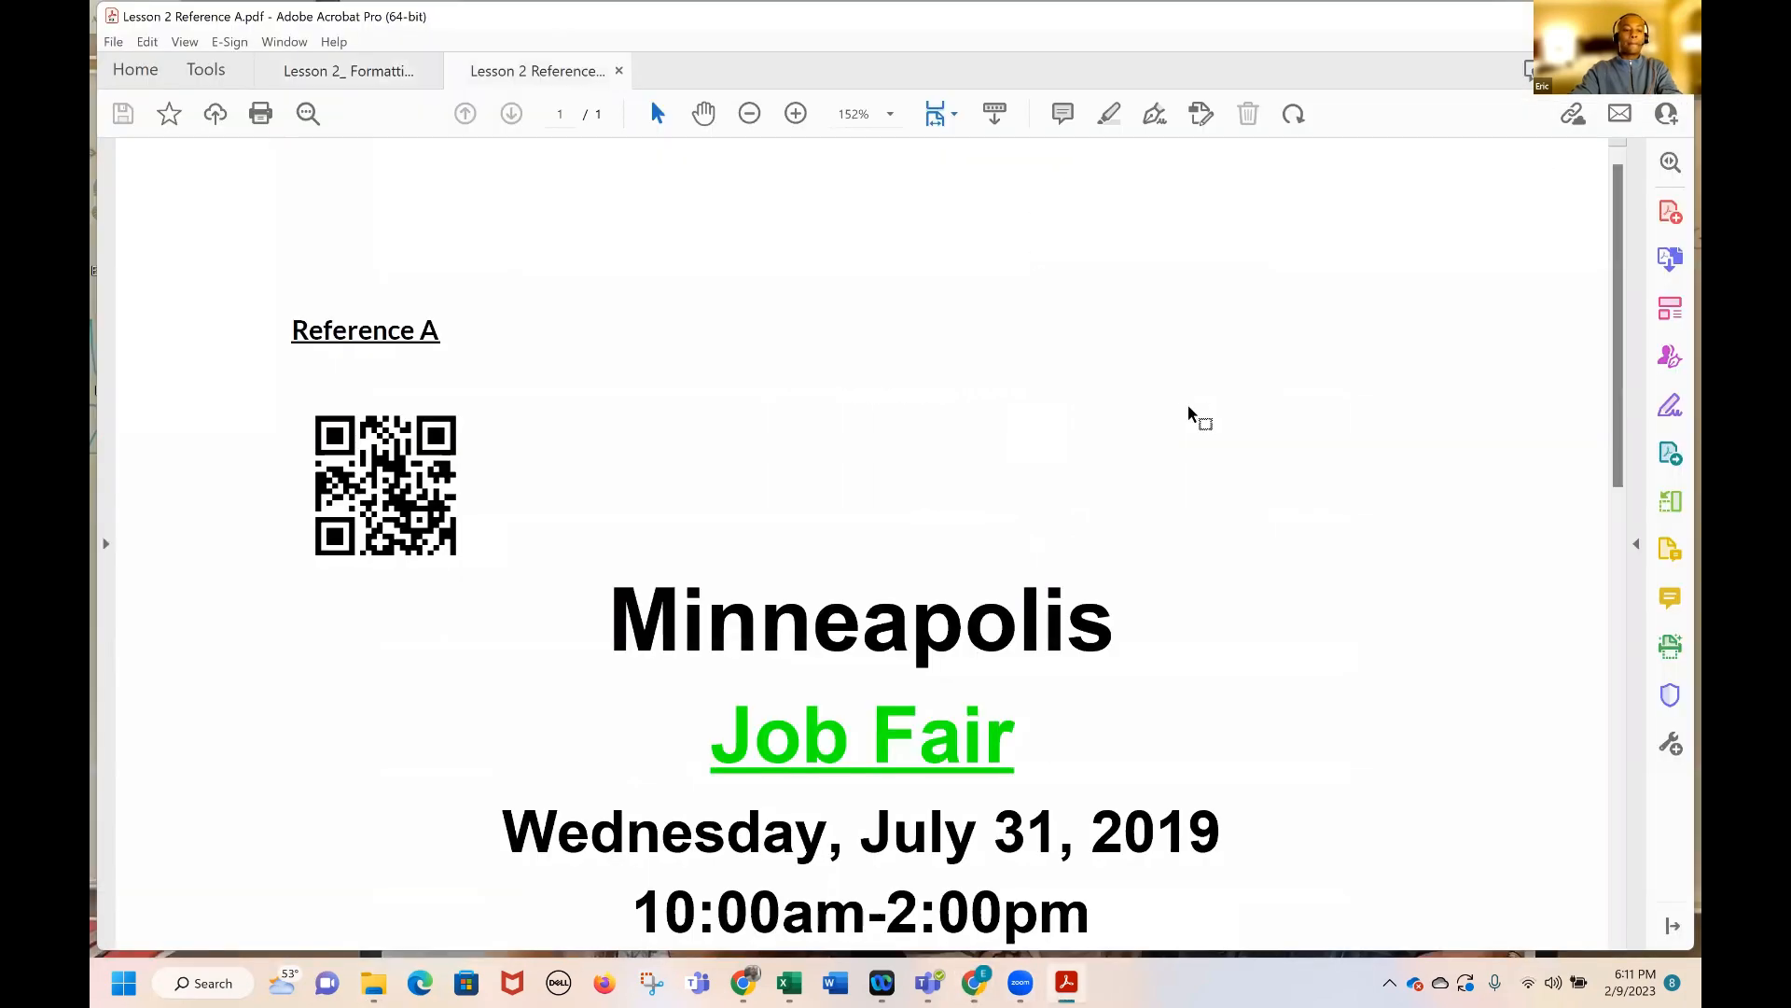
# Examine the Minneapolis Job Fair flyer from the reference label and heading down to the checklists
pyautogui.scroll(-3, 1215, 486)
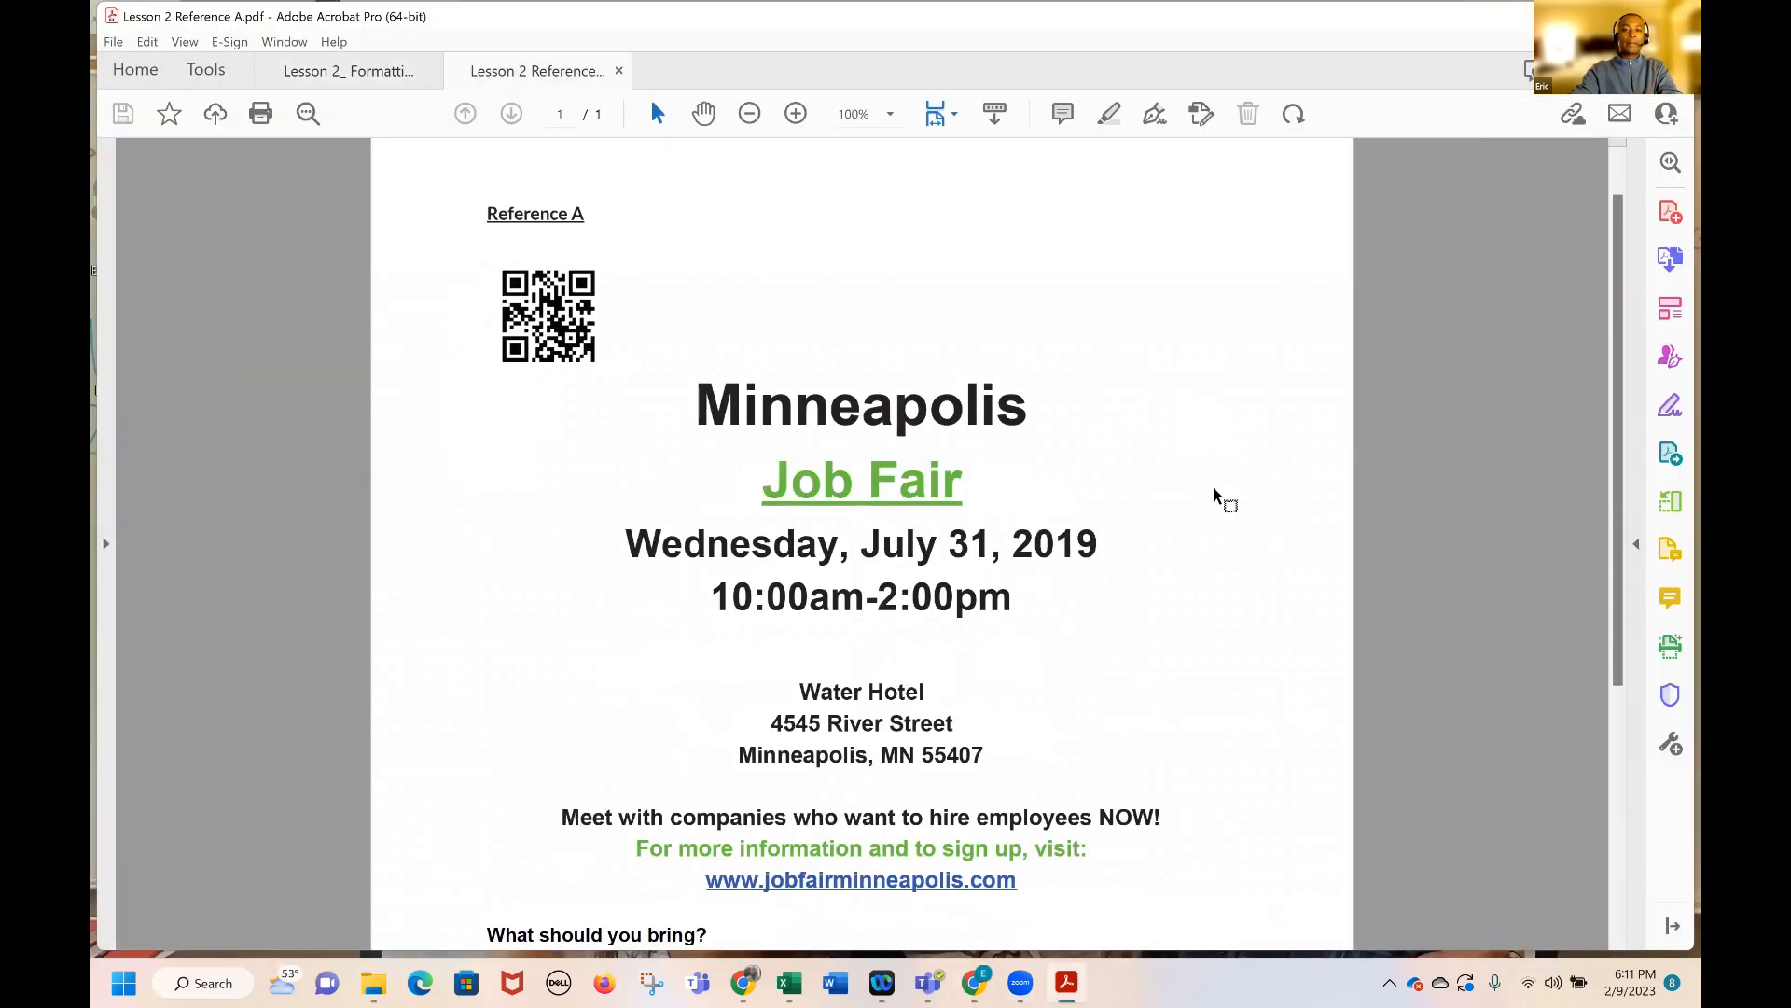
pyautogui.scroll(-1, 1214, 490)
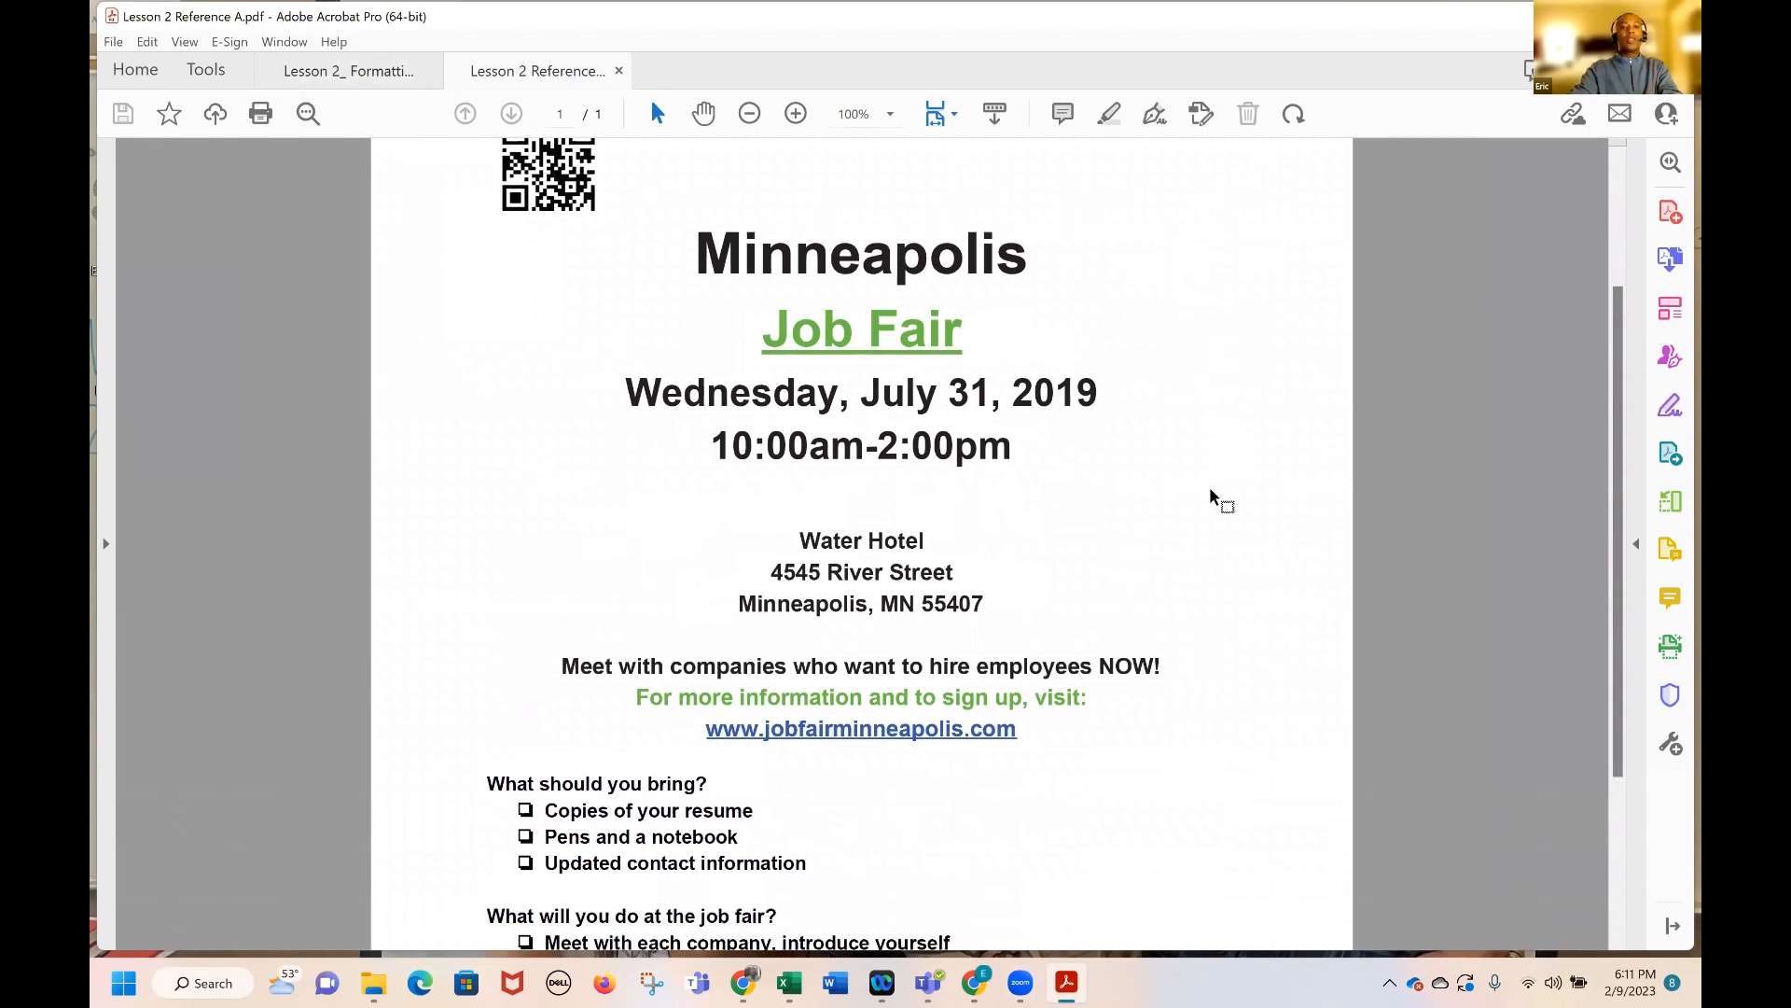
pyautogui.scroll(2, 1214, 504)
pyautogui.scroll(2, 1212, 525)
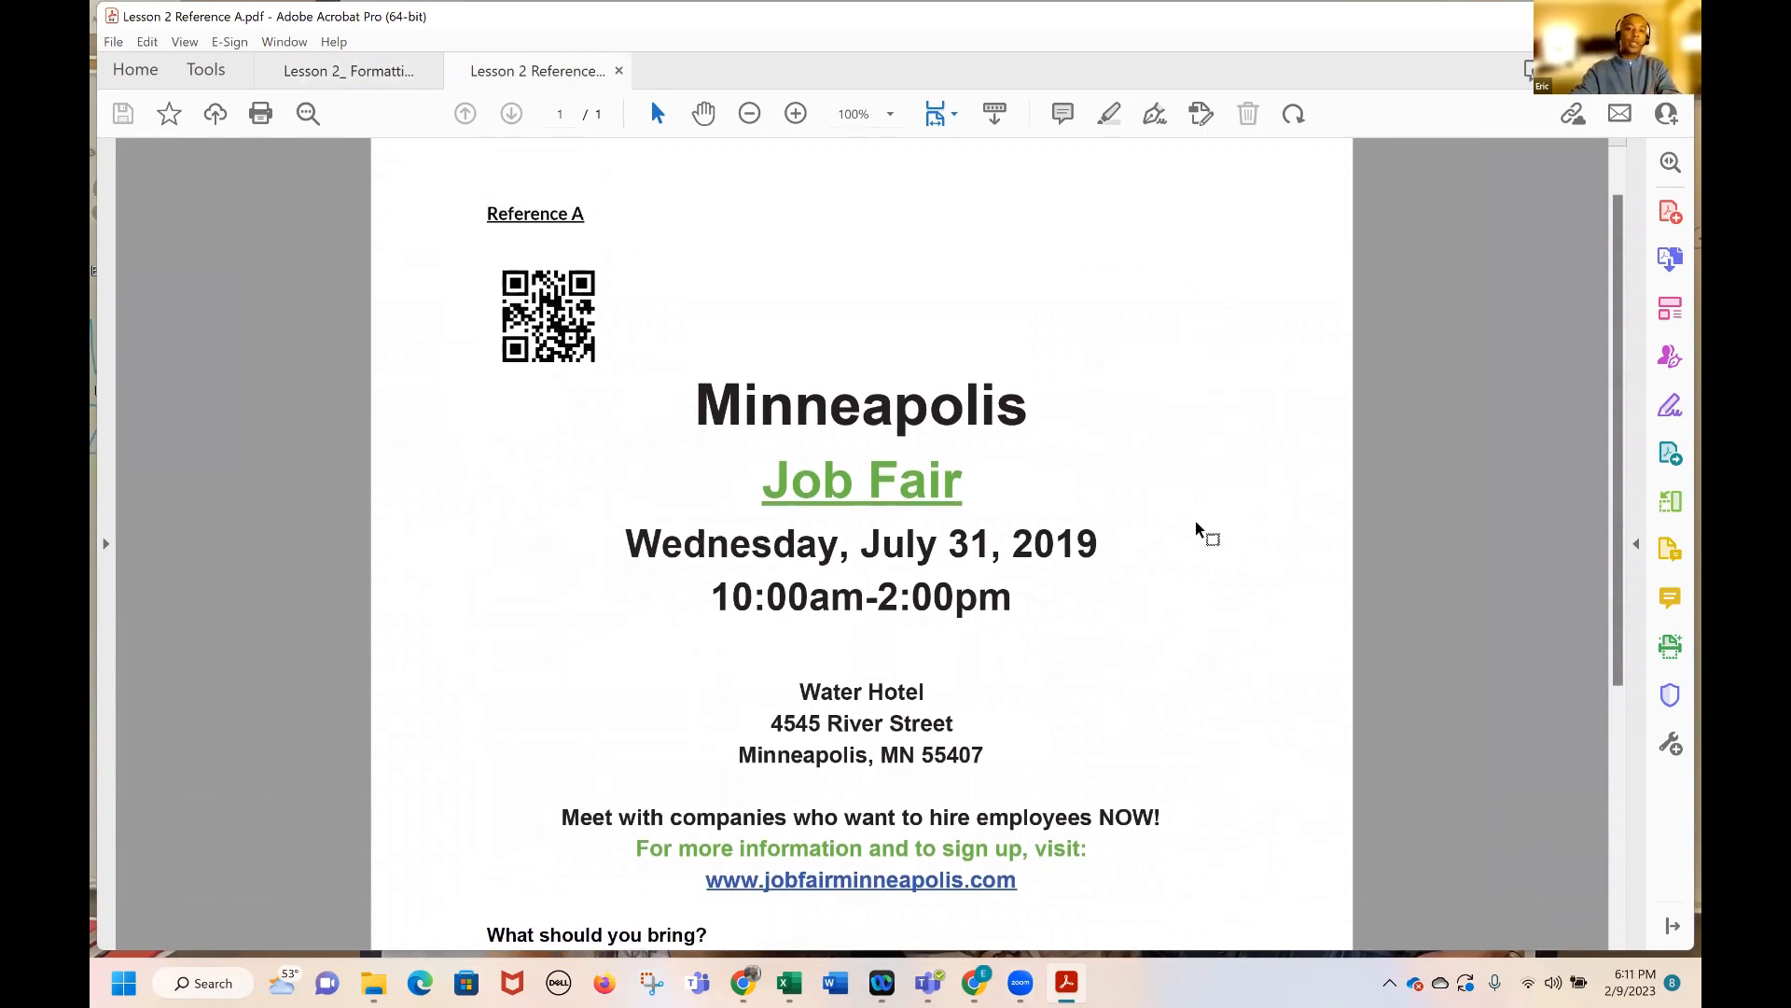
pyautogui.scroll(-1, 1198, 528)
pyautogui.scroll(-1, 1194, 530)
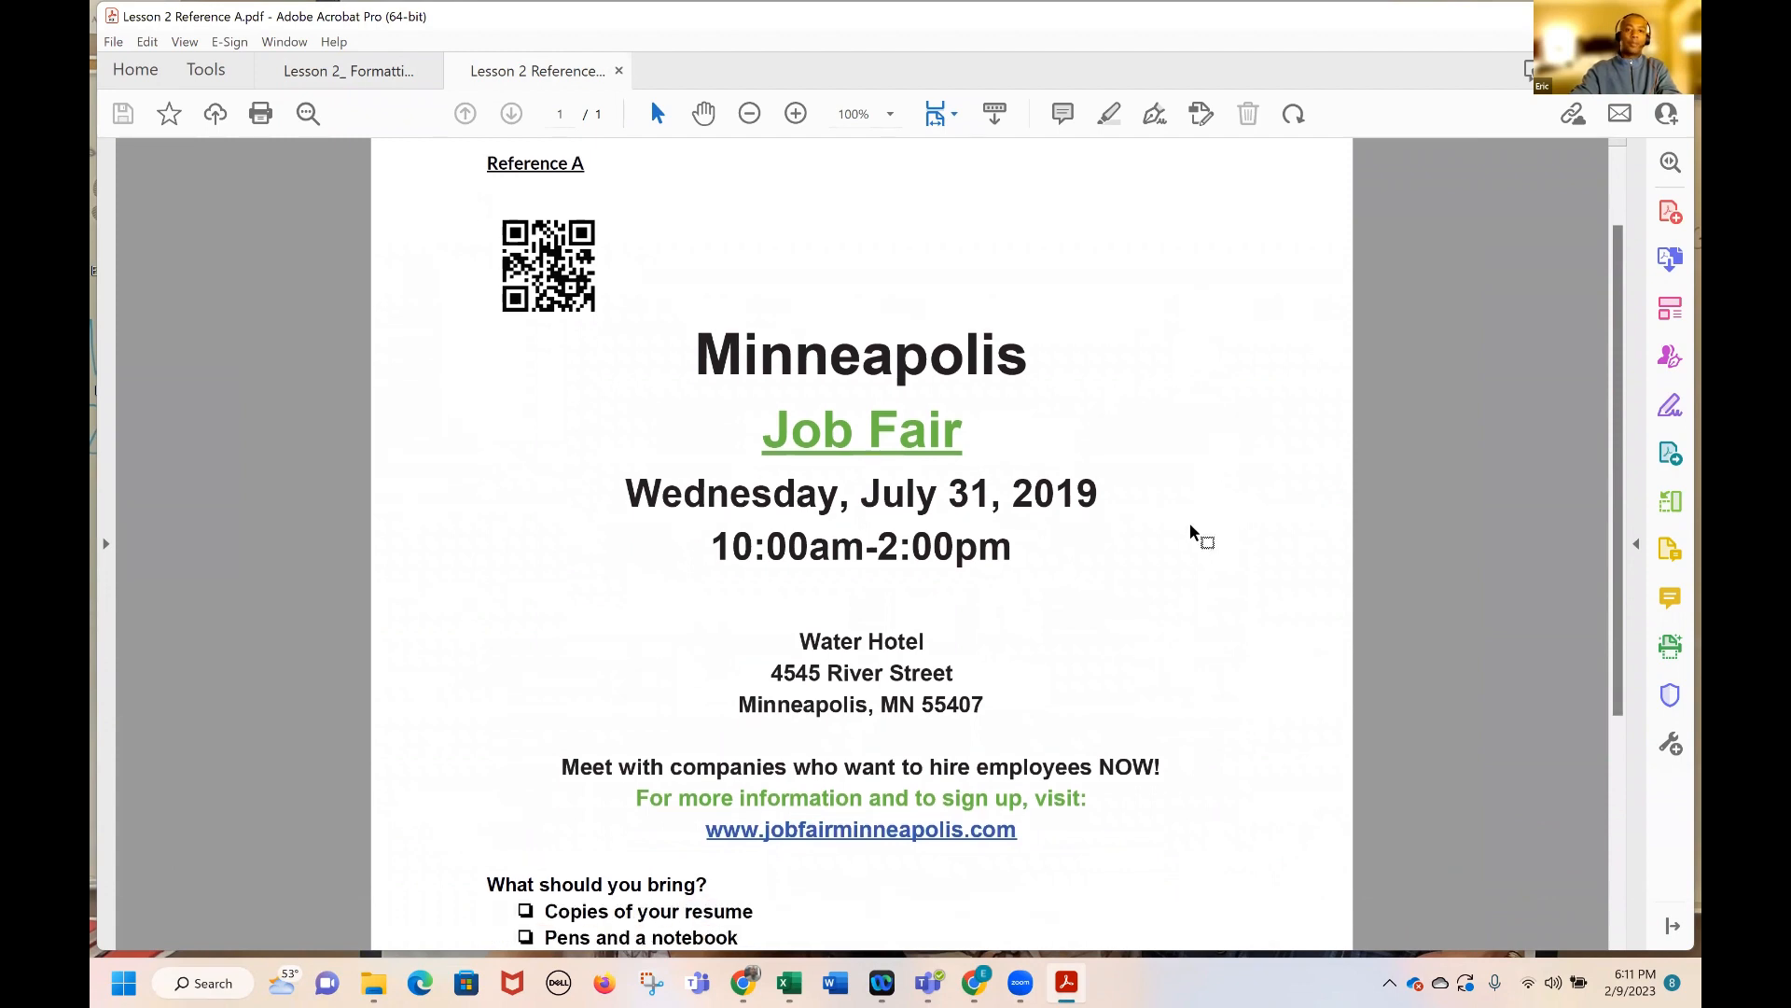
pyautogui.scroll(-1, 1194, 537)
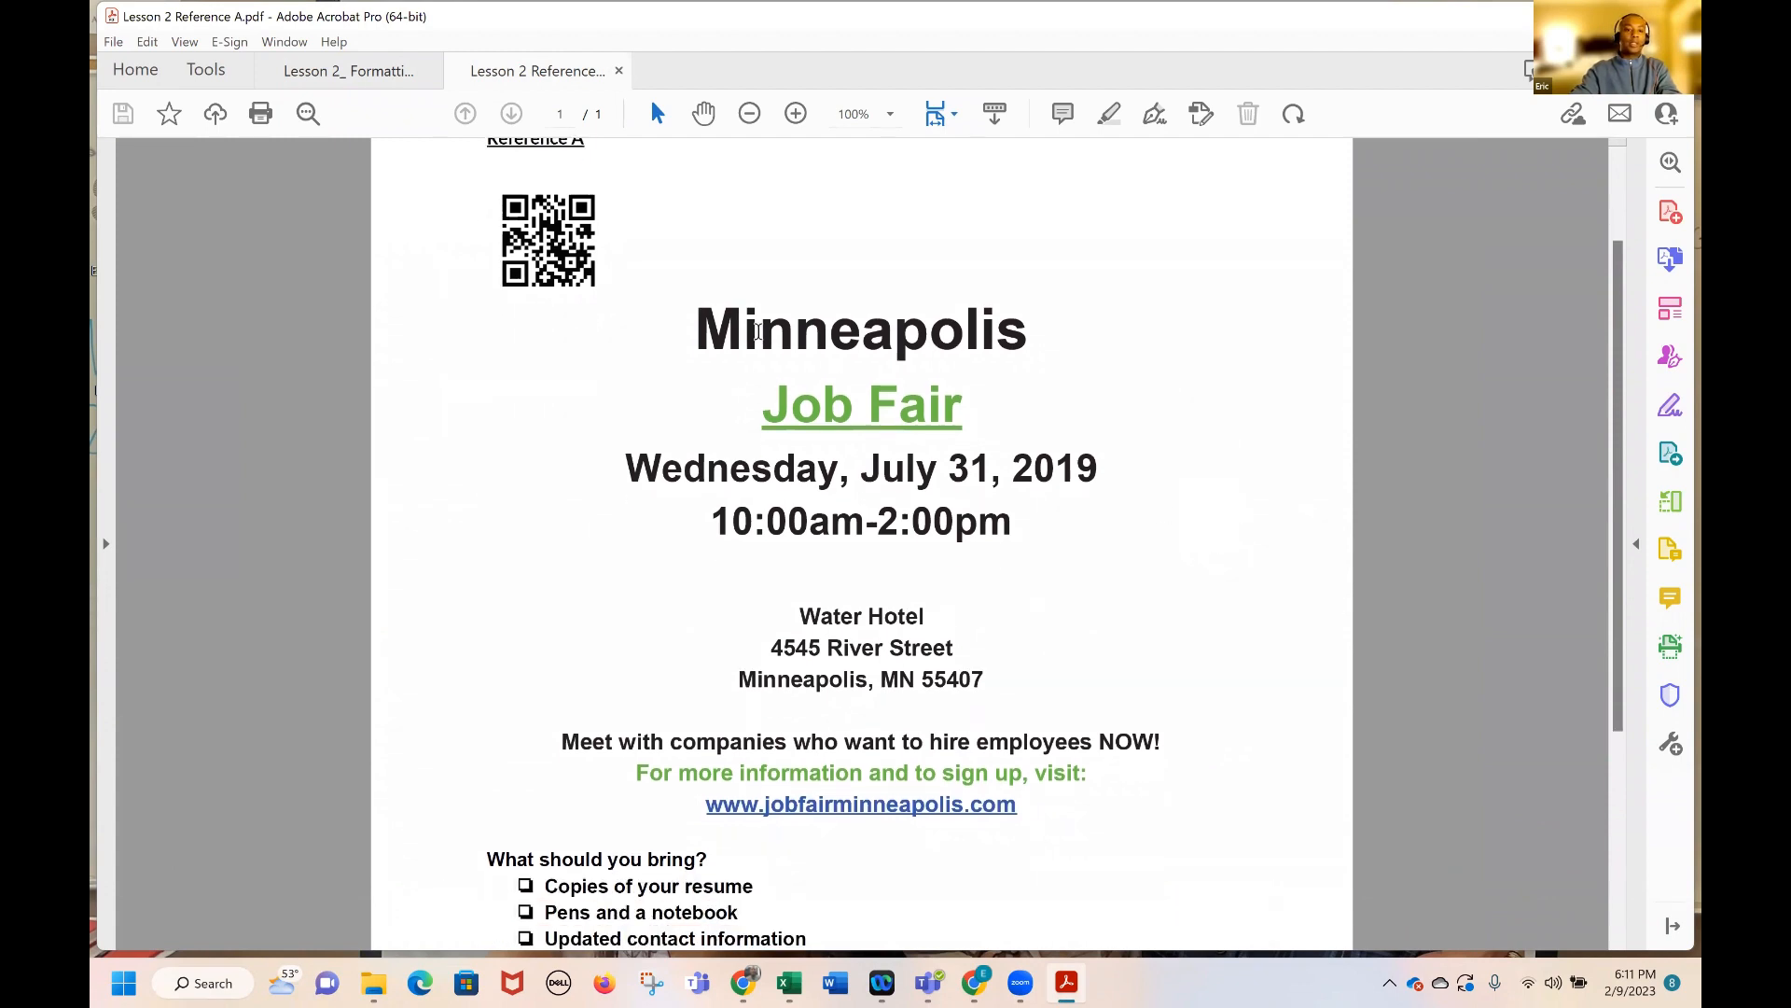
pyautogui.moveTo(688, 329); pyautogui.dragTo(1029, 334)
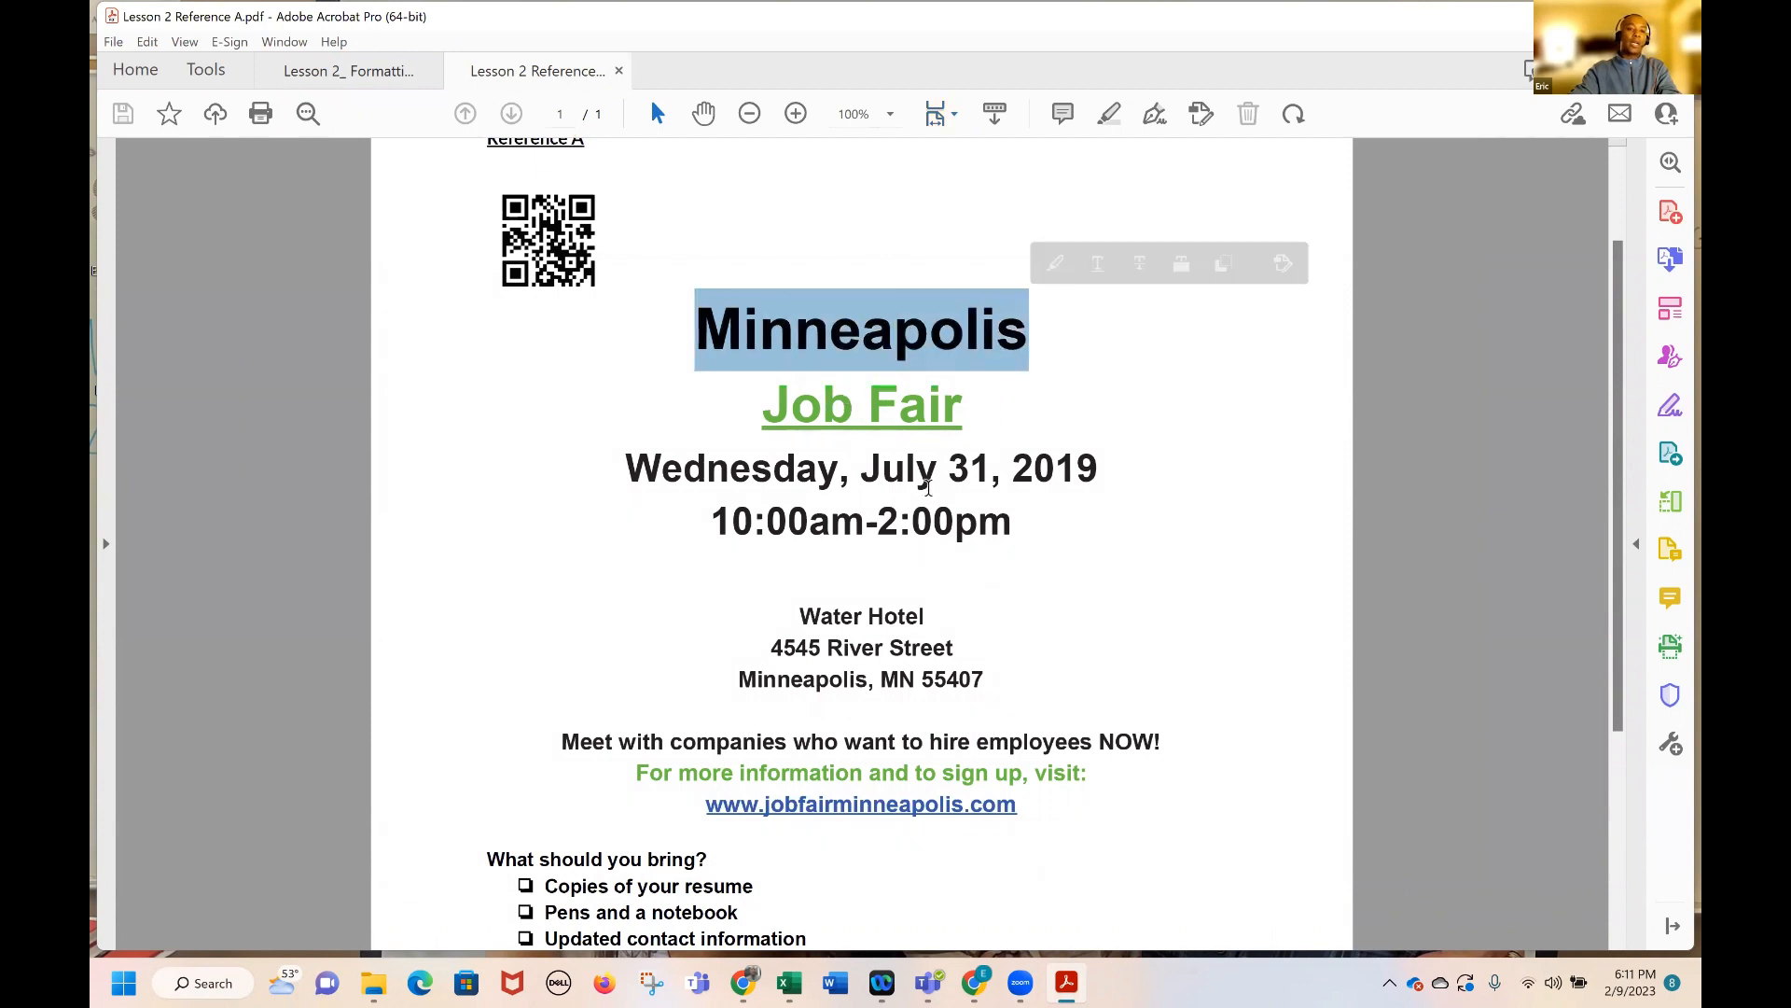
pyautogui.scroll(-1, 928, 487)
pyautogui.scroll(-1, 928, 487)
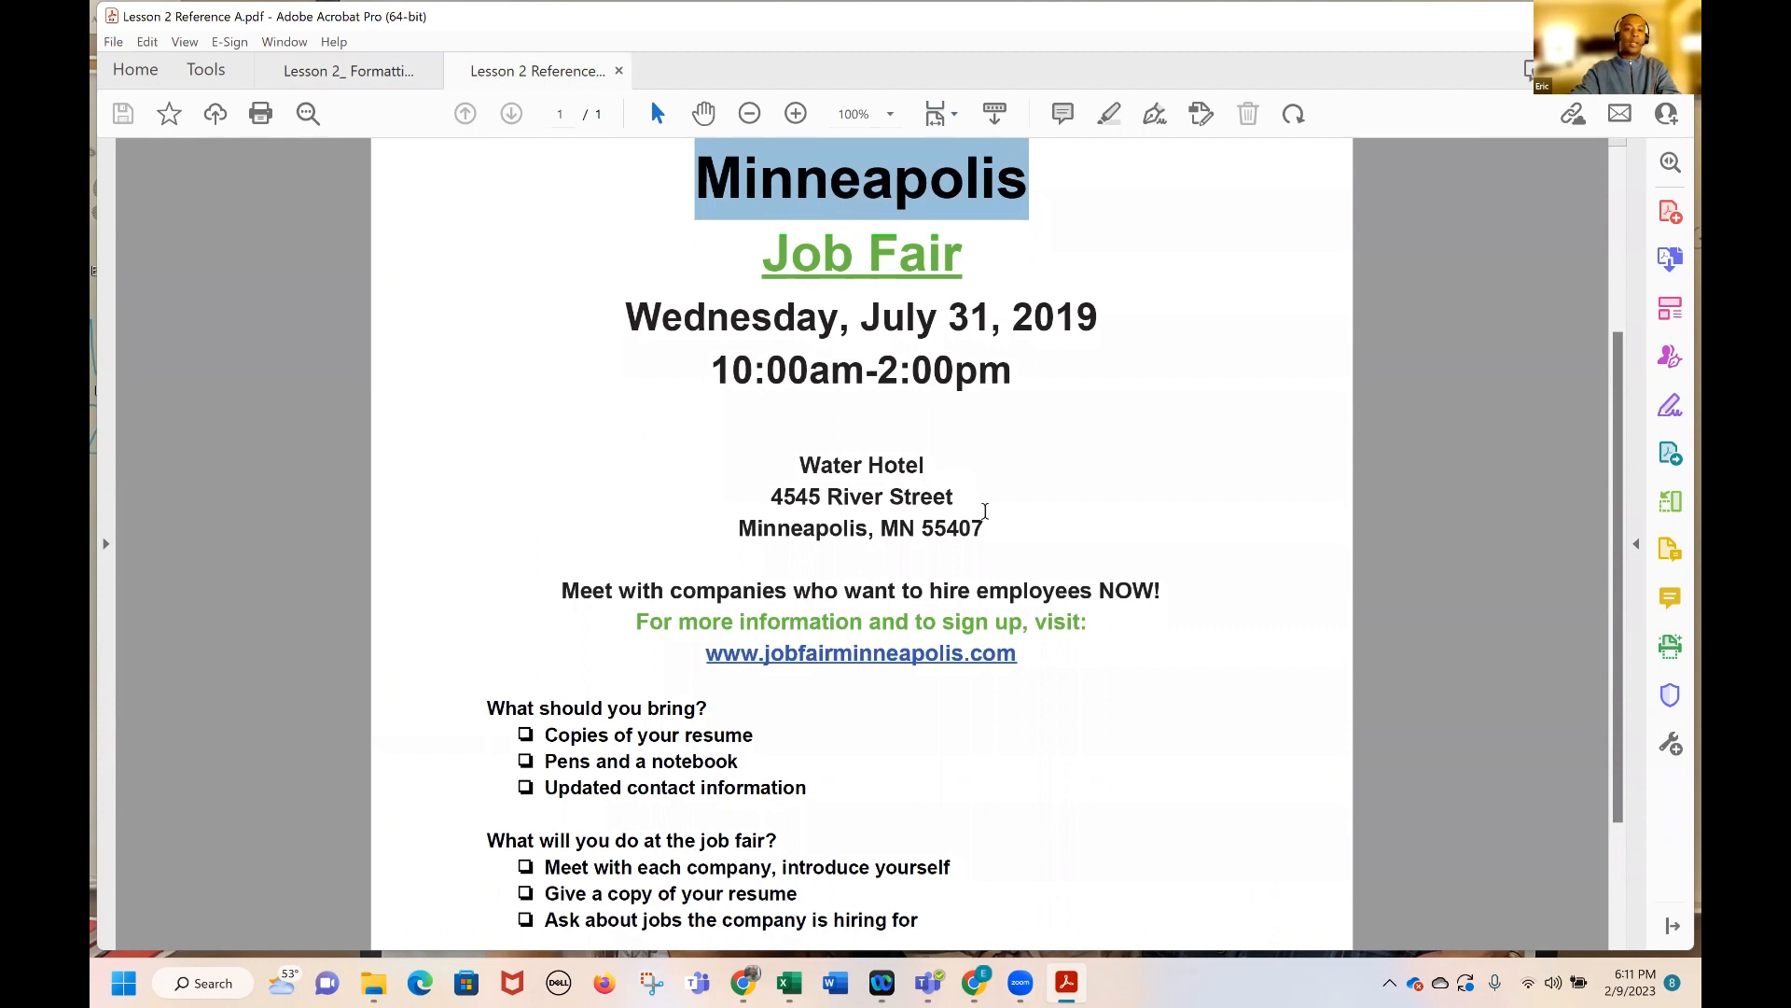
pyautogui.click(1127, 479)
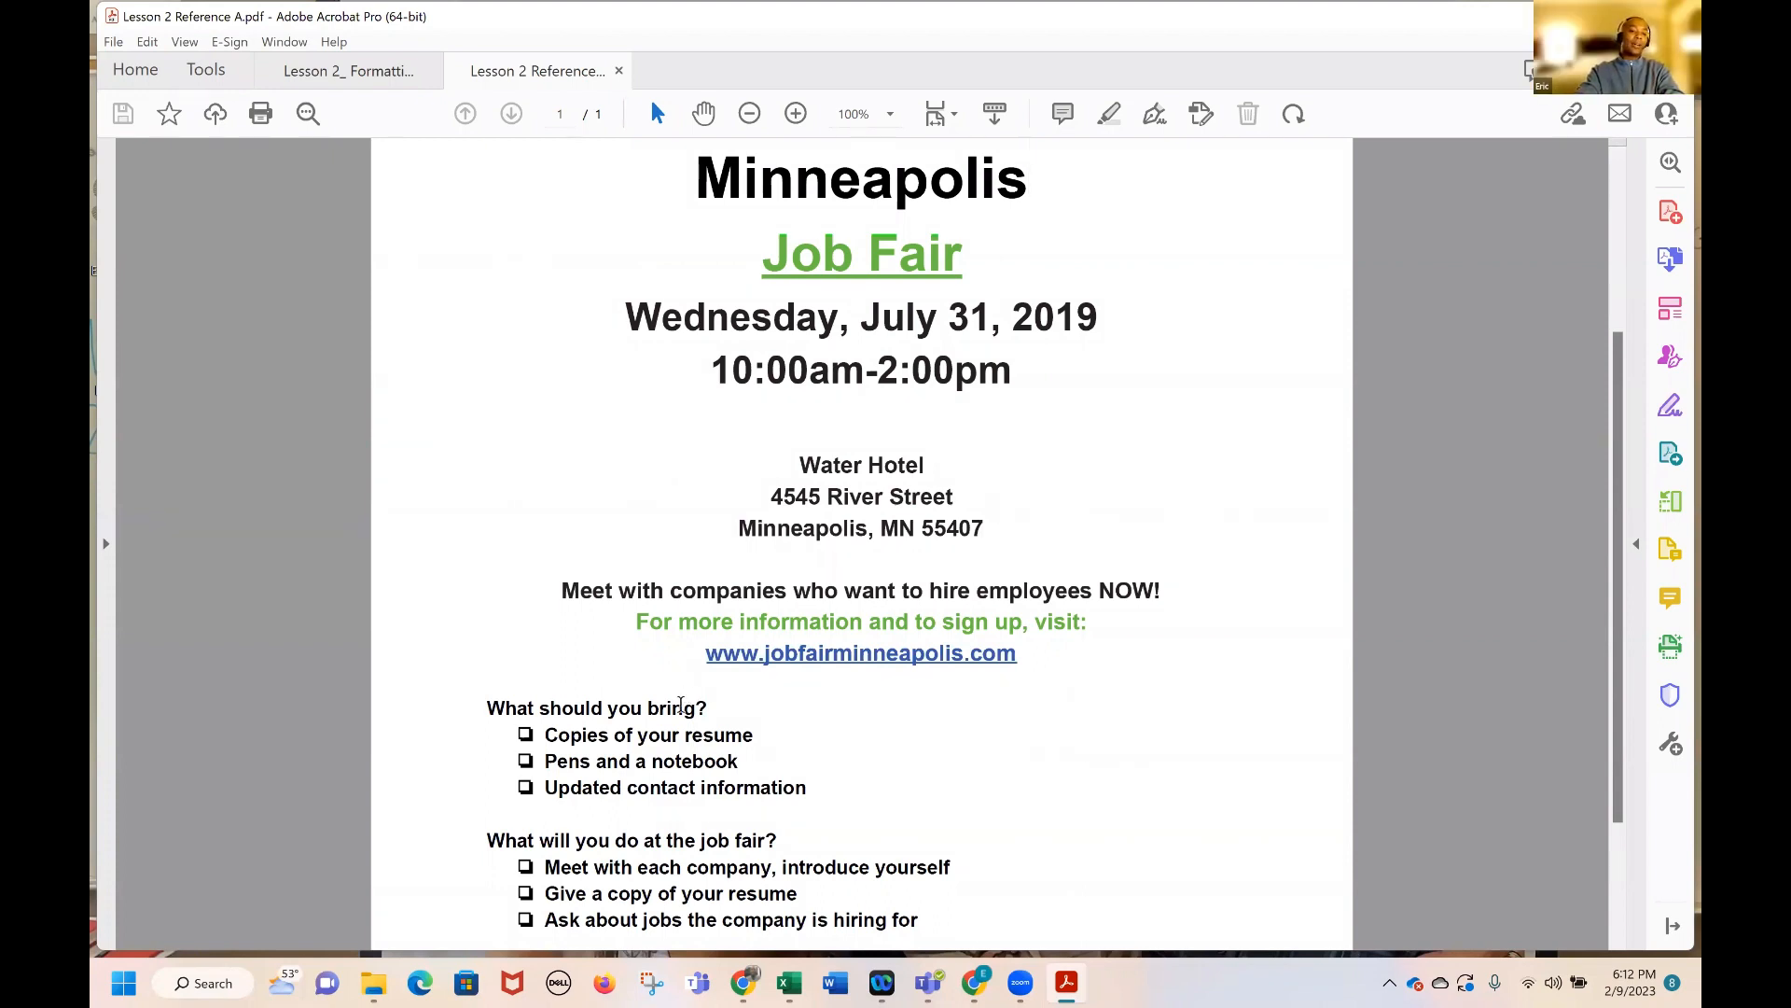
# Review the "What should you bring?" heading and its checklist items in the flyer
pyautogui.moveTo(486, 709); pyautogui.dragTo(805, 790)
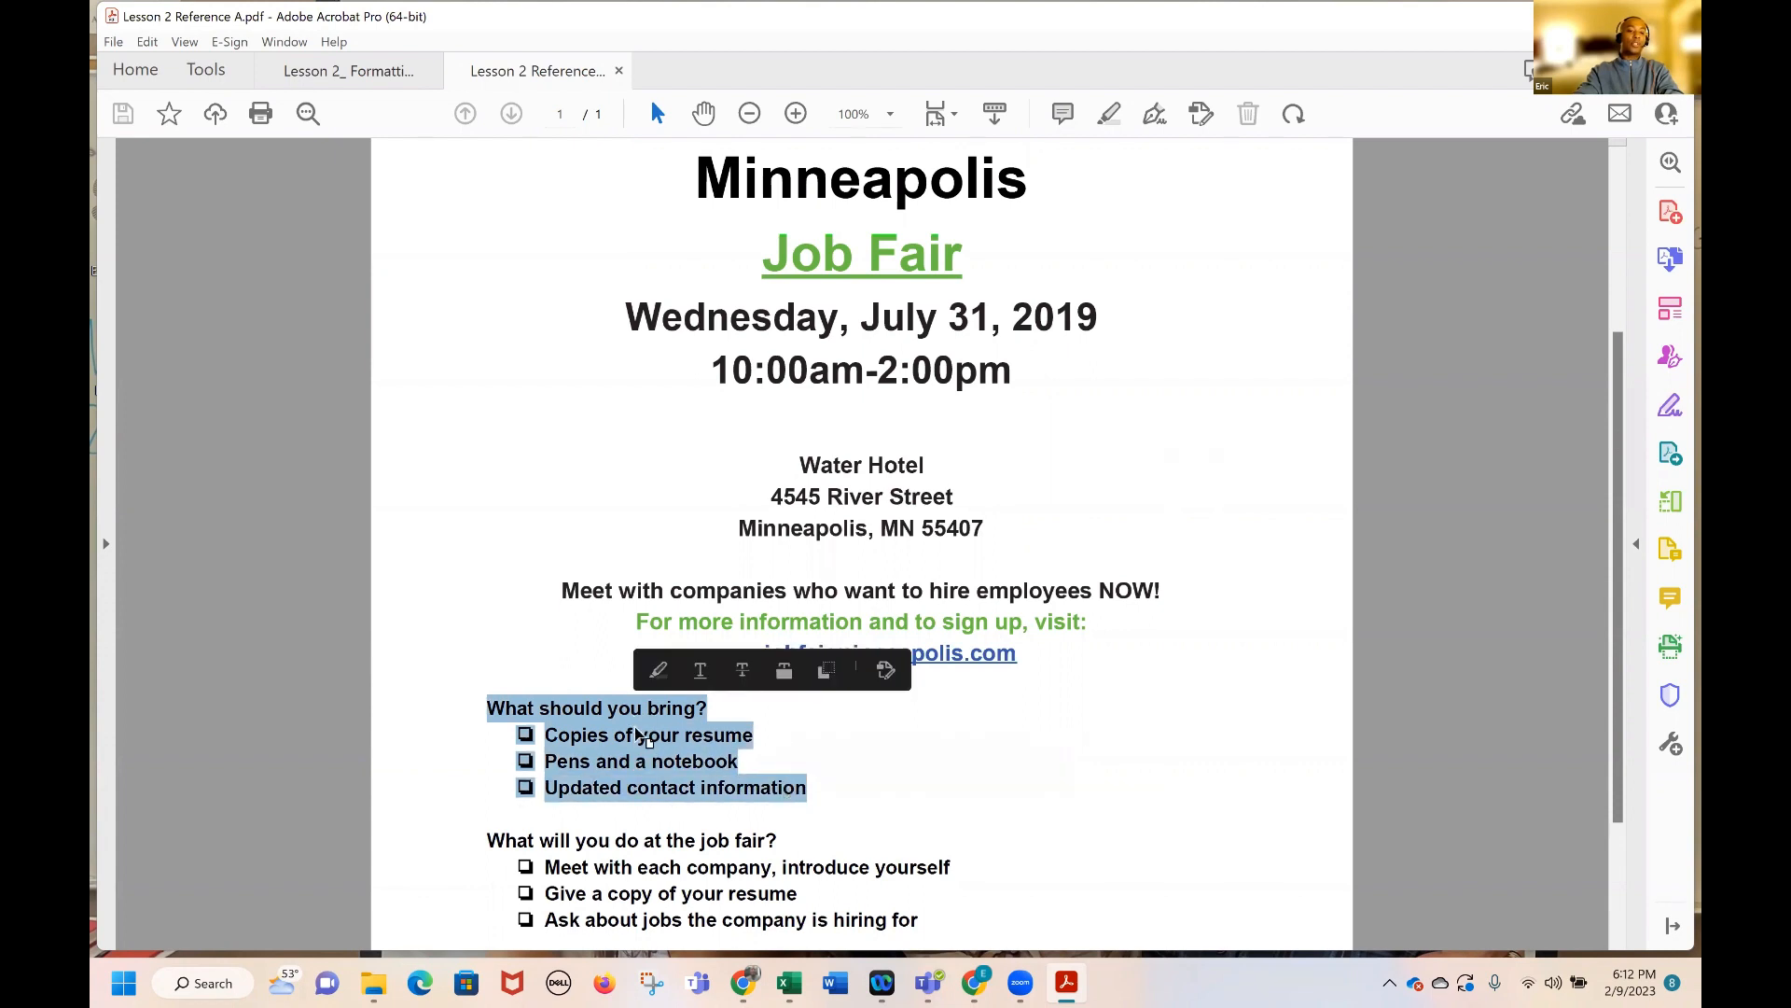
pyautogui.click(640, 736)
pyautogui.moveTo(808, 788); pyautogui.dragTo(526, 737)
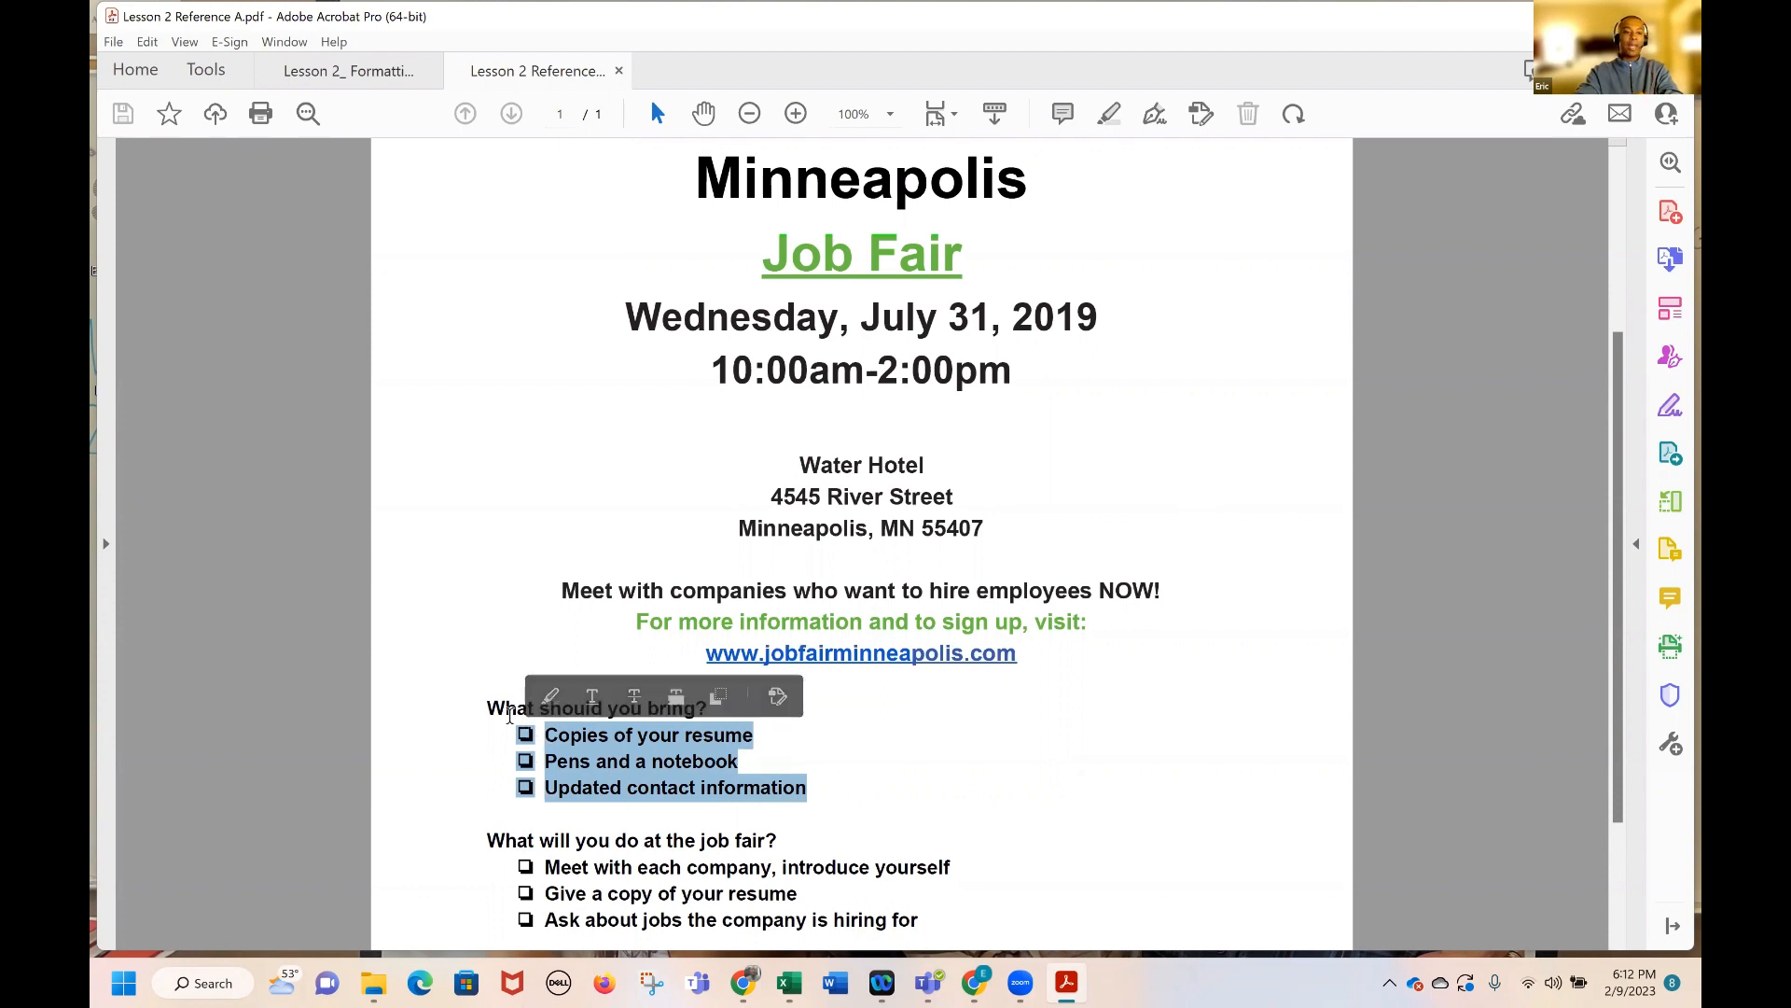
pyautogui.click(489, 702)
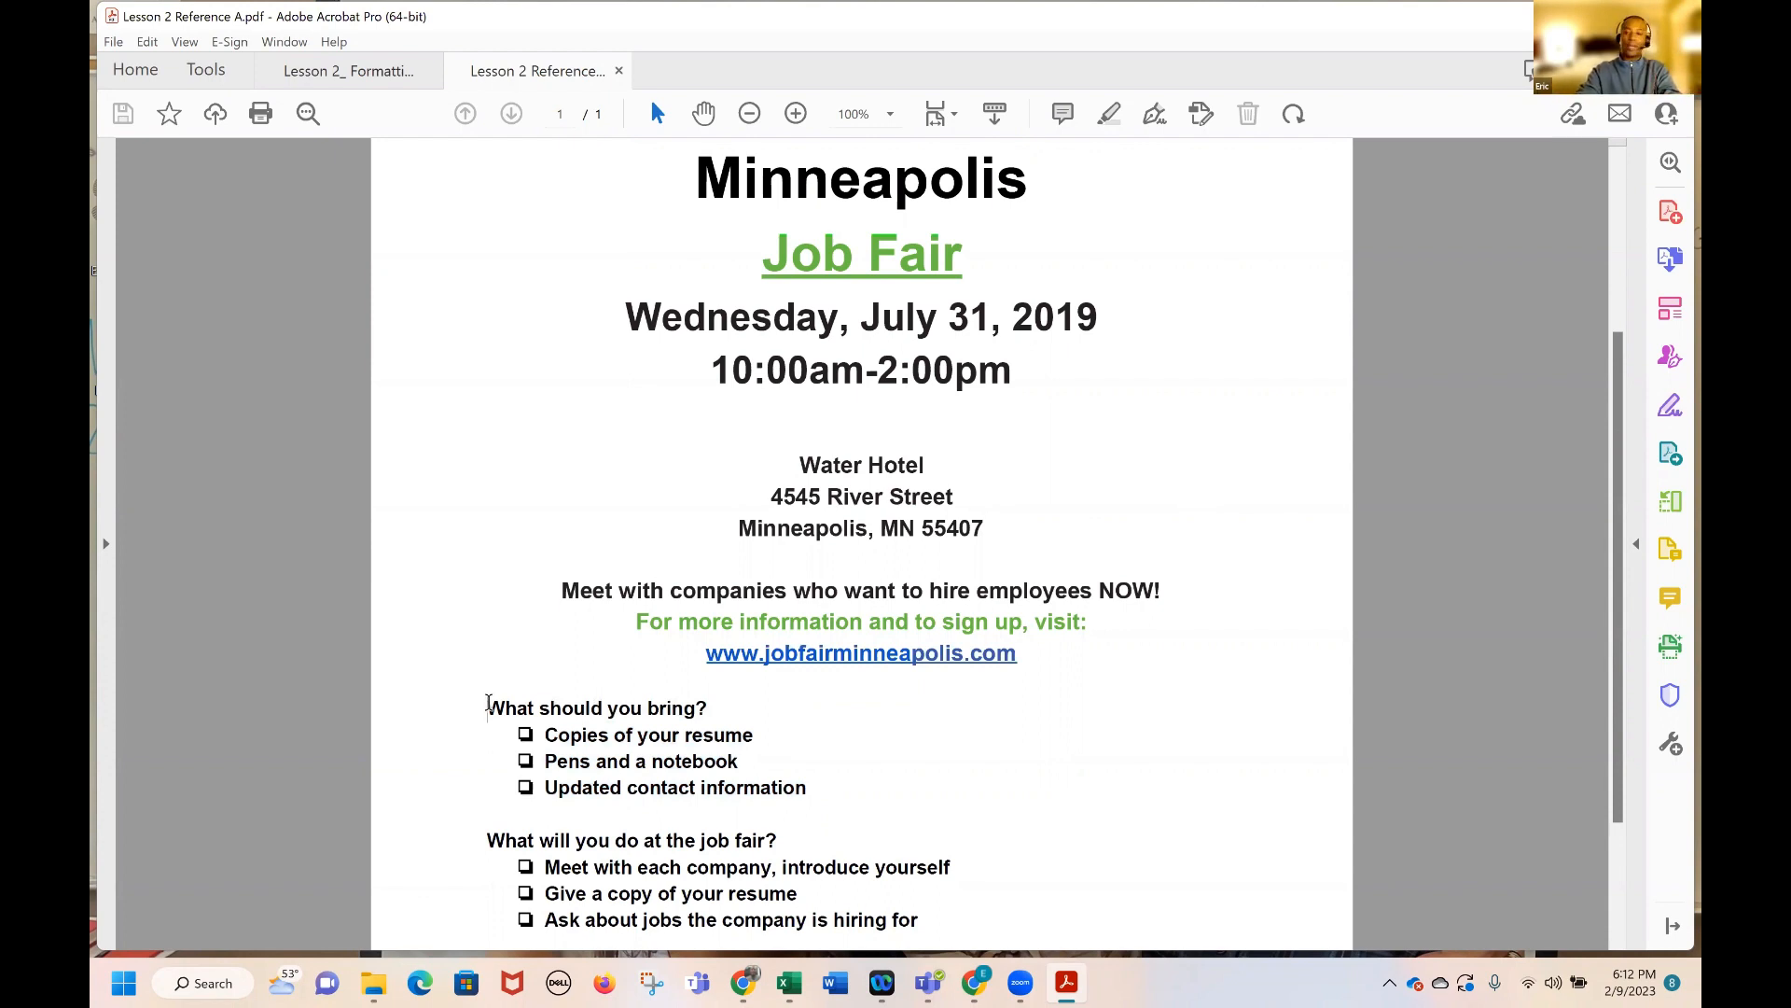
pyautogui.click(488, 701)
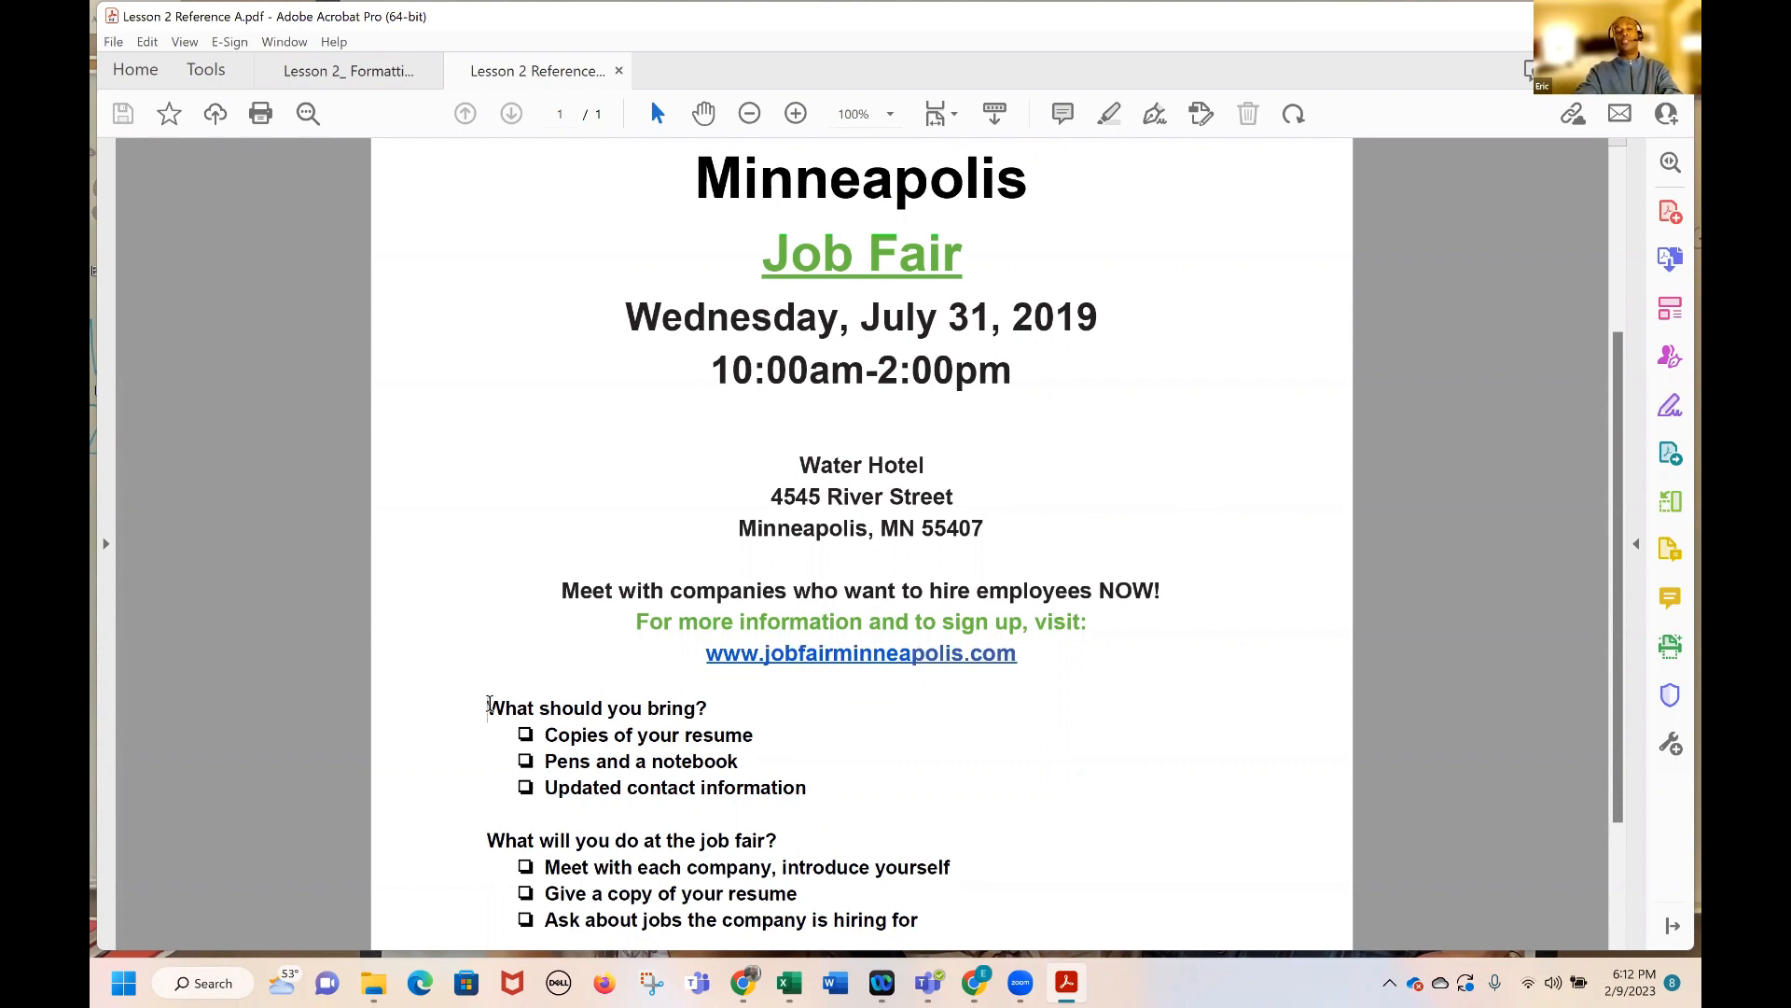
pyautogui.moveTo(505, 706); pyautogui.dragTo(728, 793)
pyautogui.click(699, 804)
pyautogui.scroll(-1, 719, 855)
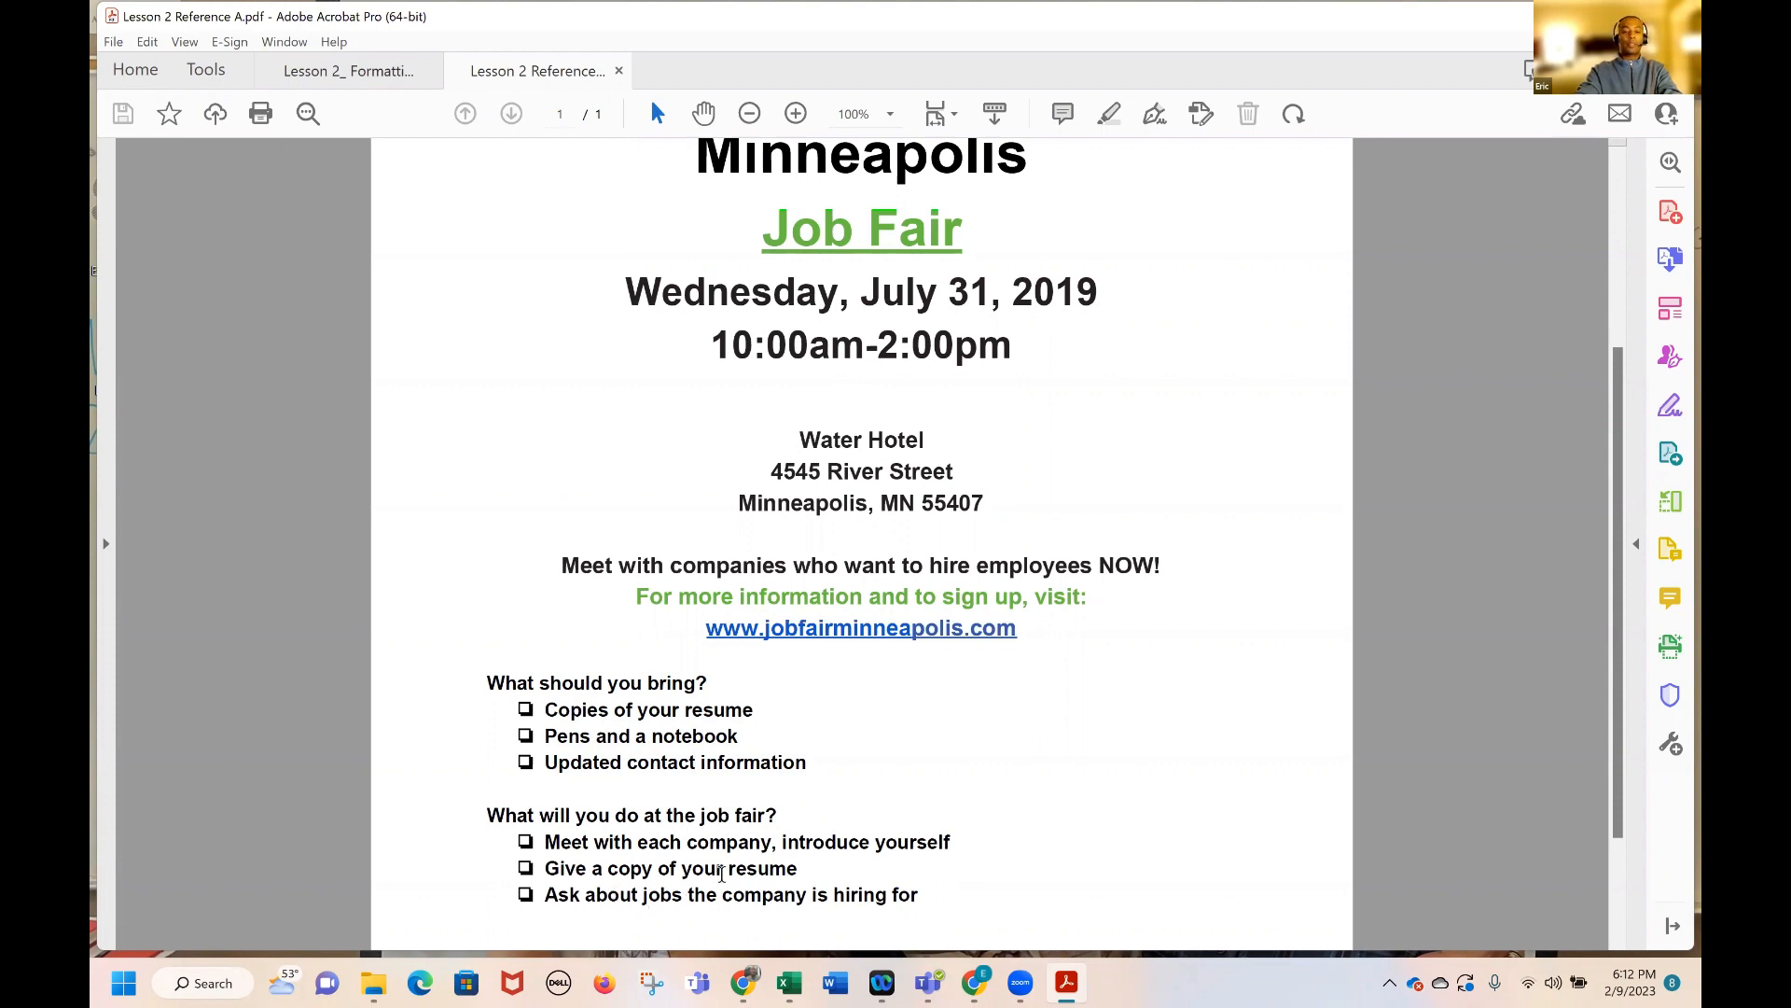
# Minimize the open windows to reach the desktop and move the stray PDF icon beneath the Dear Provider Relations PDF
pyautogui.scroll(1, 769, 870)
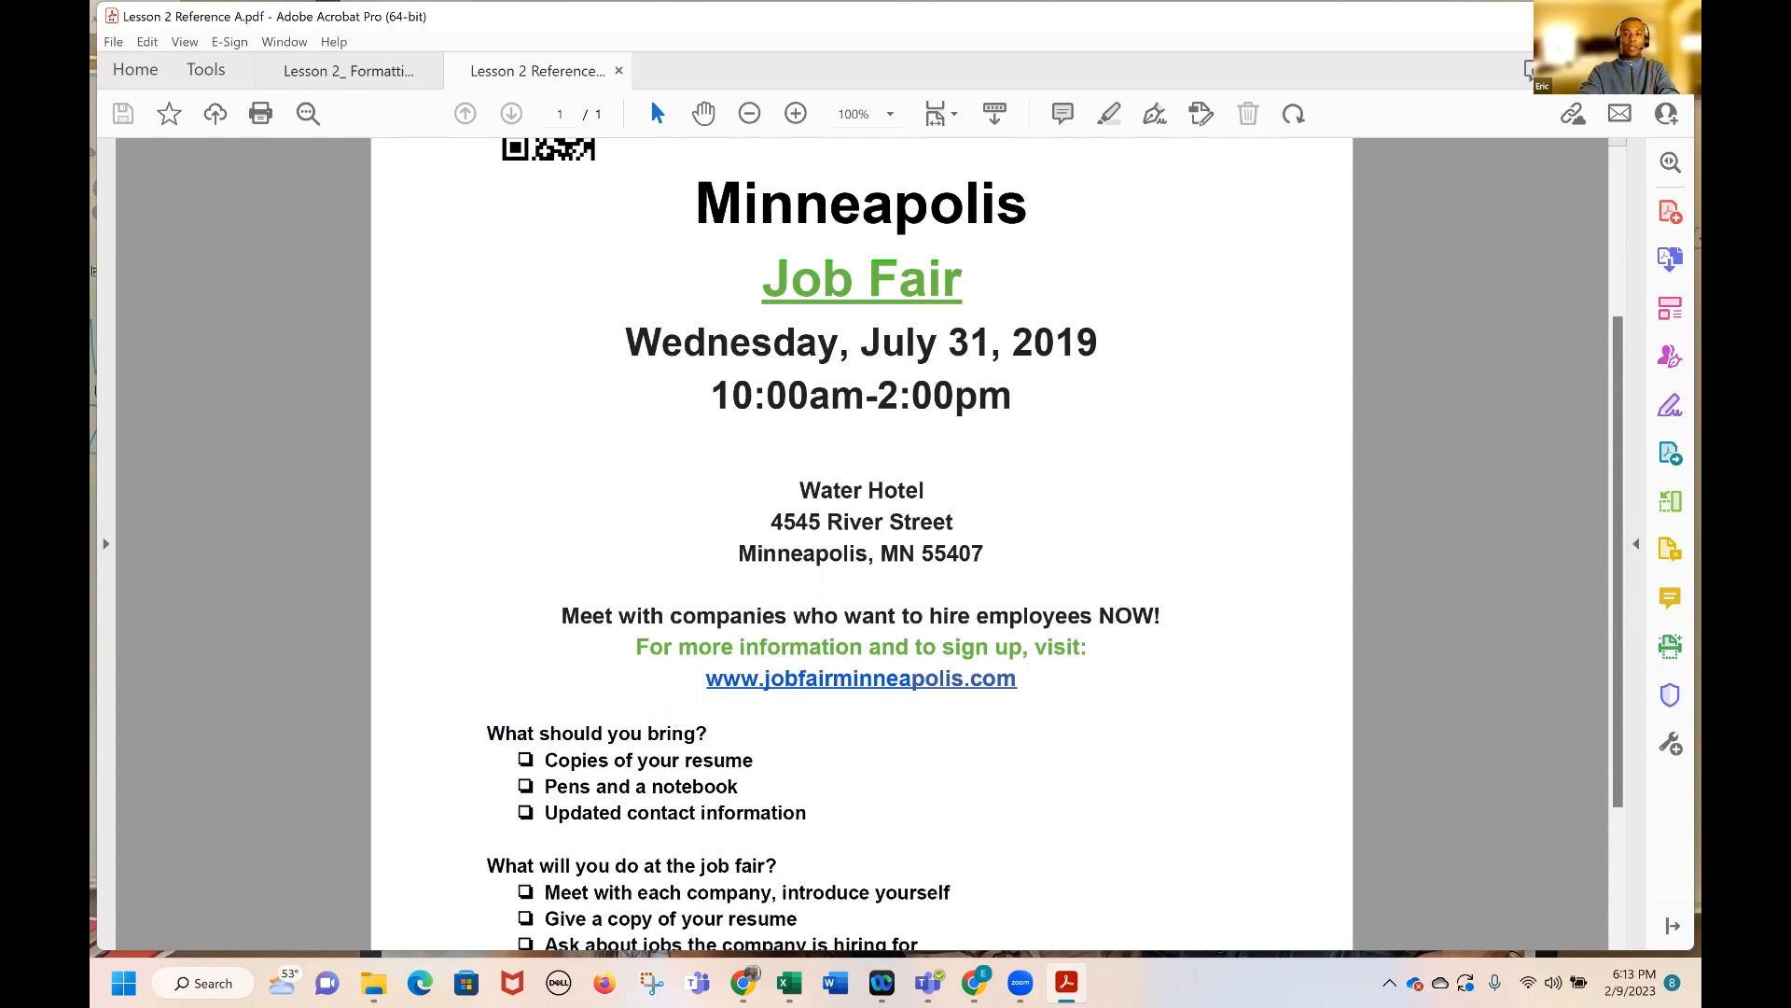
pyautogui.click(1576, 17)
pyautogui.click(1576, 16)
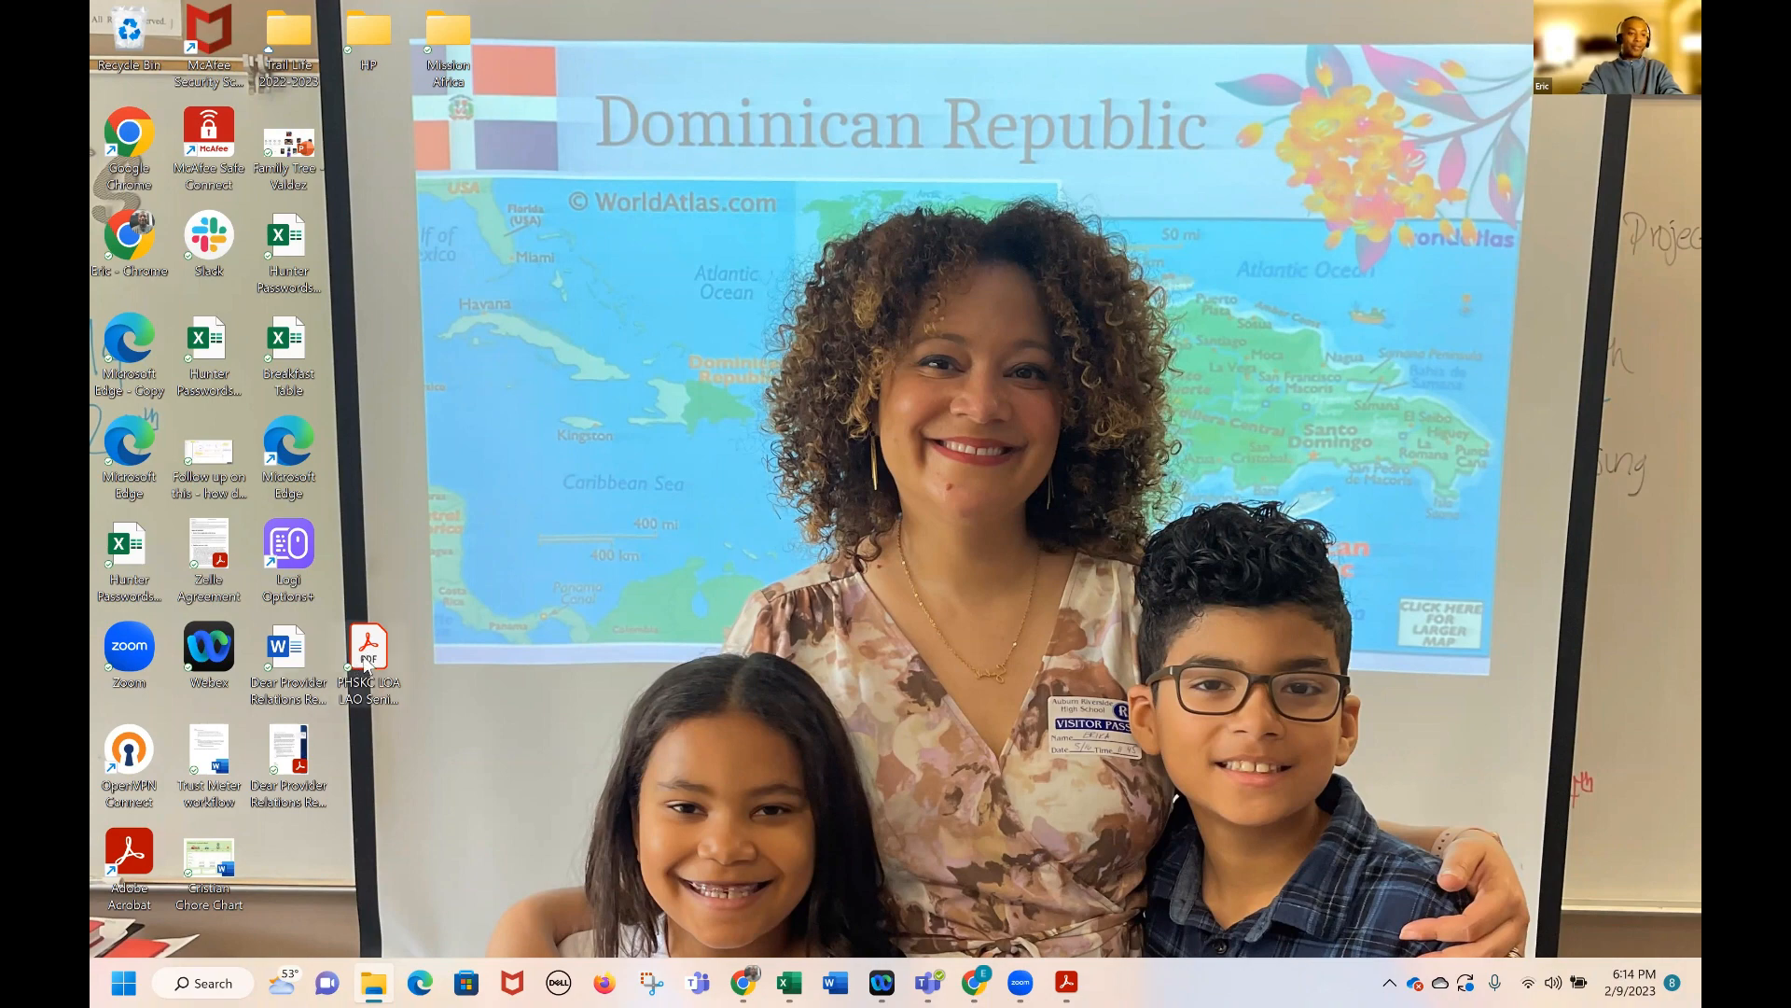
pyautogui.moveTo(366, 658); pyautogui.dragTo(296, 854)
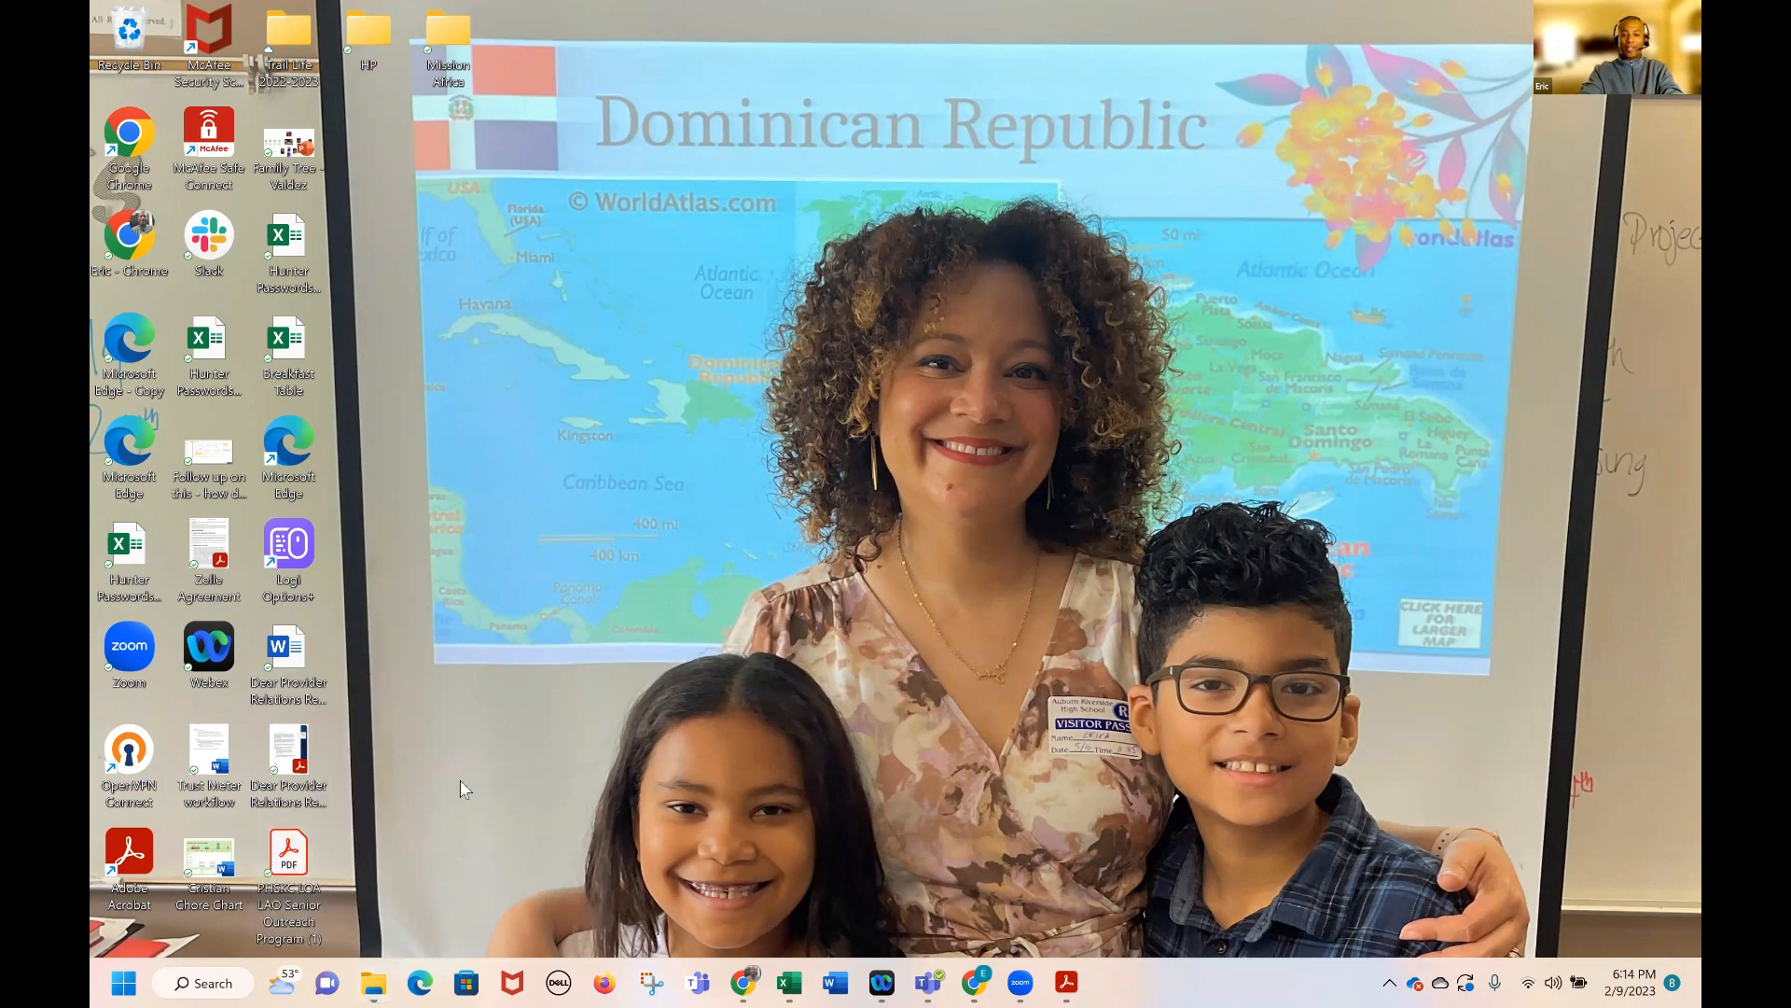
pyautogui.click(837, 982)
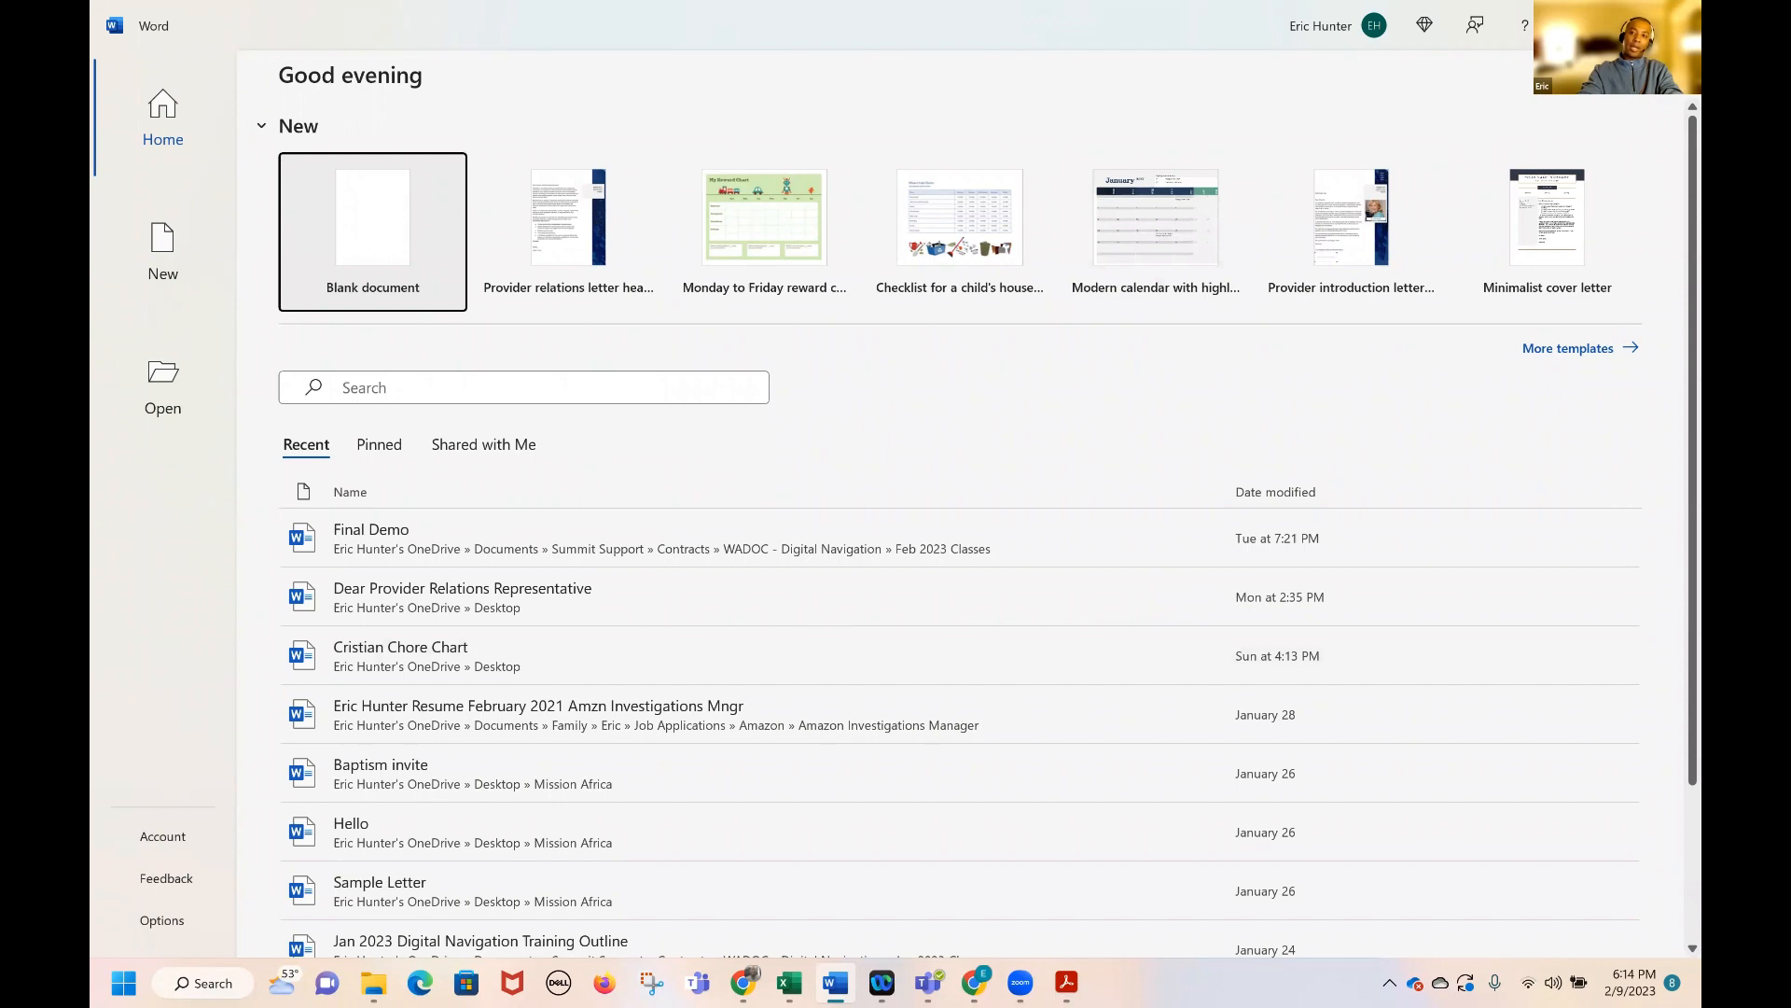
pyautogui.click(1677, 25)
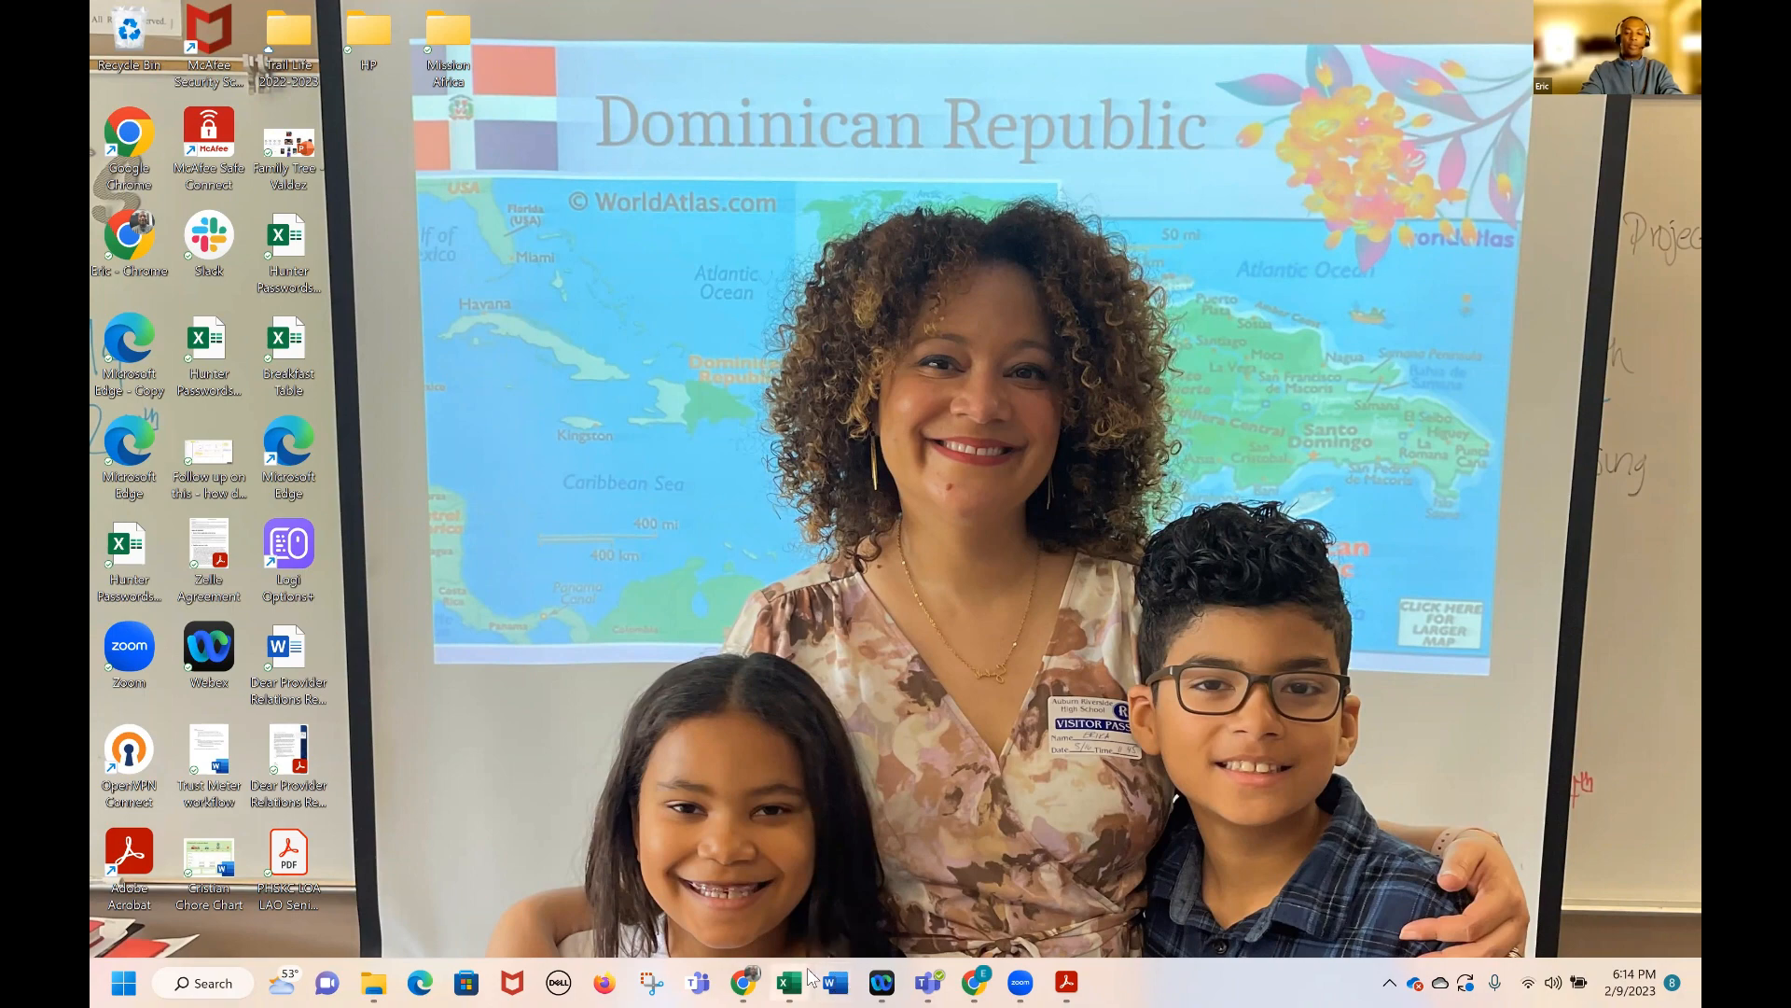
pyautogui.moveTo(804, 984)
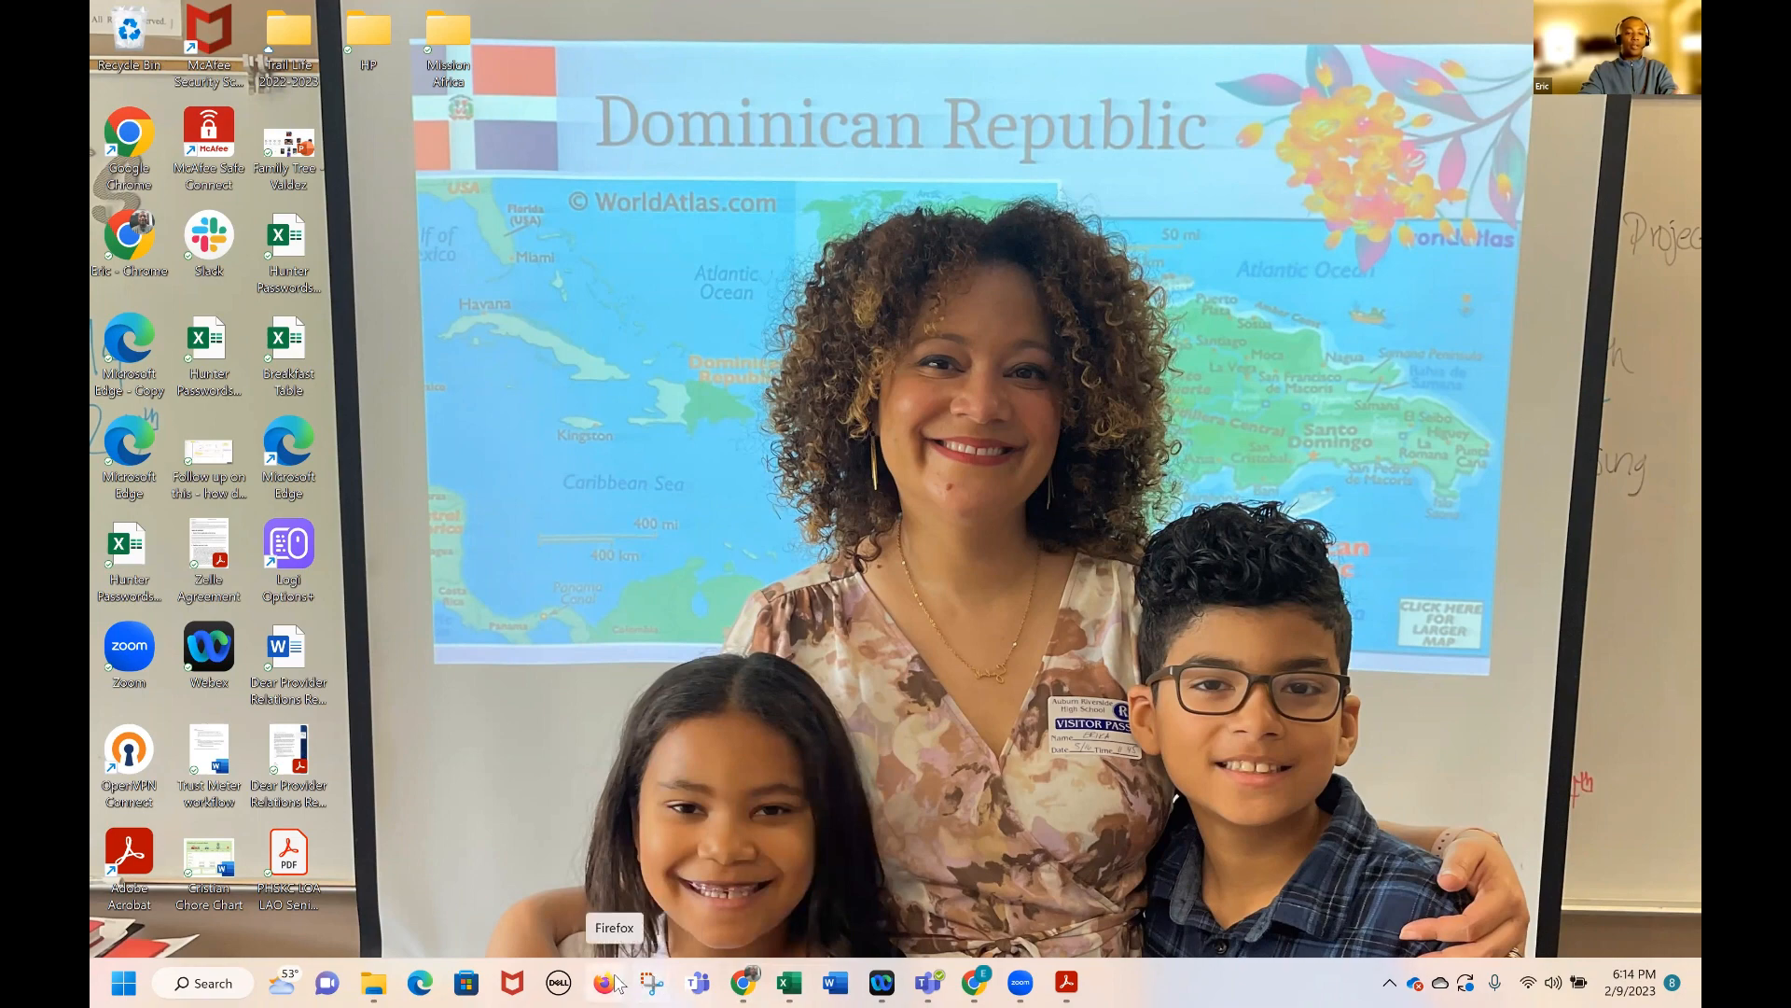
pyautogui.click(837, 982)
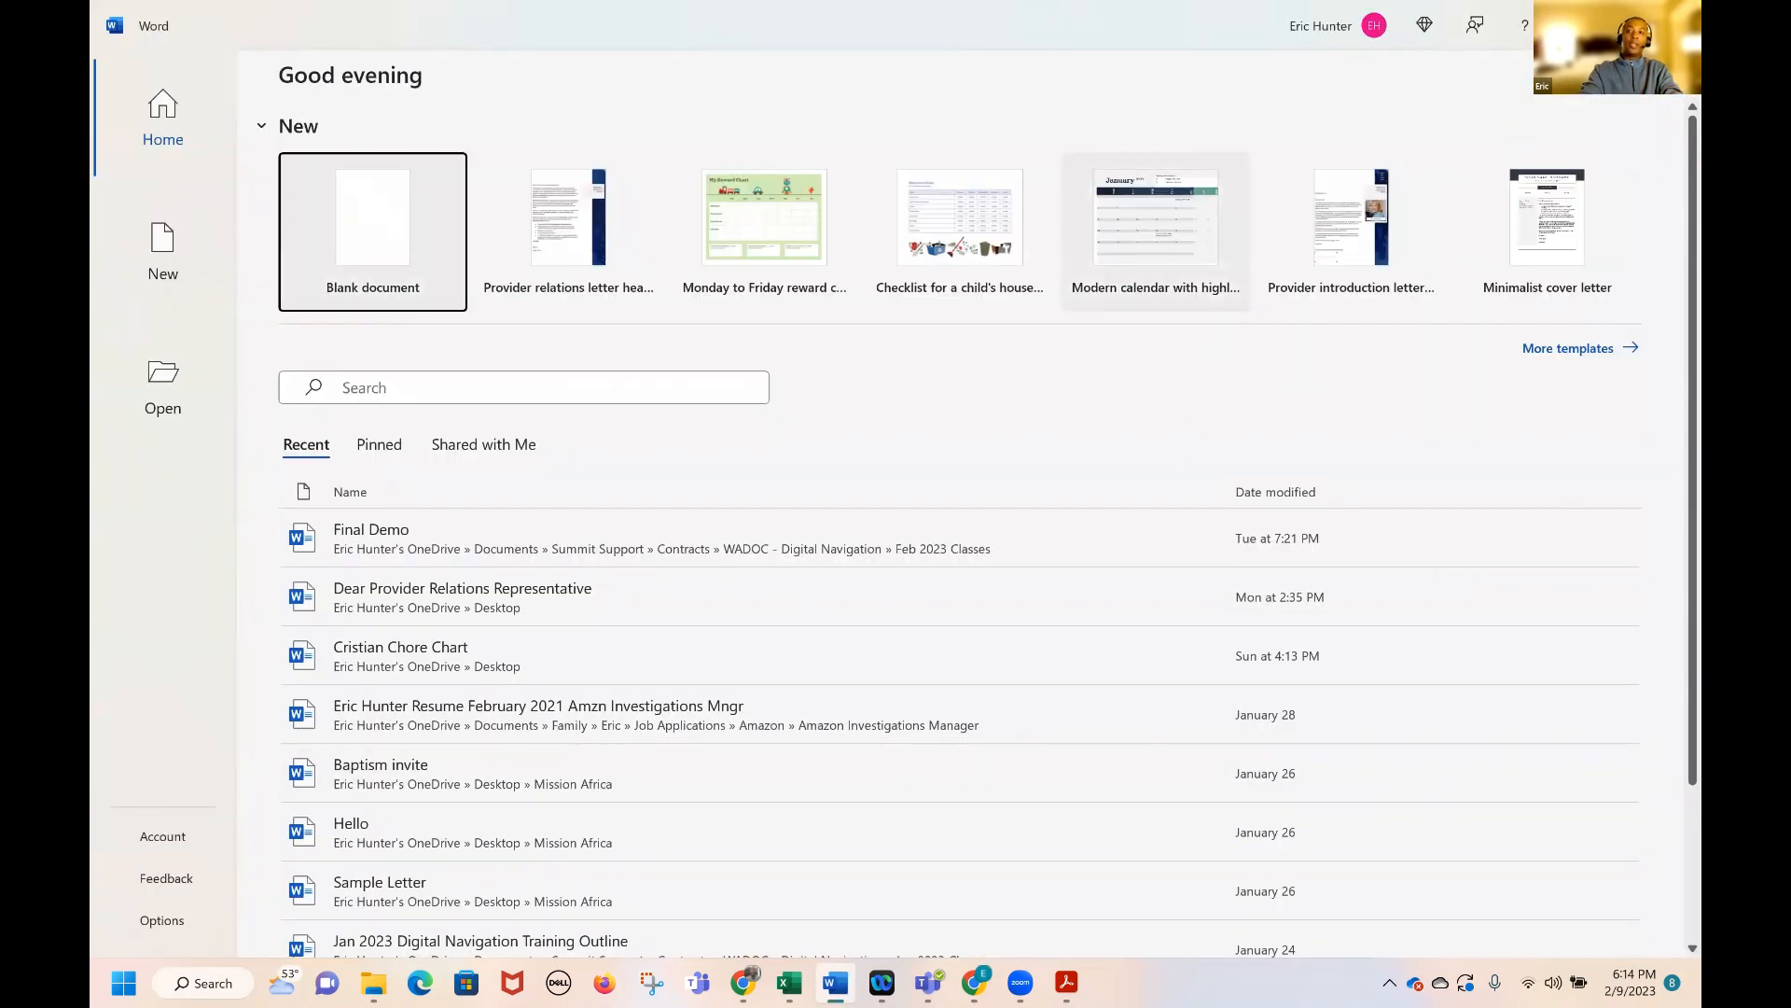
pyautogui.click(1678, 25)
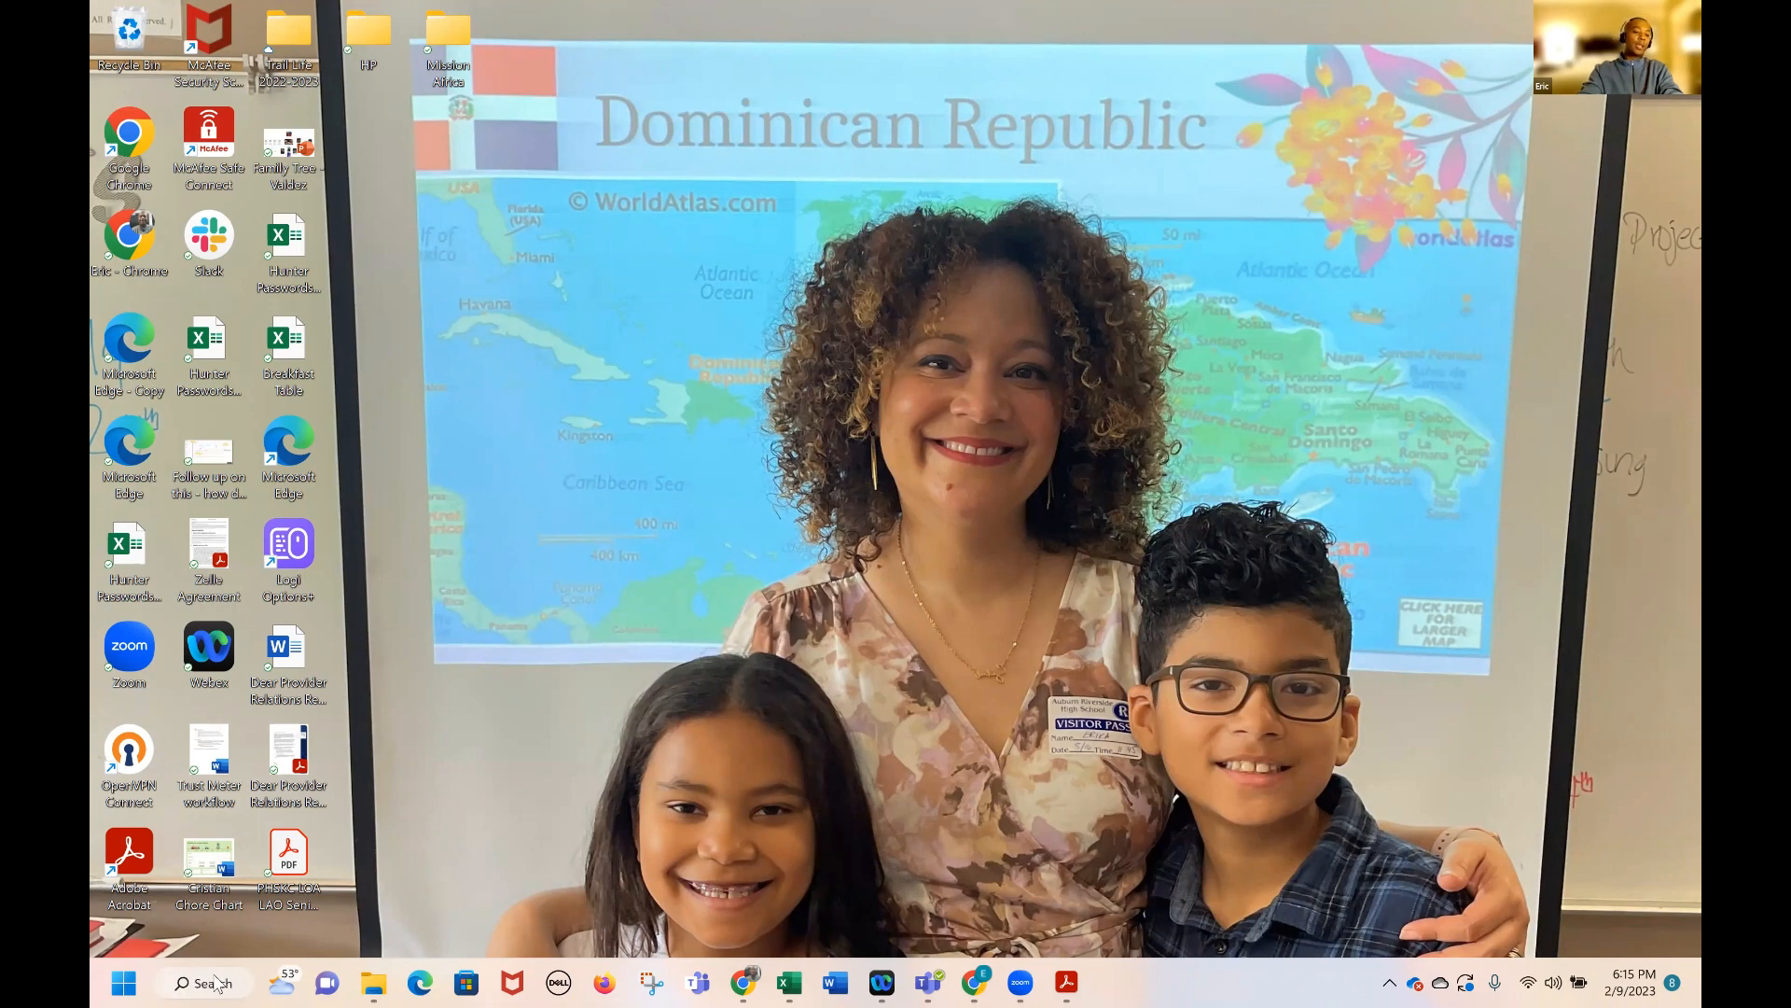
pyautogui.click(219, 983)
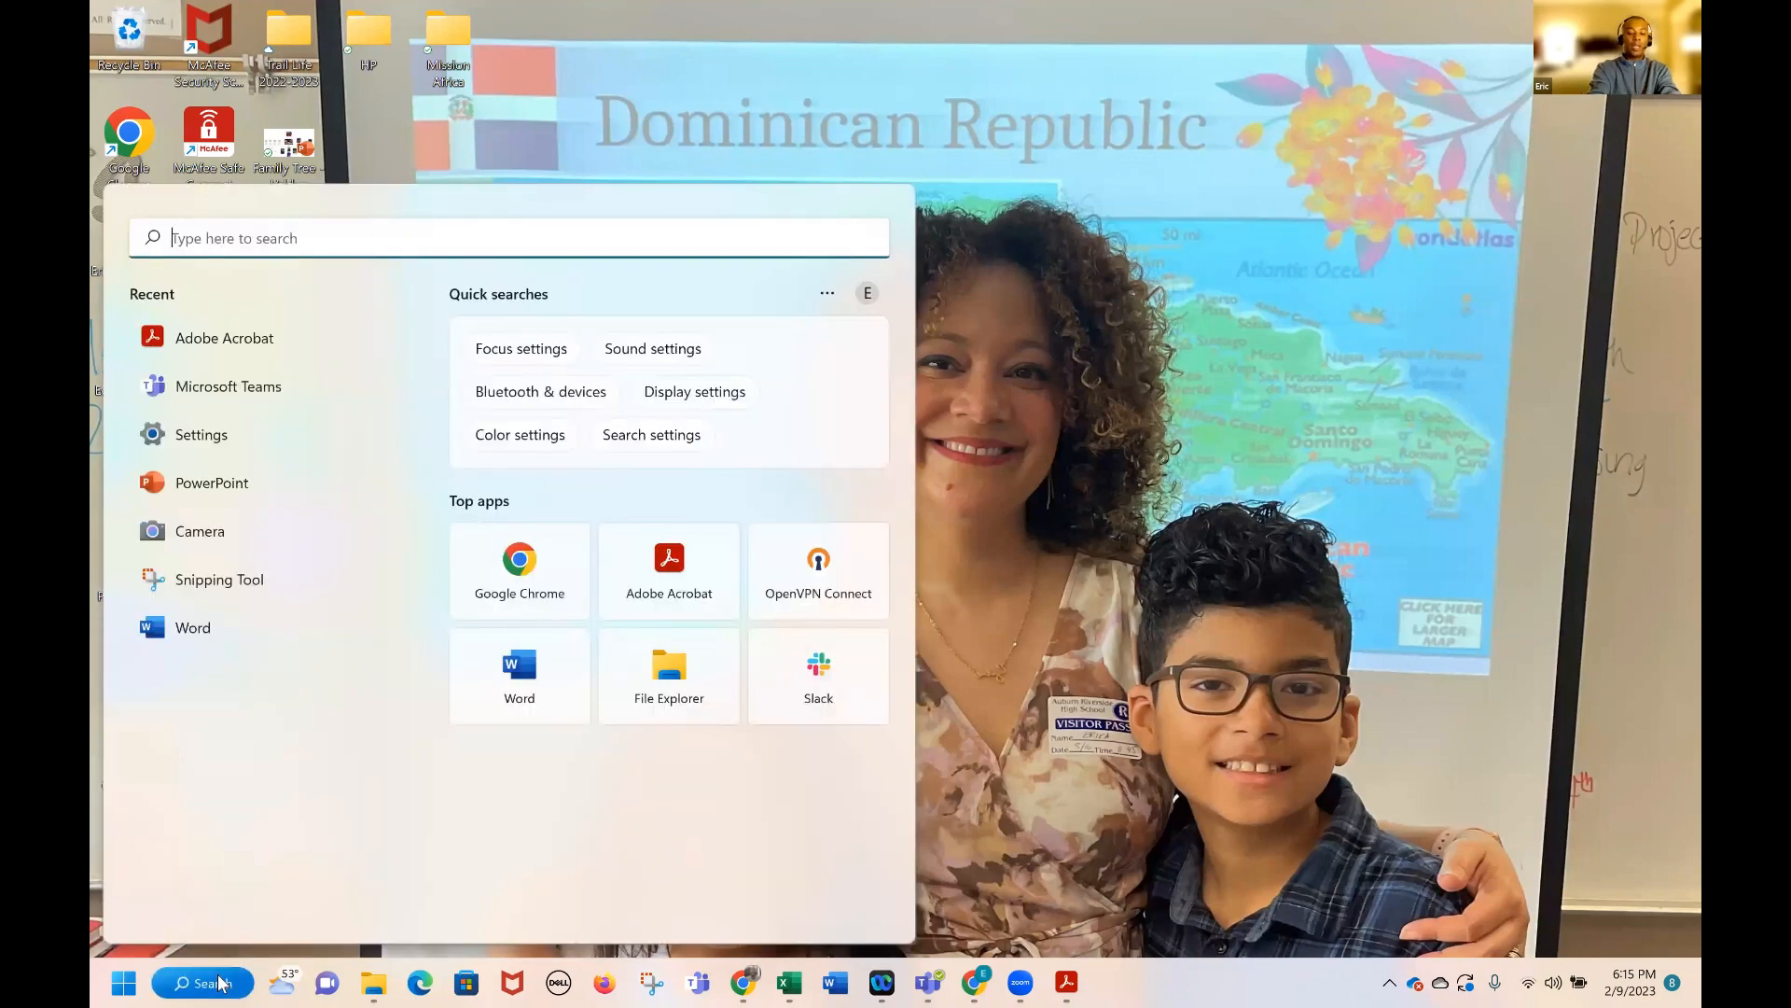
pyautogui.write('word')
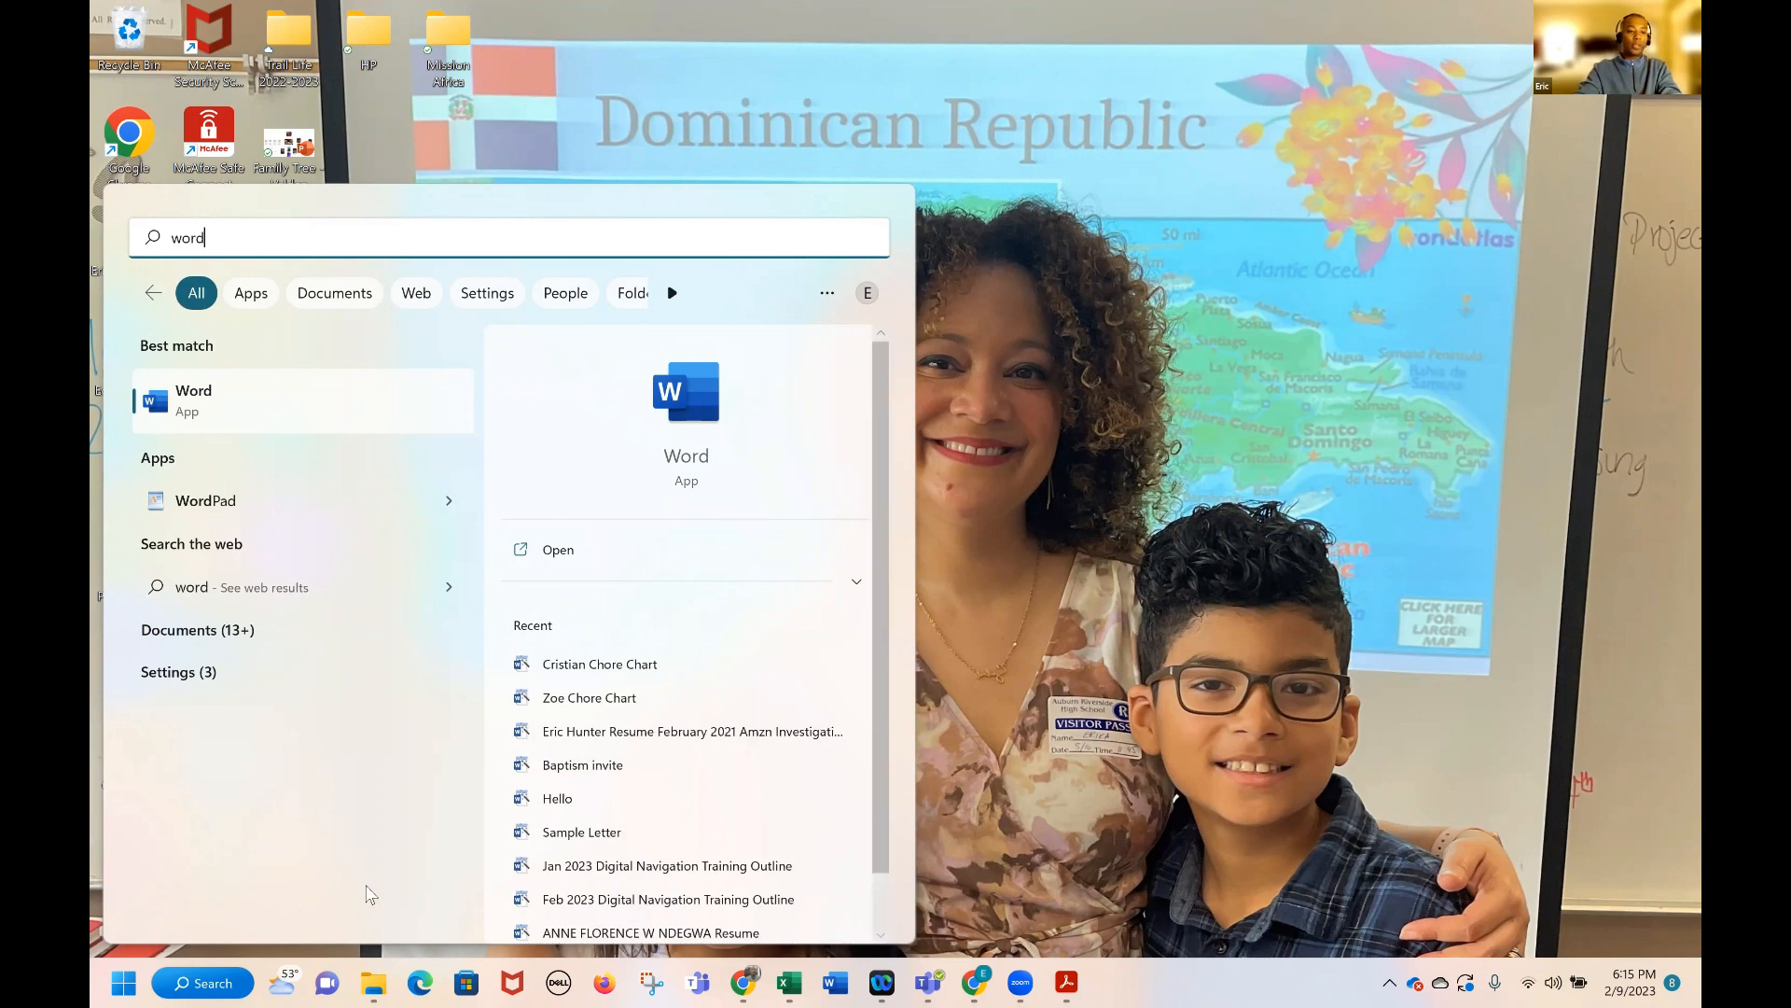
pyautogui.click(182, 982)
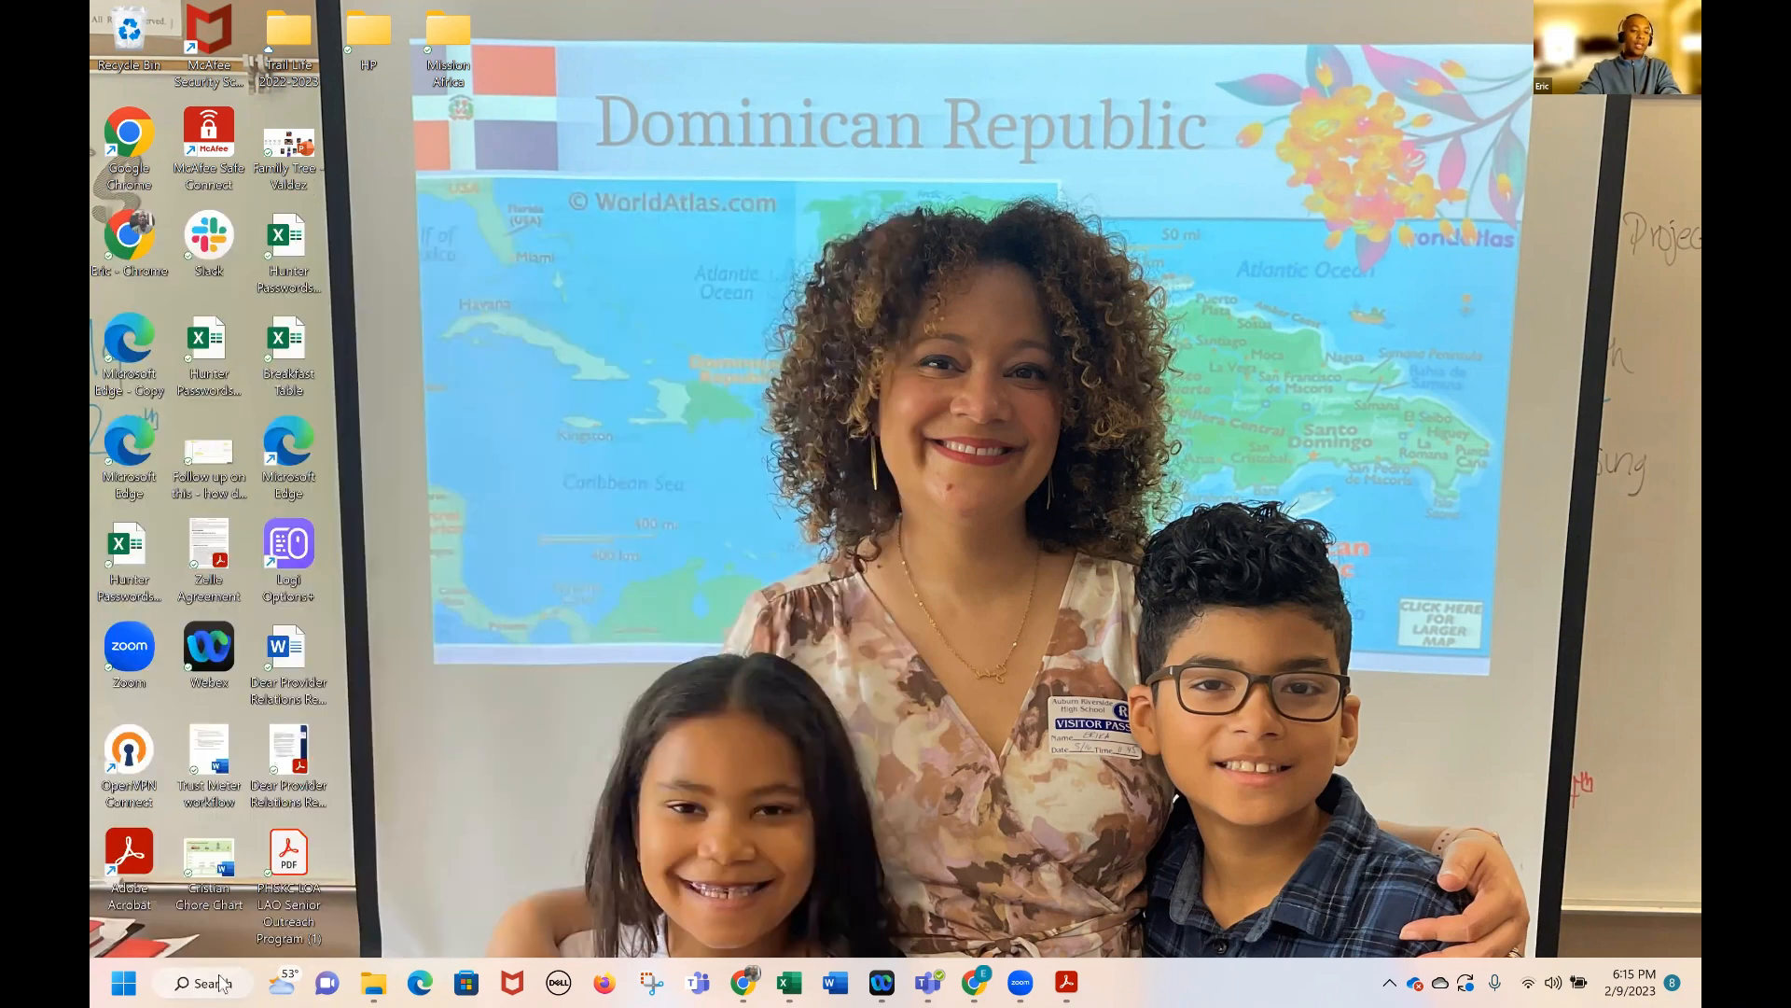
pyautogui.click(220, 982)
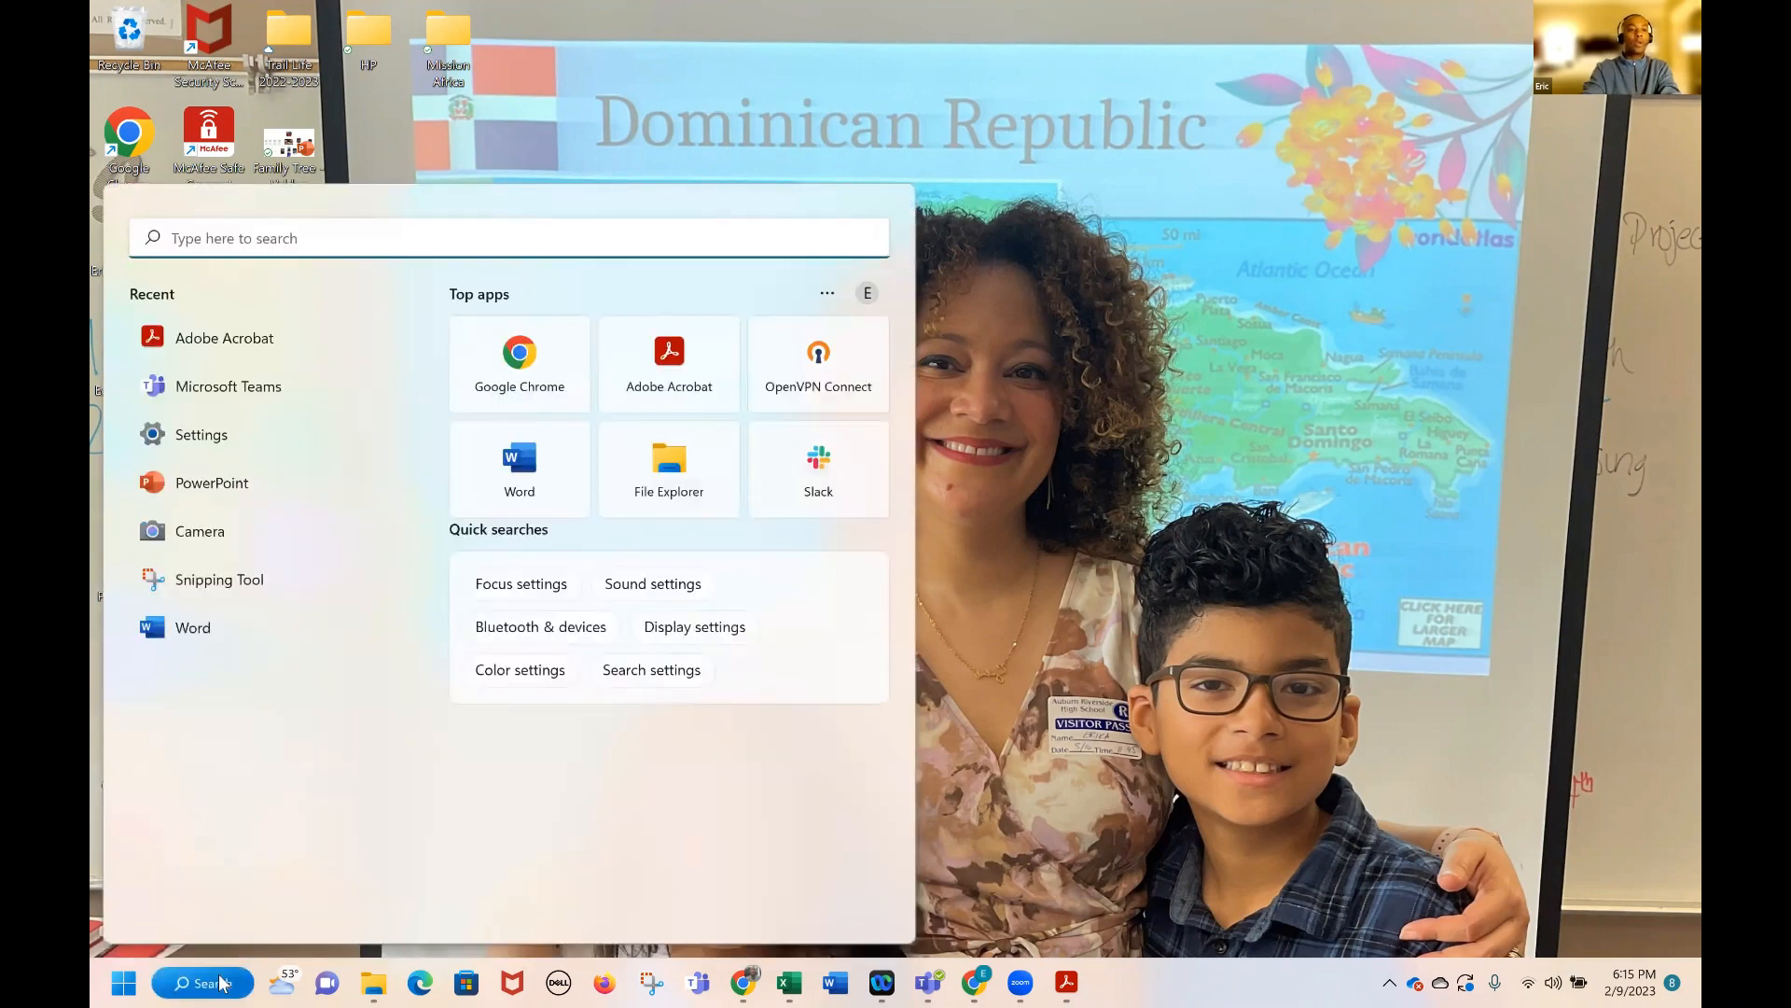
pyautogui.write('word')
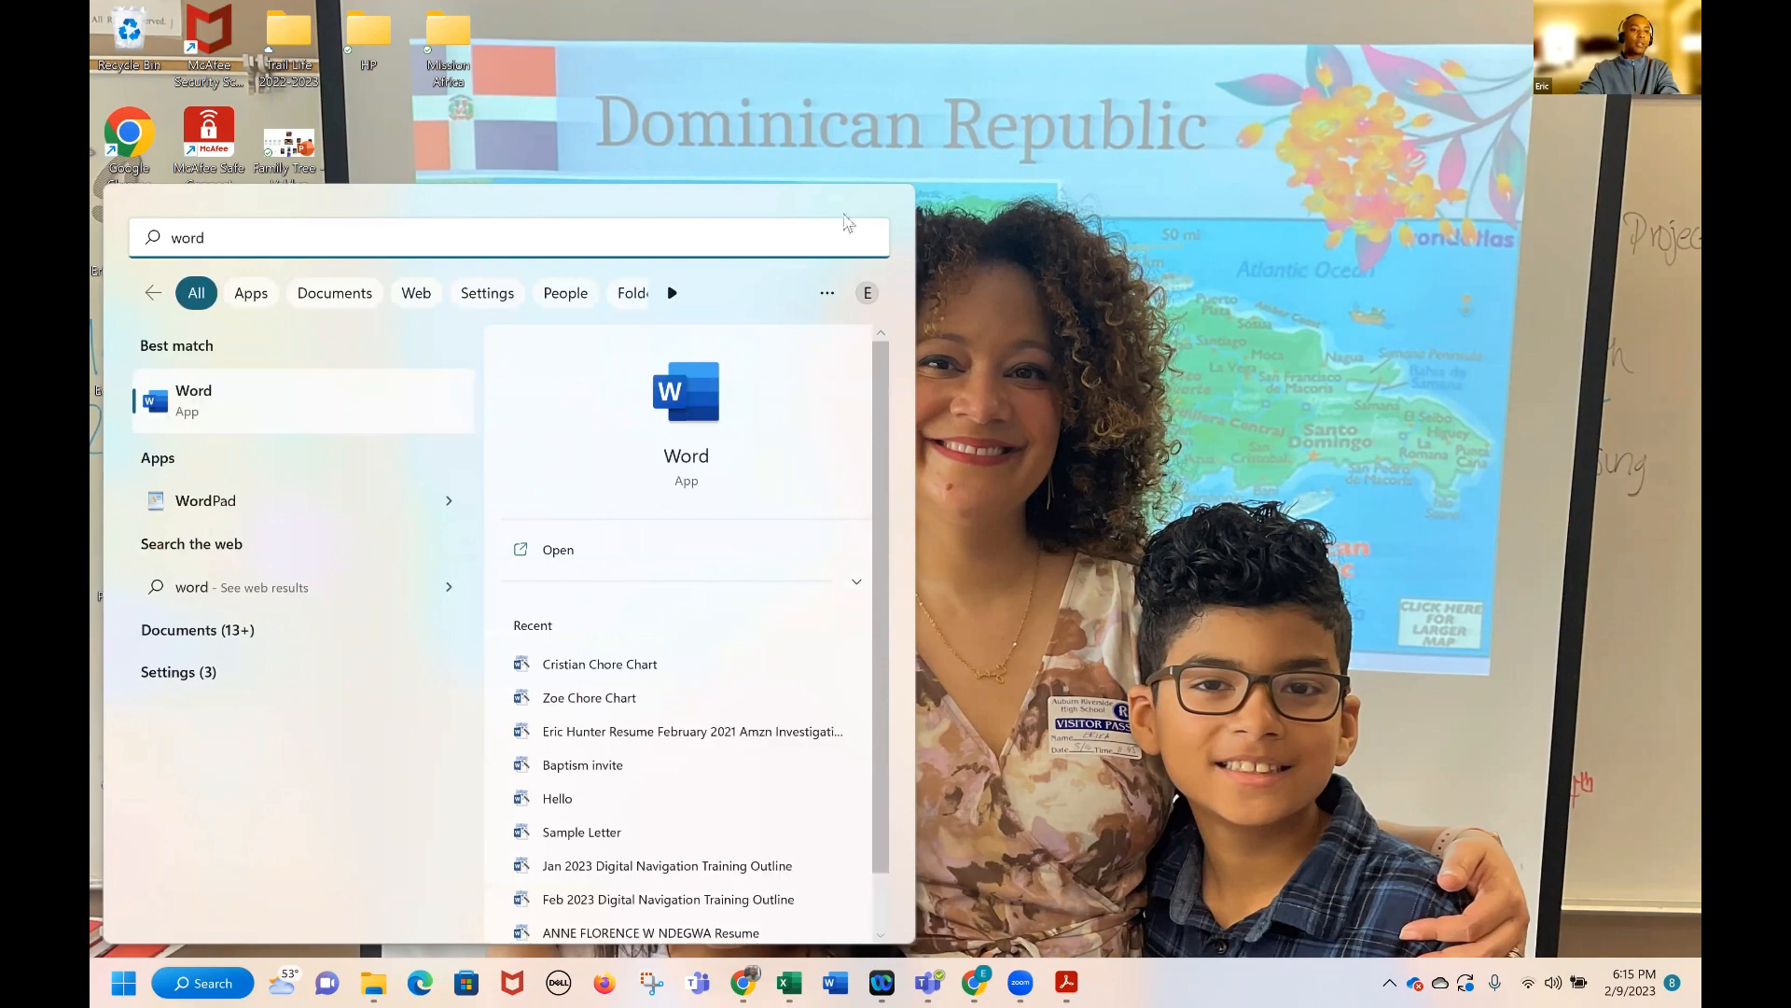
pyautogui.press('Escape')
# Search Windows for "word" and launch the Word app
pyautogui.click(220, 983)
pyautogui.write('word')
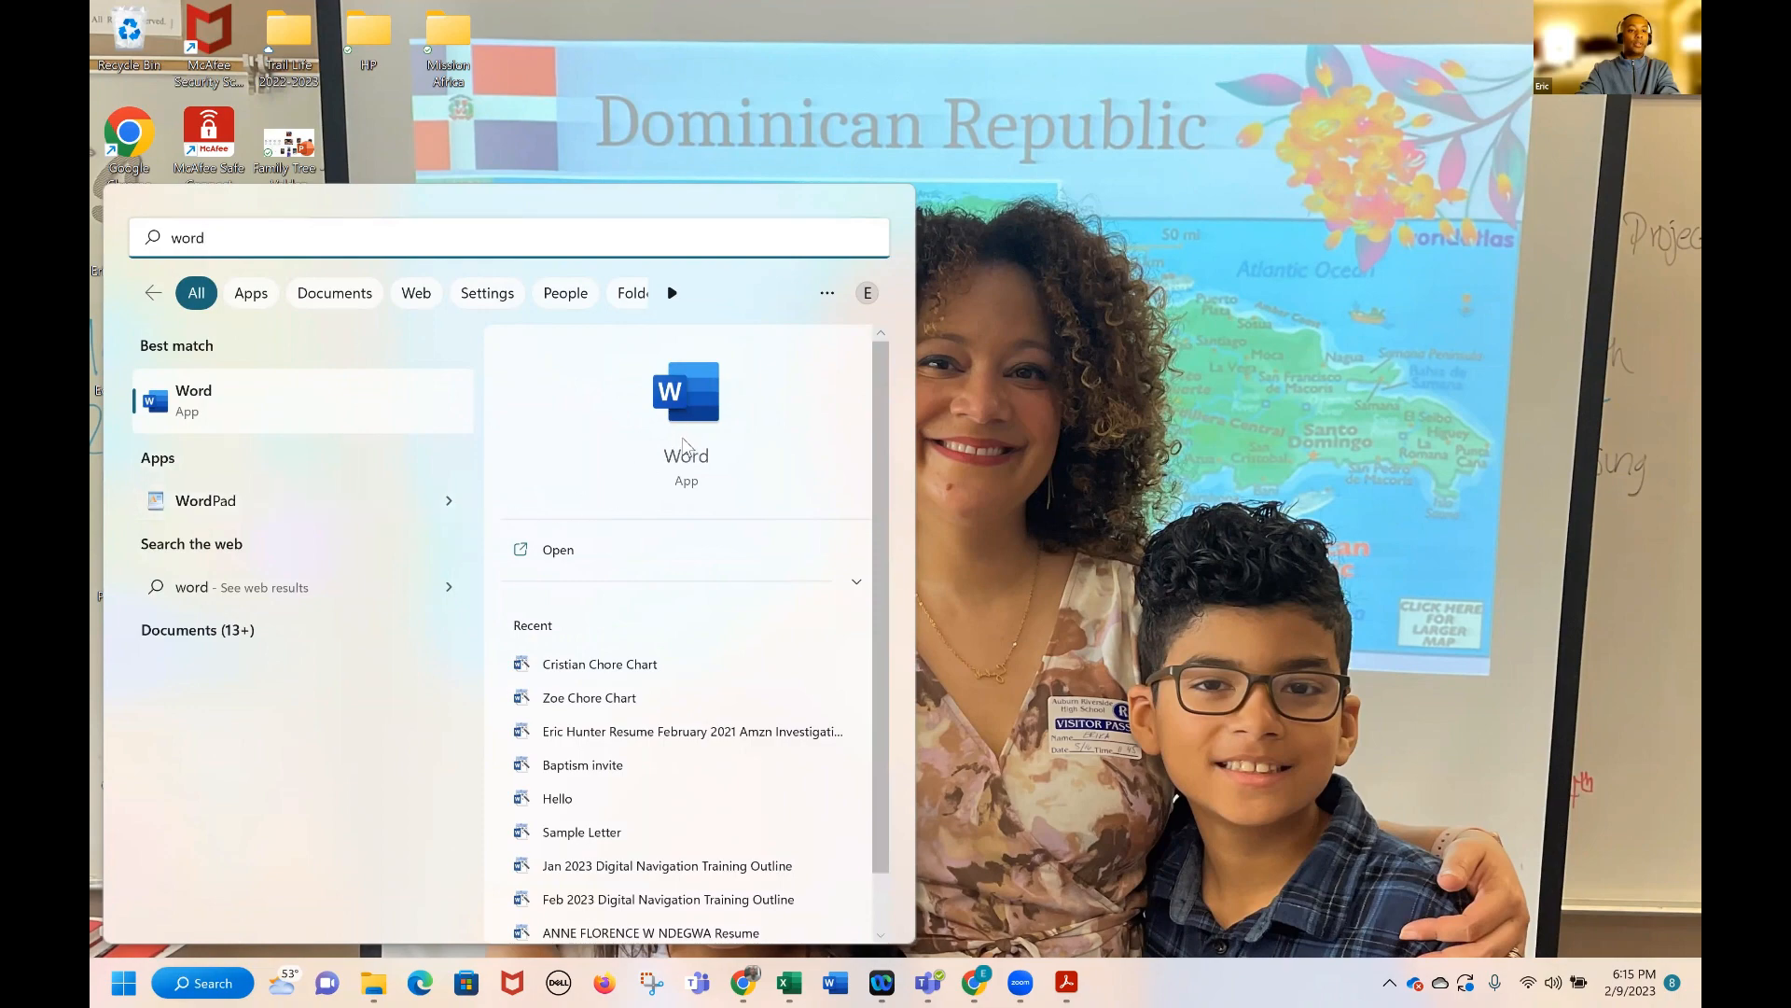
pyautogui.click(704, 428)
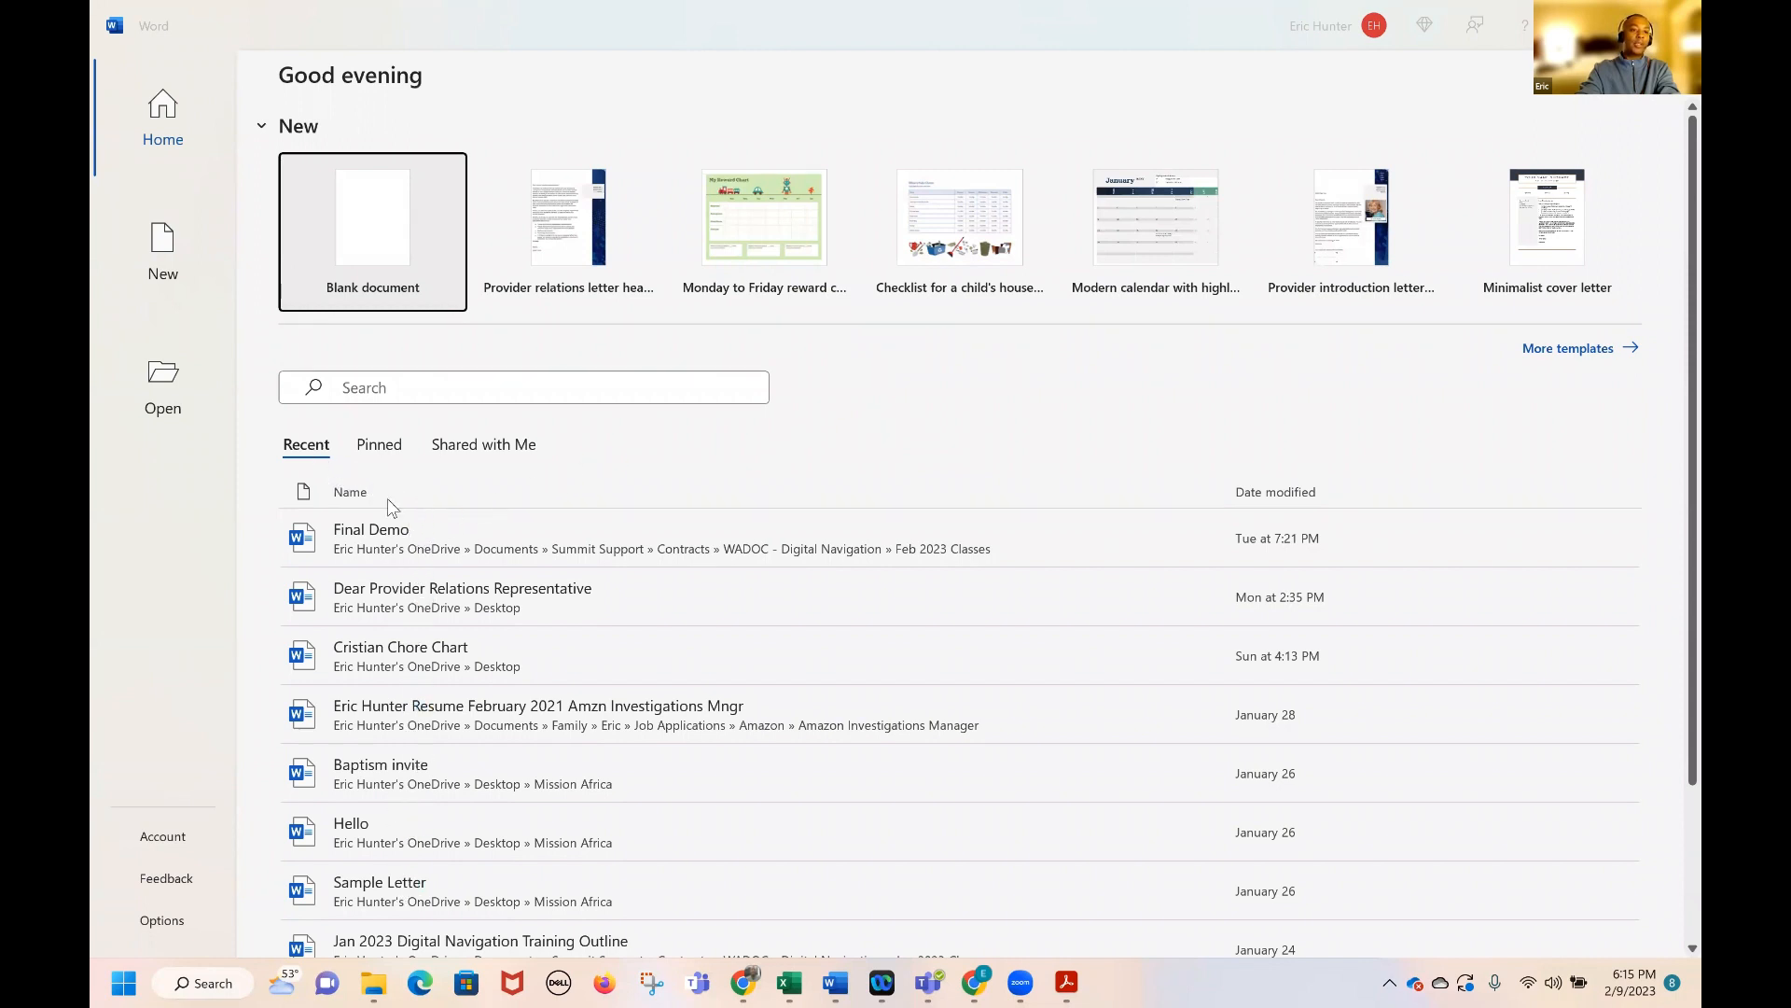
# Browse the recent documents in Word and open the chore chart stored on the Desktop
pyautogui.scroll(-1, 454, 704)
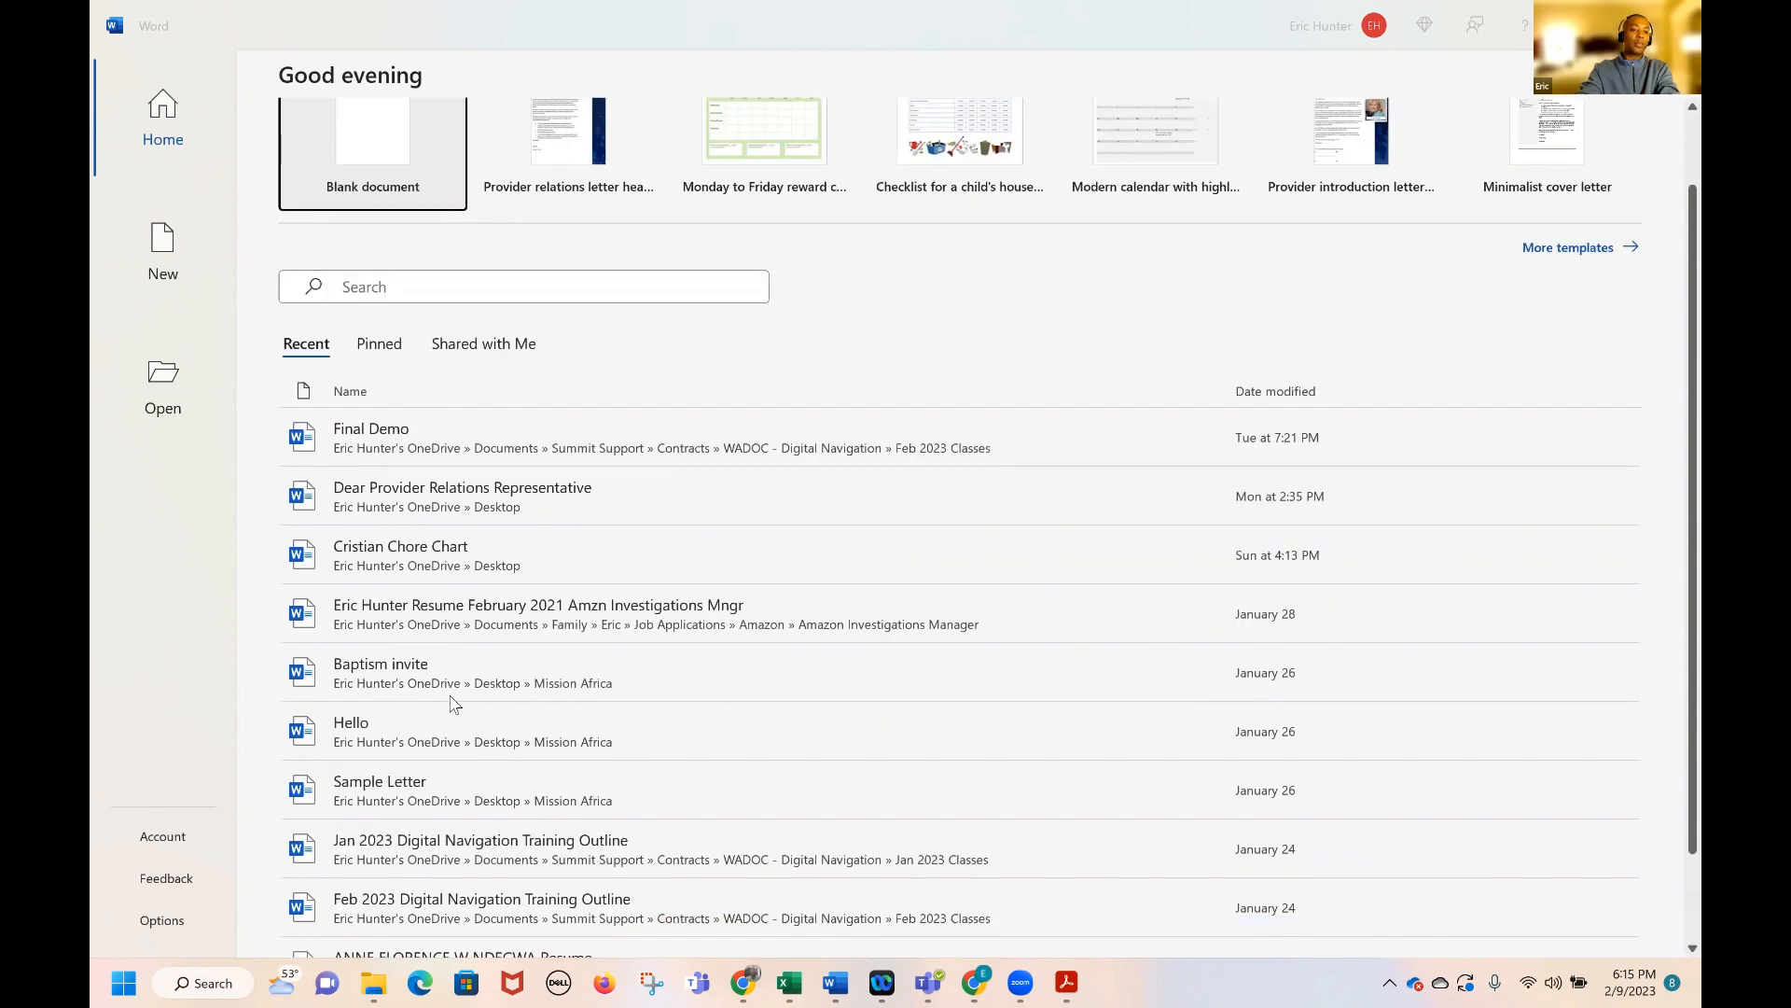
pyautogui.scroll(-1, 454, 703)
pyautogui.scroll(1, 453, 704)
pyautogui.scroll(-1, 453, 703)
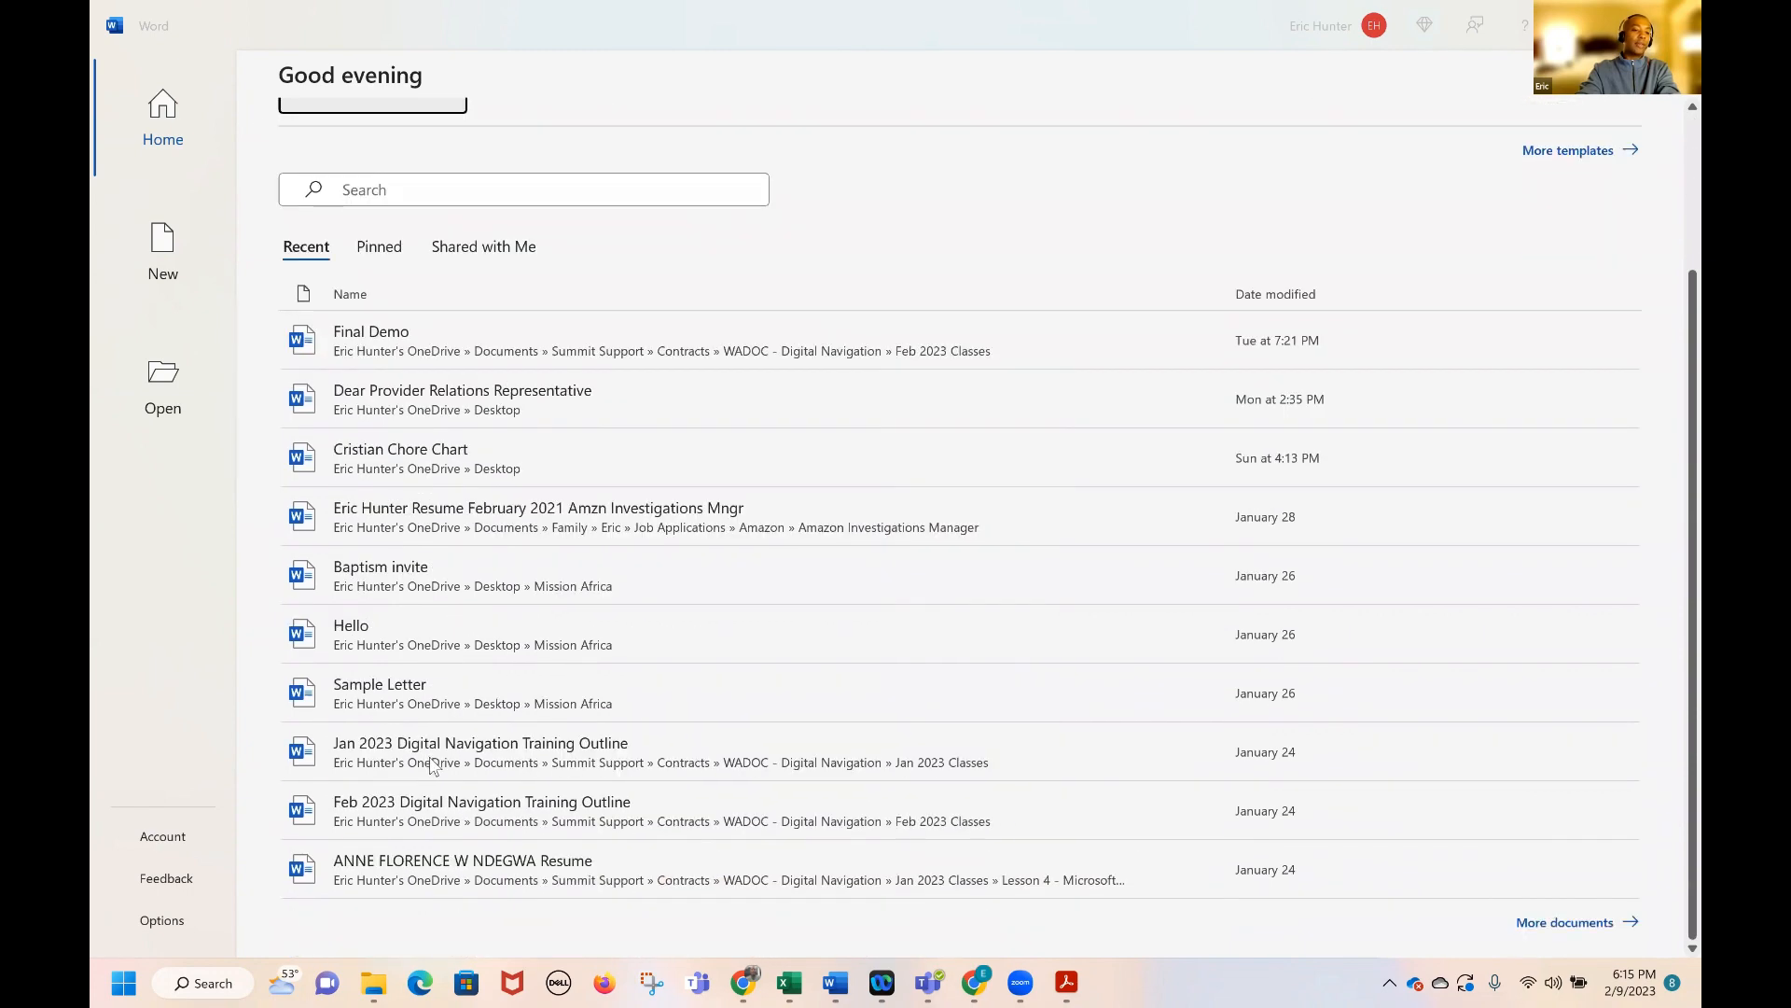
pyautogui.scroll(1, 455, 776)
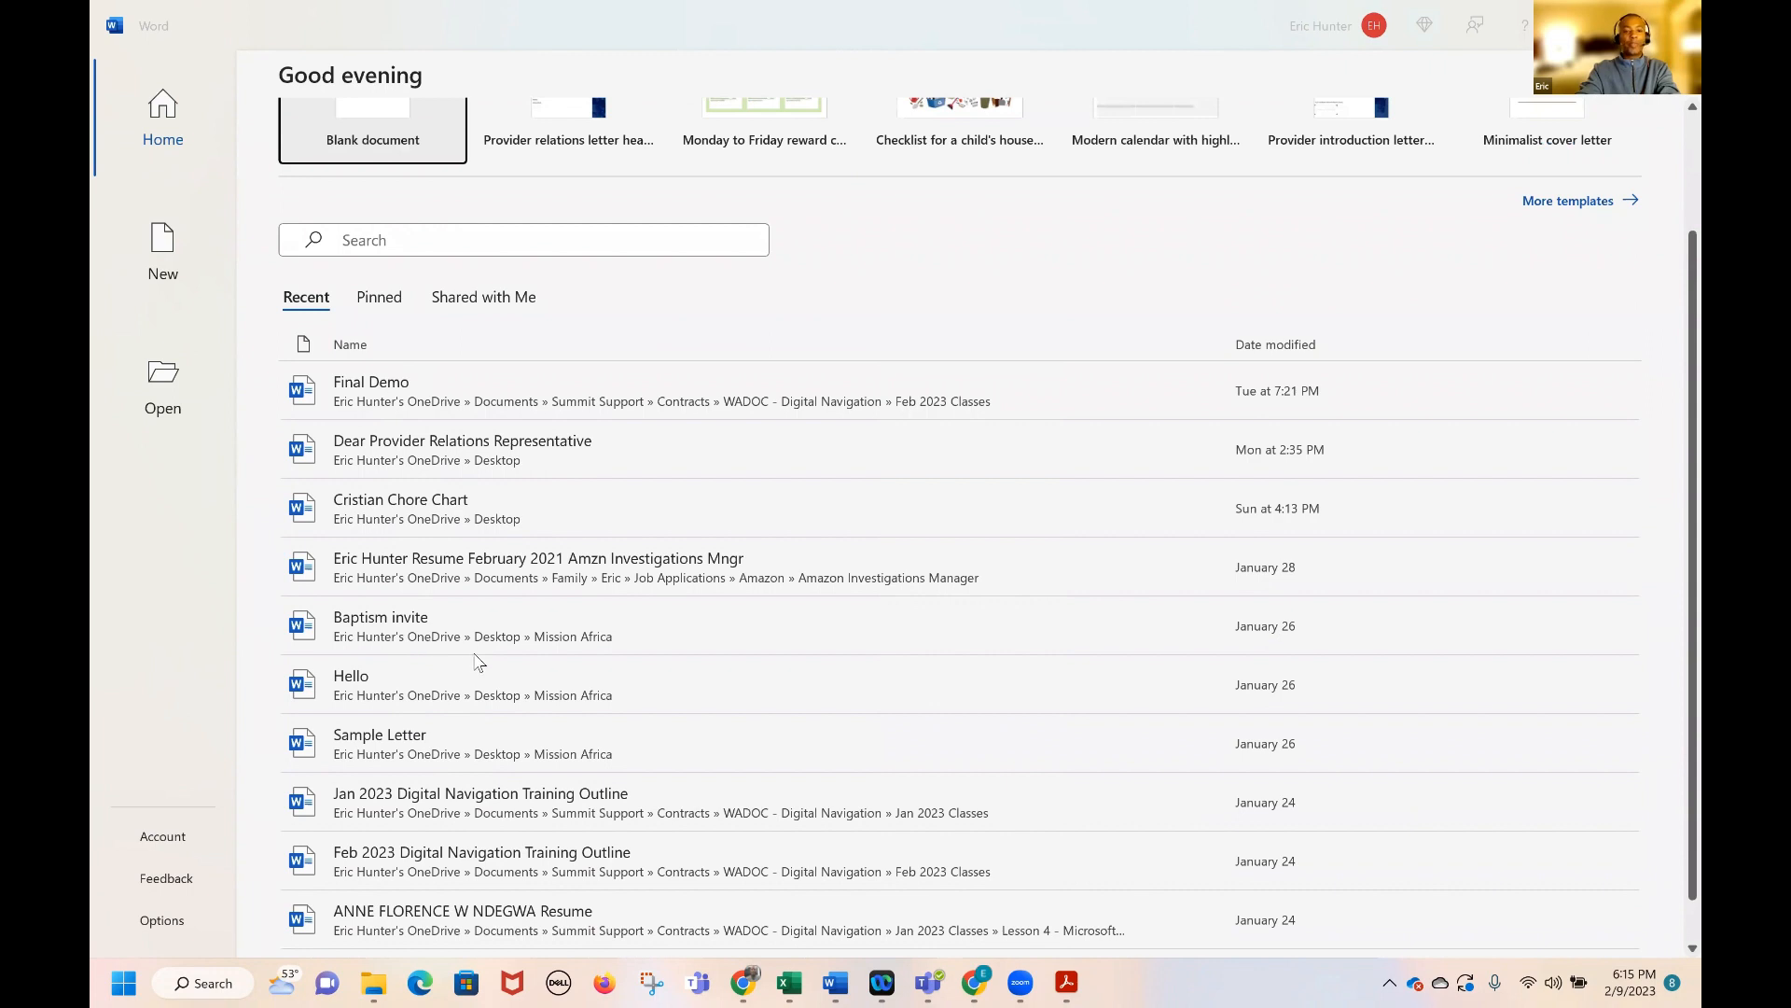
pyautogui.scroll(1, 509, 625)
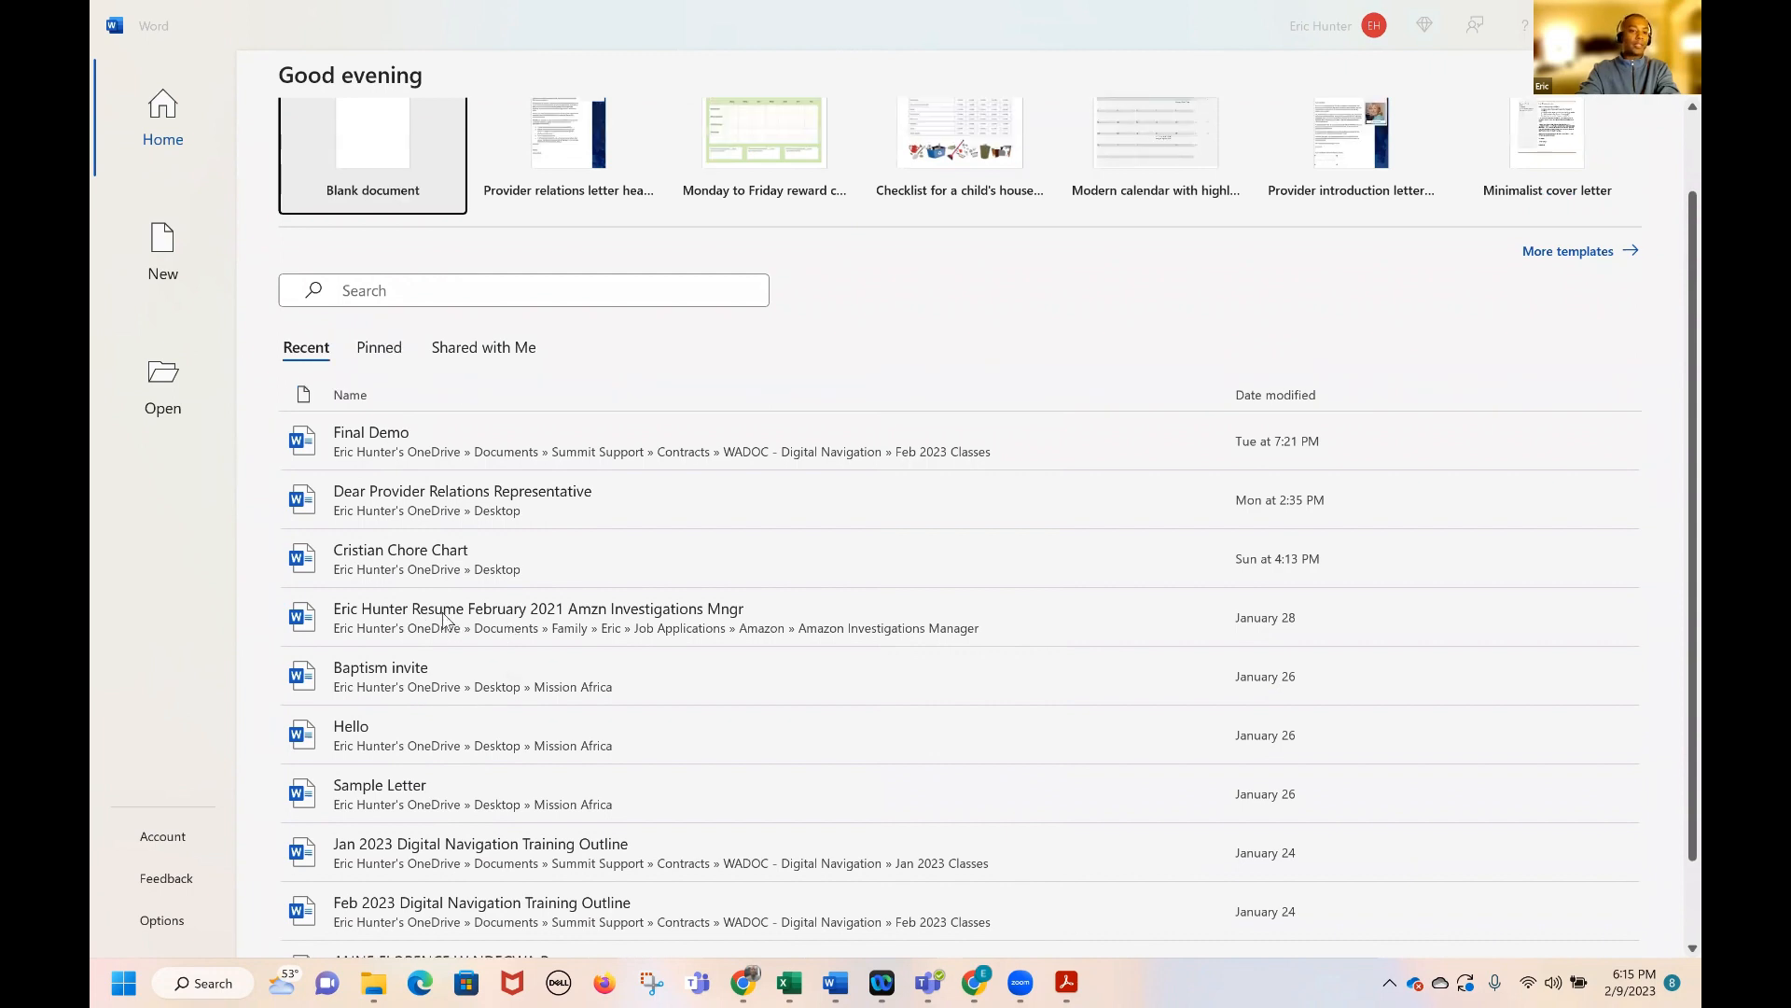
pyautogui.scroll(1, 438, 616)
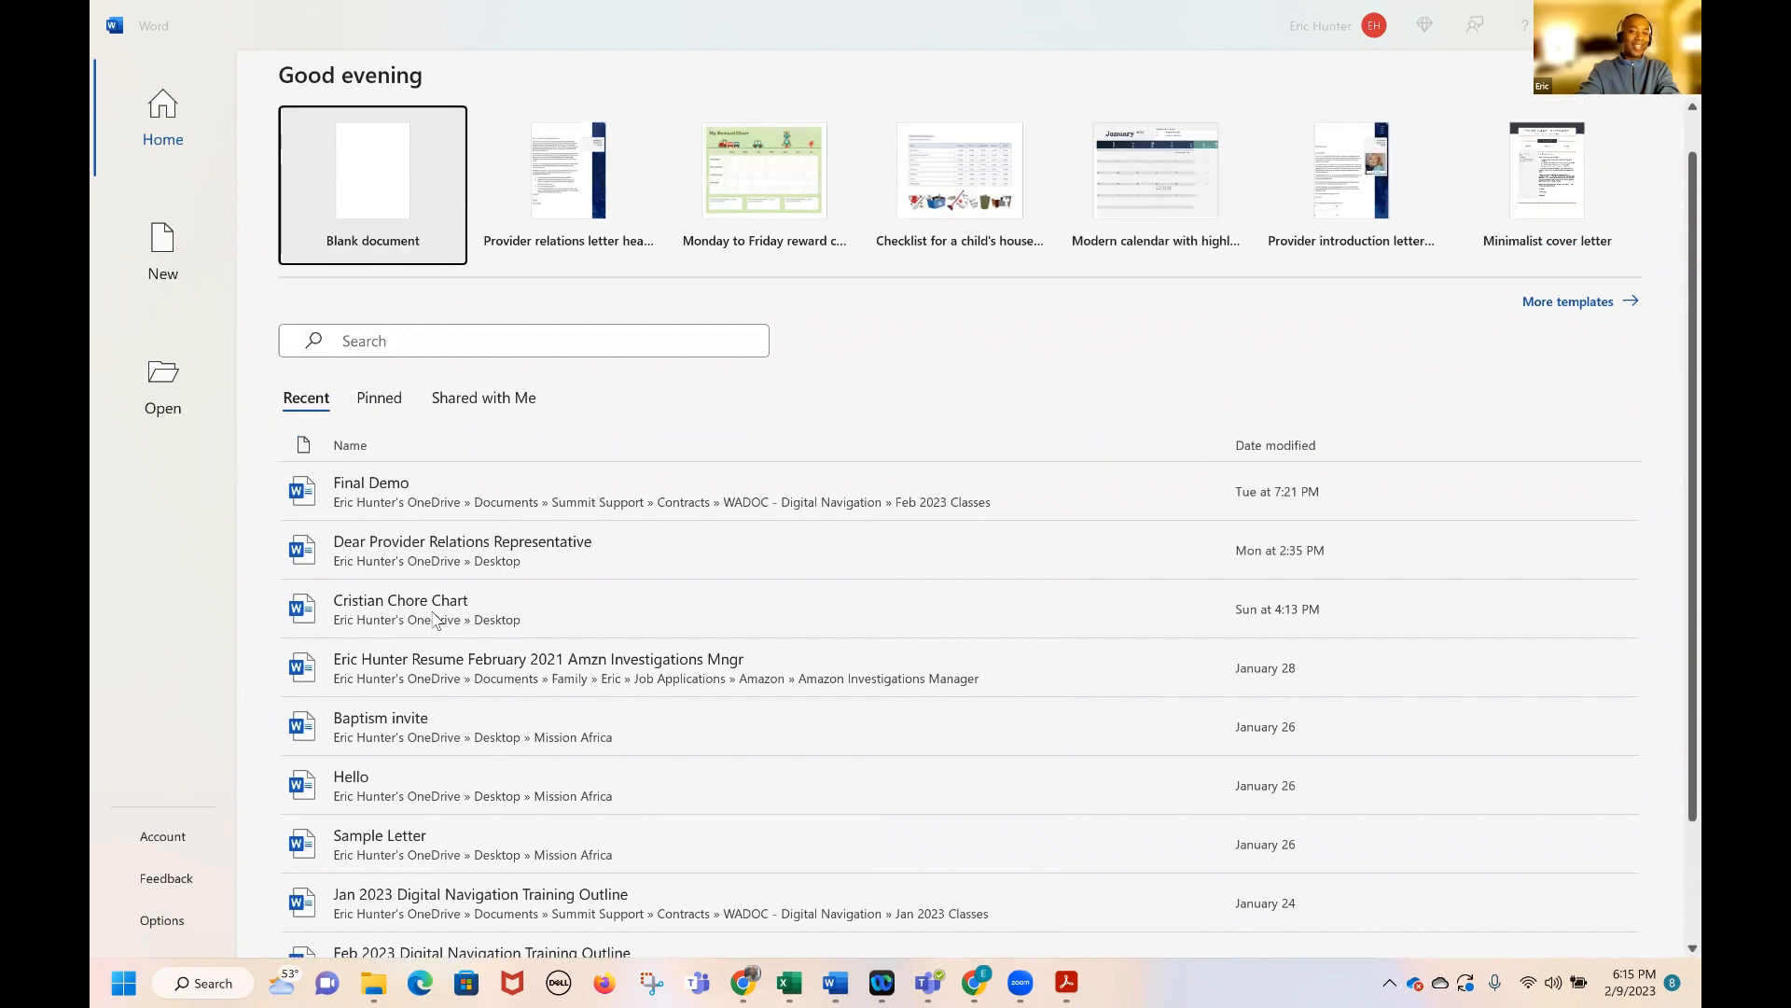
pyautogui.click(436, 620)
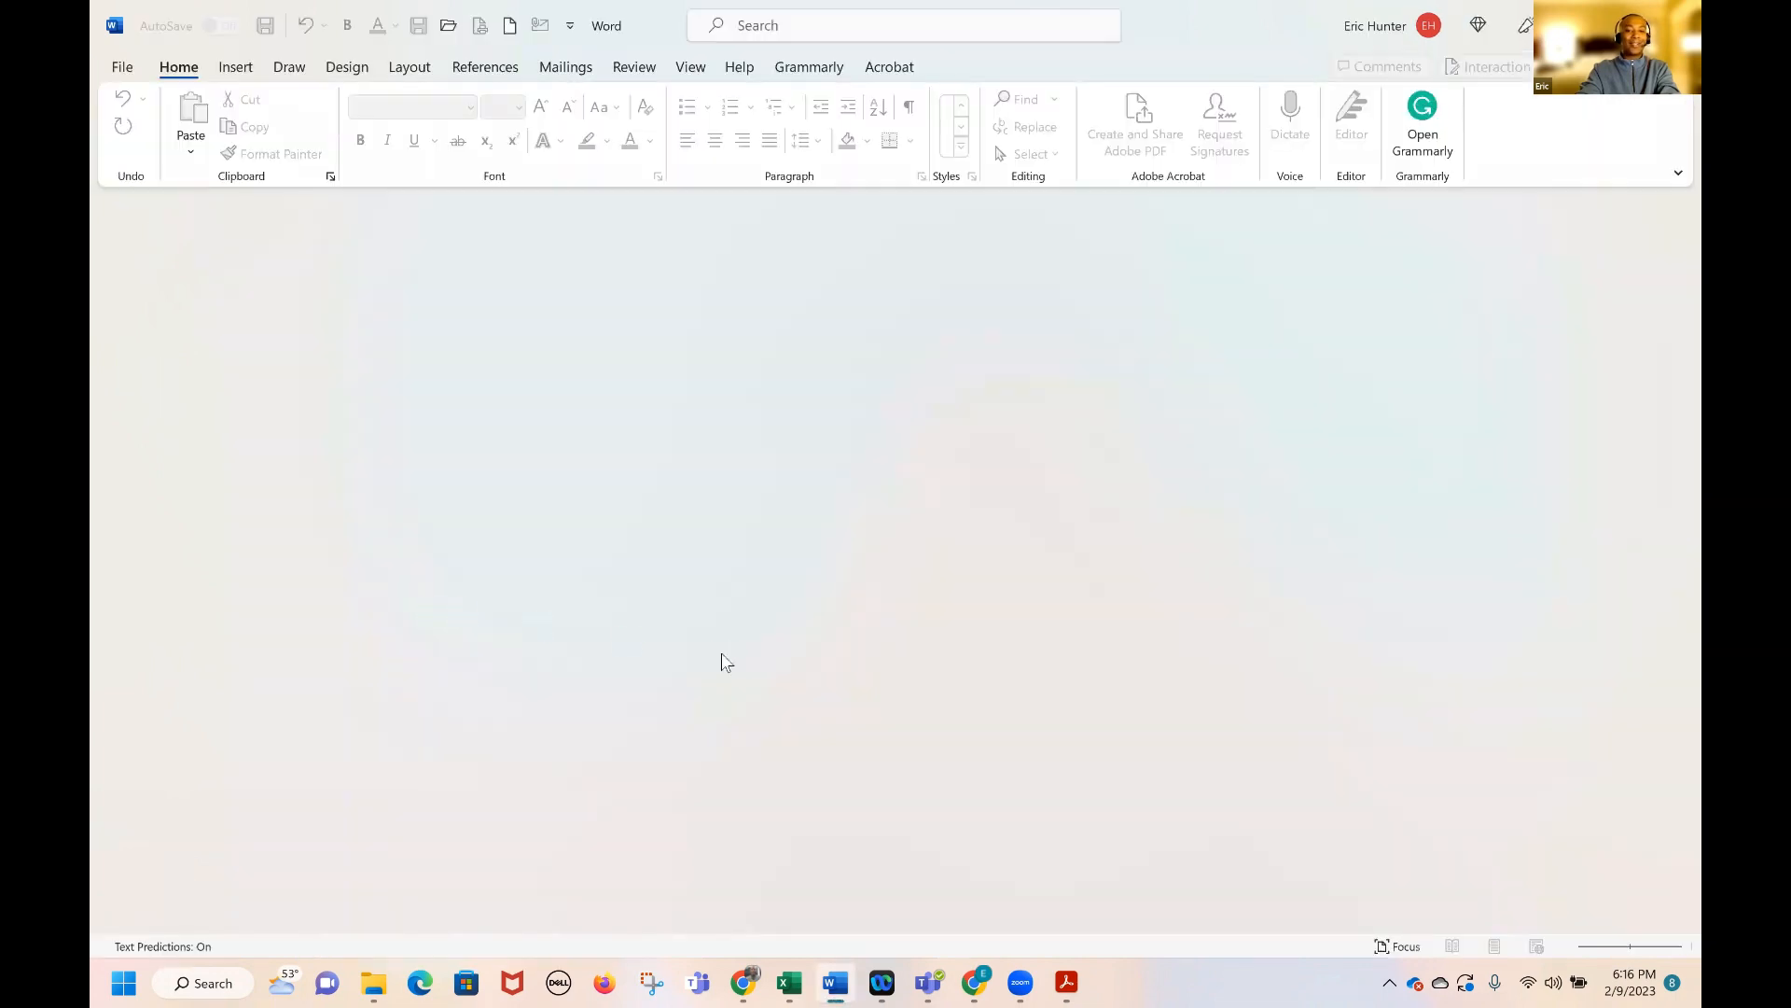
pyautogui.scroll(-1, 829, 620)
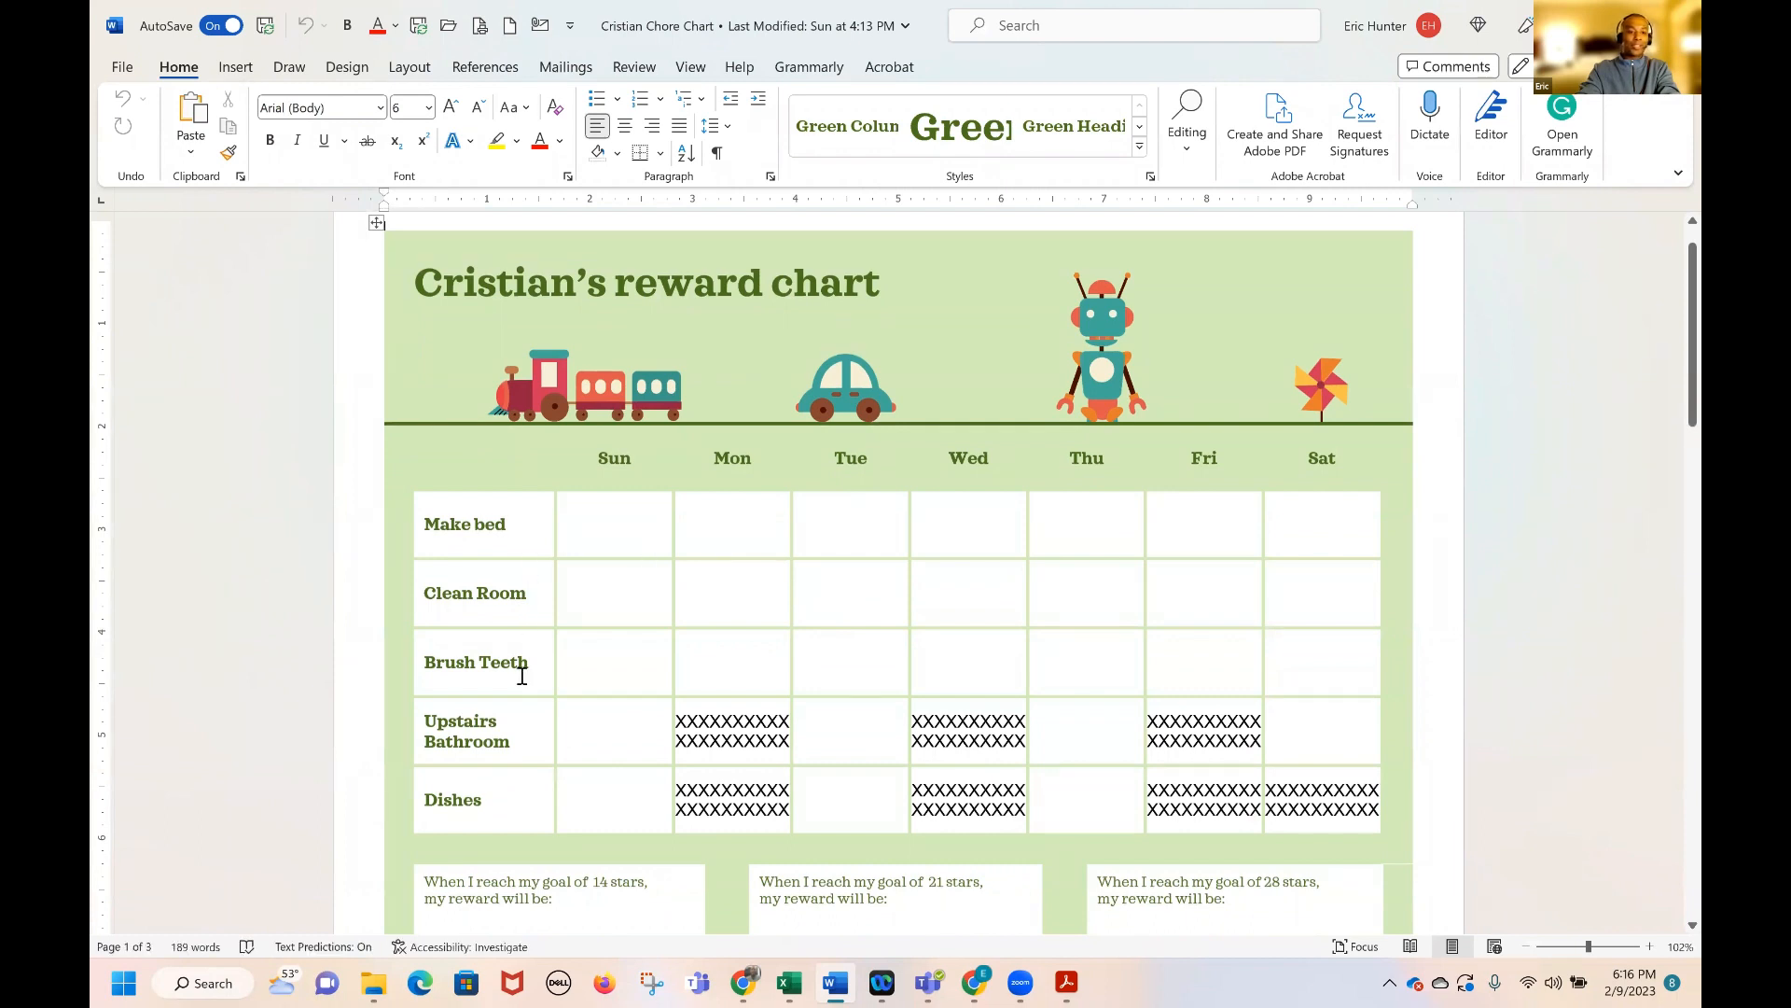
# Look over the chores, days and star reward goals in the green chart and the pink chart on the following page
pyautogui.click(603, 728)
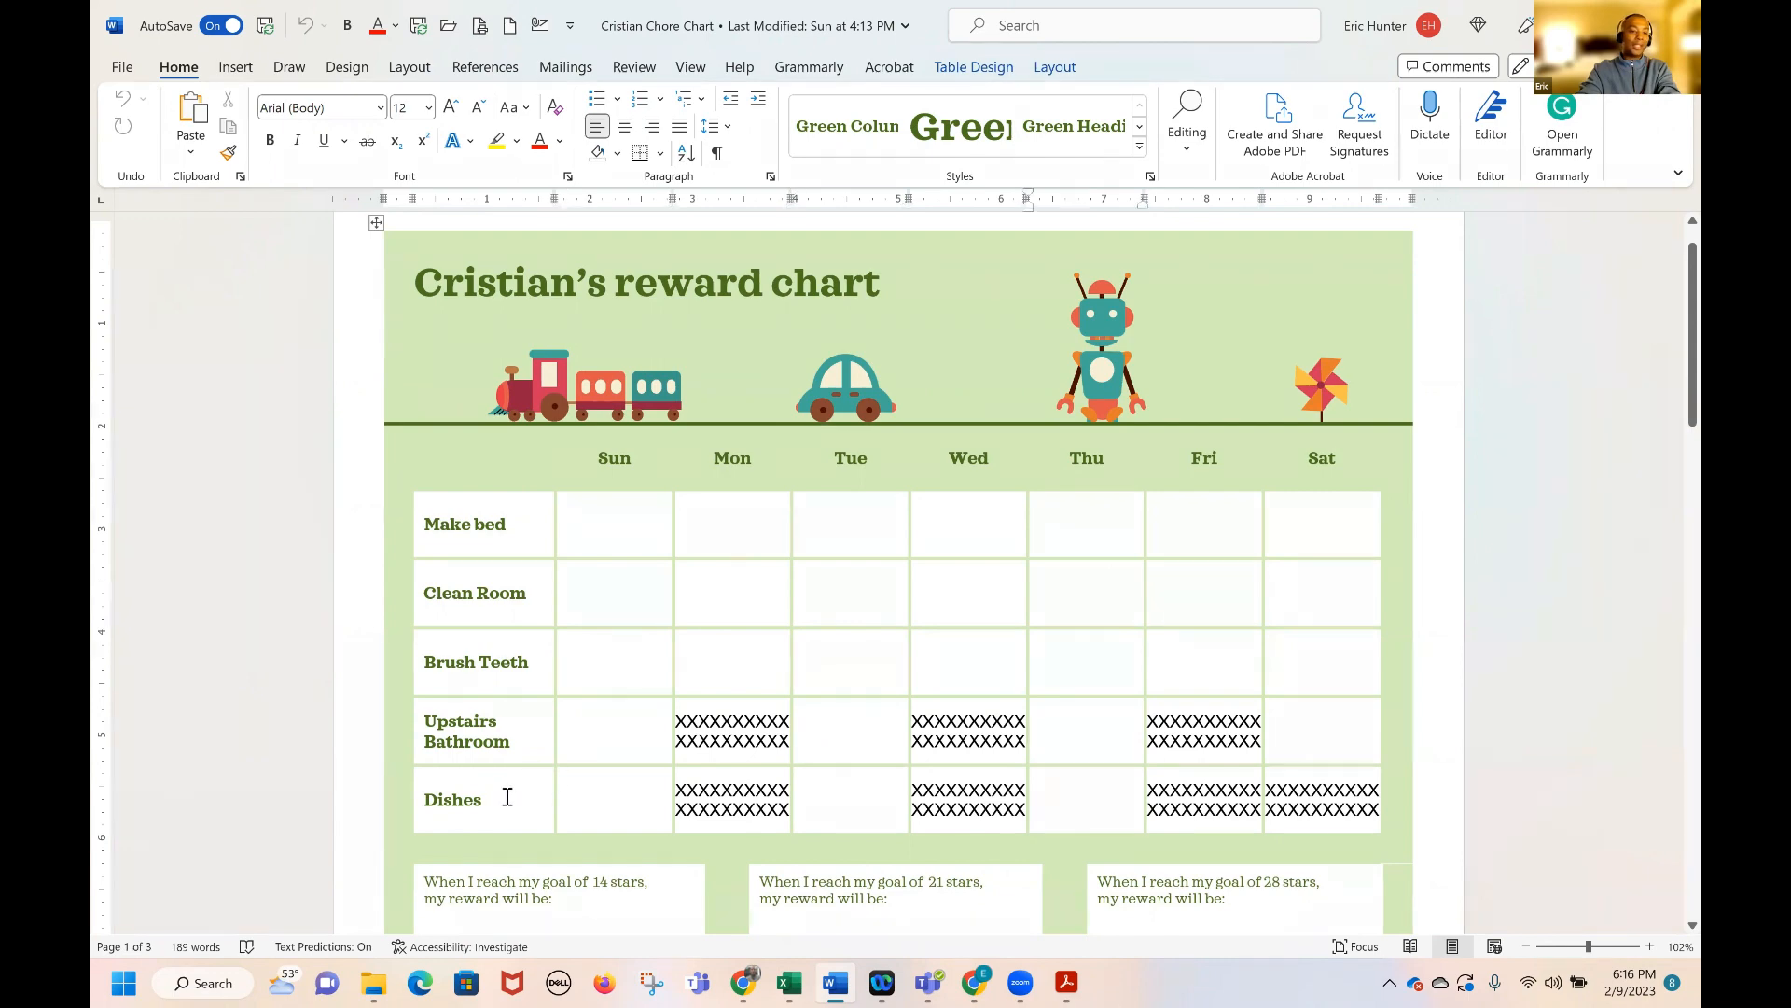
pyautogui.click(519, 791)
pyautogui.scroll(-2, 520, 791)
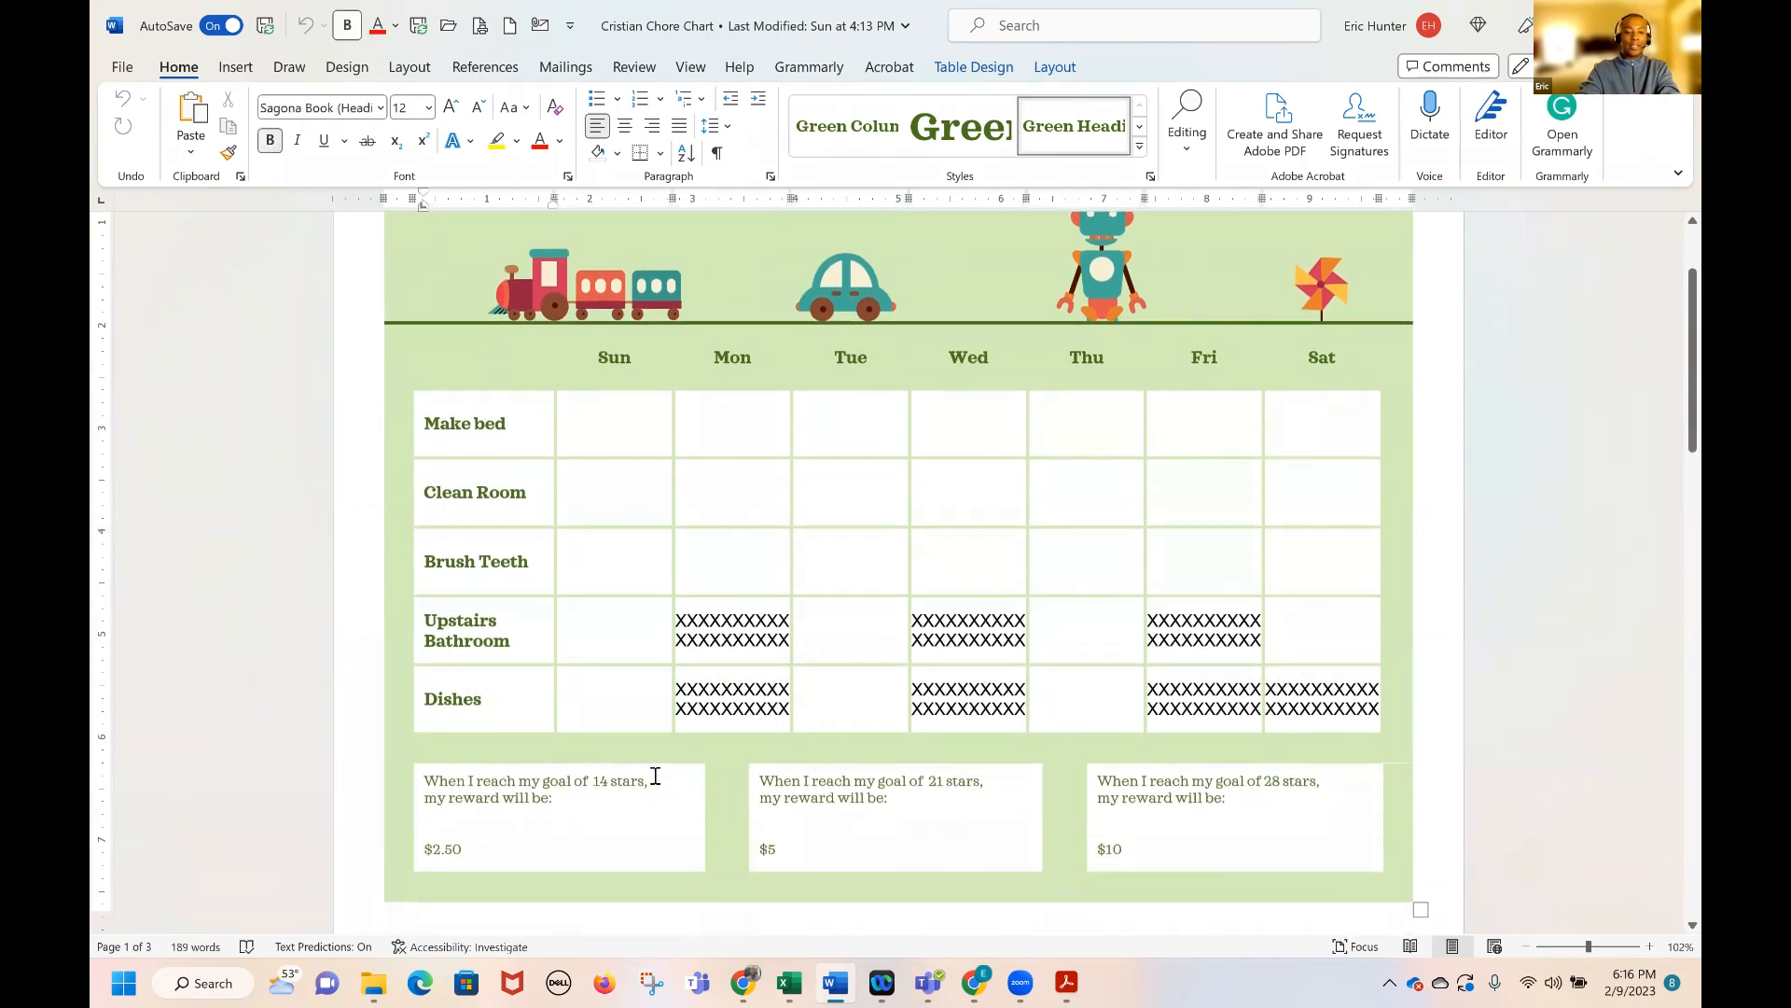
pyautogui.scroll(1, 648, 774)
pyautogui.scroll(-14, 653, 763)
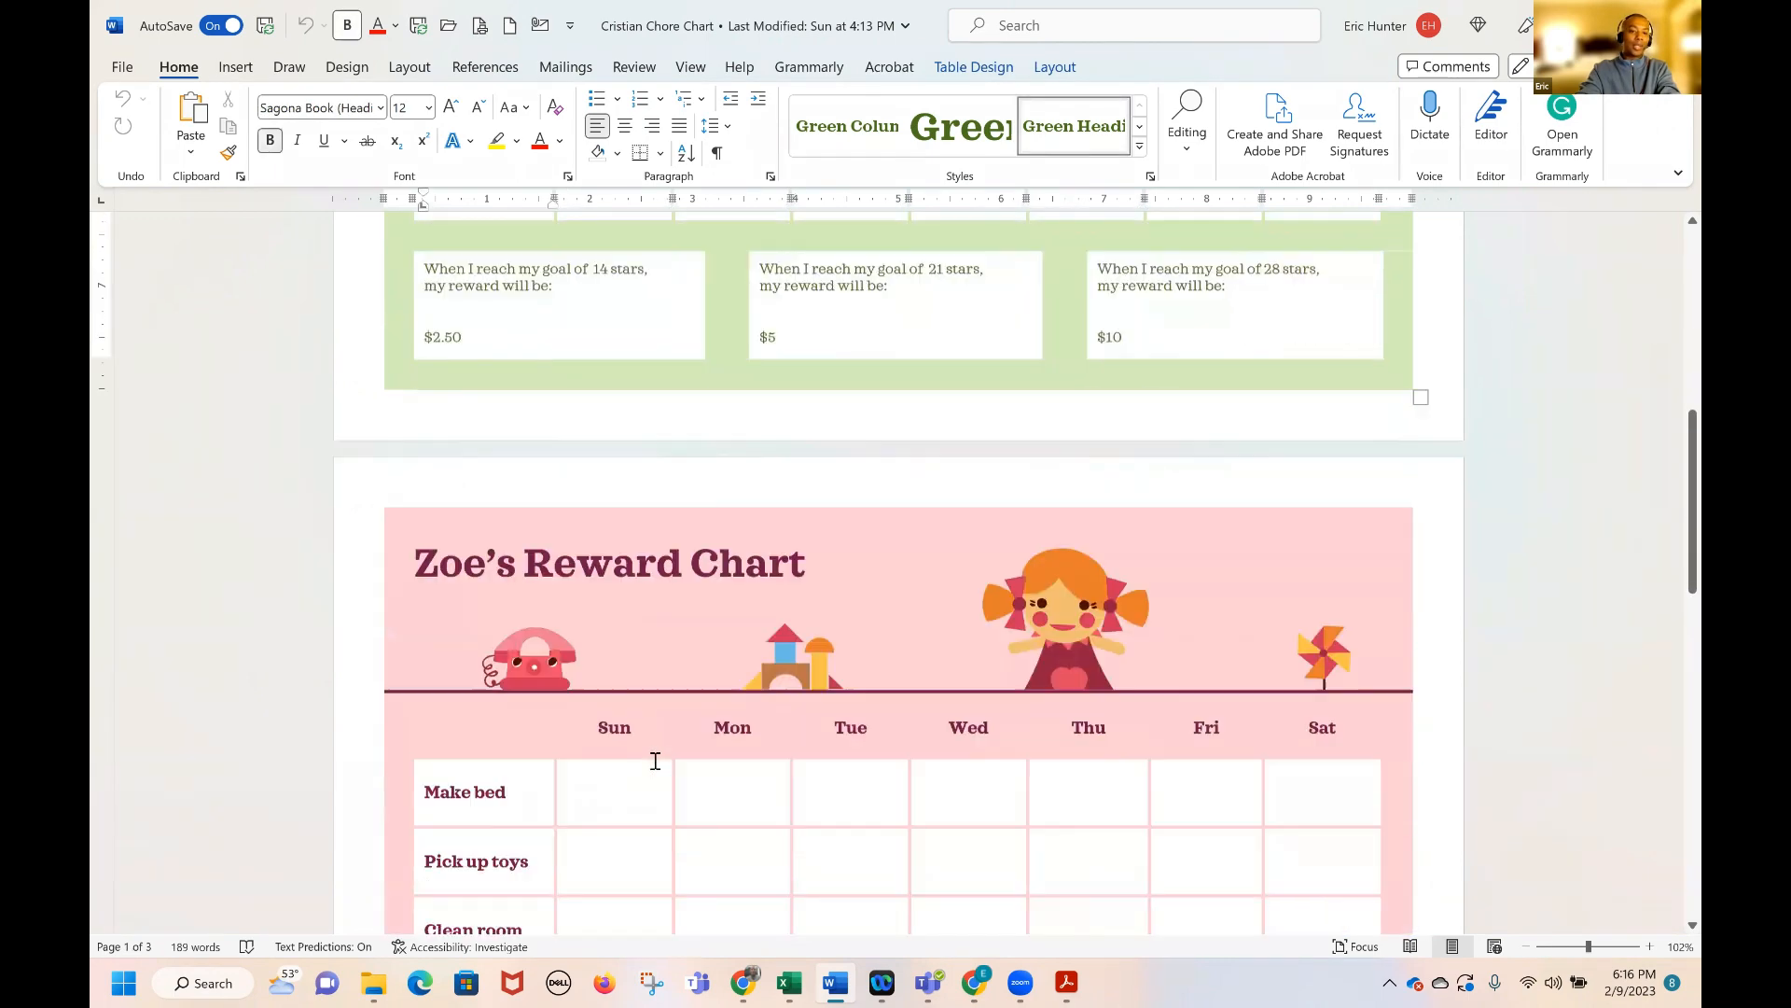
pyautogui.scroll(-2, 657, 756)
pyautogui.scroll(6, 658, 756)
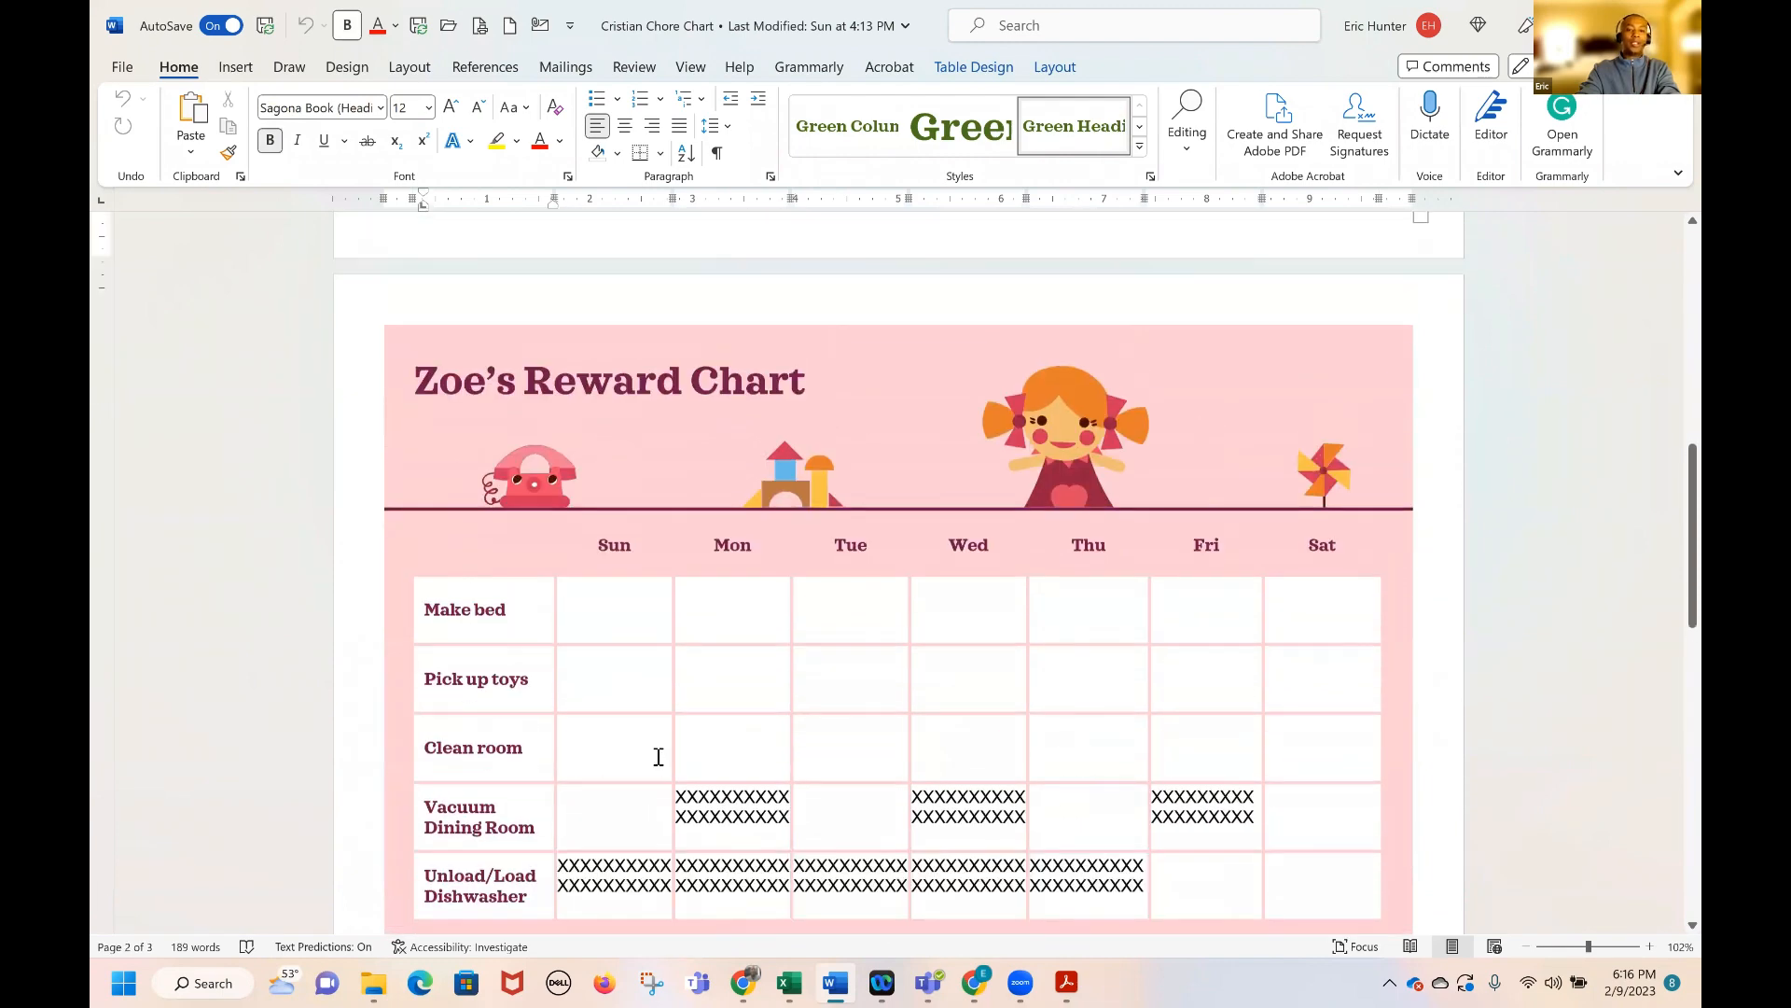
pyautogui.scroll(8, 658, 756)
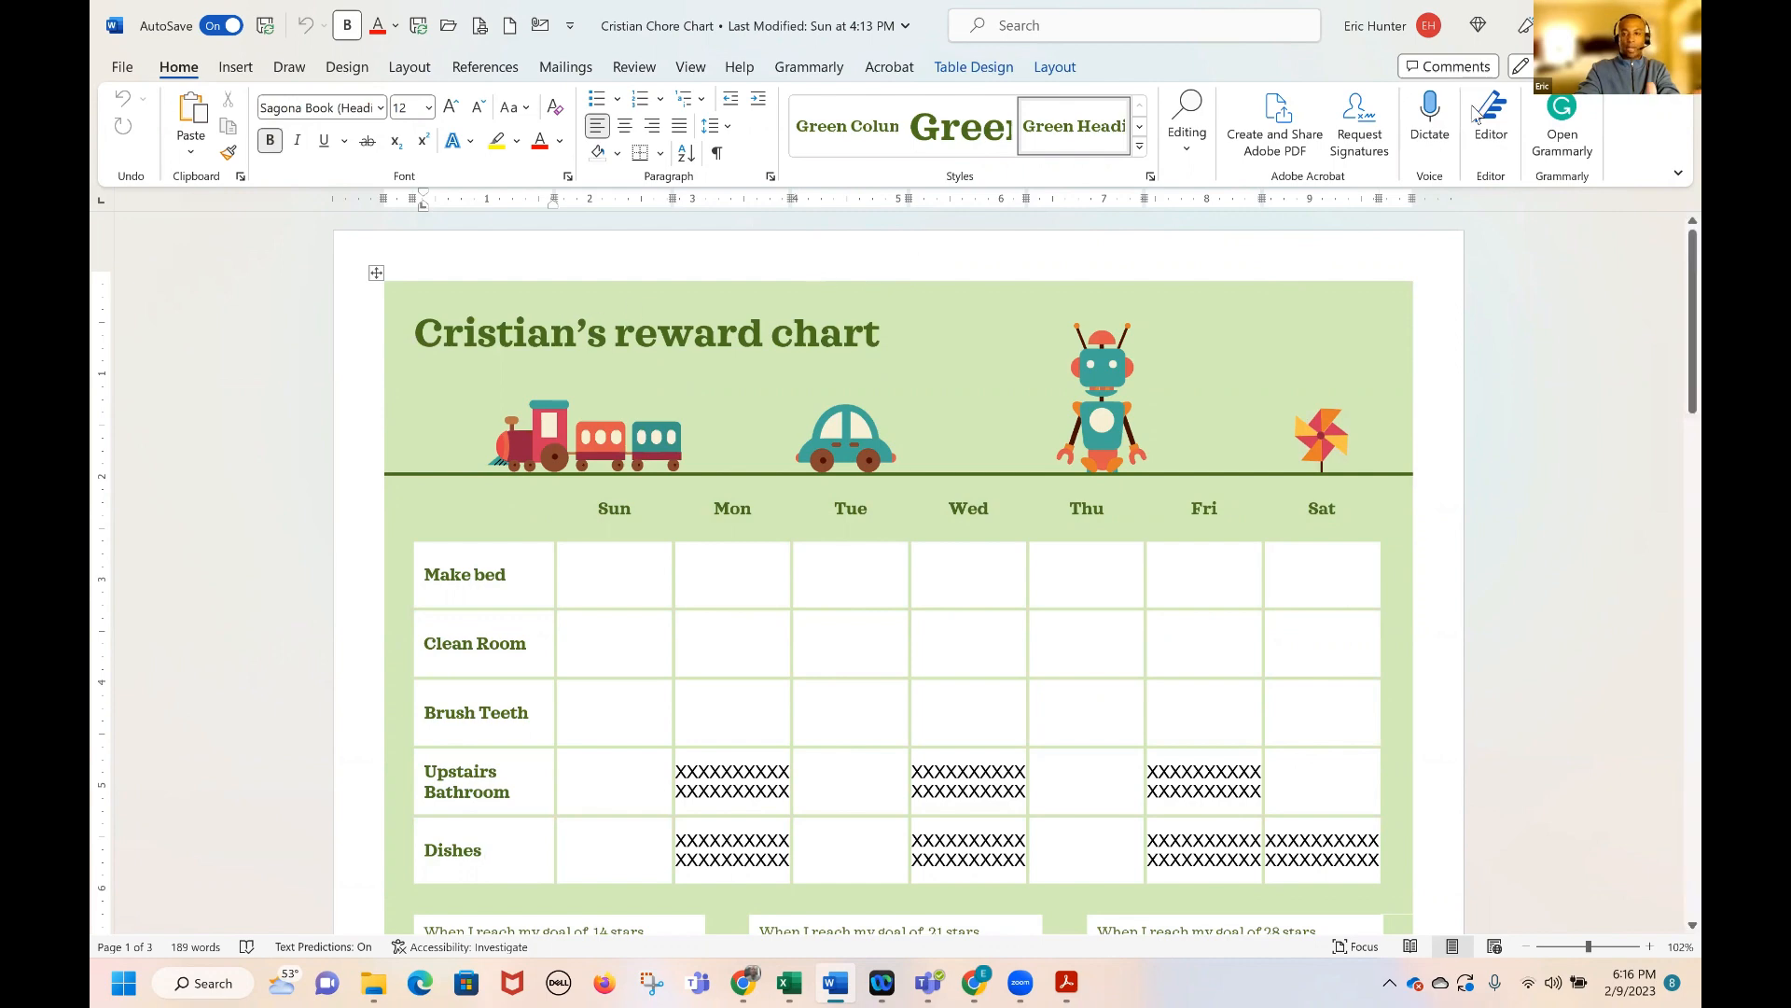
# Close the chore chart and launch Word again from the pinned apps in Windows
pyautogui.click(1677, 24)
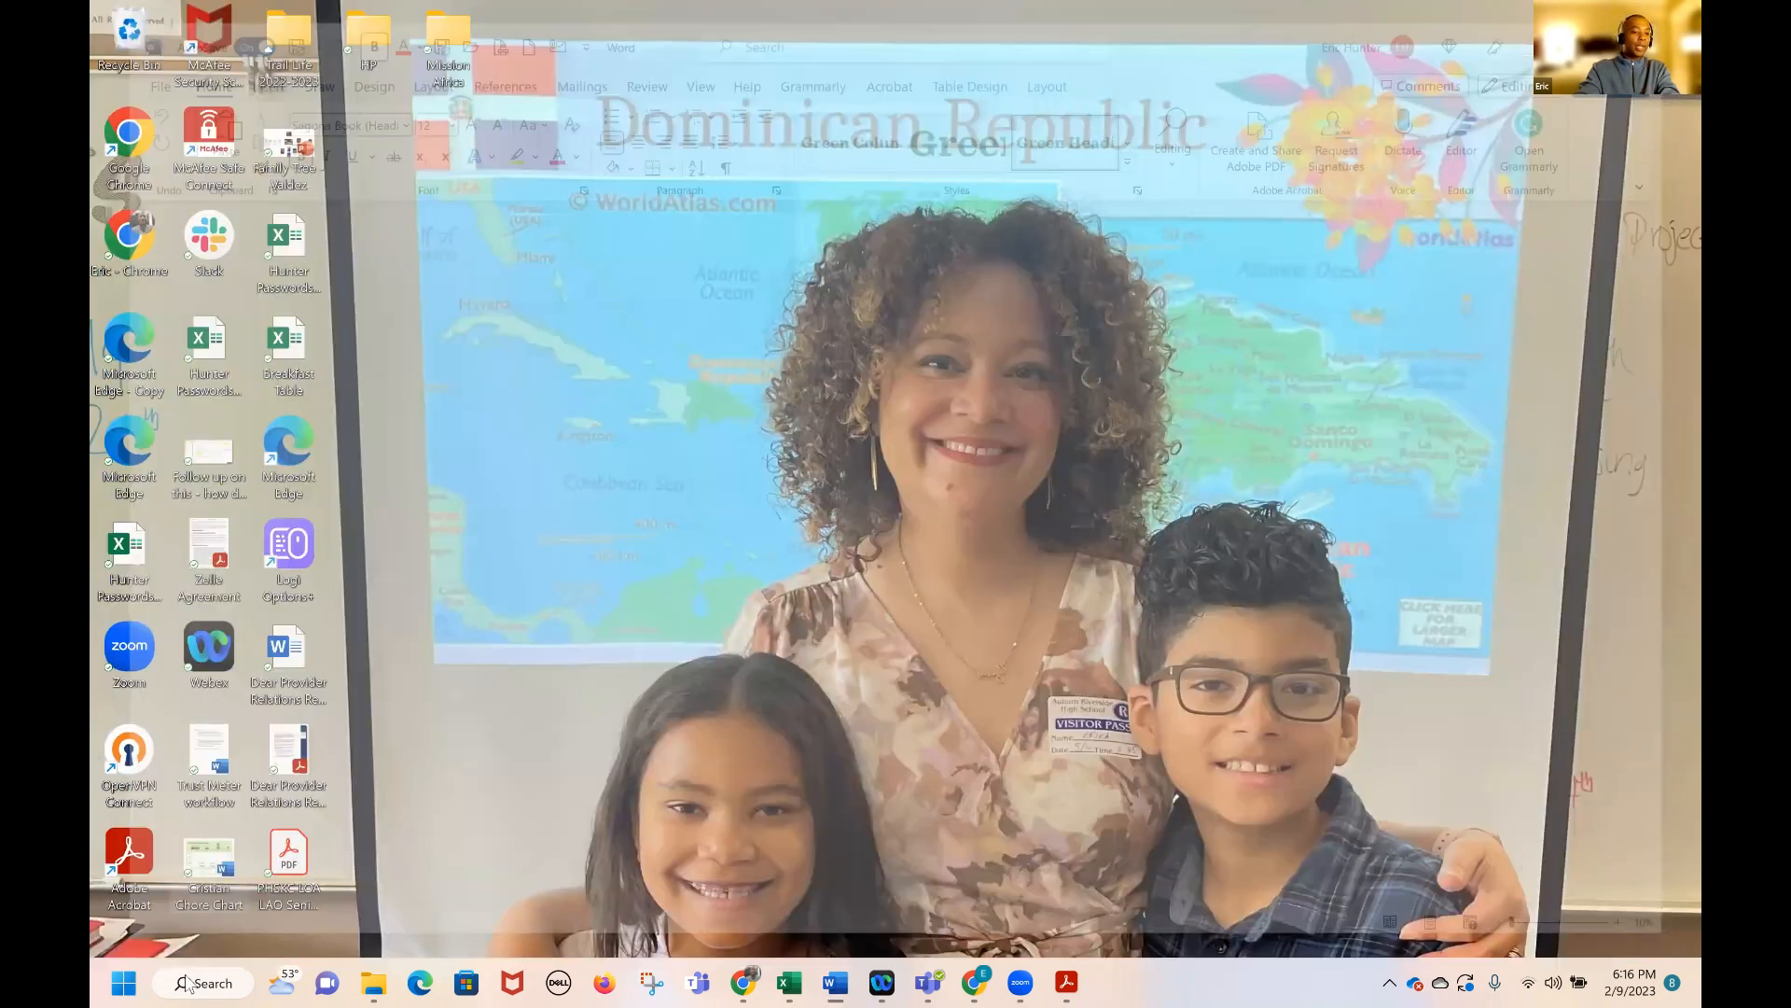
pyautogui.click(187, 983)
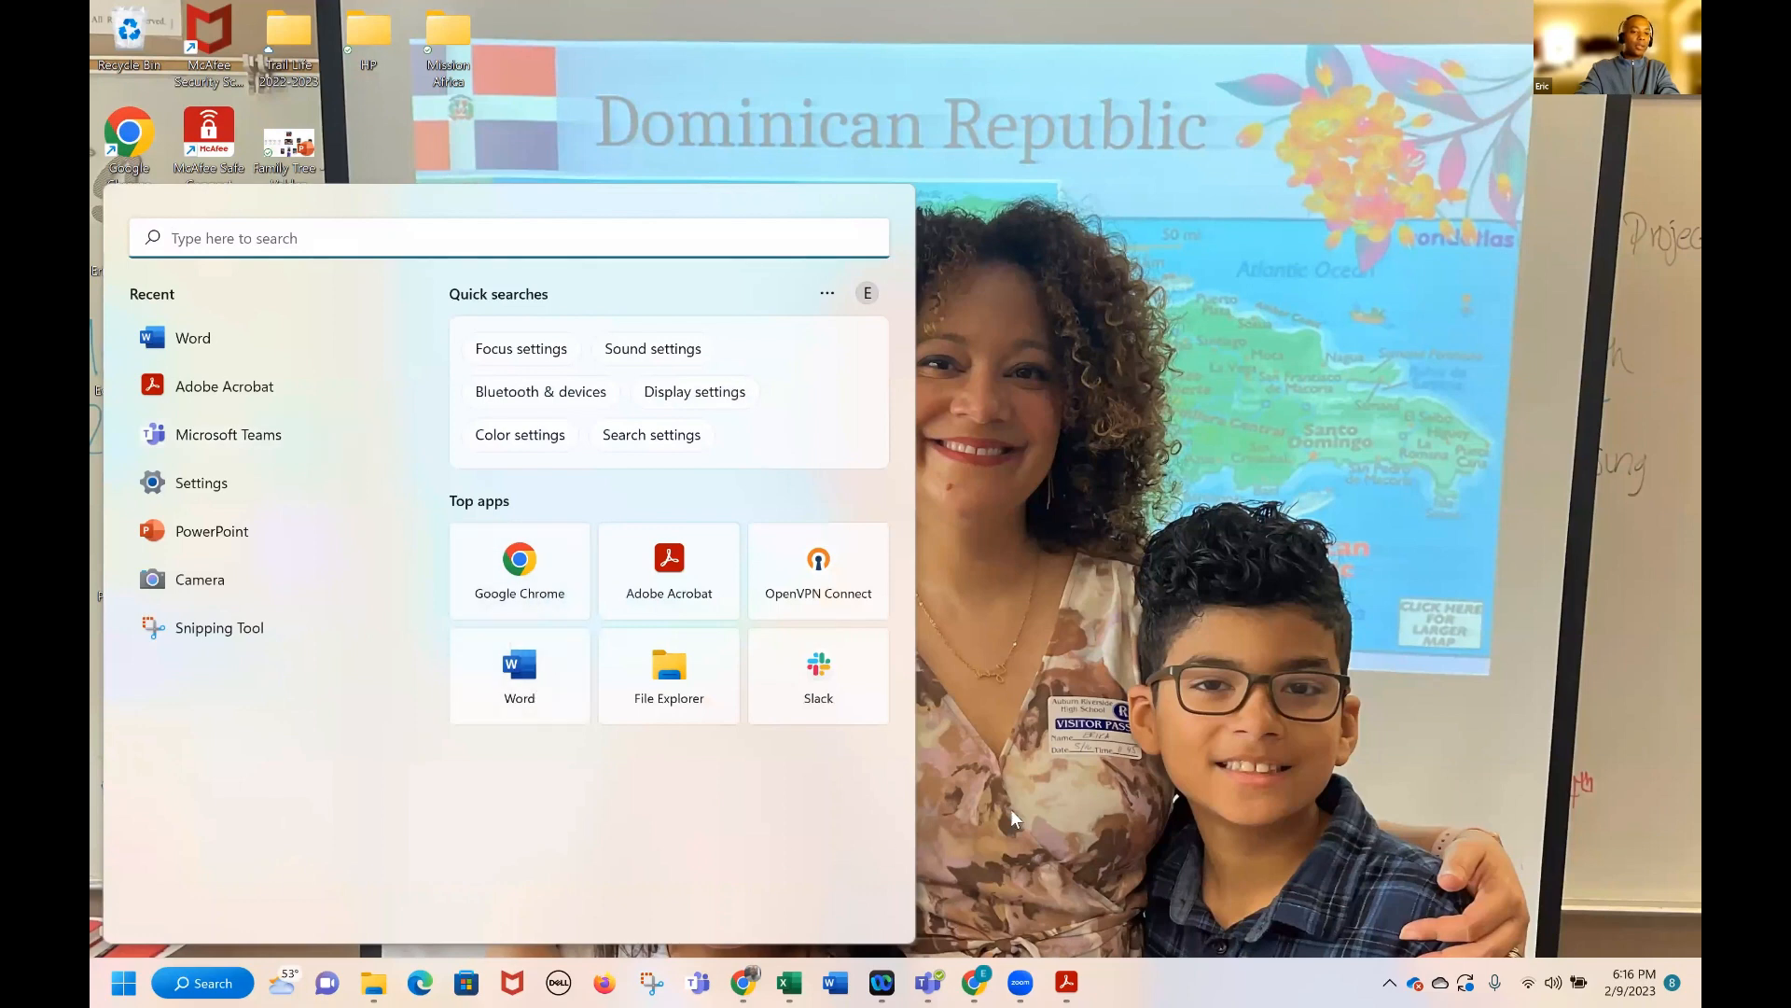
pyautogui.click(124, 982)
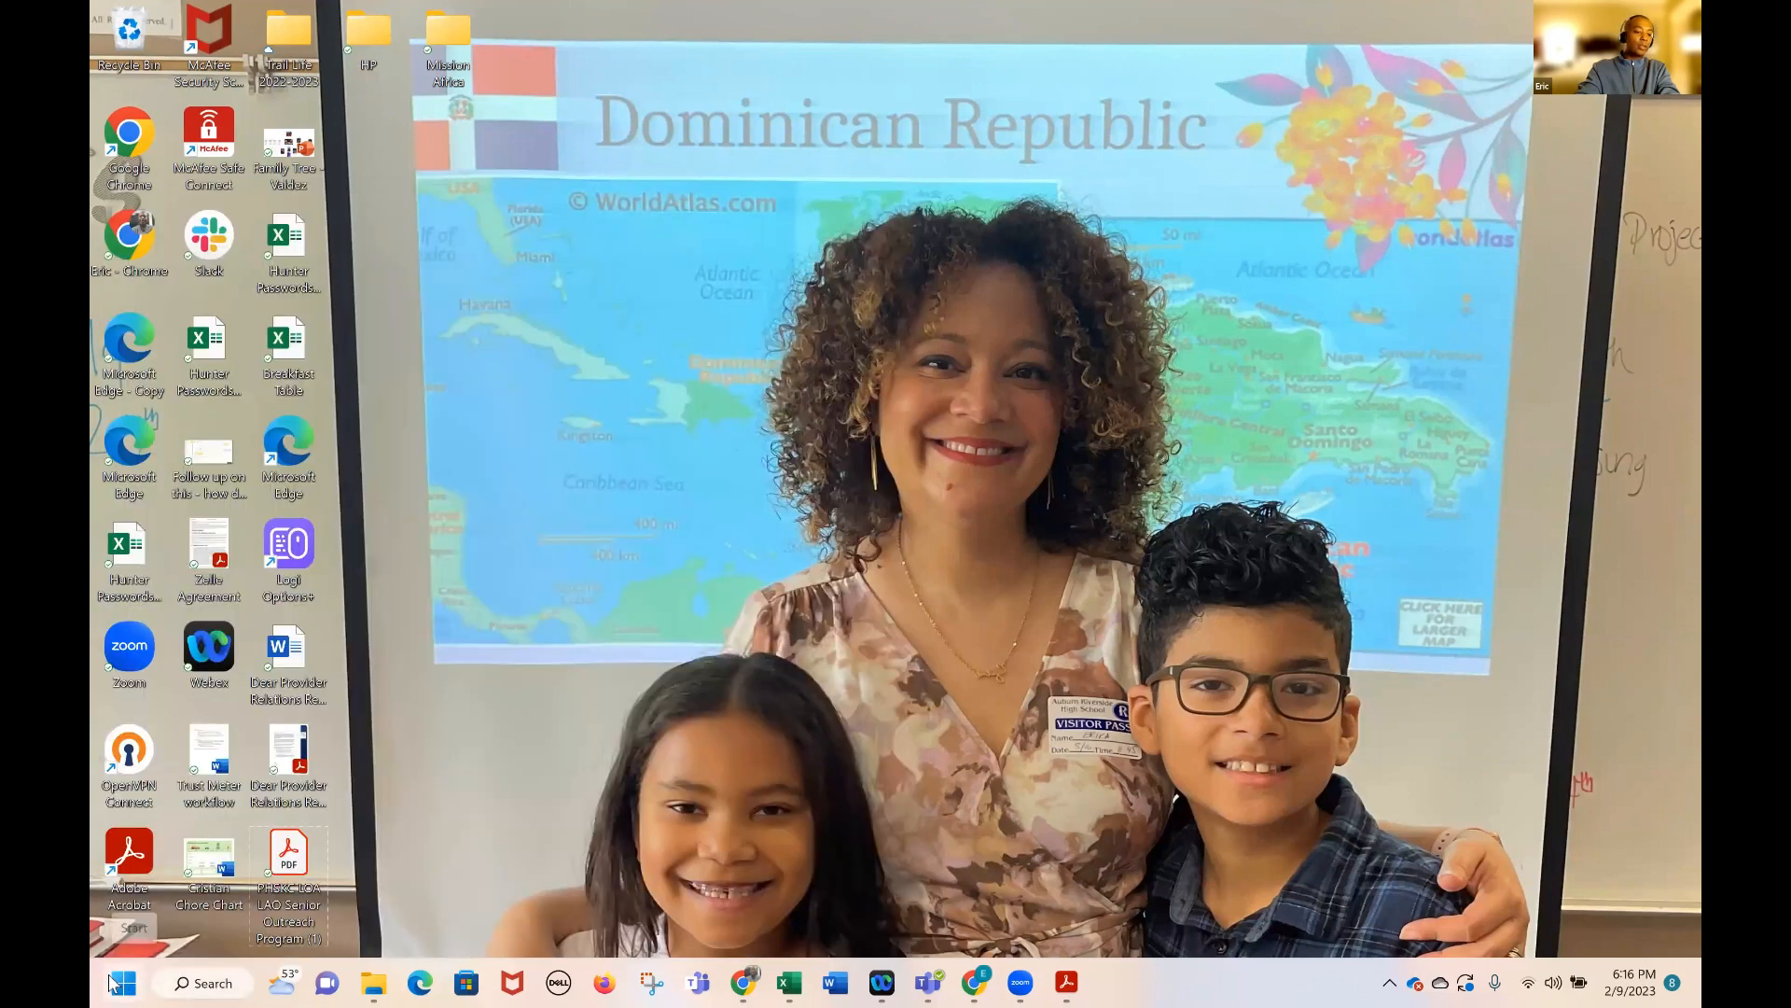
pyautogui.click(129, 983)
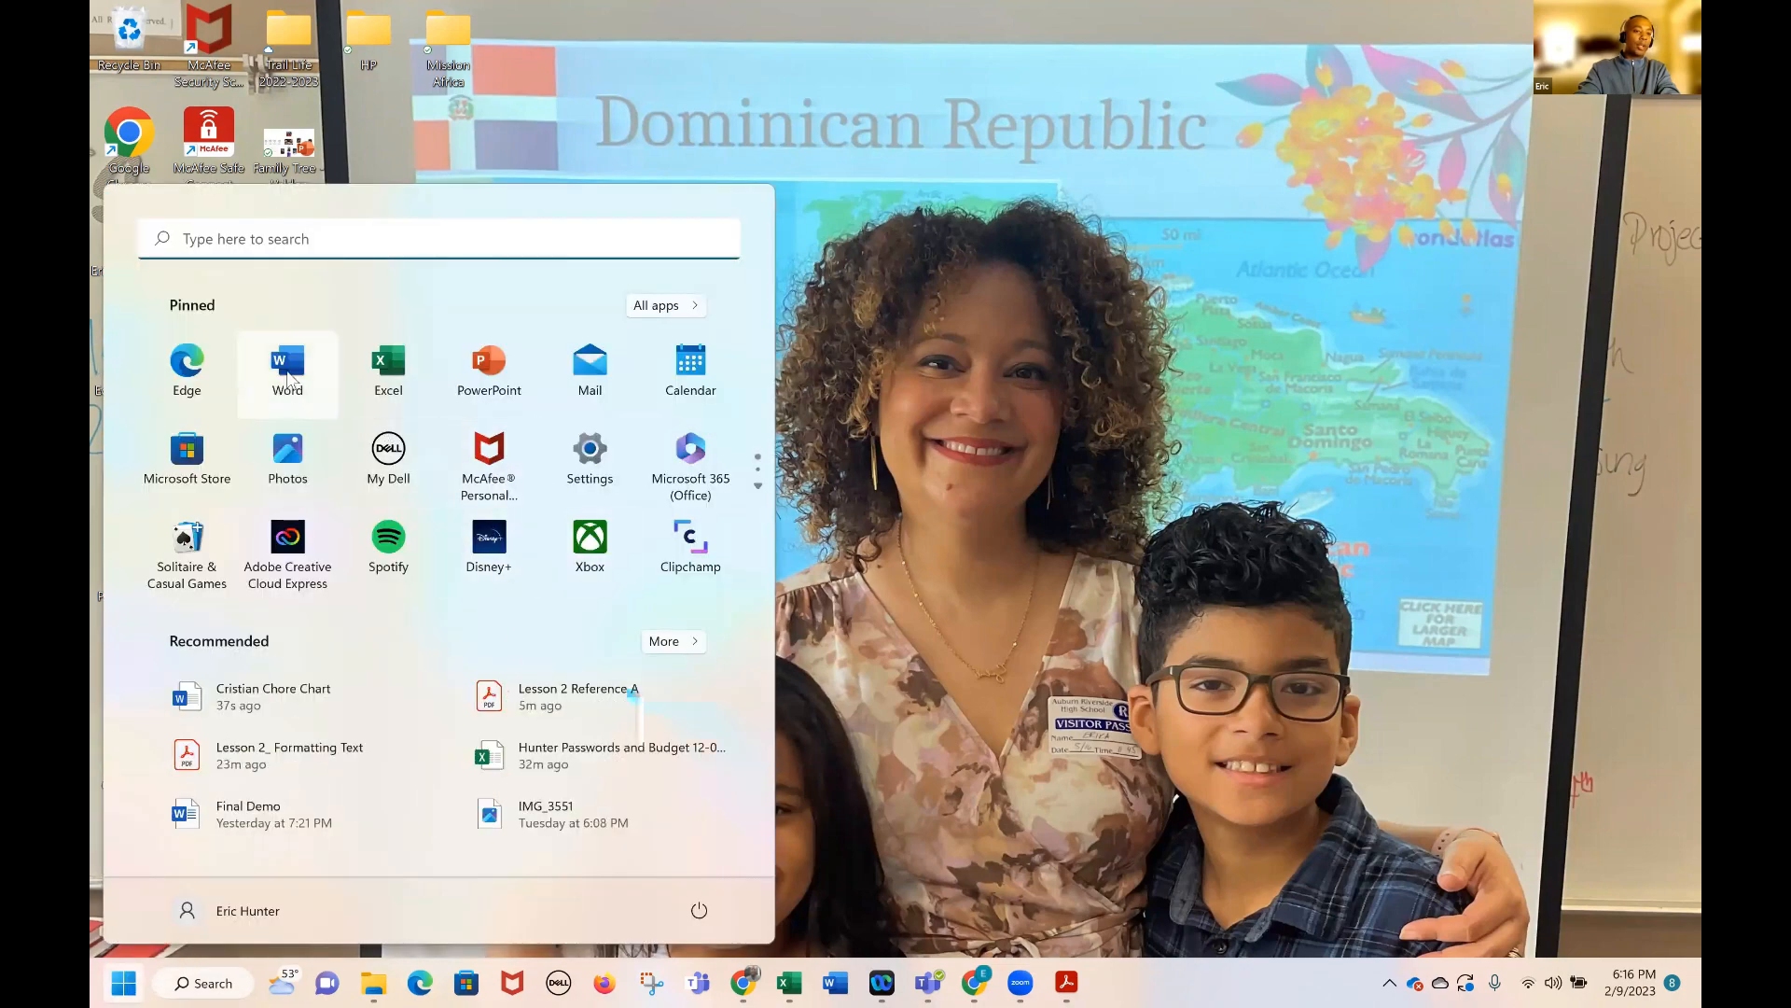
pyautogui.click(297, 371)
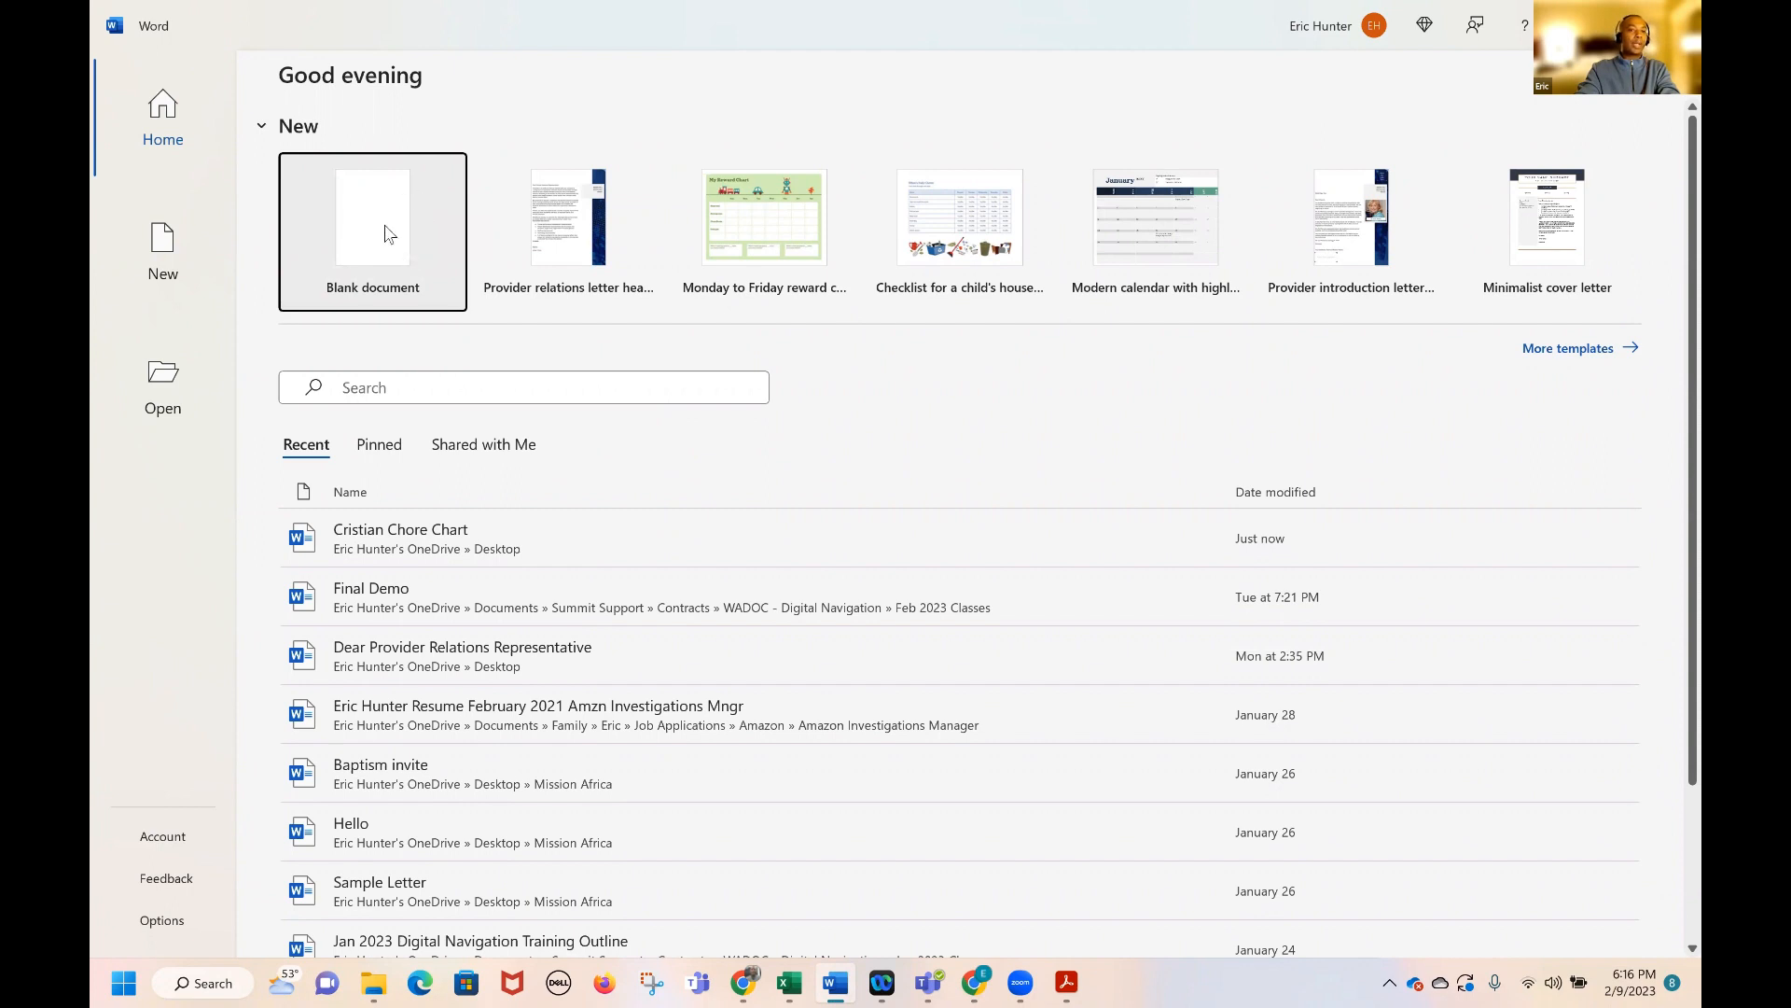
# Create a blank document and try zooming the page out and back in
pyautogui.click(390, 234)
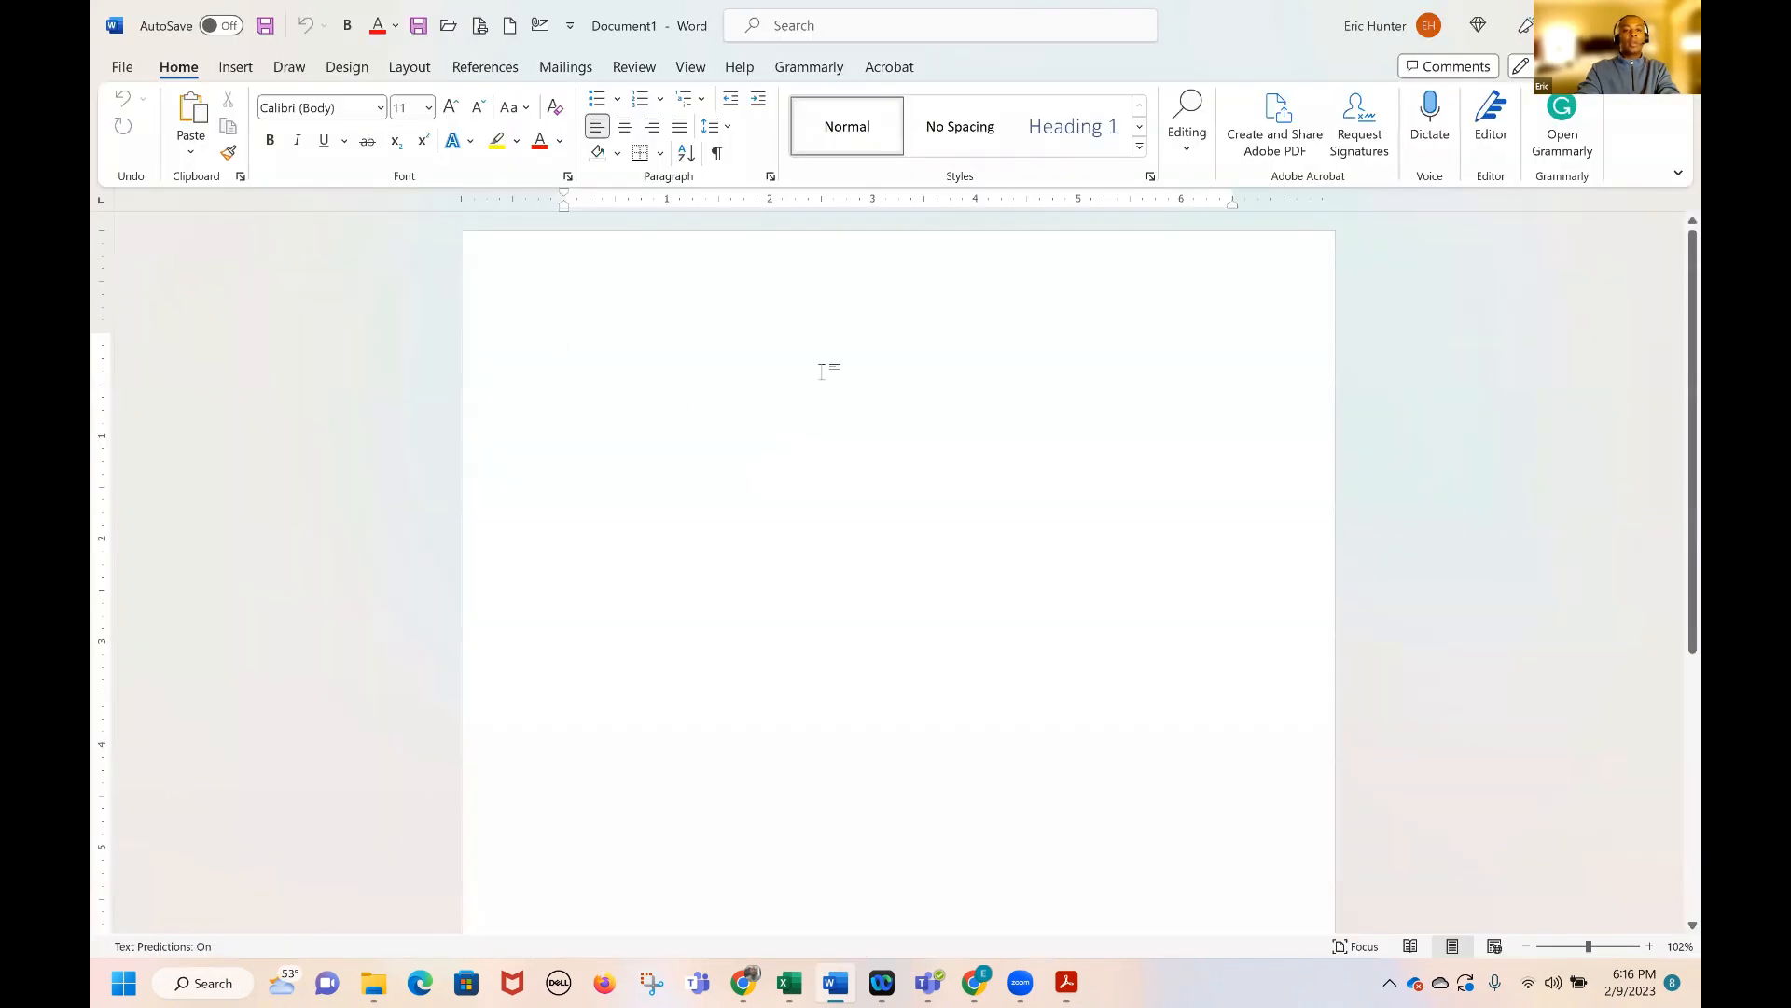
pyautogui.keyDown('ctrl'); pyautogui.scroll(-3, 870, 420); pyautogui.keyUp('ctrl')
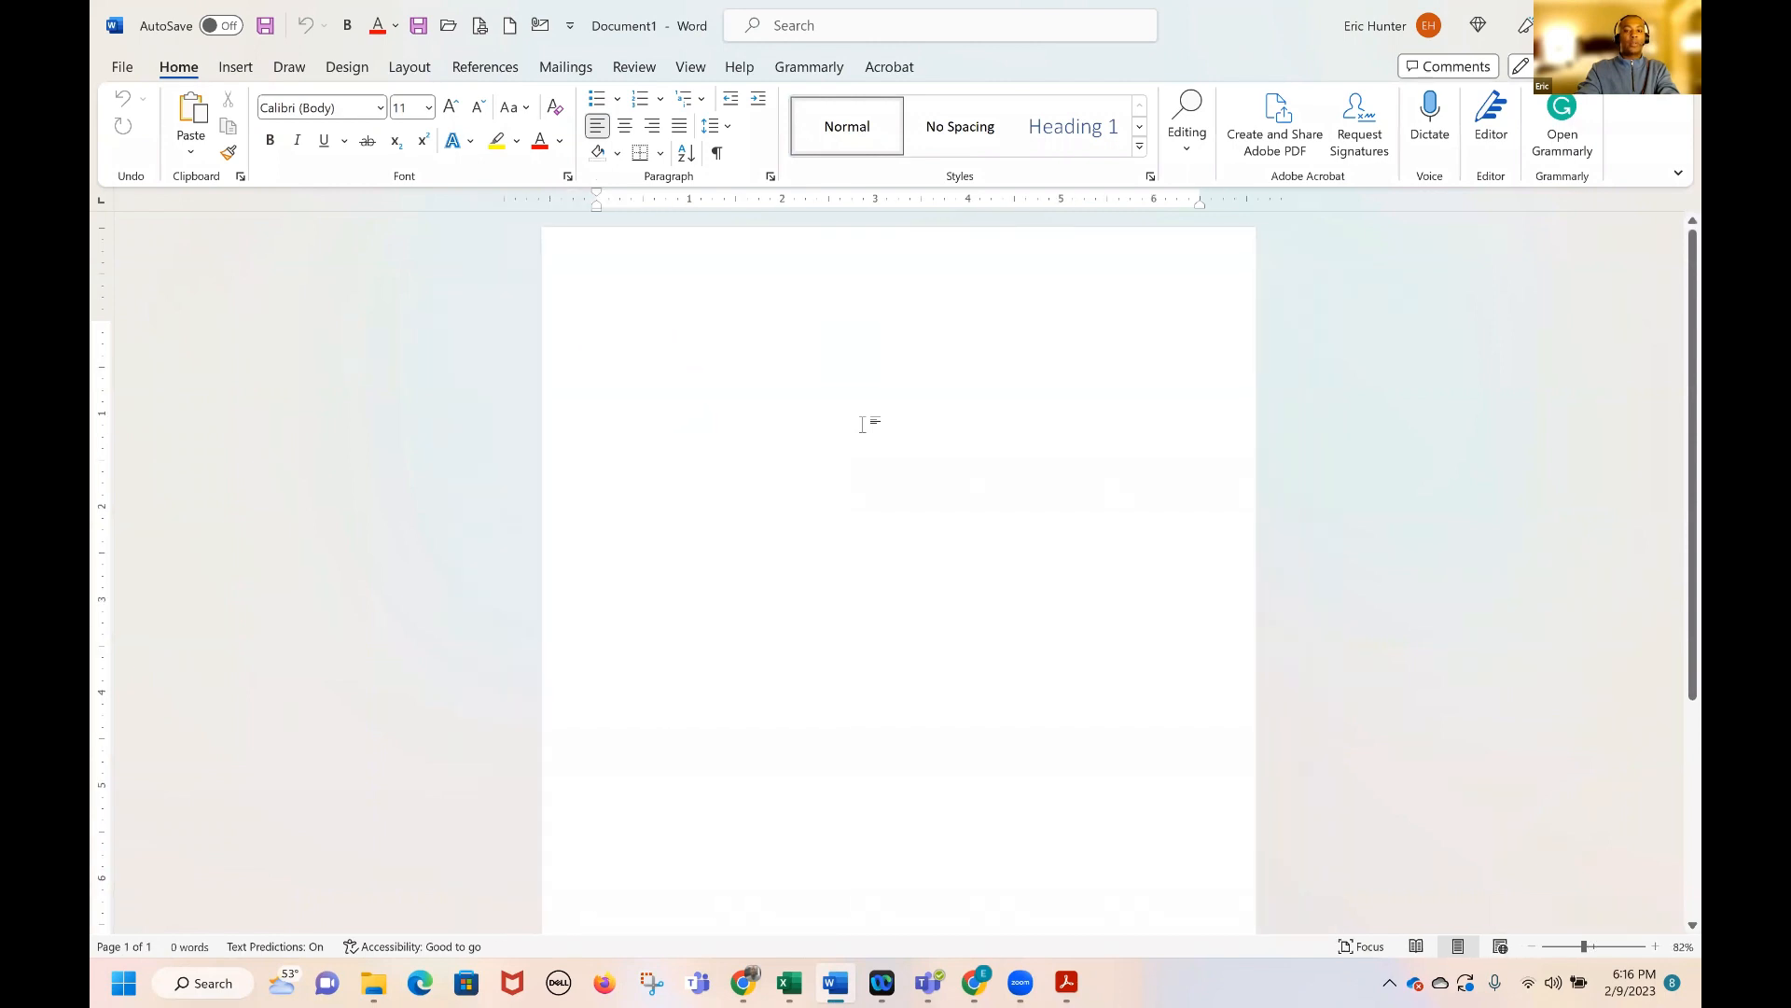
pyautogui.keyDown('ctrl'); pyautogui.scroll(-1, 858, 429); pyautogui.keyUp('ctrl')
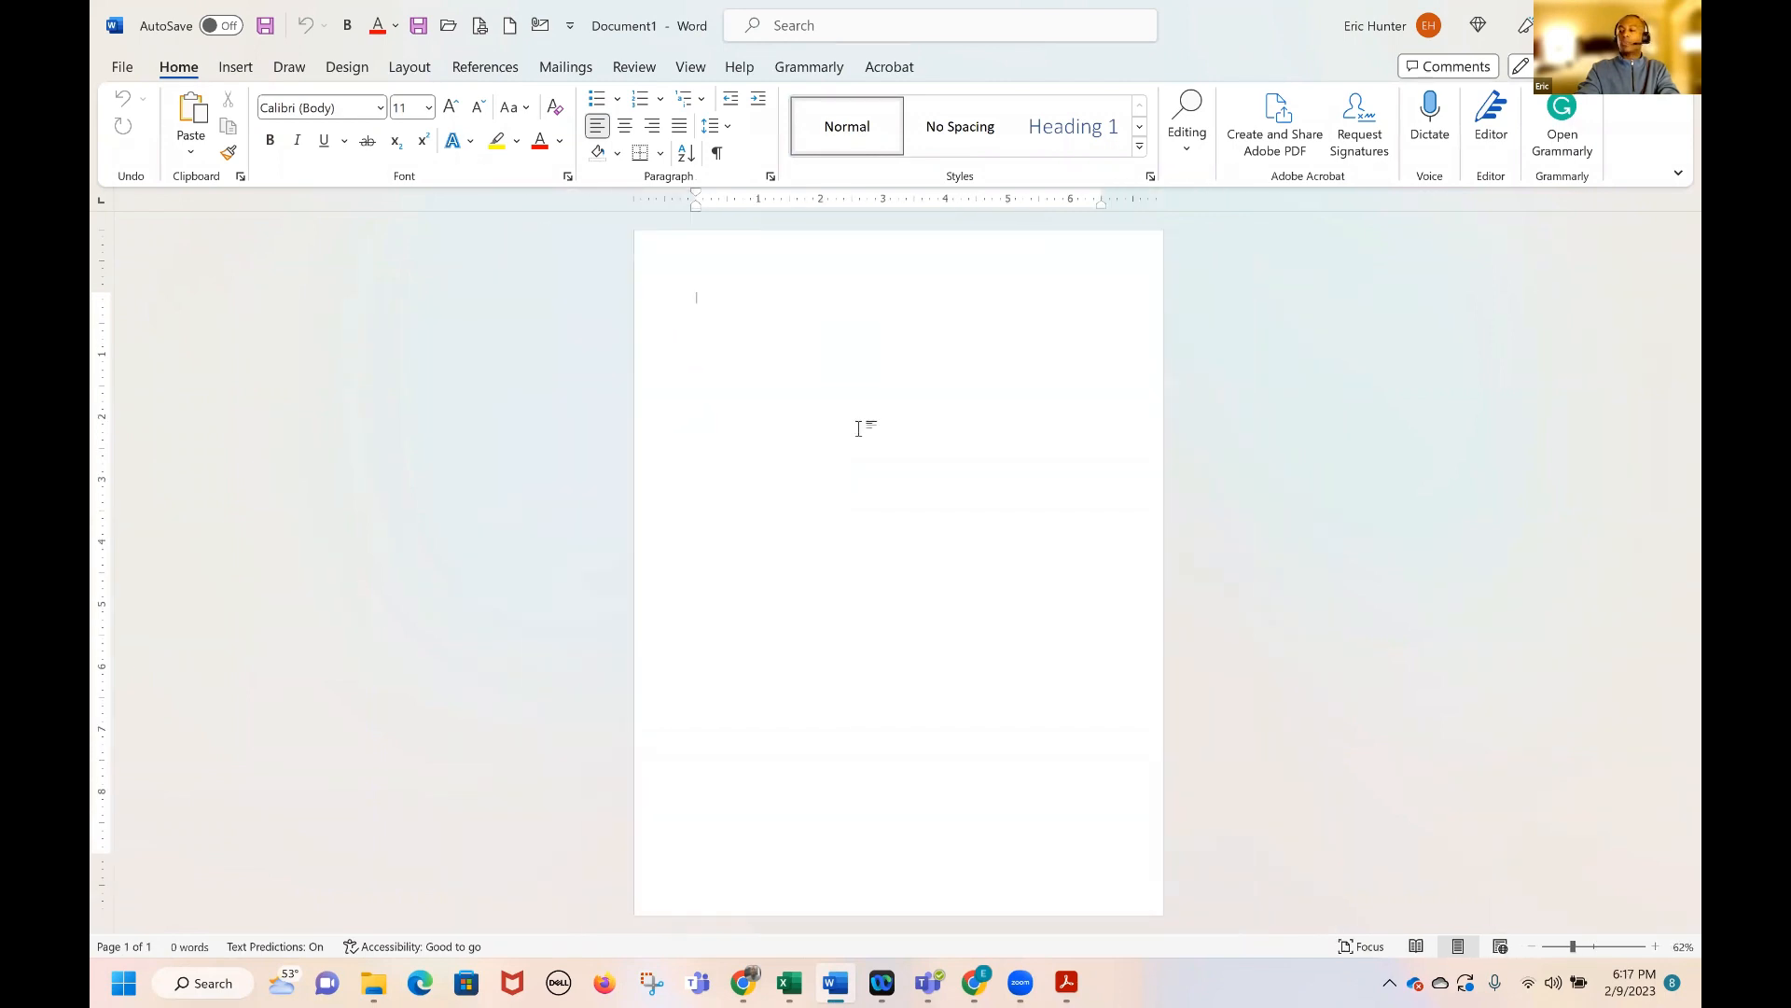
pyautogui.keyDown('ctrl'); pyautogui.scroll(-3, 858, 429); pyautogui.keyUp('ctrl')
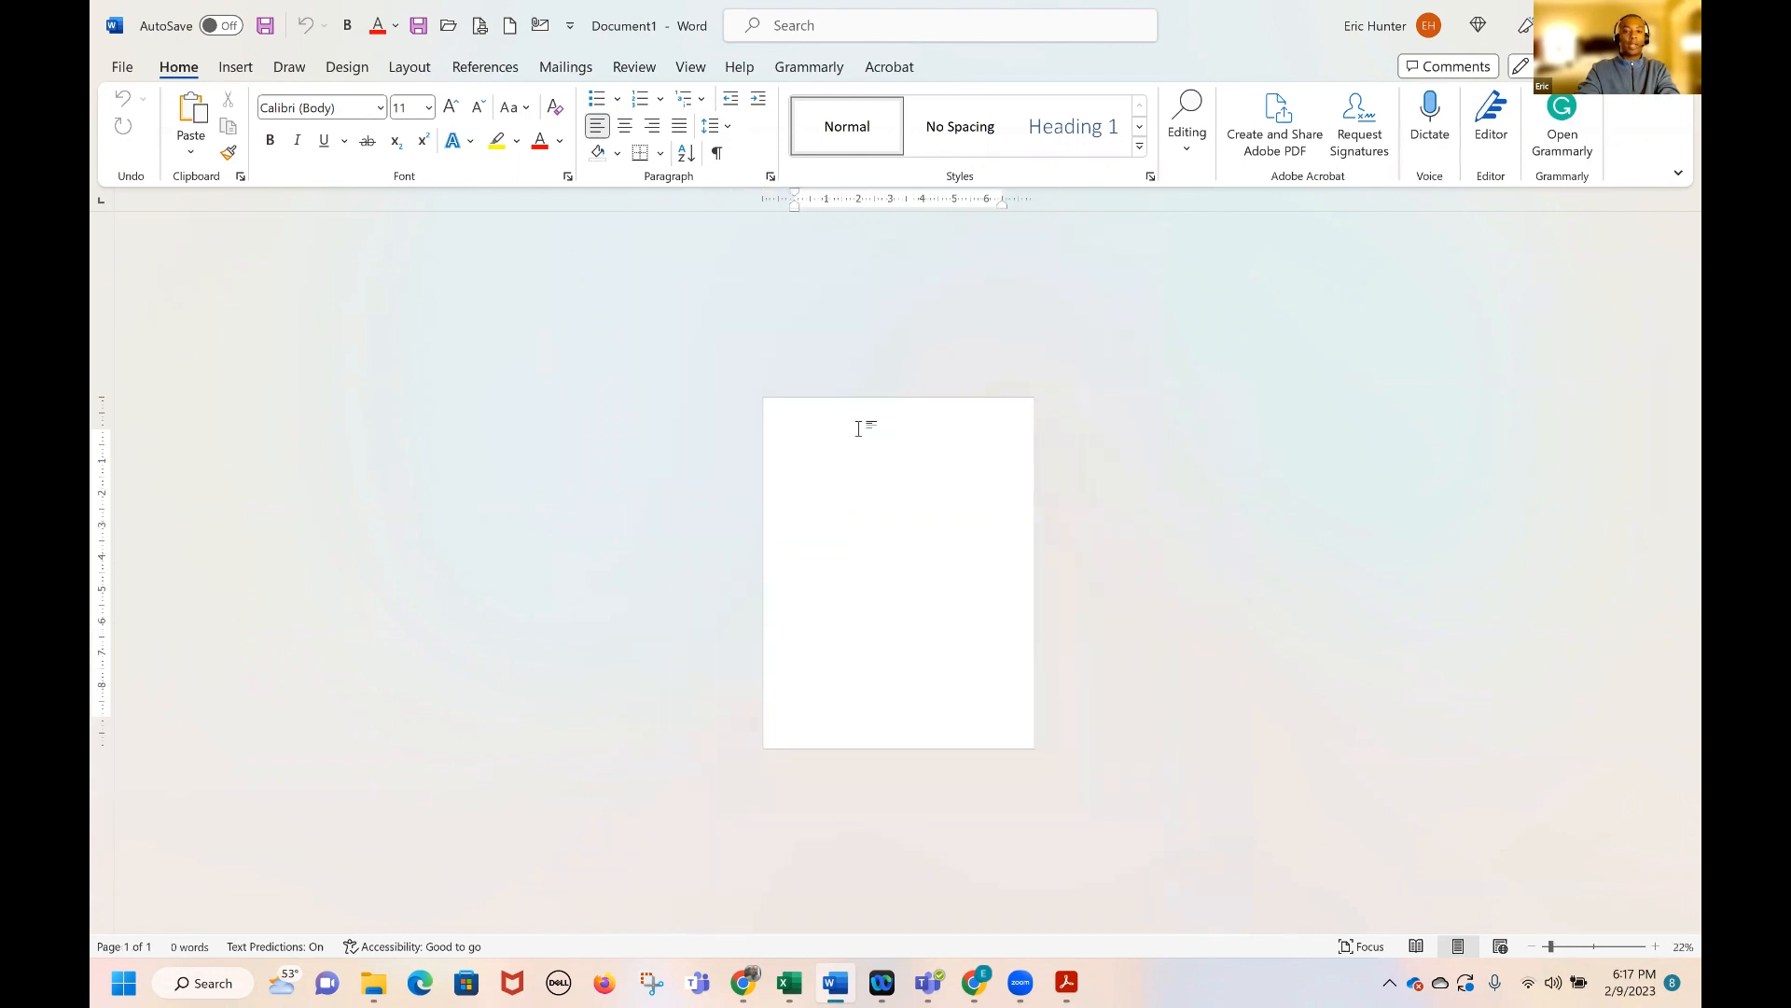
pyautogui.keyDown('ctrl'); pyautogui.scroll(3, 858, 428); pyautogui.keyUp('ctrl')
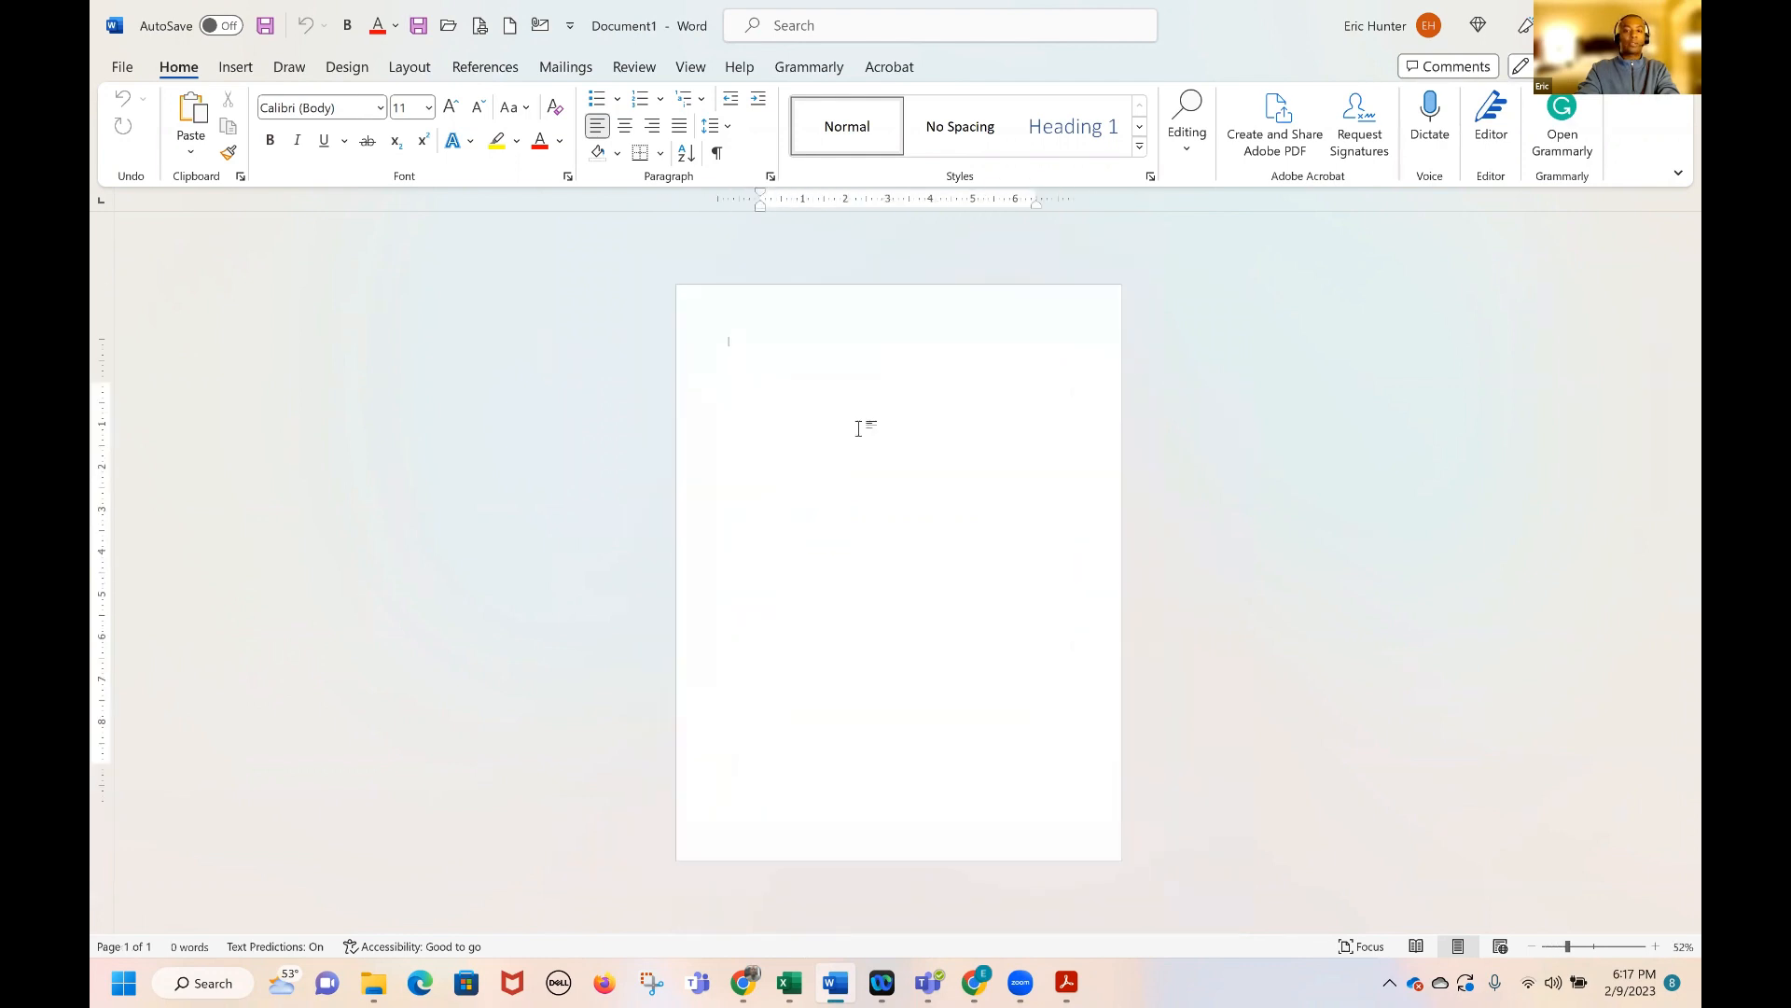
pyautogui.keyDown('ctrl'); pyautogui.scroll(2, 859, 428); pyautogui.keyUp('ctrl')
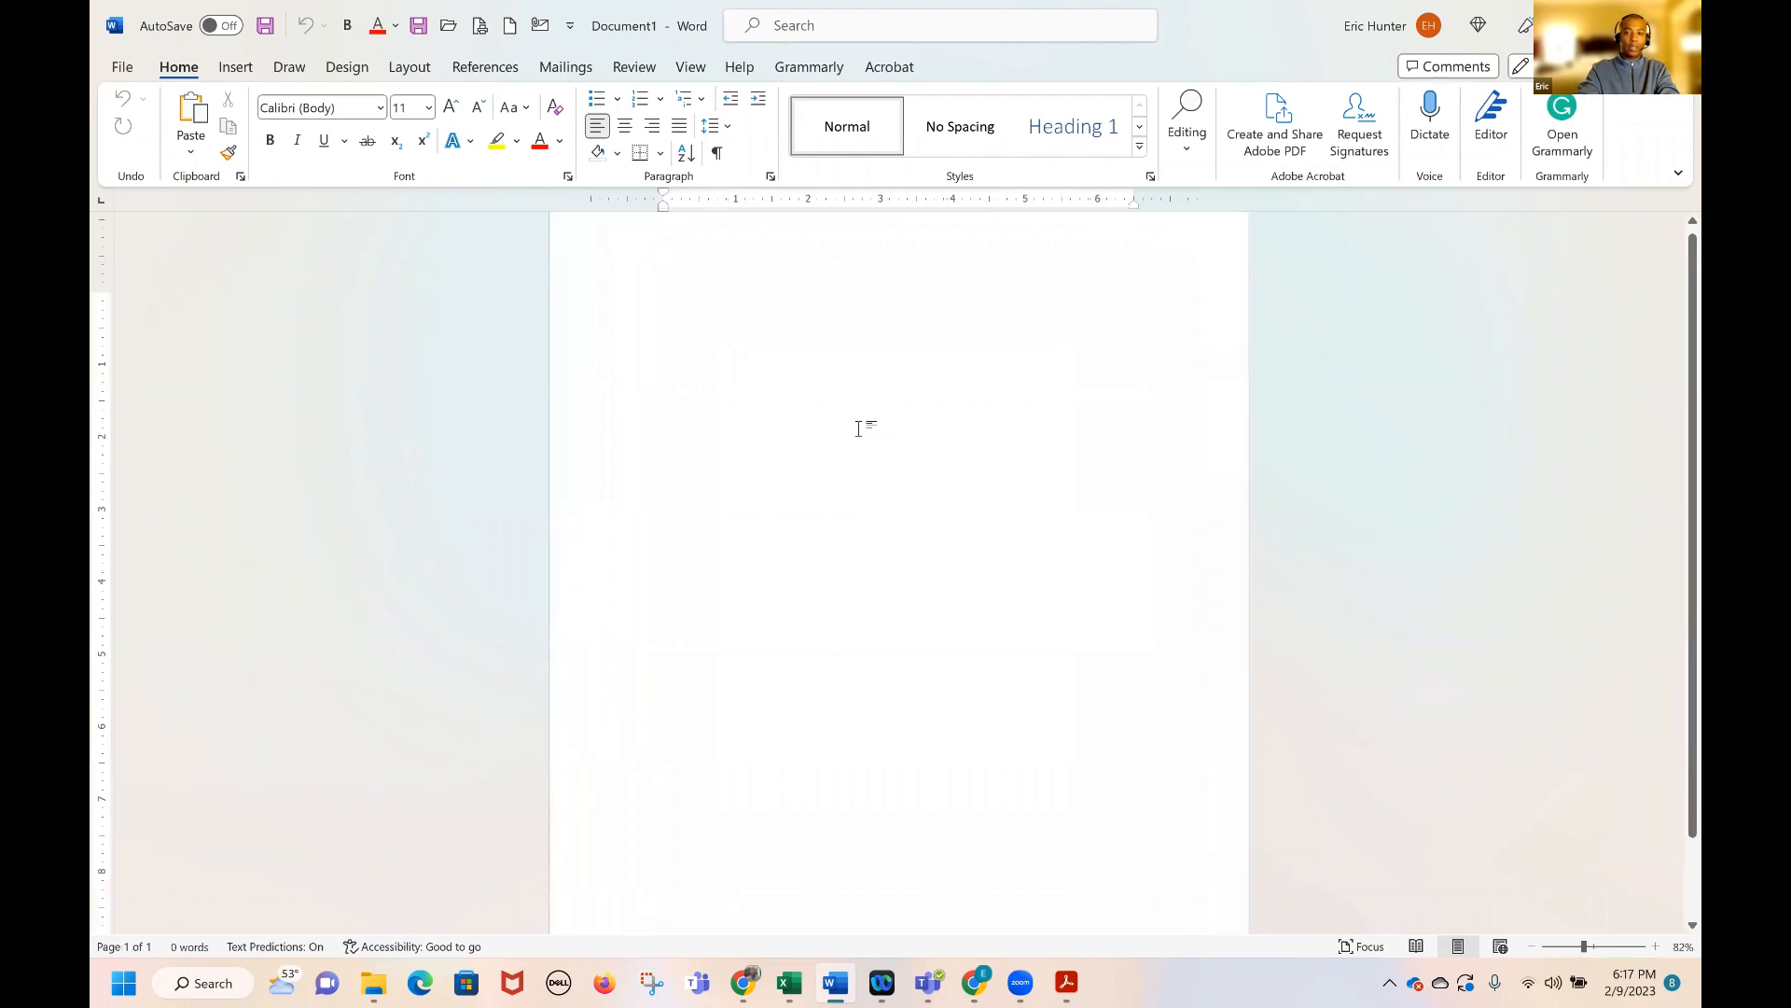
pyautogui.keyDown('ctrl'); pyautogui.scroll(-2, 858, 428); pyautogui.keyUp('ctrl')
pyautogui.keyDown('ctrl'); pyautogui.scroll(3, 858, 428); pyautogui.keyUp('ctrl')
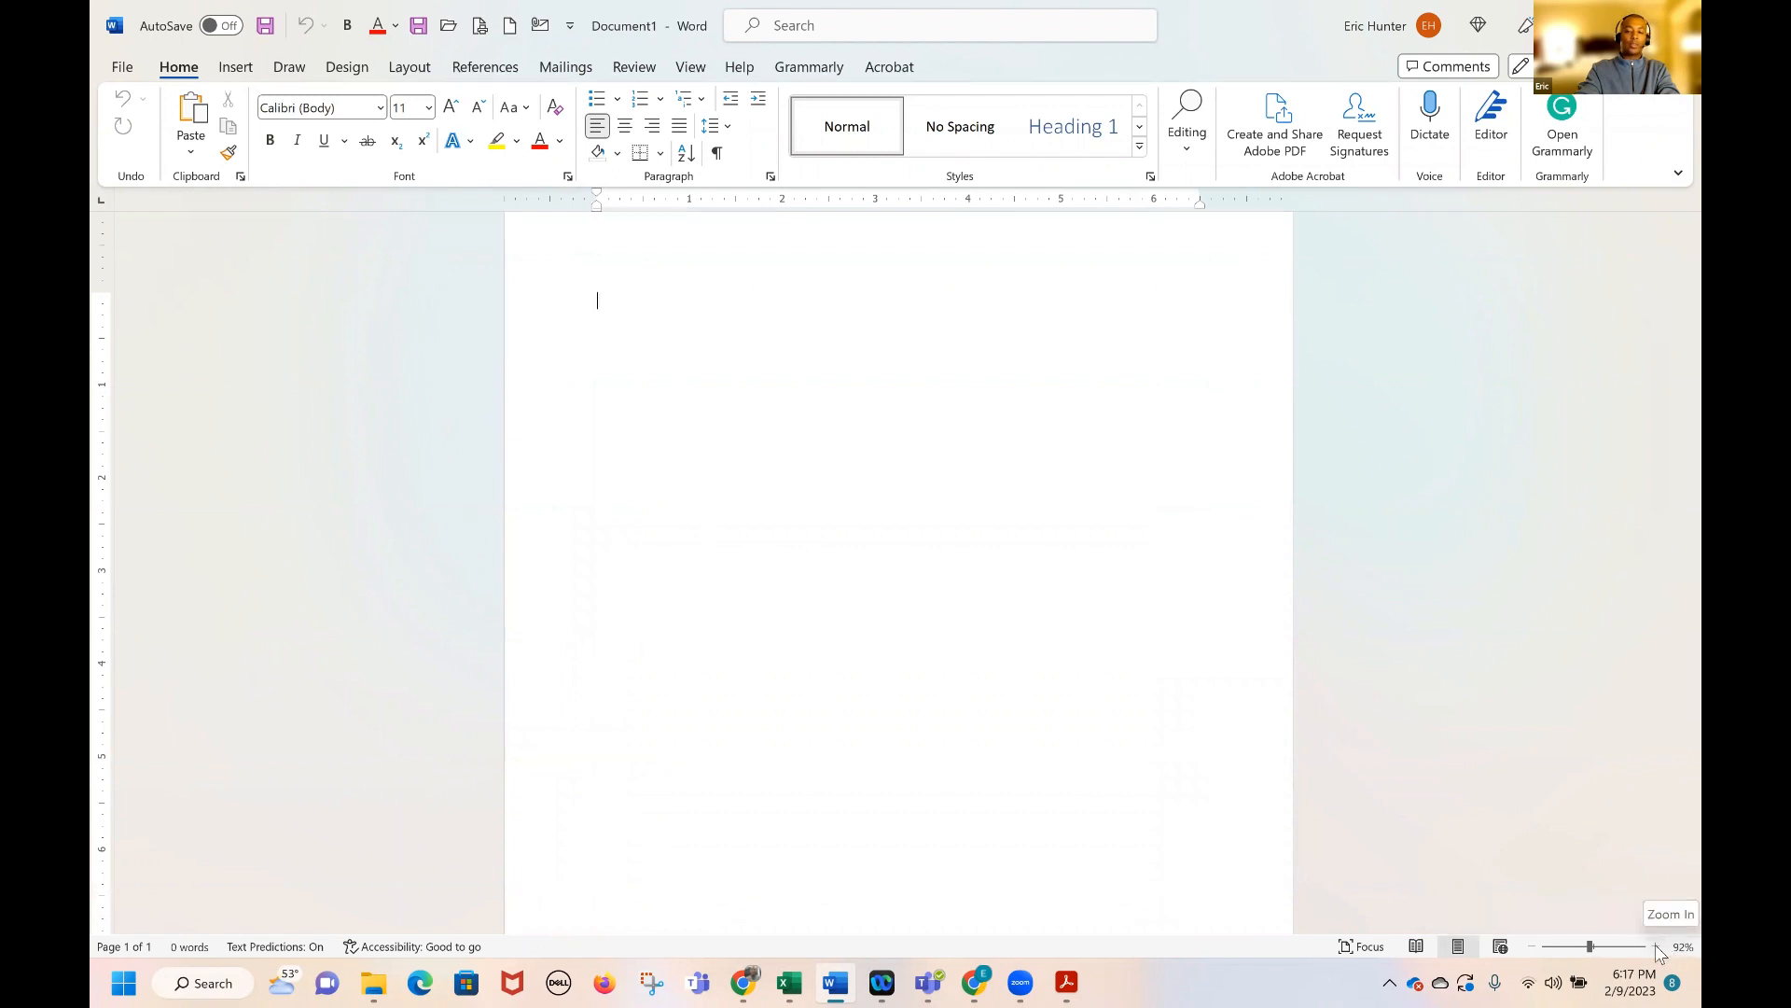
# Enlarge the view of the blank page to 200% zoom
pyautogui.click(1655, 946)
pyautogui.click(1655, 946)
pyautogui.click(1652, 946)
pyautogui.click(1652, 946)
pyautogui.click(1653, 946)
pyautogui.click(1652, 946)
pyautogui.click(1652, 946)
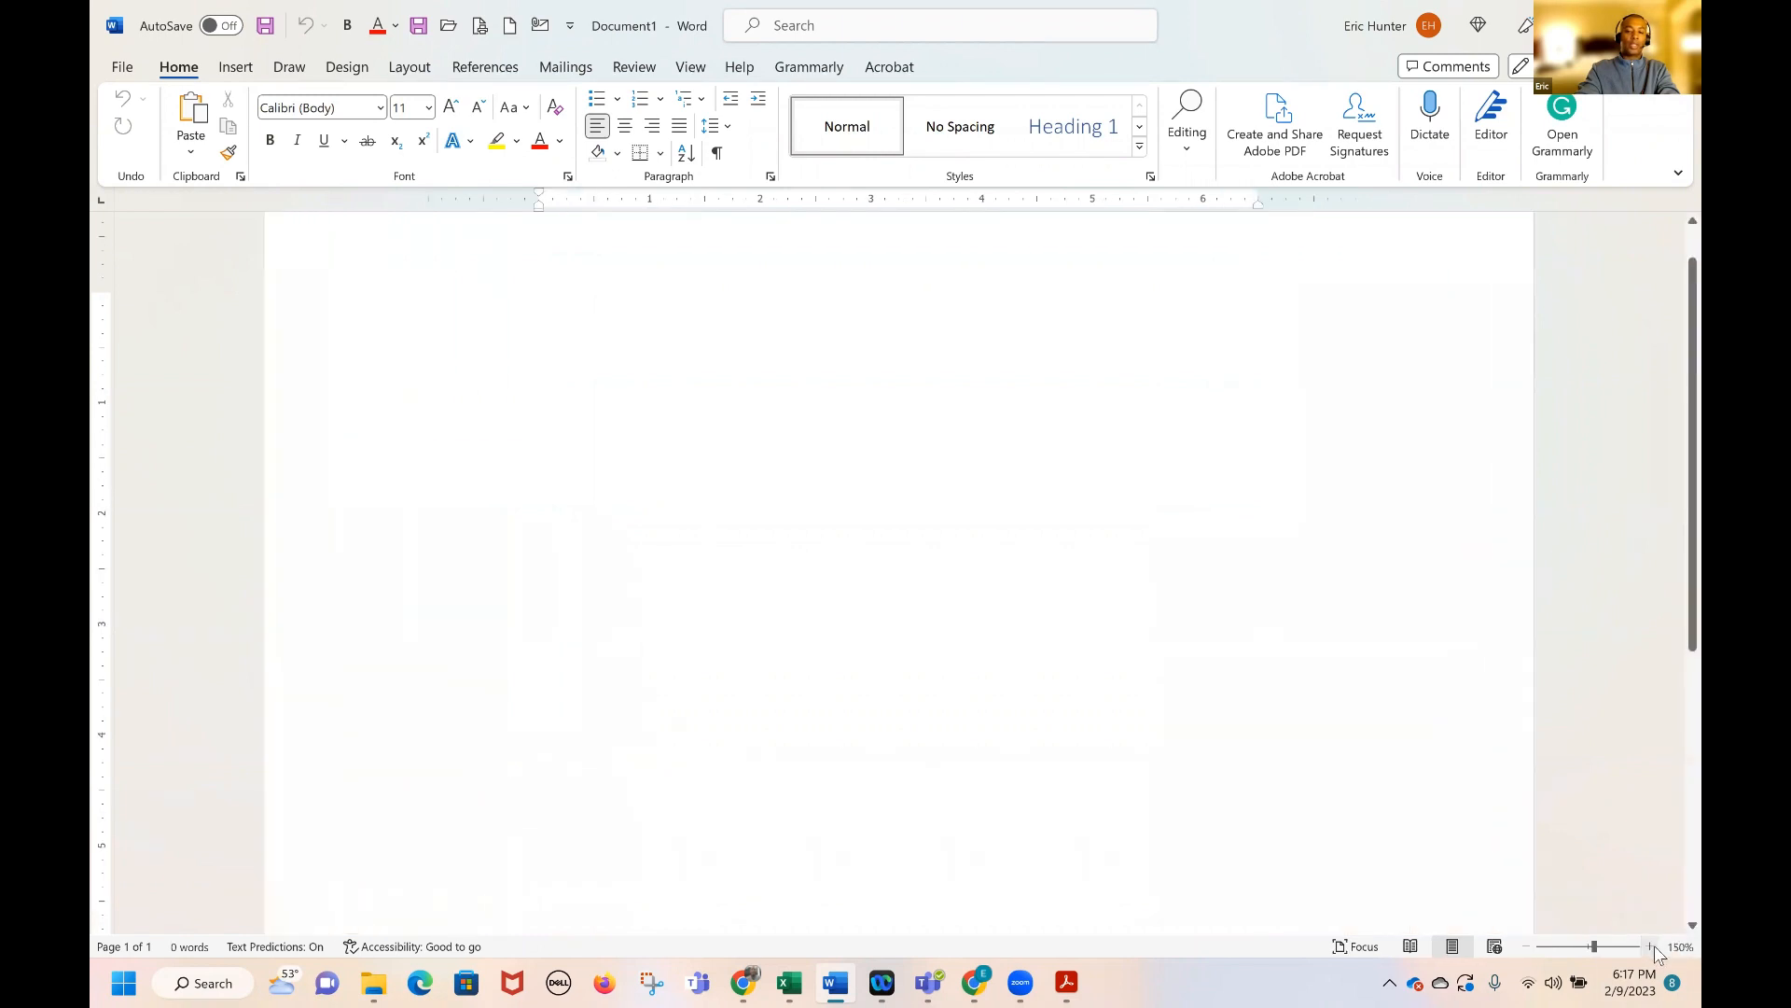
pyautogui.click(1652, 946)
pyautogui.click(1652, 946)
pyautogui.click(1652, 946)
pyautogui.click(1652, 946)
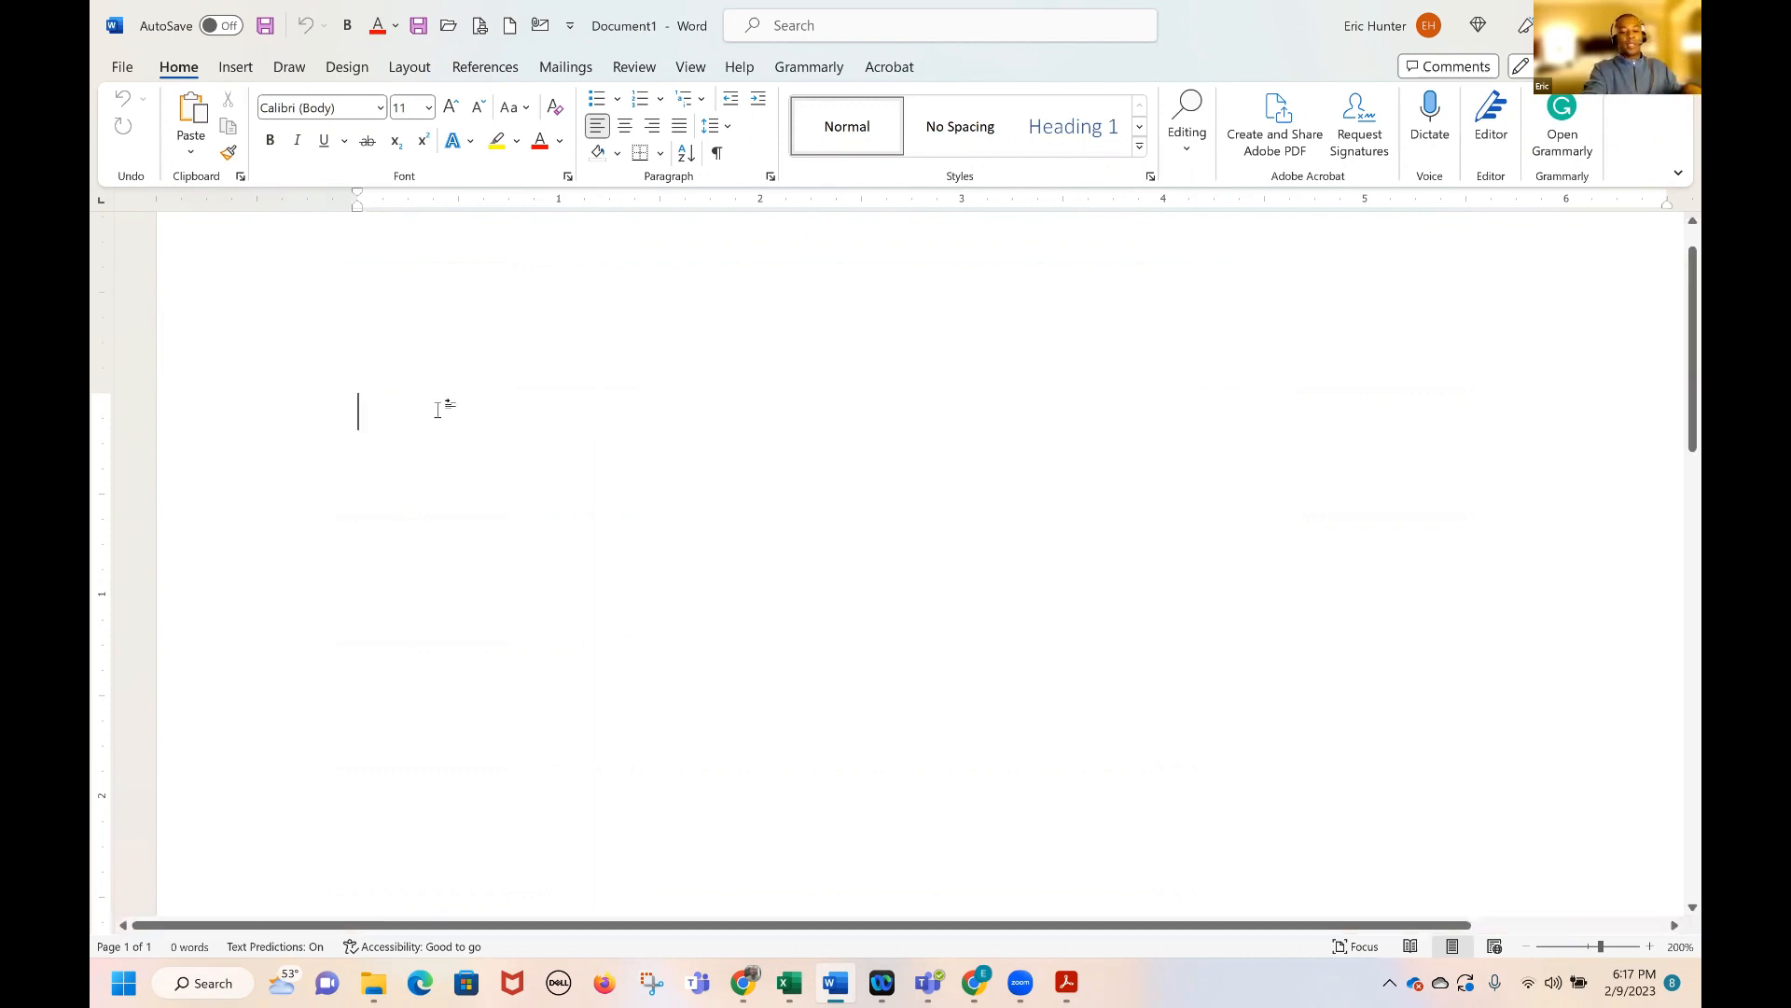
# Write the greeting "Hello," as the first line of the document and begin a new paragraph
pyautogui.write('Hello')
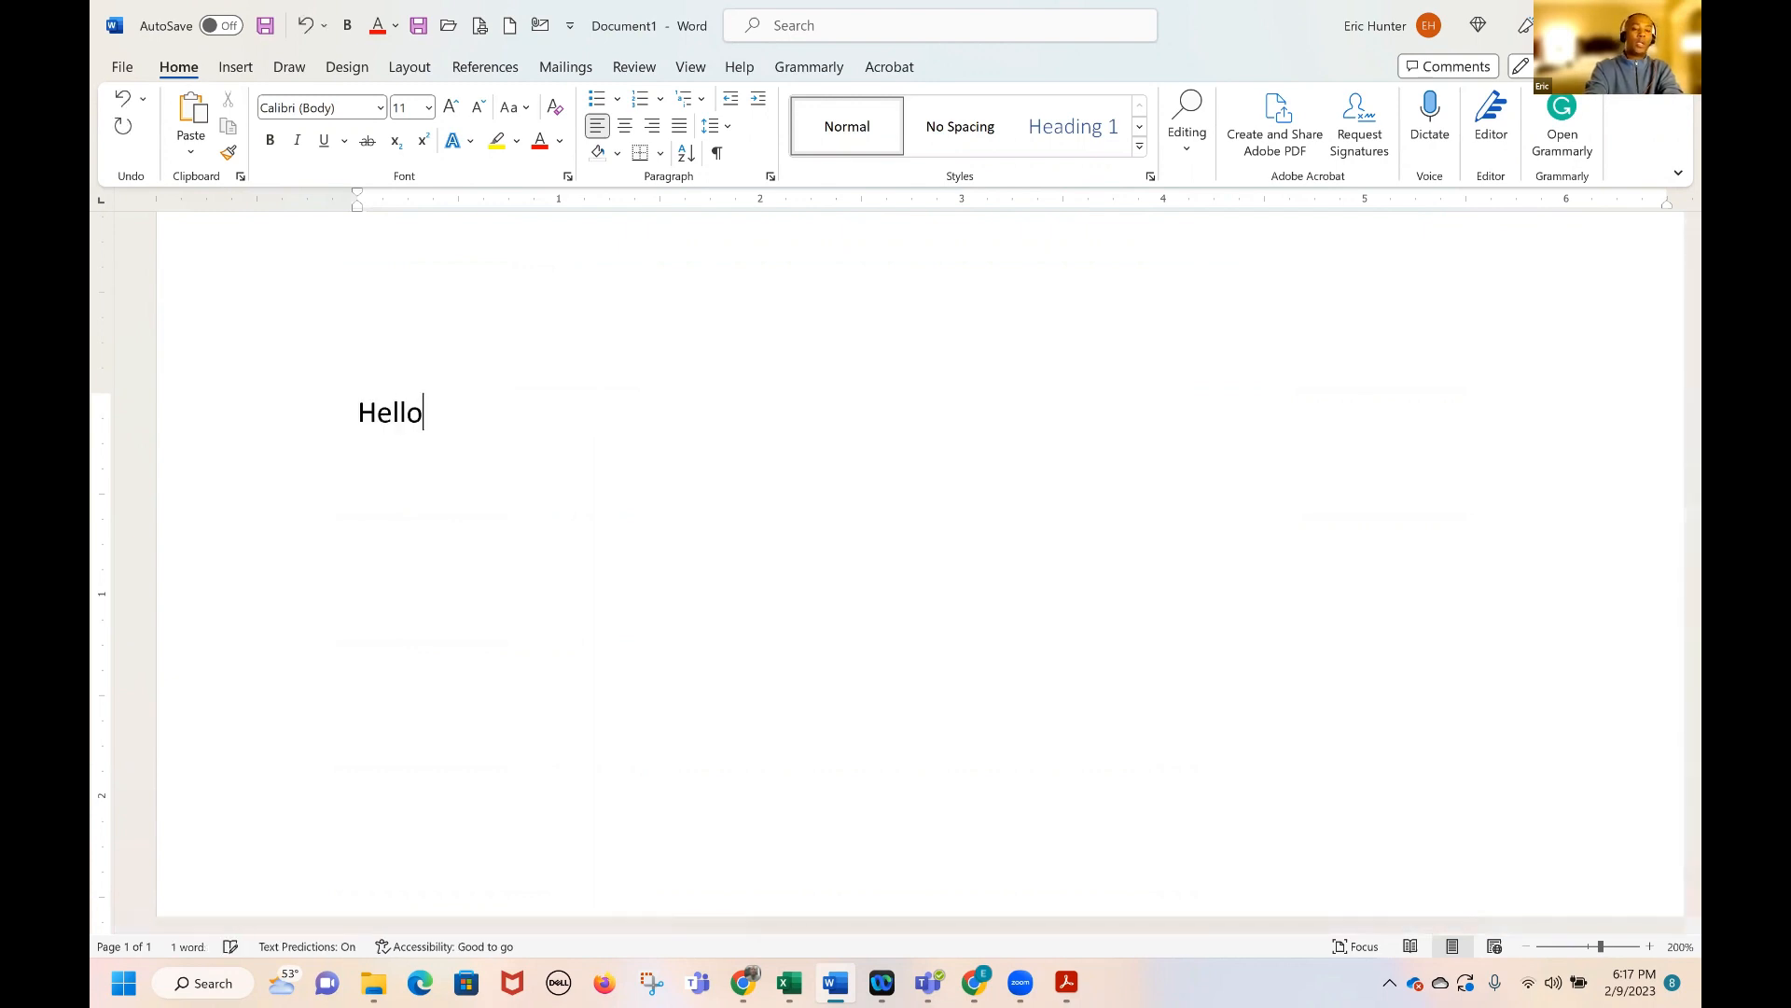
pyautogui.write(' and w')
pyautogui.press('BackSpace')
pyautogui.press('BackSpace')
pyautogui.press('BackSpace')
pyautogui.press('BackSpace')
pyautogui.press('BackSpace')
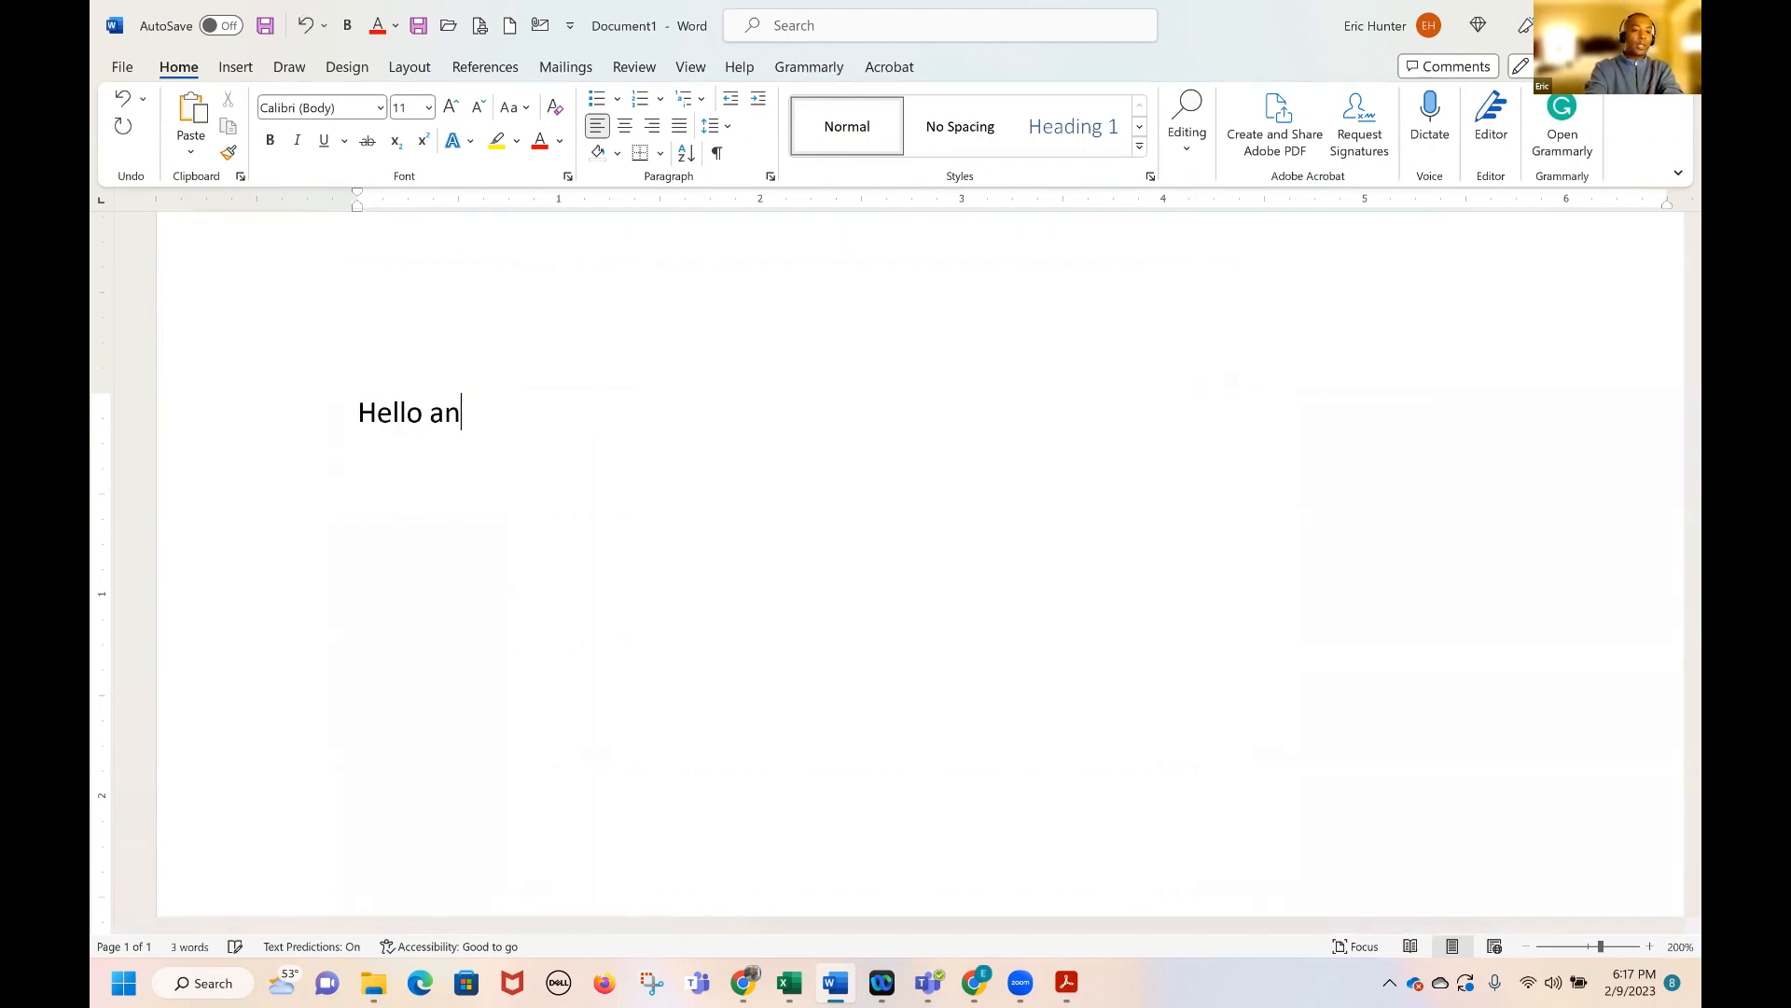
pyautogui.press('BackSpace')
pyautogui.write(',')
pyautogui.press('Return')
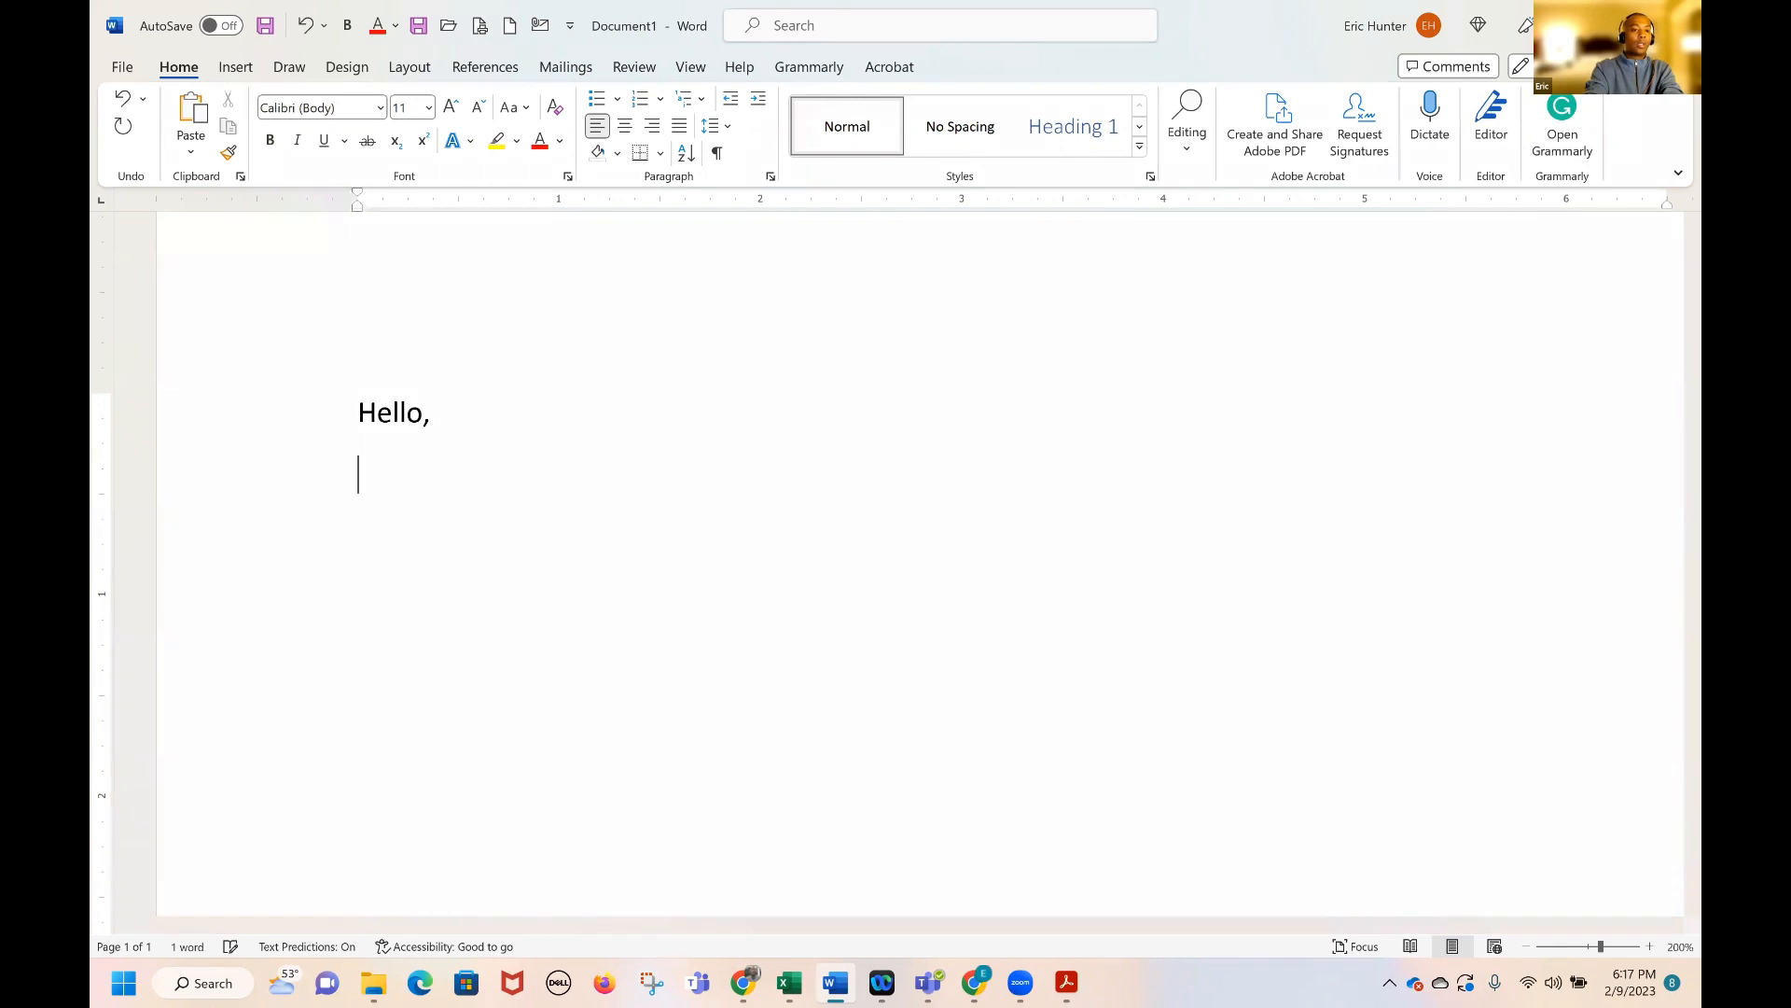
# Write "Welcome to our digital navigation class today." beneath the greeting, correcting typos along the way
pyautogui.write('Welco')
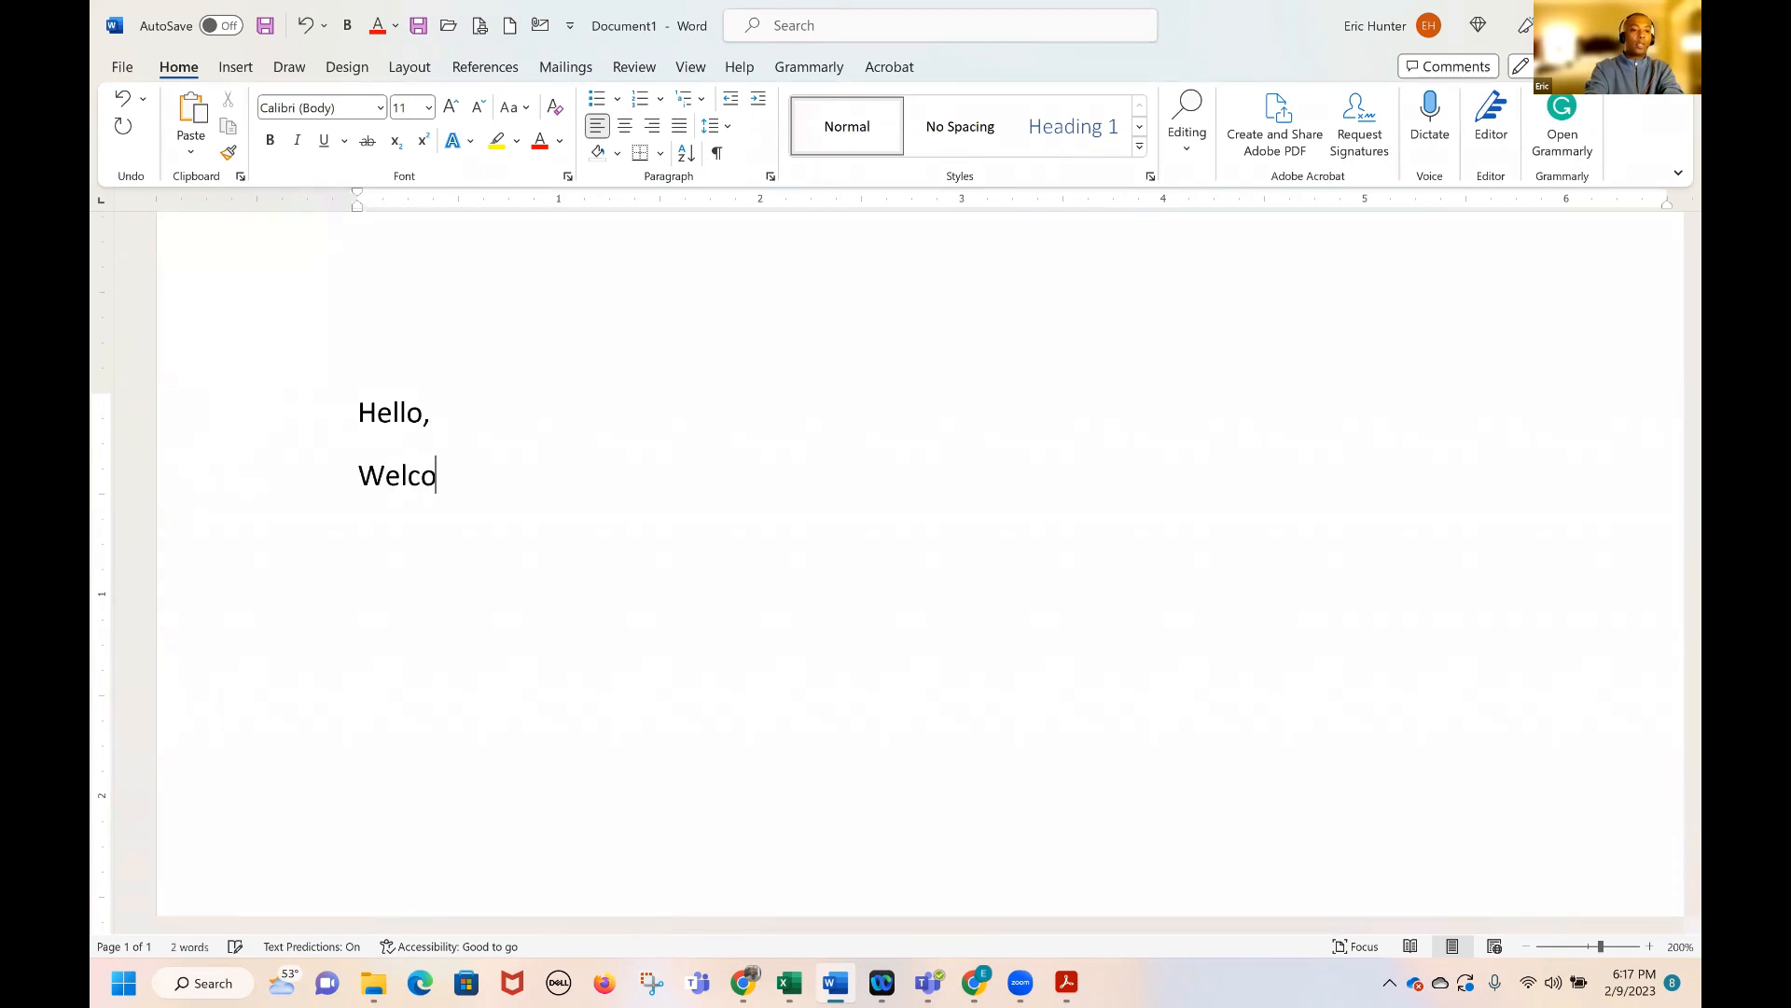
pyautogui.write('me to our did')
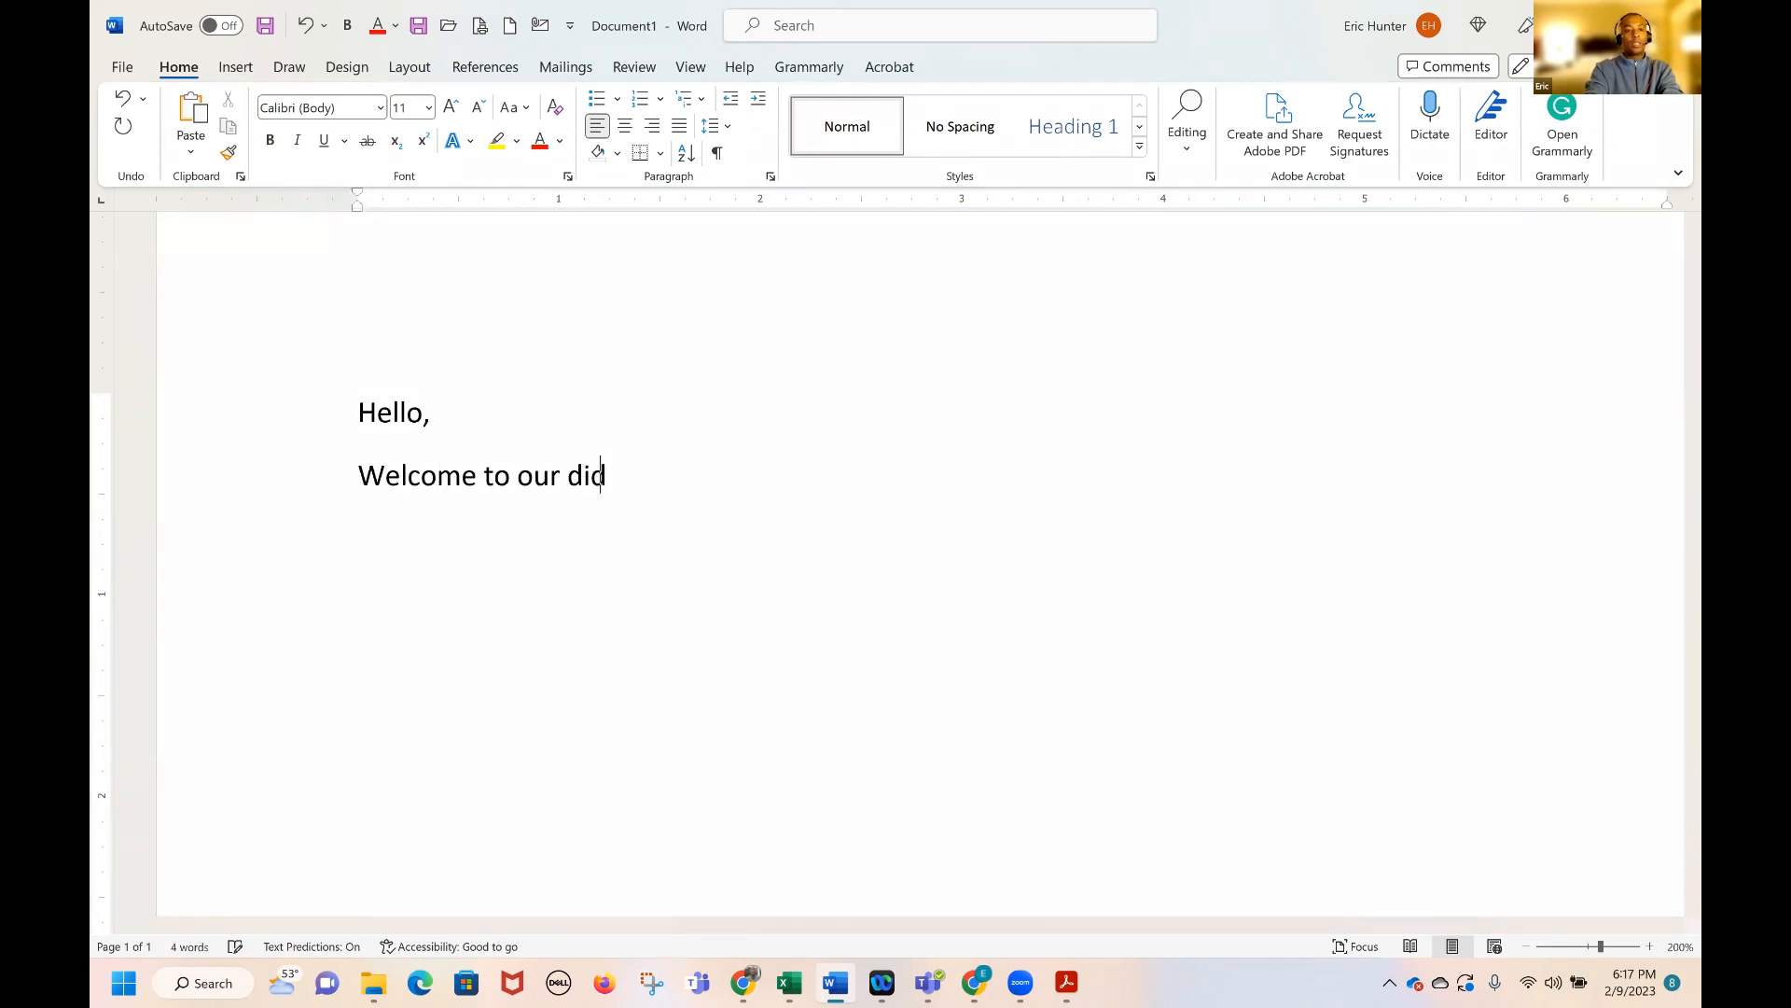
pyautogui.press('BackSpace')
pyautogui.write('gital navit')
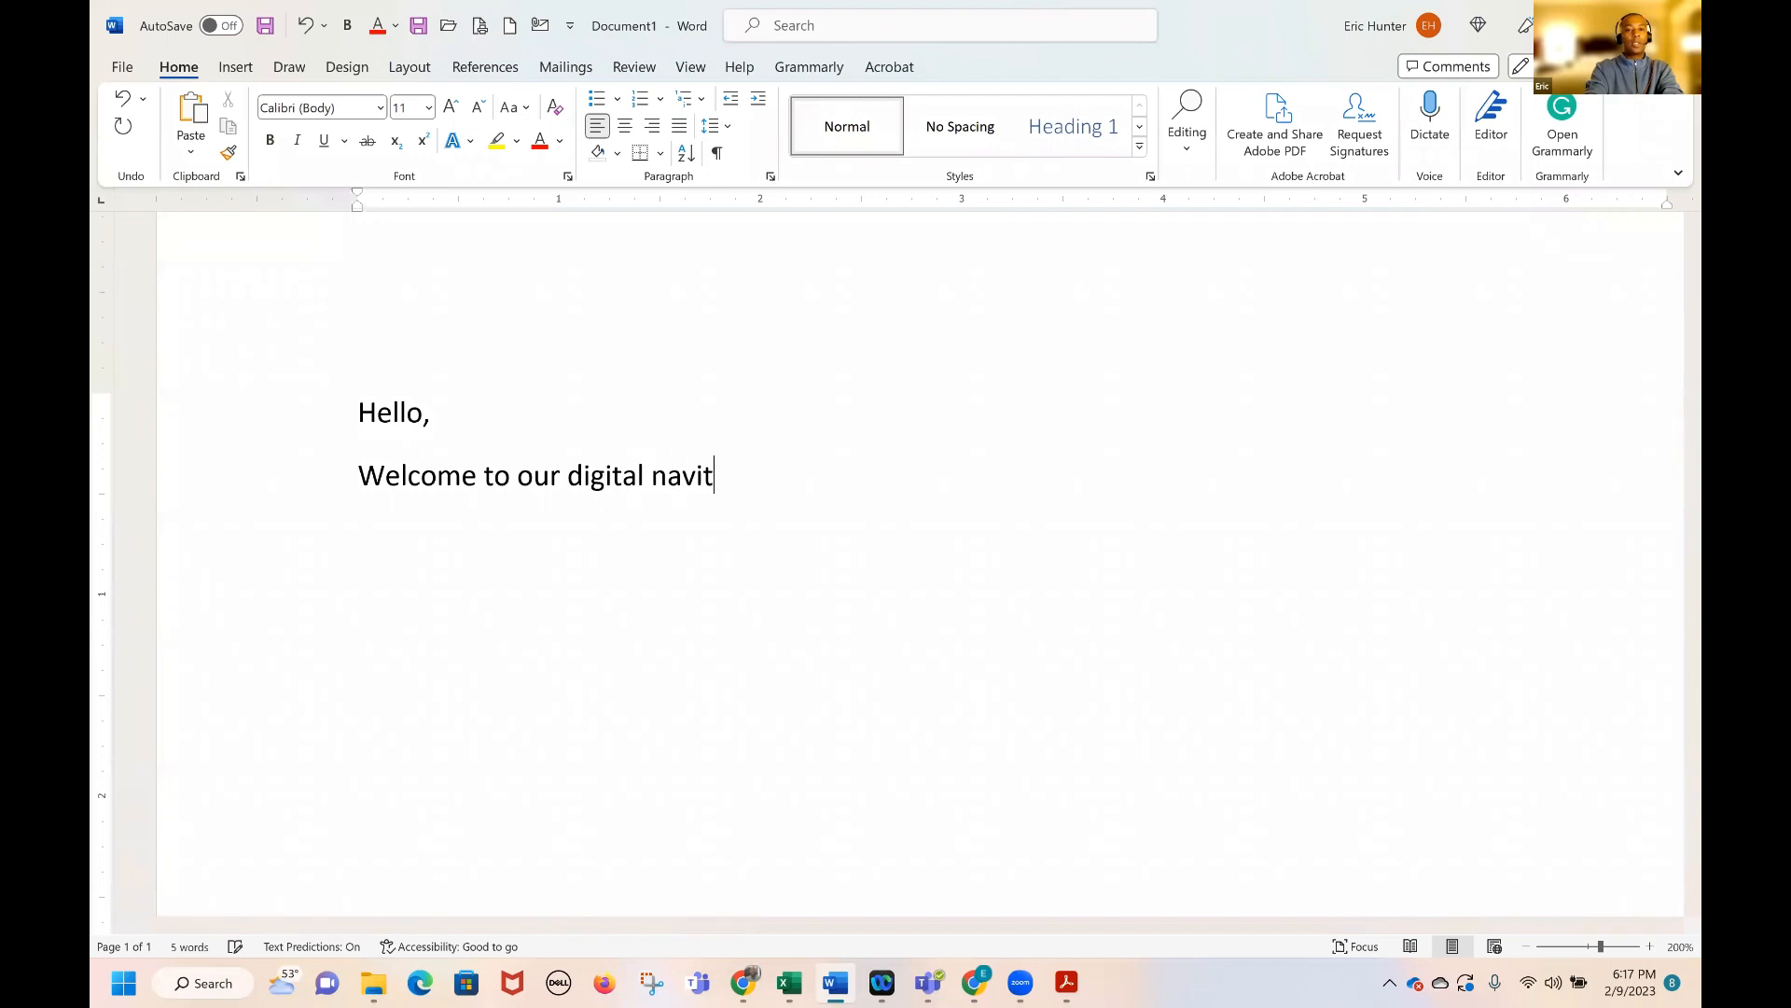
pyautogui.press('BackSpace')
pyautogui.write('gation')
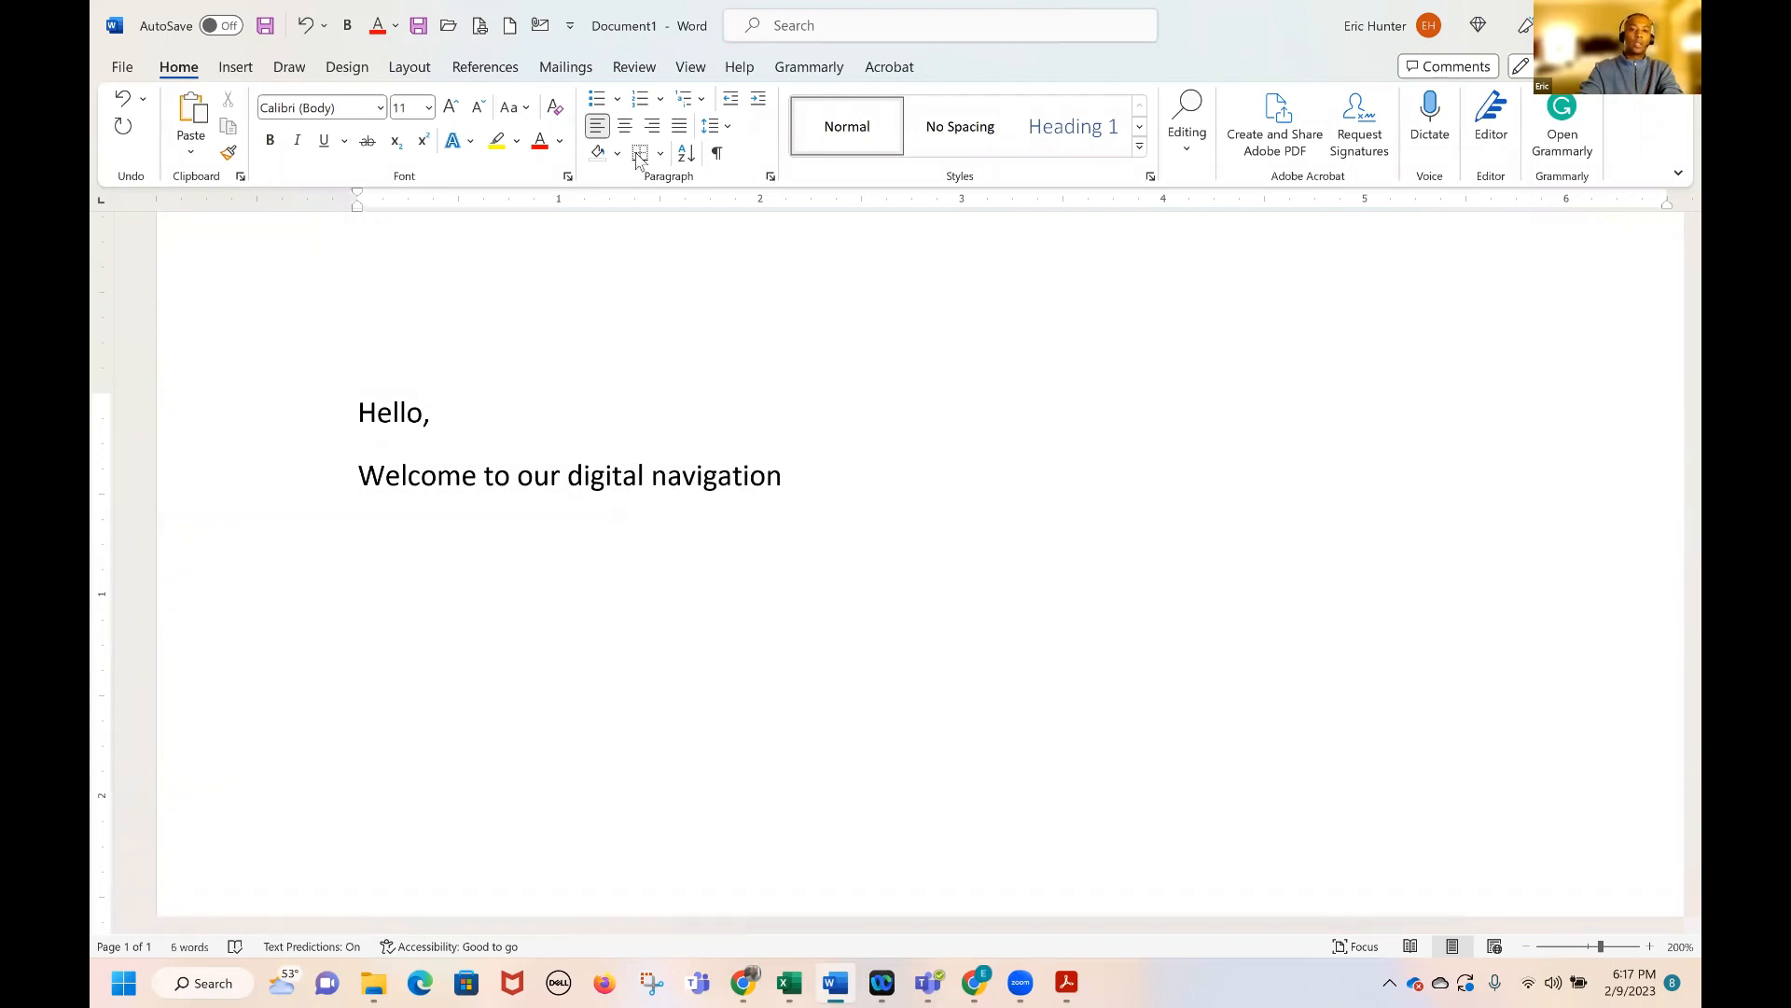
pyautogui.write(' cla')
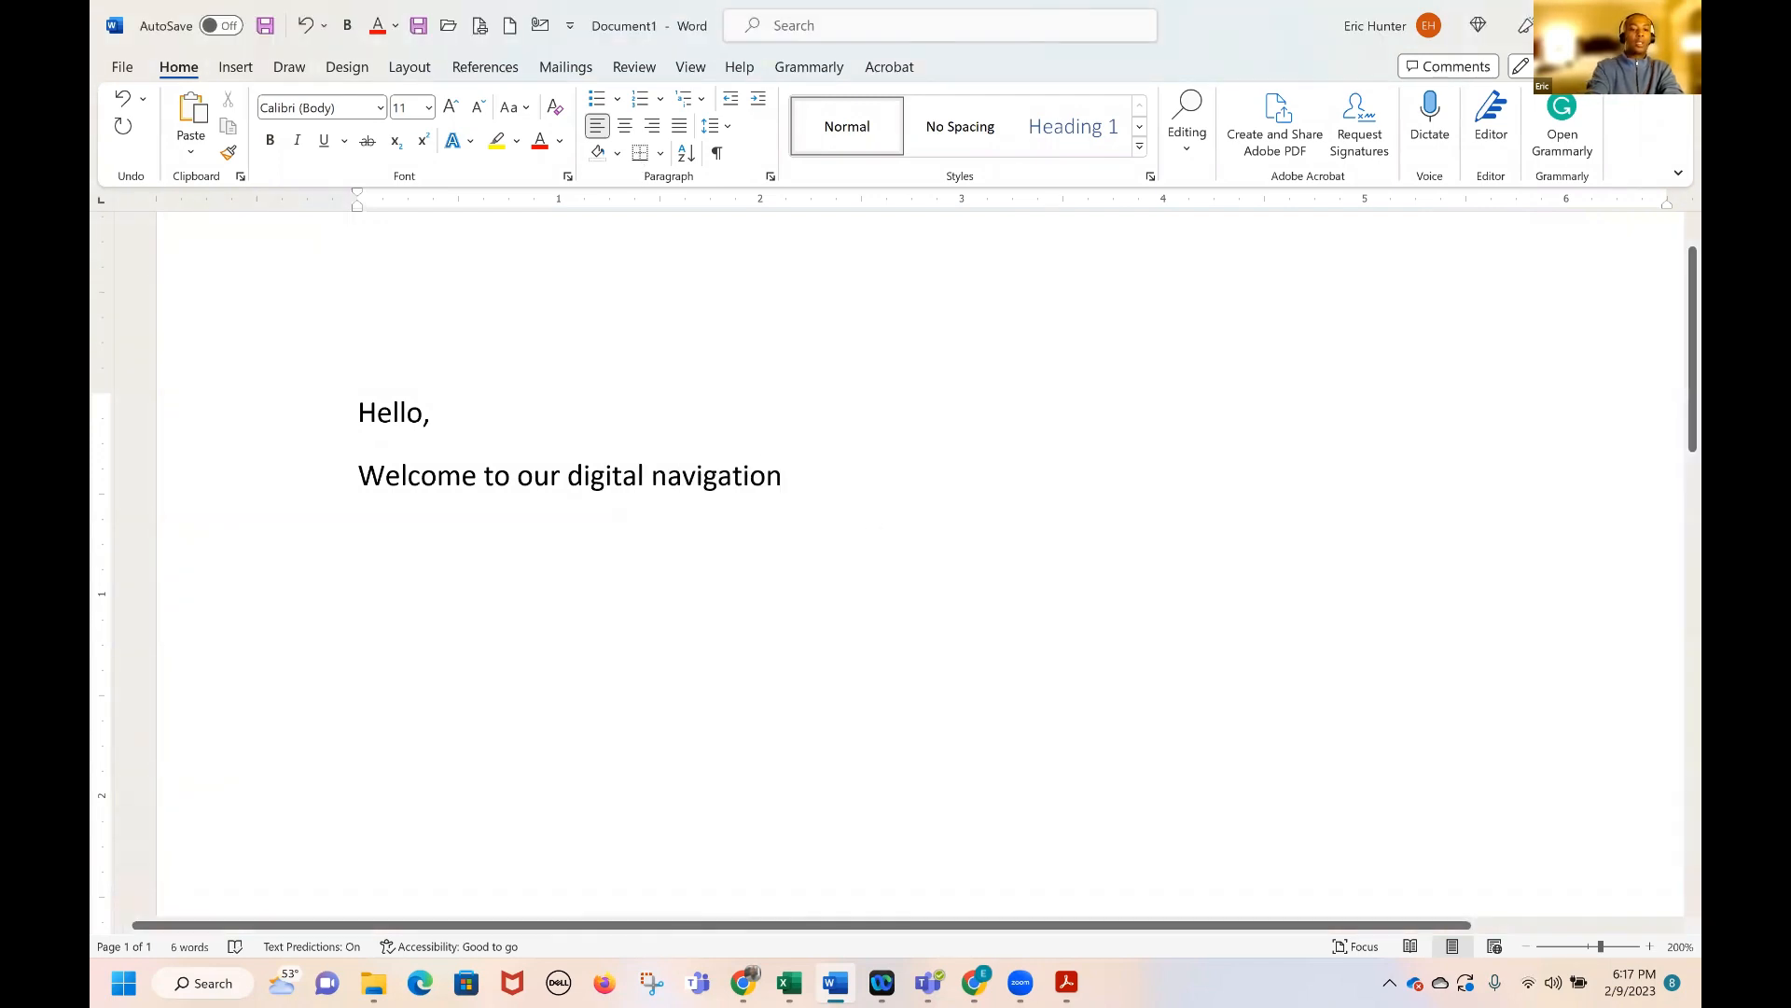
pyautogui.write('s toda')
pyautogui.press('BackSpace')
pyautogui.press('BackSpace')
pyautogui.press('BackSpace')
pyautogui.press('BackSpace')
pyautogui.press('BackSpace')
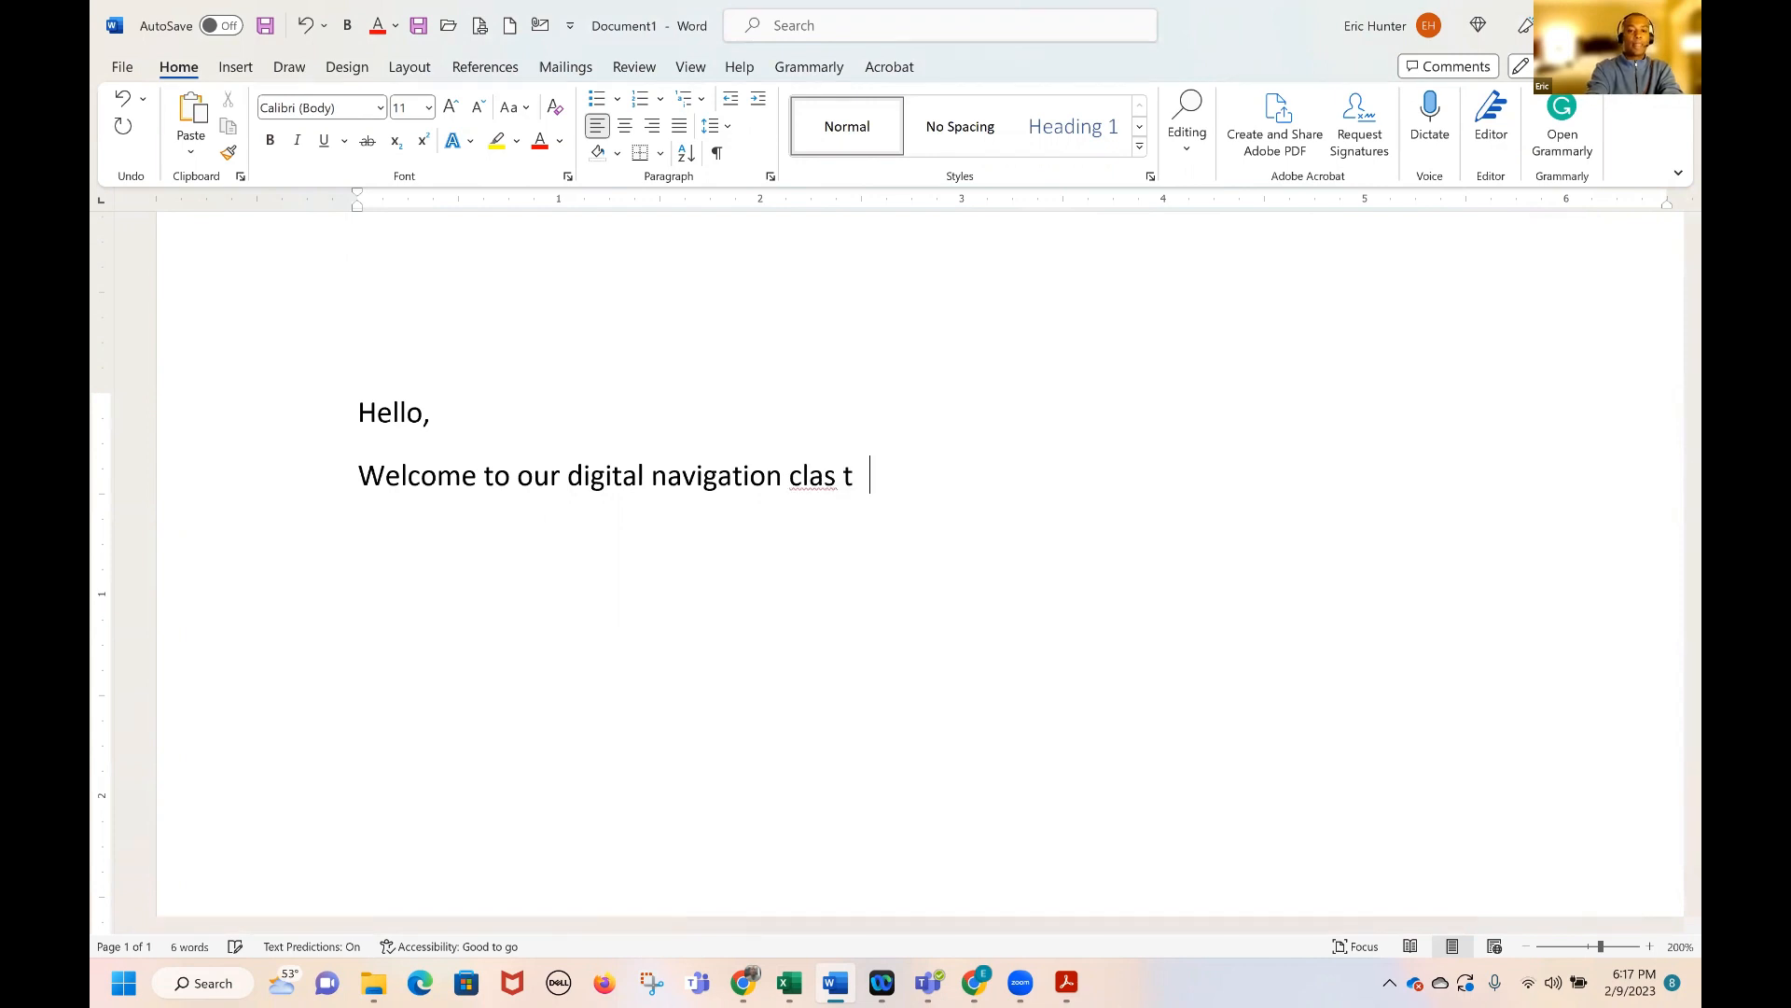
pyautogui.write('s today.')
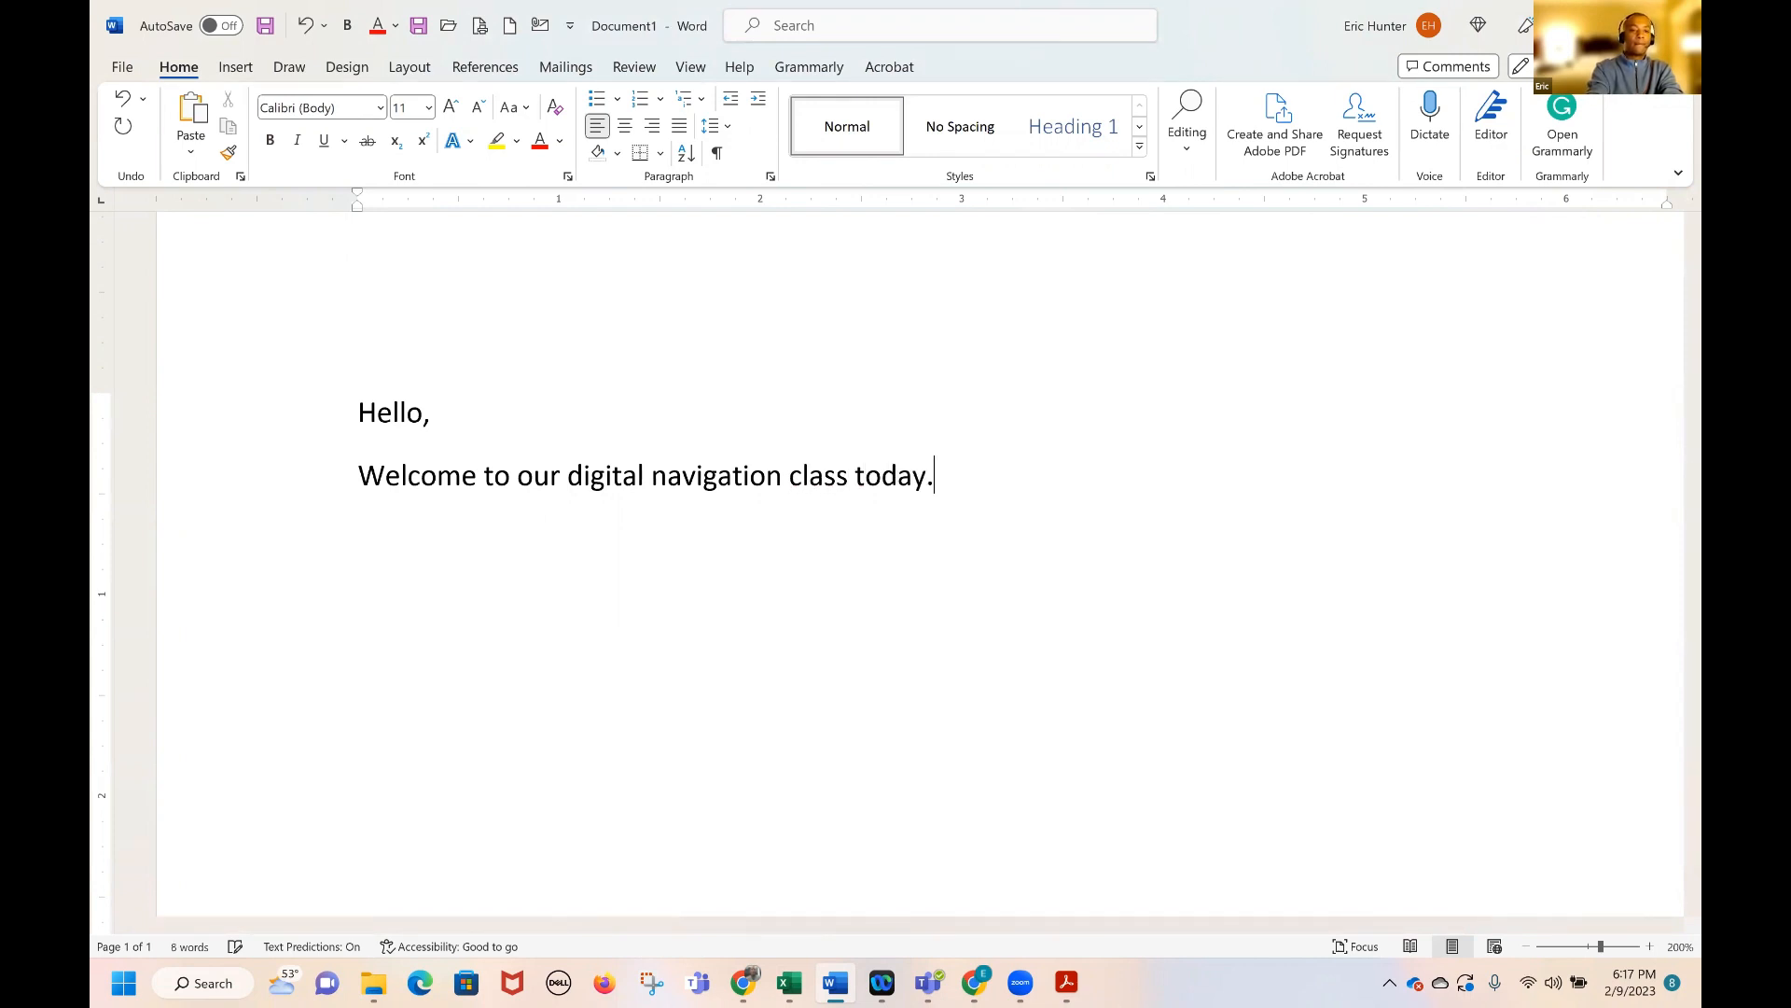
# Add the paragraph "We are going to learn the following things" beneath the welcome sentence
pyautogui.press('Return')
pyautogui.write('re go')
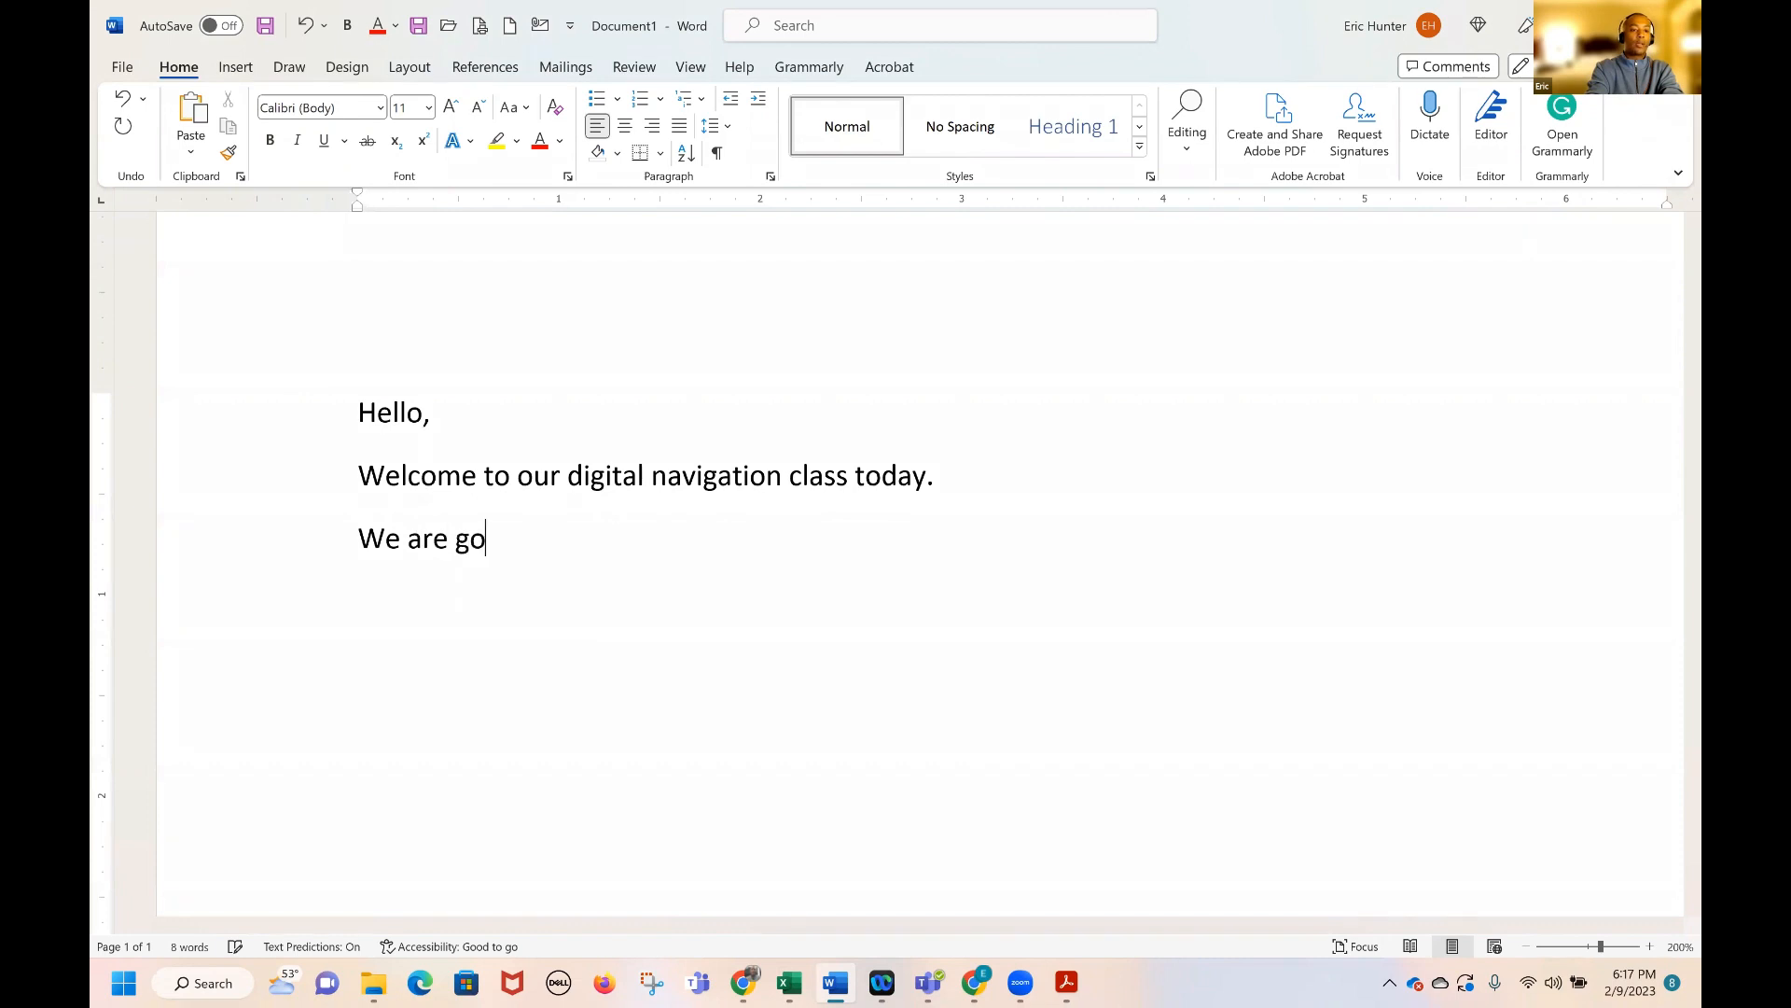
pyautogui.write('ing to learn')
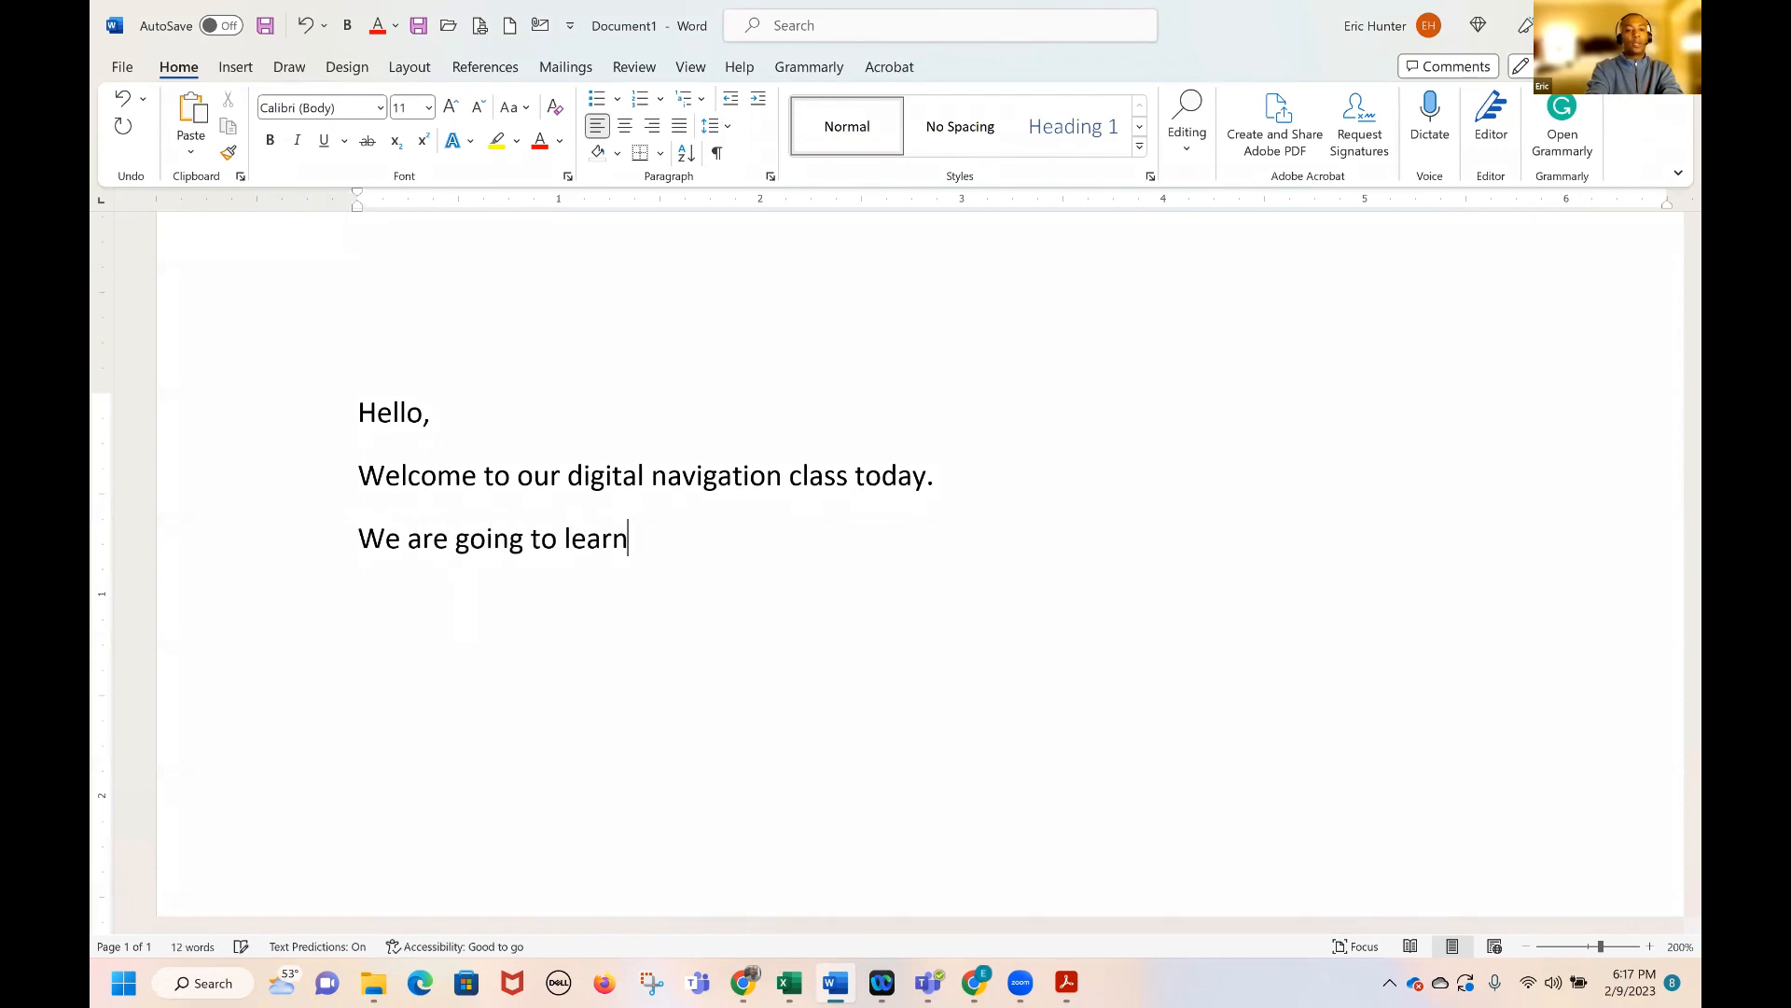
pyautogui.write(' the following things')
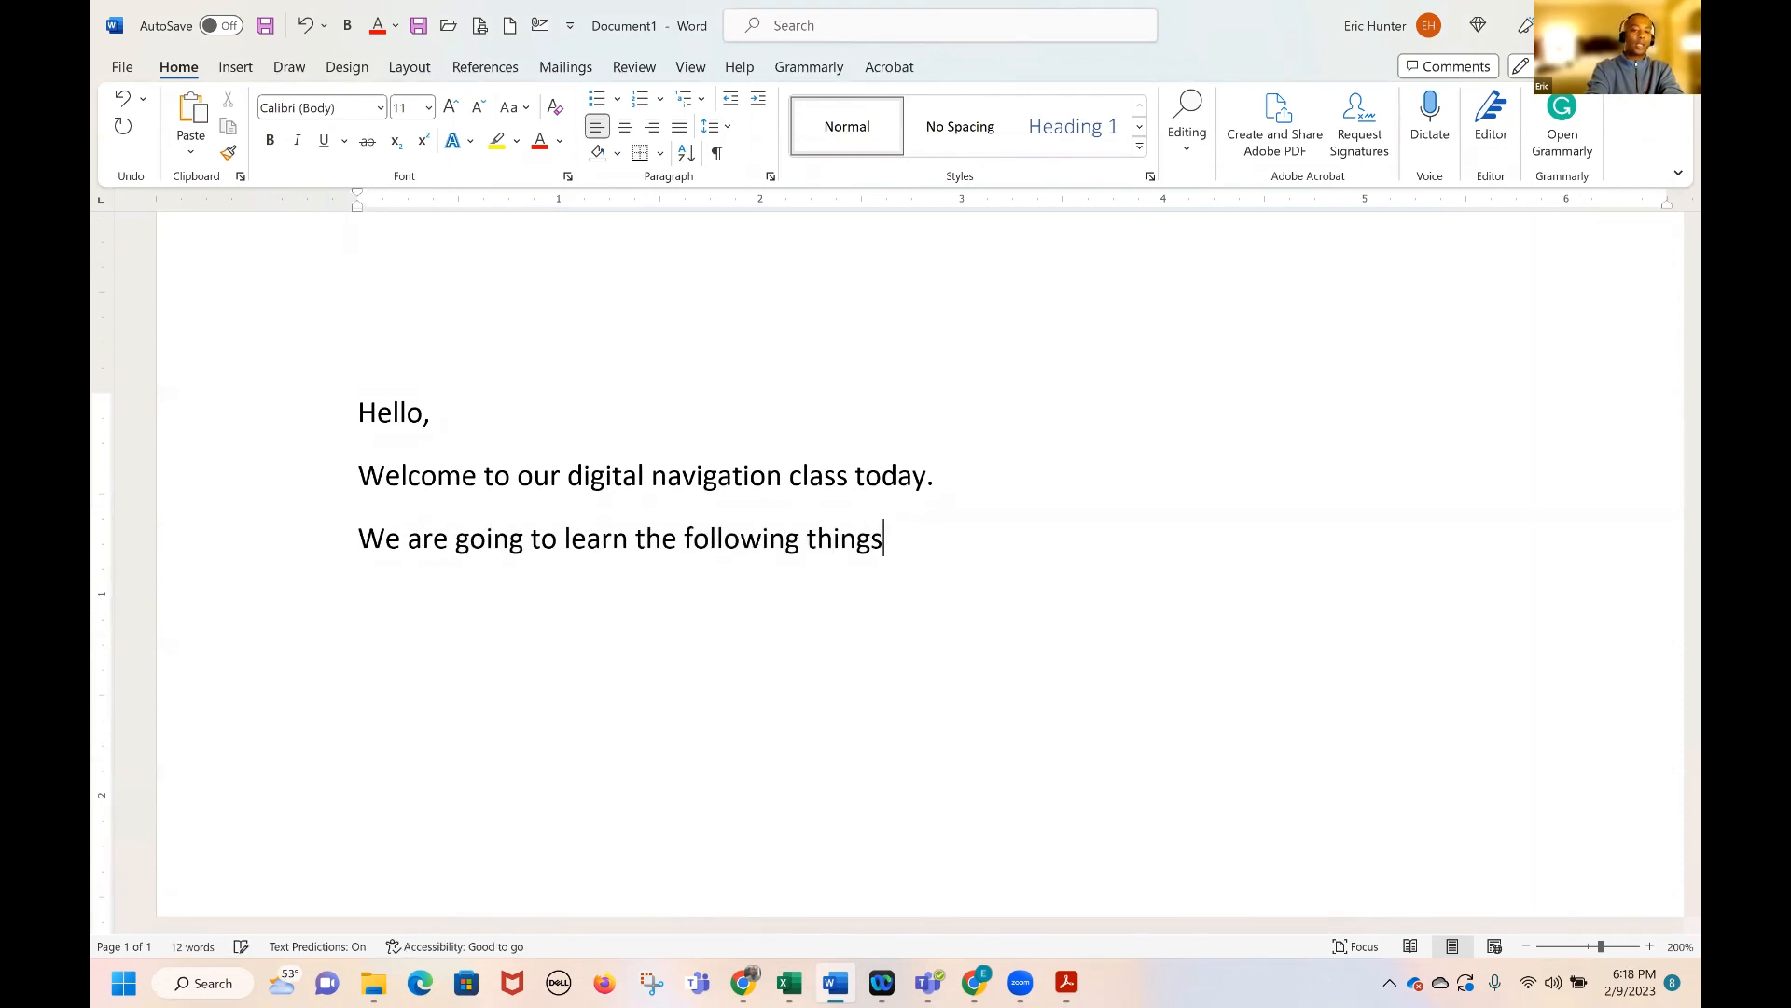
pyautogui.press('Return')
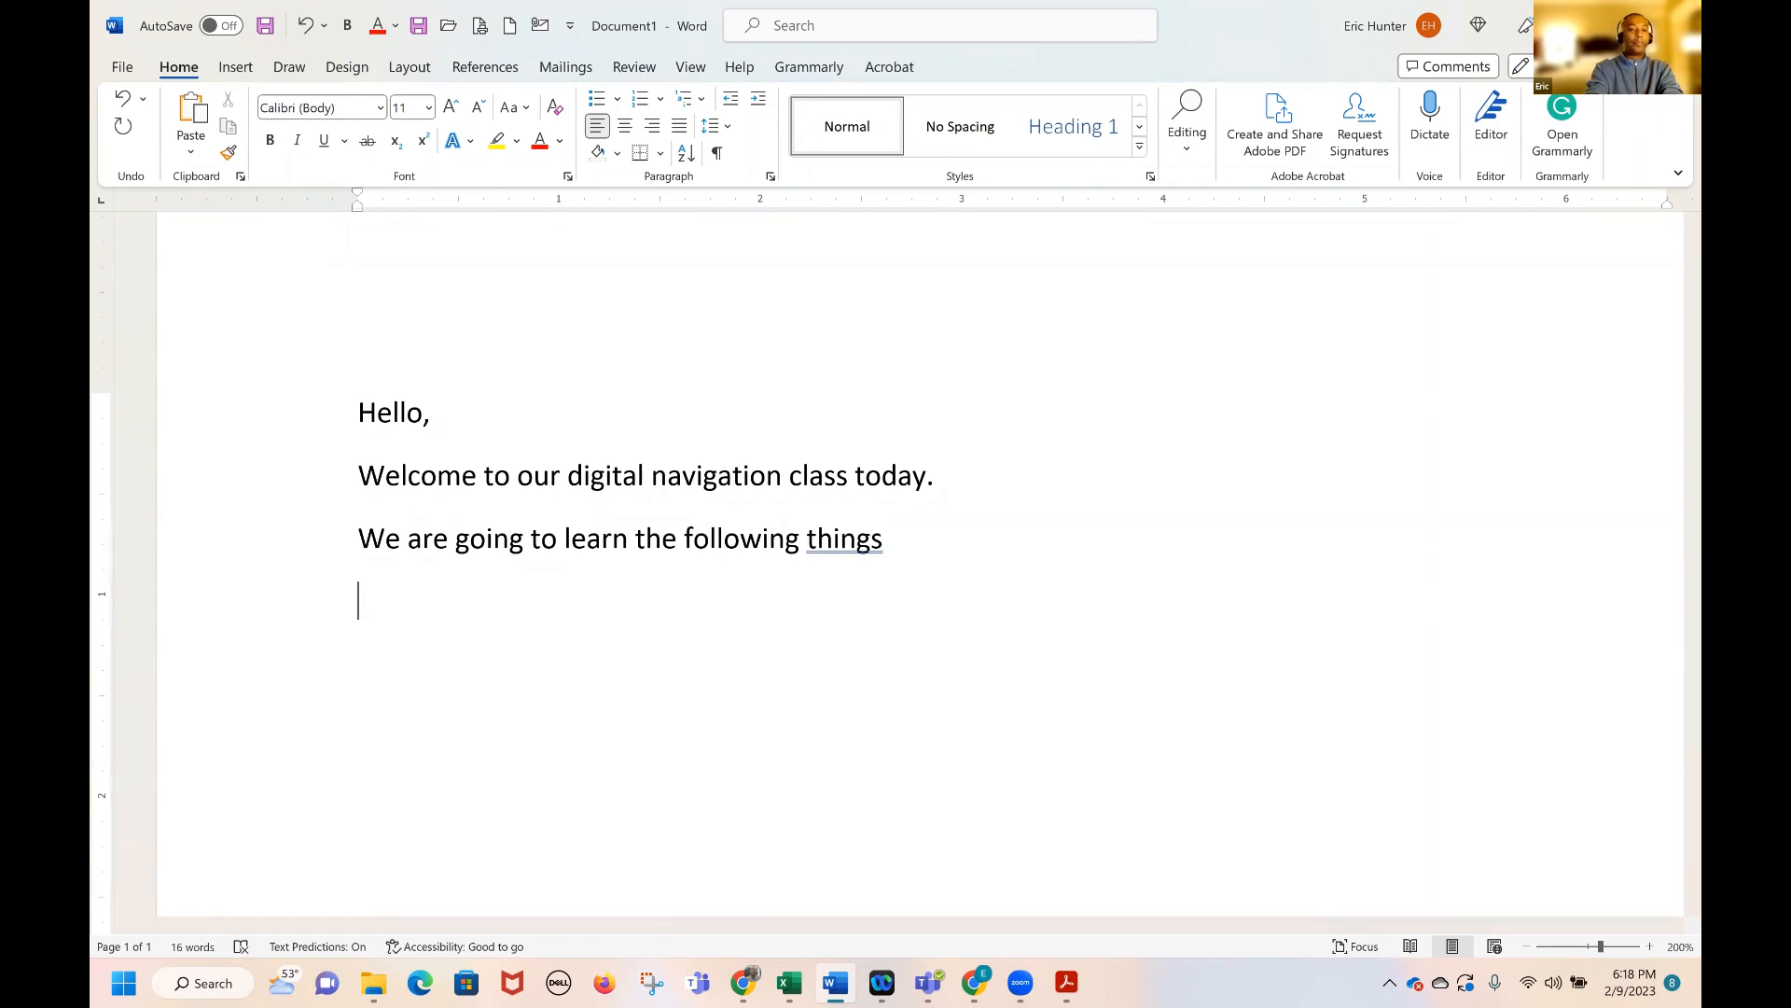
# Add "How to increase font" as the first topic line and begin a new paragraph
pyautogui.write('How to ')
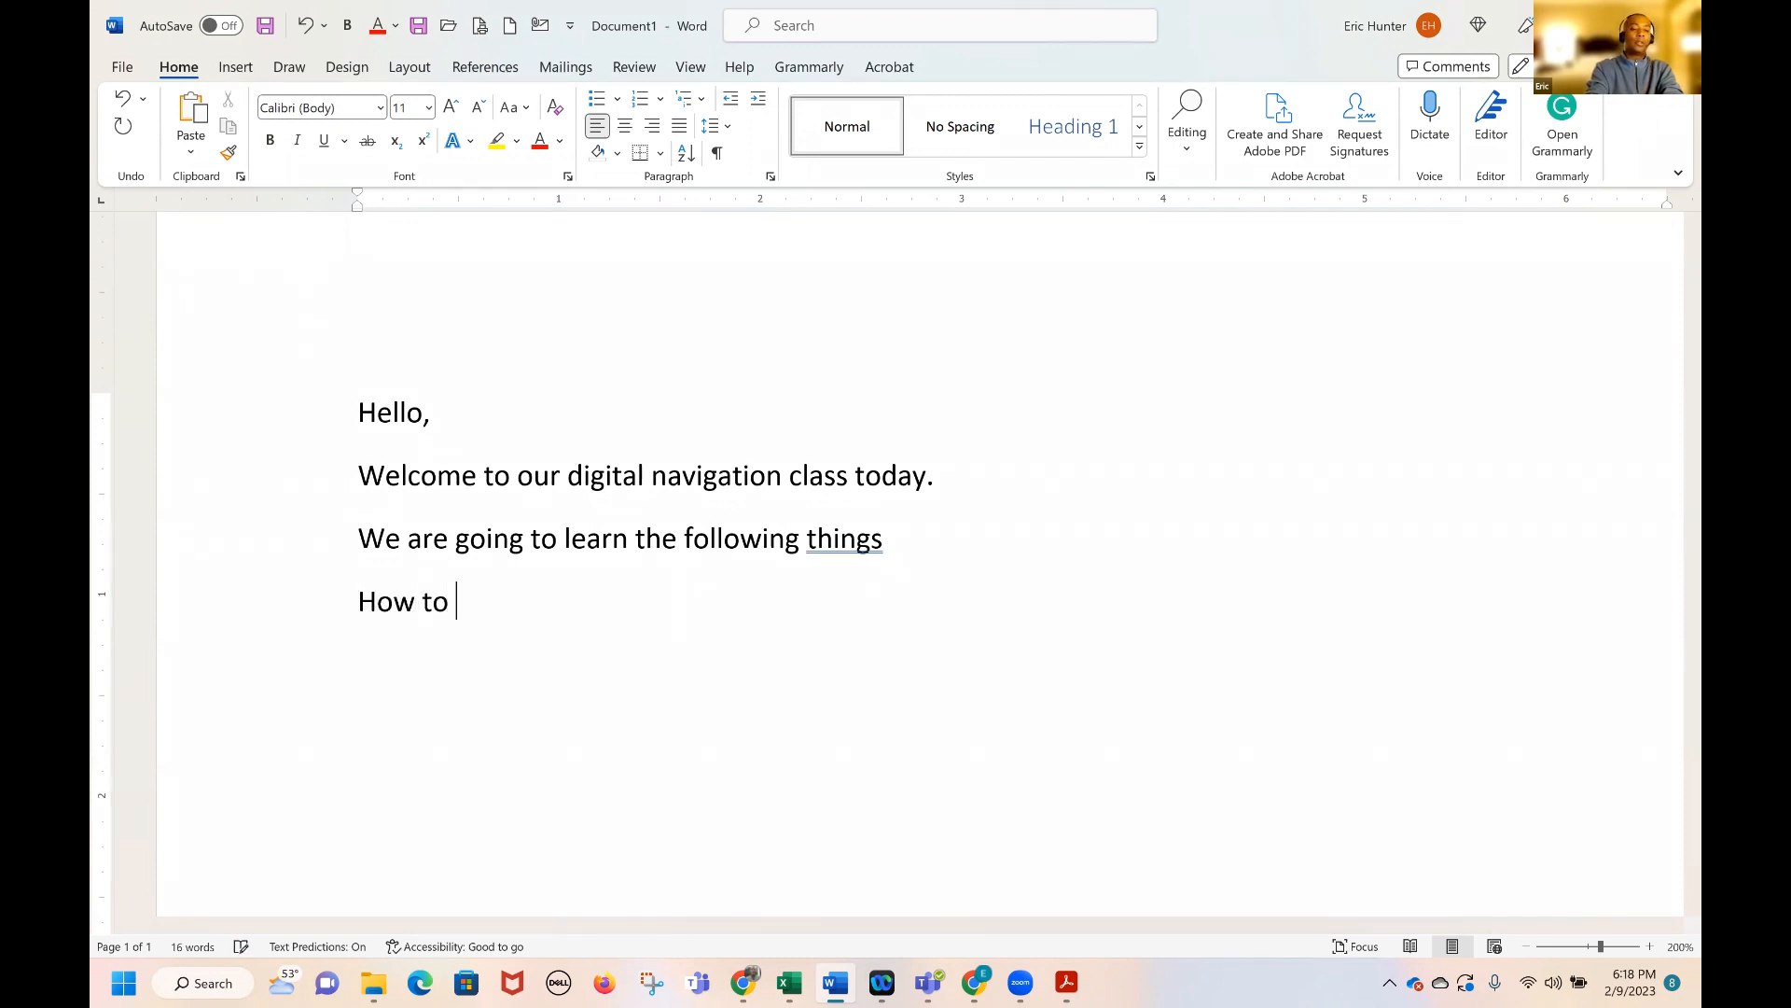
pyautogui.write('increase font')
pyautogui.press('Return')
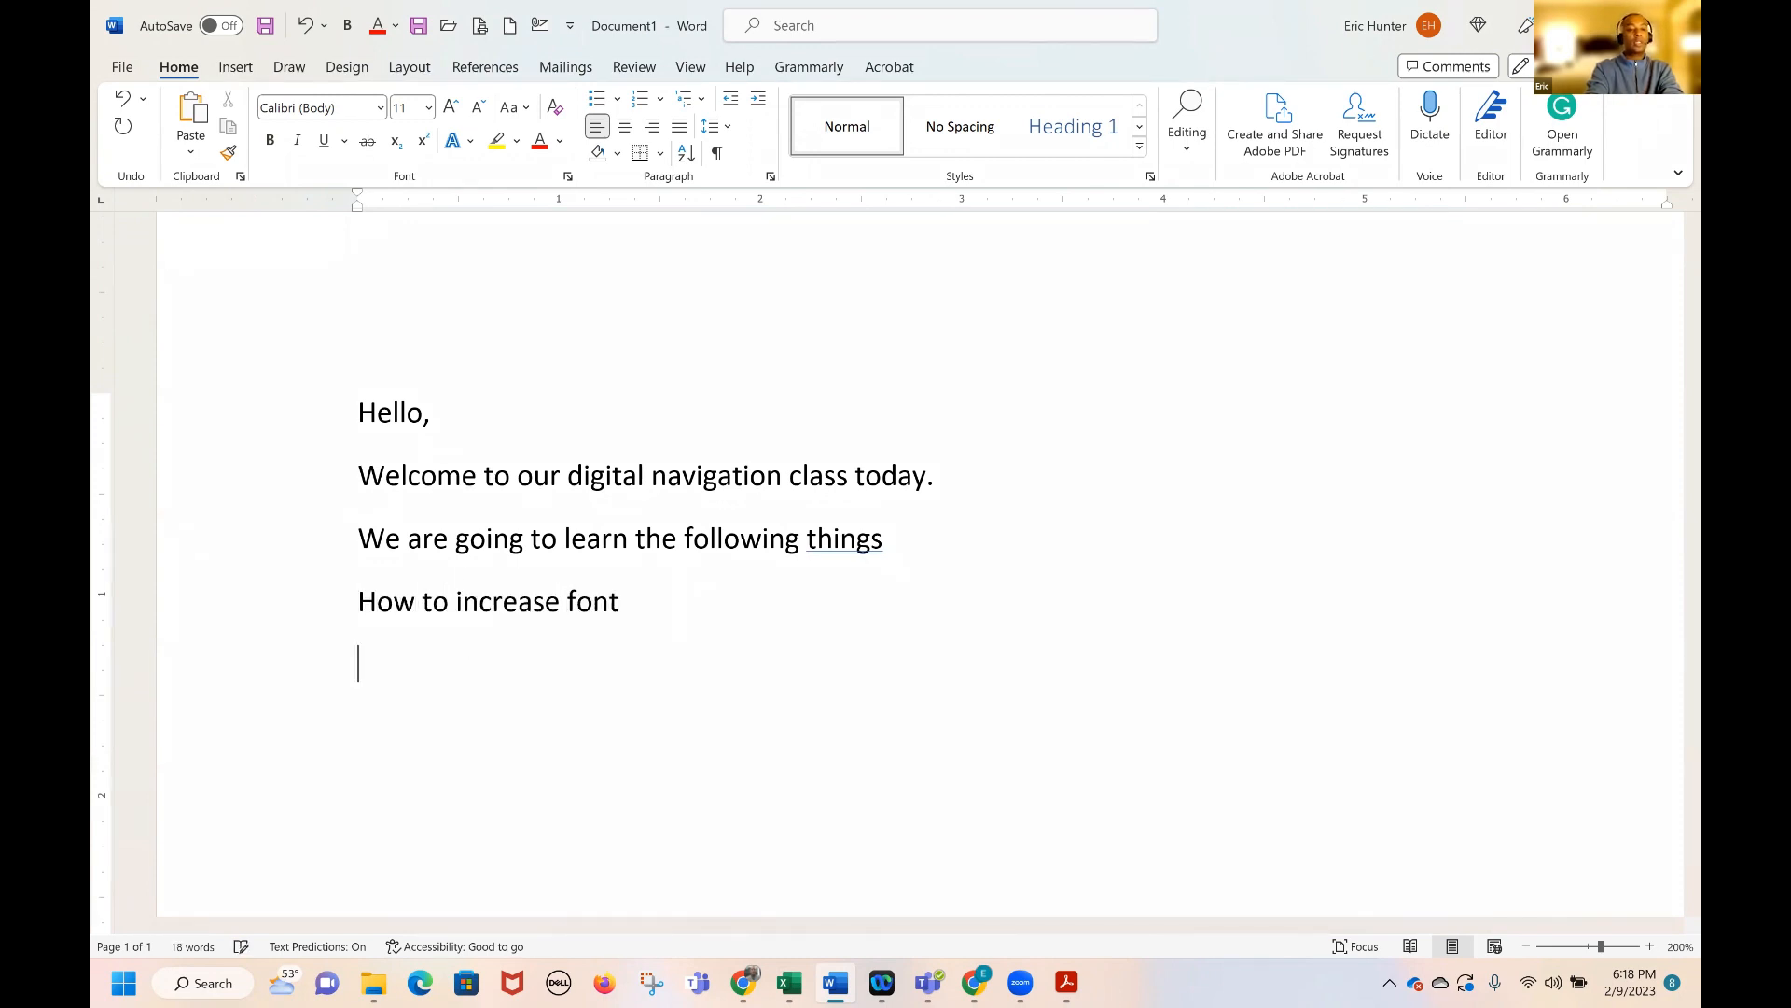
# Add the topic lines "How to Bold" and "How to Underline" below "How to increase font"
pyautogui.write('How to ')
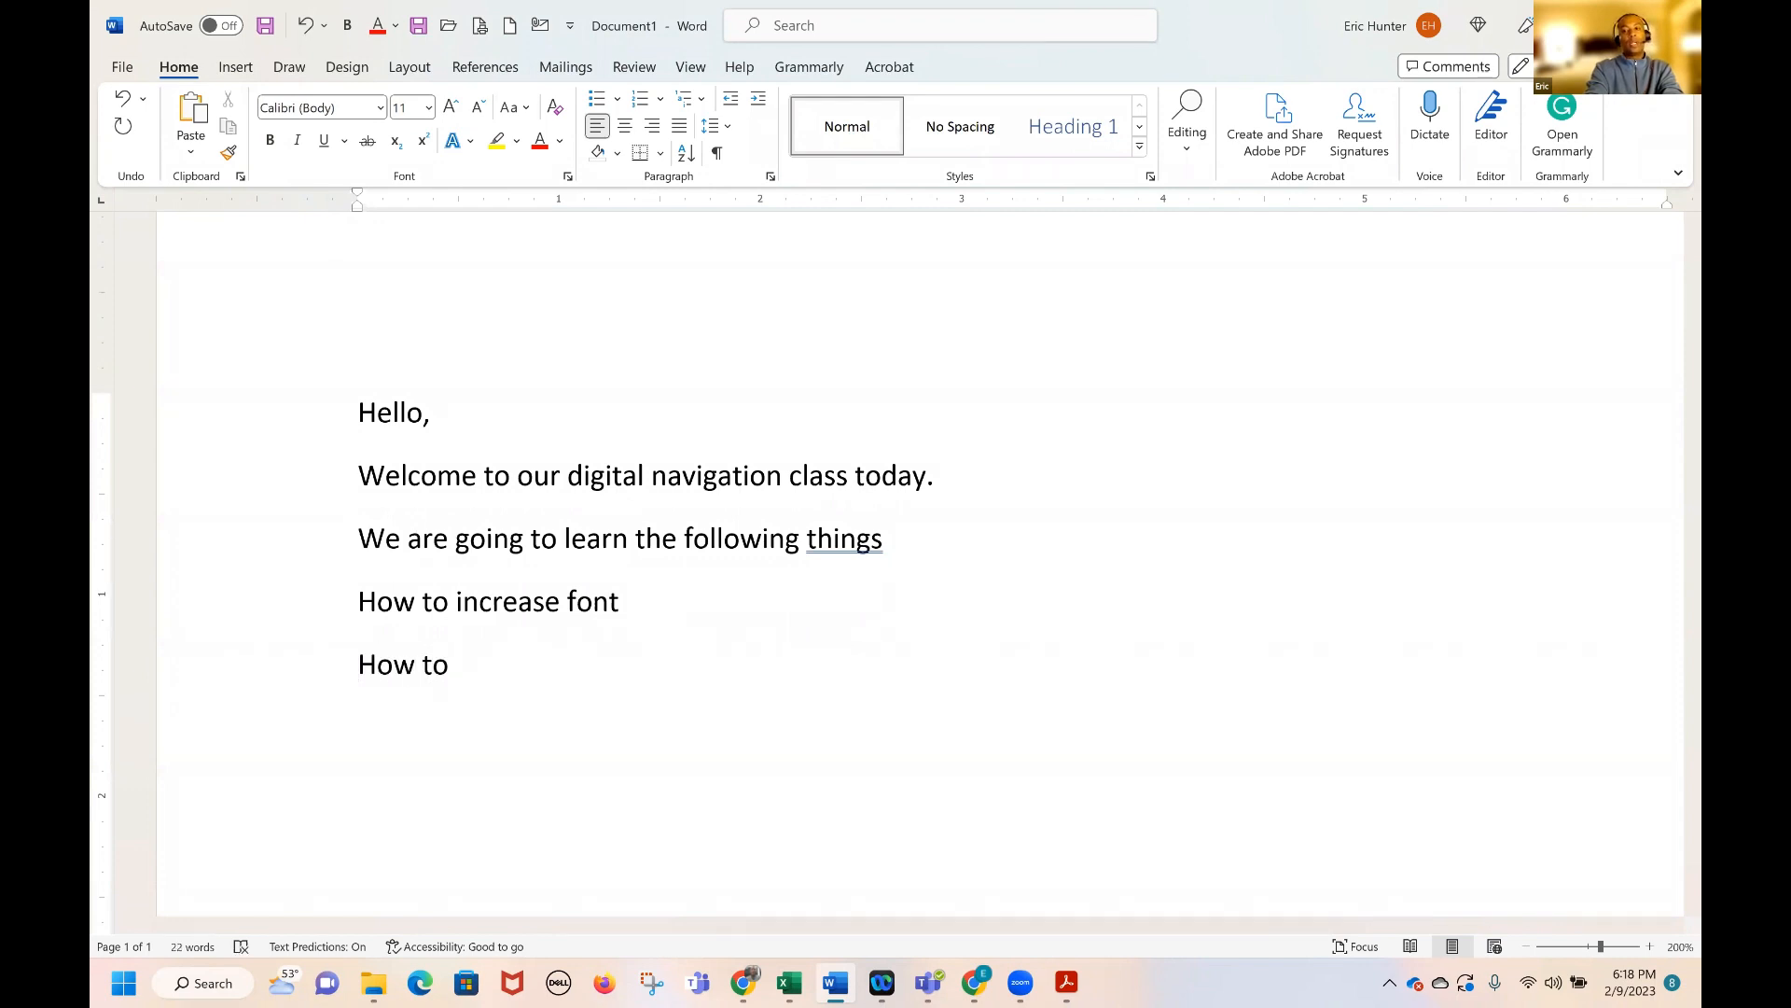
pyautogui.write('Bold')
pyautogui.press('Return')
pyautogui.write('Ho')
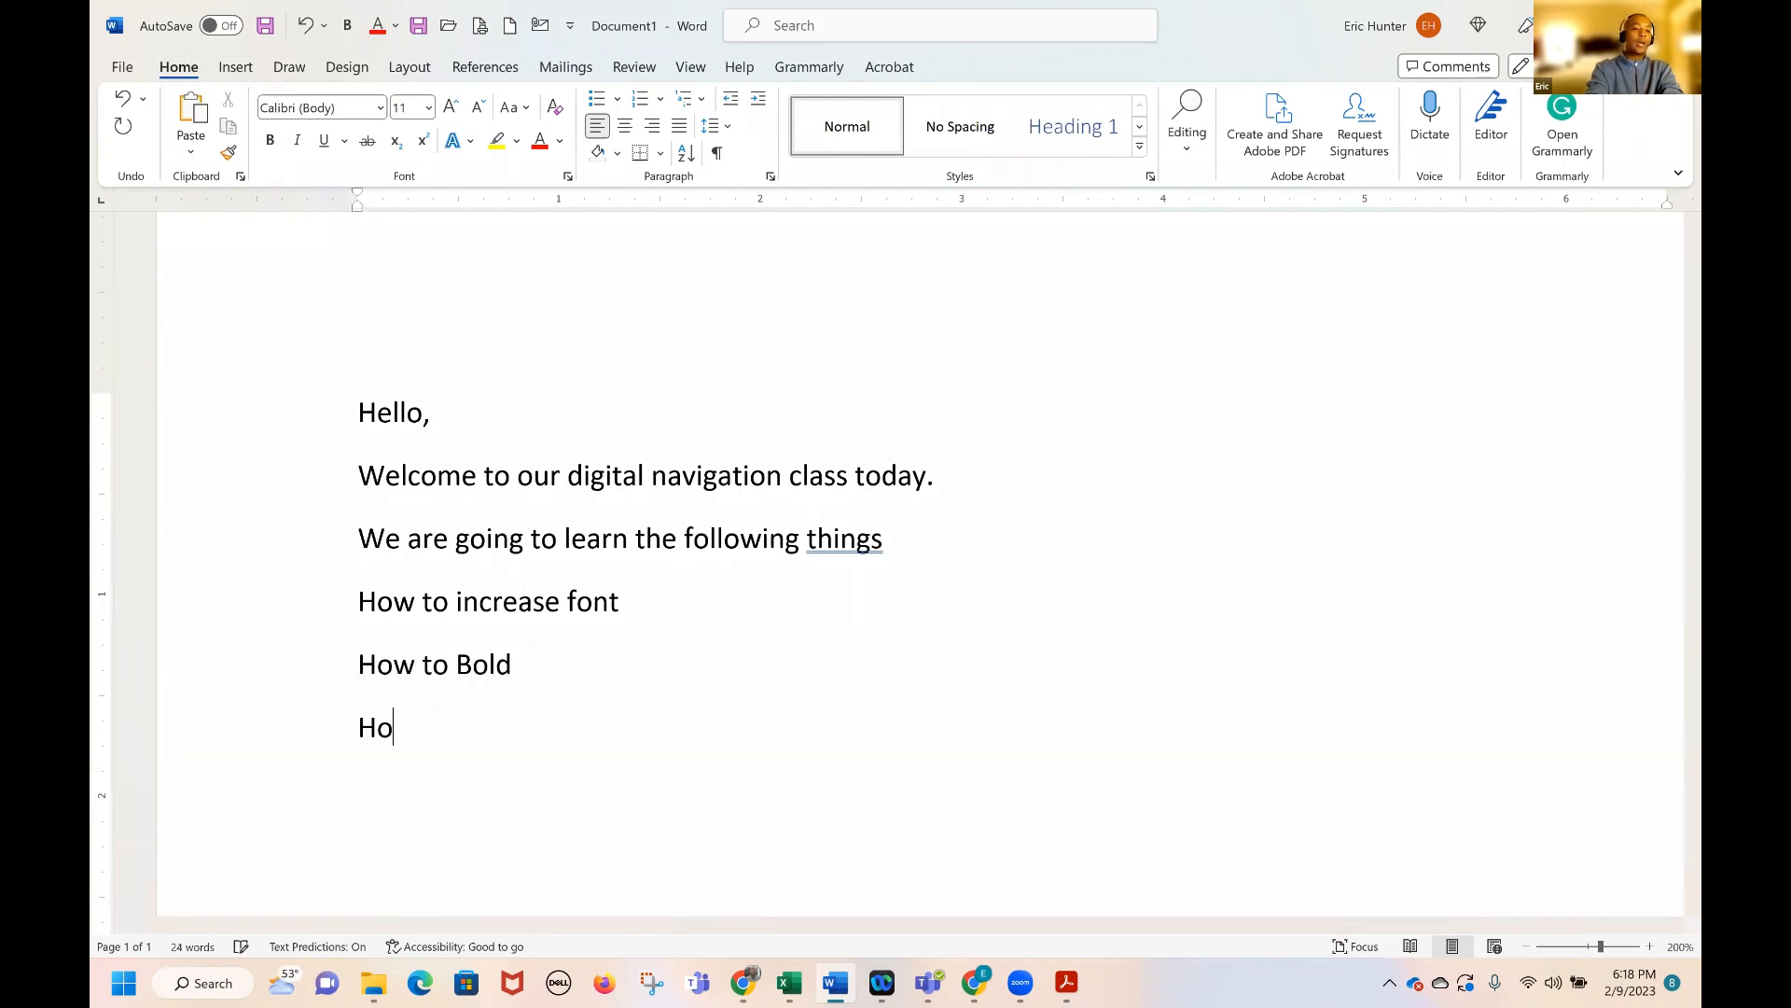
pyautogui.write('w to Underline')
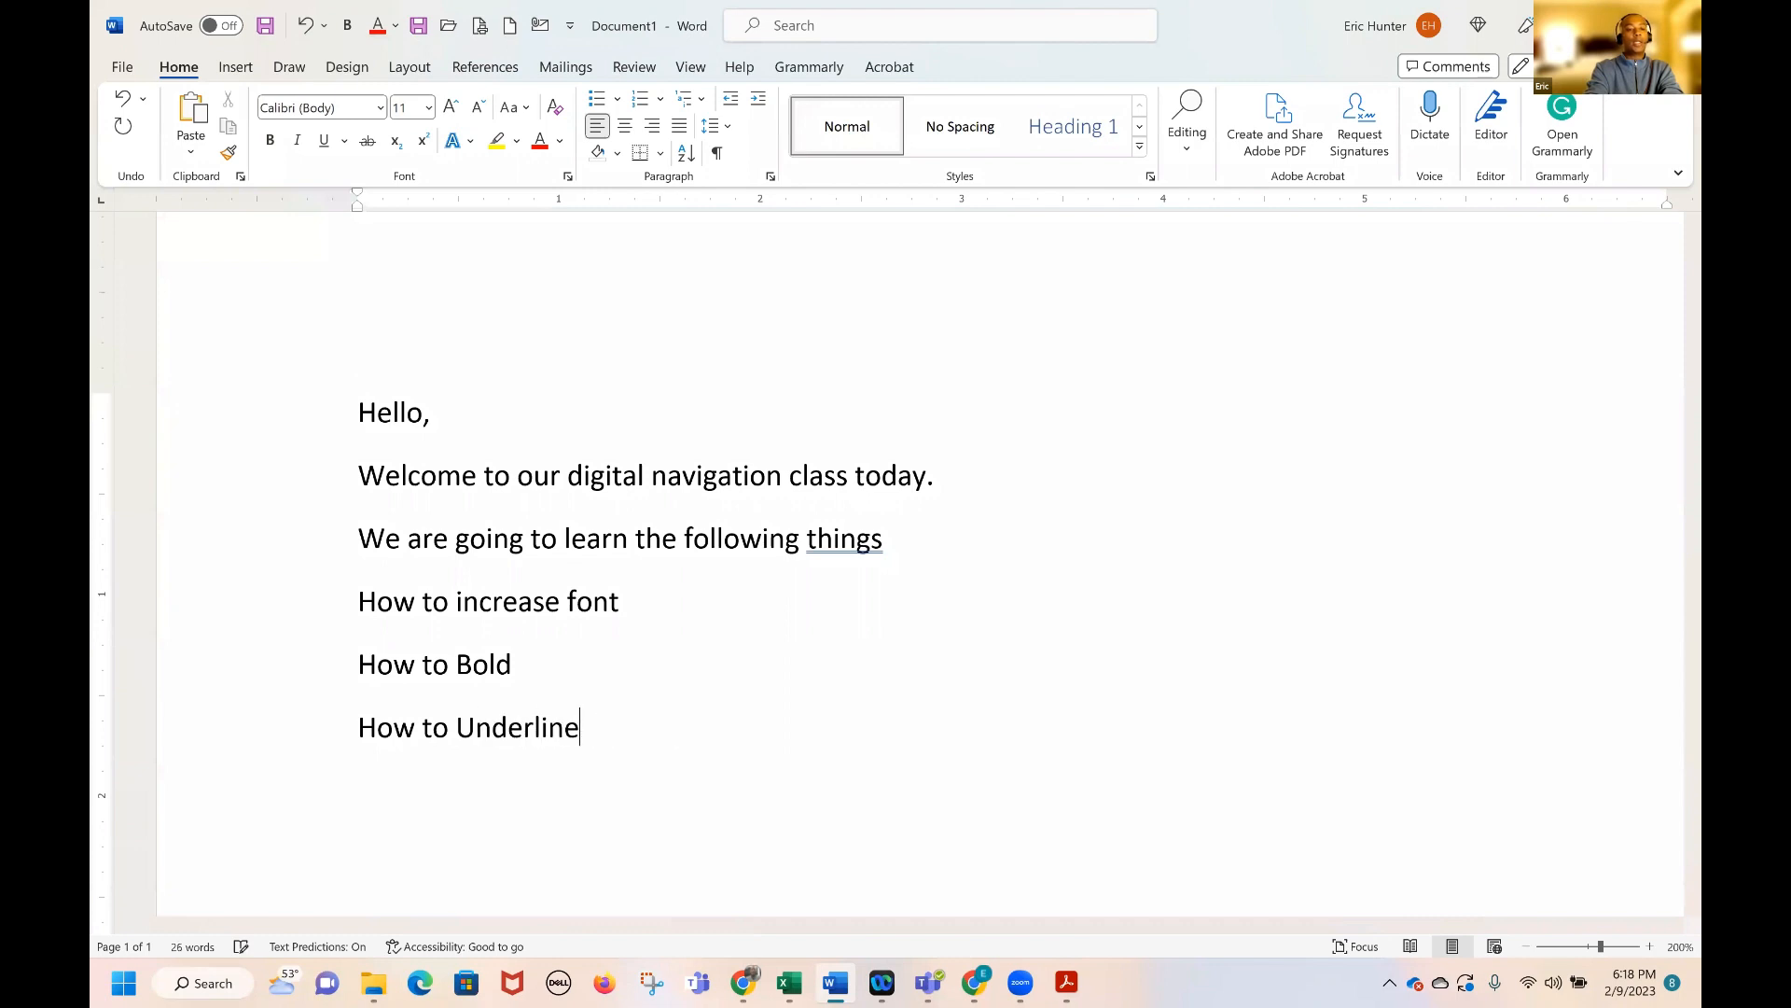
# Add "How to change the font and color" as the last topic line
pyautogui.press('Return')
pyautogui.write('How t')
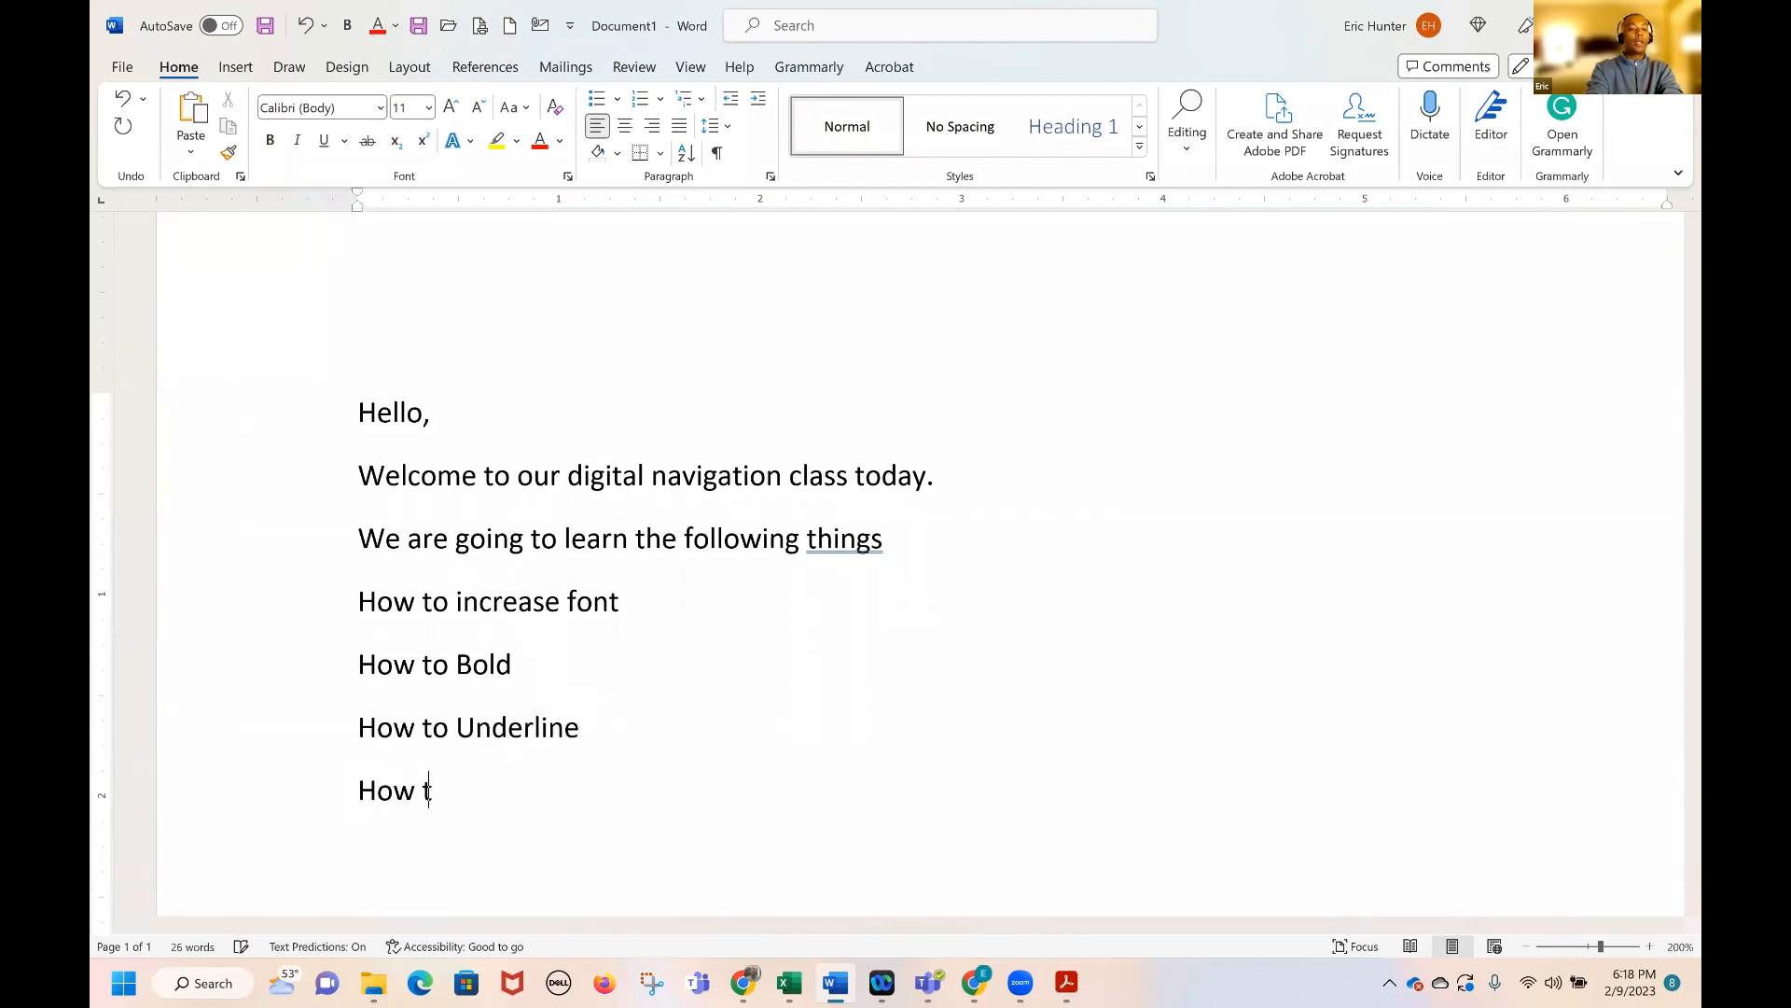
pyautogui.write('o change the ')
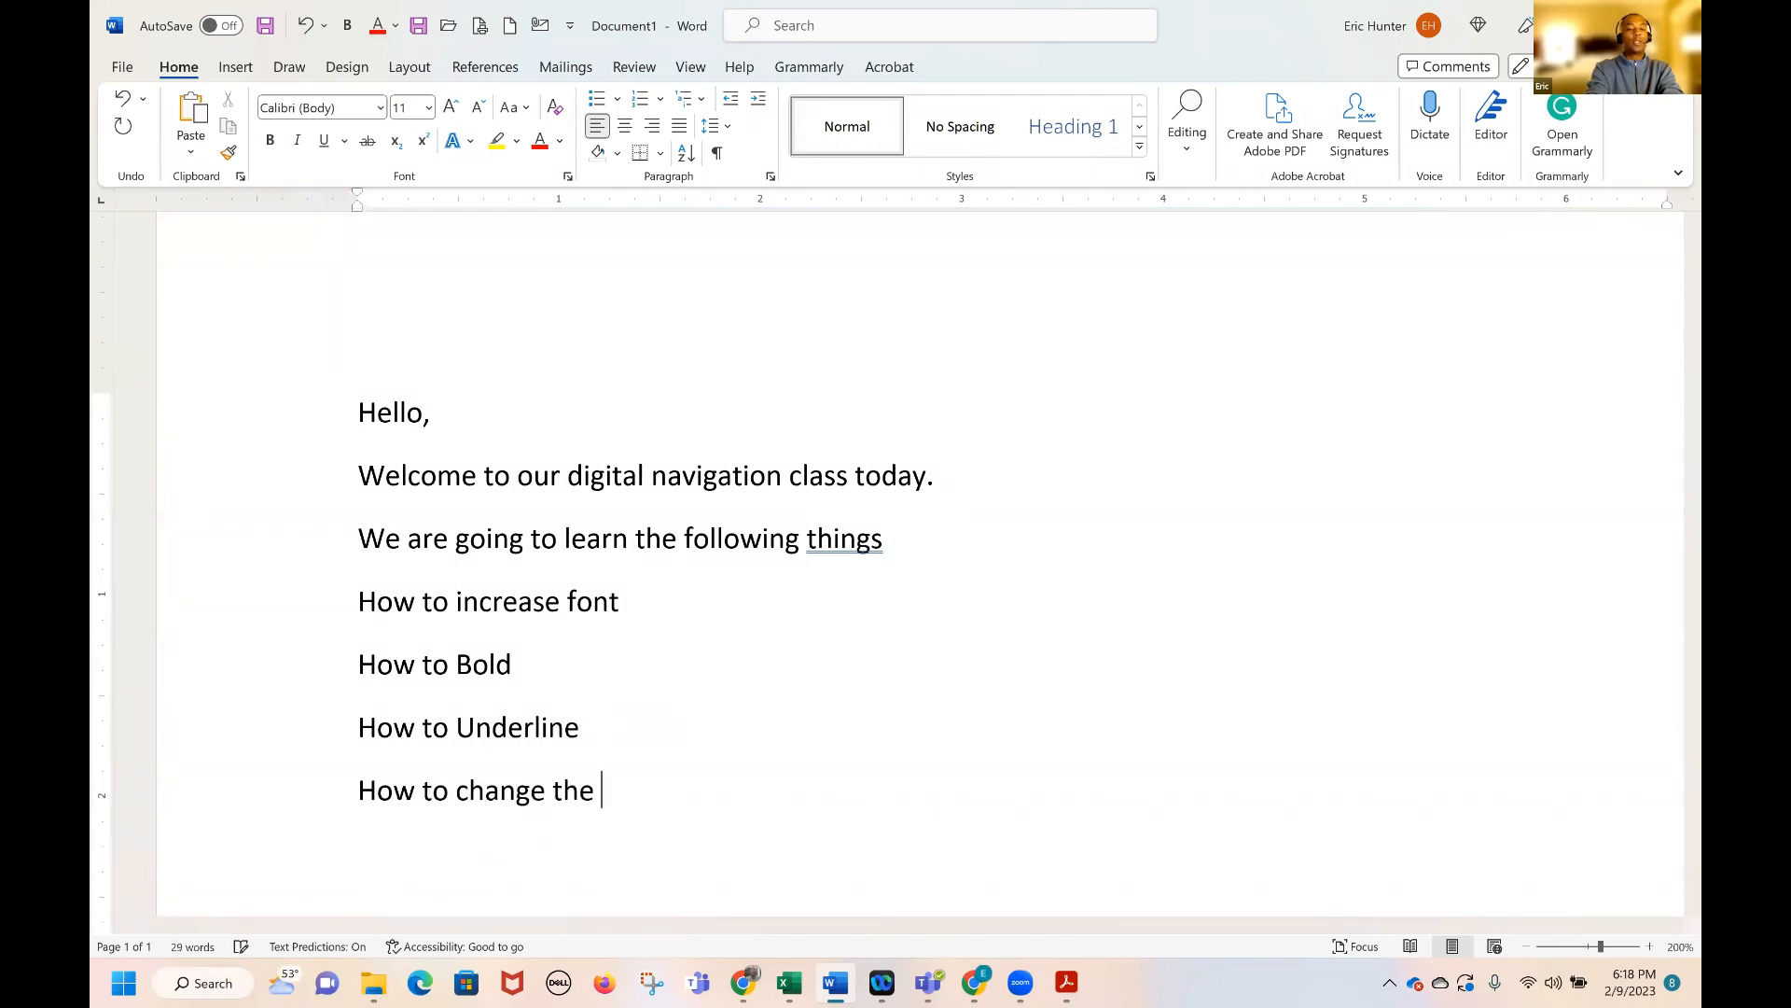
pyautogui.write('font')
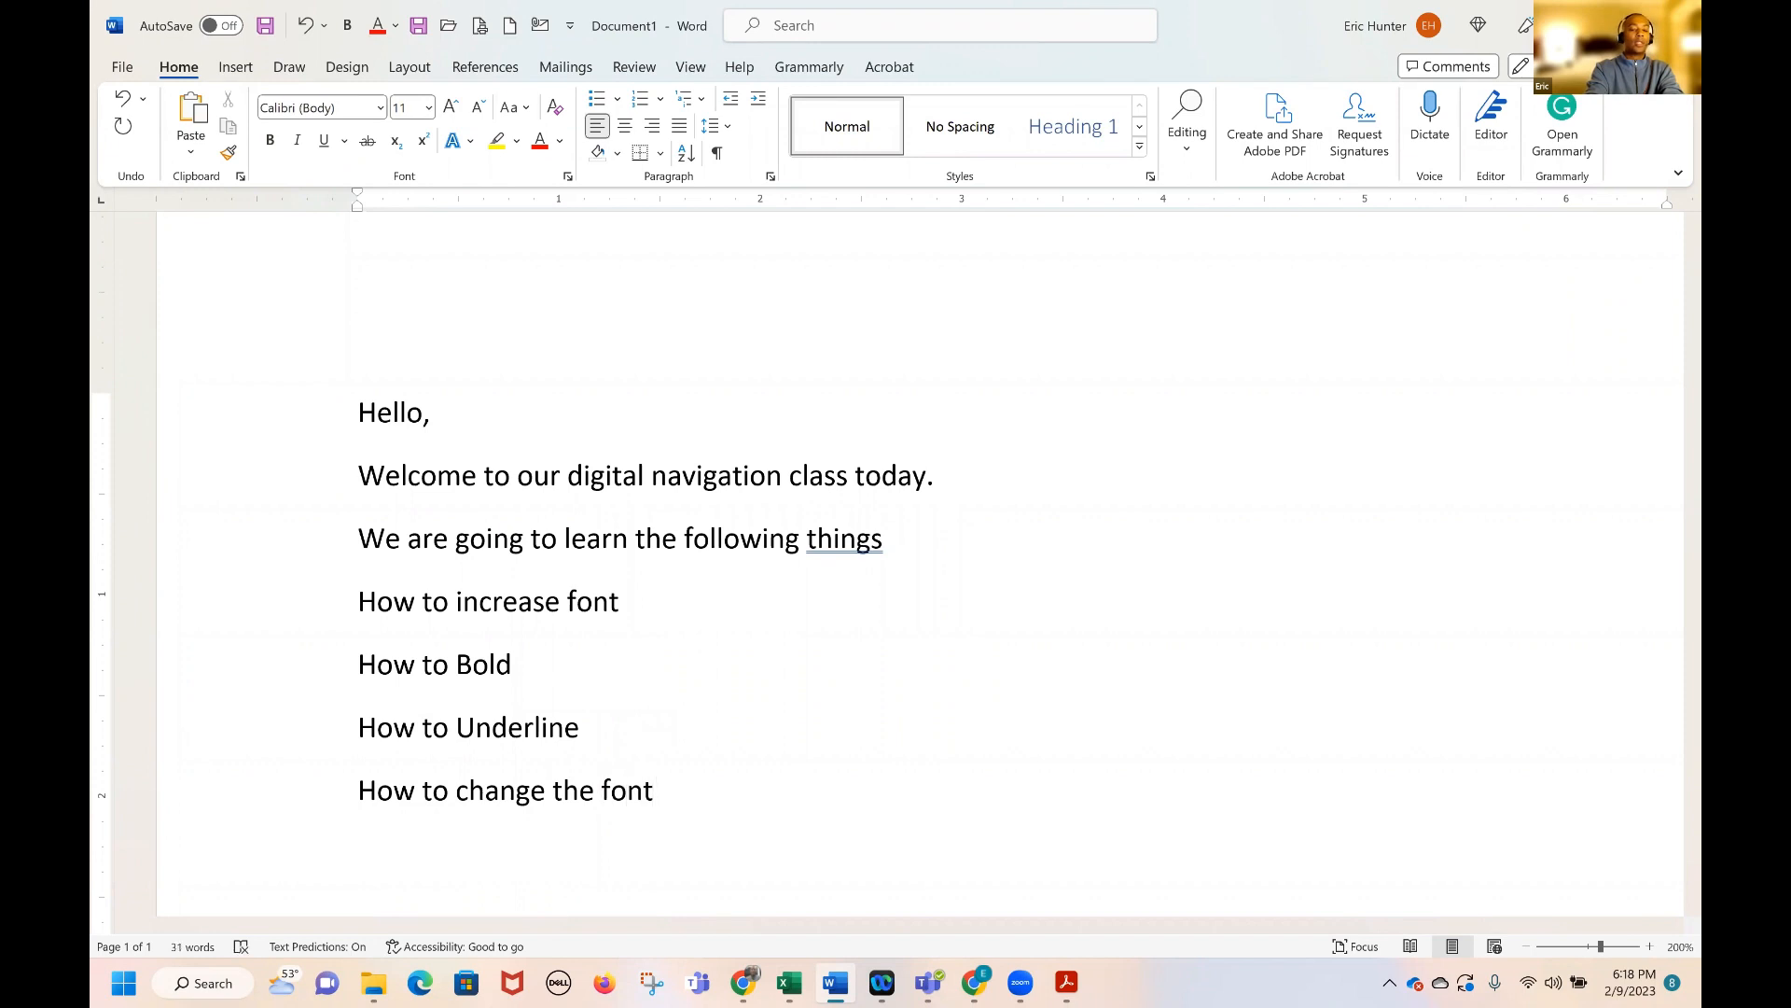
pyautogui.write(' and color')
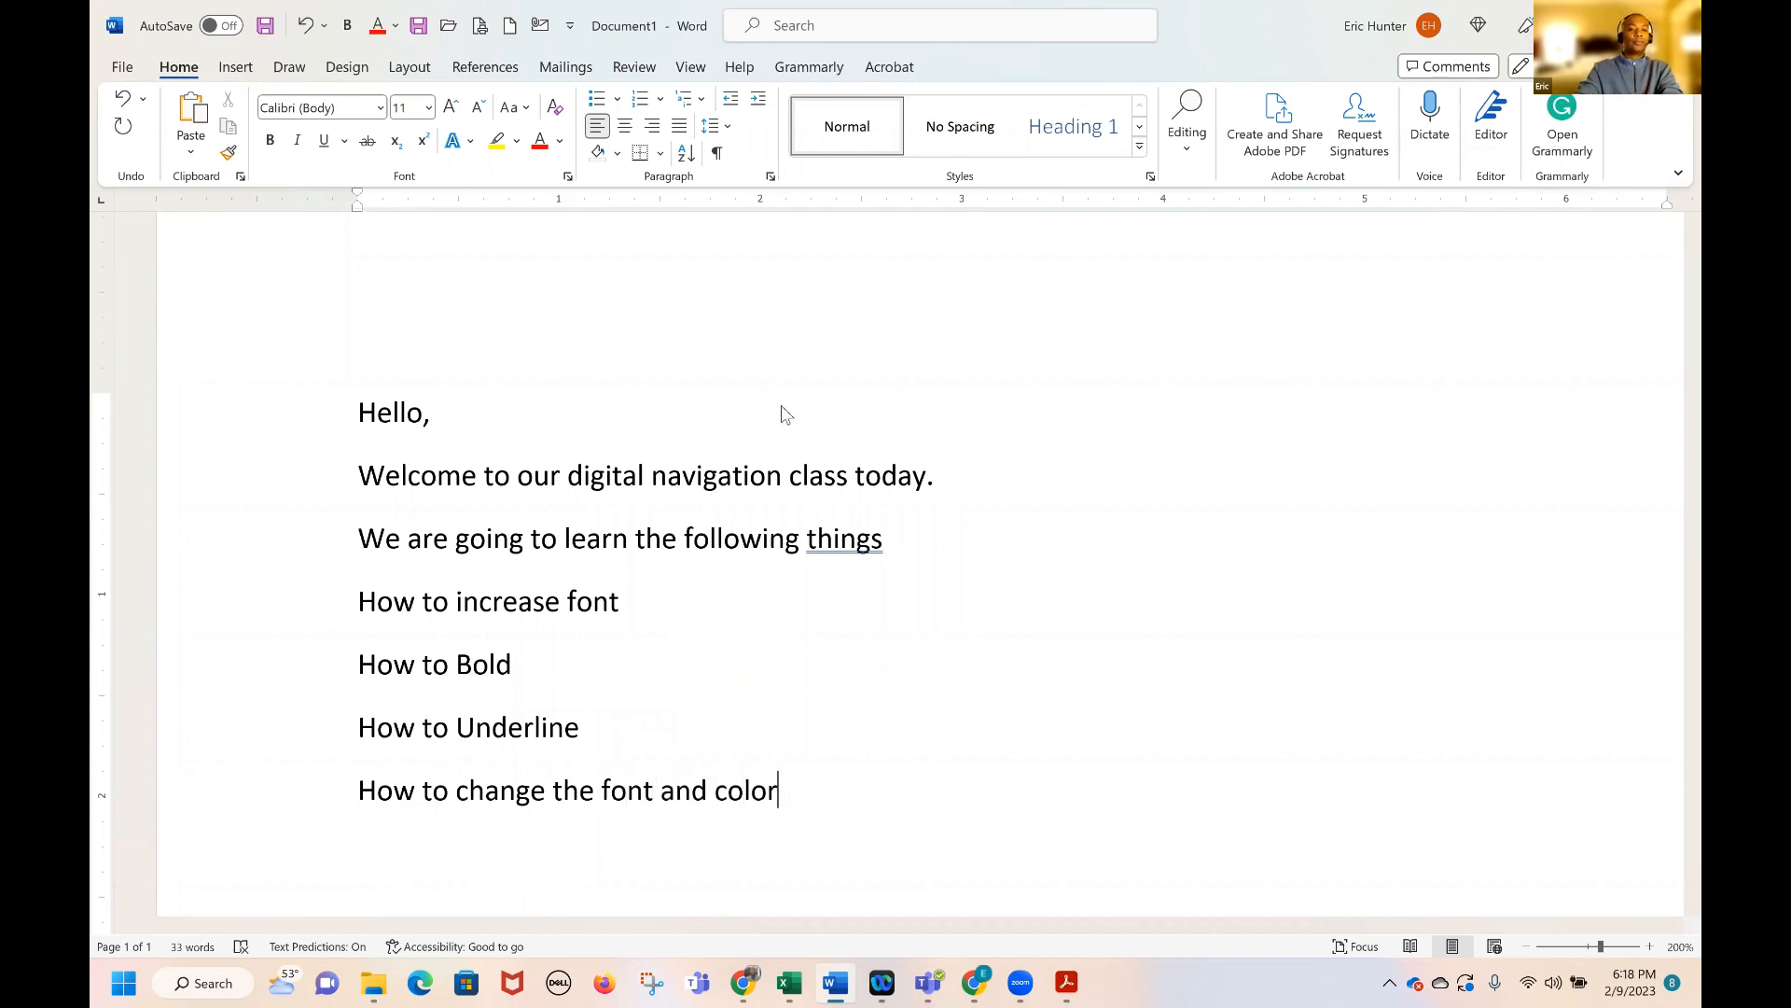
# Insert the heading "Welcome!" above "Hello," with an empty paragraph between them
pyautogui.click(359, 415)
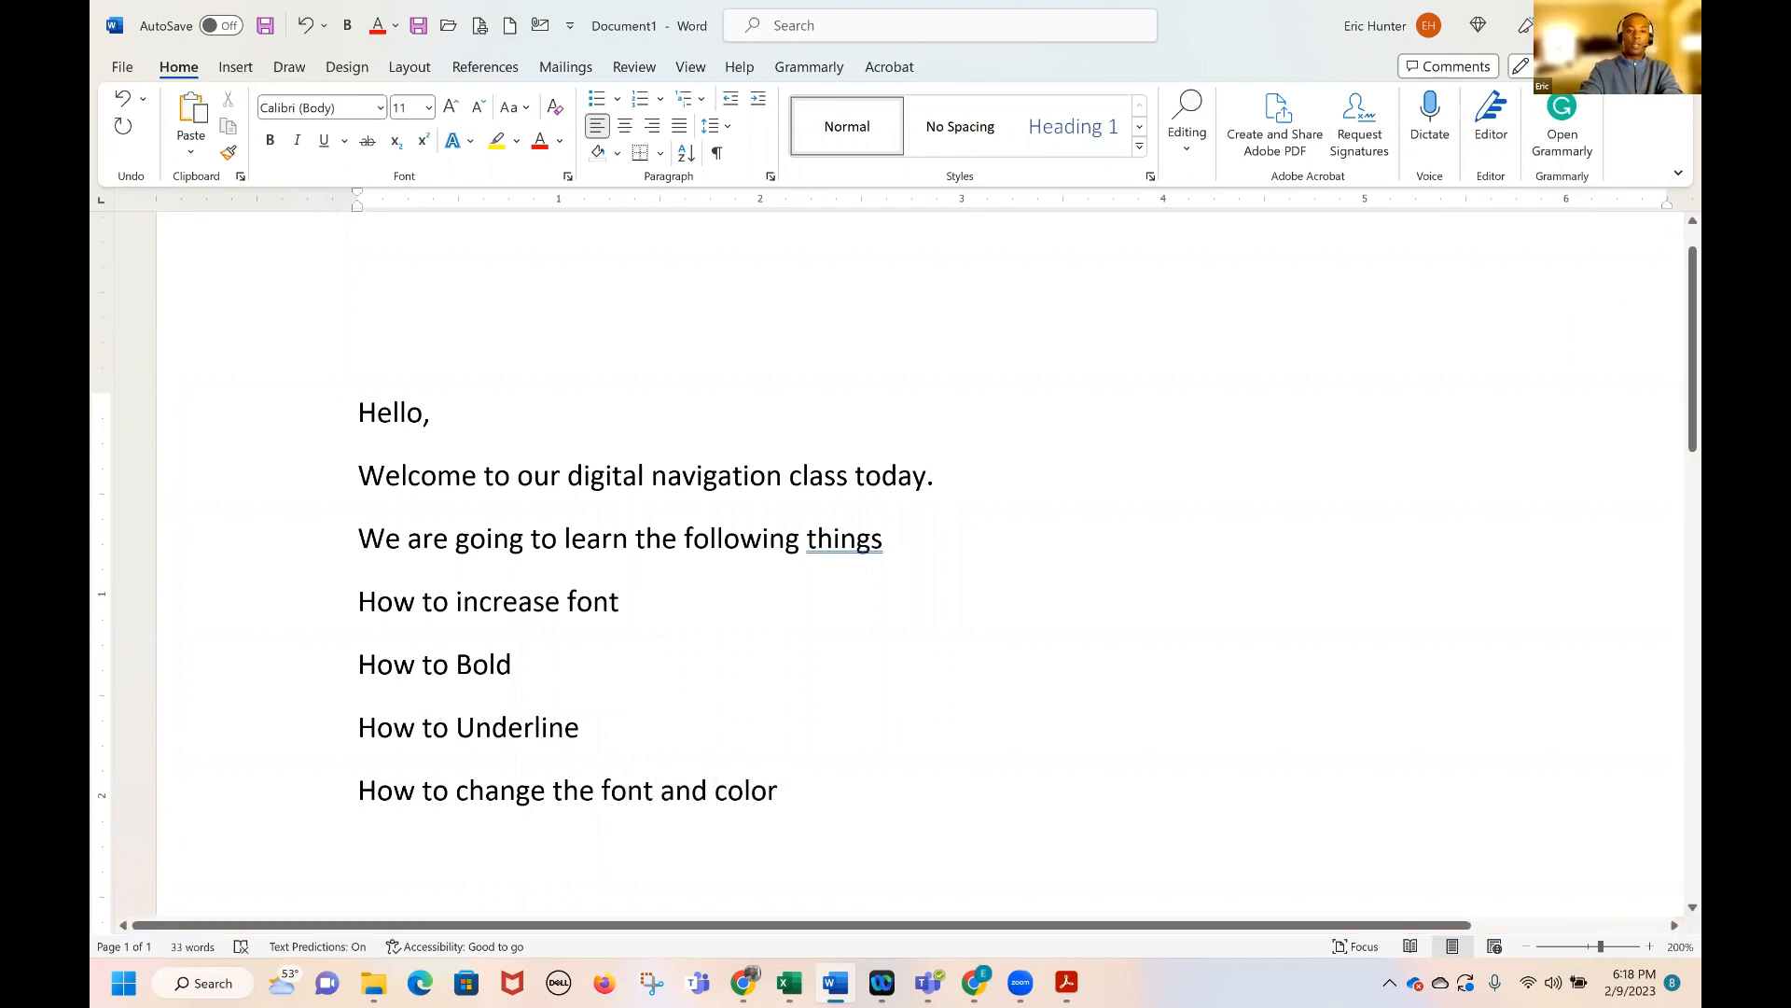
pyautogui.press('Return')
pyautogui.press('Return')
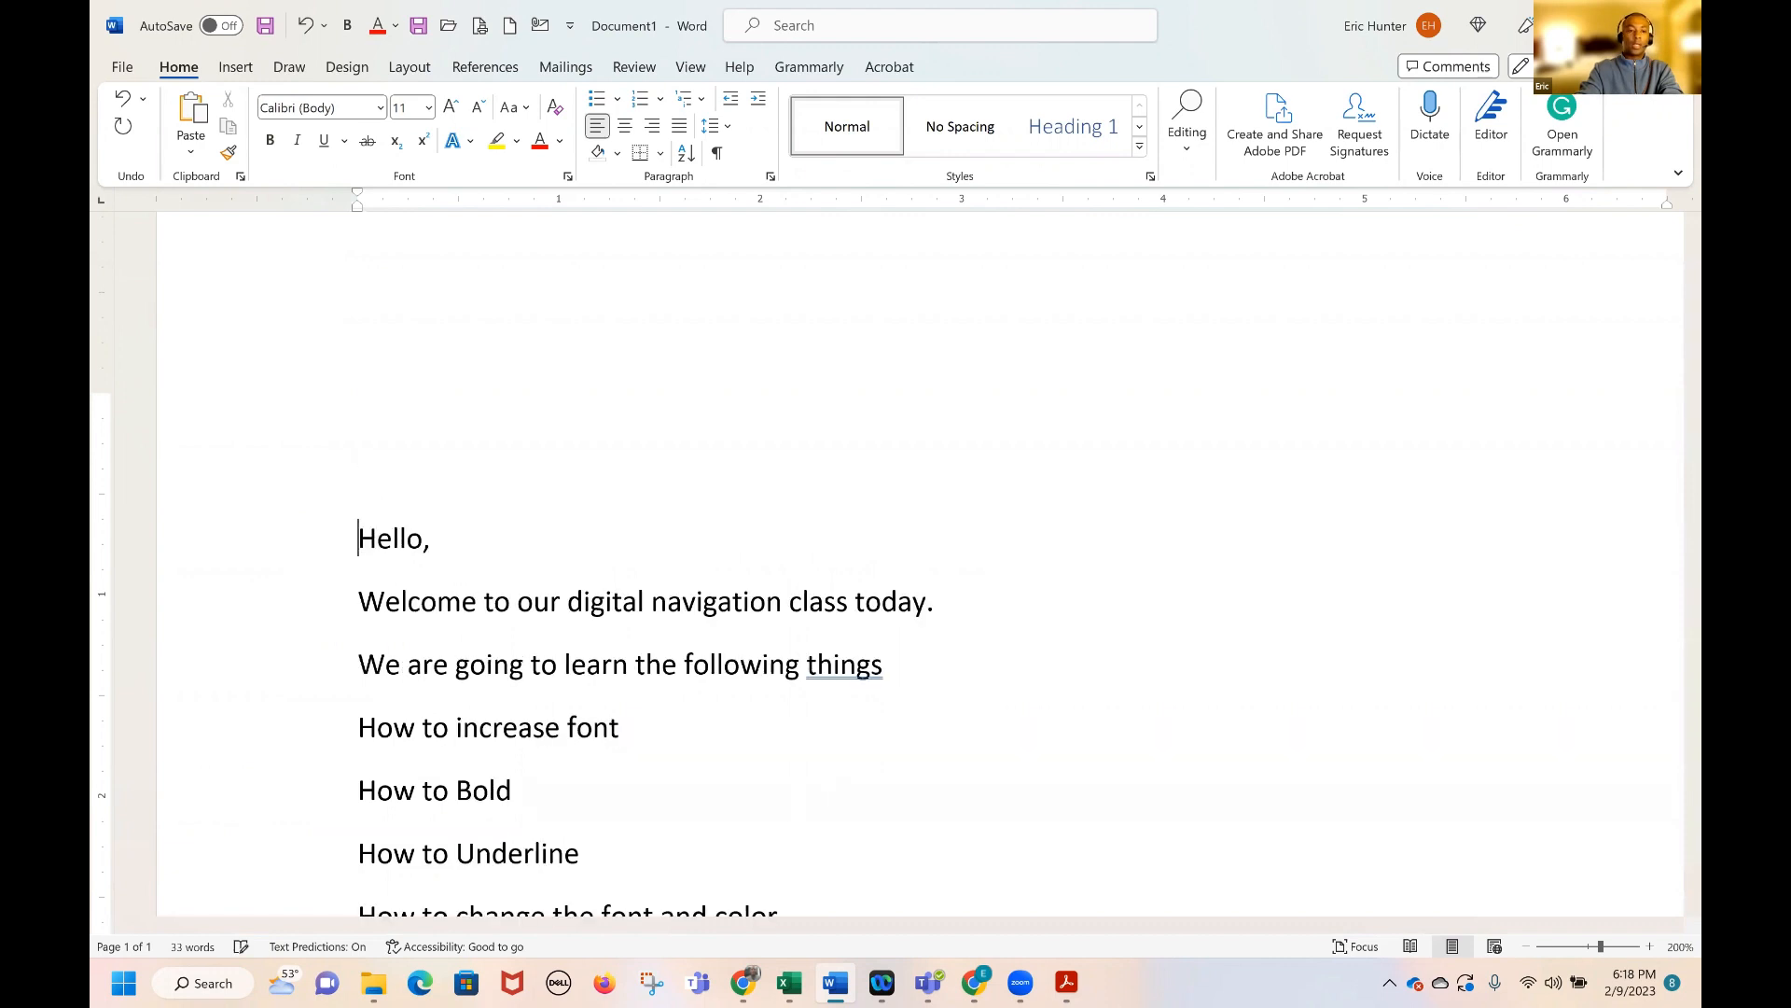
pyautogui.press('Up')
pyautogui.press('Up')
pyautogui.write('Welcom')
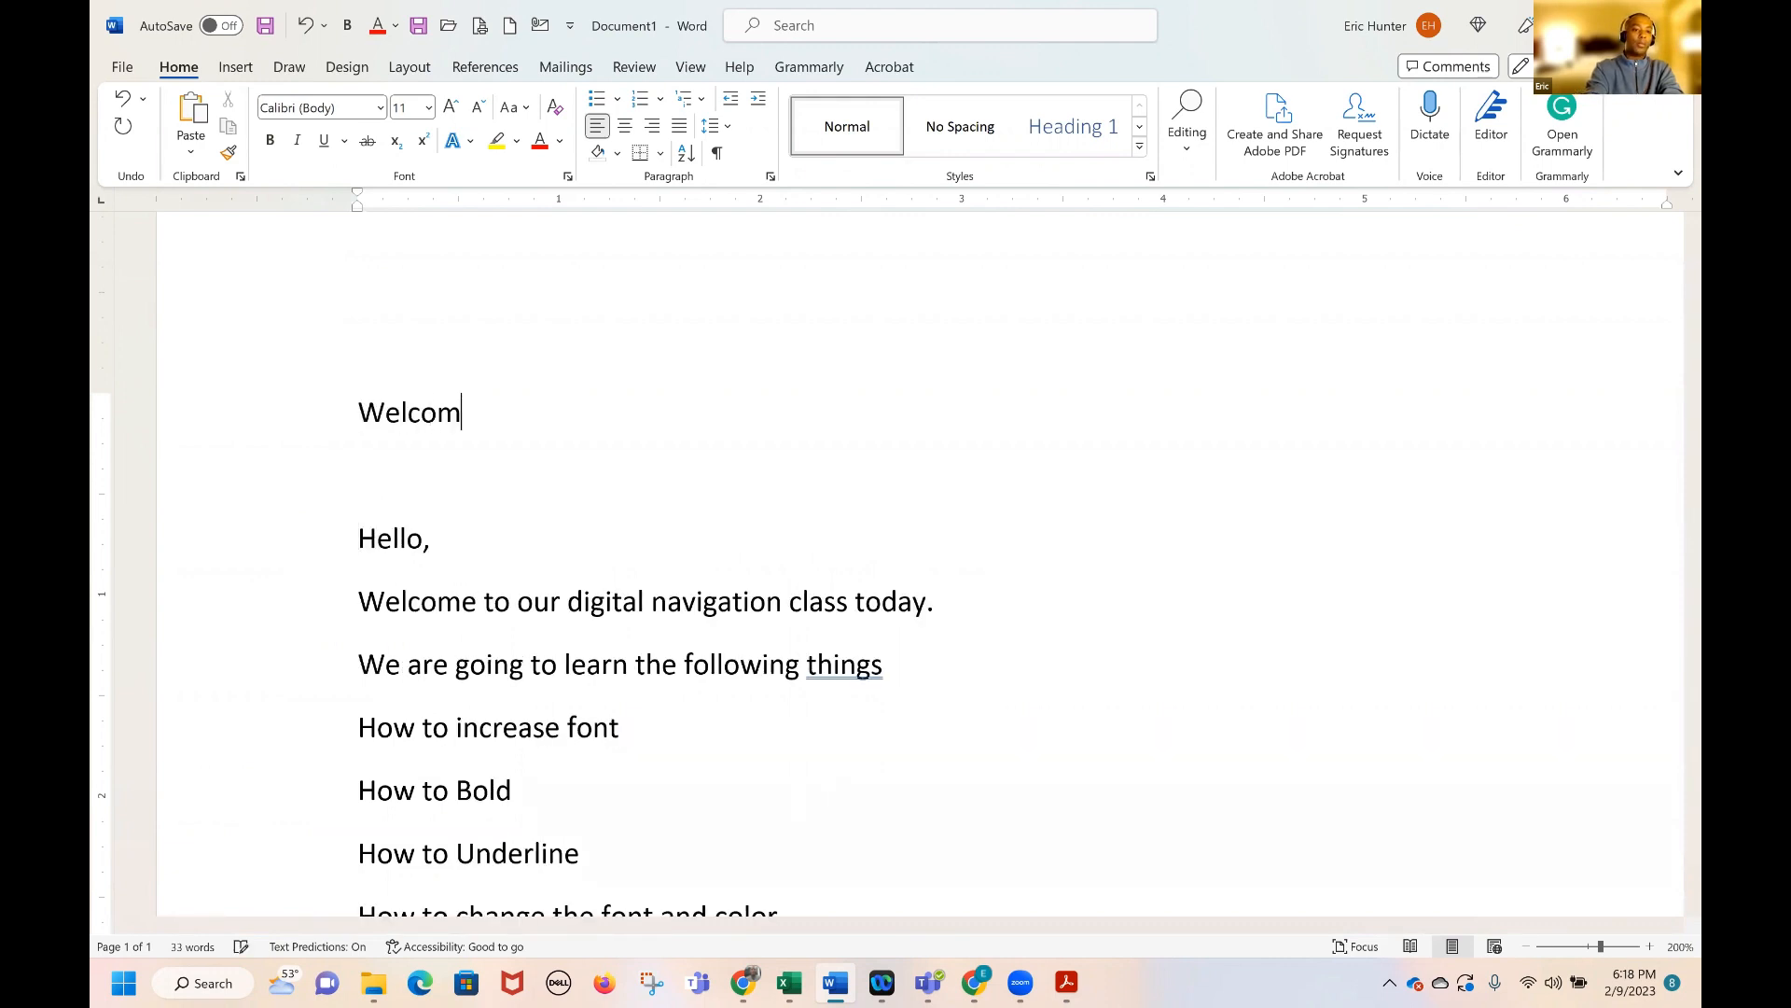
pyautogui.write('e!')
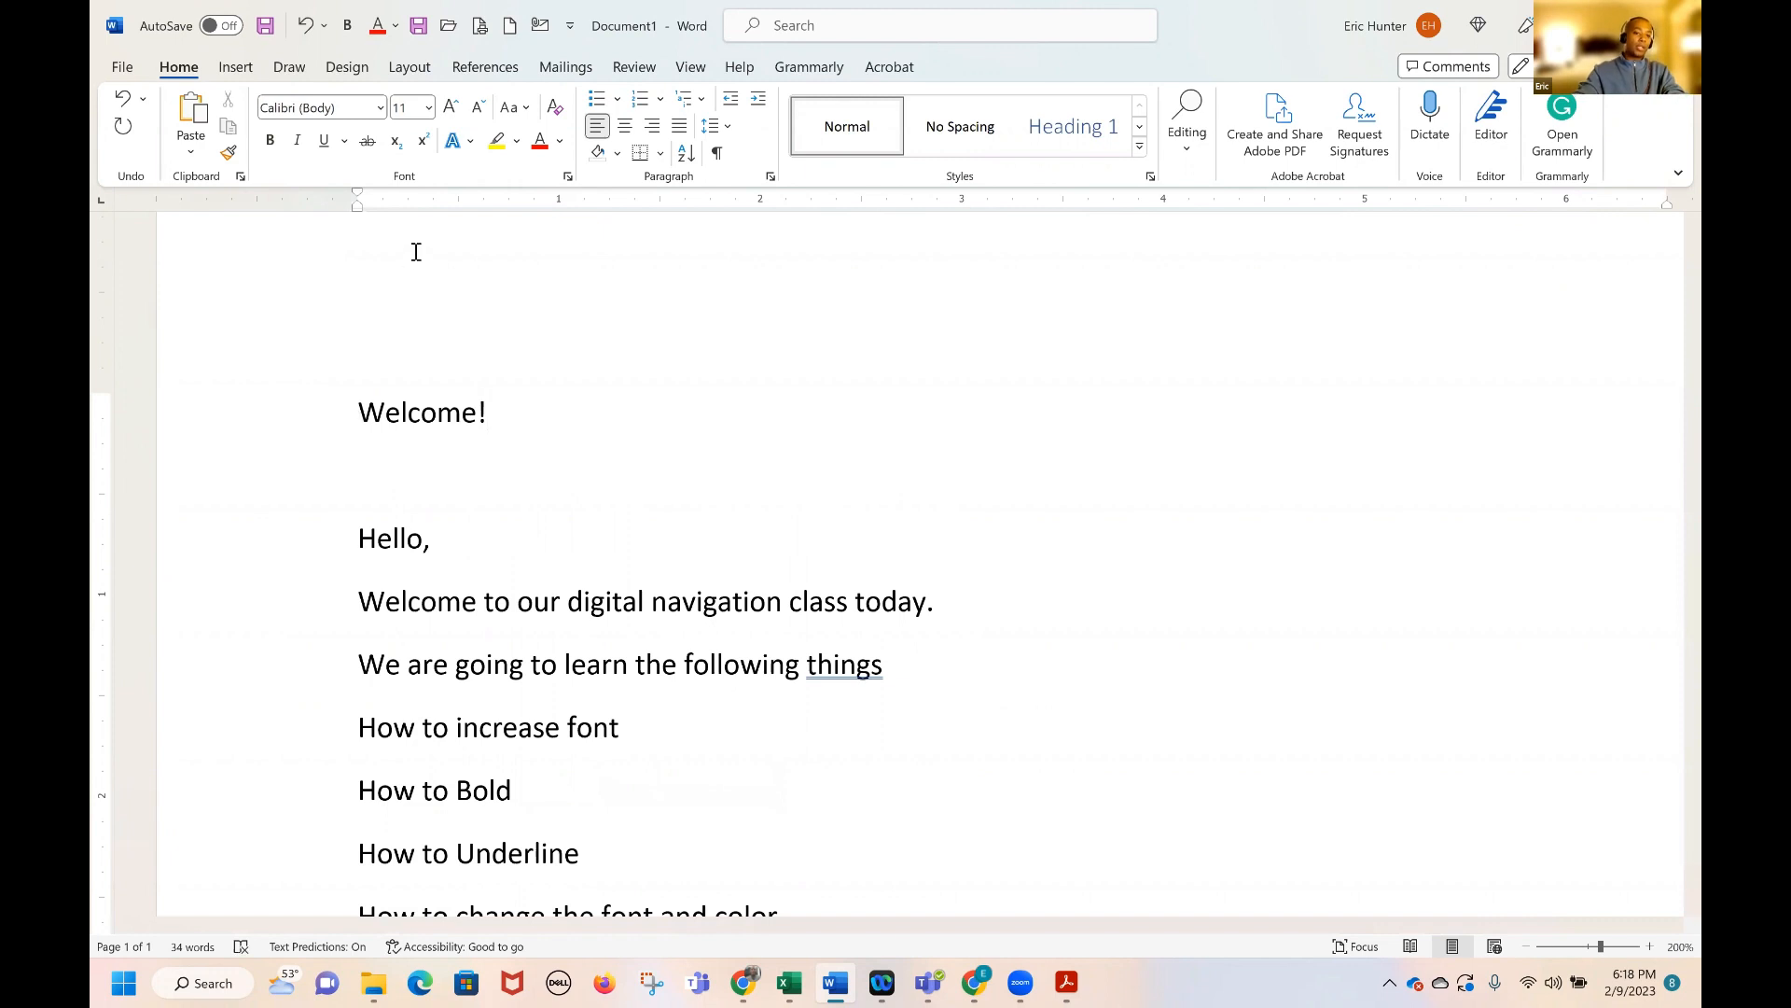
# Select the "Welcome!" heading and zoom the document in to 350%
pyautogui.scroll(-2, 647, 640)
pyautogui.scroll(1, 652, 637)
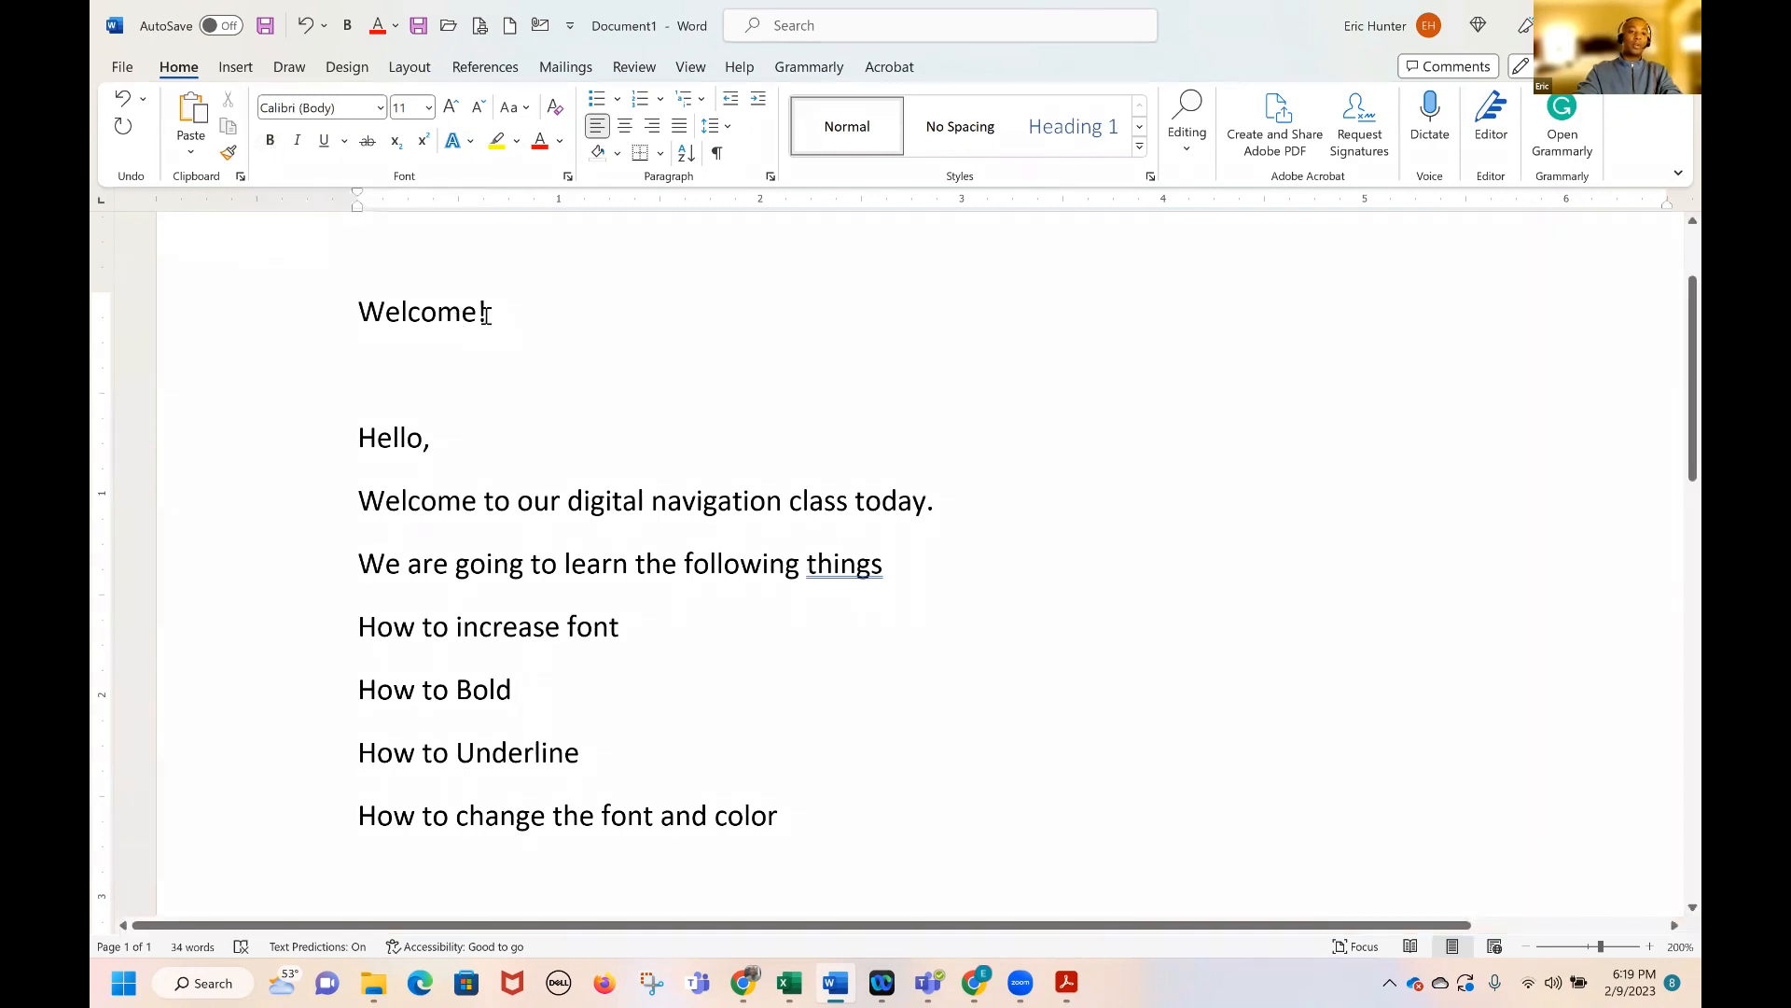
pyautogui.moveTo(479, 313); pyautogui.dragTo(407, 306)
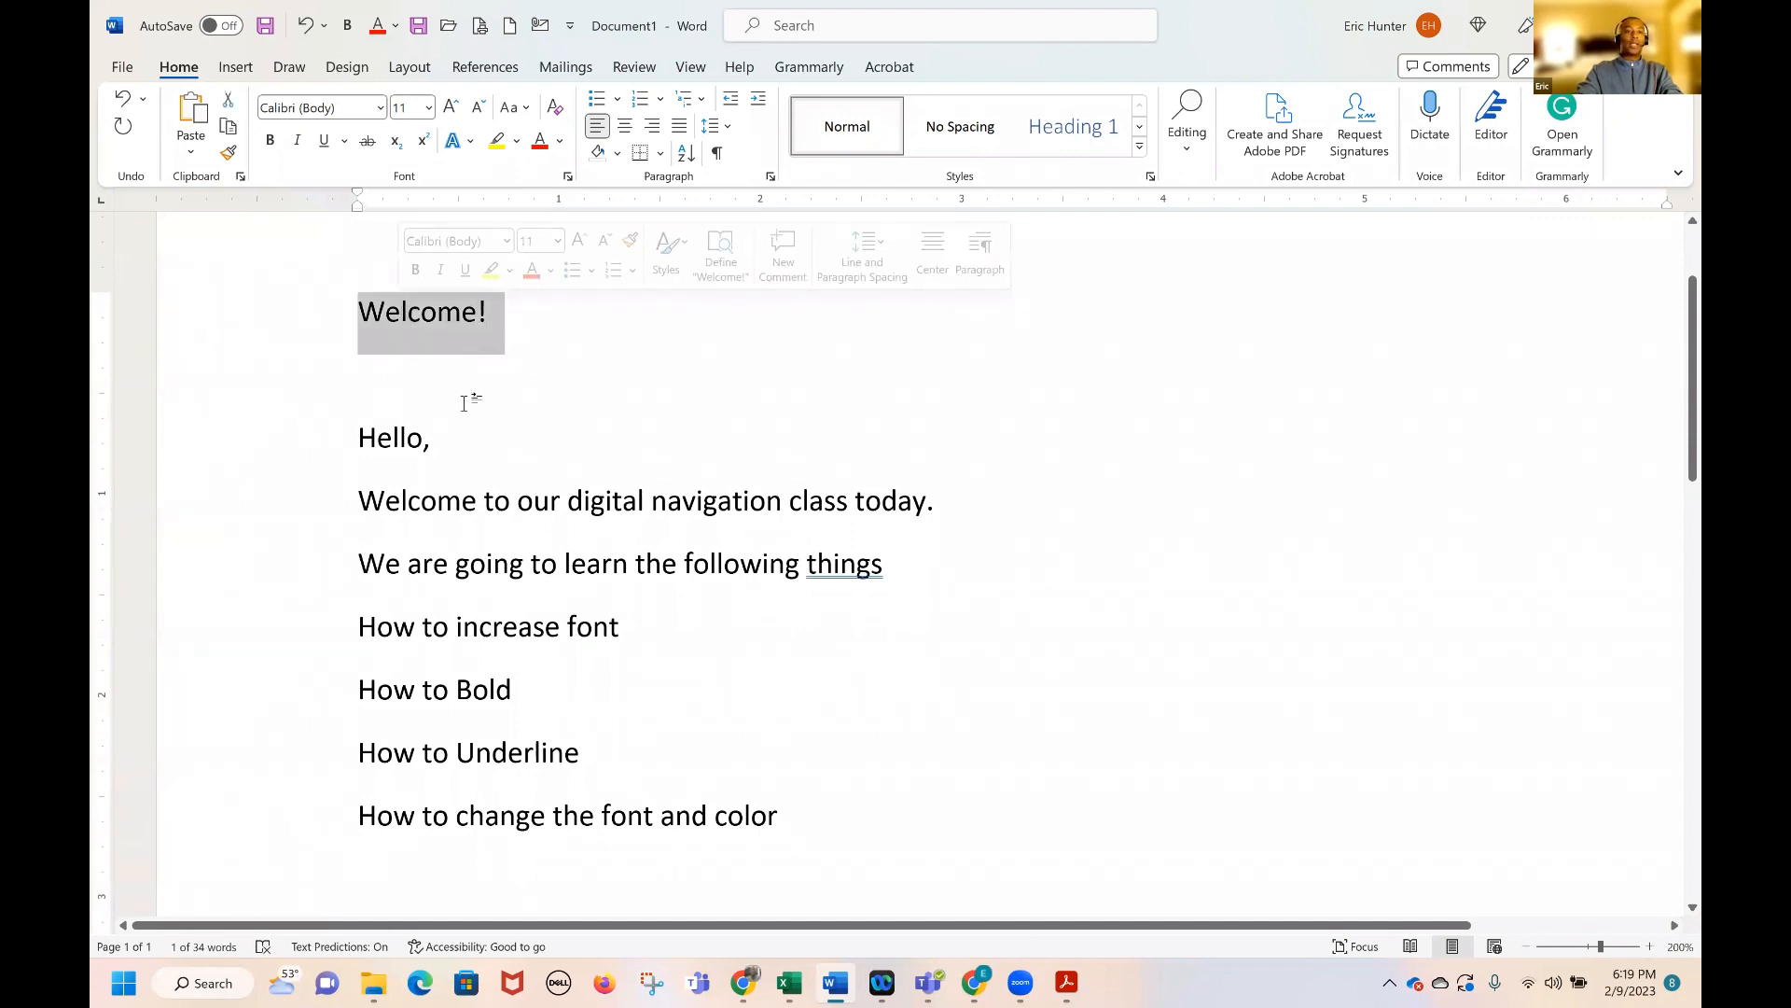
pyautogui.scroll(6, 502, 347)
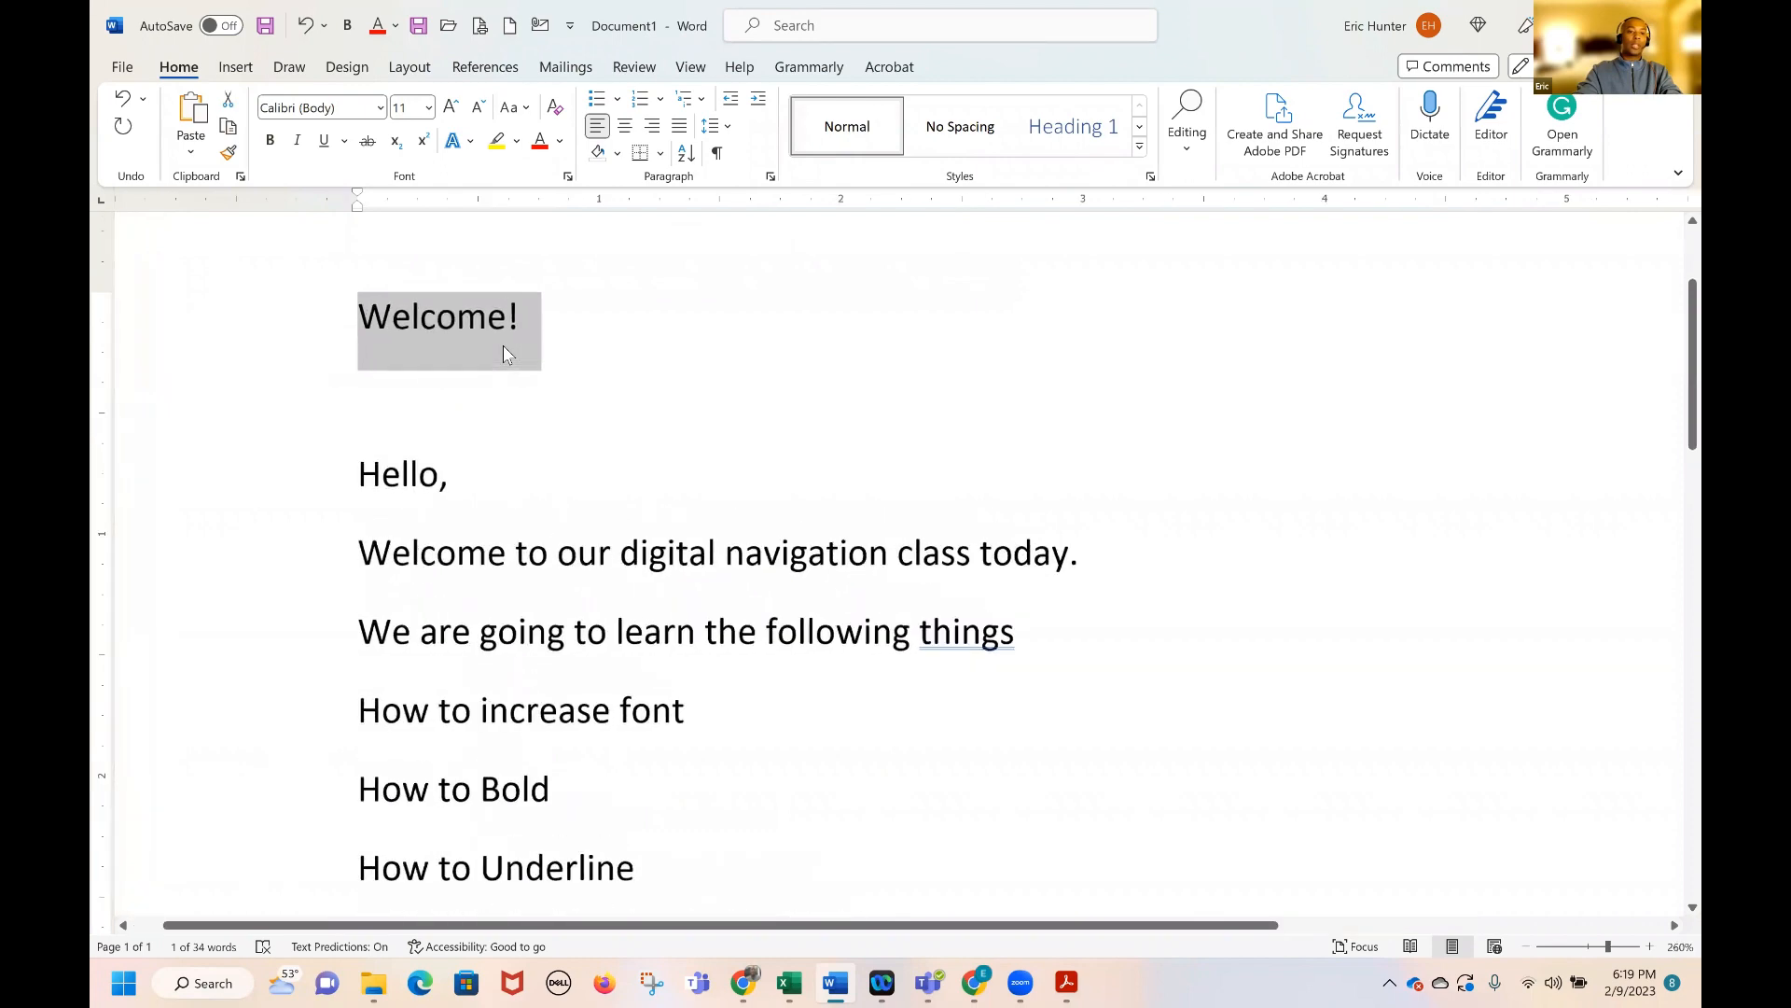
pyautogui.scroll(9, 502, 345)
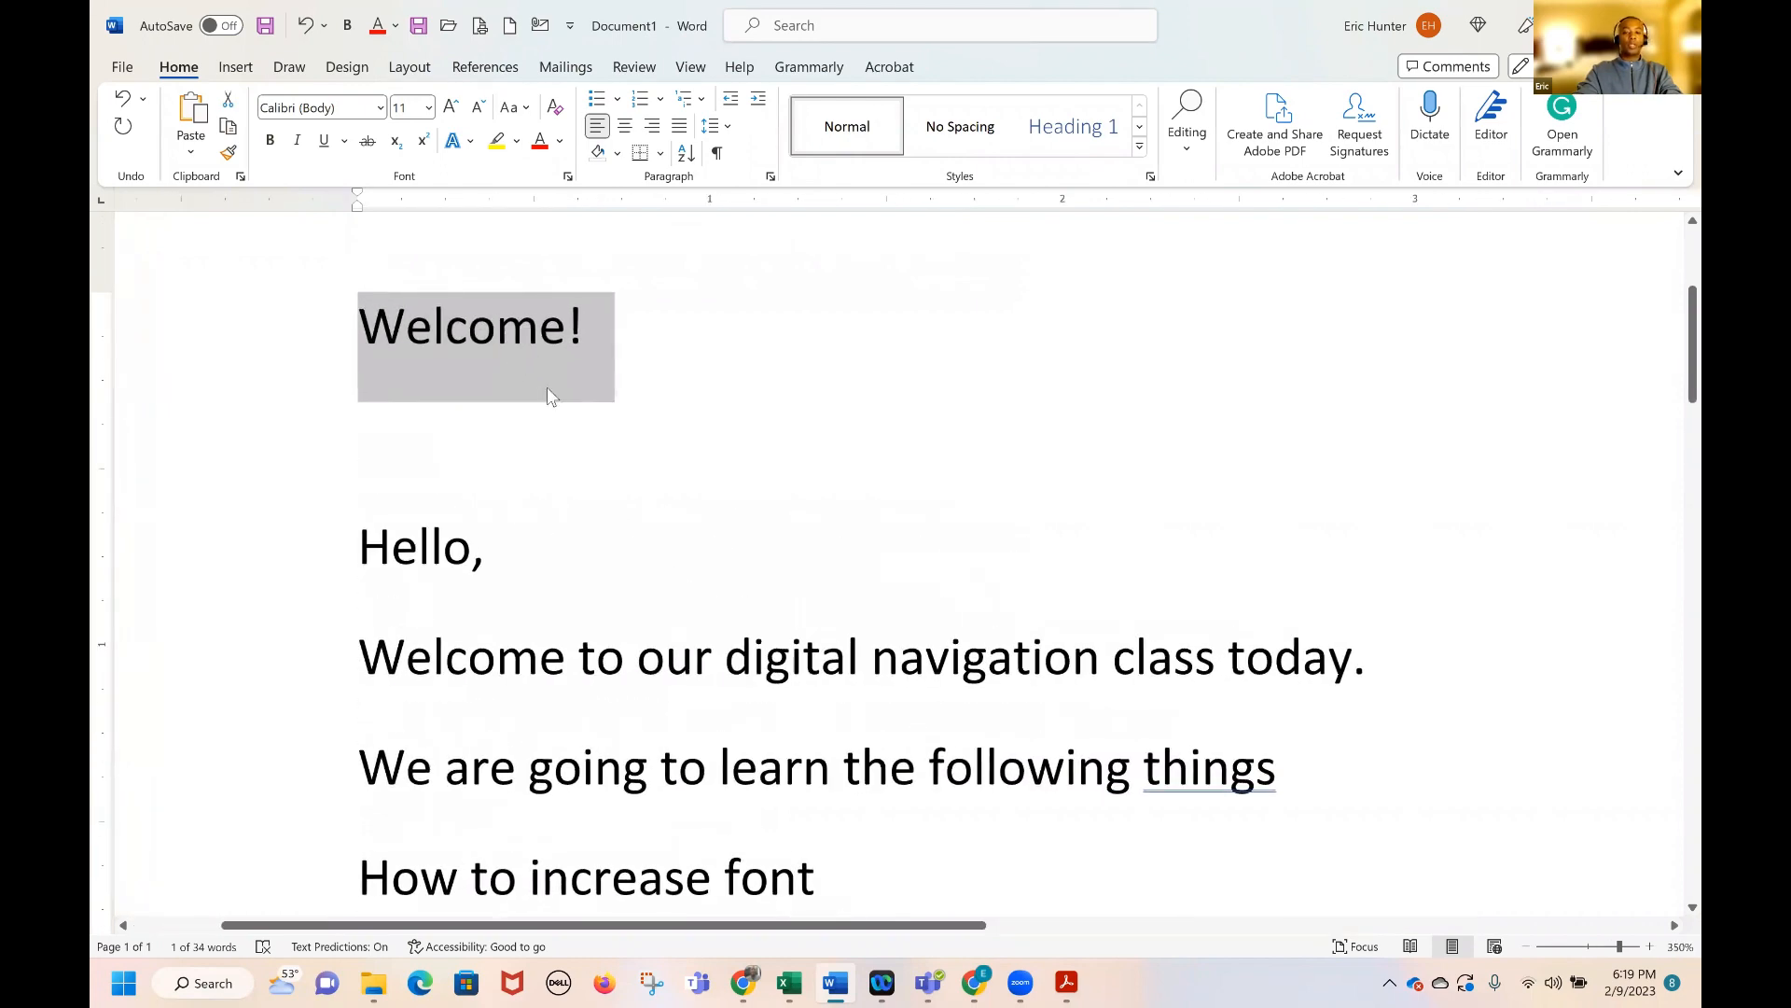
# Try different selections in the "Welcome!" heading: the whole line, the single word, and only "come"
pyautogui.click(504, 388)
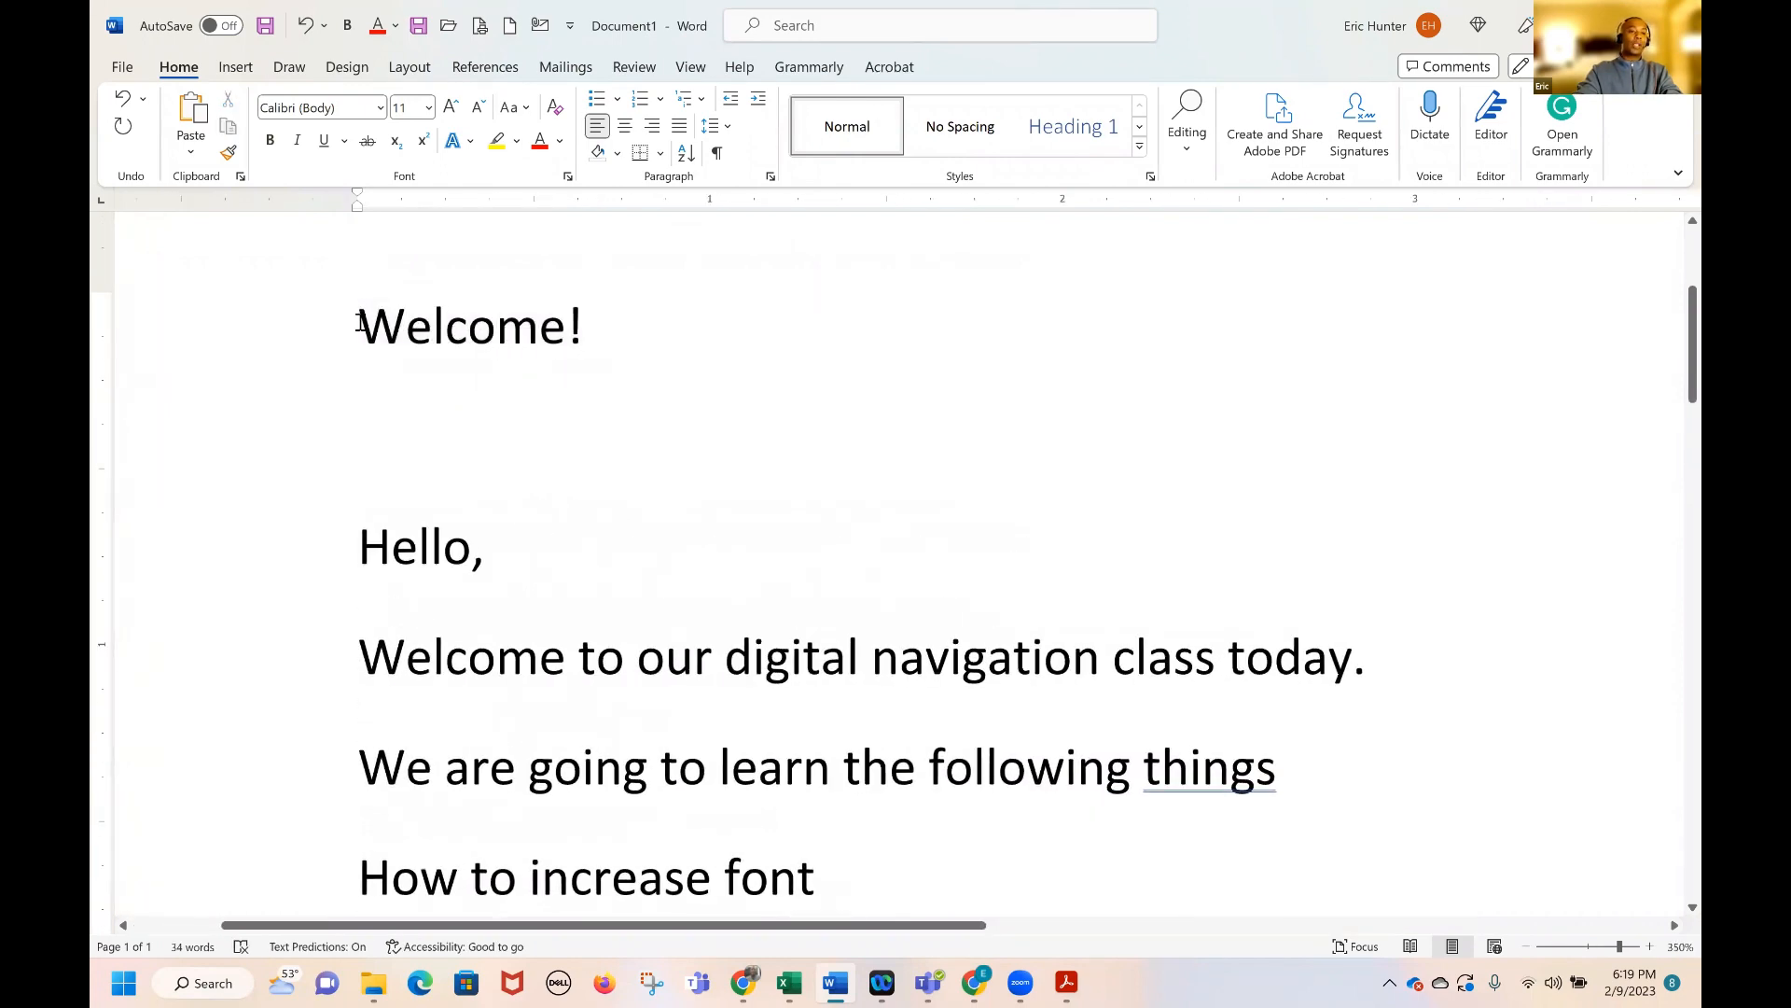
pyautogui.moveTo(360, 327); pyautogui.dragTo(608, 325)
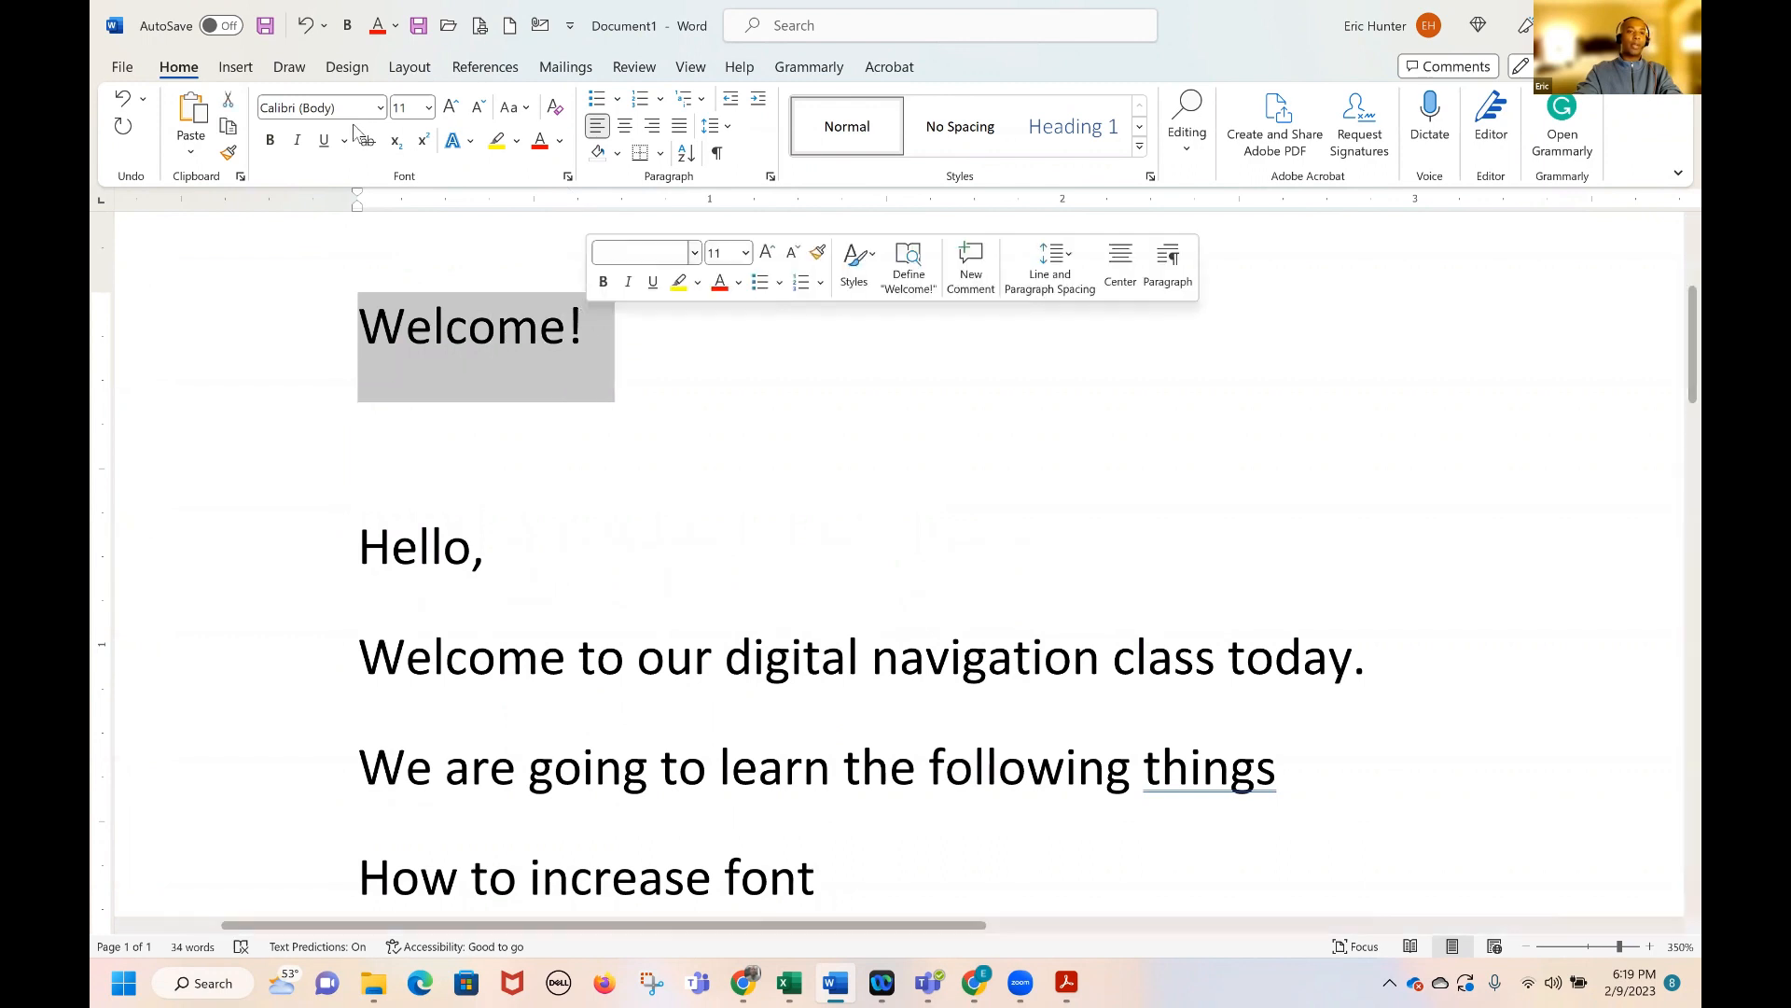
pyautogui.click(564, 340)
pyautogui.doubleClick(477, 334)
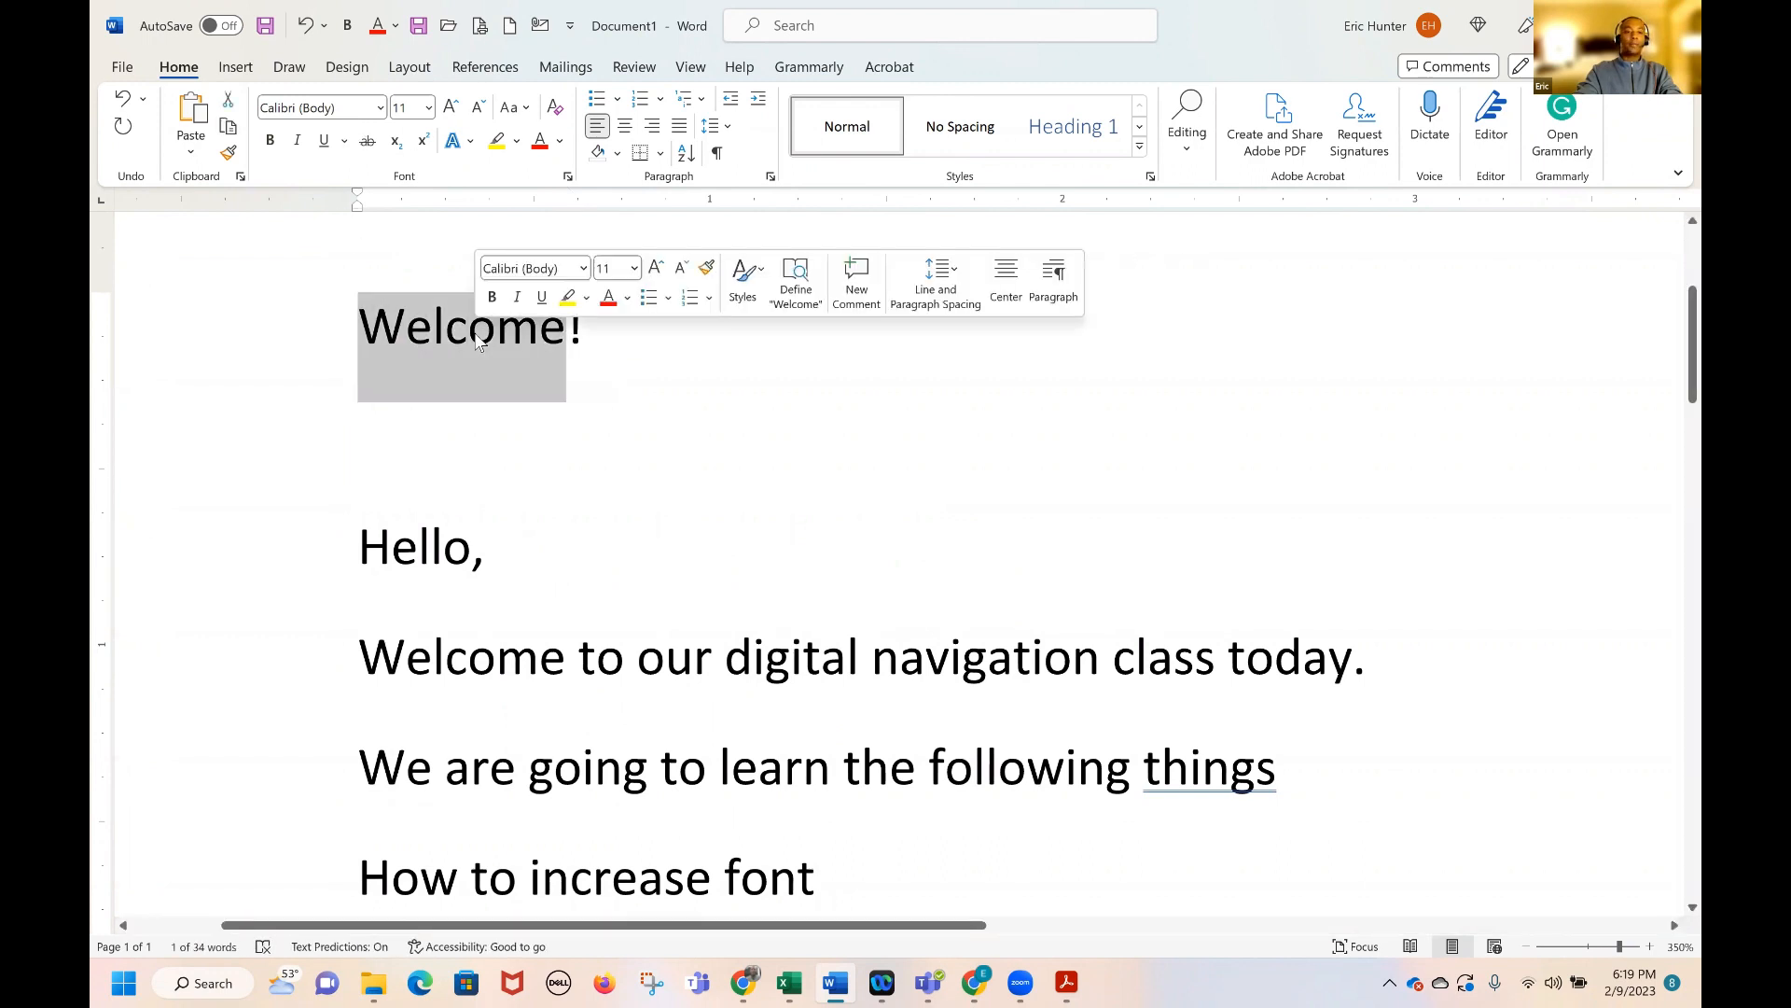
pyautogui.click(494, 337)
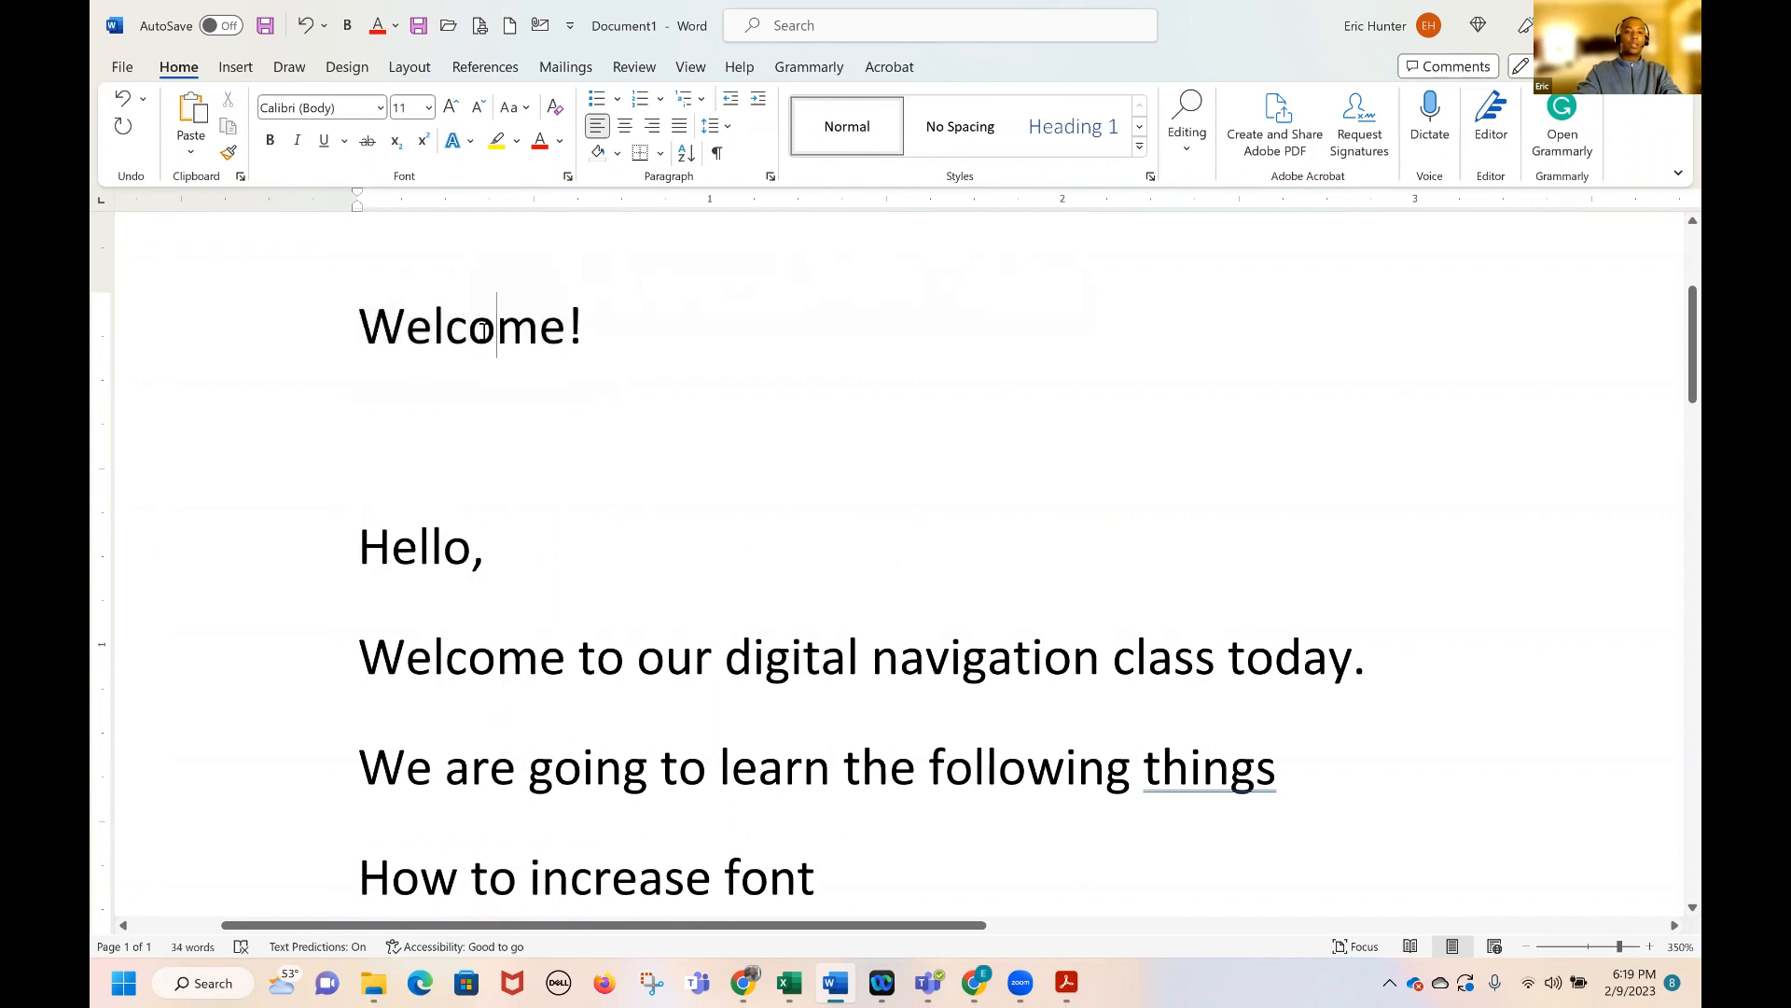
pyautogui.doubleClick(481, 334)
pyautogui.click(495, 336)
pyautogui.moveTo(565, 333); pyautogui.dragTo(446, 334)
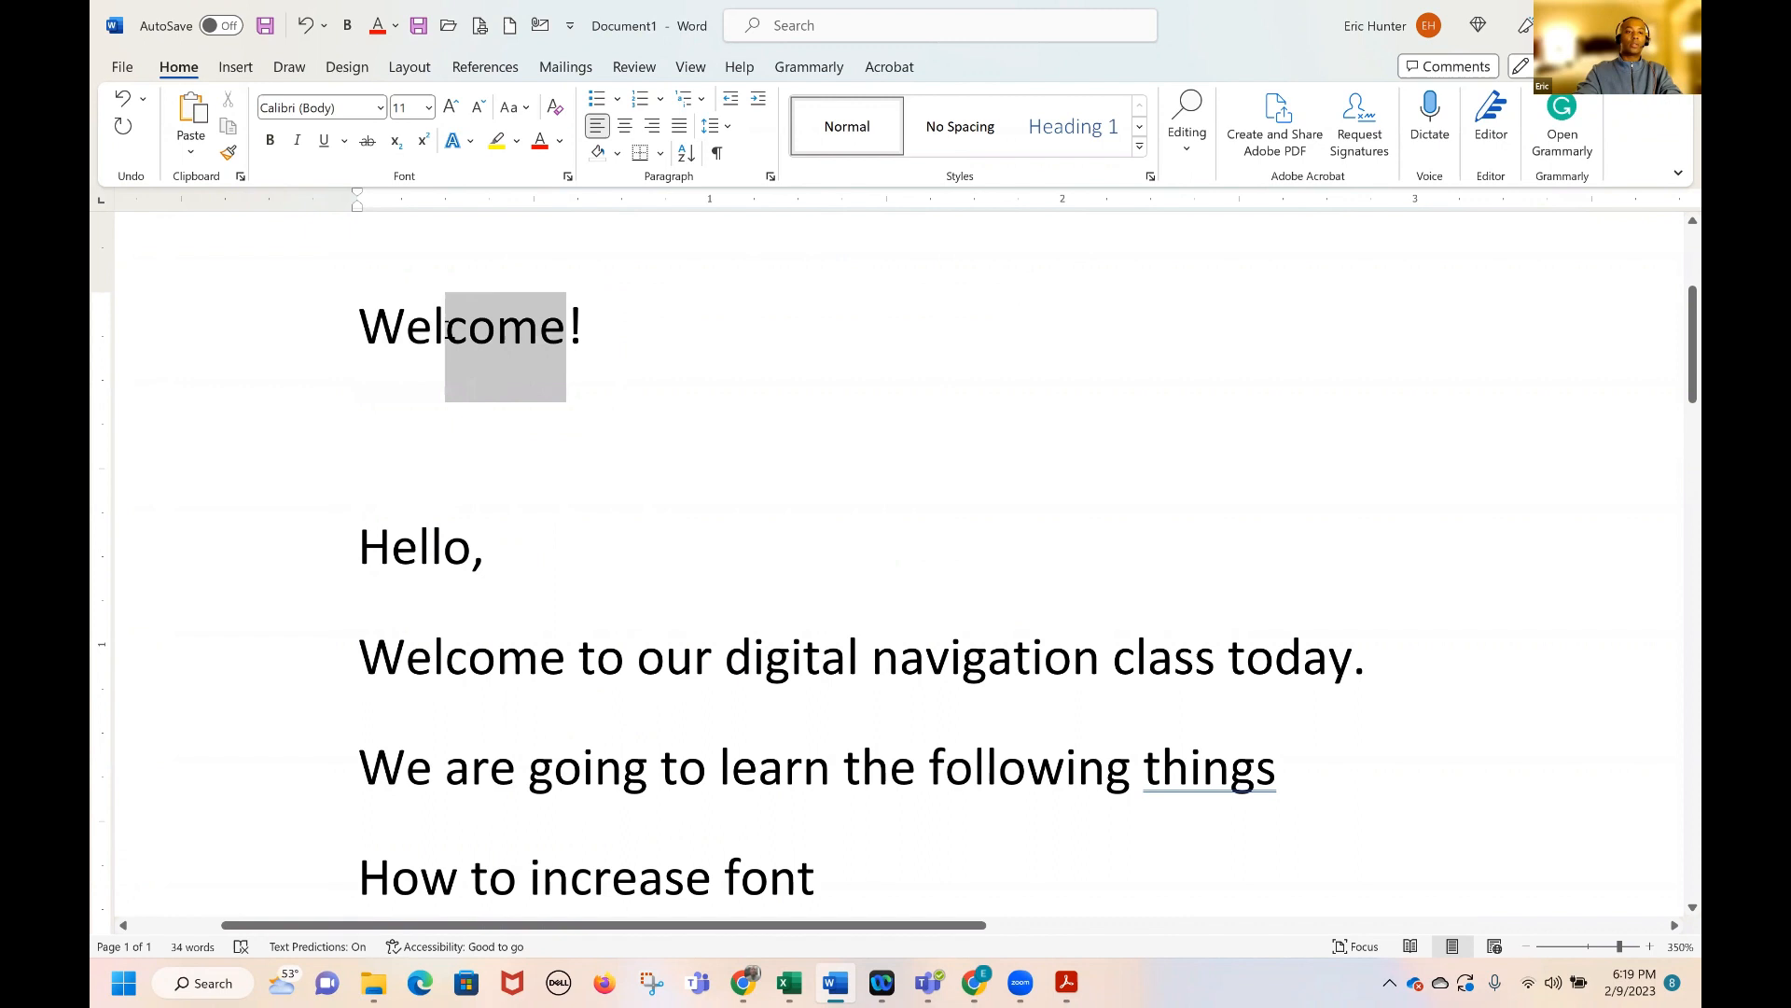
pyautogui.click(497, 334)
# Format the word "Welcome" in the heading as bold and italic, leaving out the exclamation mark
pyautogui.moveTo(565, 329); pyautogui.dragTo(381, 333)
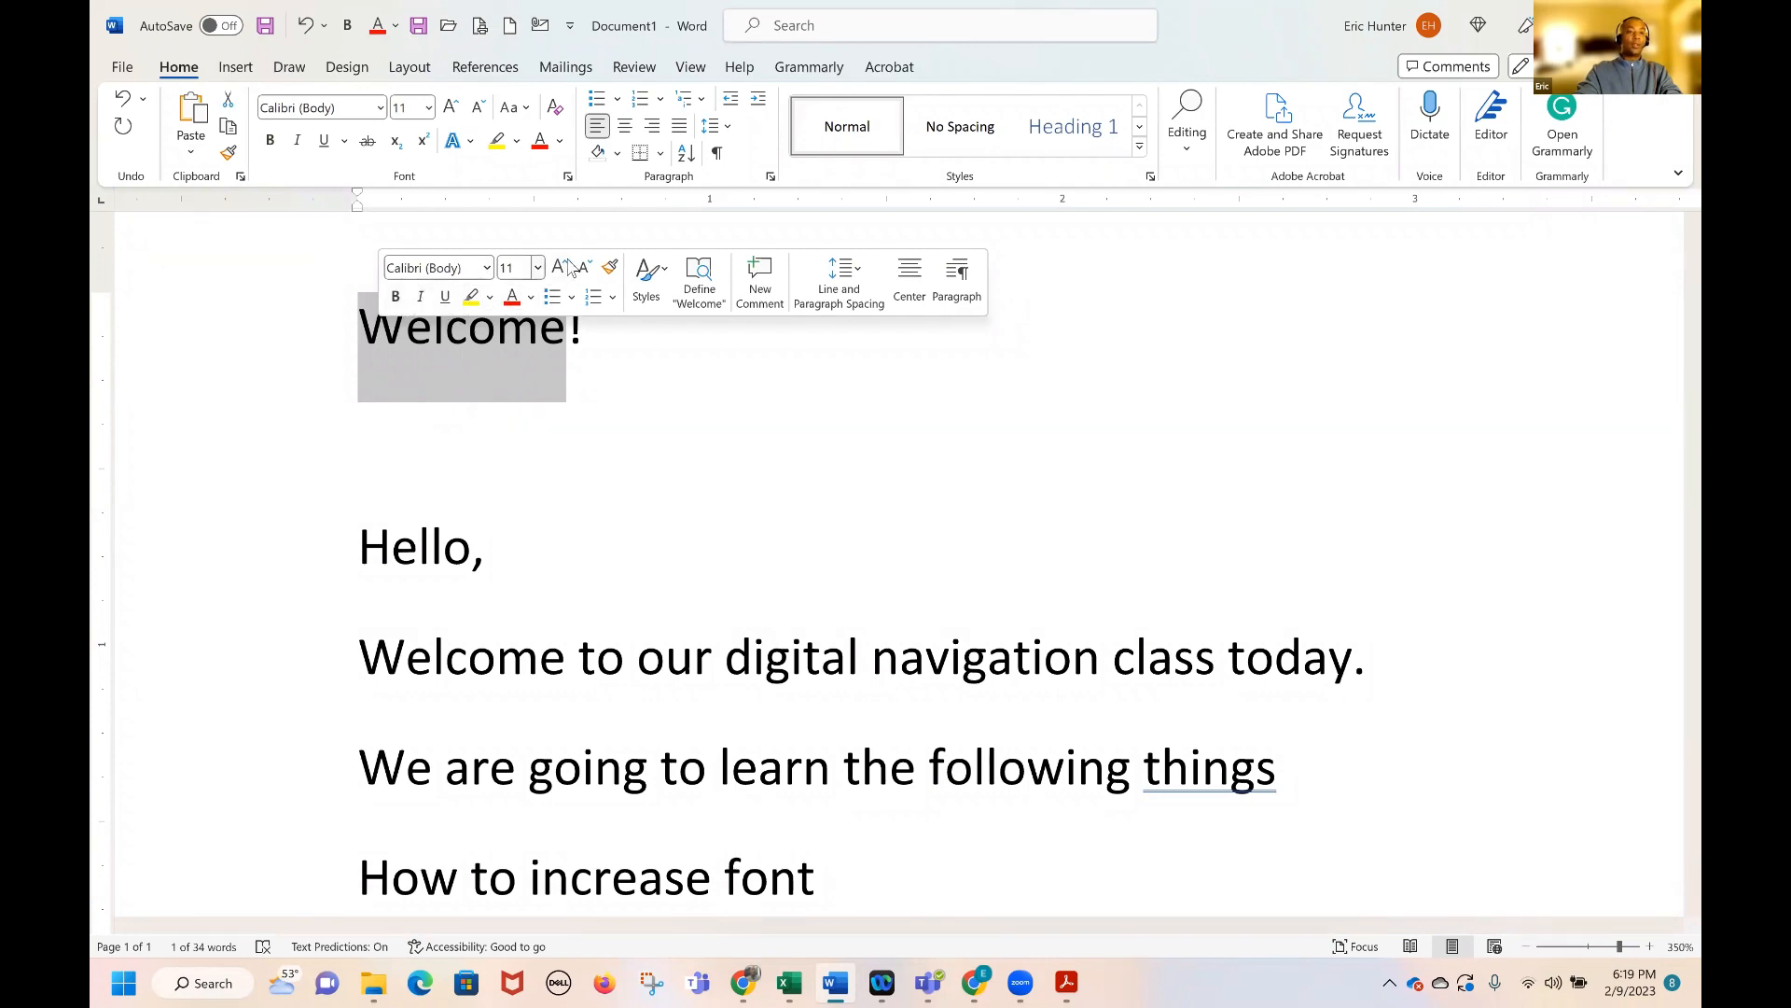
pyautogui.click(395, 297)
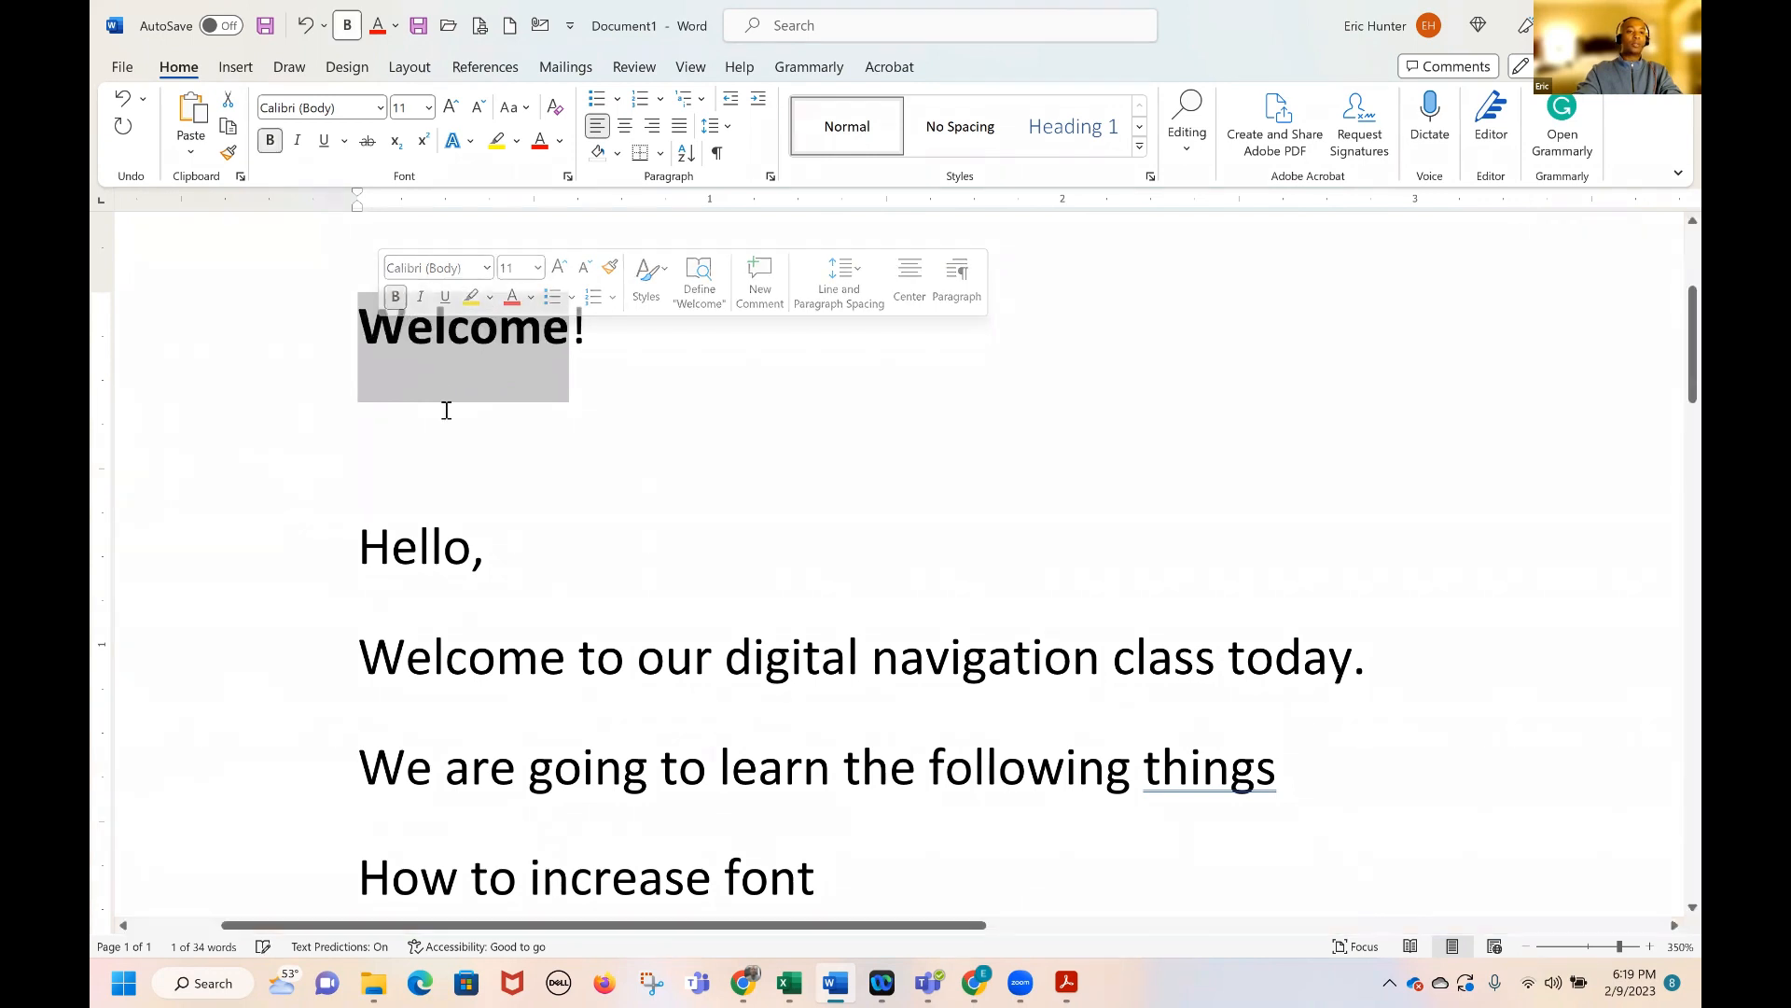
pyautogui.click(421, 297)
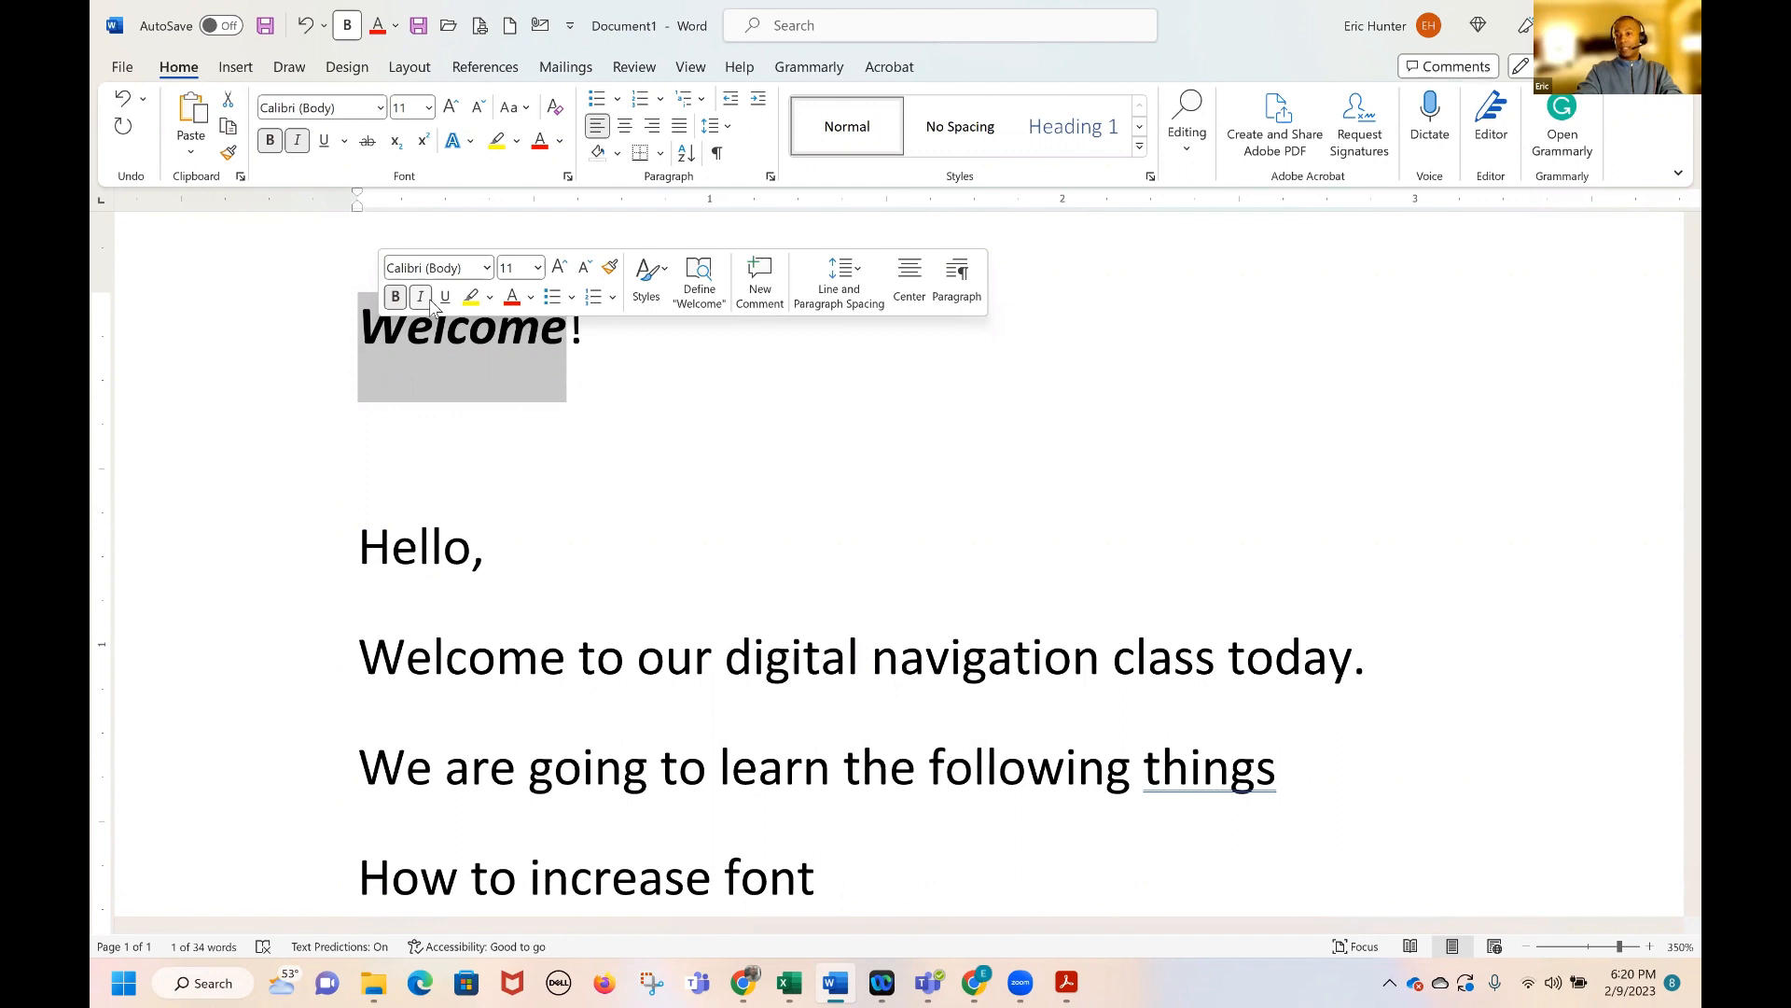
pyautogui.click(439, 388)
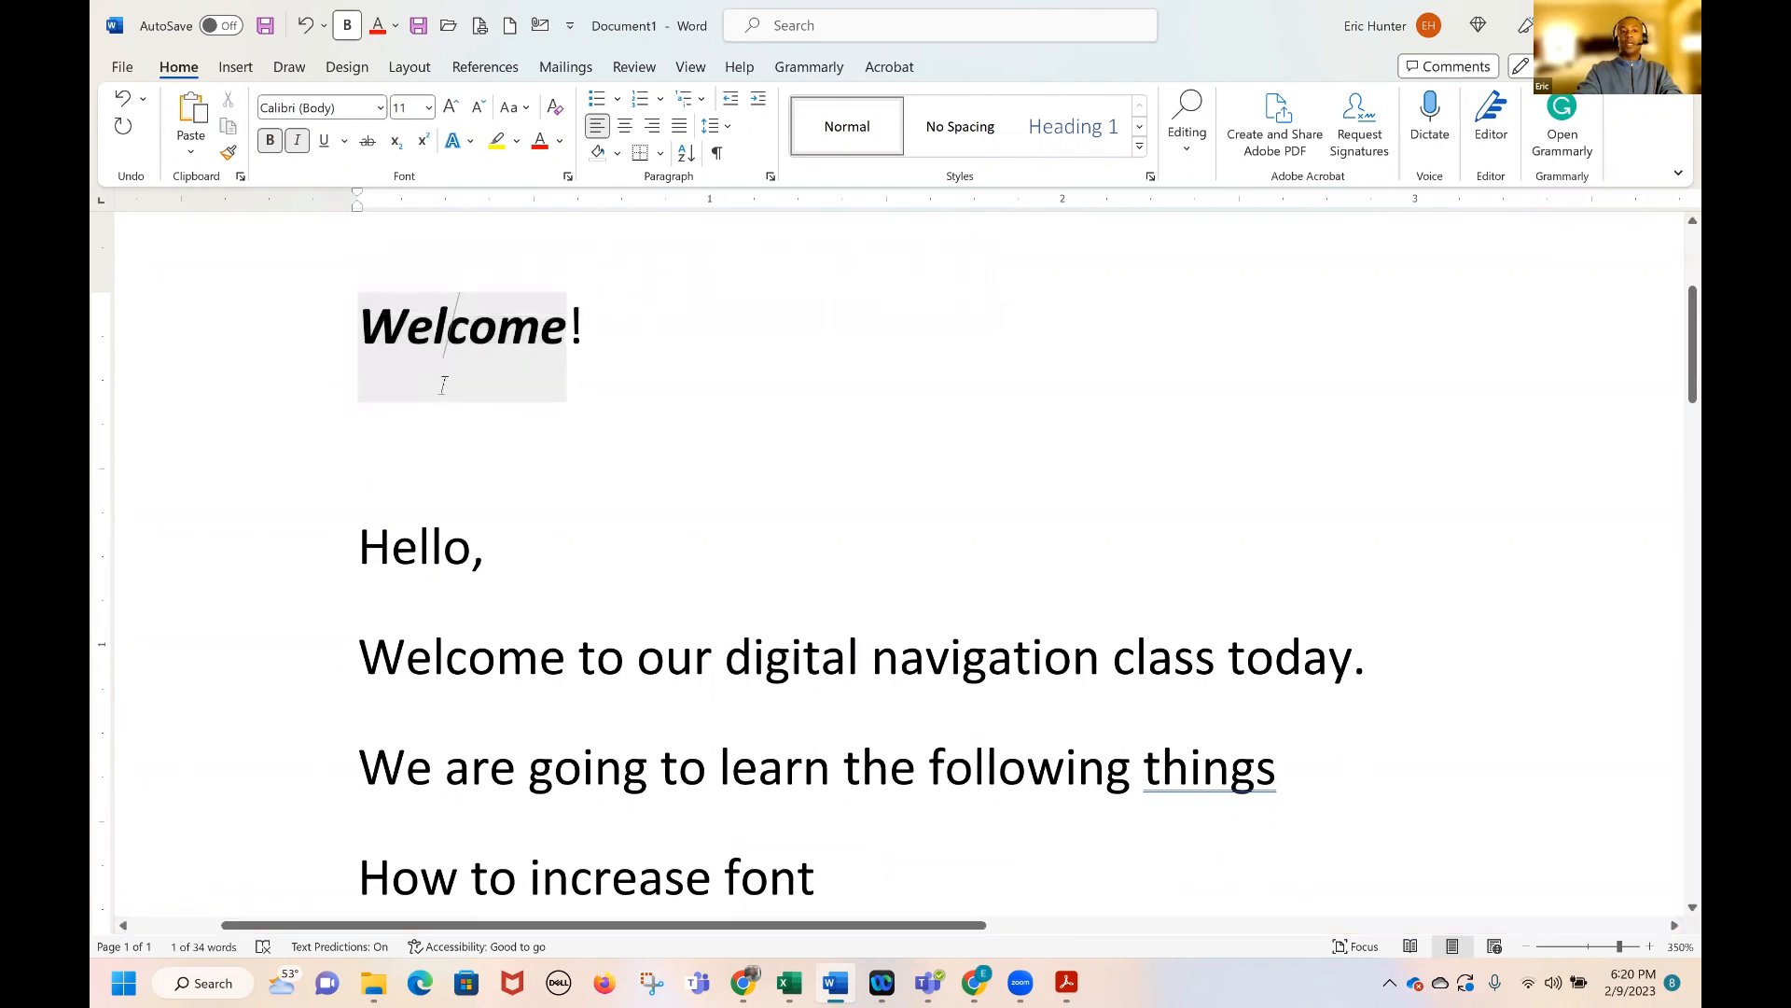
# Add a tab-indented paragraph below the "Welcome!" heading with the quotation “Give me liberty, or give me death”
pyautogui.click(579, 334)
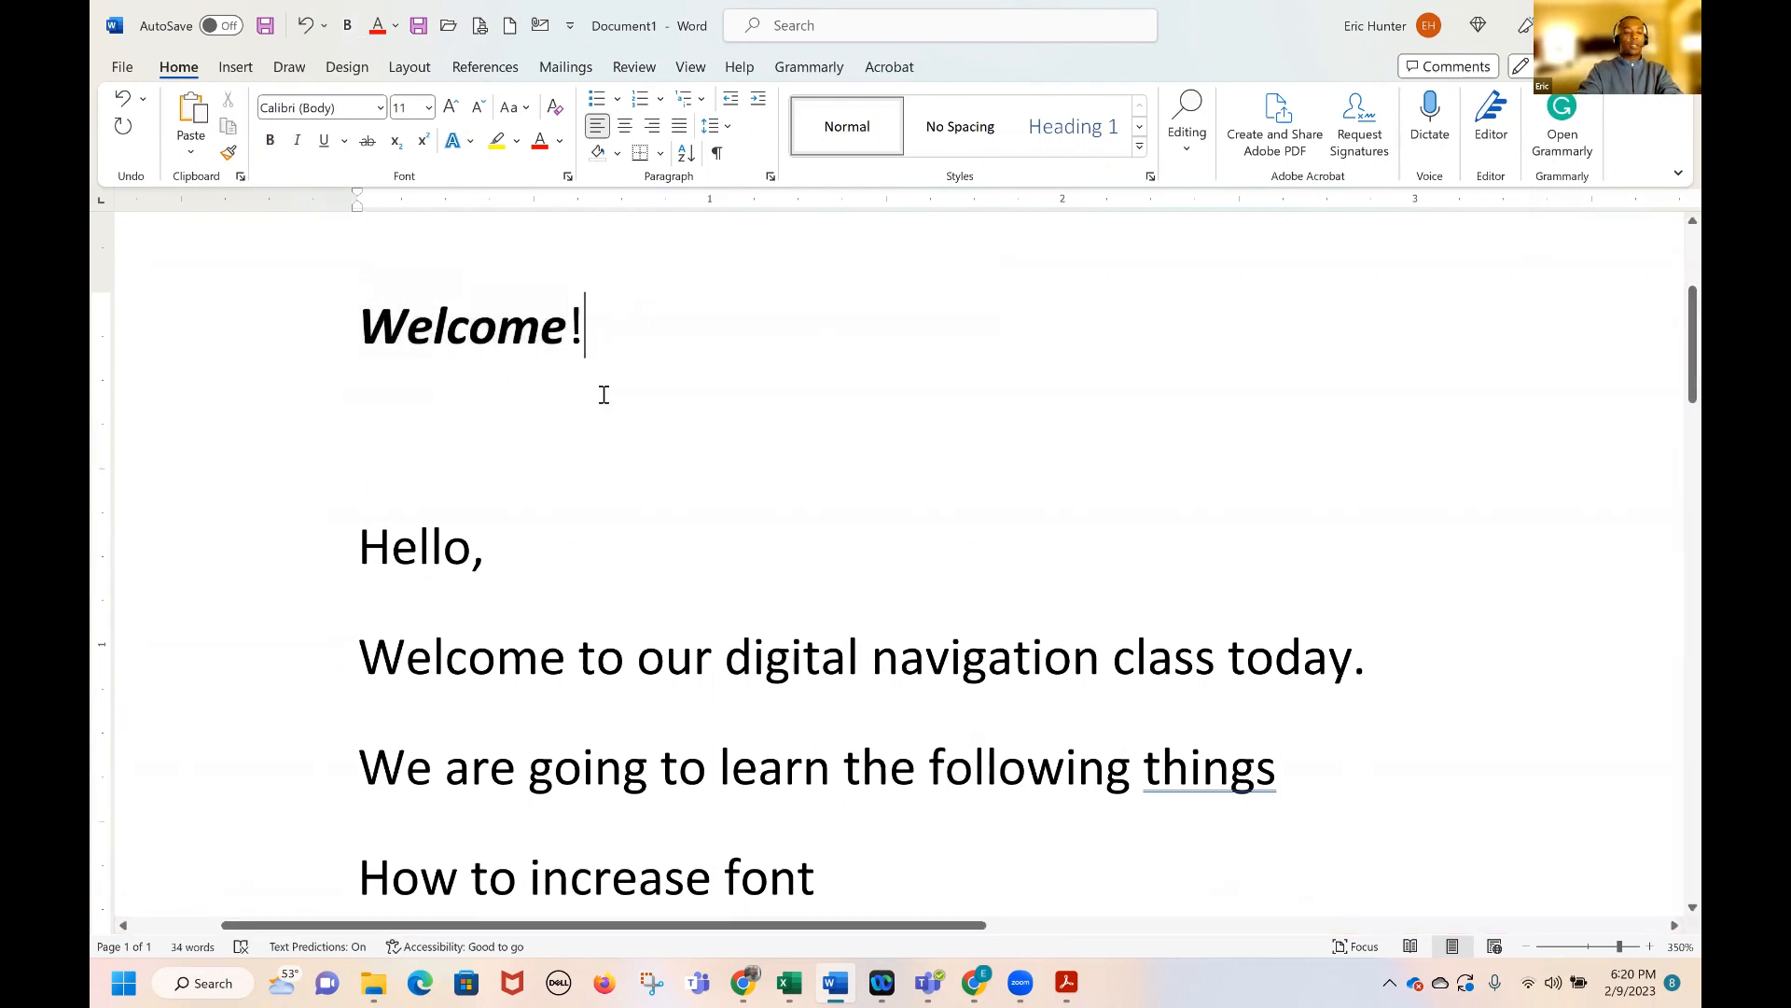
pyautogui.press('Return')
pyautogui.press('Tab')
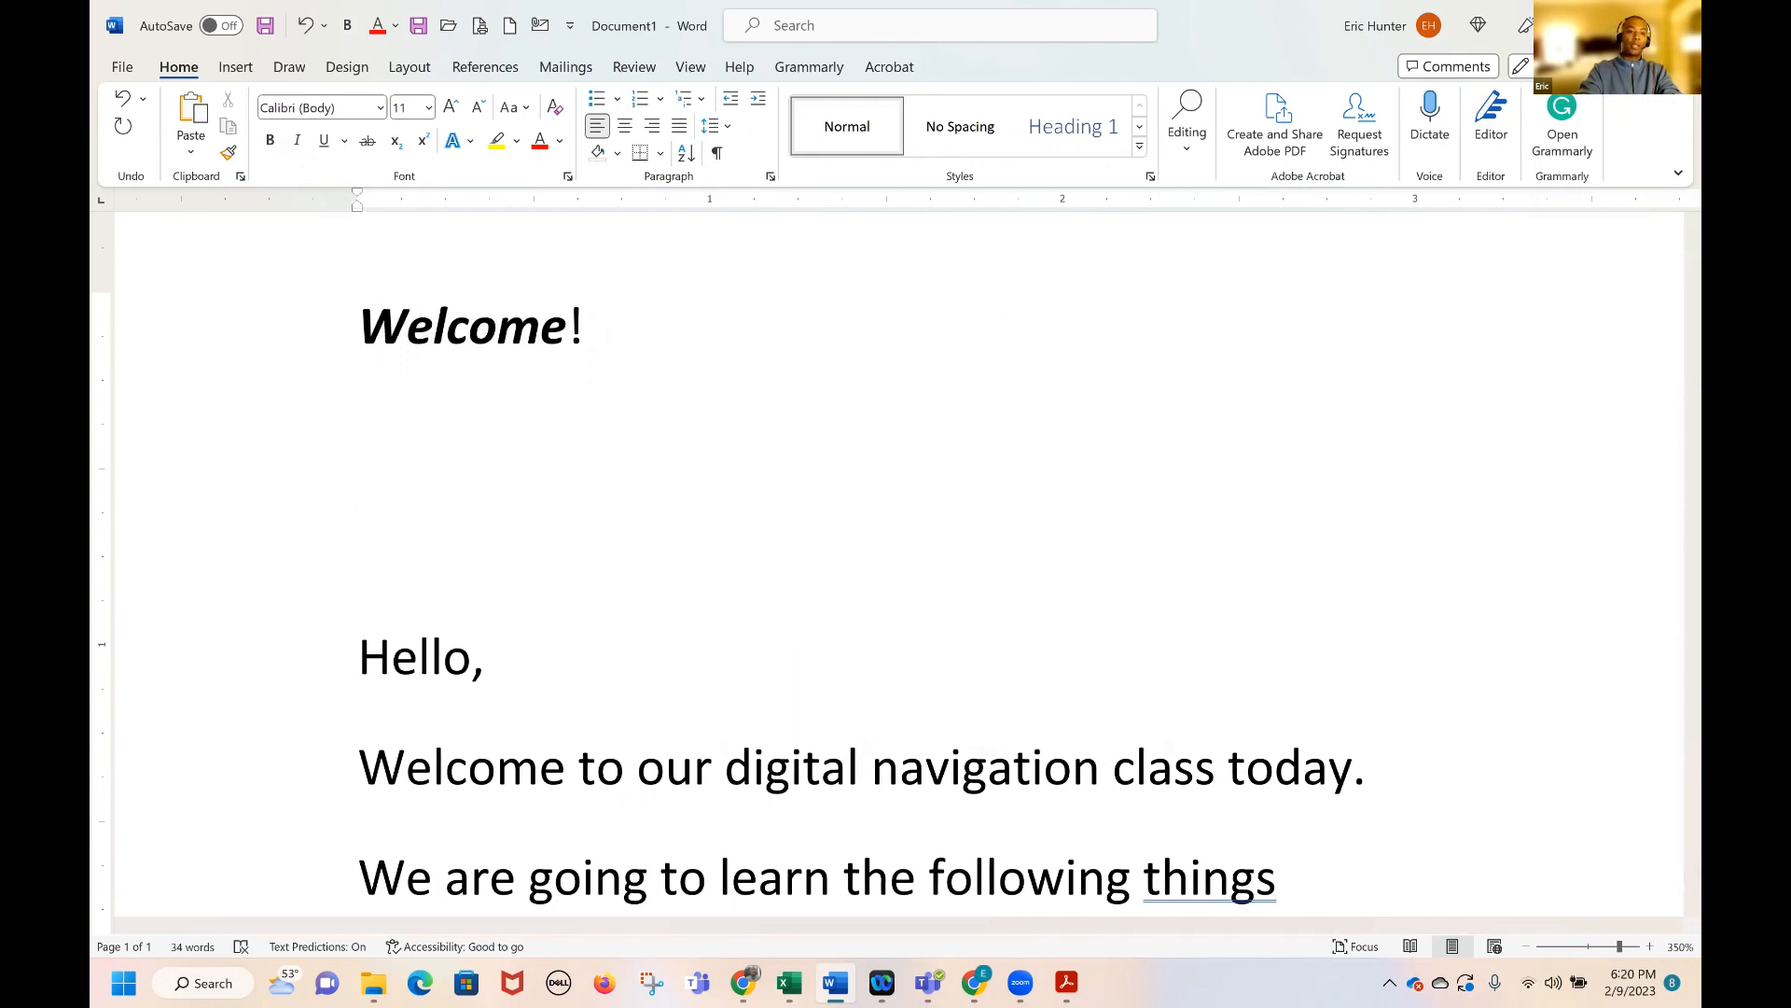
pyautogui.write('"')
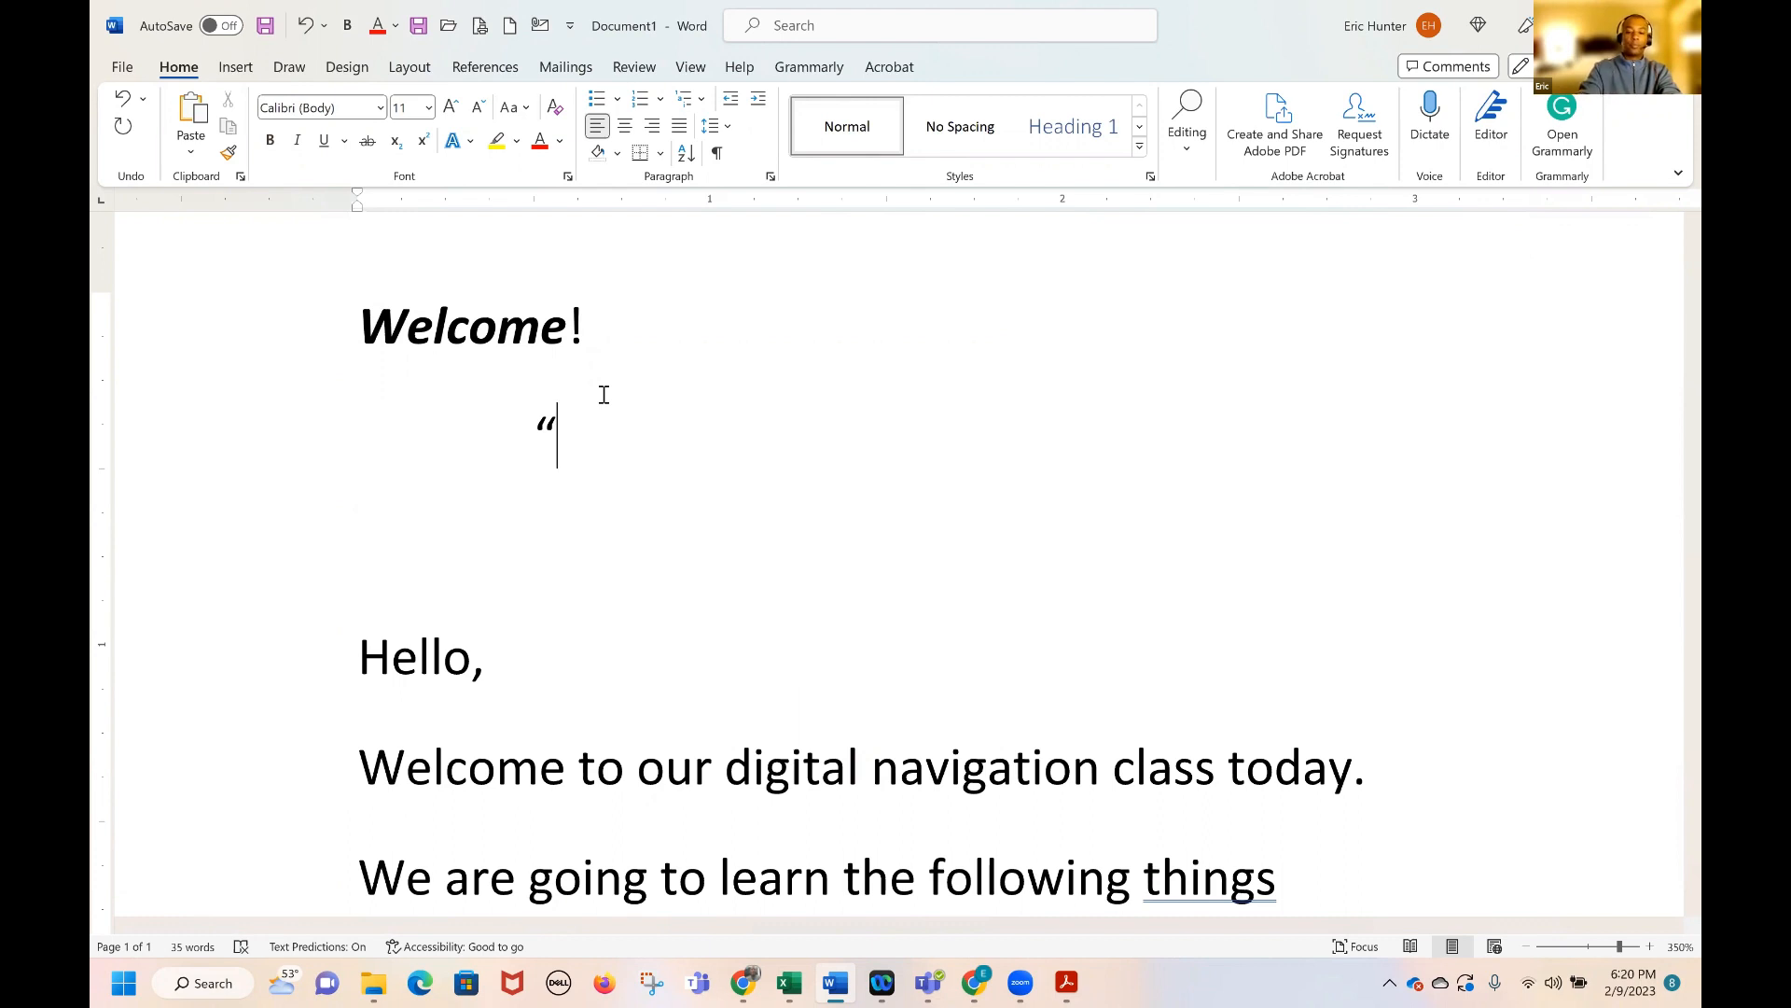
pyautogui.write('Give ')
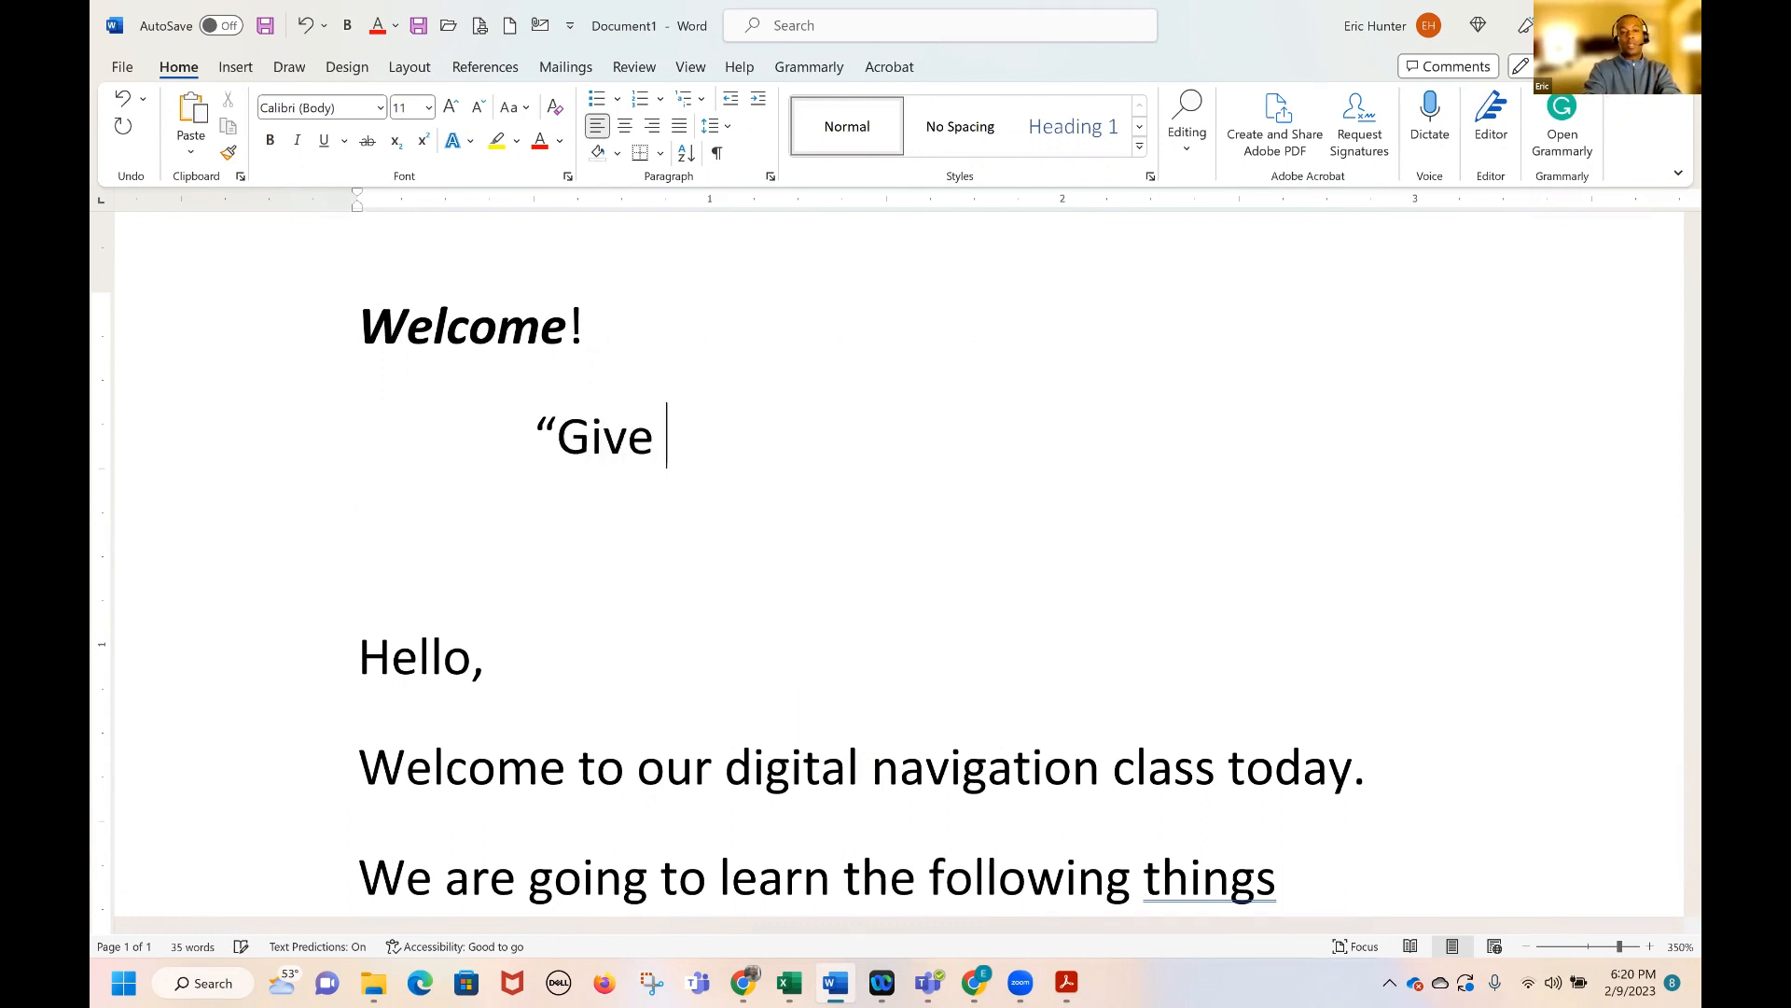
pyautogui.write('me liberty')
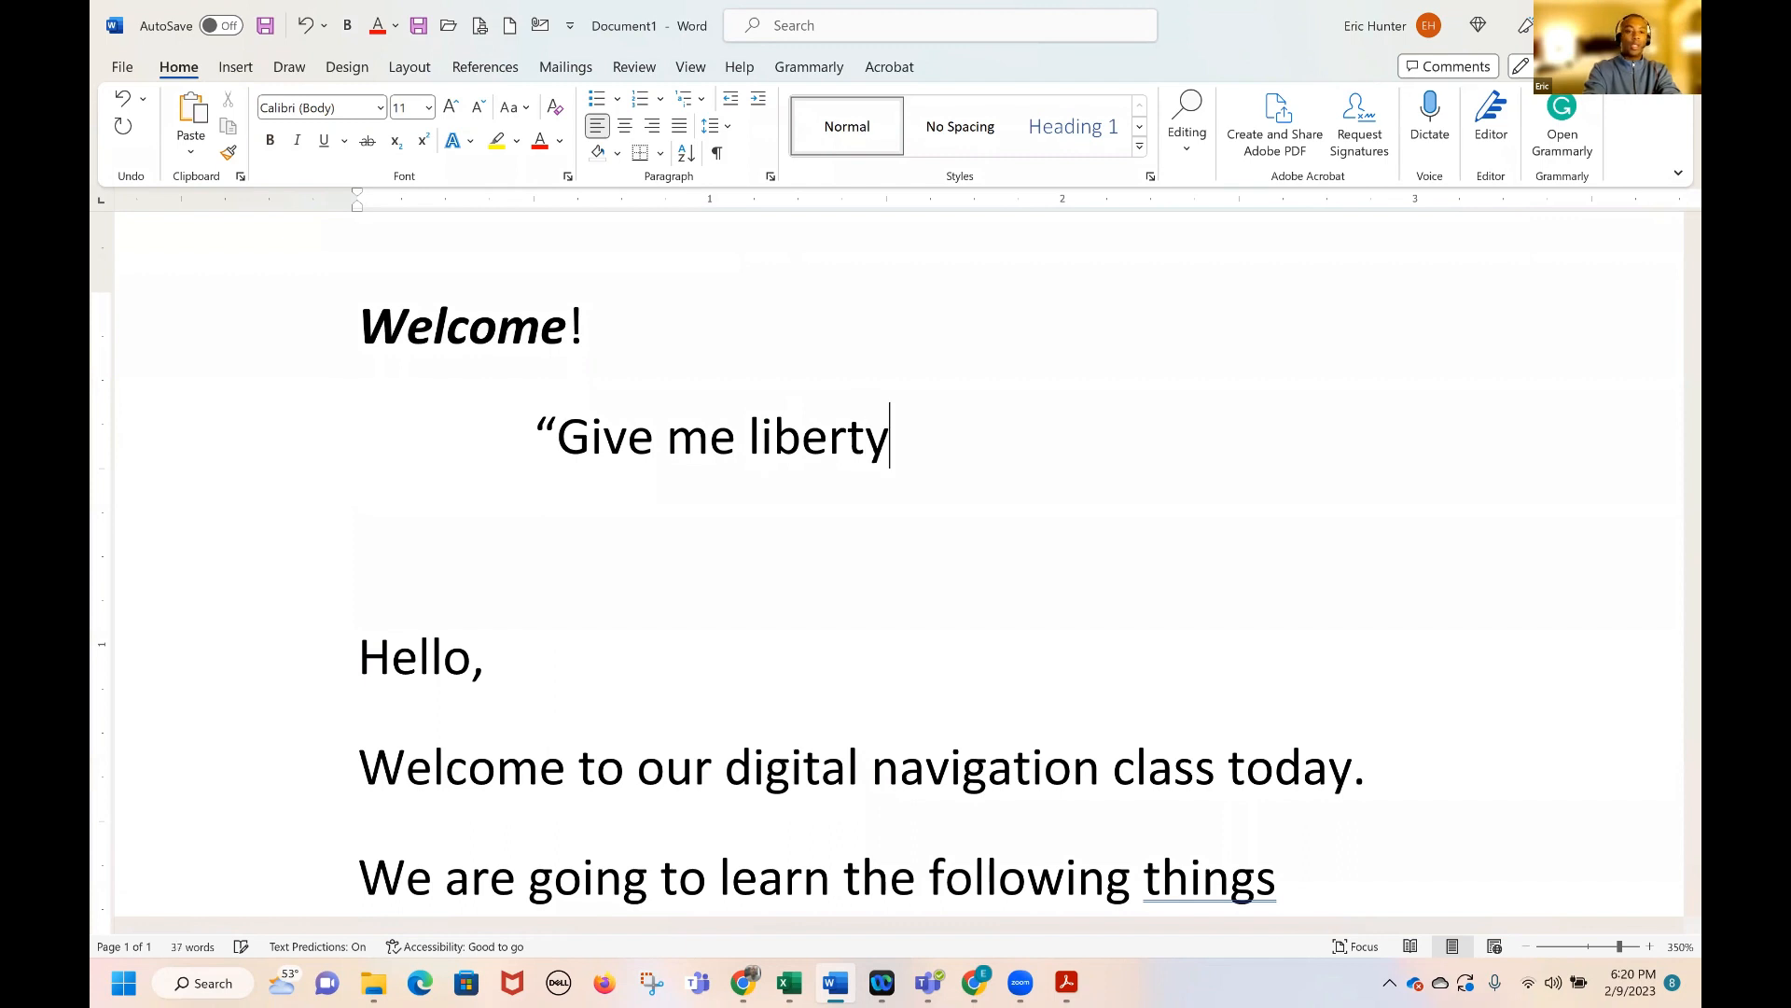
pyautogui.write(', or give me death"')
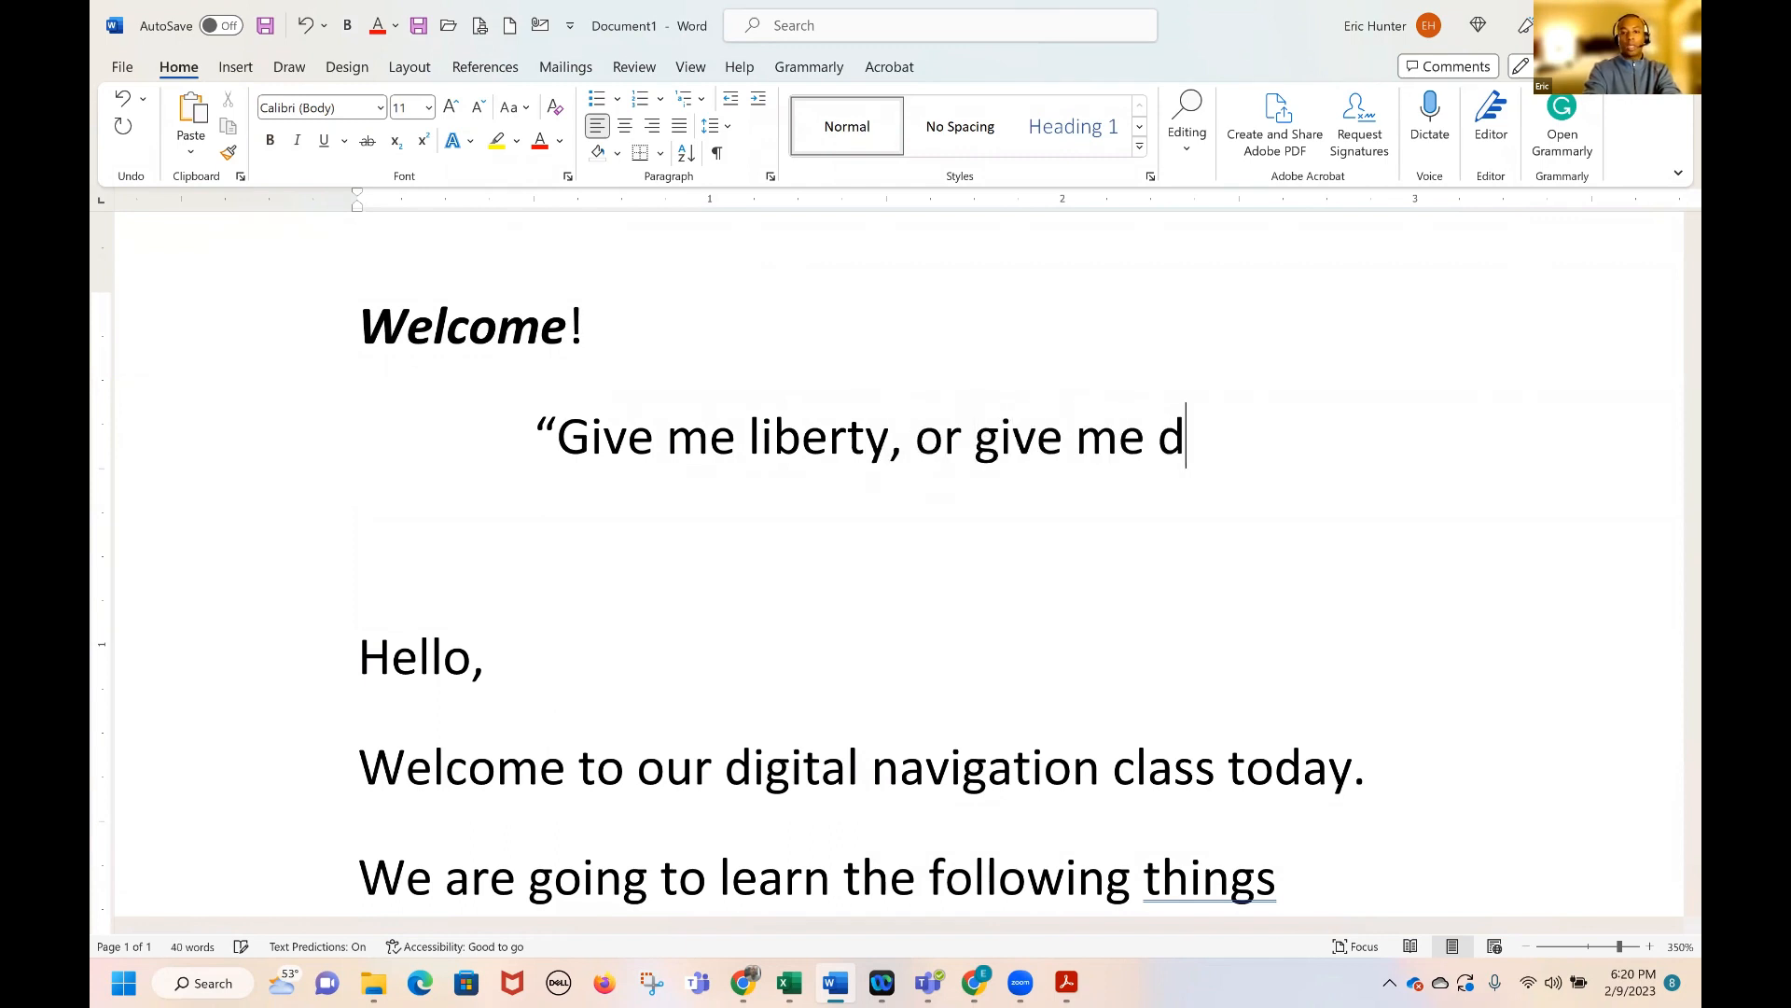
# Italicize the words "Give me liberty, or give me death" inside the quotation marks
pyautogui.press('Left')
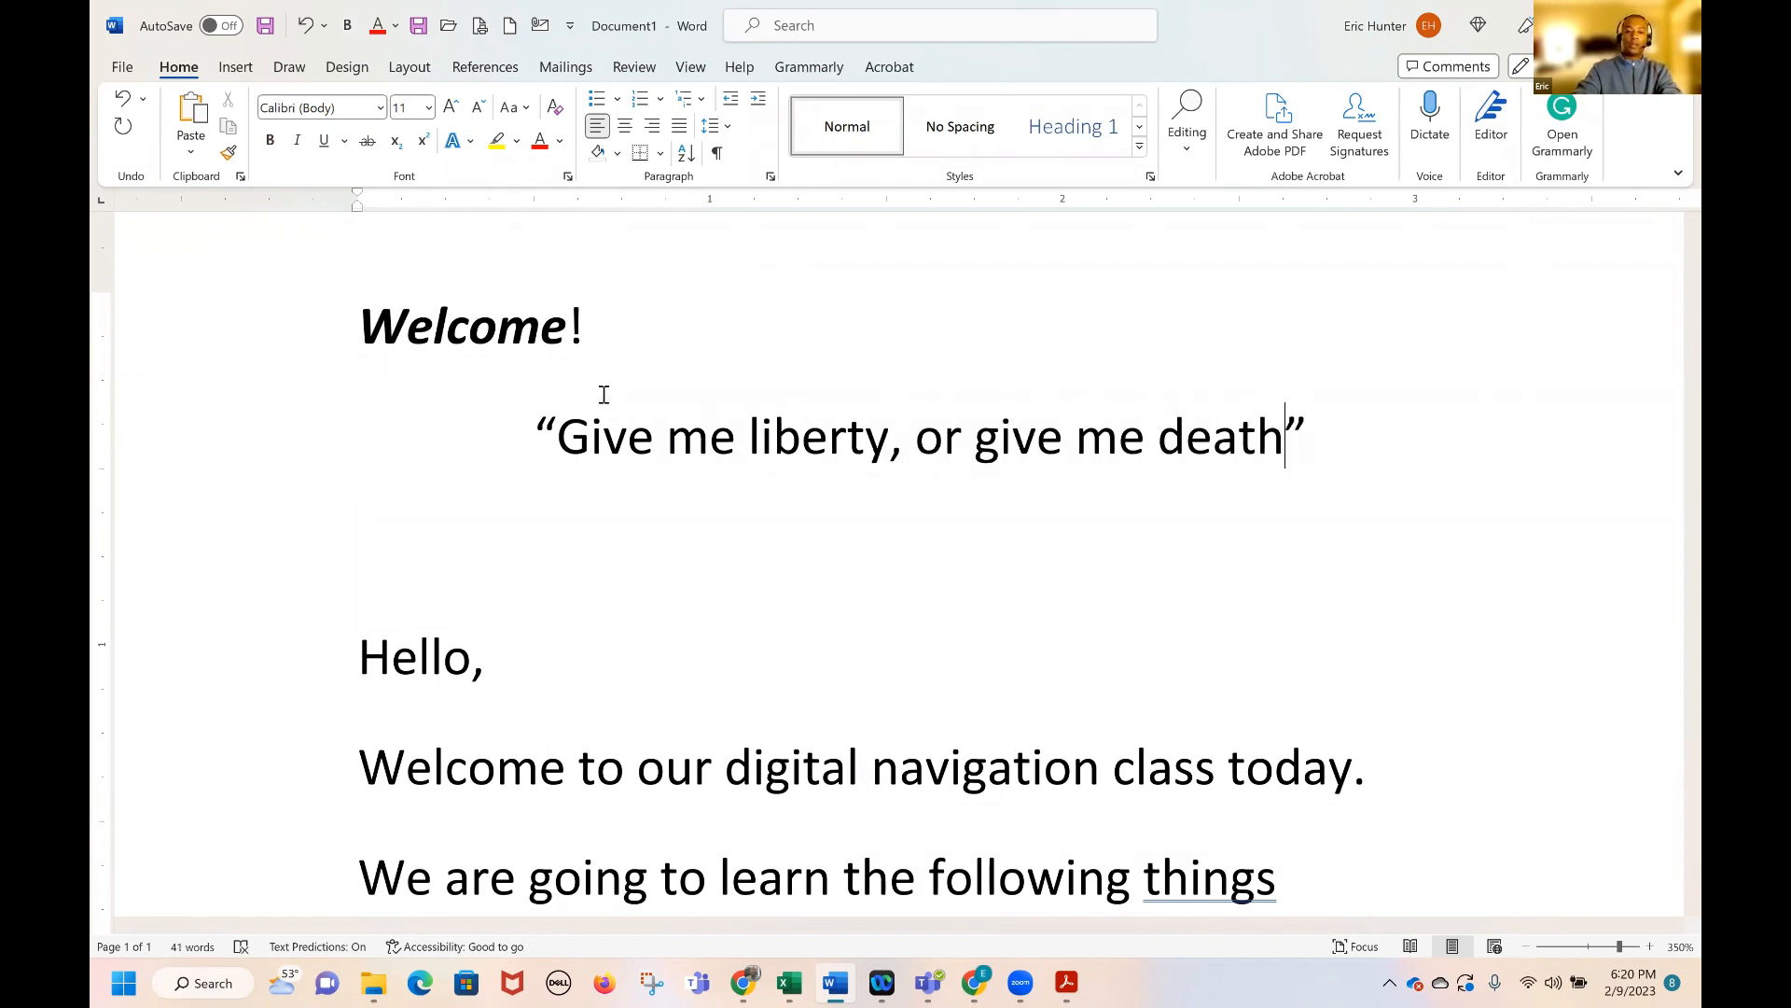
pyautogui.hotkey('shift', 'Left')
pyautogui.hotkey('shift', 'Left')
pyautogui.hotkey('shift', 'Left')
pyautogui.hotkey('shift', 'Left')
pyautogui.hotkey('shift', 'Left')
pyautogui.hotkey('shift', 'Left')
pyautogui.hotkey('shift', 'Left')
pyautogui.hotkey('shift', 'Left')
pyautogui.hotkey('shift', 'Left')
pyautogui.hotkey('shift', 'Left')
pyautogui.hotkey('shift', 'Left')
pyautogui.hotkey('shift', 'Left')
pyautogui.hotkey('shift', 'Left')
pyautogui.hotkey('shift', 'Left')
pyautogui.hotkey('shift', 'Left')
pyautogui.hotkey('shift', 'Left')
pyautogui.hotkey('shift', 'Left')
pyautogui.hotkey('shift', 'Left')
pyautogui.hotkey('shift', 'Left')
pyautogui.hotkey('shift', 'Left')
pyautogui.hotkey('shift', 'Left')
pyautogui.hotkey('shift', 'Left')
pyautogui.hotkey('shift', 'Left')
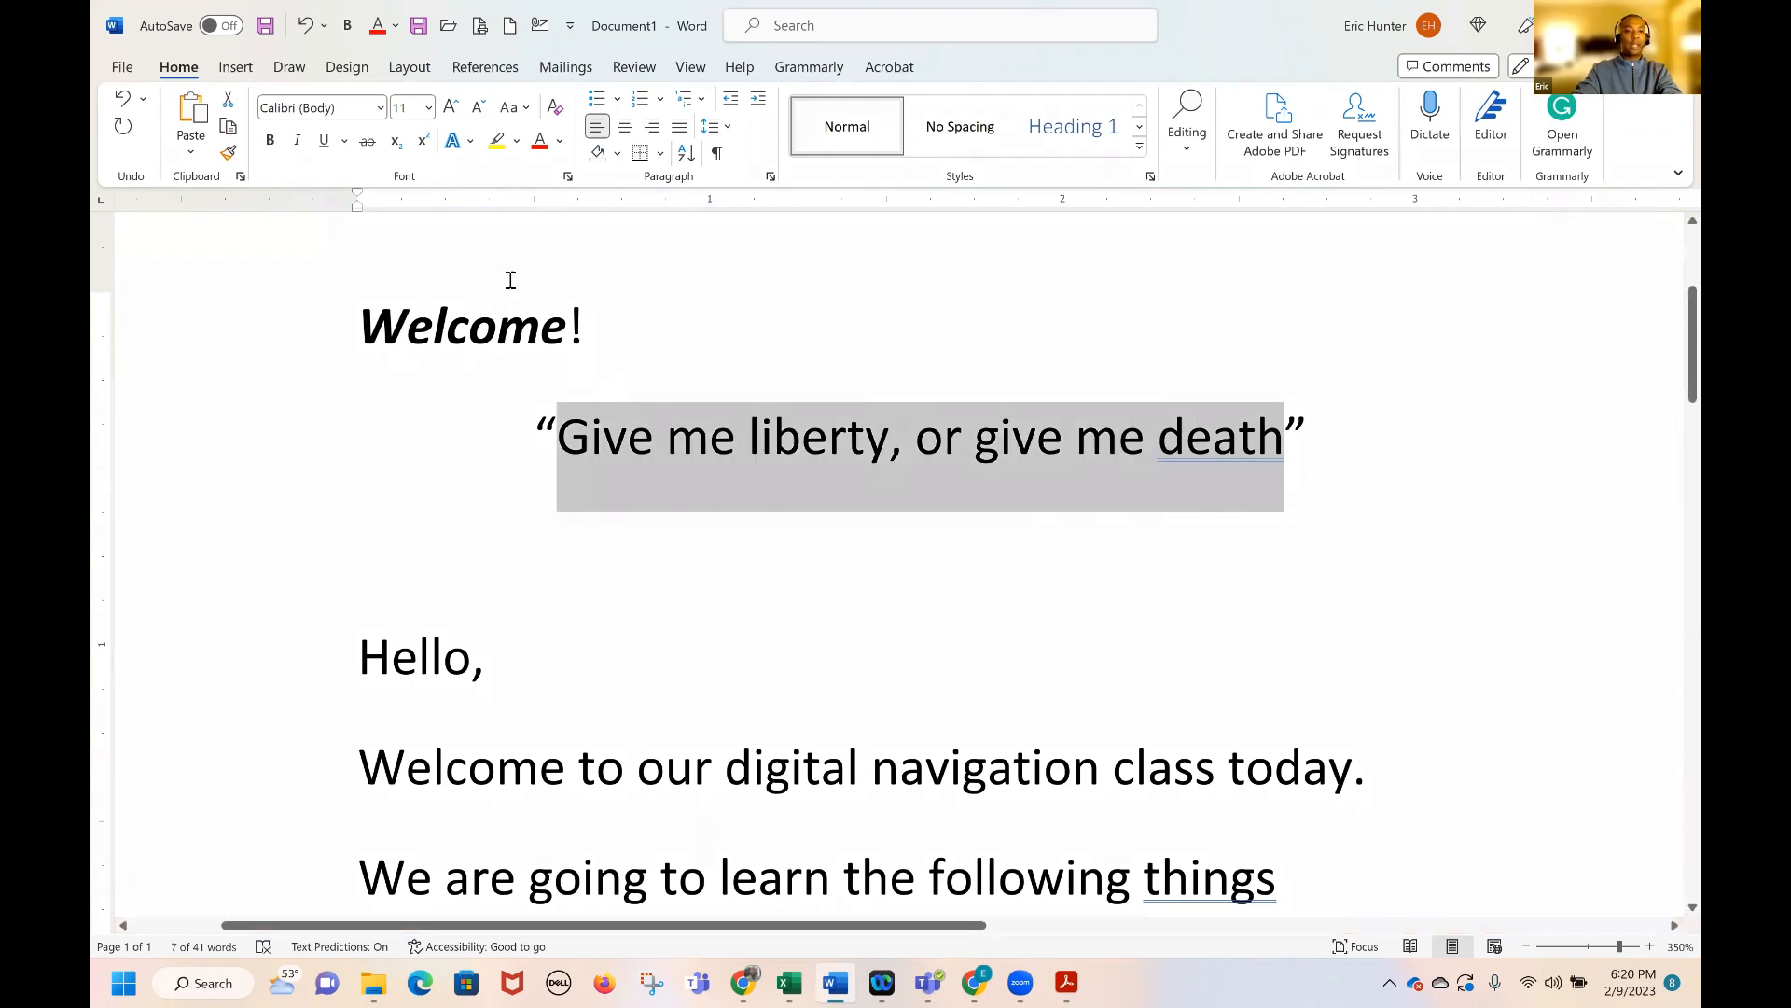
pyautogui.click(297, 140)
pyautogui.click(871, 533)
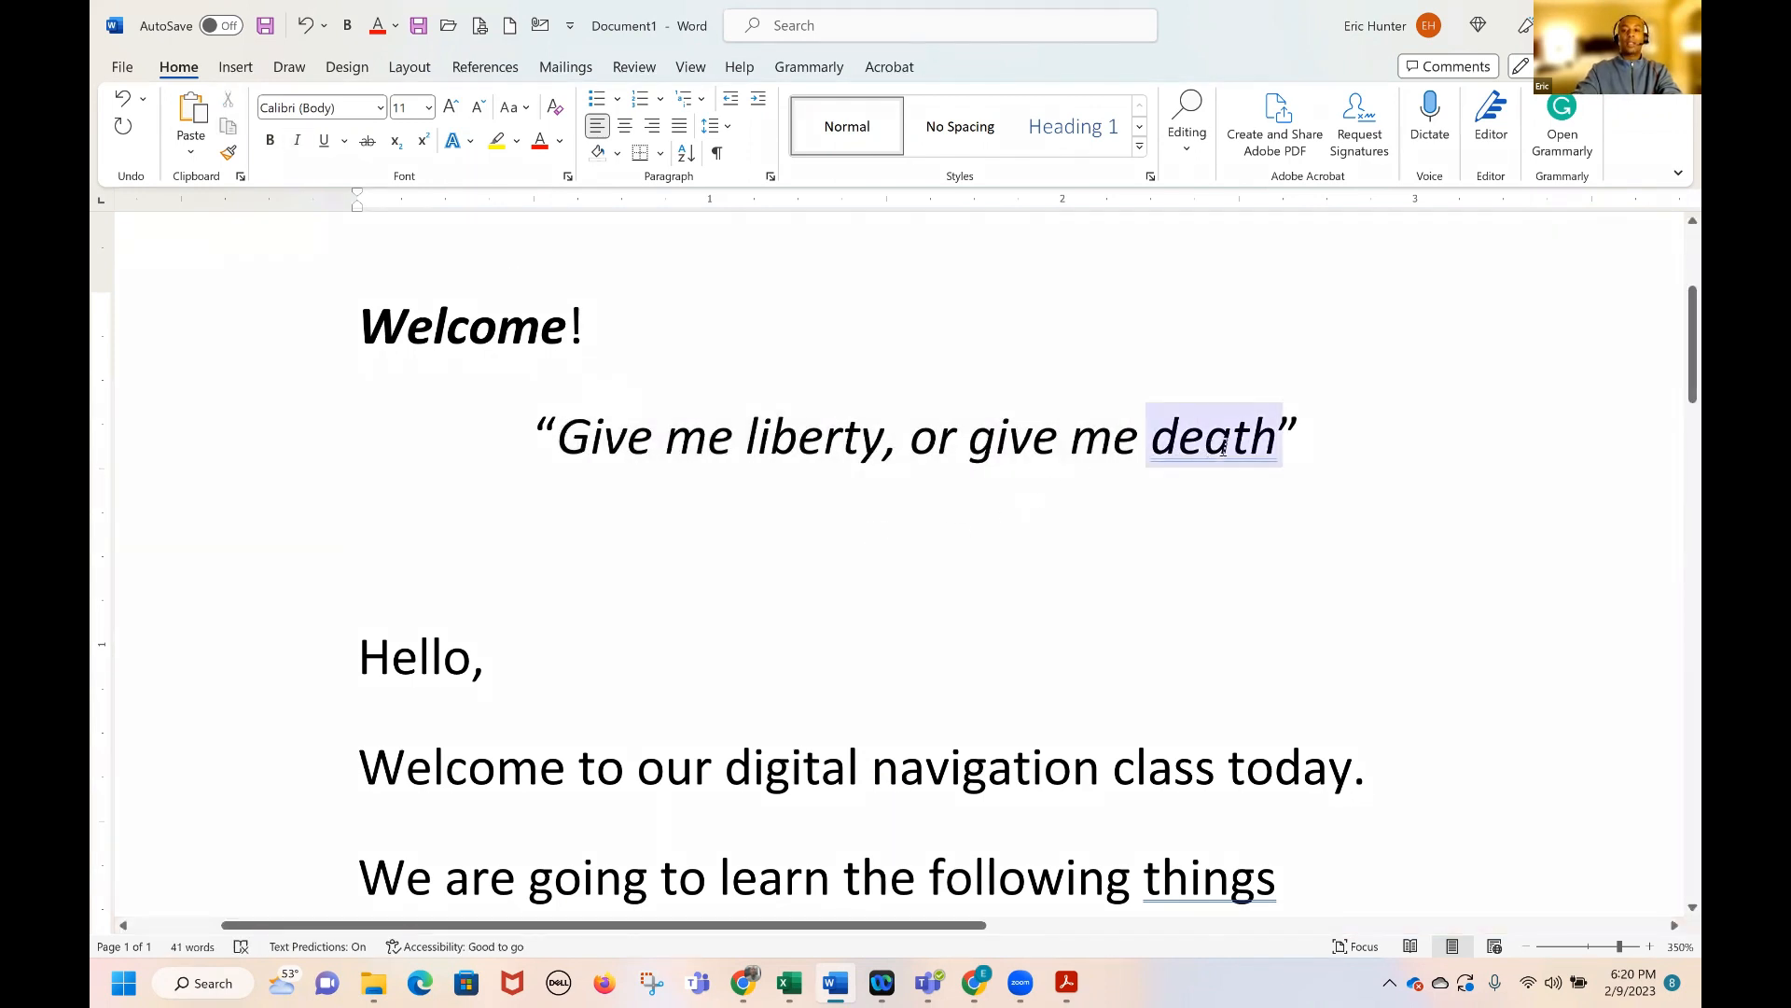
# Delete the quotation “Give me liberty, or give me death” with its quotation marks and indented line below the "Welcome!" heading
pyautogui.moveTo(1276, 440); pyautogui.dragTo(583, 451)
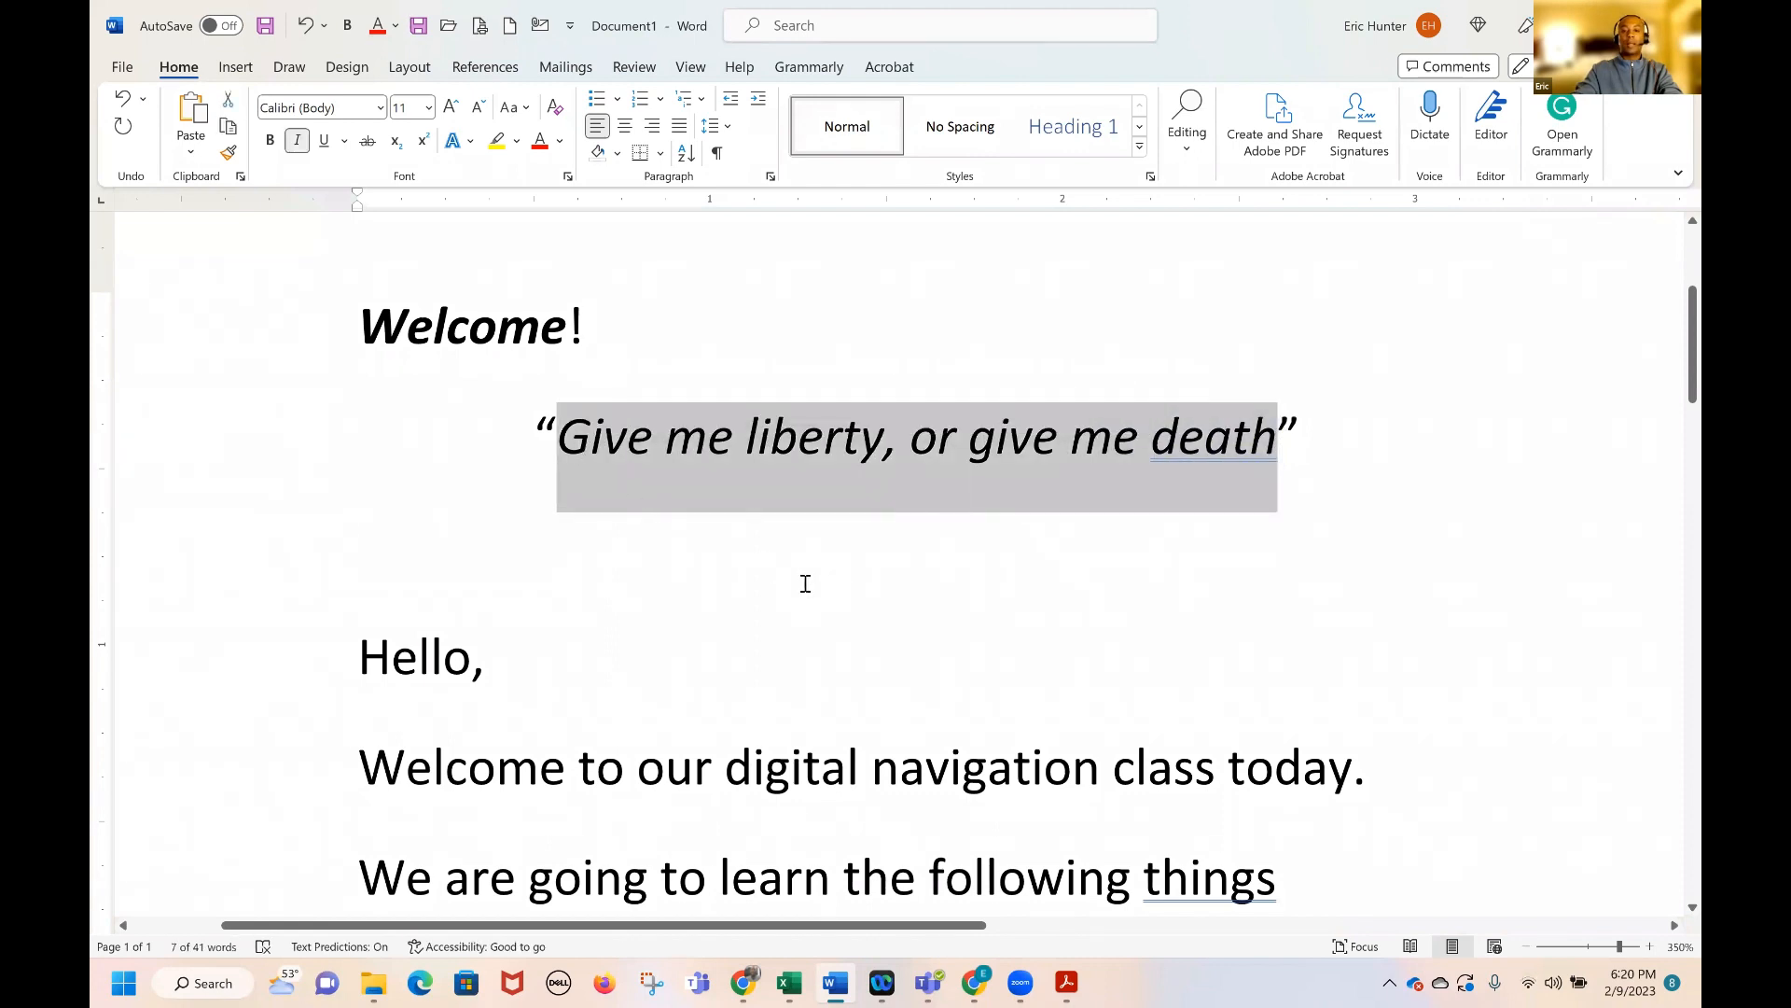
pyautogui.moveTo(1327, 433); pyautogui.dragTo(502, 432)
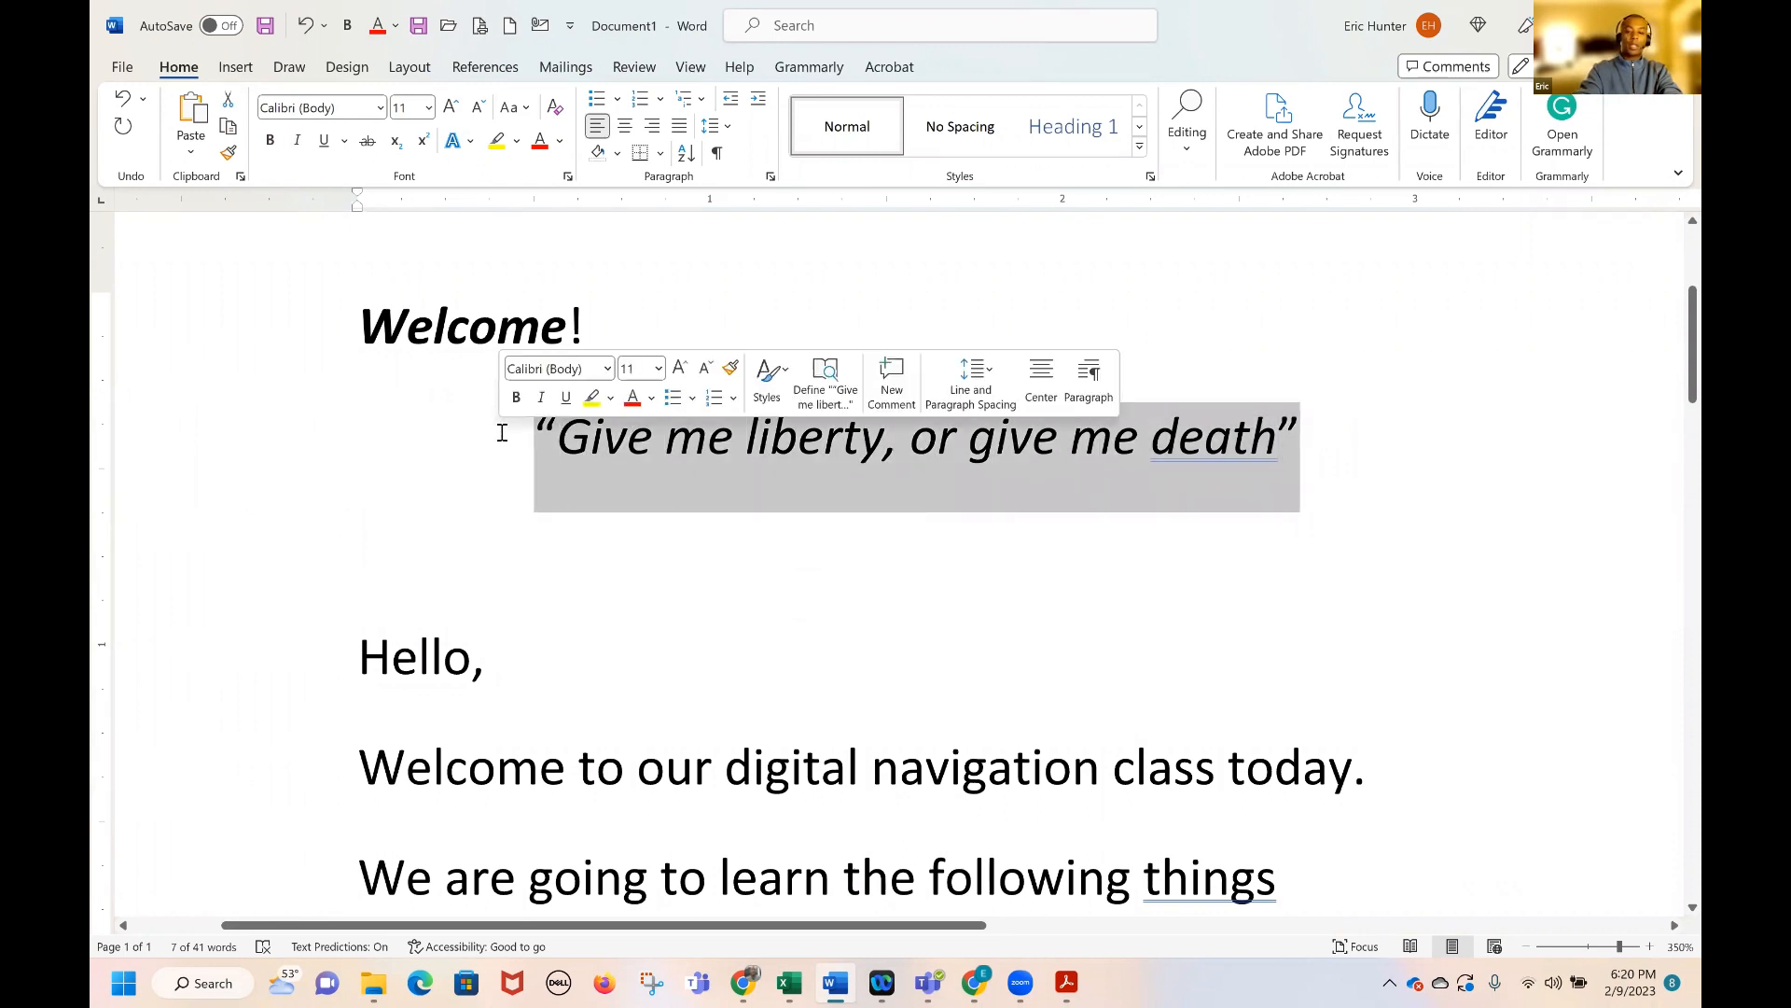
pyautogui.press('BackSpace')
pyautogui.press('BackSpace')
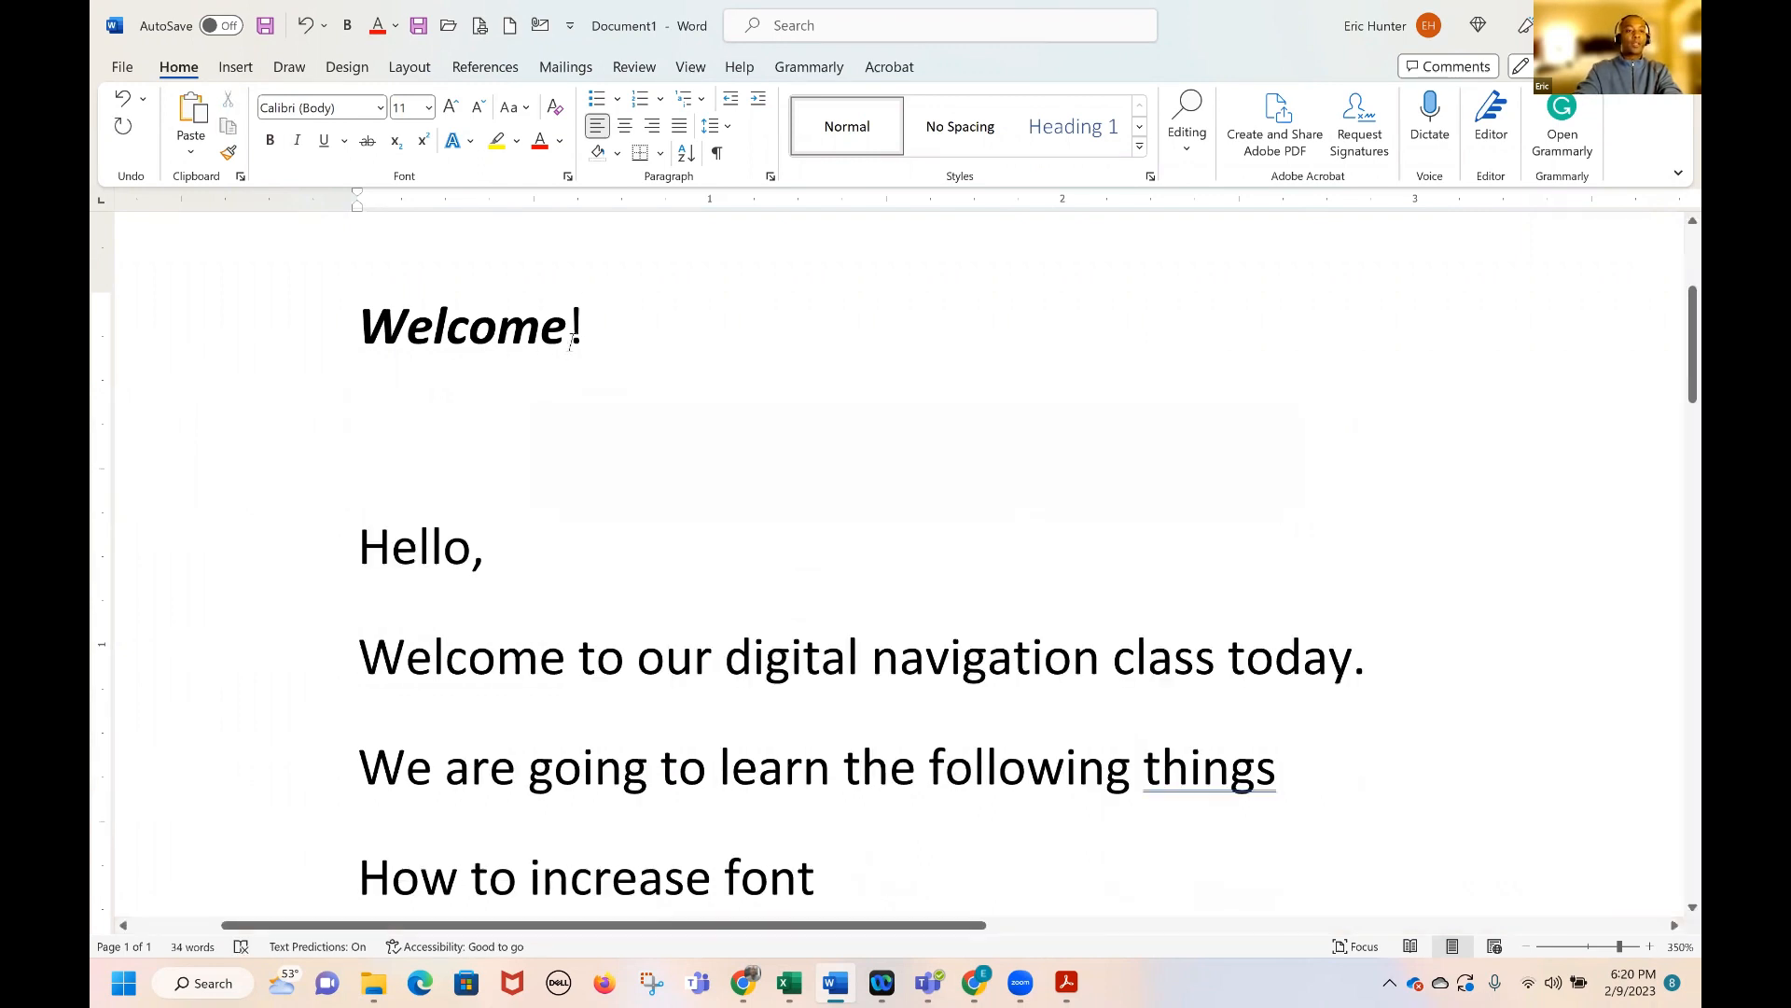
# Underline the bold, italic word "Welcome" in the heading, leaving out the exclamation mark
pyautogui.doubleClick(518, 325)
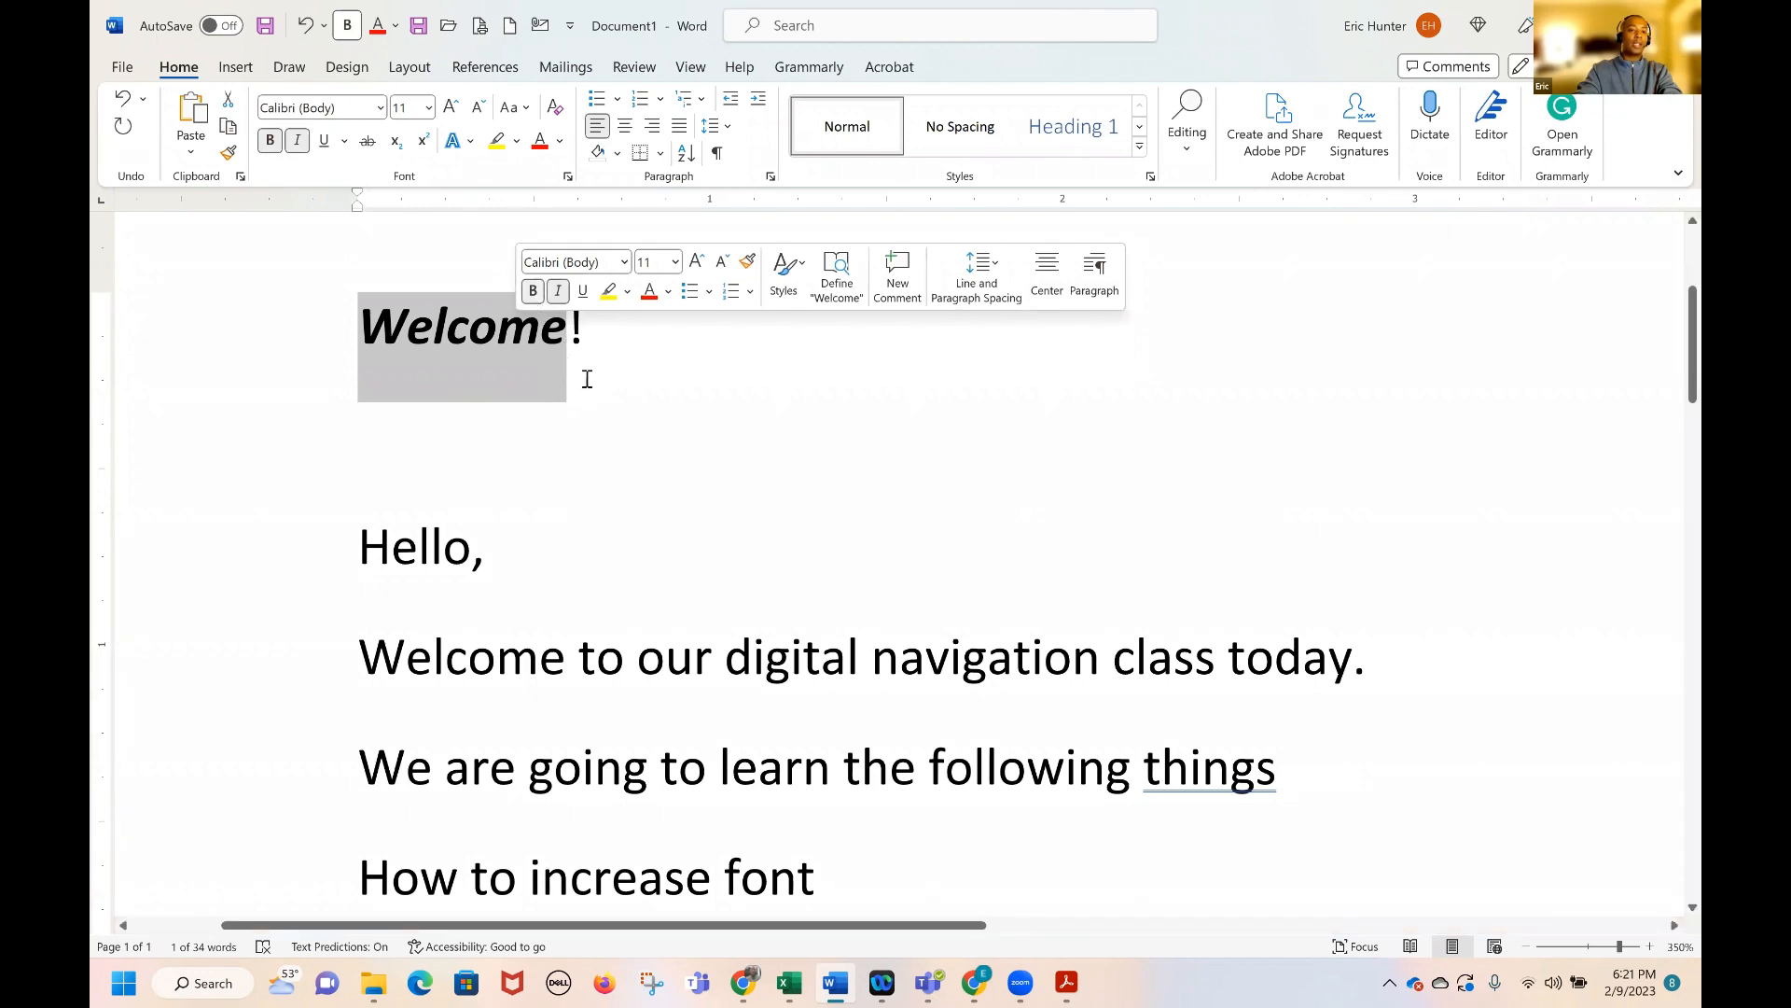
pyautogui.click(585, 291)
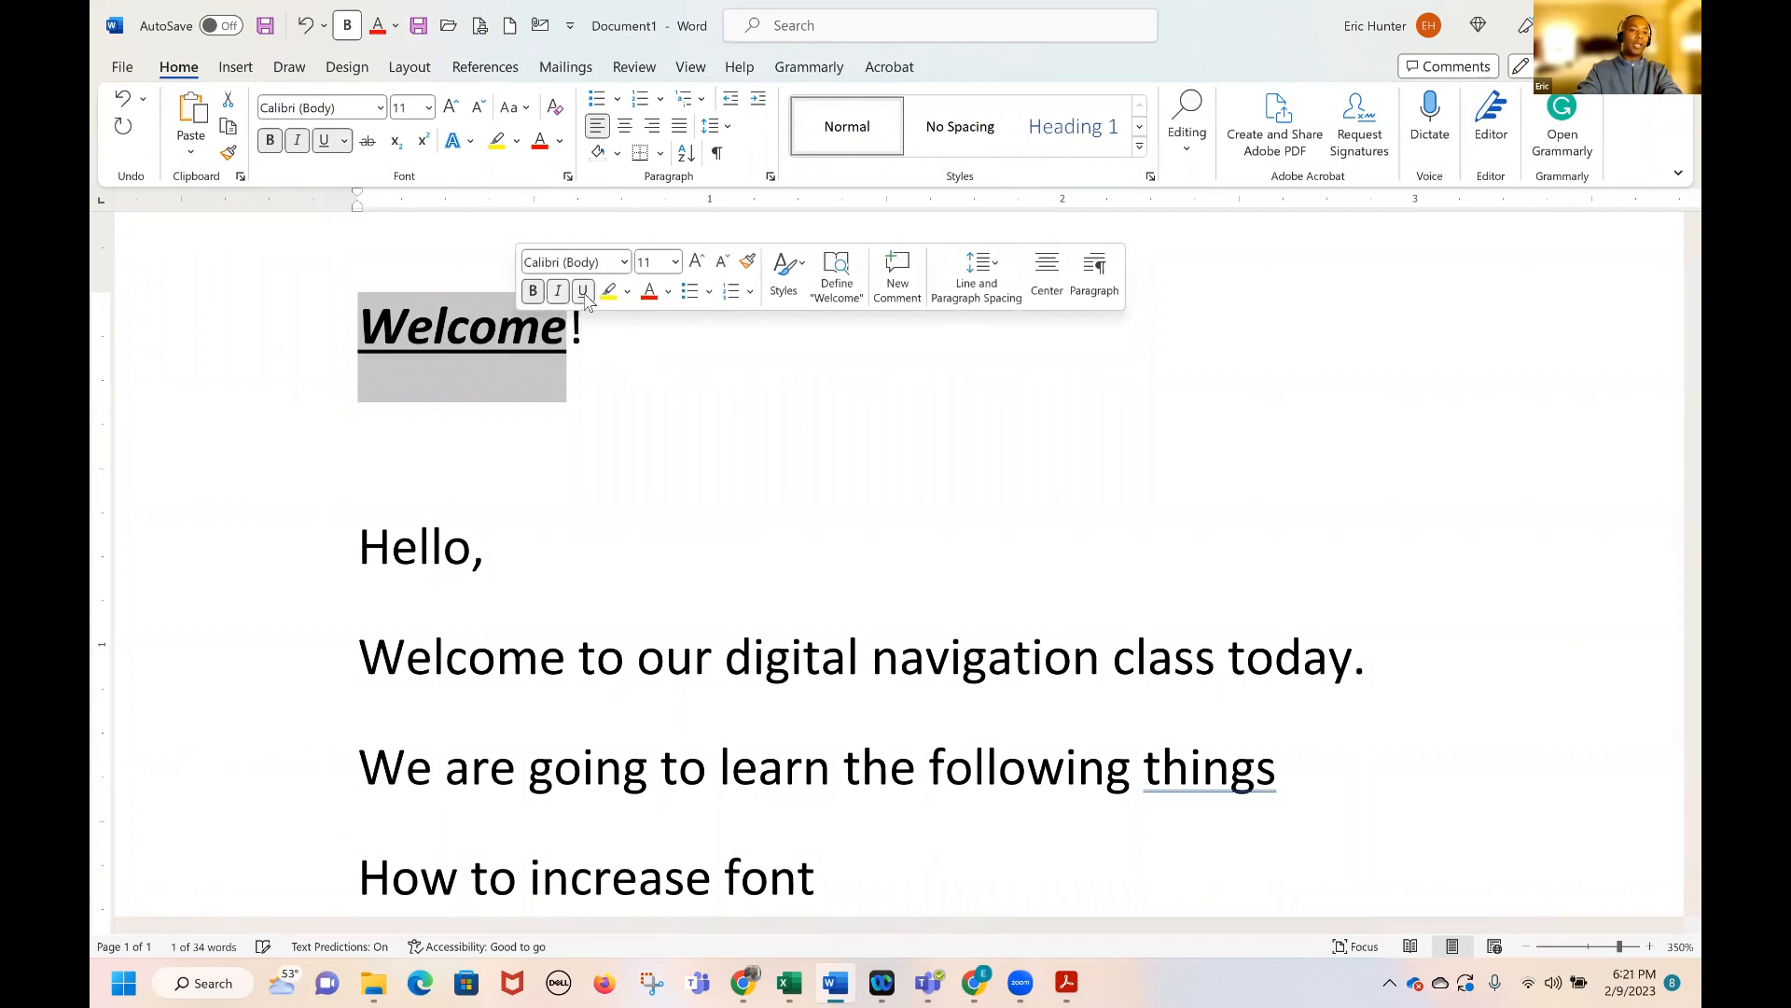
pyautogui.click(612, 391)
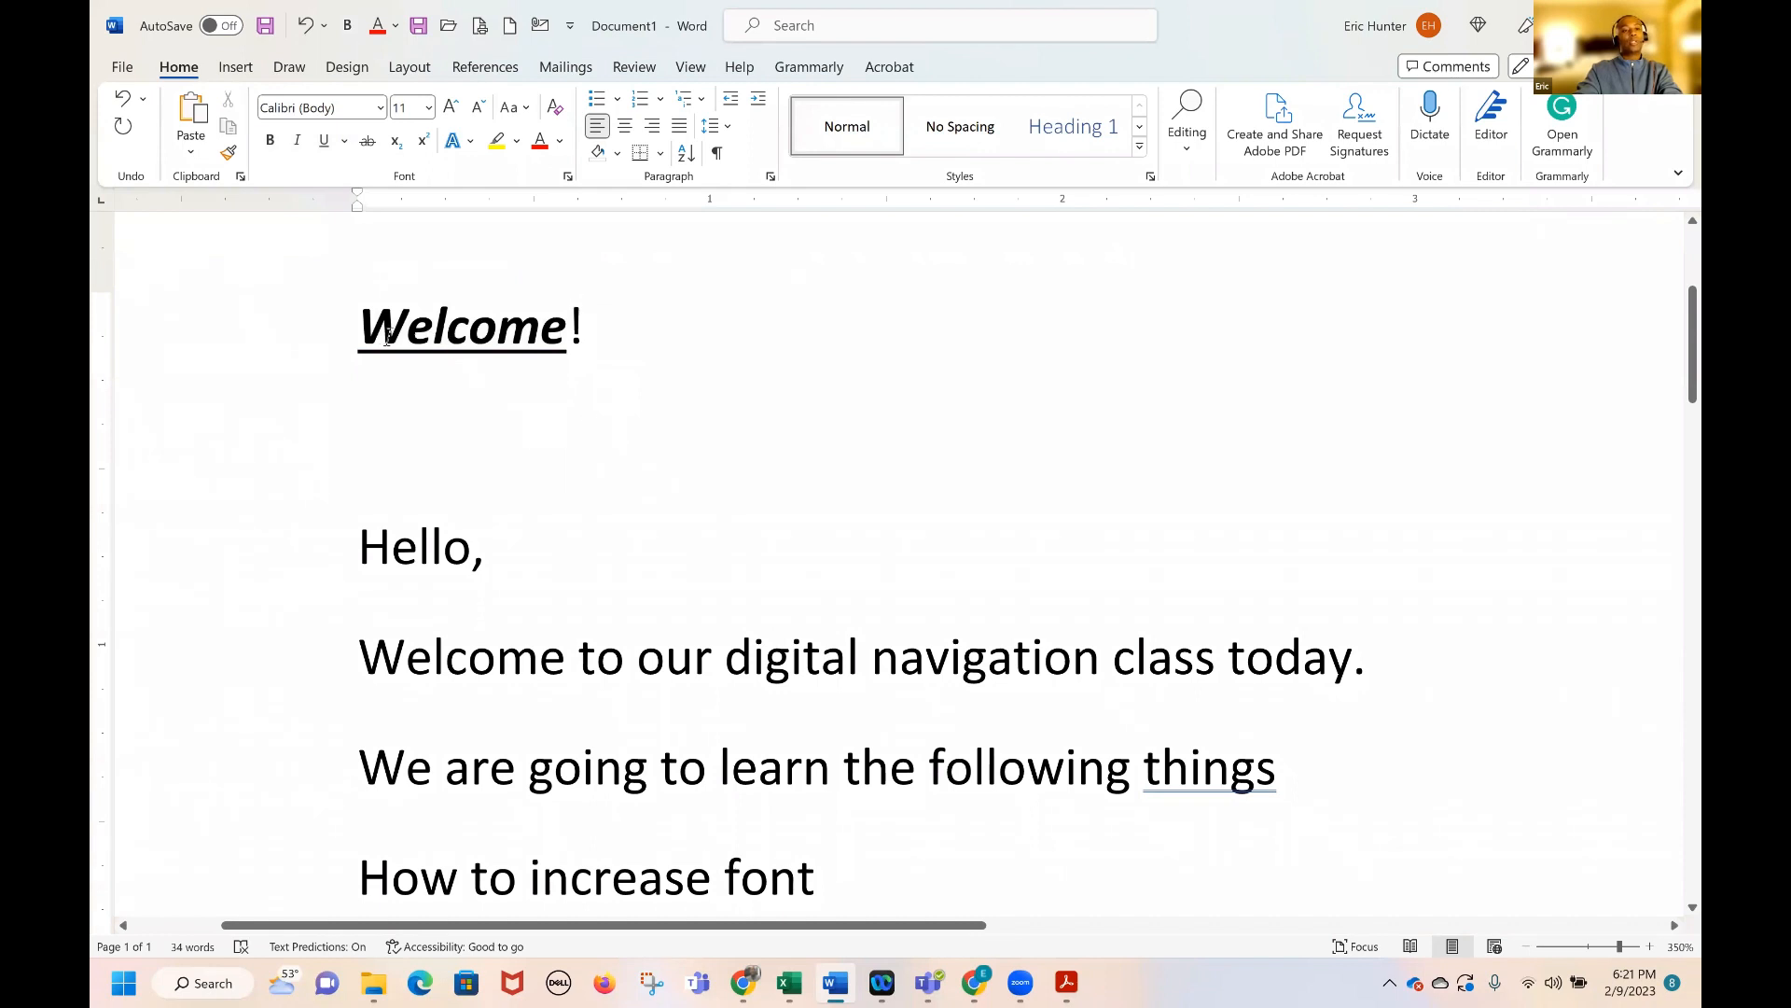
# Remove the bold, italic and underline formatting from the word "Welcome" in the heading
pyautogui.moveTo(579, 323)
pyautogui.mouseDown()
pyautogui.moveTo(606, 324)
pyautogui.moveTo(569, 322)
pyautogui.mouseUp()
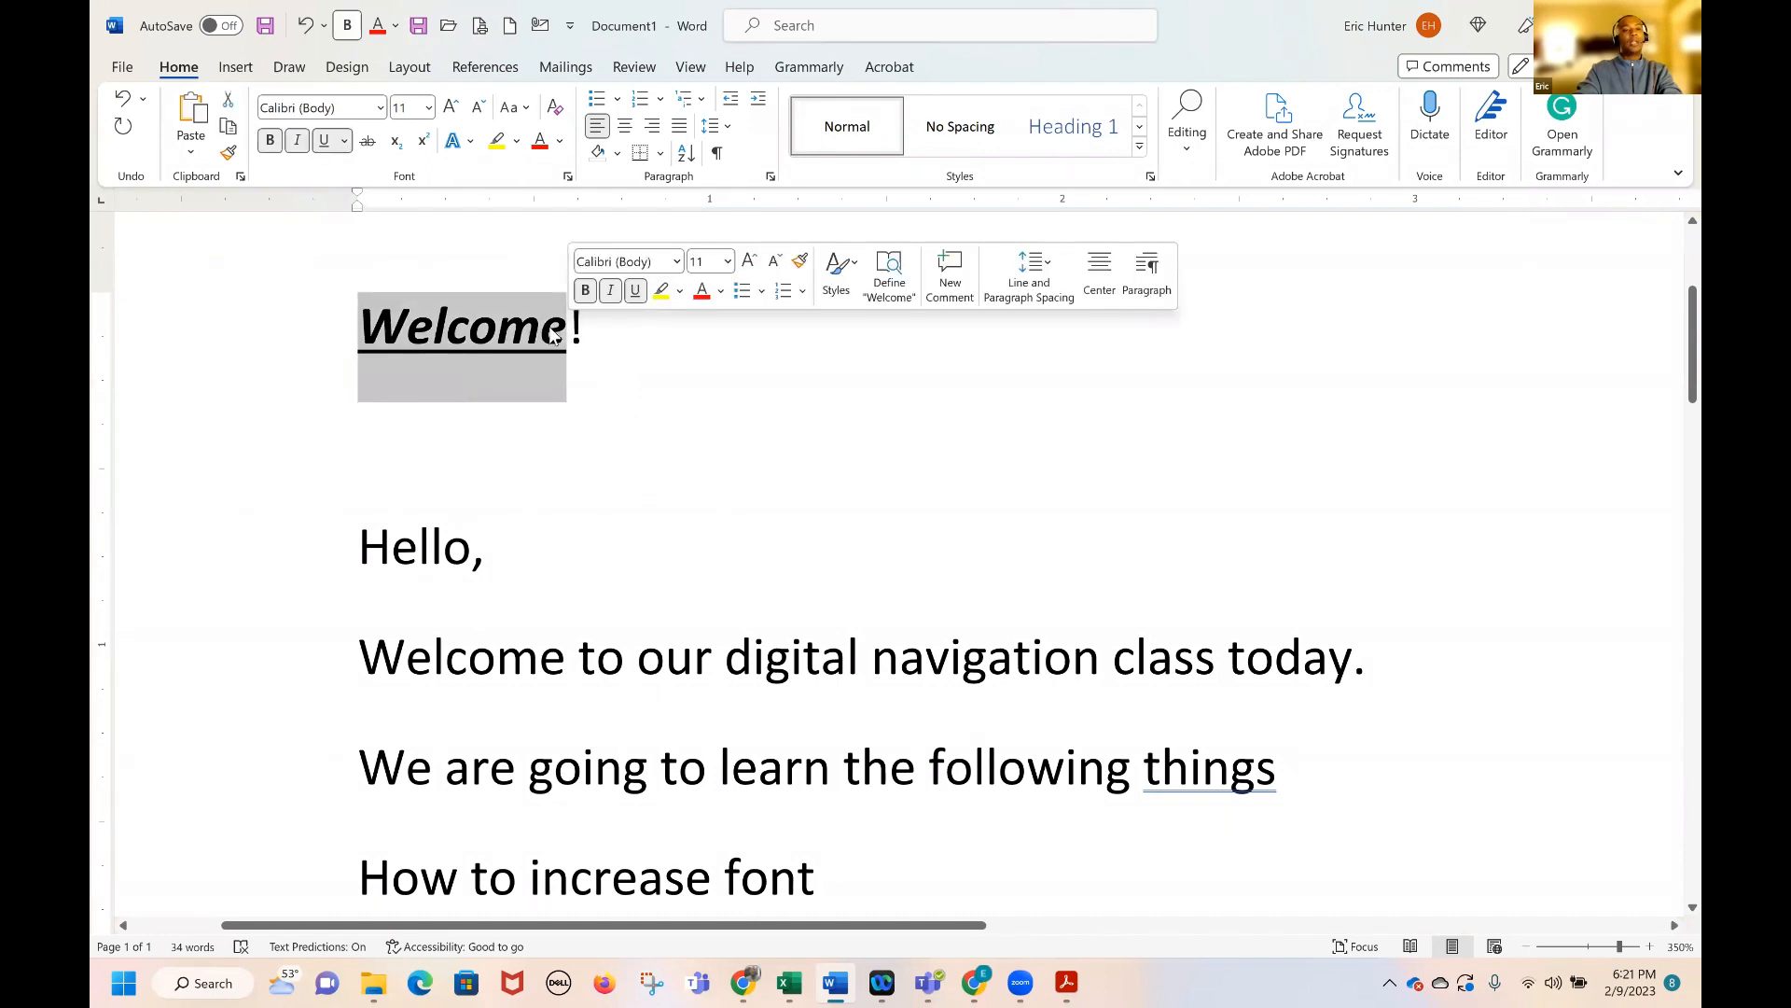
pyautogui.click(585, 292)
pyautogui.click(610, 291)
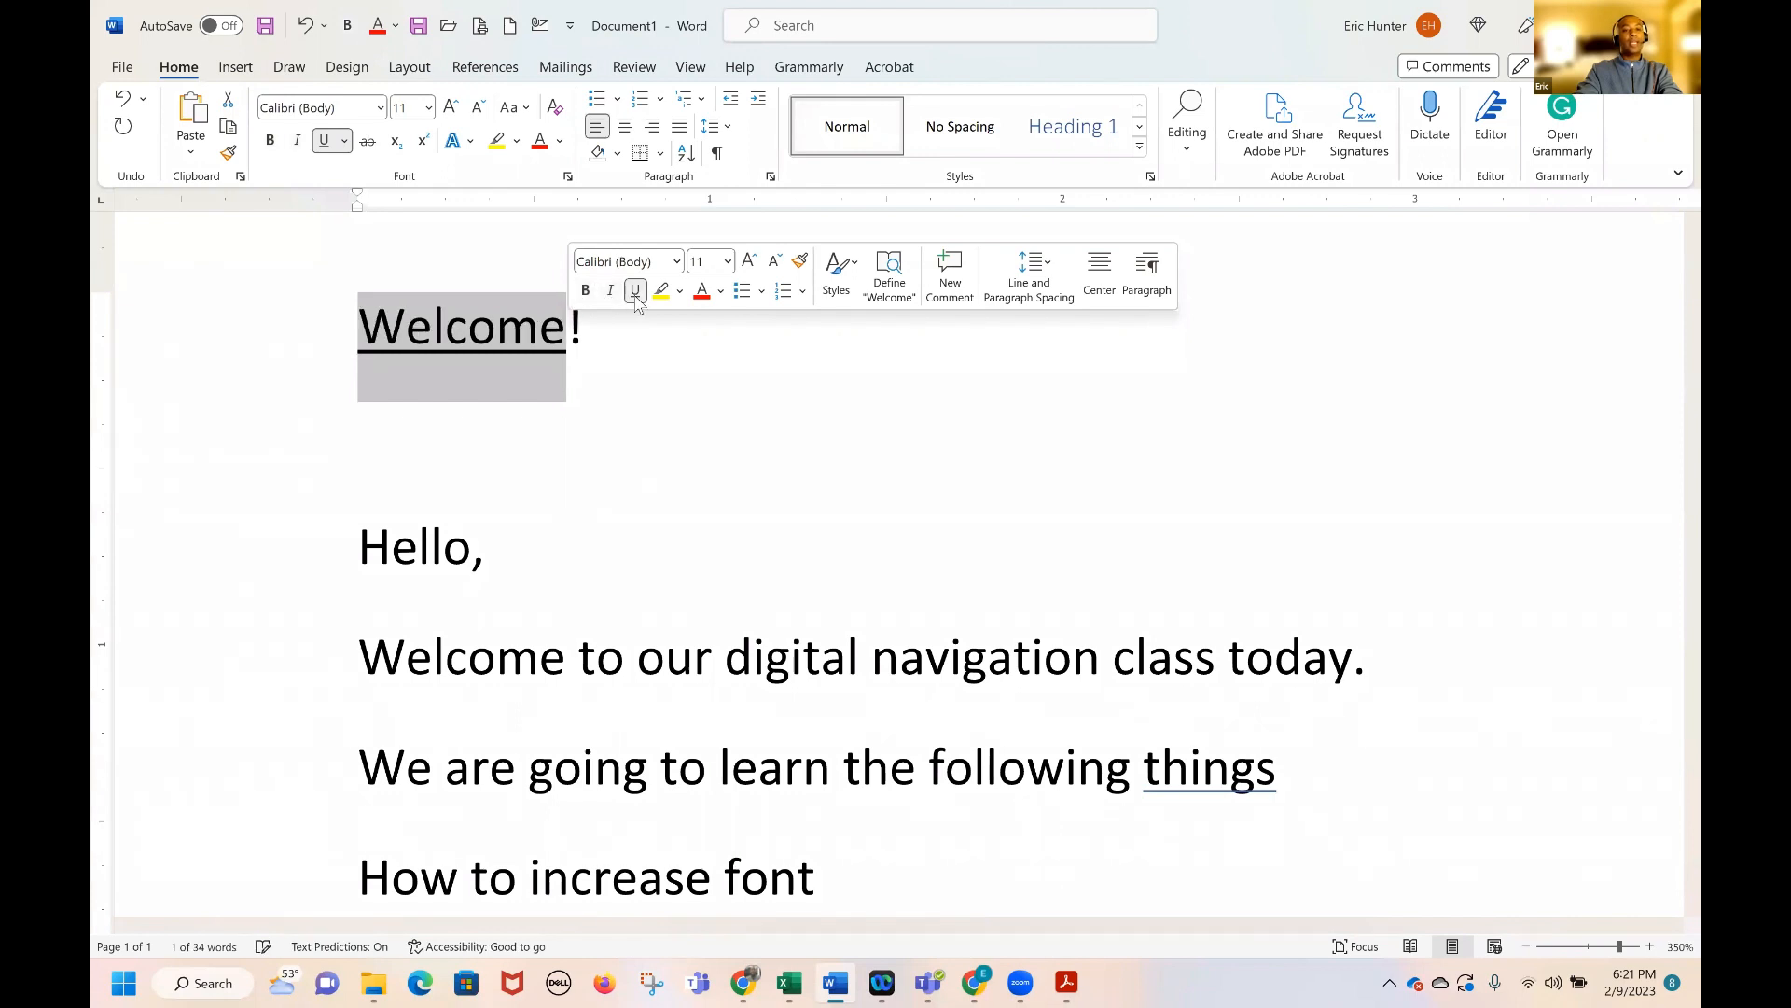
pyautogui.click(635, 293)
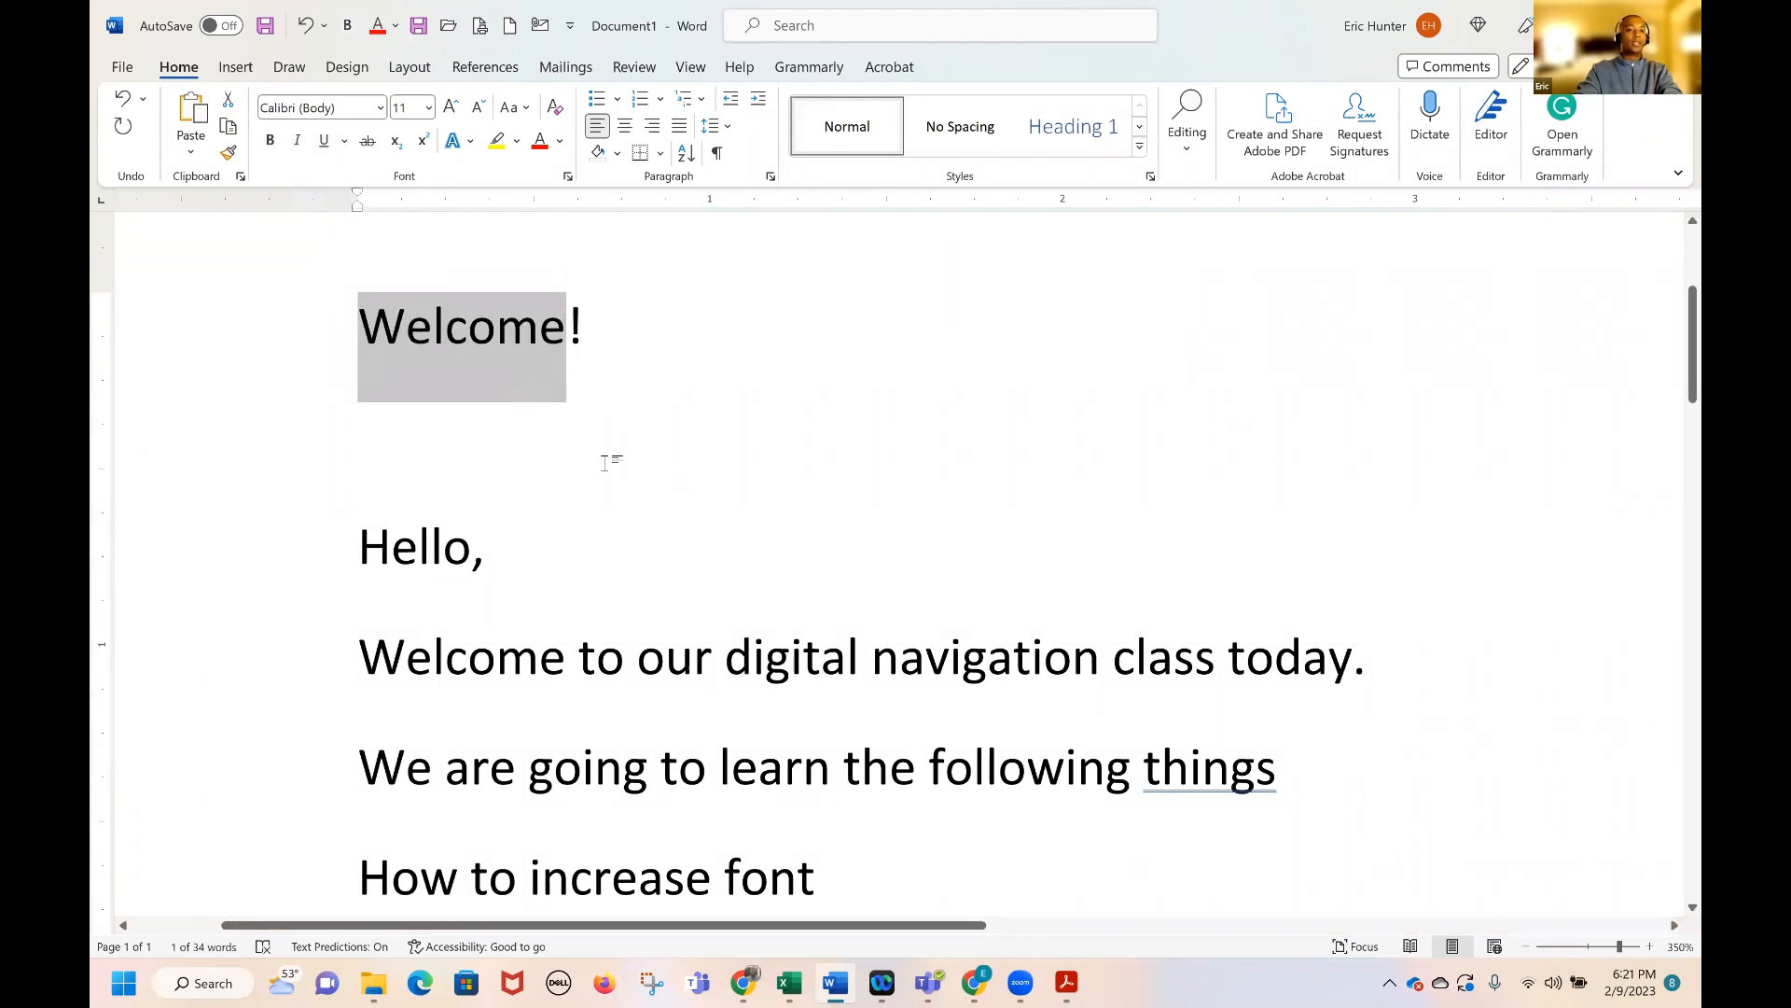
pyautogui.click(602, 480)
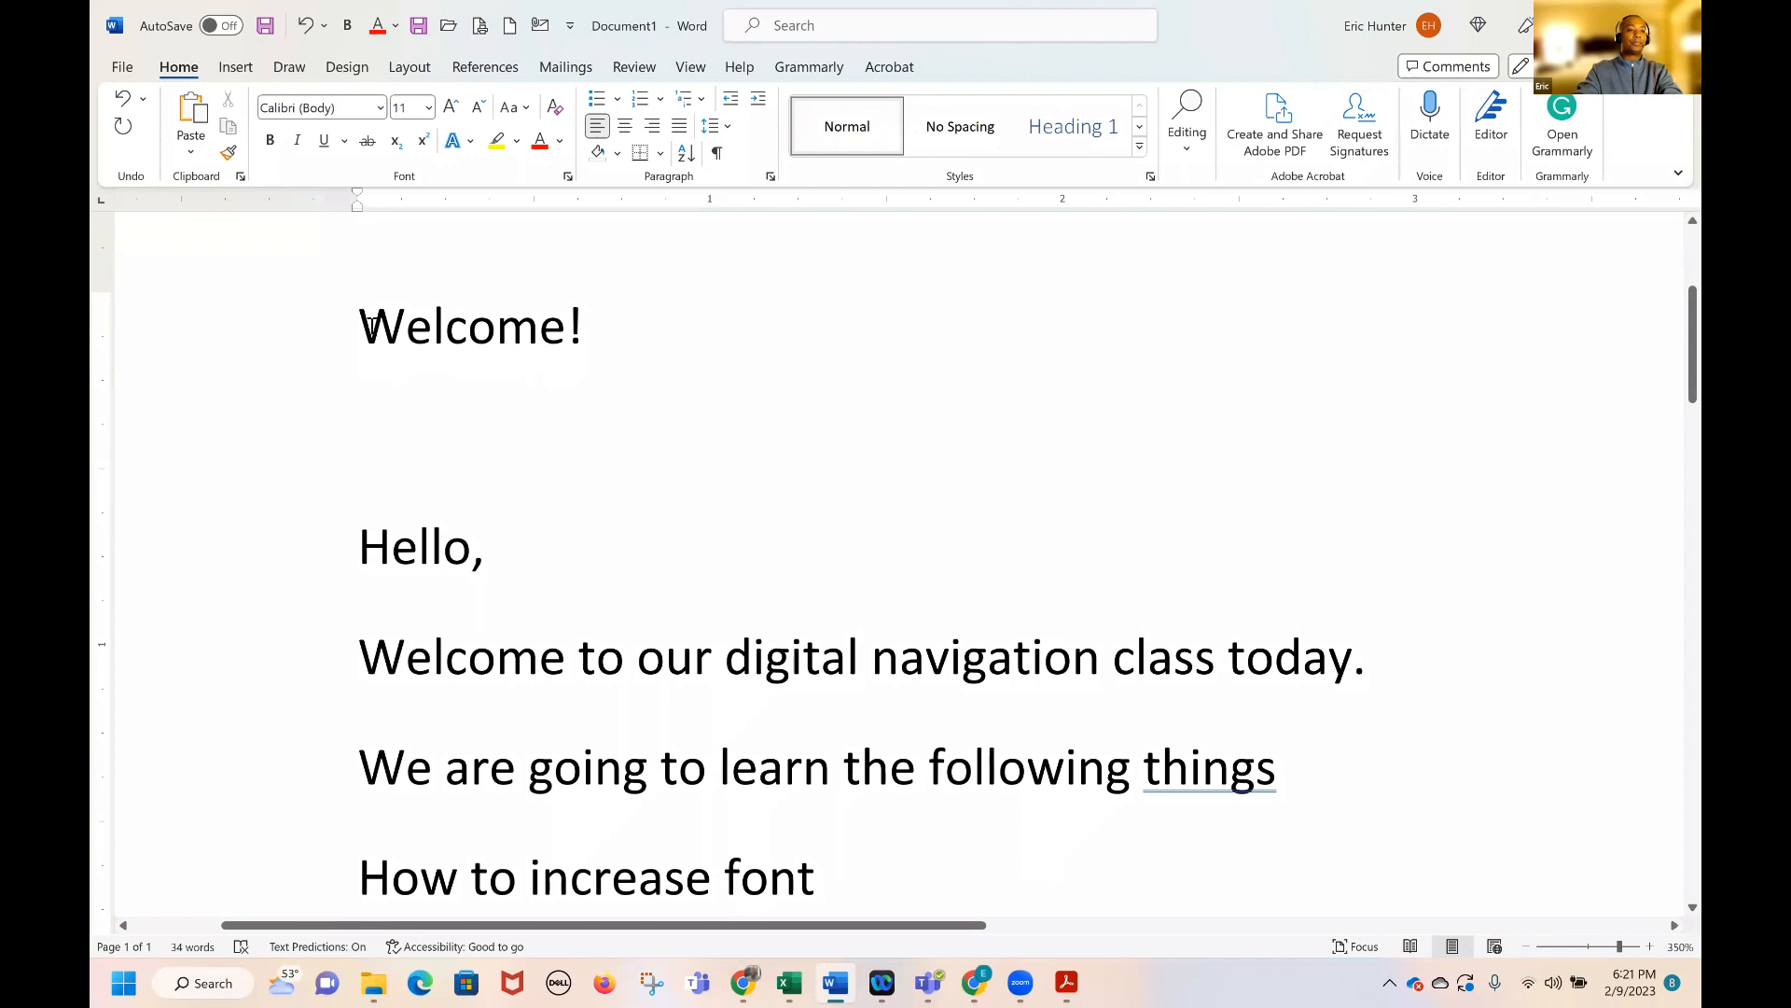
# Format the word "Welcome" in the heading as bold, italic and underlined, leaving out the exclamation mark
pyautogui.moveTo(362, 323); pyautogui.dragTo(564, 326)
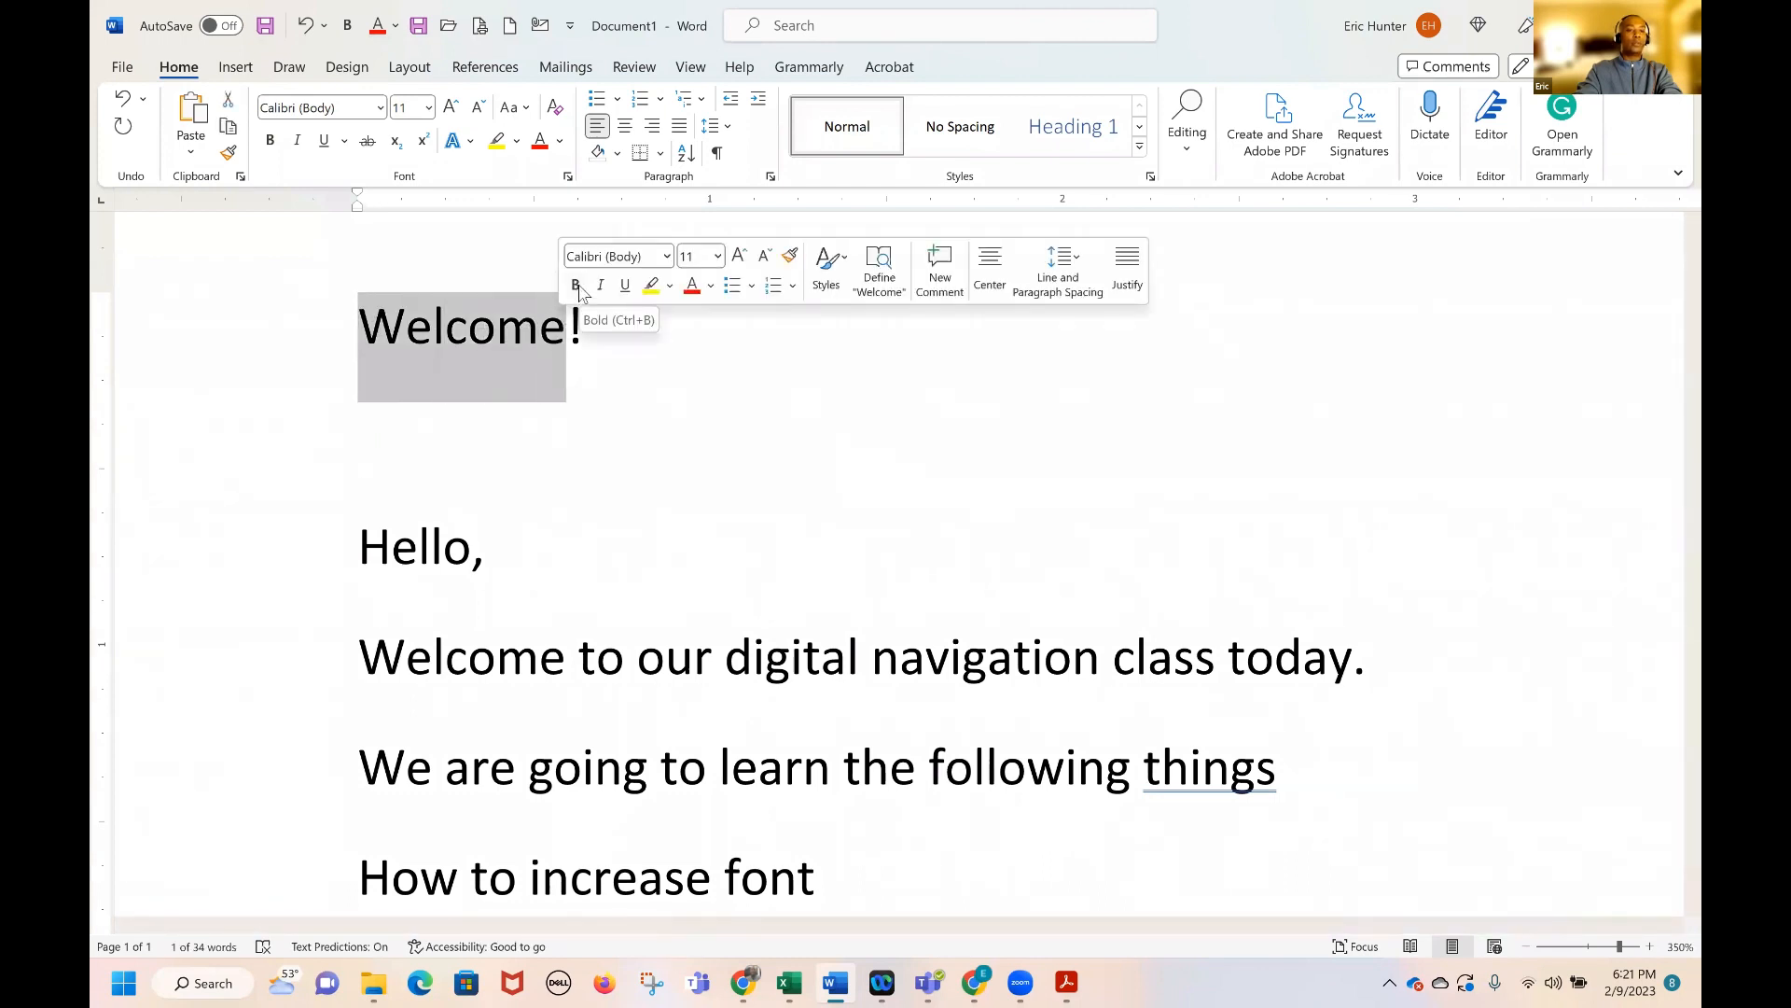
pyautogui.click(577, 287)
pyautogui.click(602, 287)
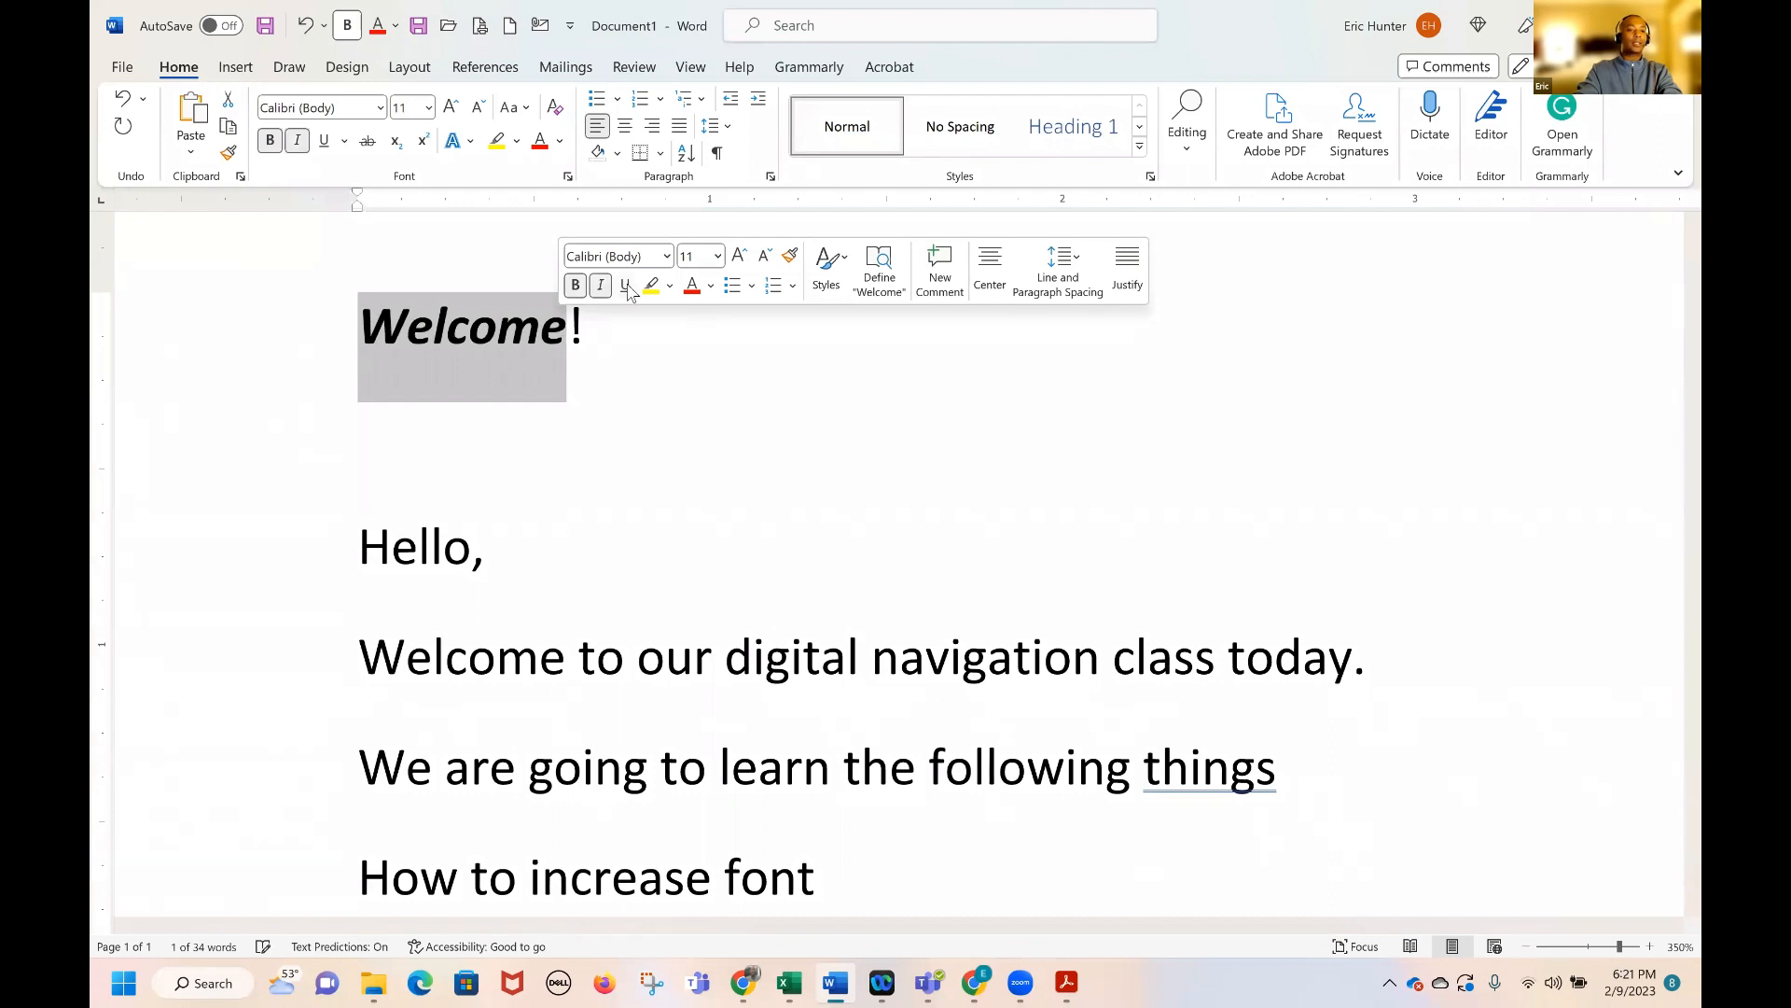
pyautogui.click(622, 290)
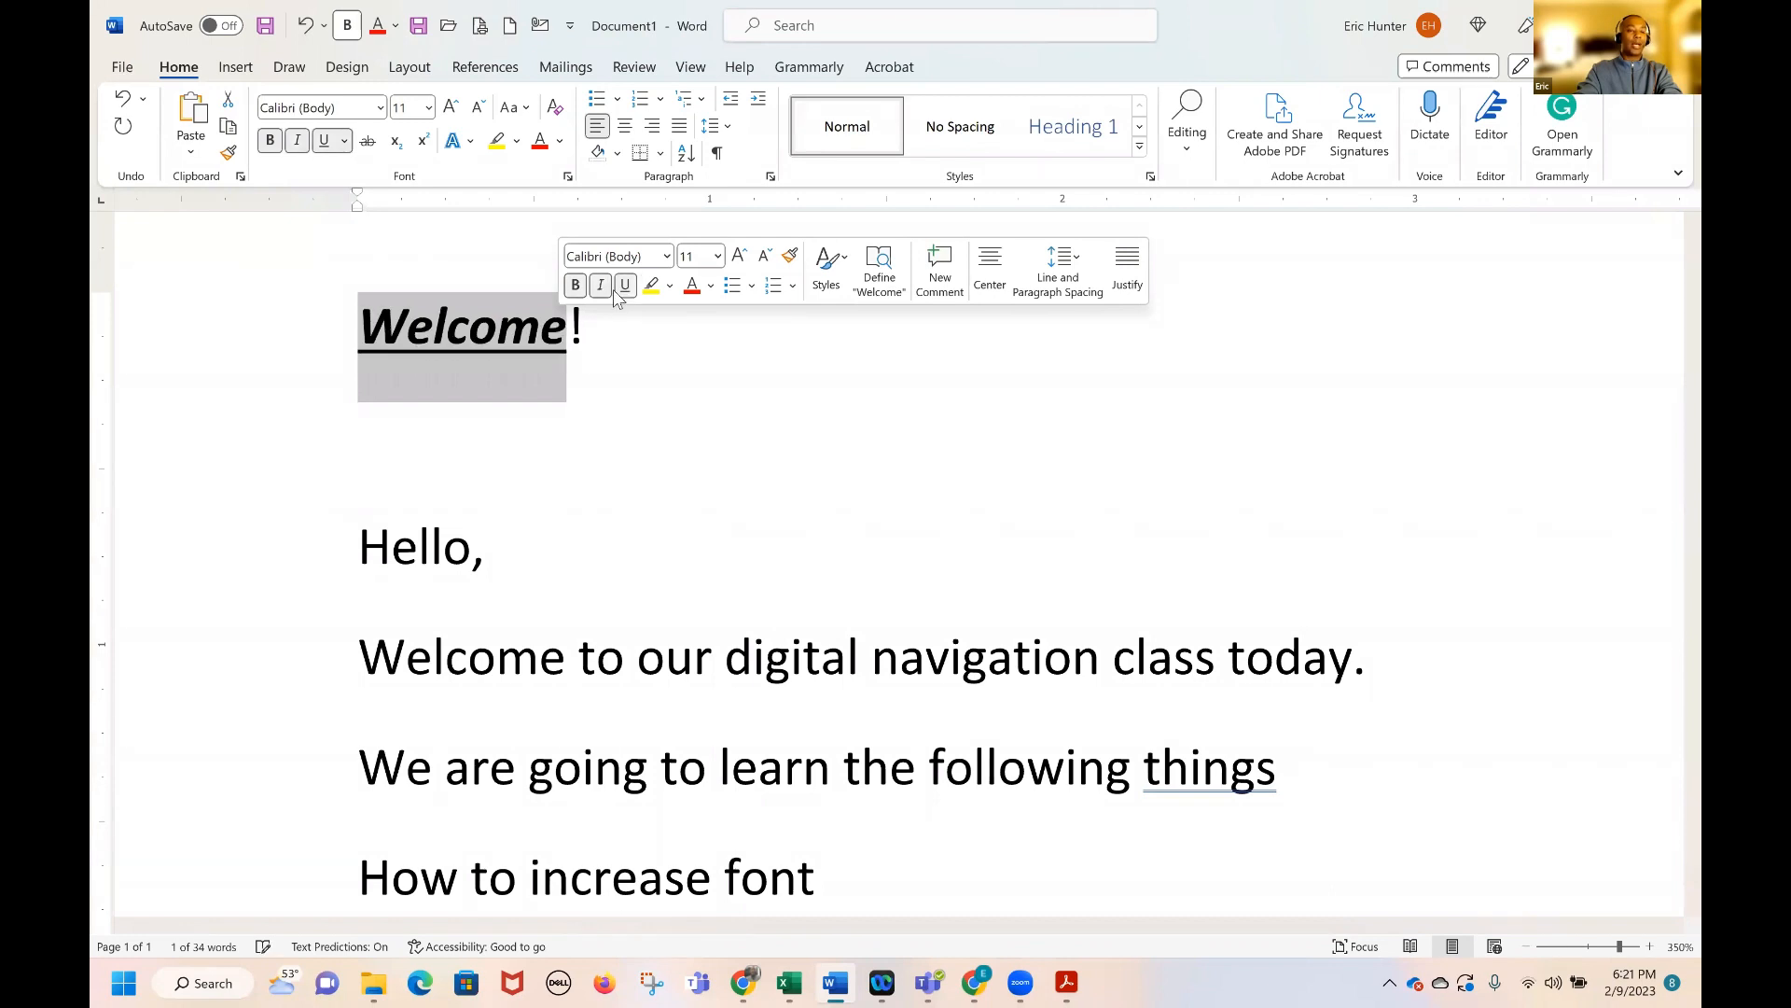
pyautogui.click(485, 383)
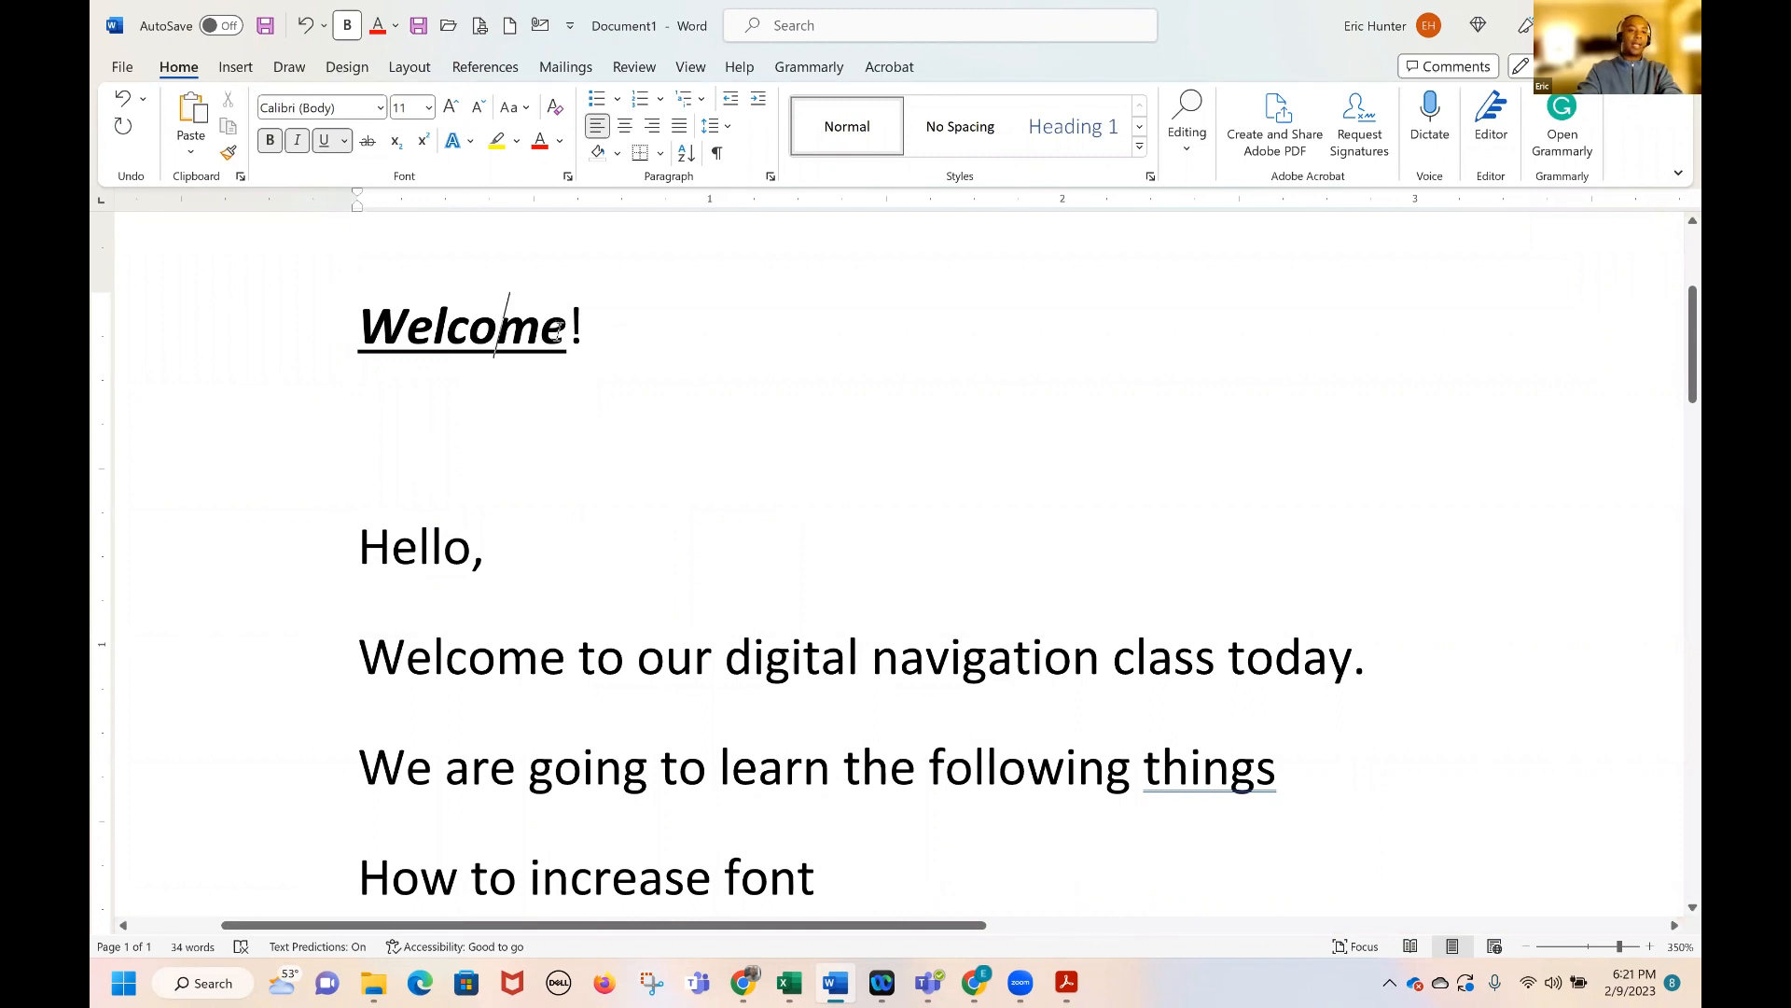
# Remove bold, italic and underline from only the letters "ome" in the heading word "Welcome"
pyautogui.moveTo(566, 338); pyautogui.dragTo(495, 395)
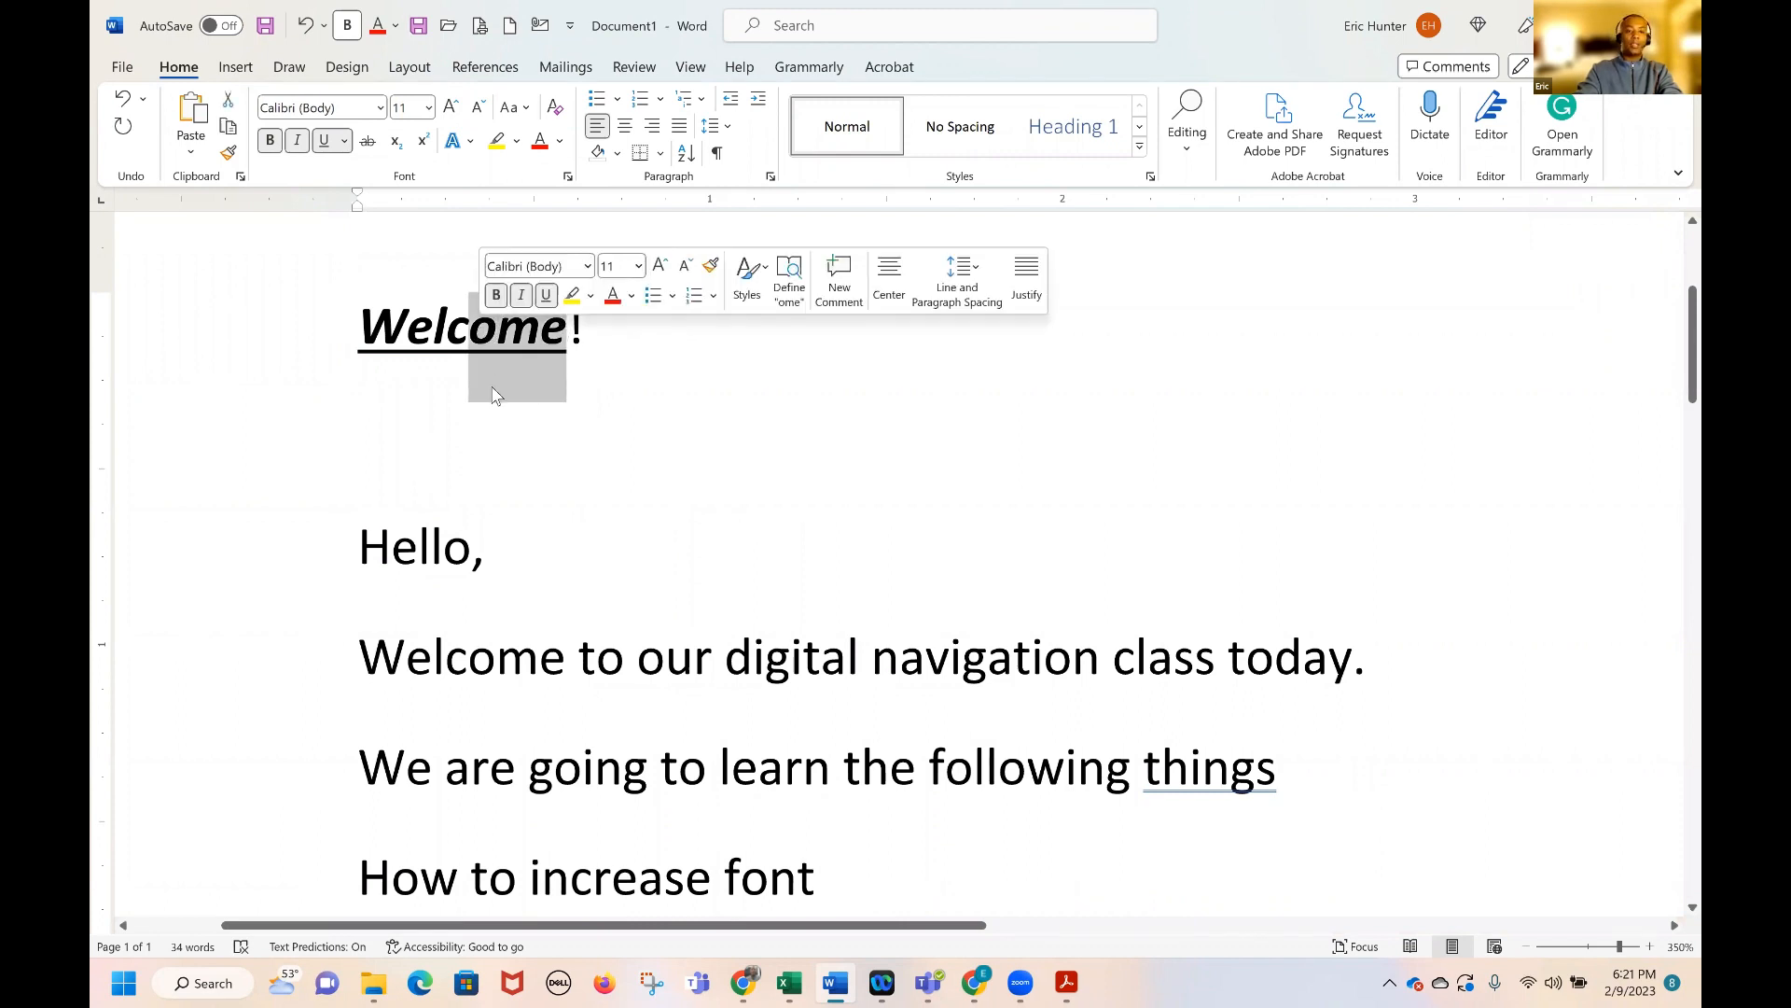
pyautogui.click(497, 295)
pyautogui.click(524, 294)
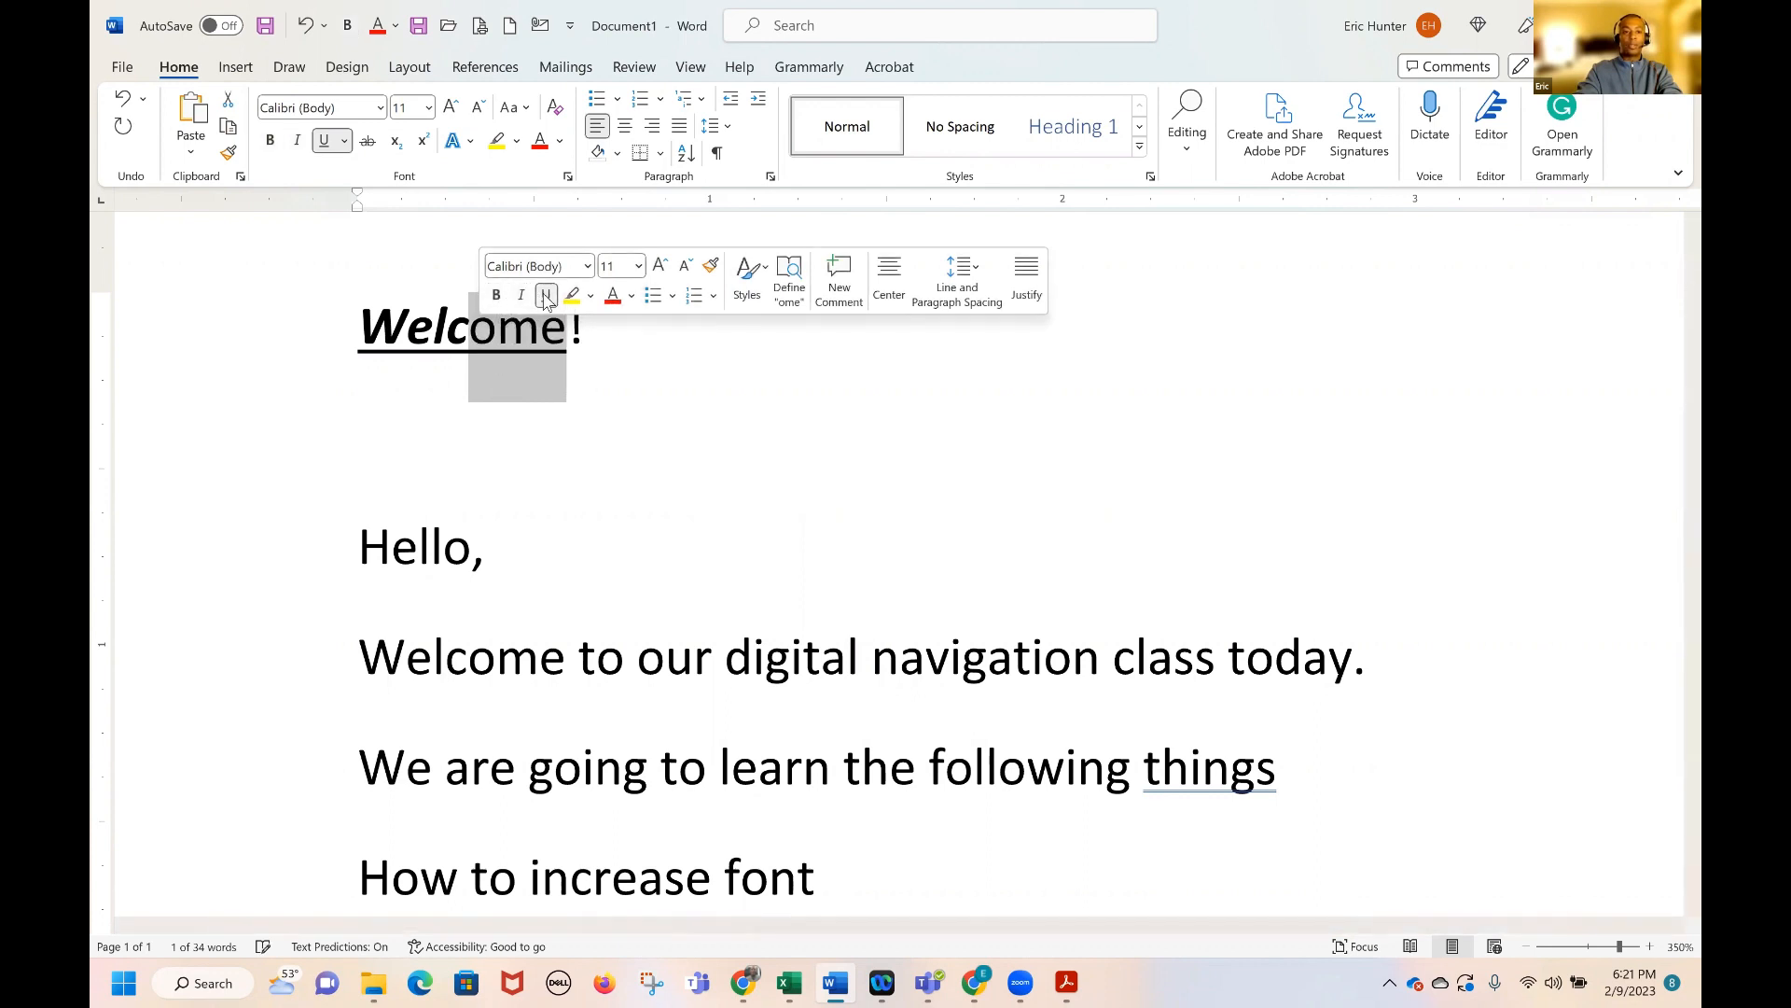
pyautogui.click(546, 295)
pyautogui.click(615, 378)
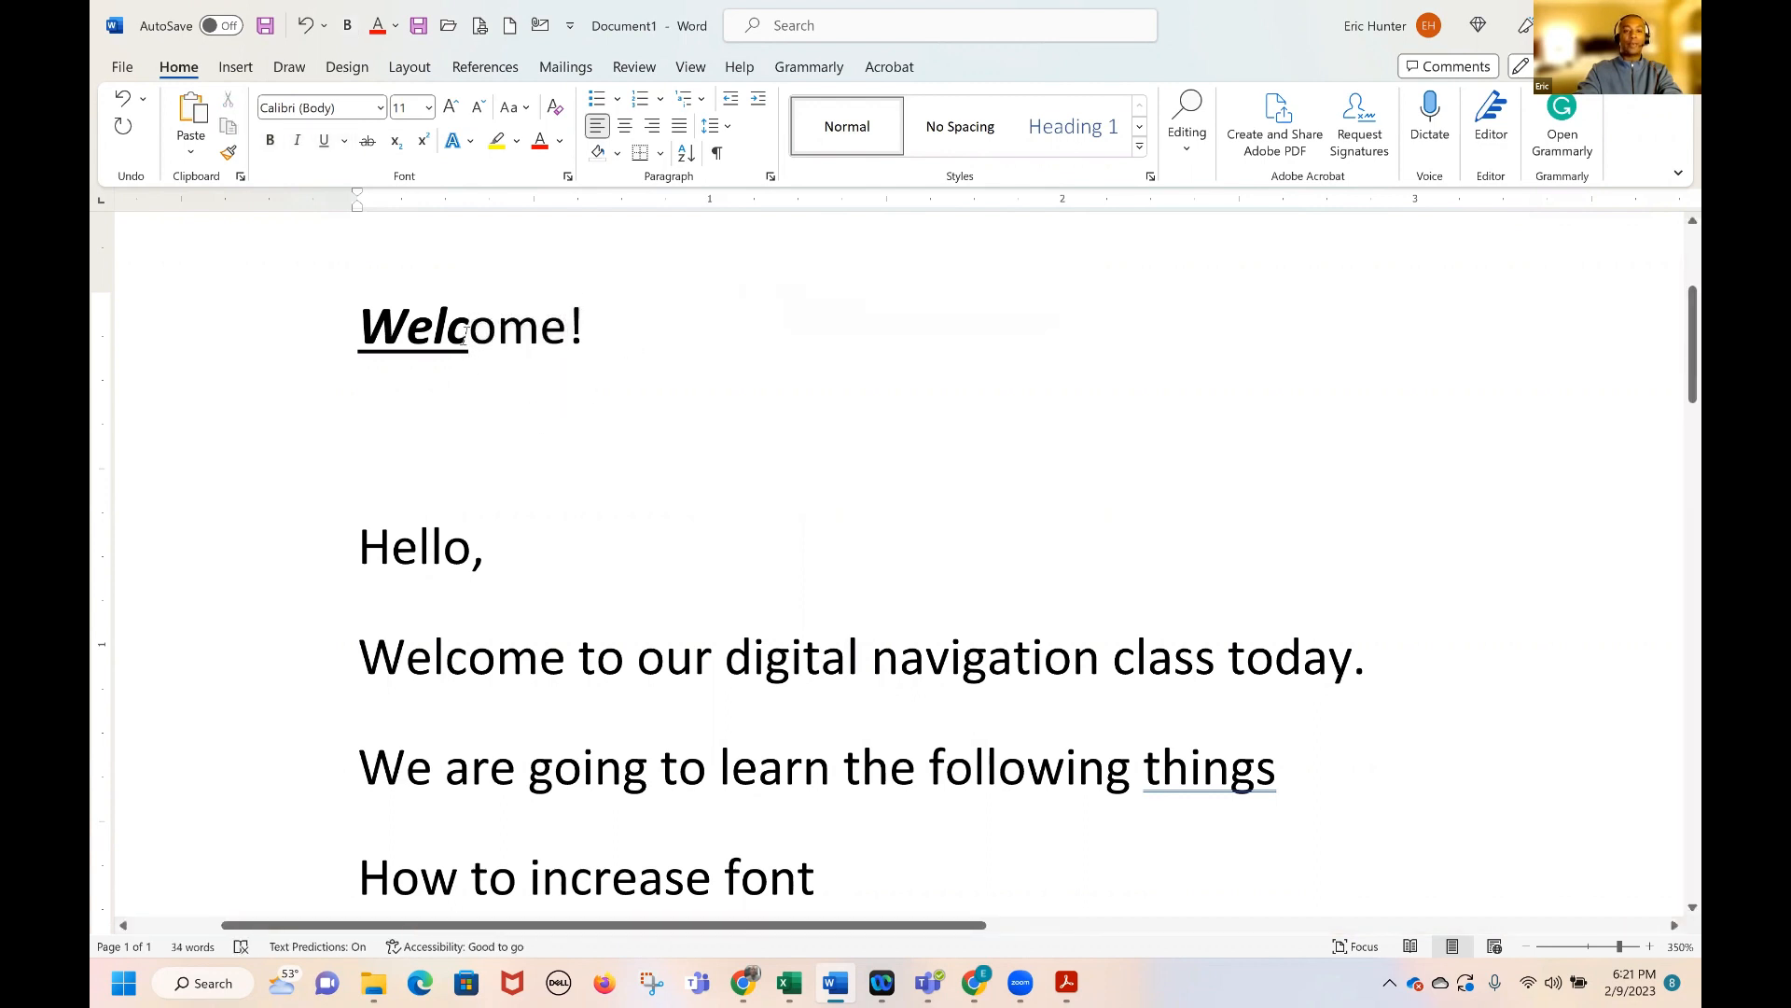
# Select the whole partly formatted word "Welcome" in the heading and clear its remaining bold, italic and underline
pyautogui.moveTo(466, 337); pyautogui.dragTo(378, 341)
pyautogui.click(480, 341)
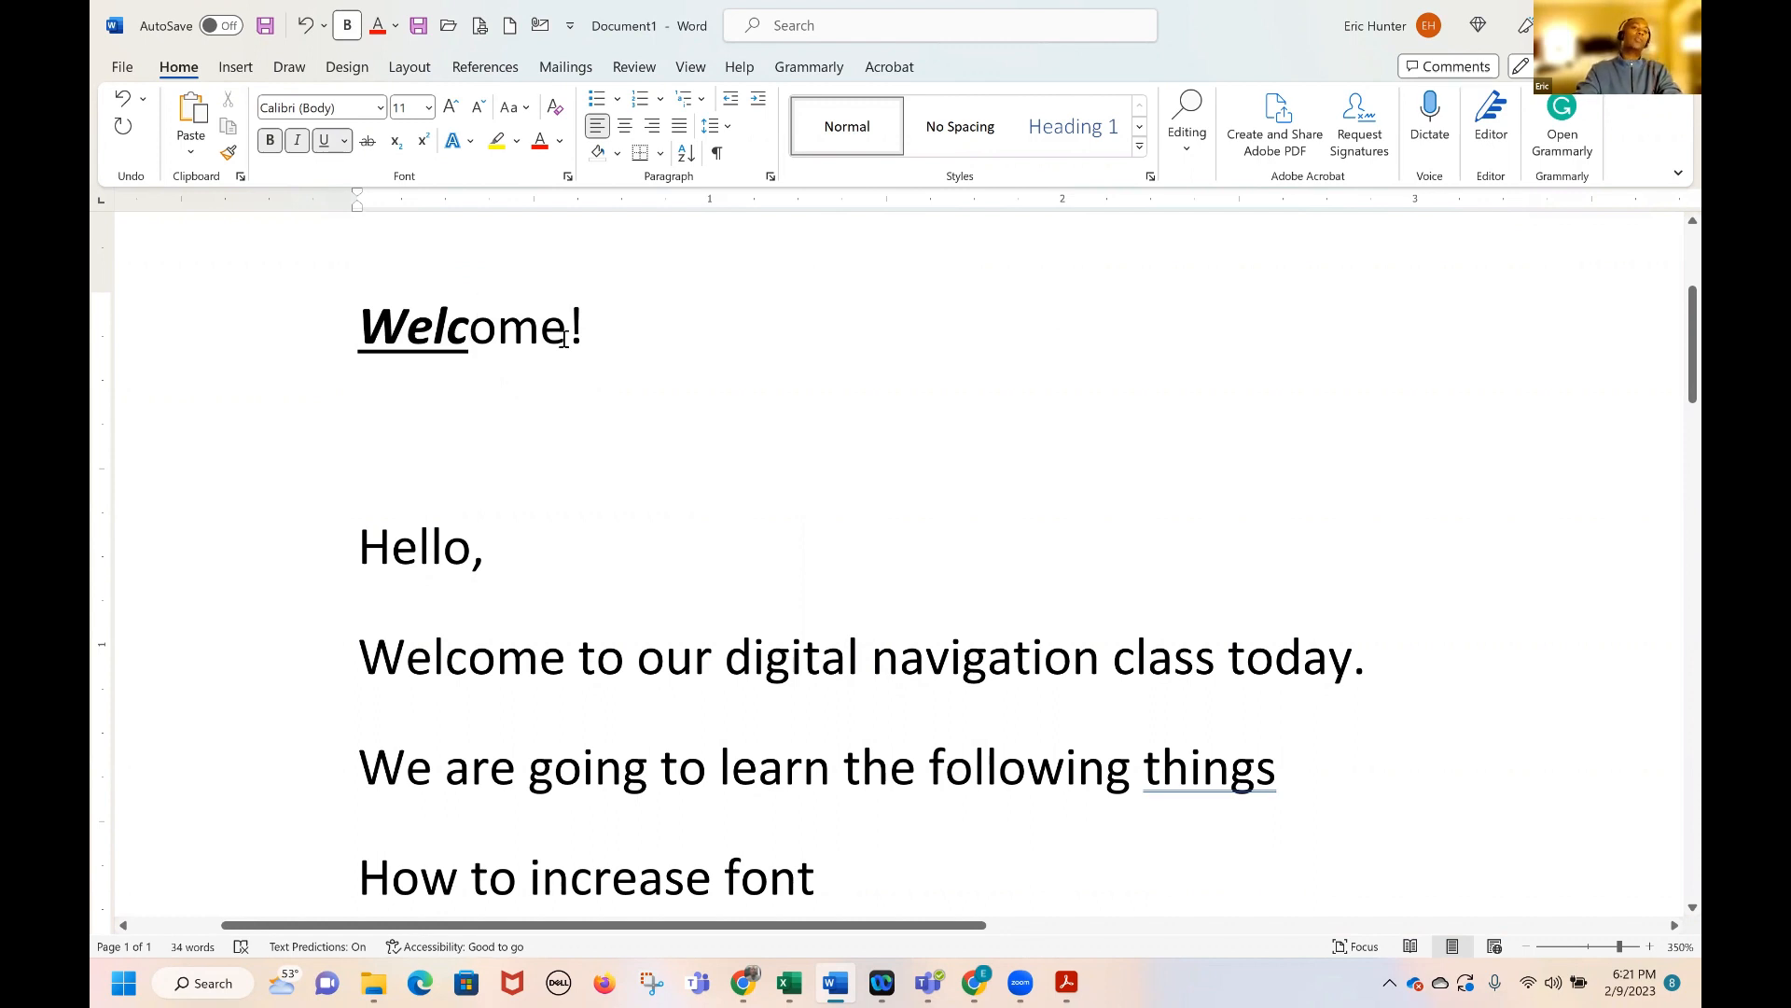
pyautogui.moveTo(563, 341); pyautogui.dragTo(512, 345)
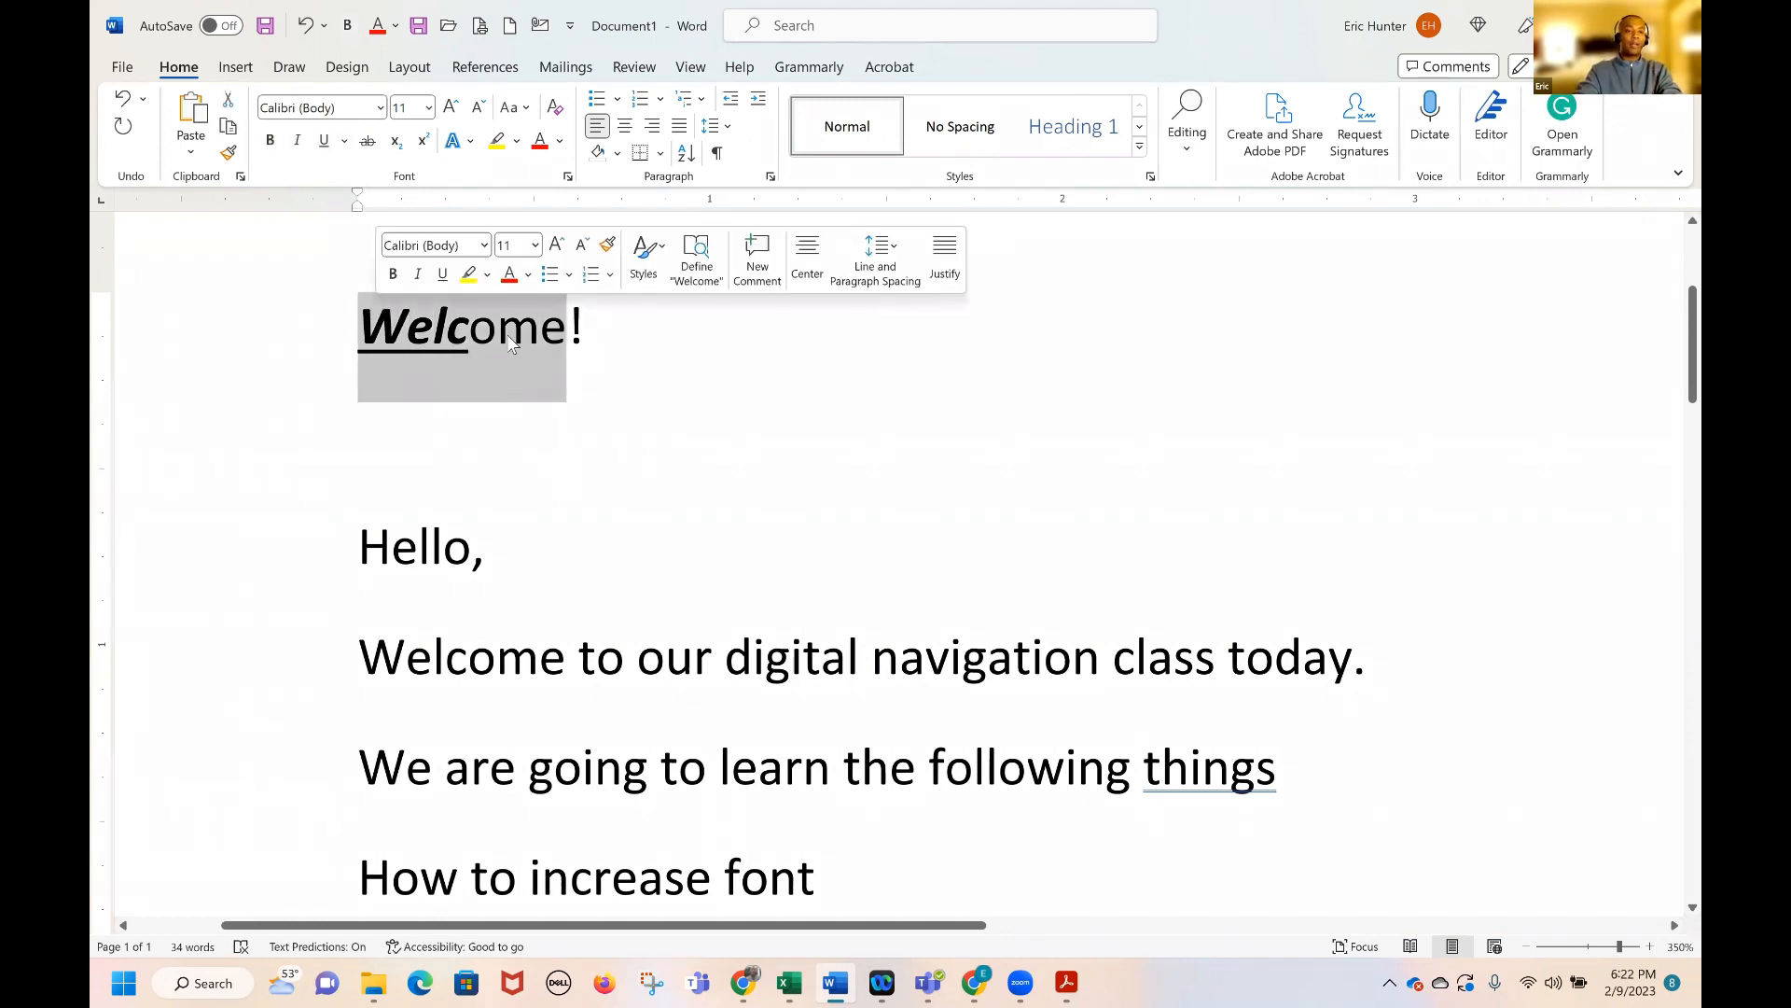
pyautogui.click(417, 275)
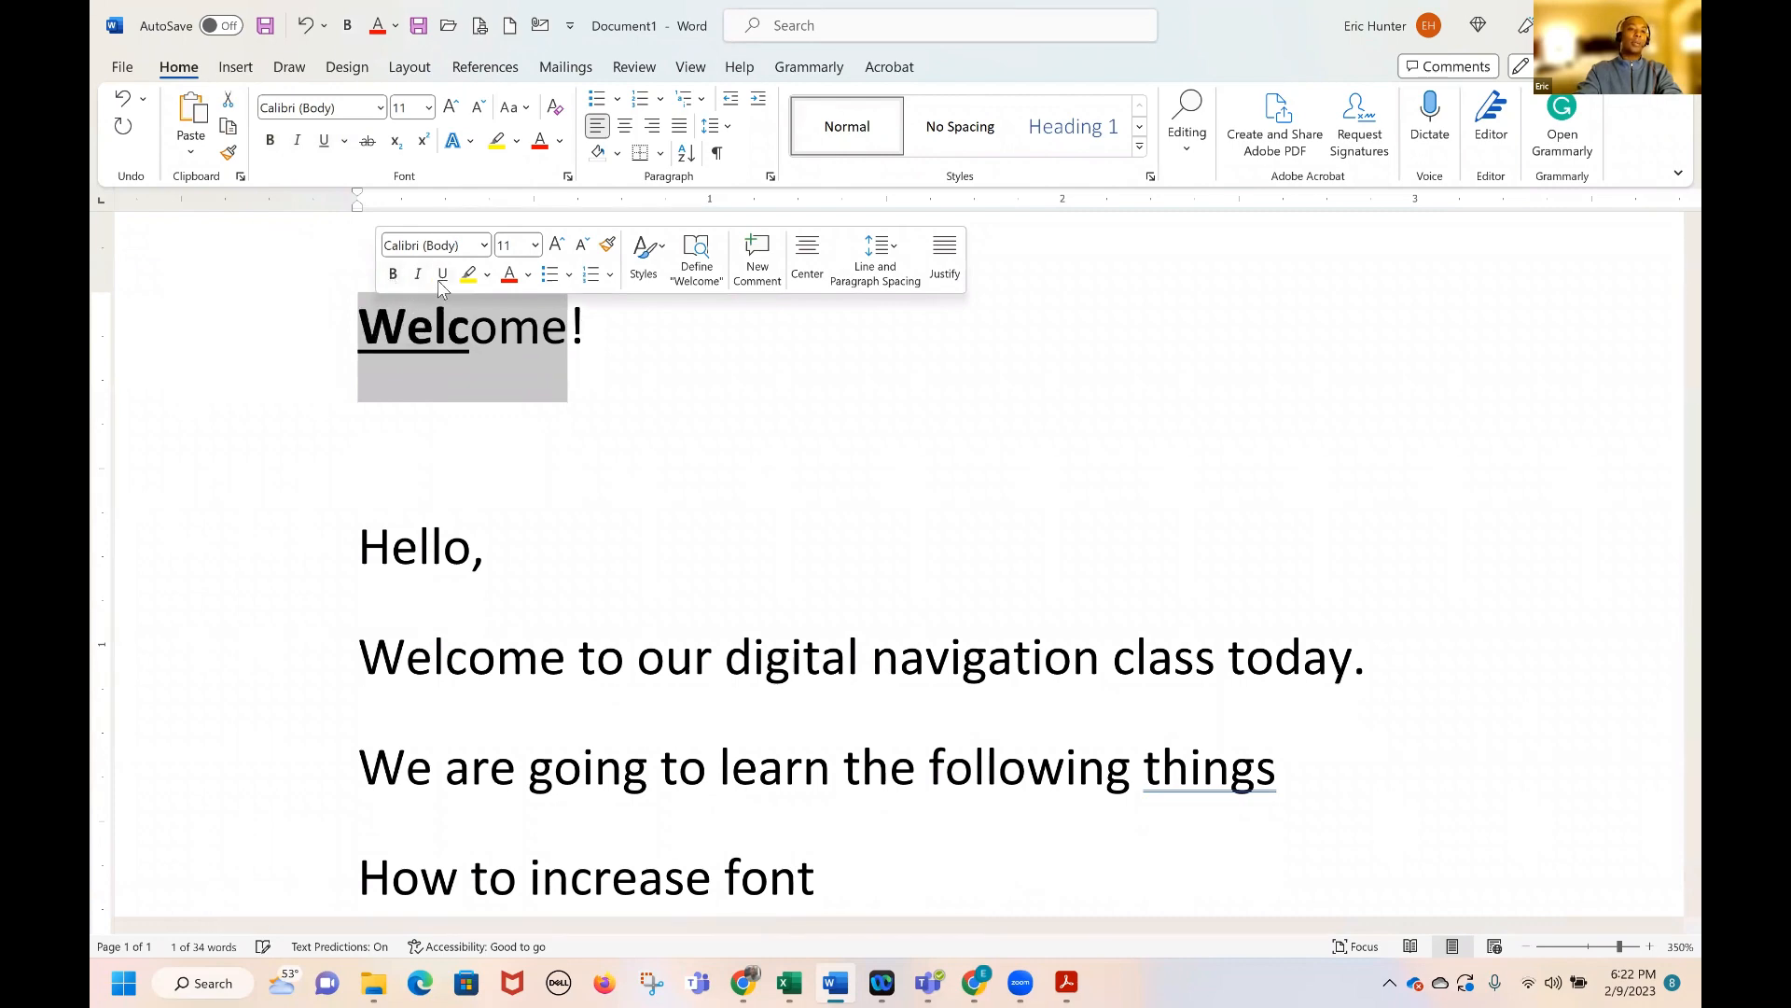
pyautogui.click(440, 277)
pyautogui.click(391, 277)
pyautogui.click(416, 275)
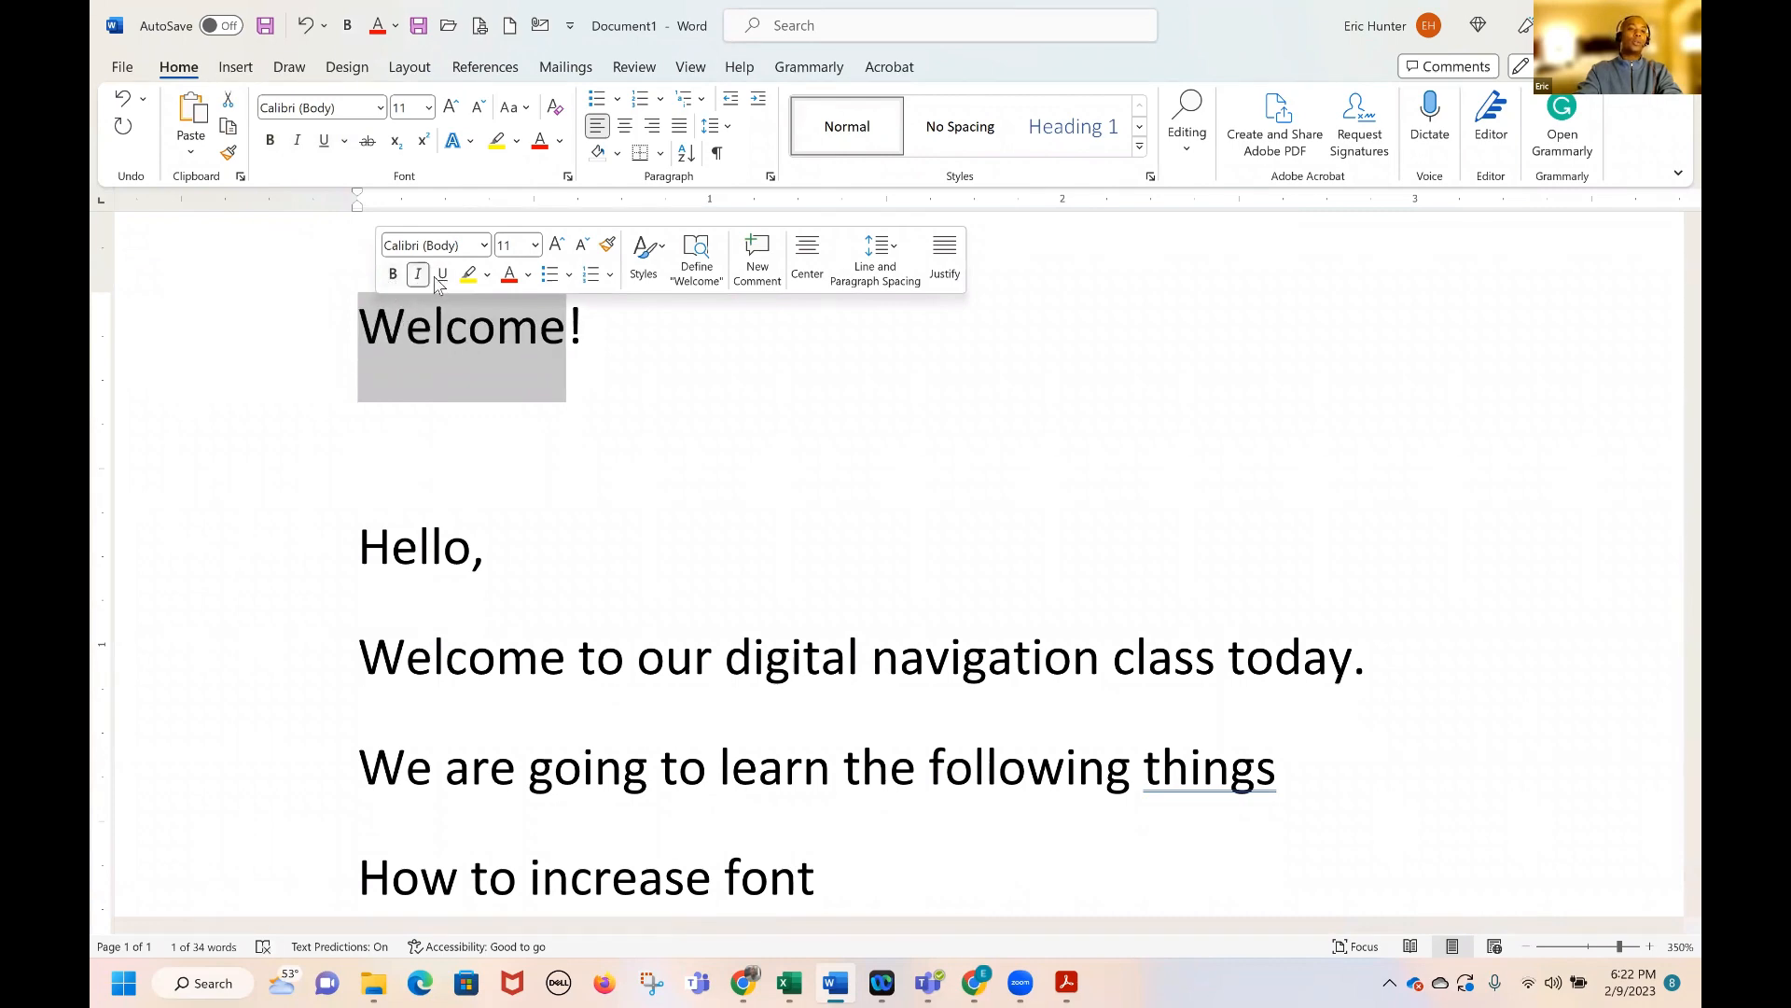
pyautogui.click(417, 275)
pyautogui.click(614, 432)
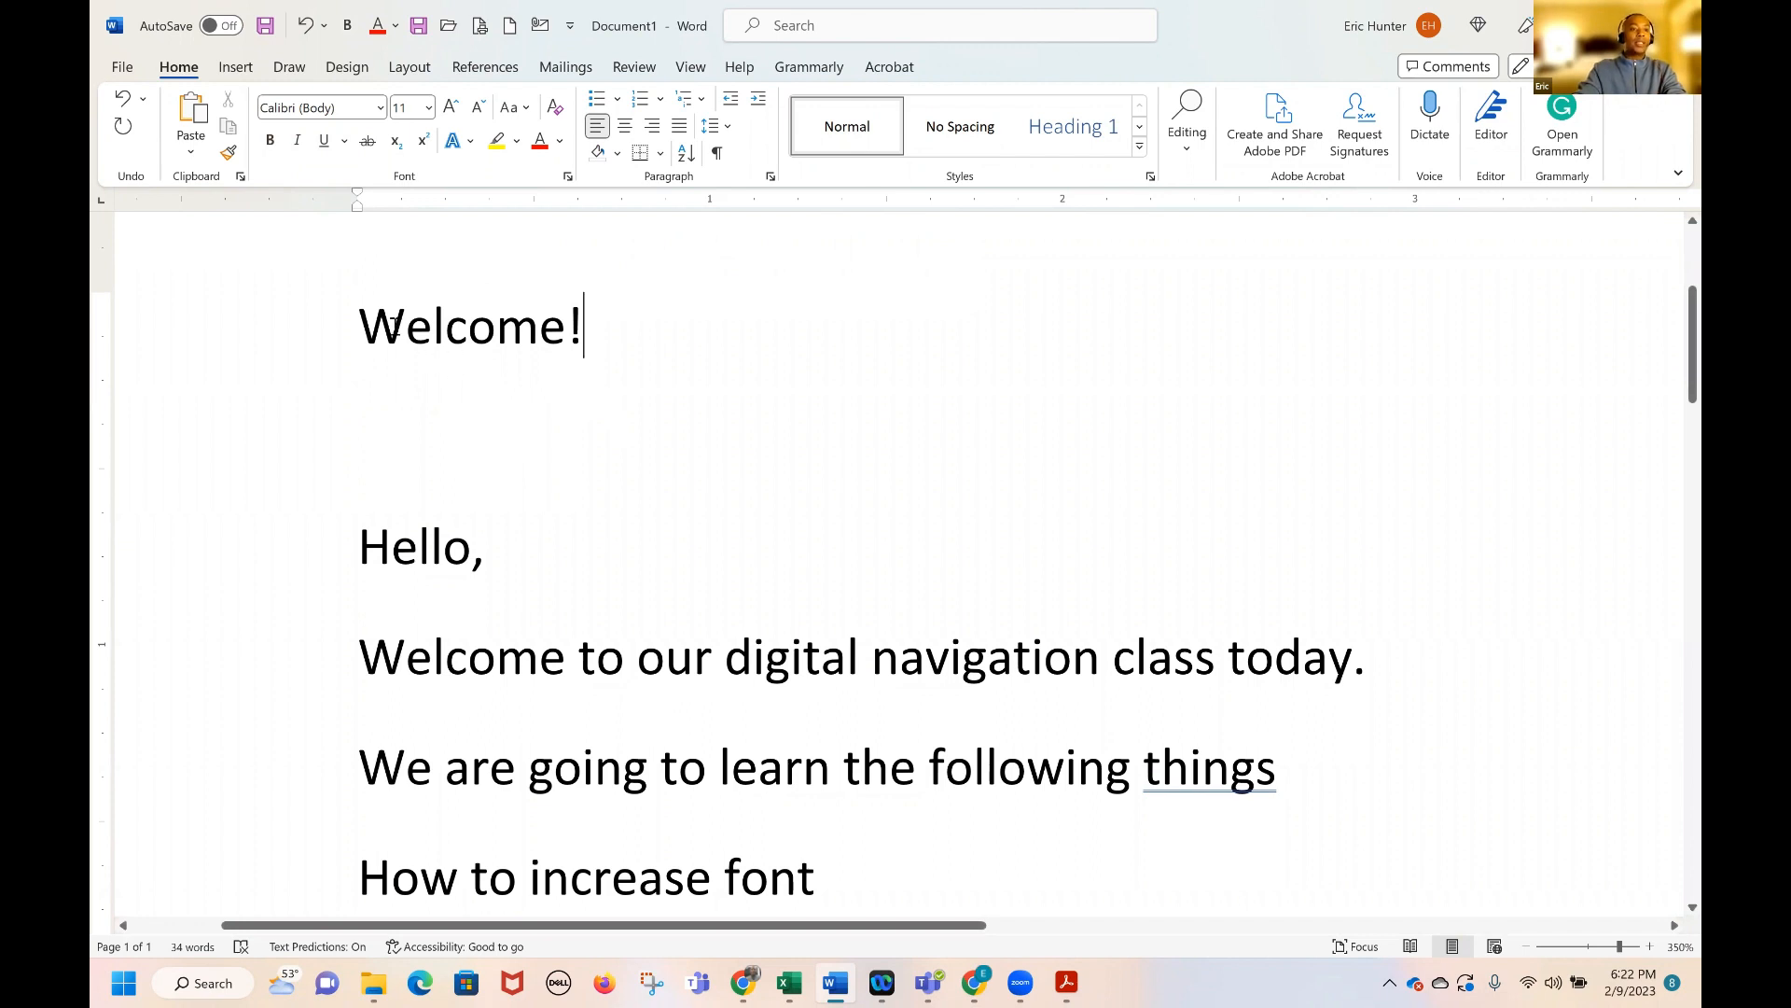
# Increase the font size of the word "Welcome" in the heading to 16, leaving out the exclamation mark
pyautogui.moveTo(362, 325); pyautogui.dragTo(566, 338)
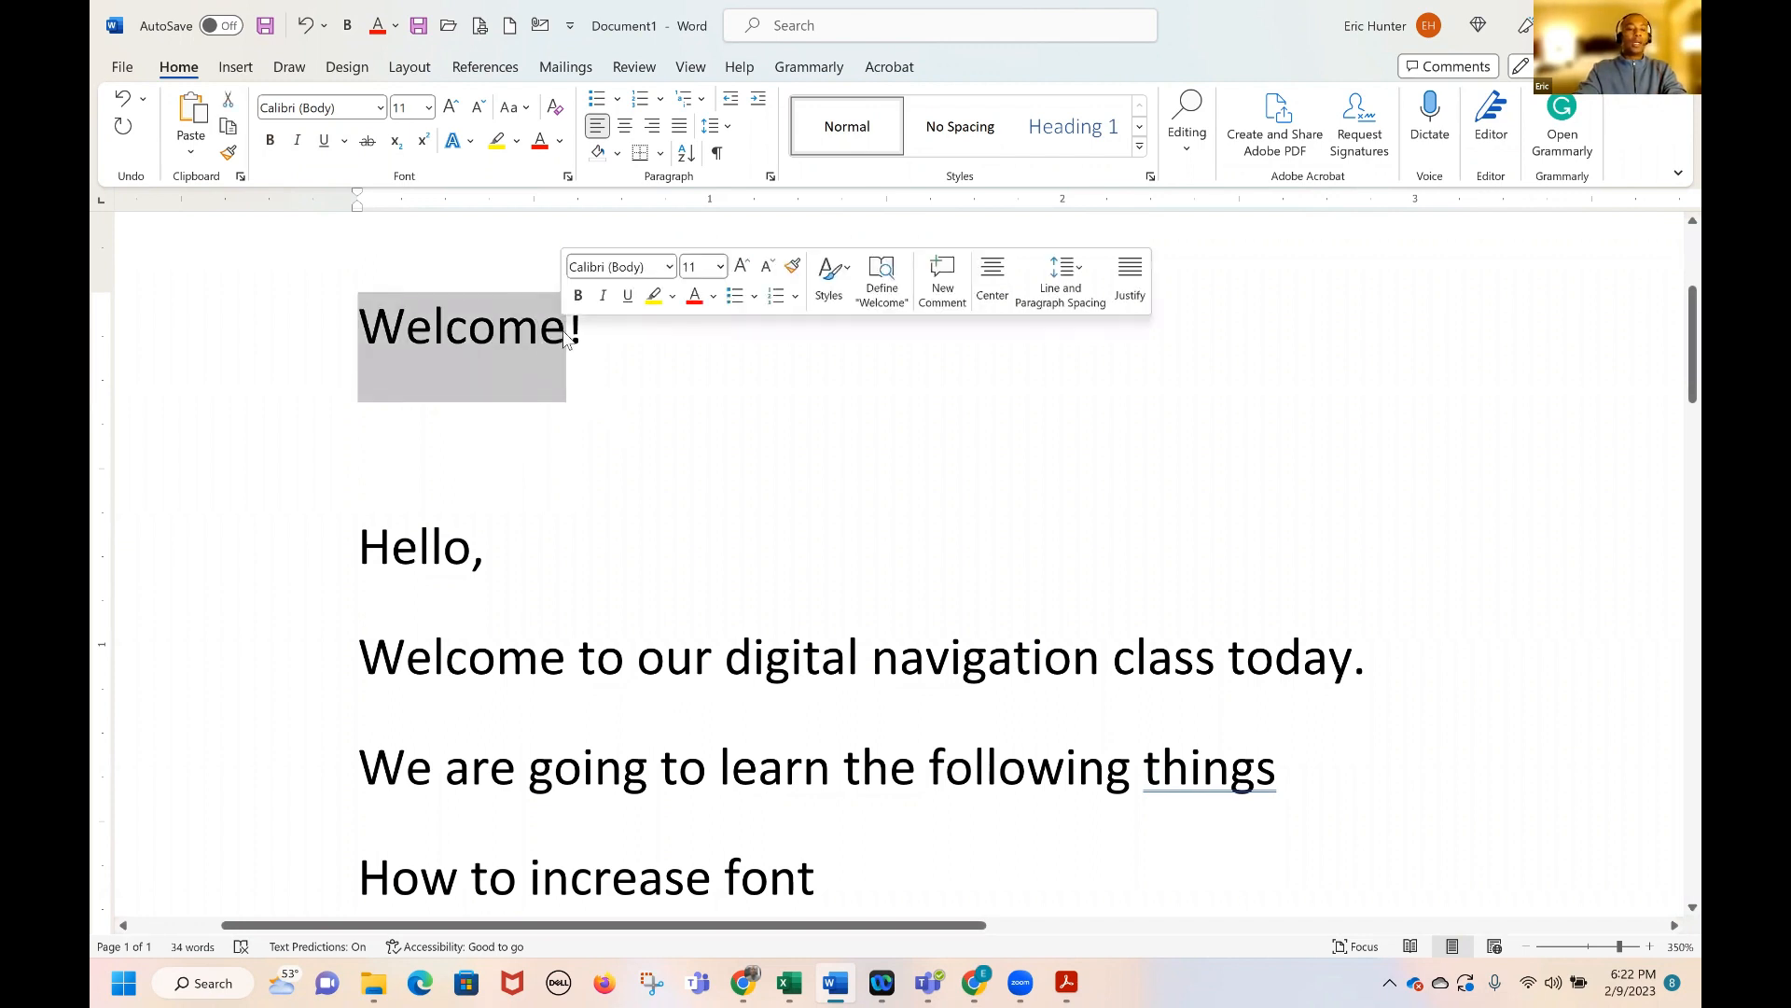
pyautogui.keyDown('ctrl'); pyautogui.scroll(3, 509, 360); pyautogui.keyUp('ctrl')
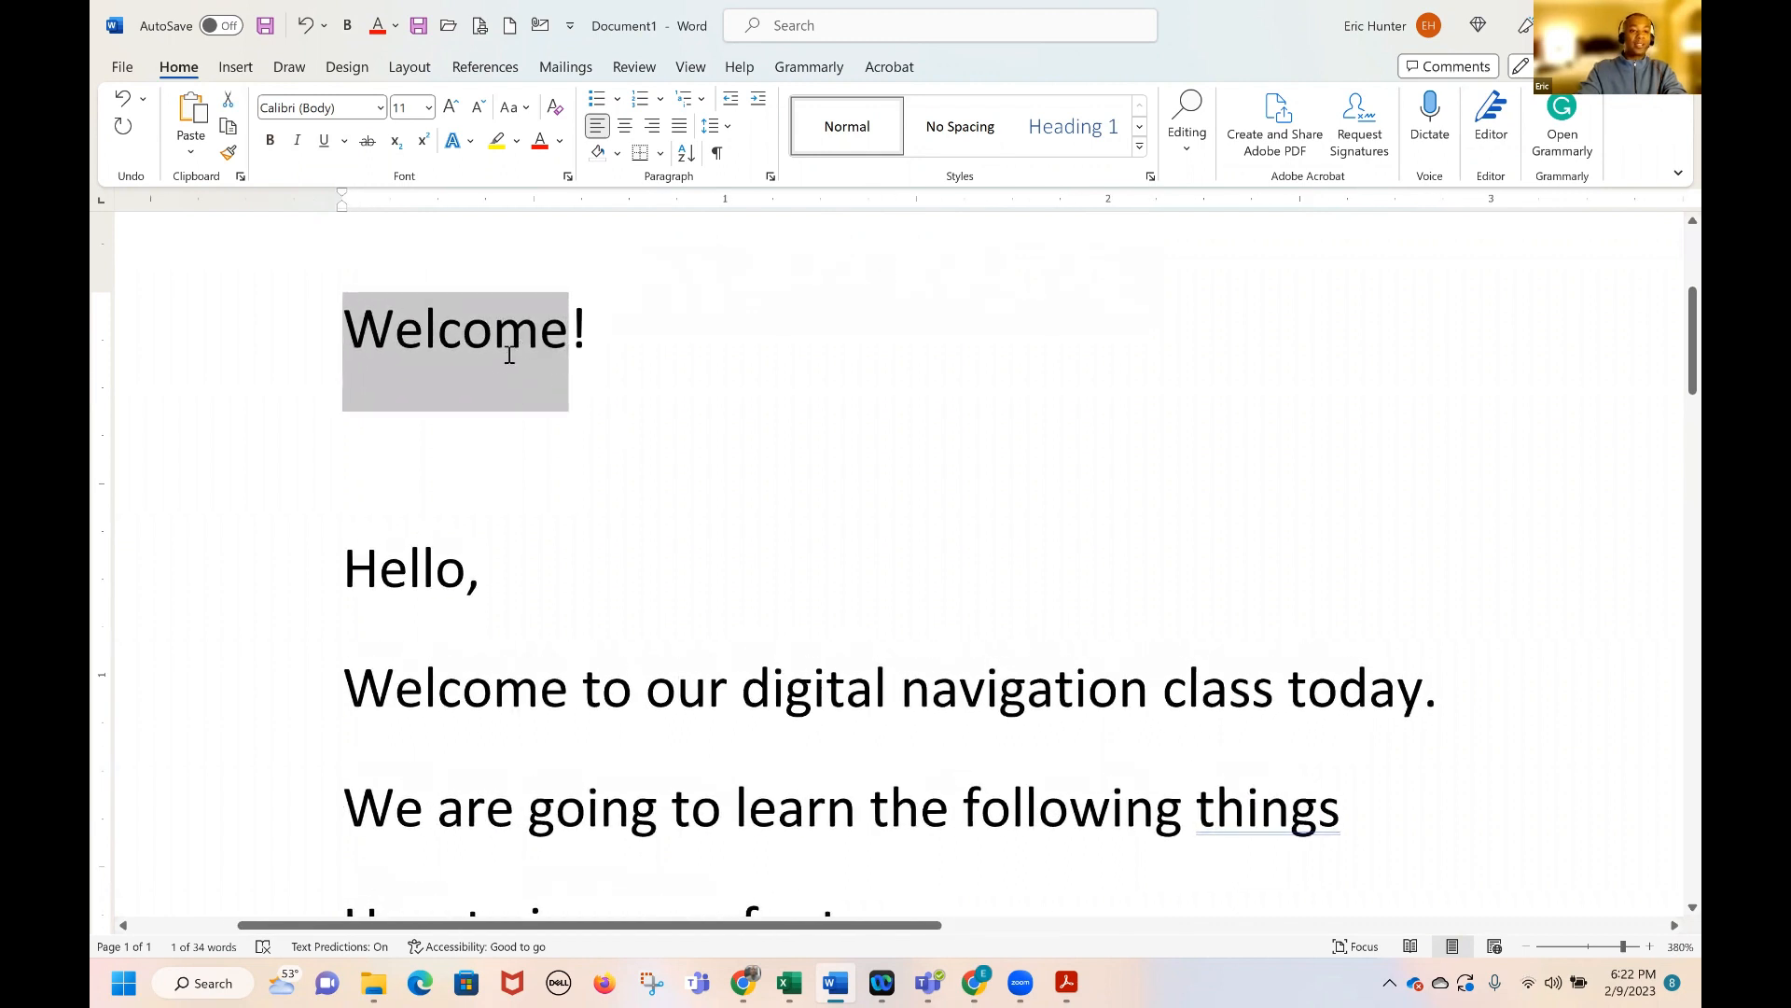
pyautogui.click(509, 356)
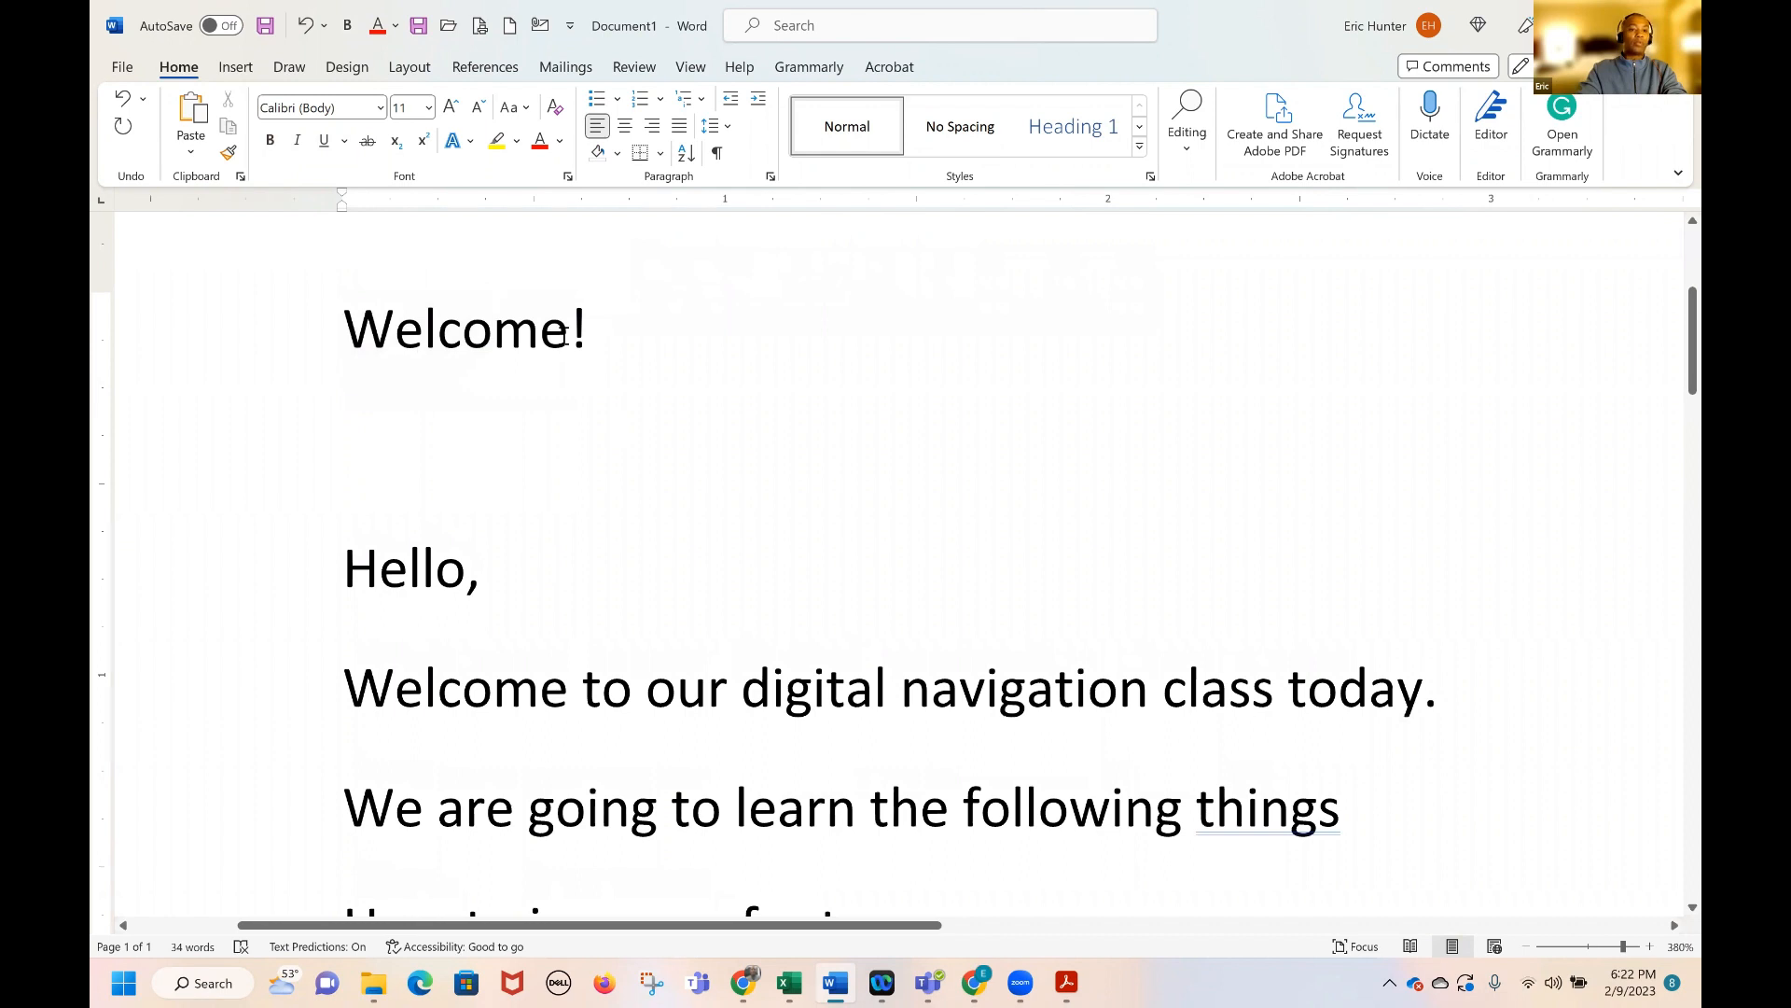
pyautogui.moveTo(566, 338); pyautogui.dragTo(342, 343)
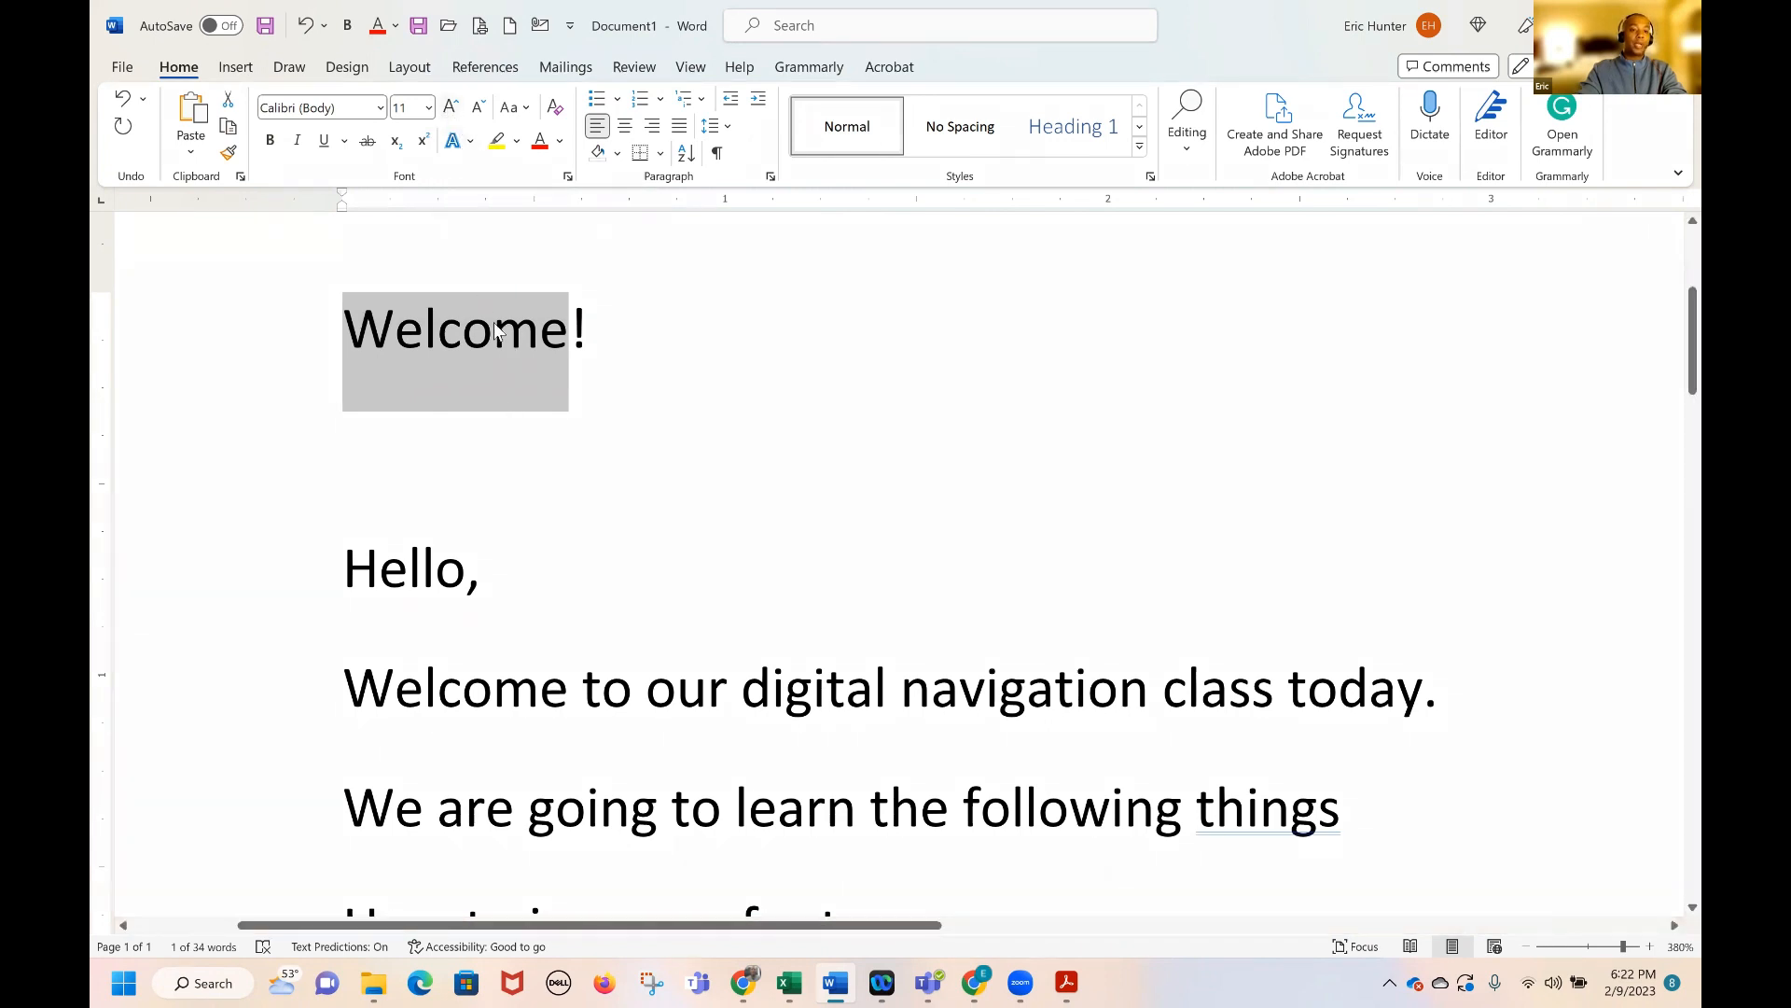
pyautogui.click(496, 360)
pyautogui.moveTo(568, 336); pyautogui.dragTo(364, 335)
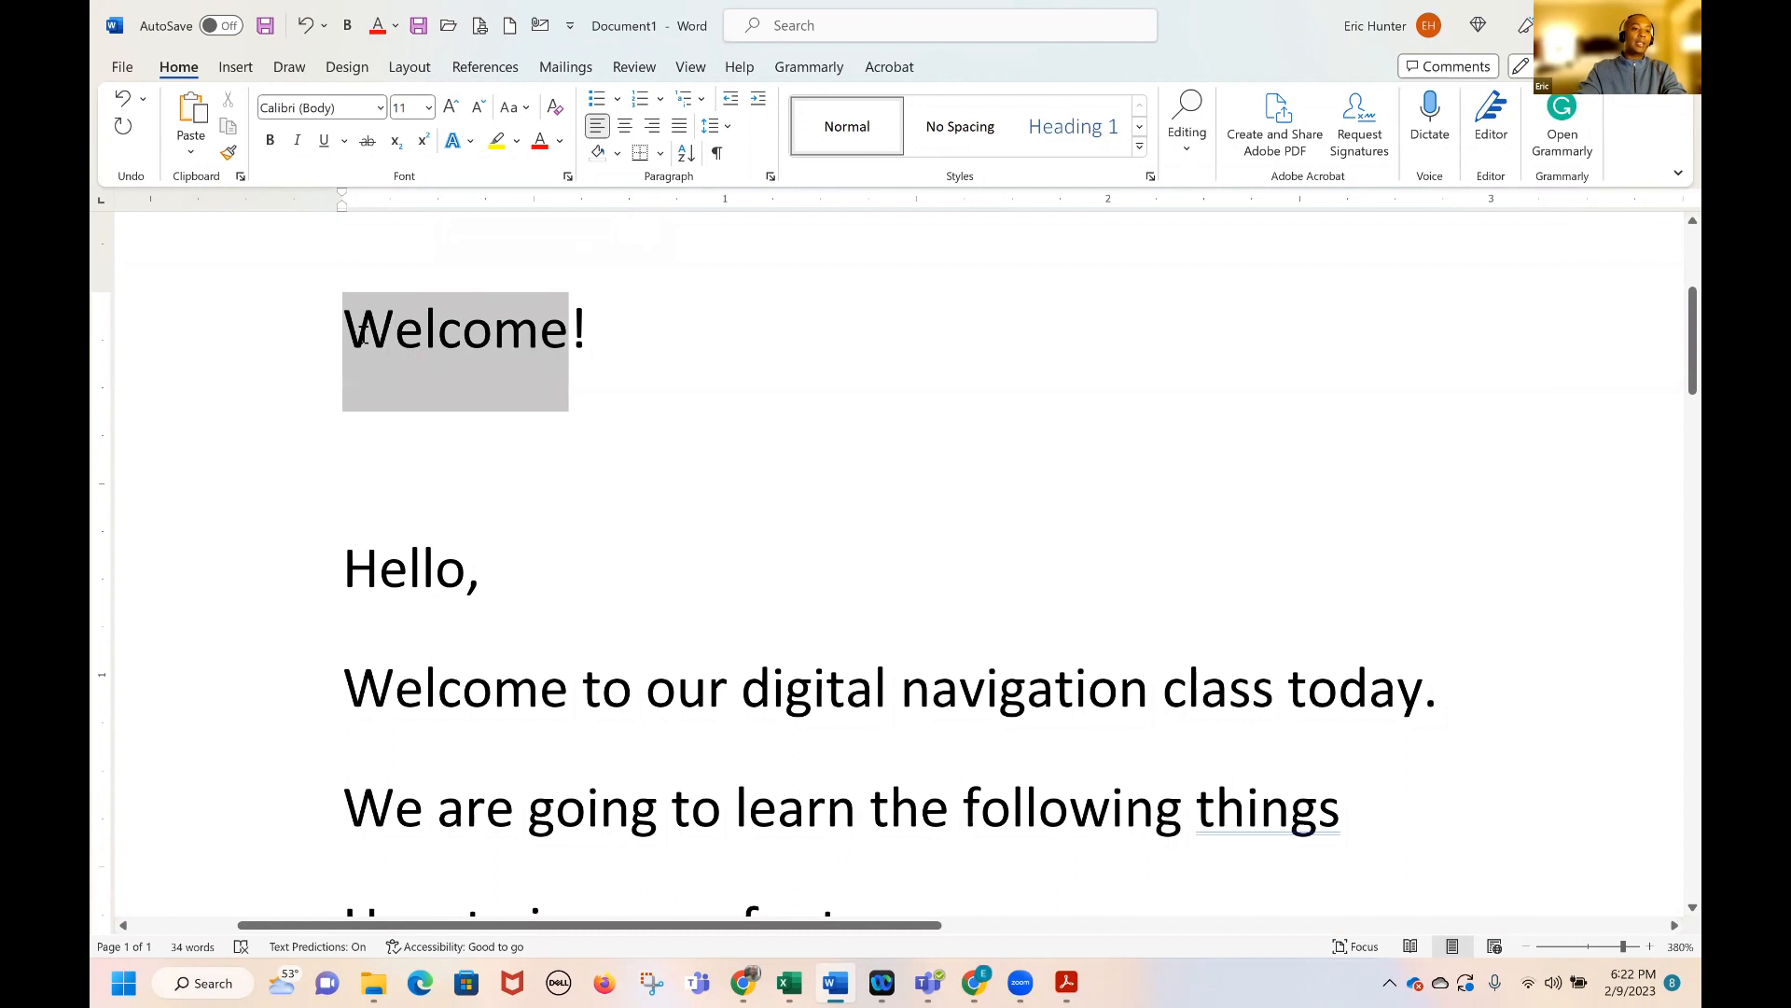
pyautogui.click(449, 110)
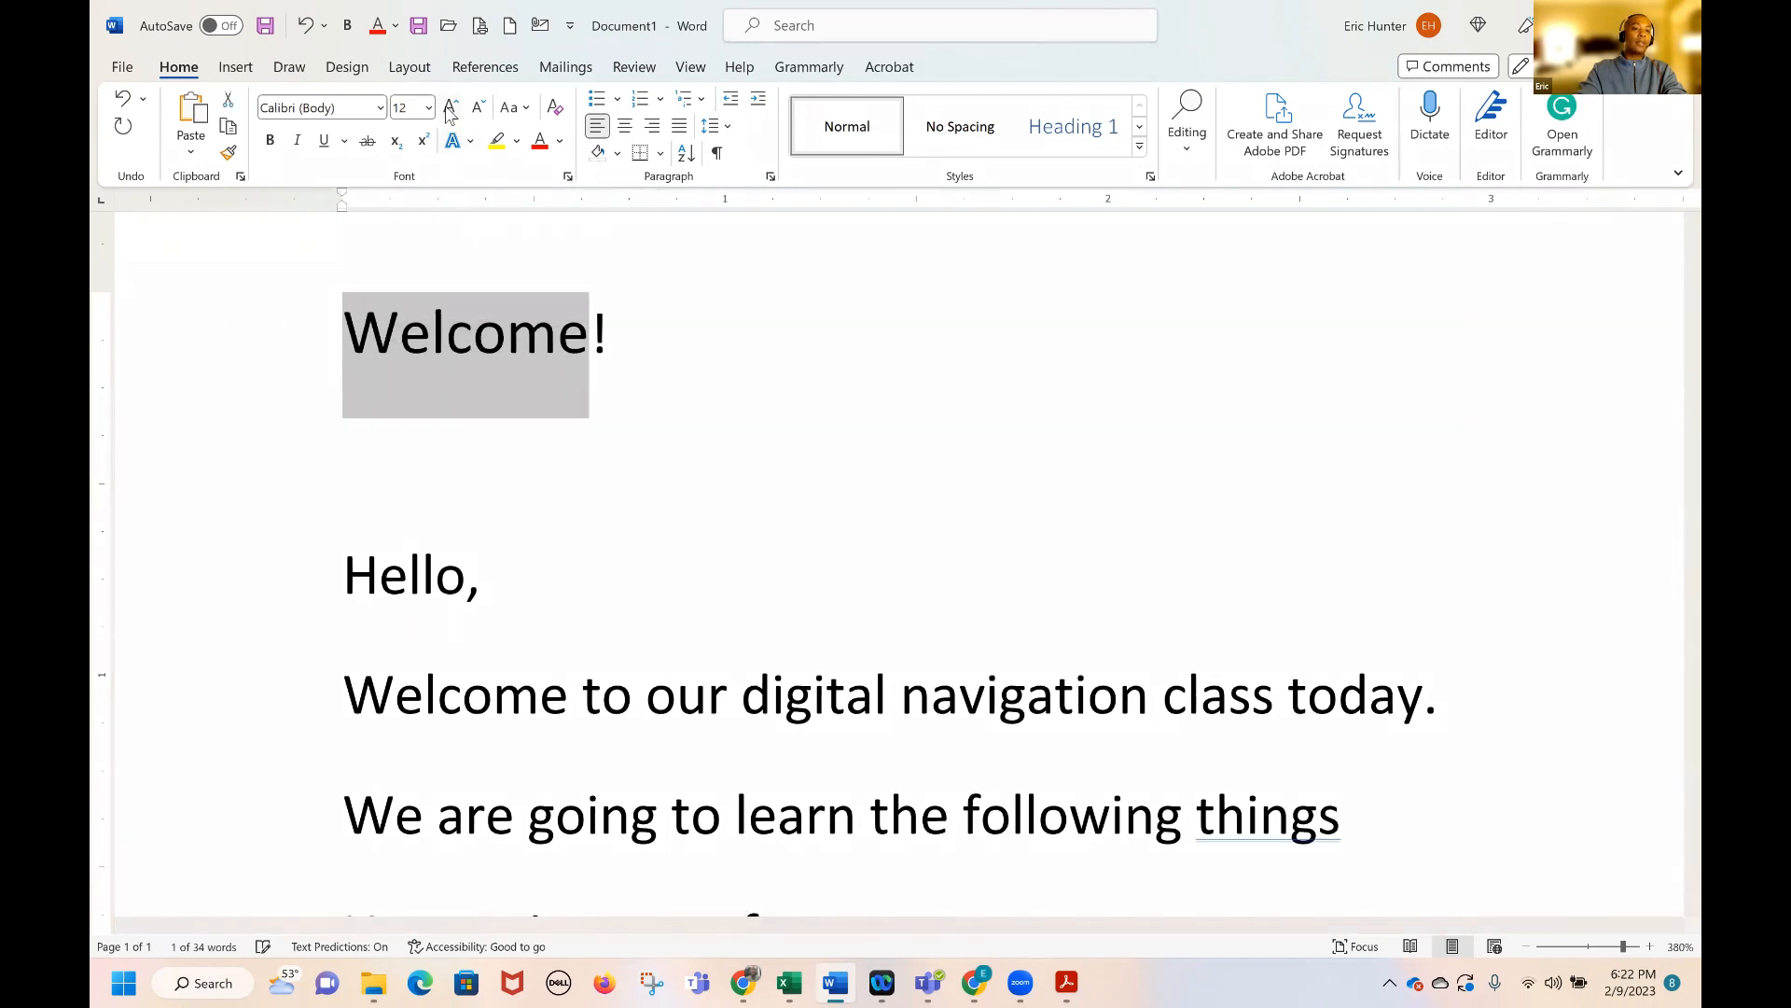
pyautogui.click(449, 109)
pyautogui.click(449, 109)
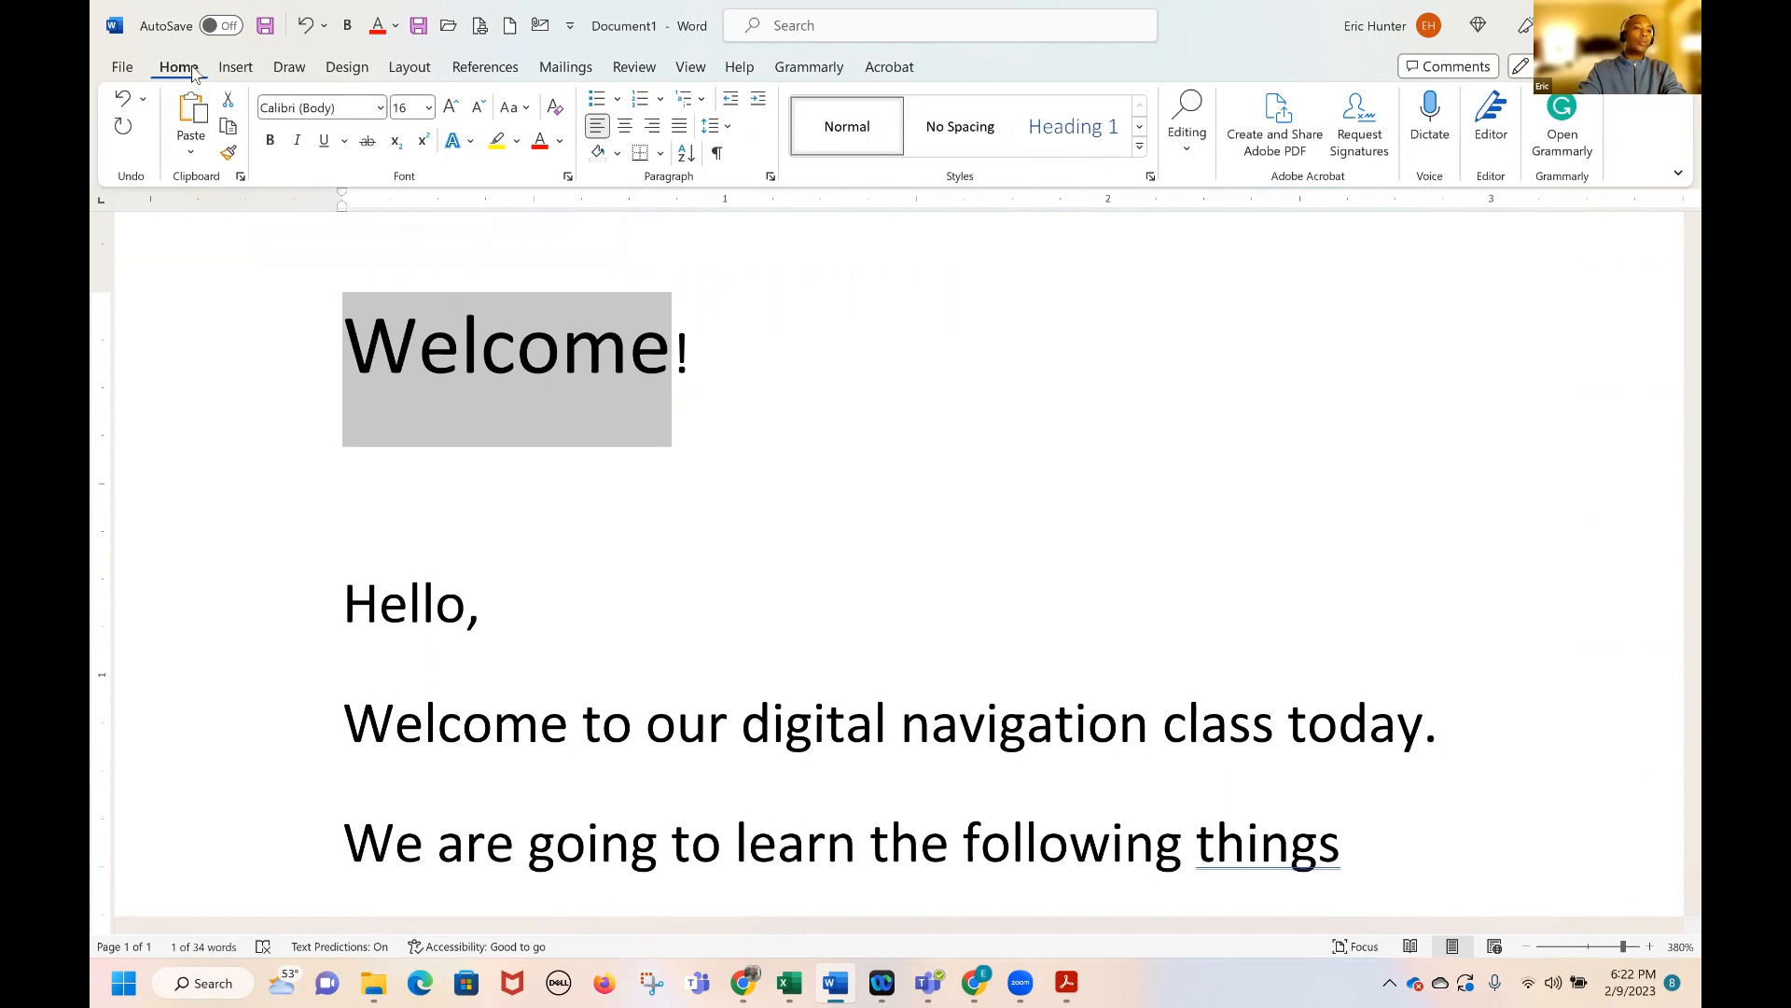
pyautogui.scroll(-3, 264, 77)
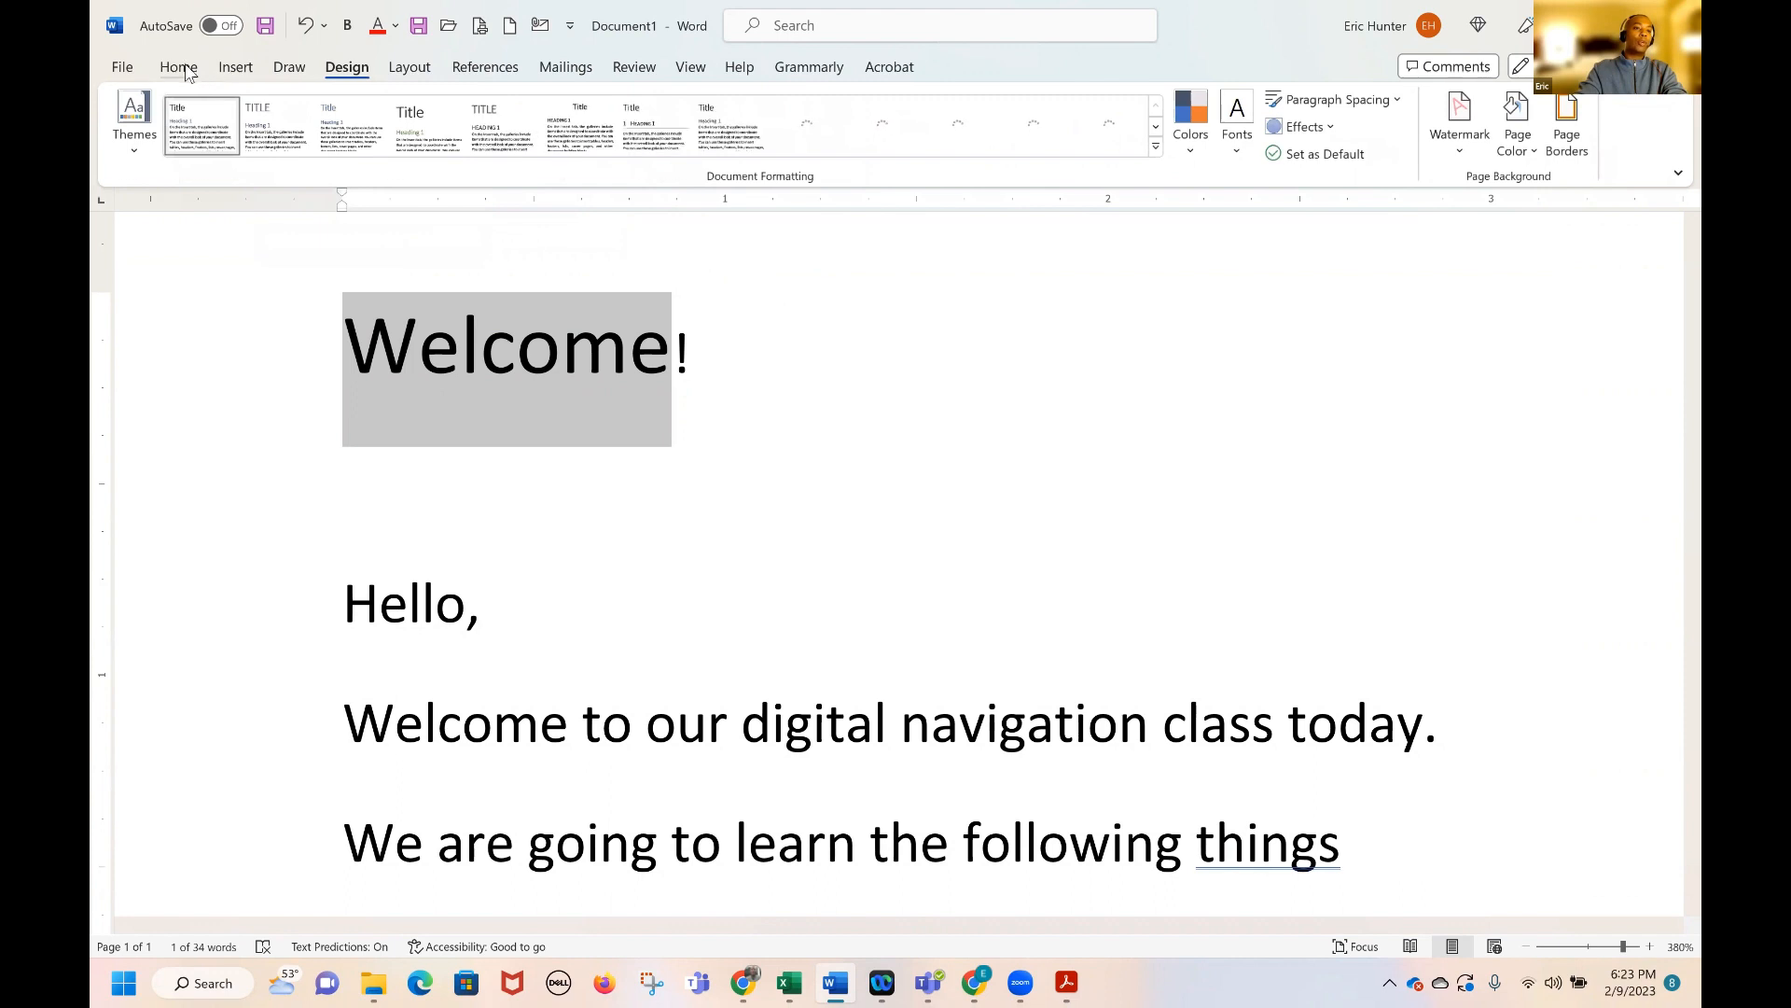
pyautogui.click(187, 71)
pyautogui.click(243, 77)
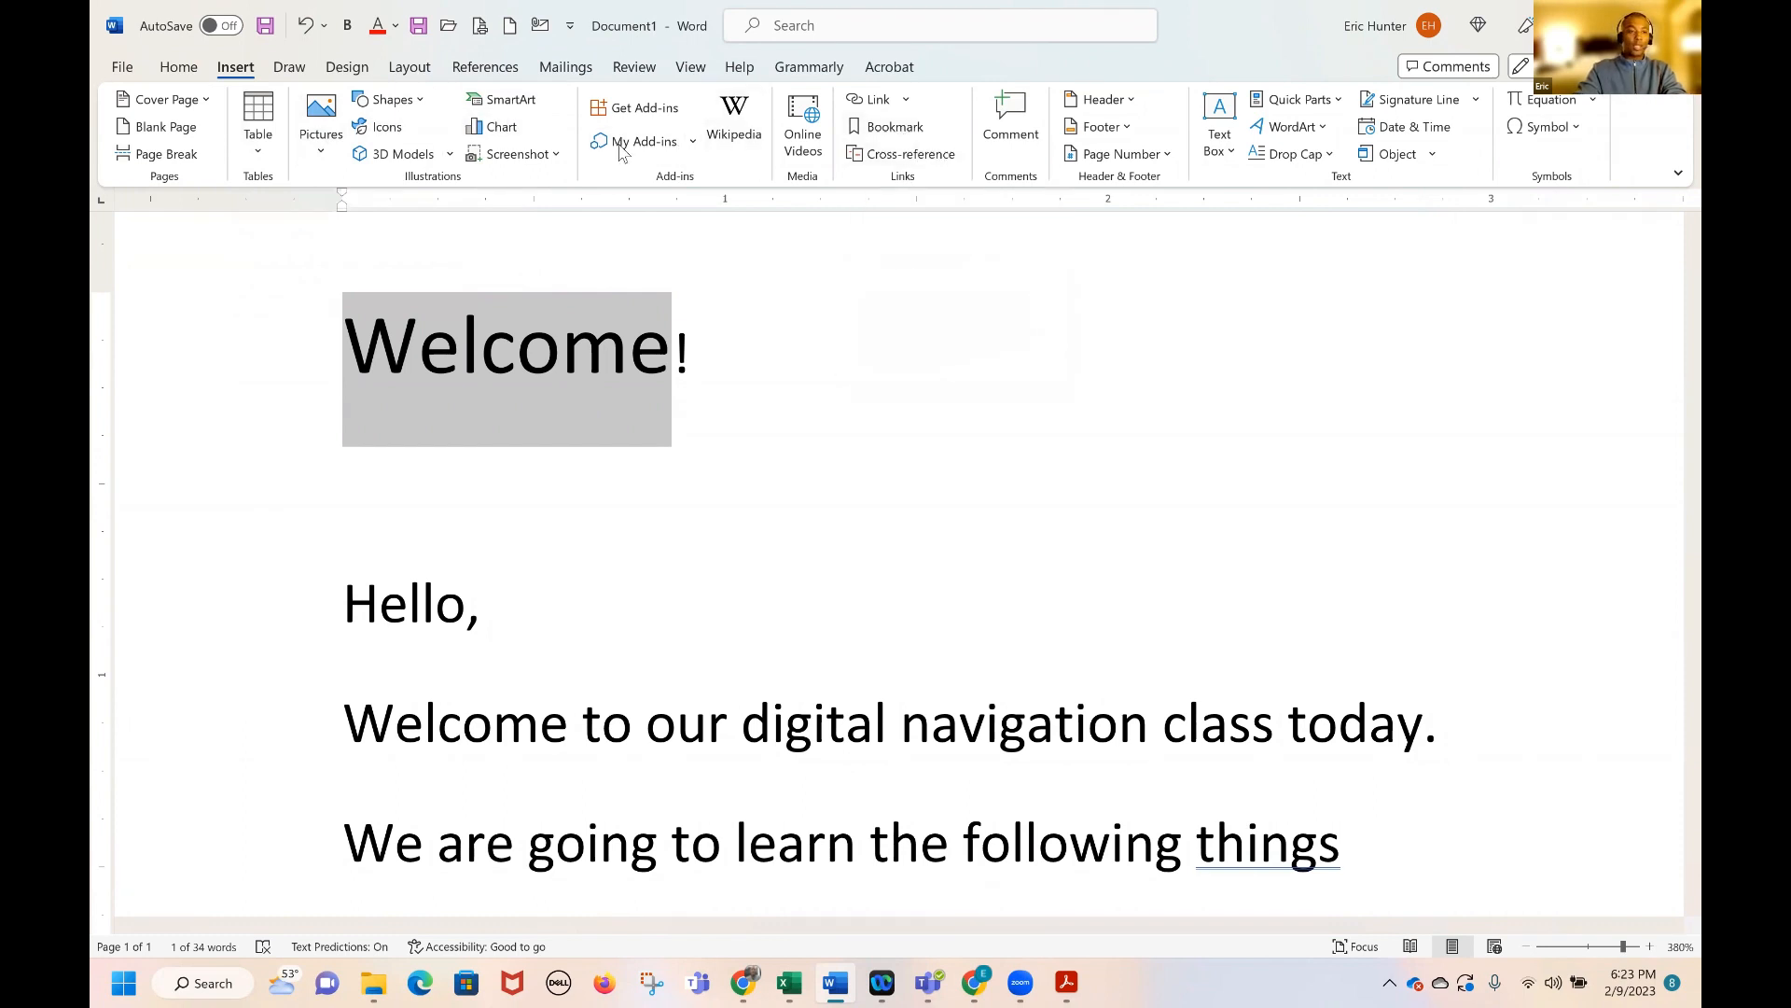
pyautogui.click(289, 68)
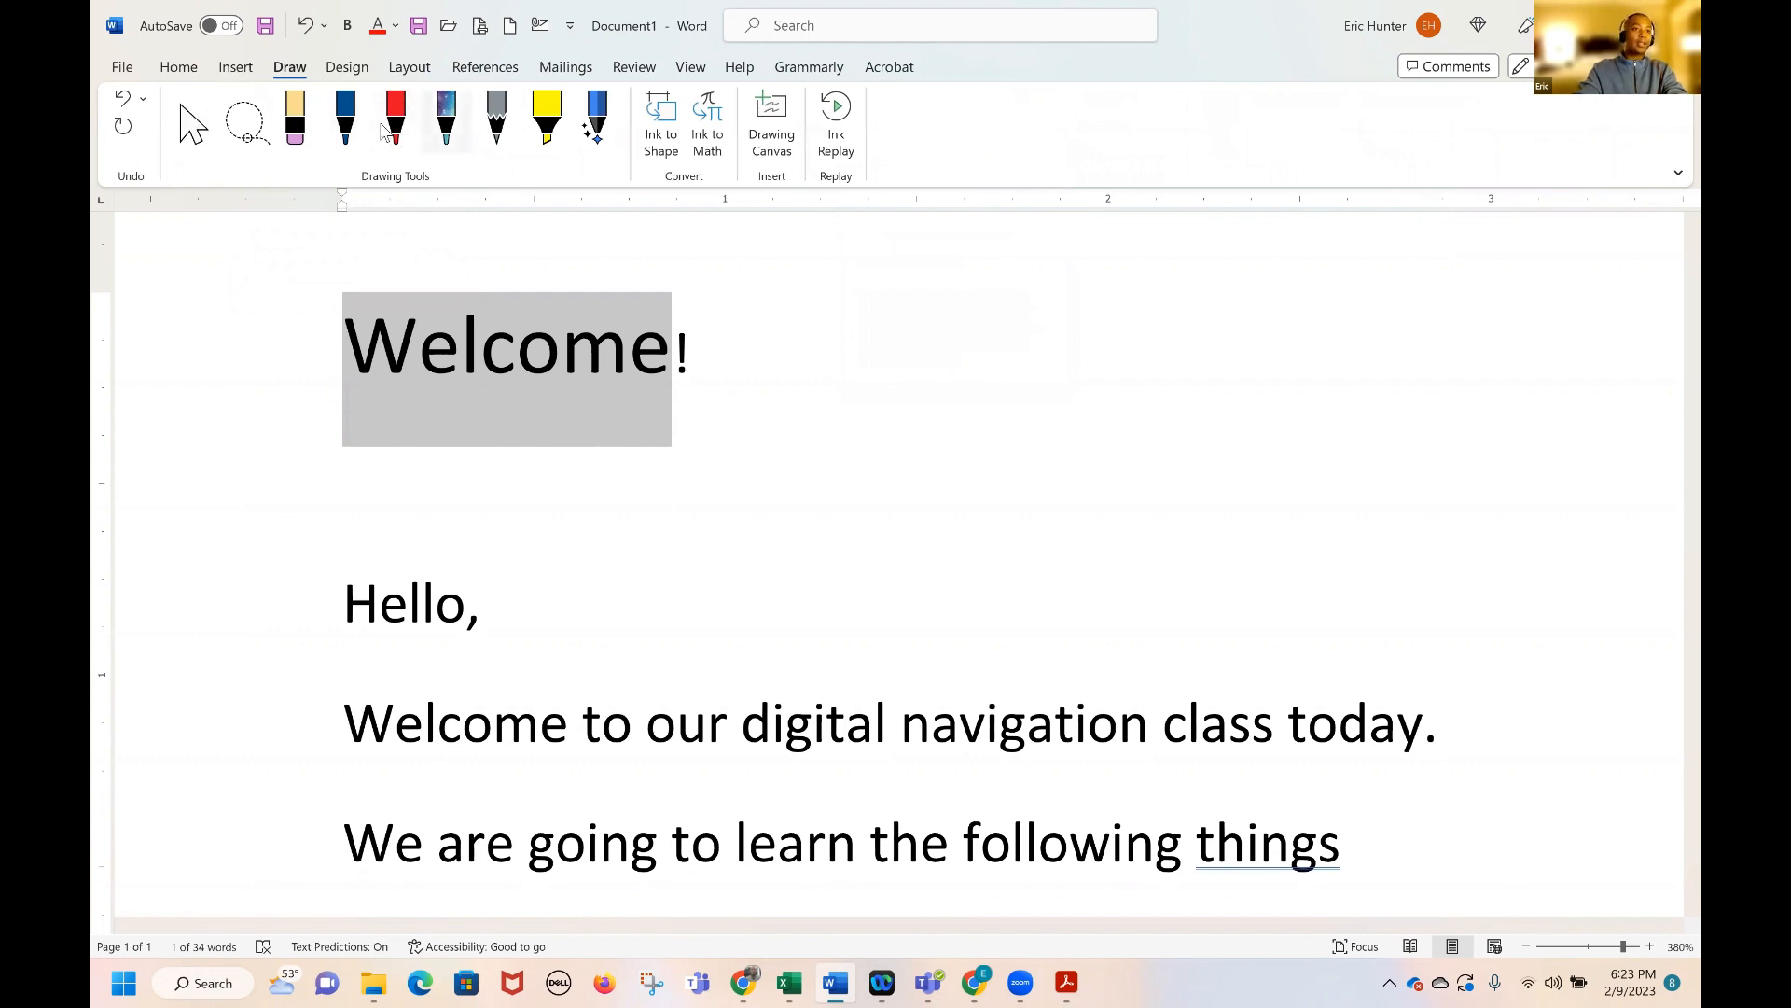
pyautogui.click(346, 73)
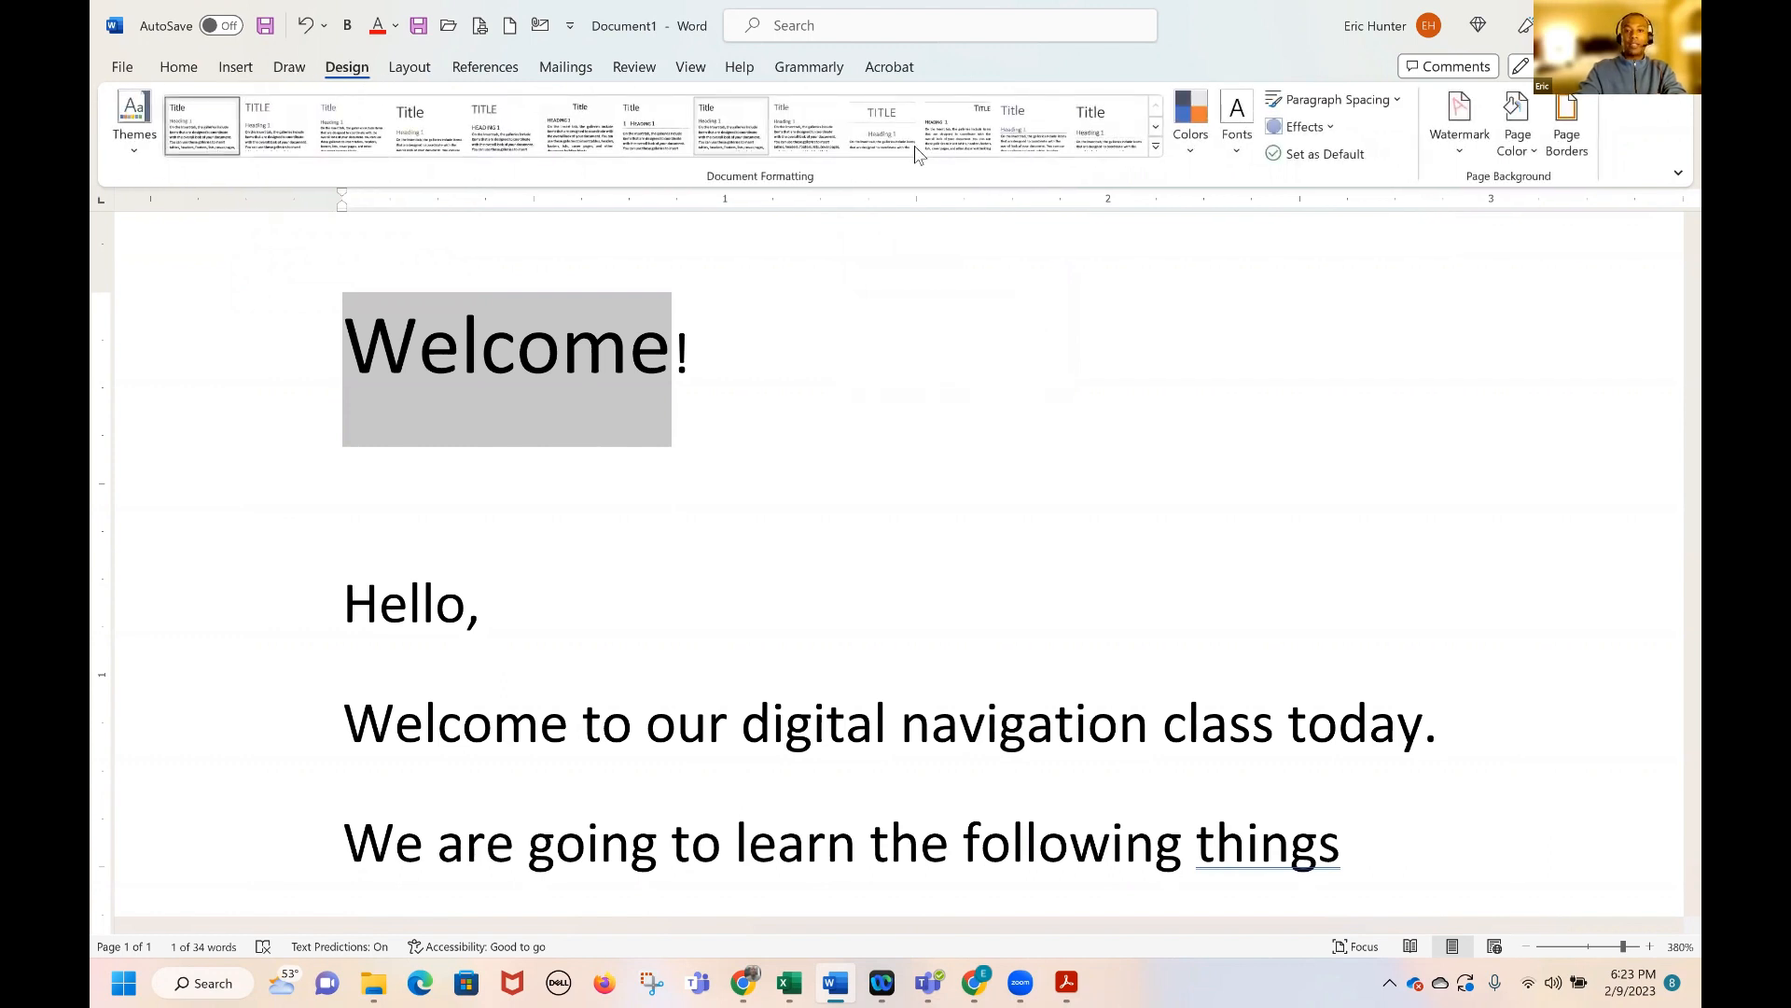
# Set the font of the selected heading word "Welcome" to Snap ITC
pyautogui.click(197, 75)
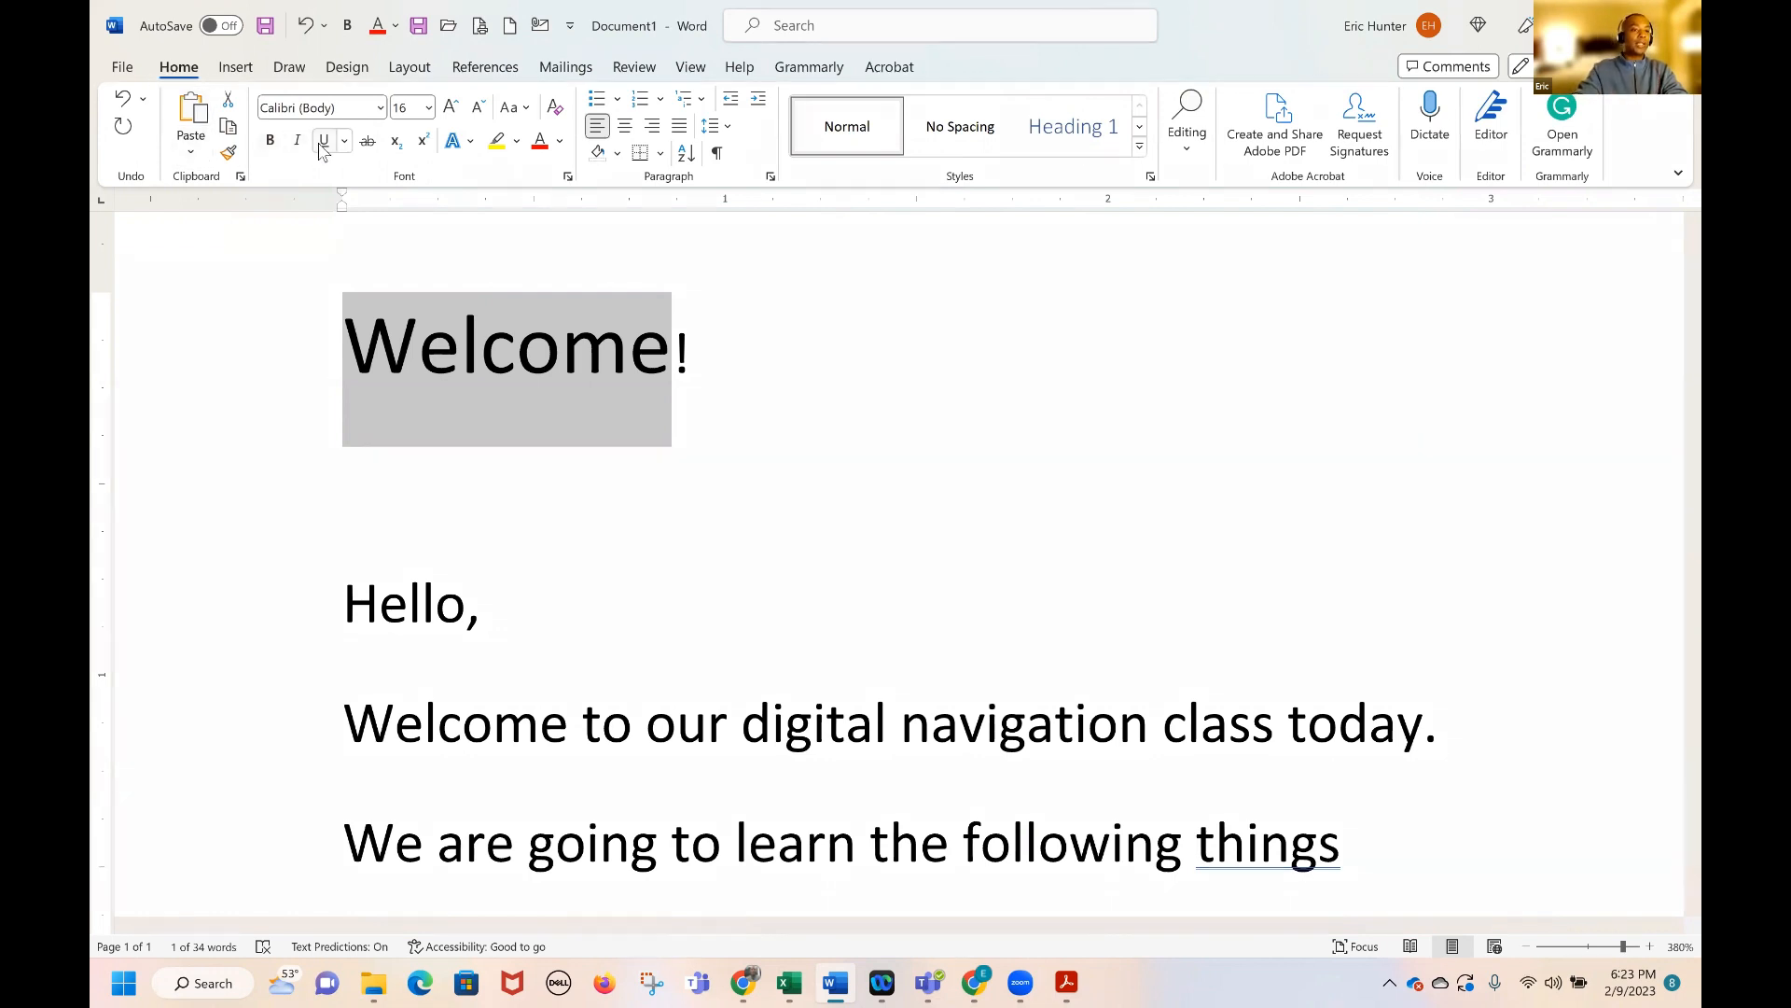
pyautogui.click(380, 108)
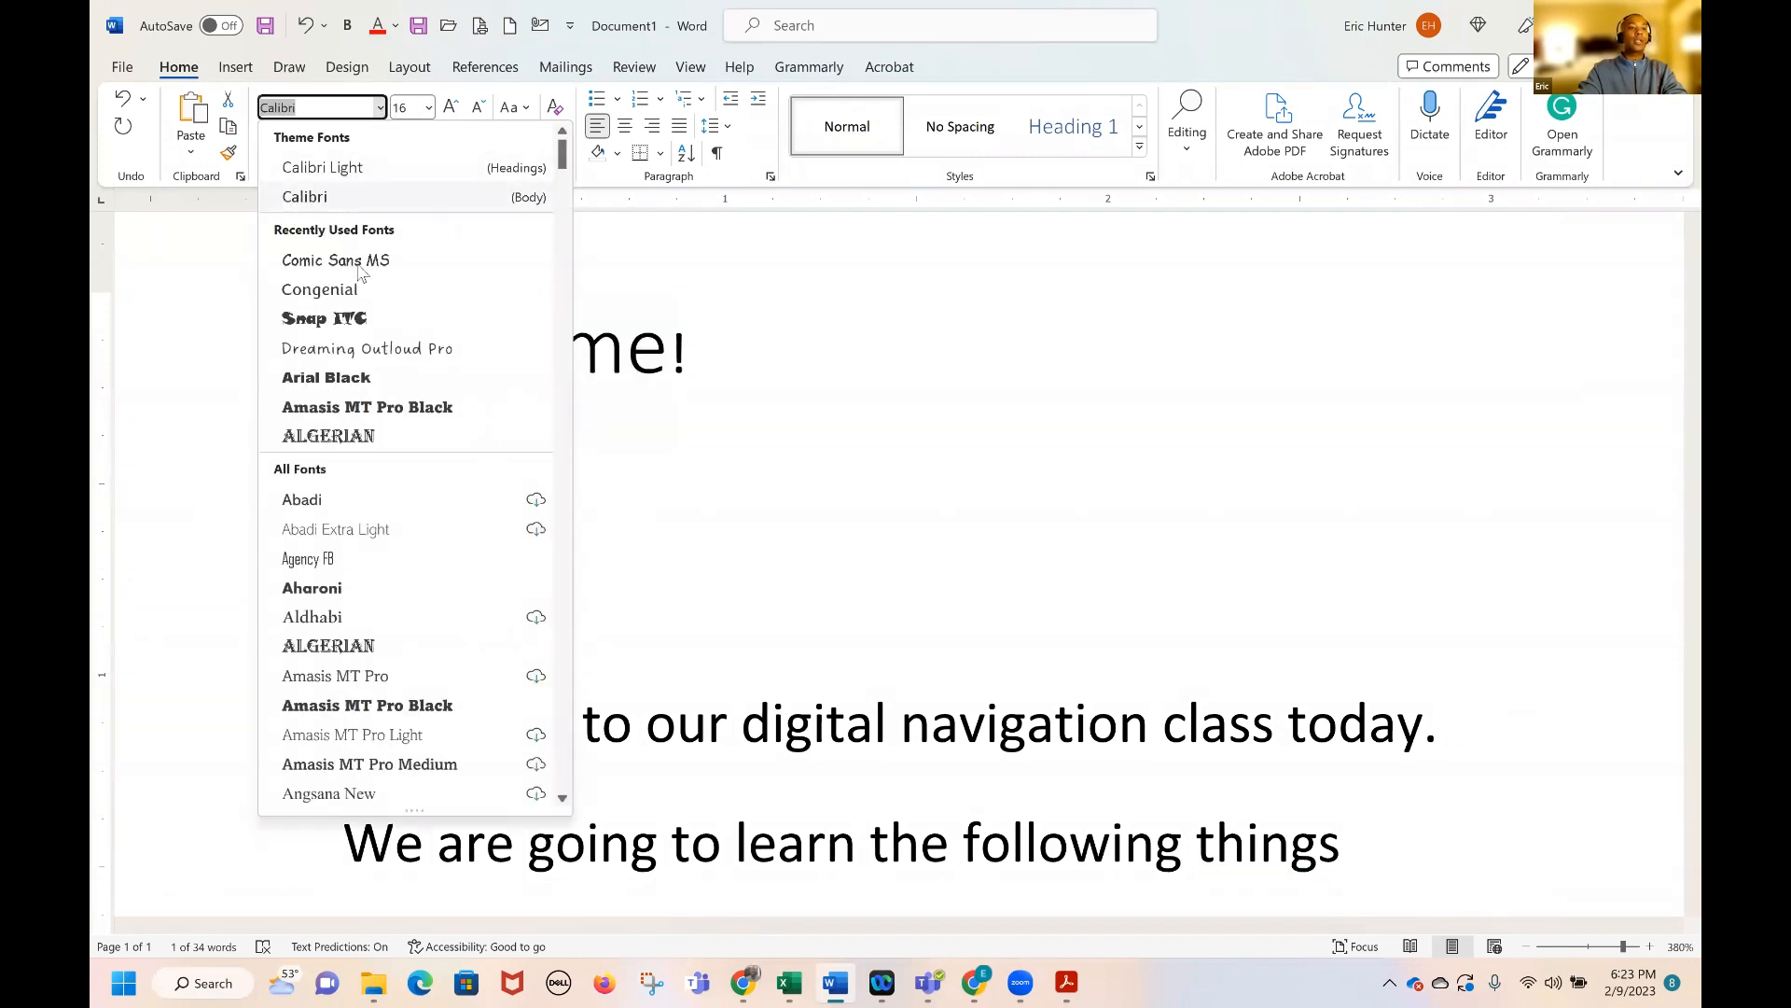
pyautogui.click(383, 321)
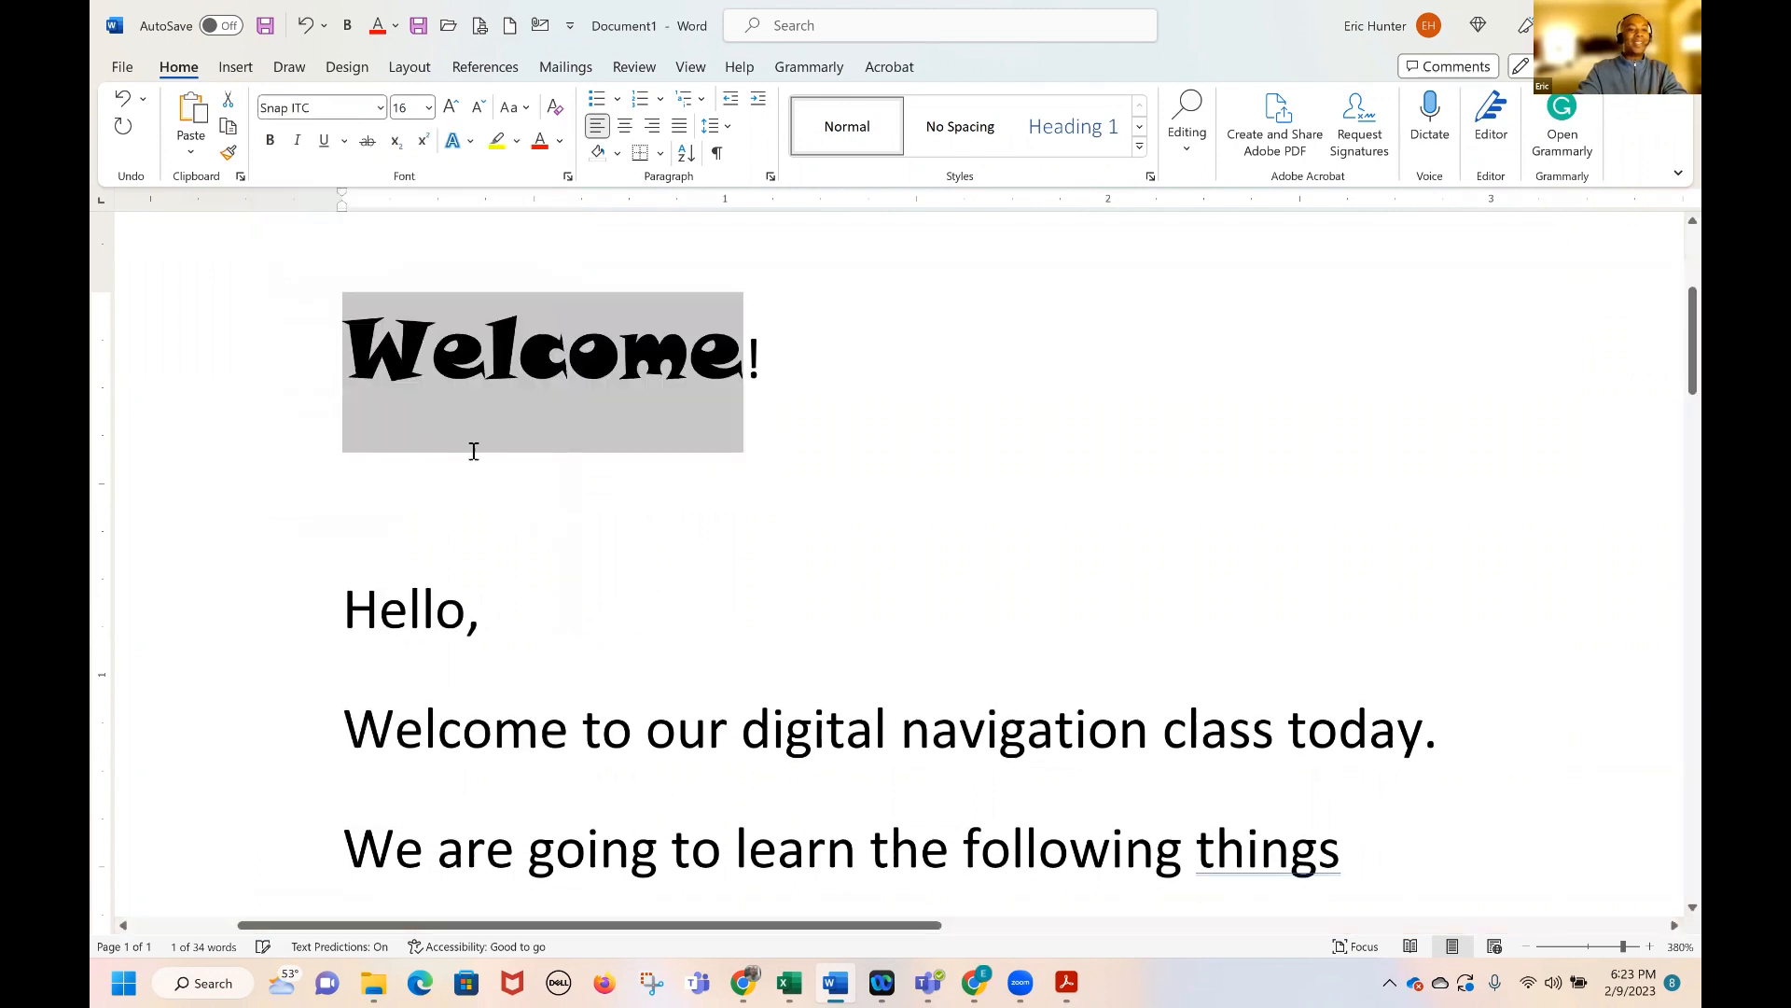
# Increase the font size of the heading word "Welcome" to 26, leaving out the exclamation mark, and clear the selection
pyautogui.click(451, 108)
pyautogui.click(451, 109)
pyautogui.click(452, 109)
pyautogui.click(452, 108)
pyautogui.click(451, 108)
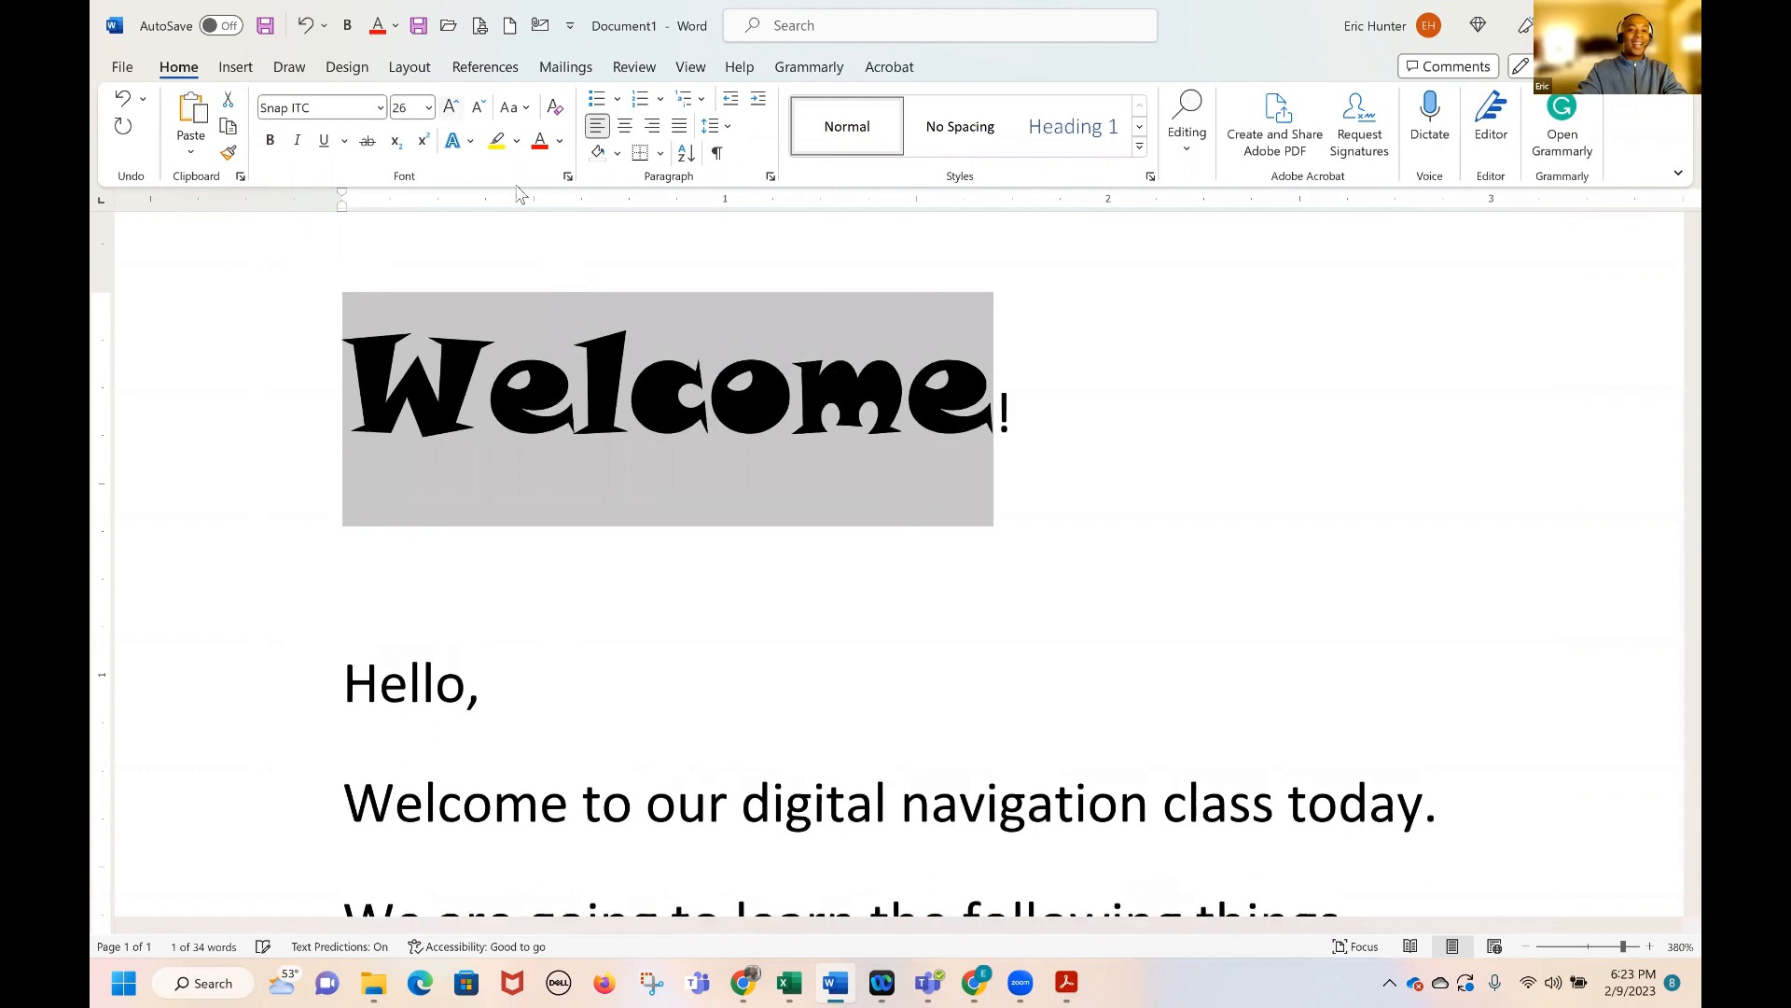
pyautogui.click(808, 444)
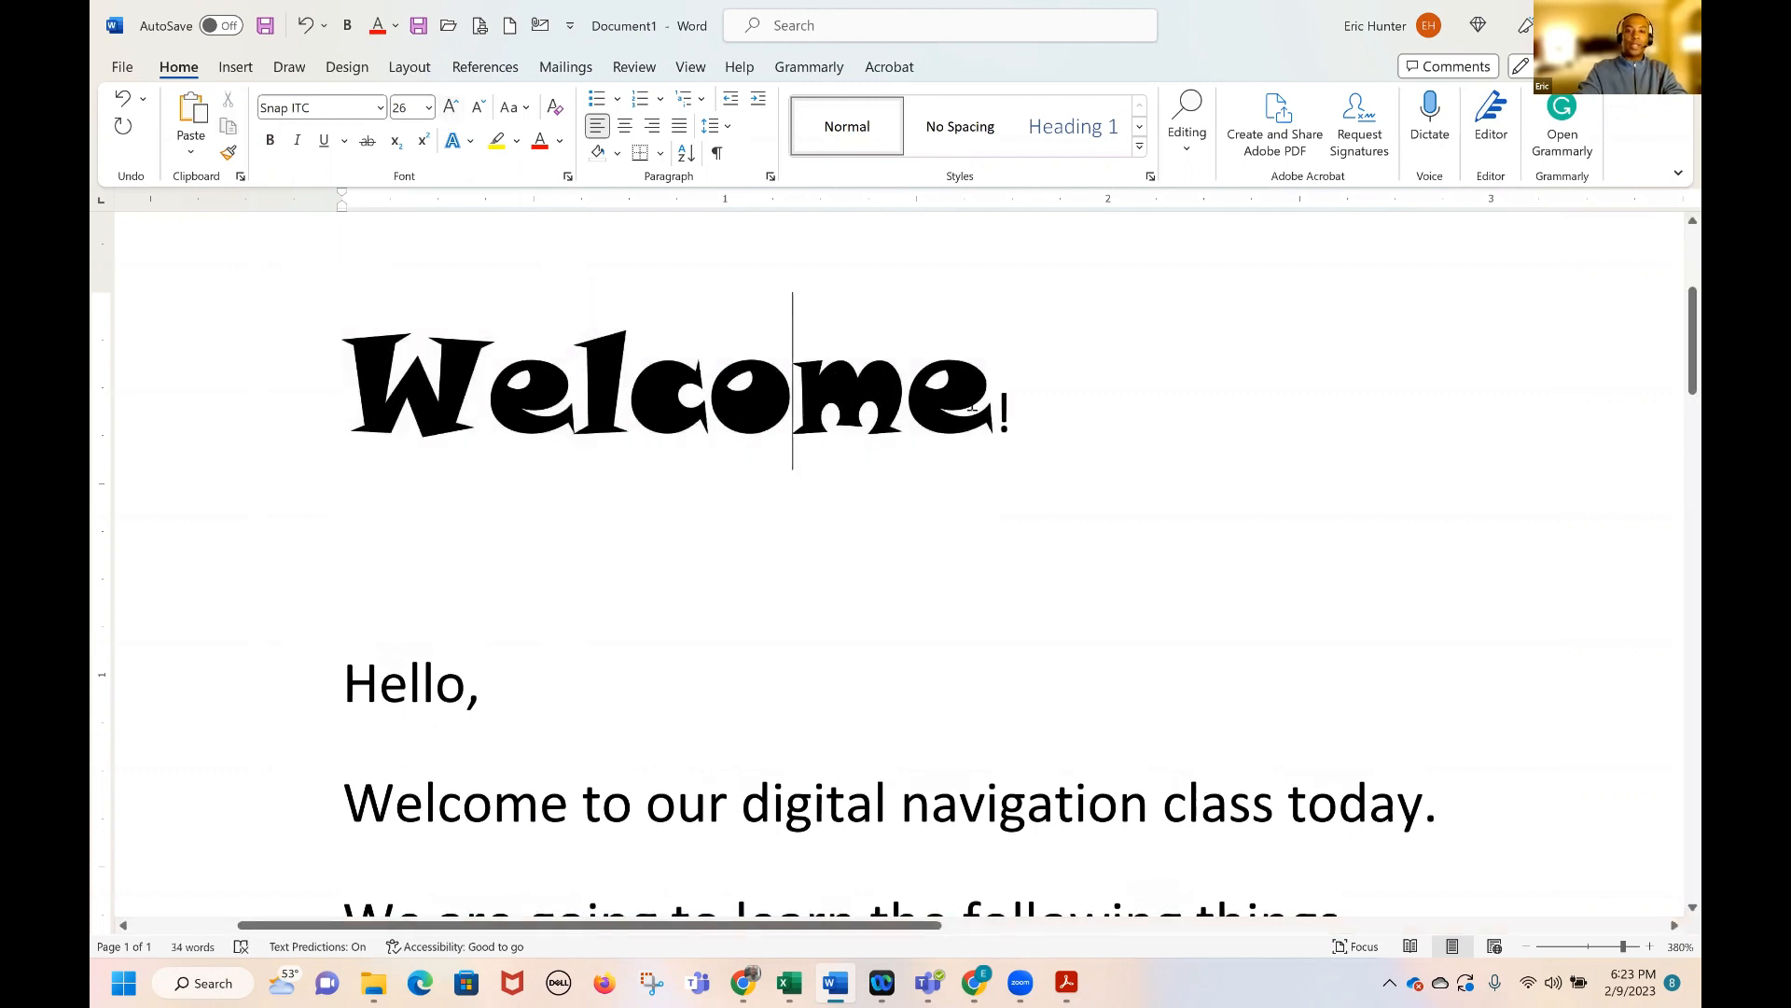
pyautogui.doubleClick(737, 434)
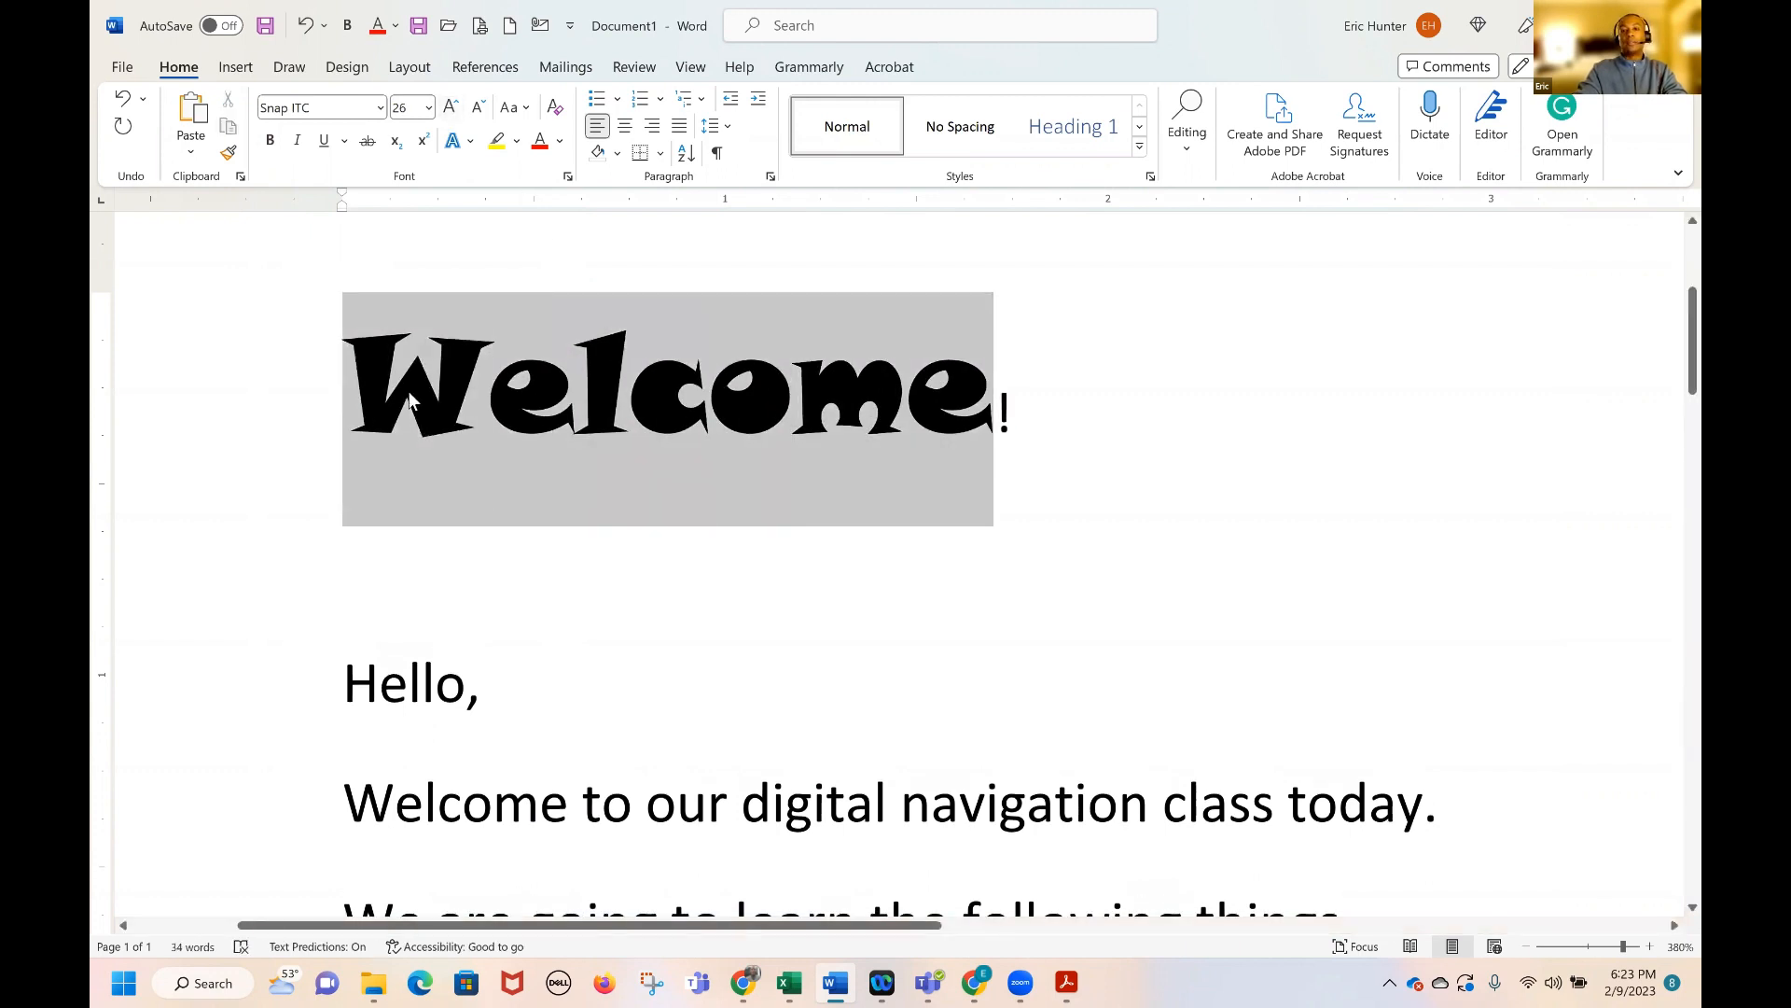
pyautogui.click(753, 527)
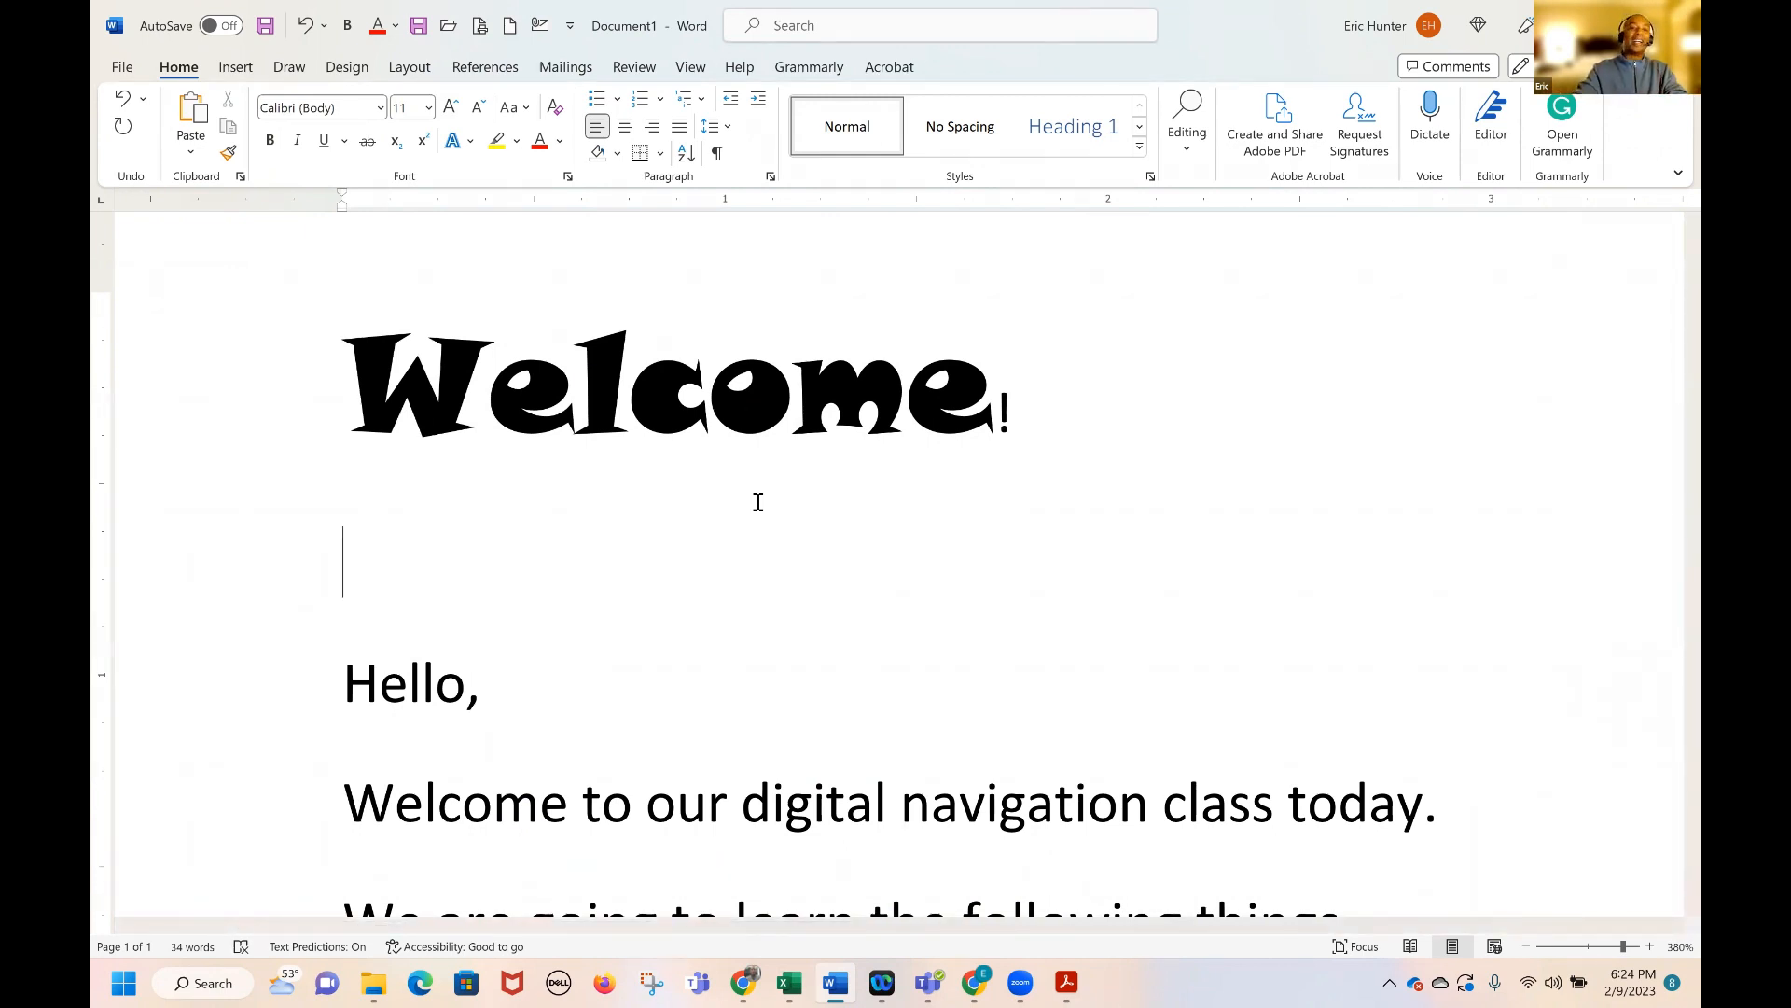
# Change the font of the heading word "Welcome" to Baskerville Old Face, leaving out the exclamation mark
pyautogui.moveTo(345, 401); pyautogui.dragTo(993, 401)
pyautogui.click(380, 107)
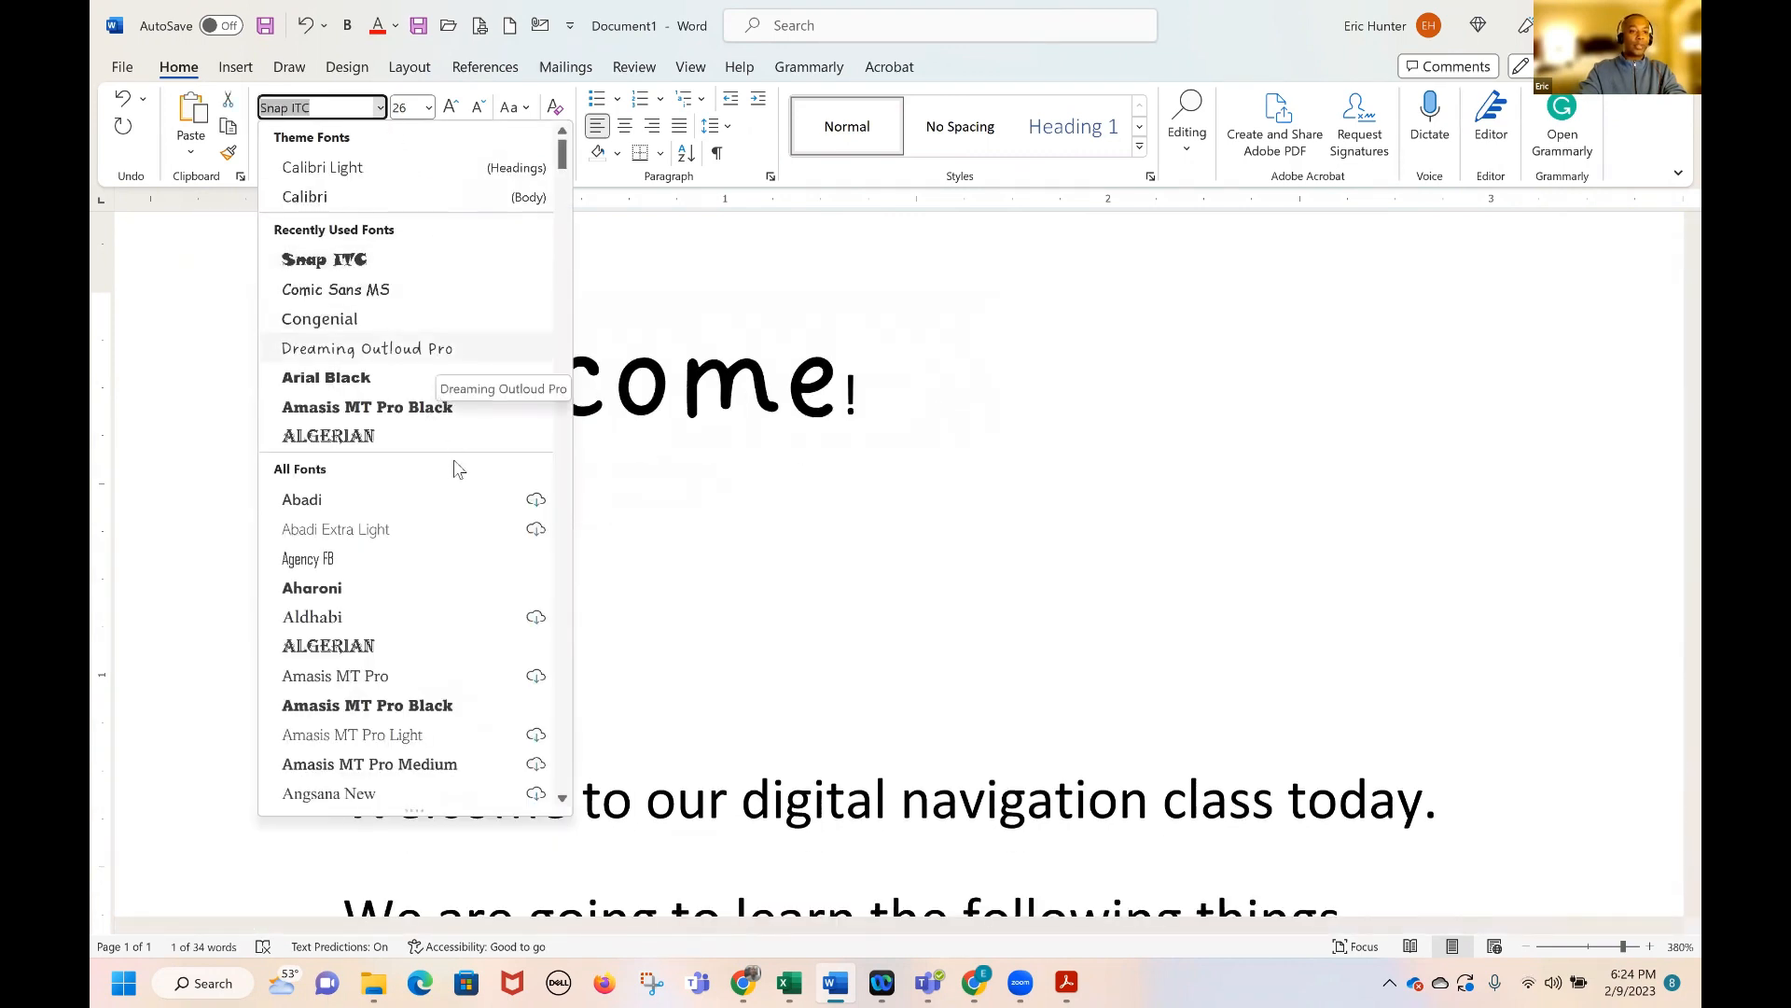
pyautogui.scroll(-4, 441, 565)
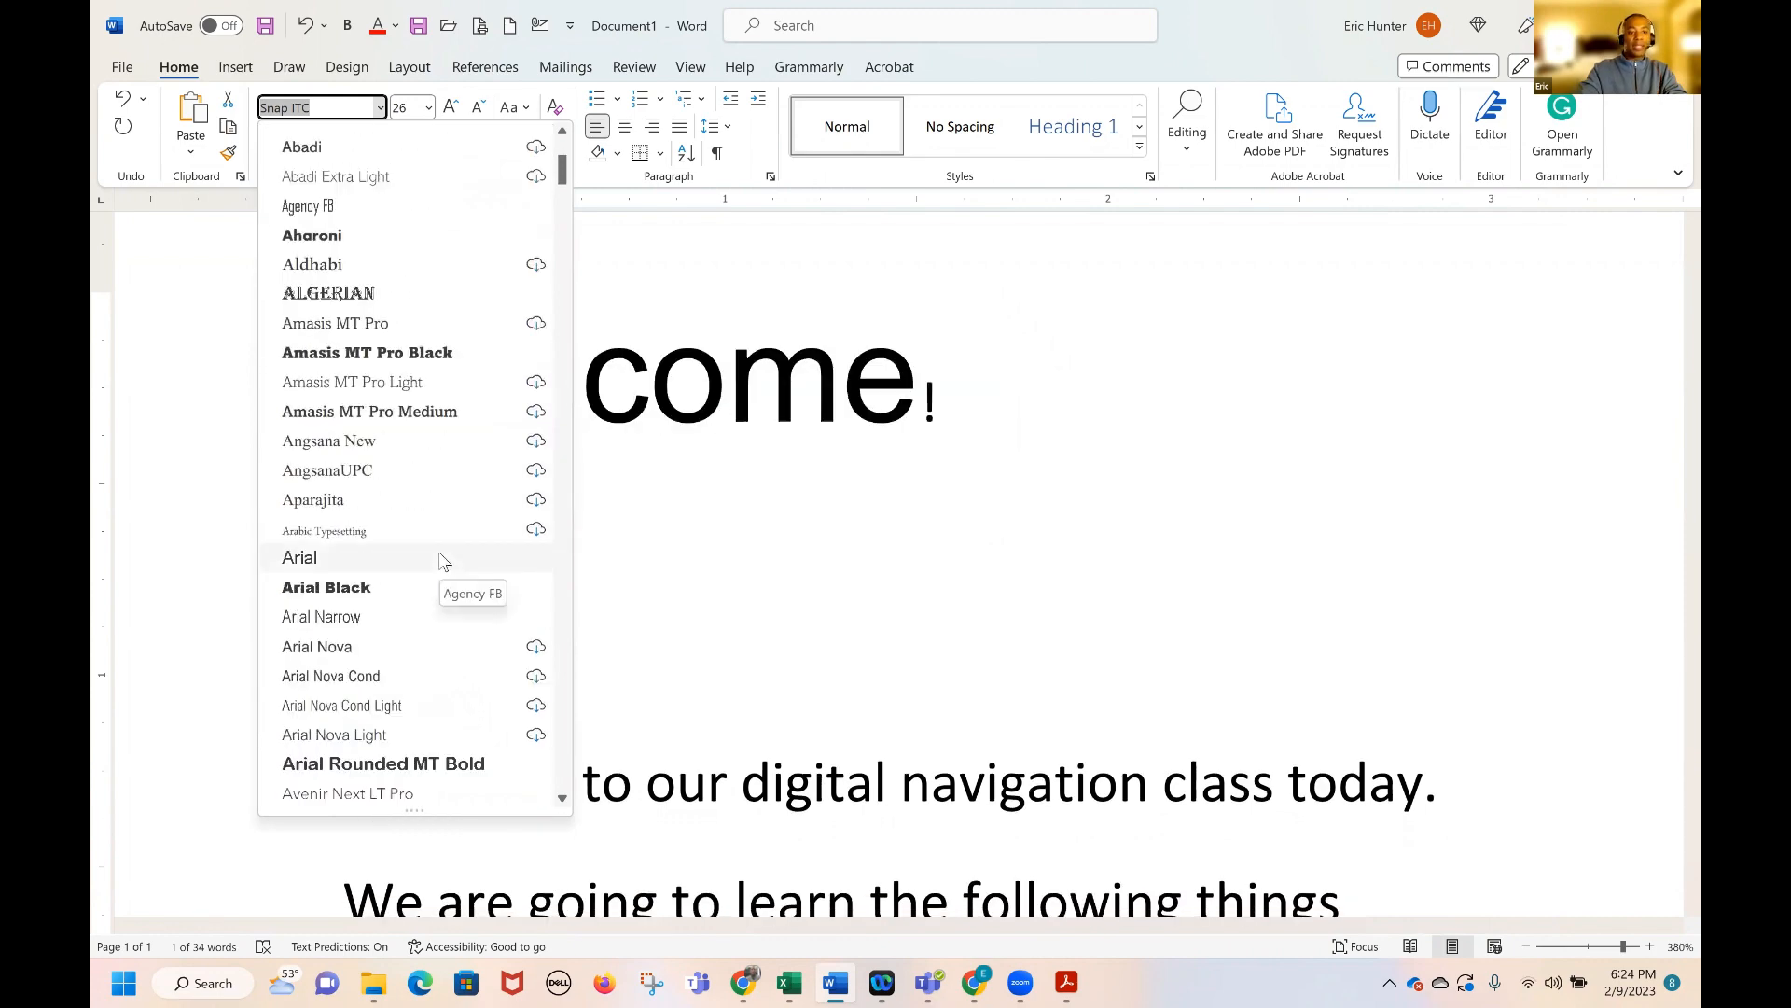
pyautogui.scroll(-2, 441, 564)
pyautogui.scroll(-5, 442, 560)
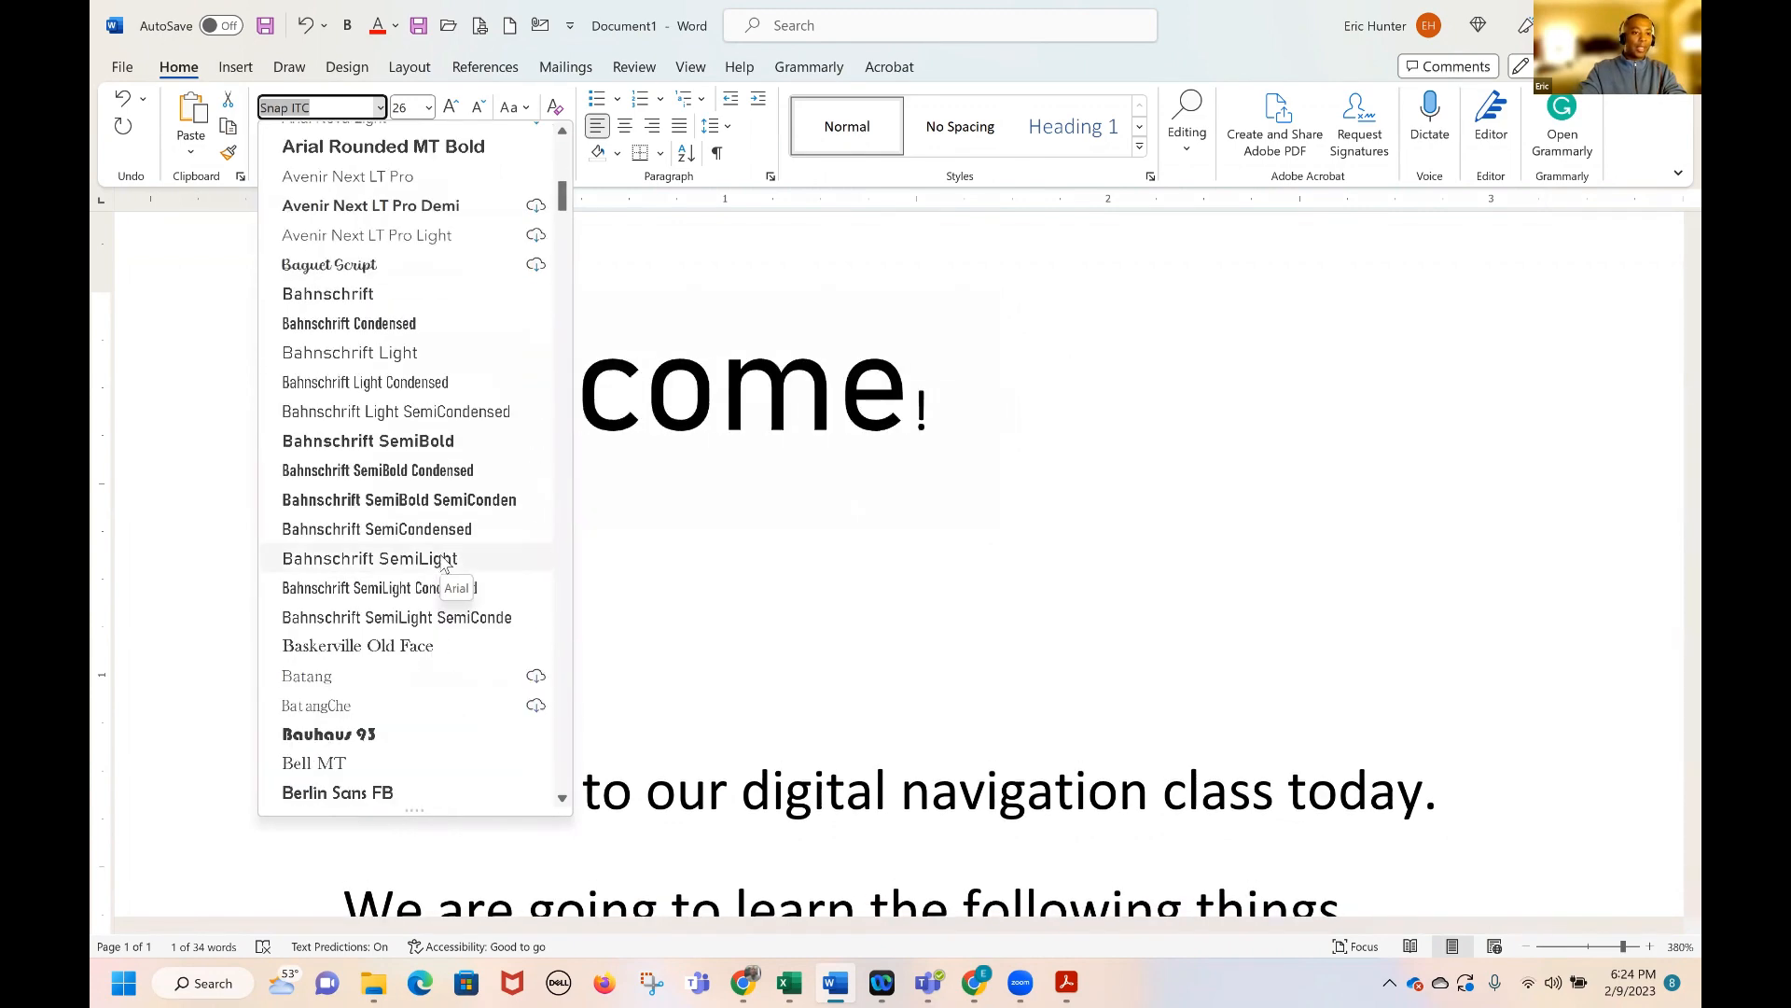
pyautogui.scroll(-5, 443, 560)
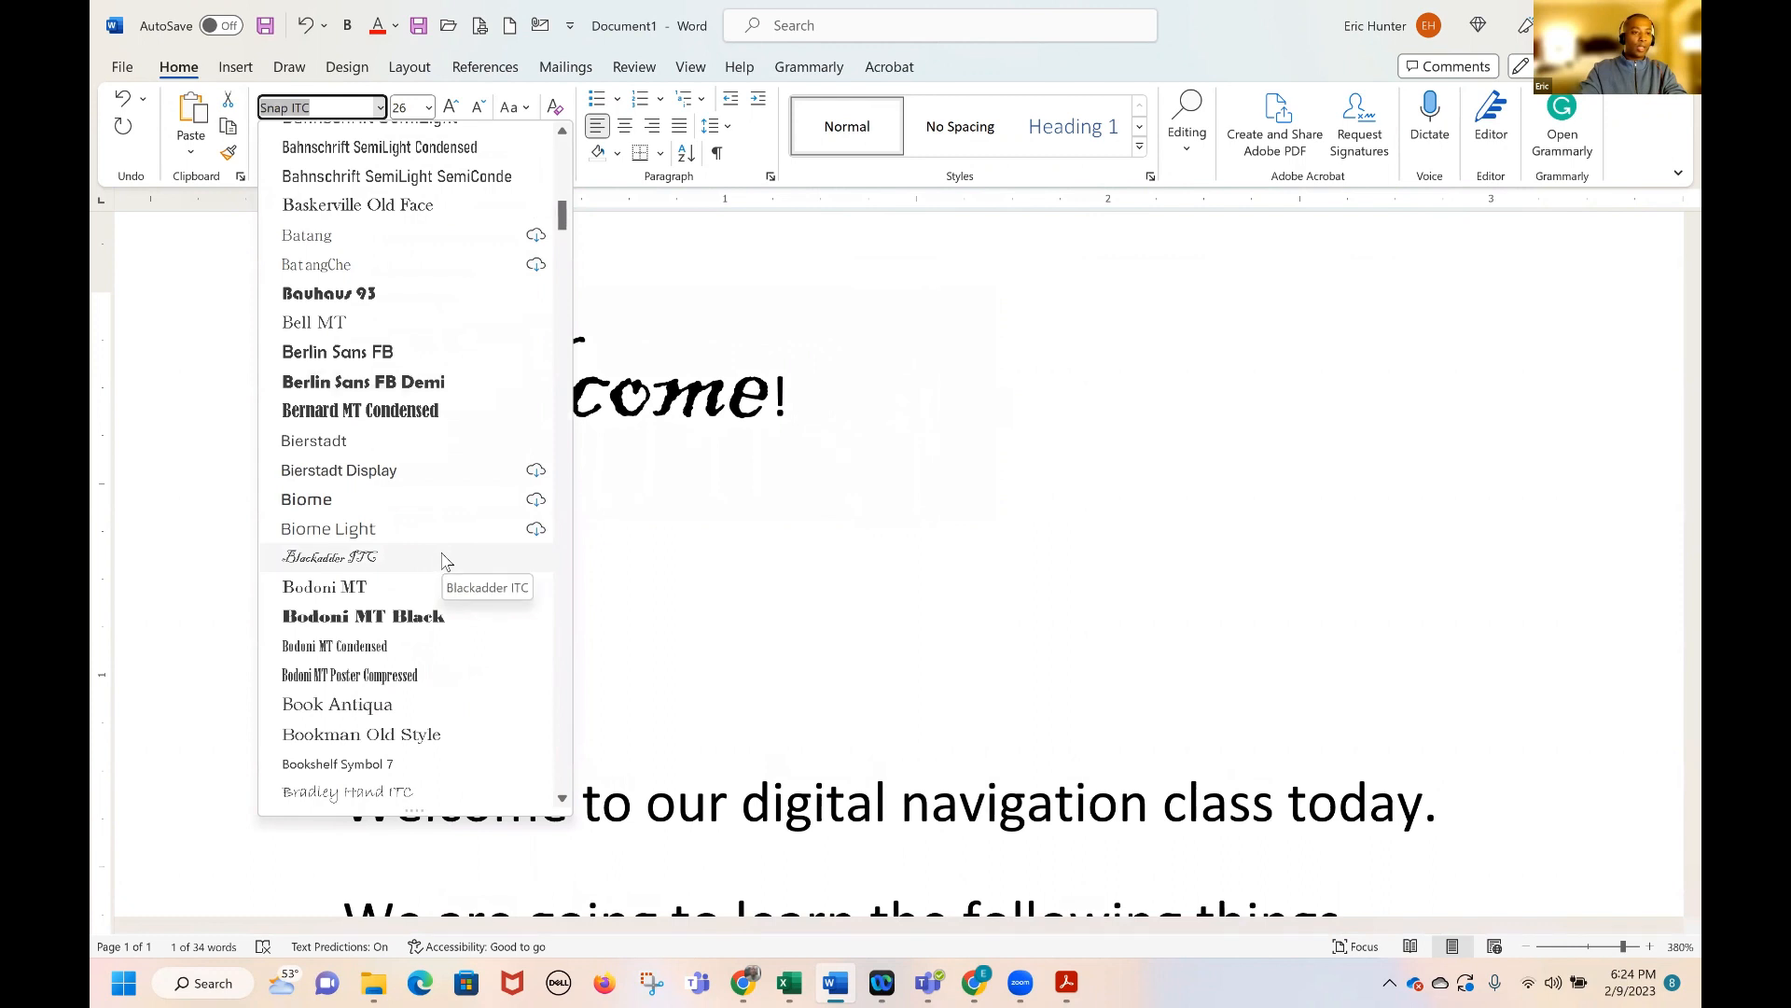
pyautogui.click(374, 207)
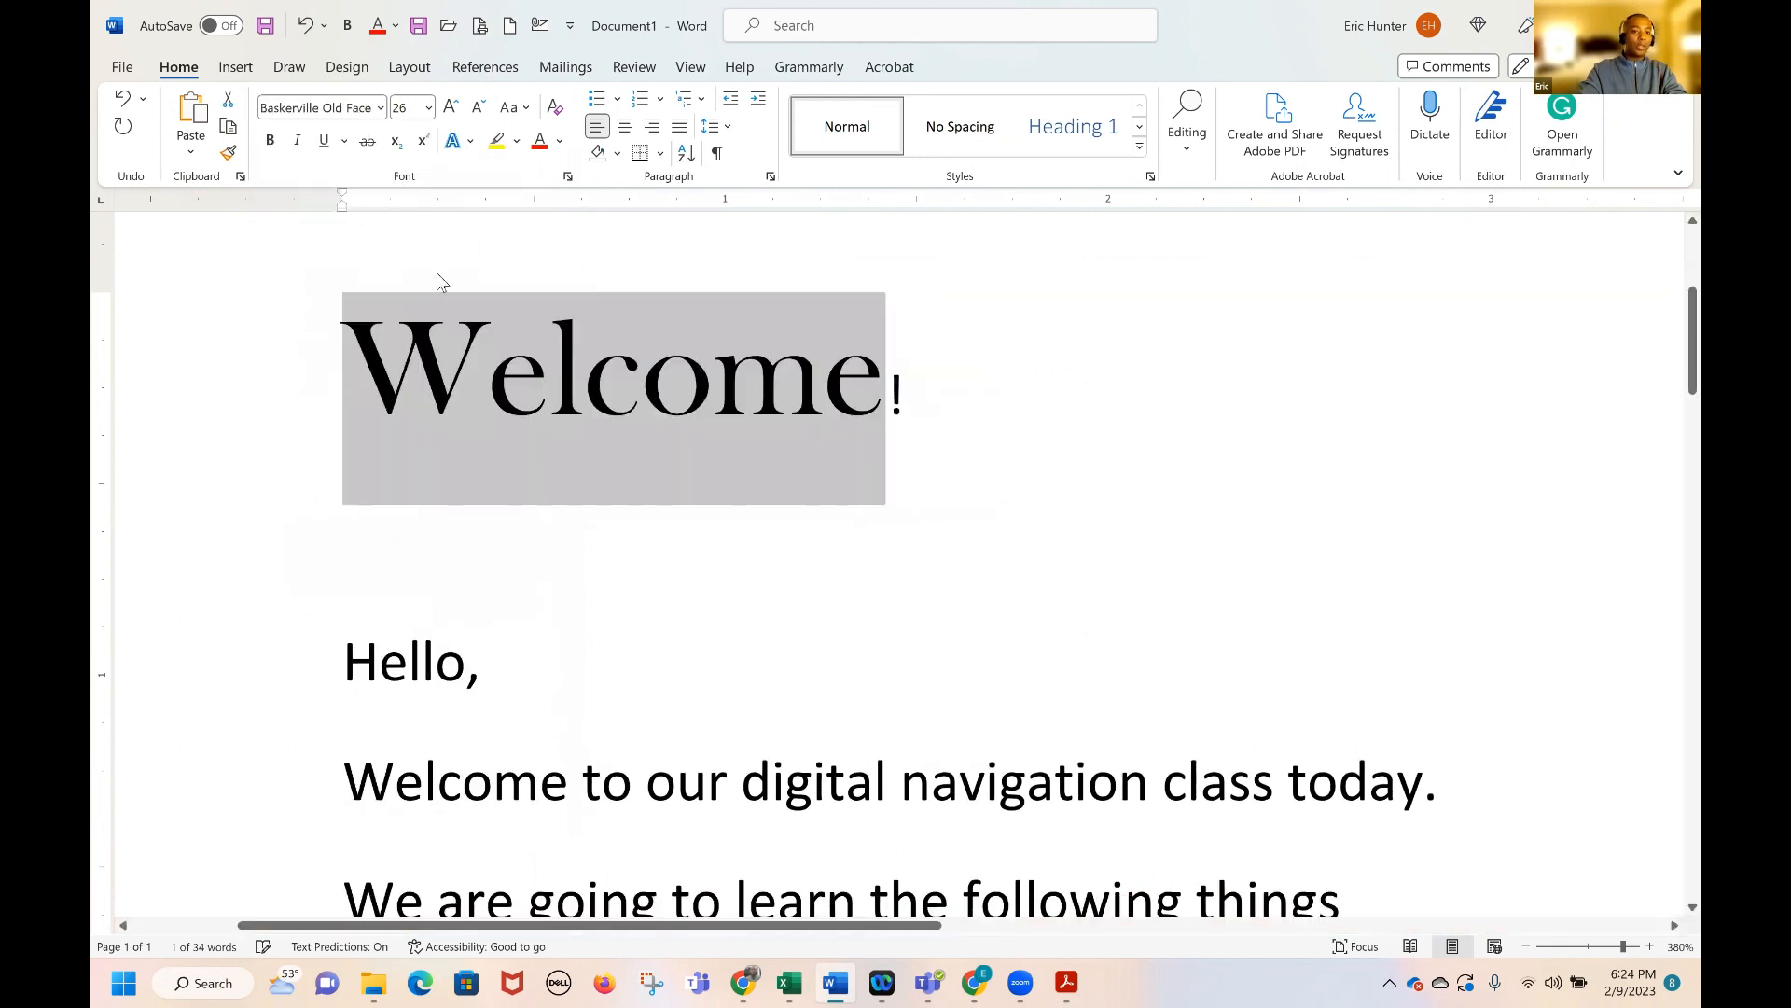
# Practise selecting the word "Hello" and the heading word "Welcome" without their punctuation, clearing the selection each time
pyautogui.click(585, 392)
pyautogui.moveTo(882, 382); pyautogui.dragTo(489, 373)
pyautogui.click(616, 565)
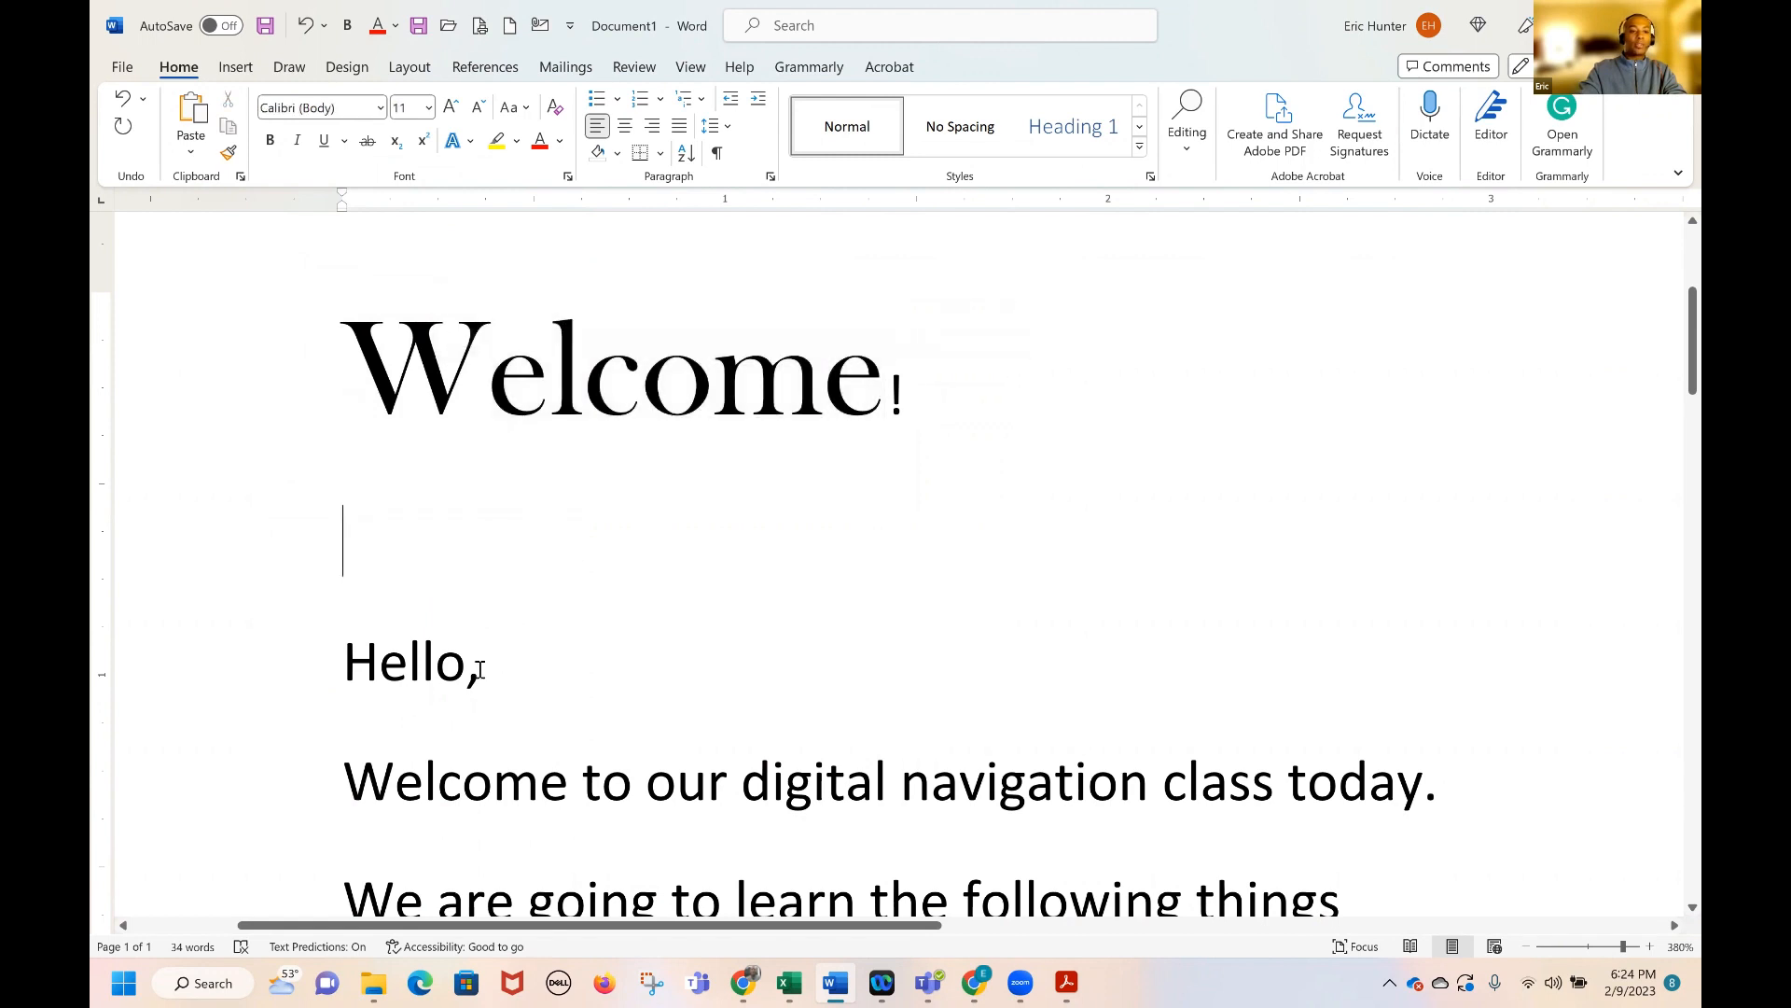
pyautogui.moveTo(464, 664); pyautogui.dragTo(340, 660)
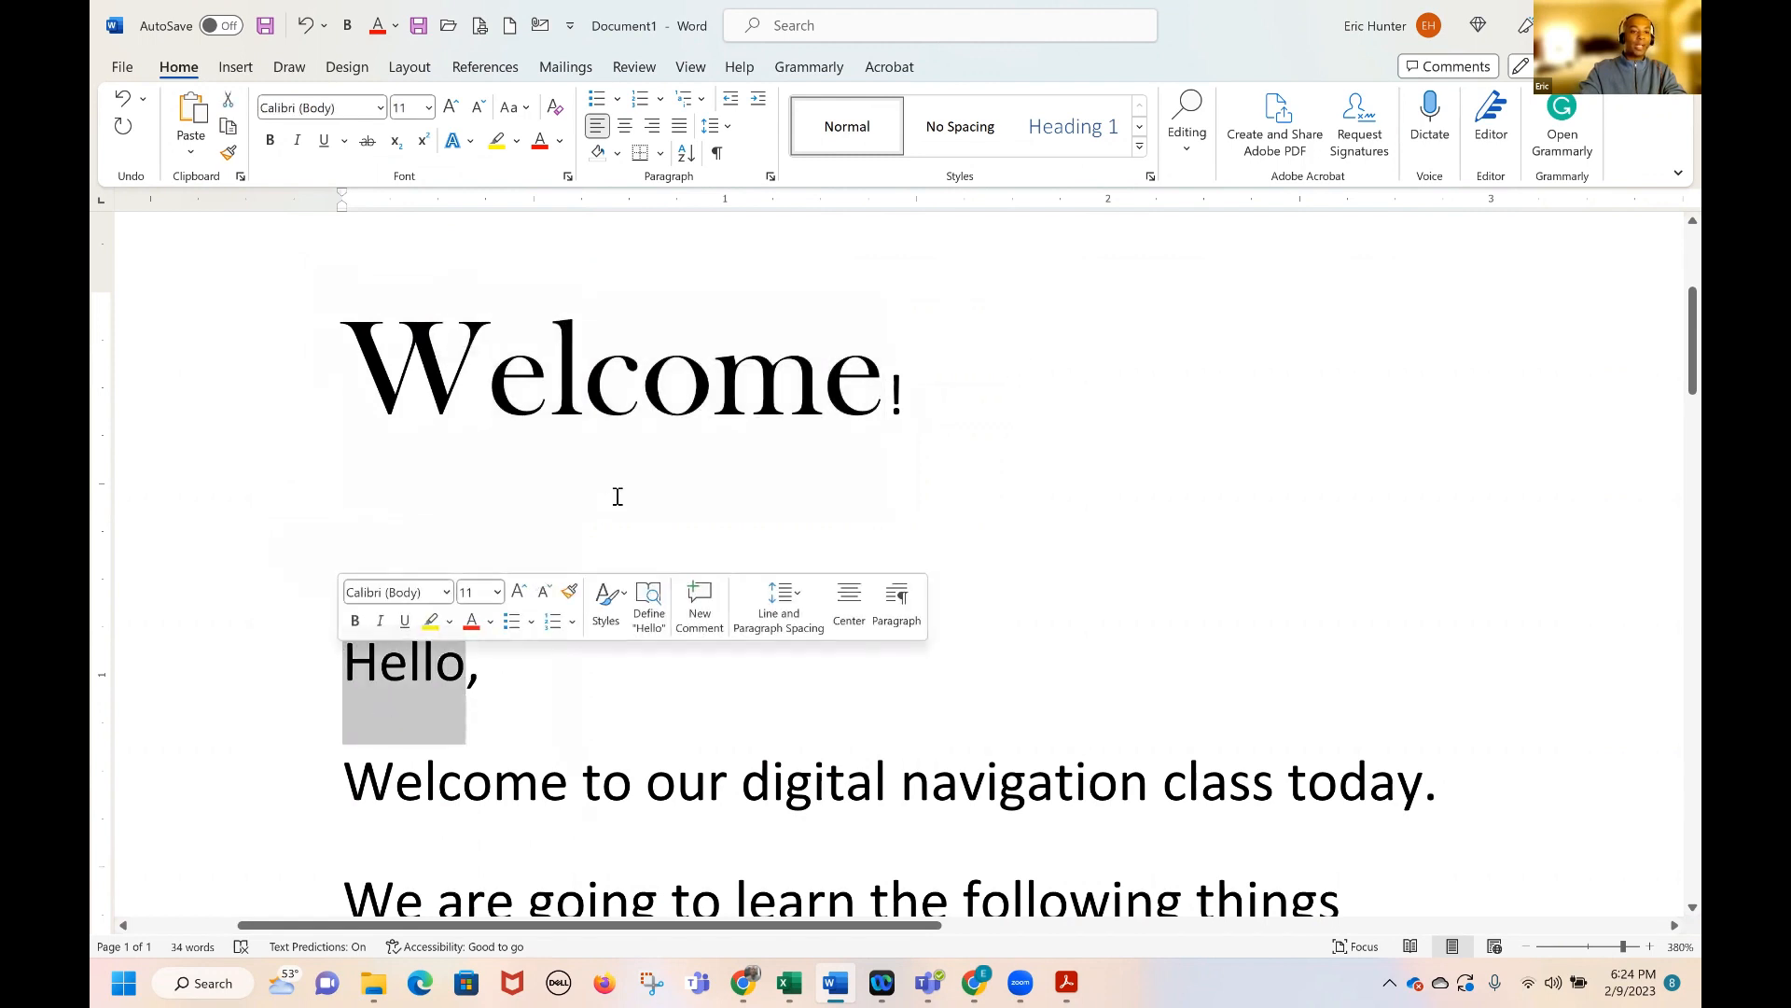
pyautogui.click(626, 402)
pyautogui.moveTo(343, 374); pyautogui.dragTo(877, 383)
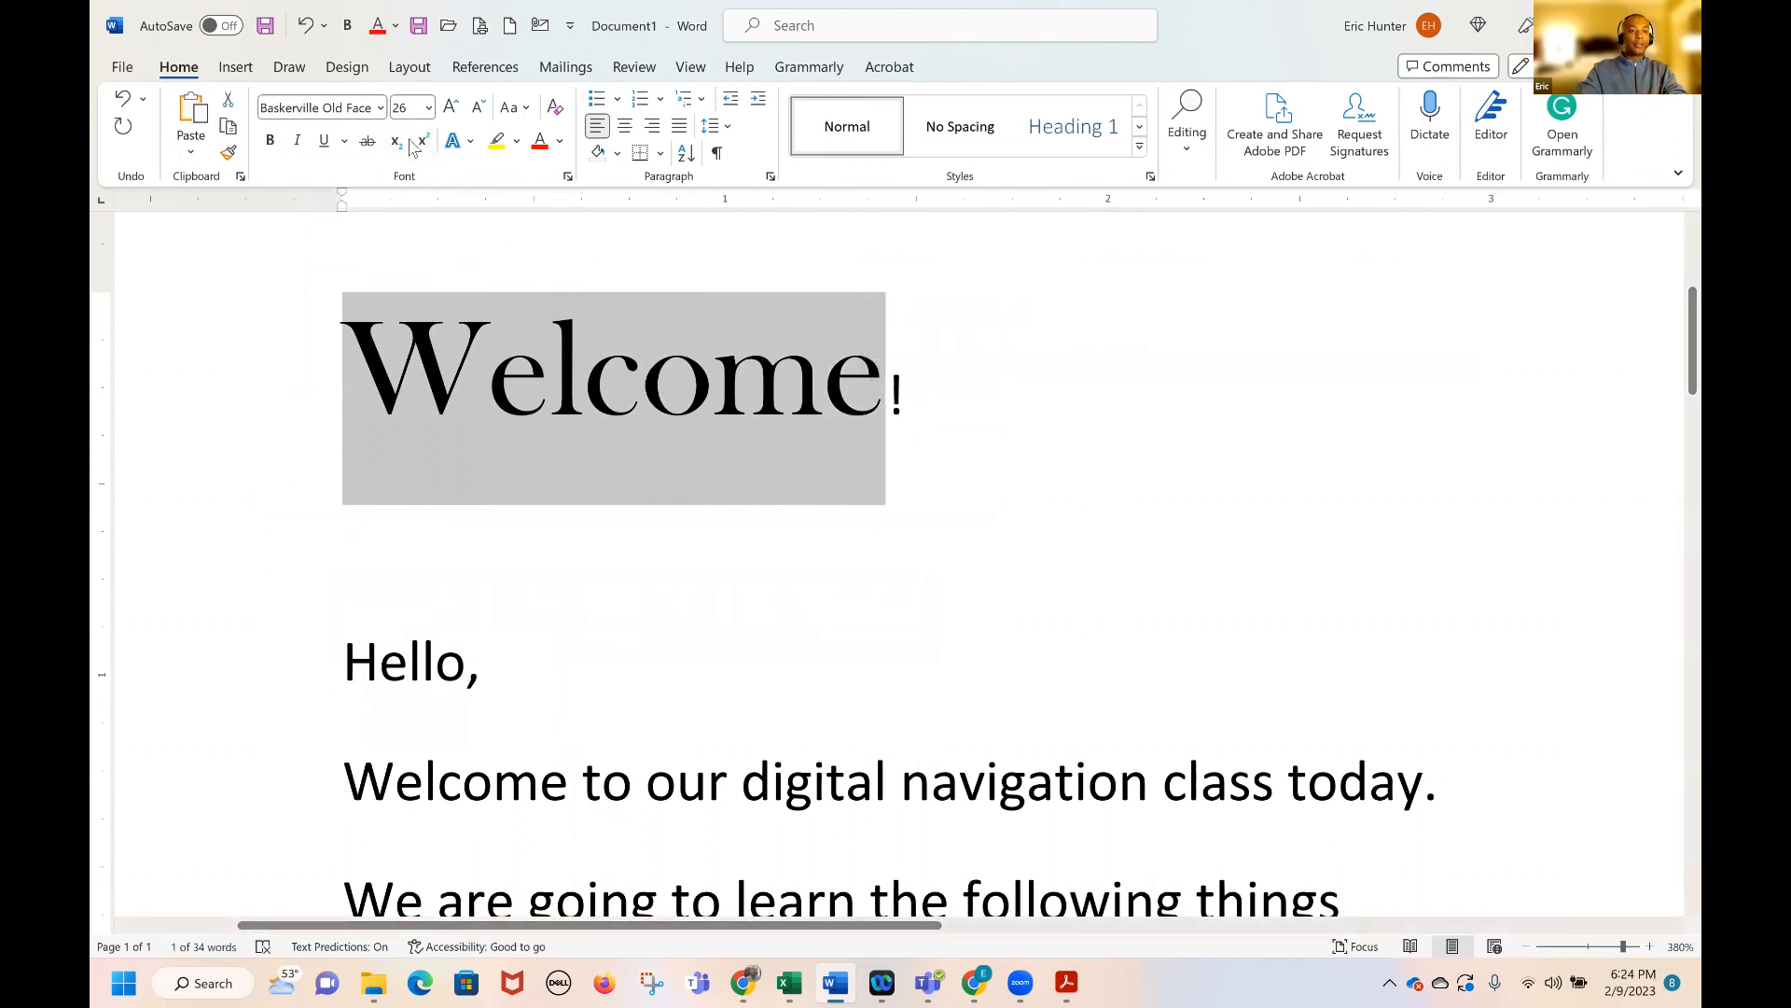
pyautogui.click(606, 427)
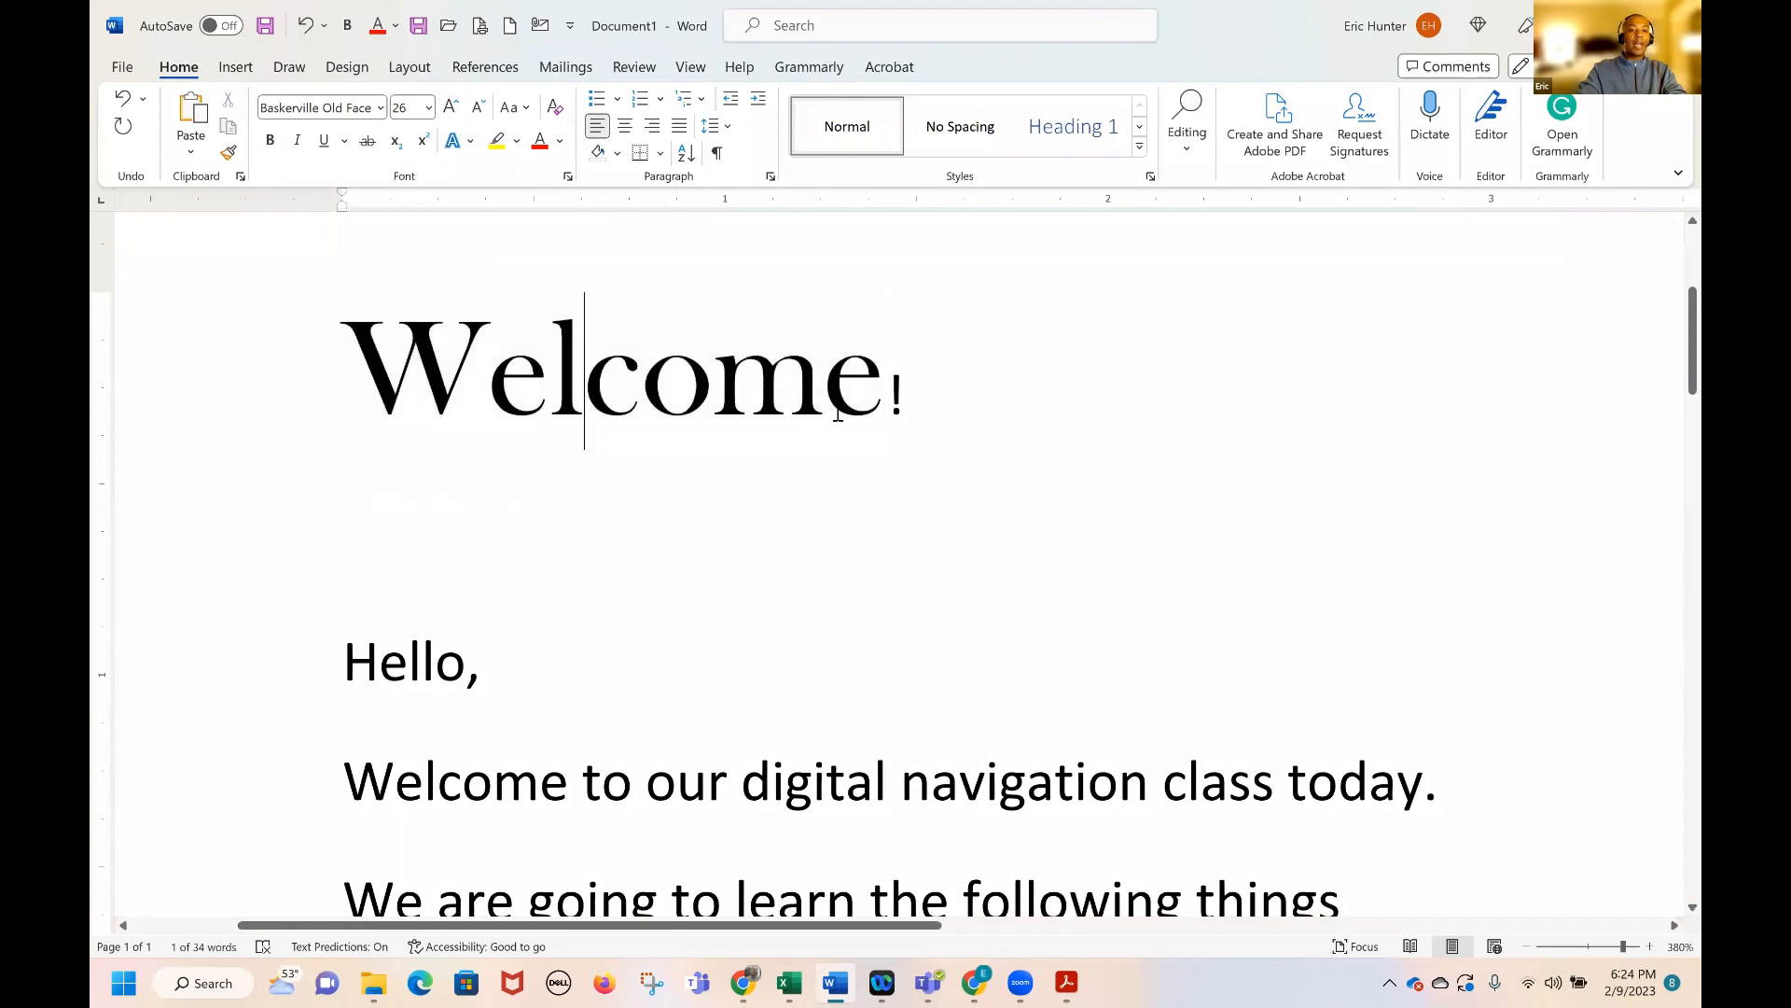
# Select the heading word "Welcome" without its exclamation mark and change its font to Algerian
pyautogui.moveTo(885, 397); pyautogui.dragTo(368, 205)
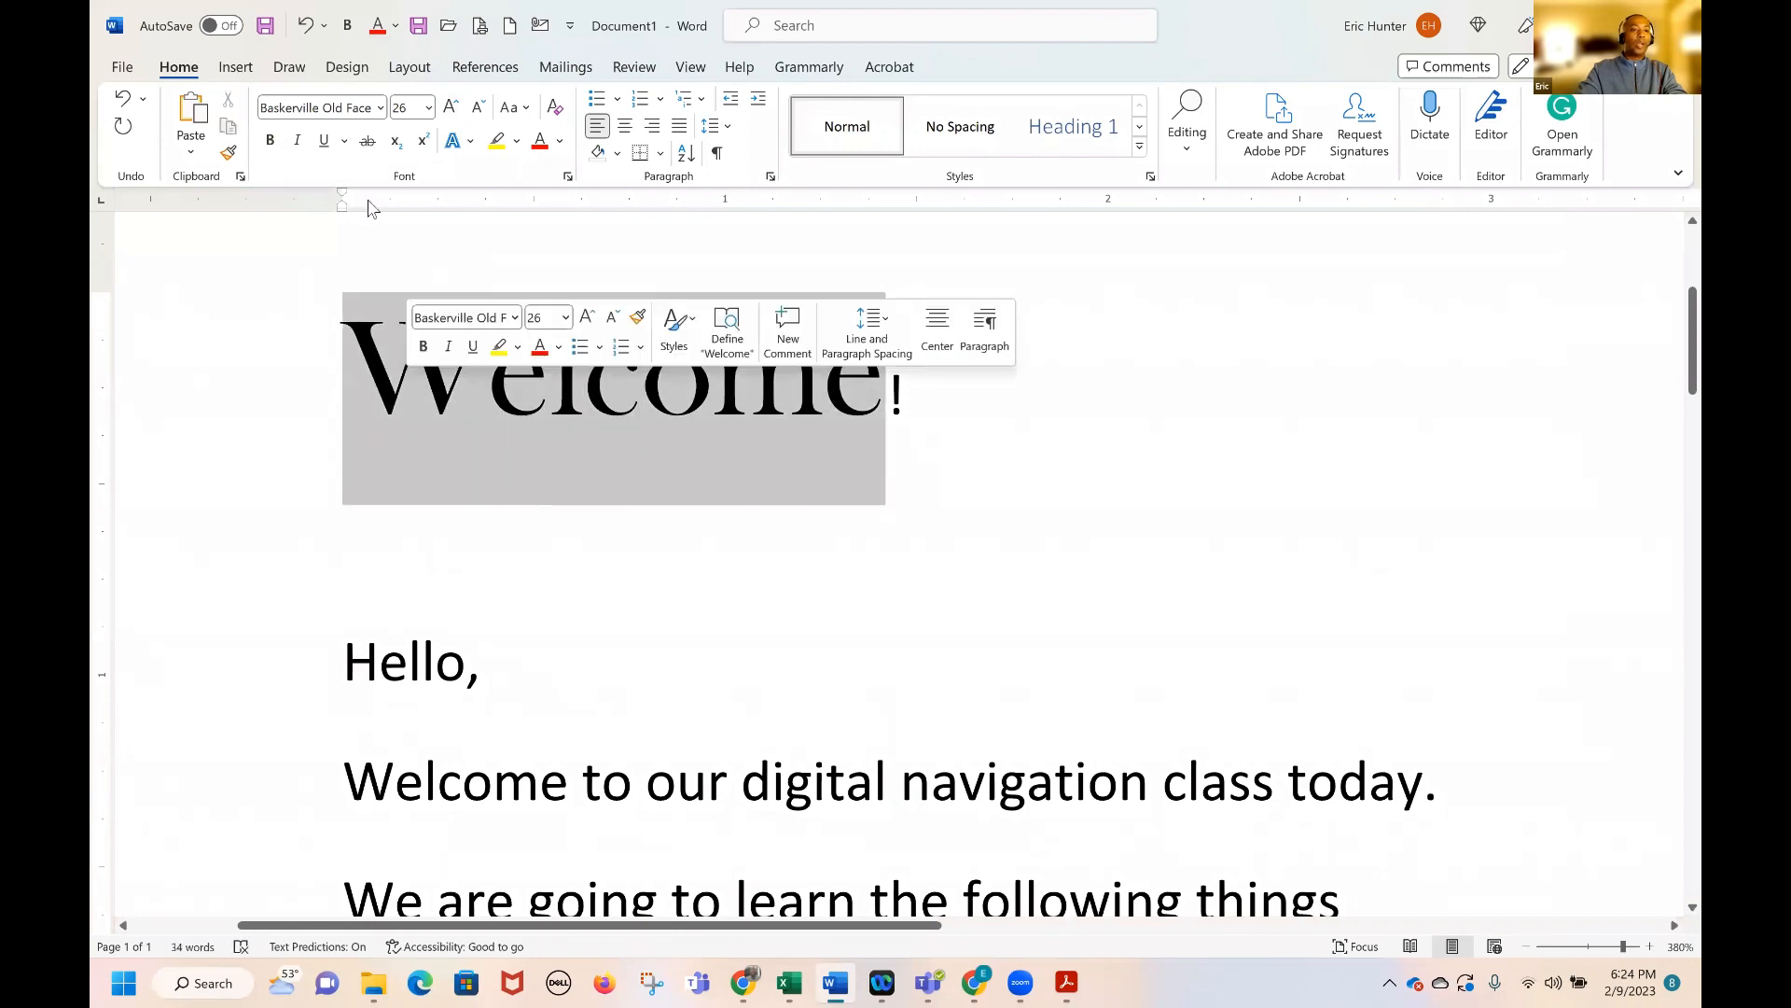
pyautogui.click(381, 107)
pyautogui.scroll(-7, 420, 578)
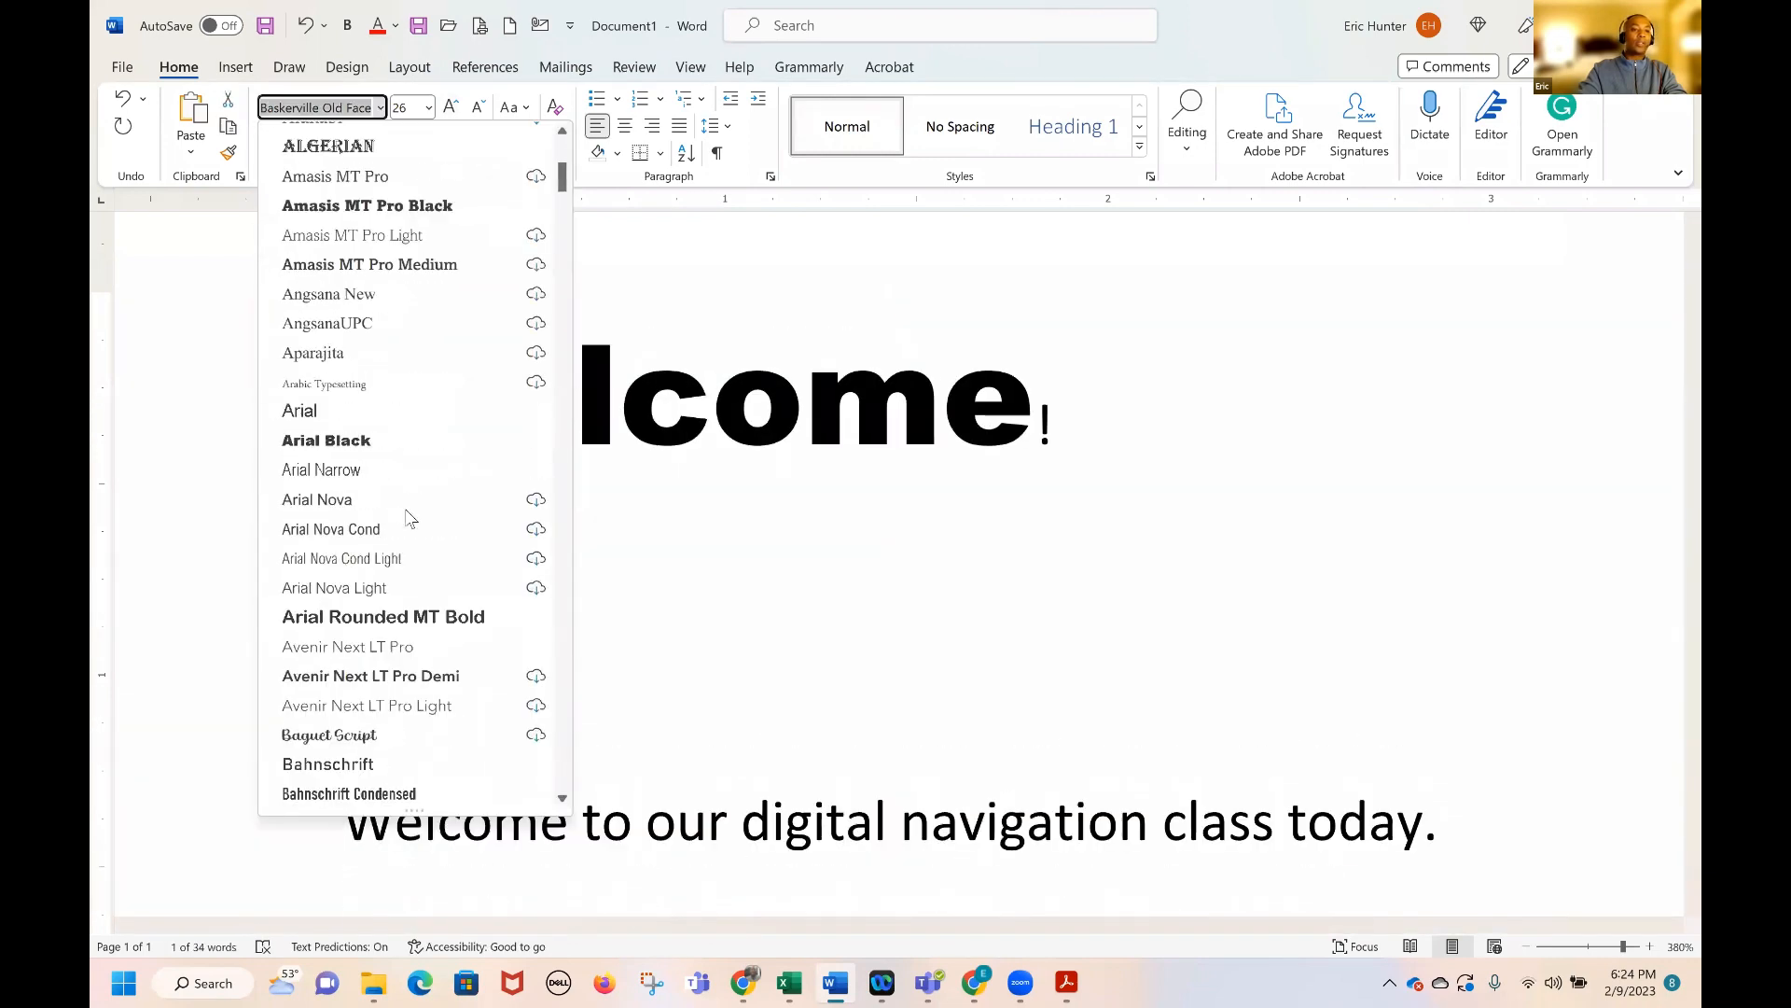
pyautogui.scroll(5, 373, 420)
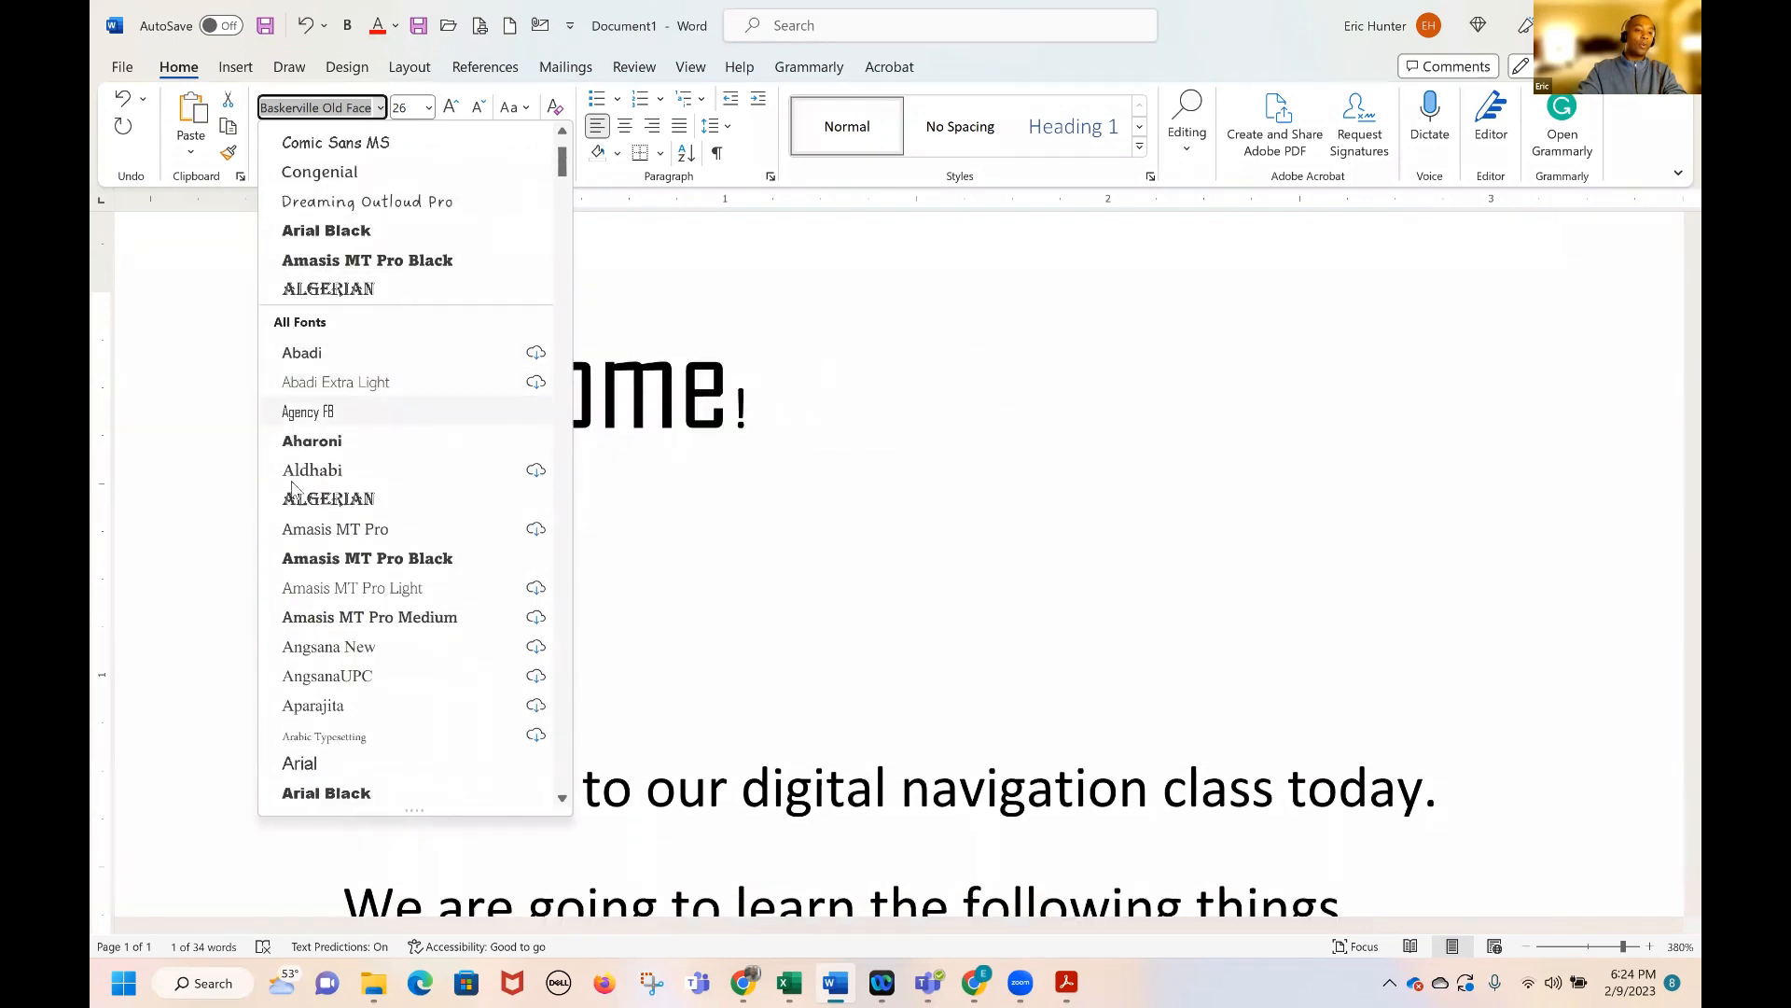
pyautogui.click(328, 499)
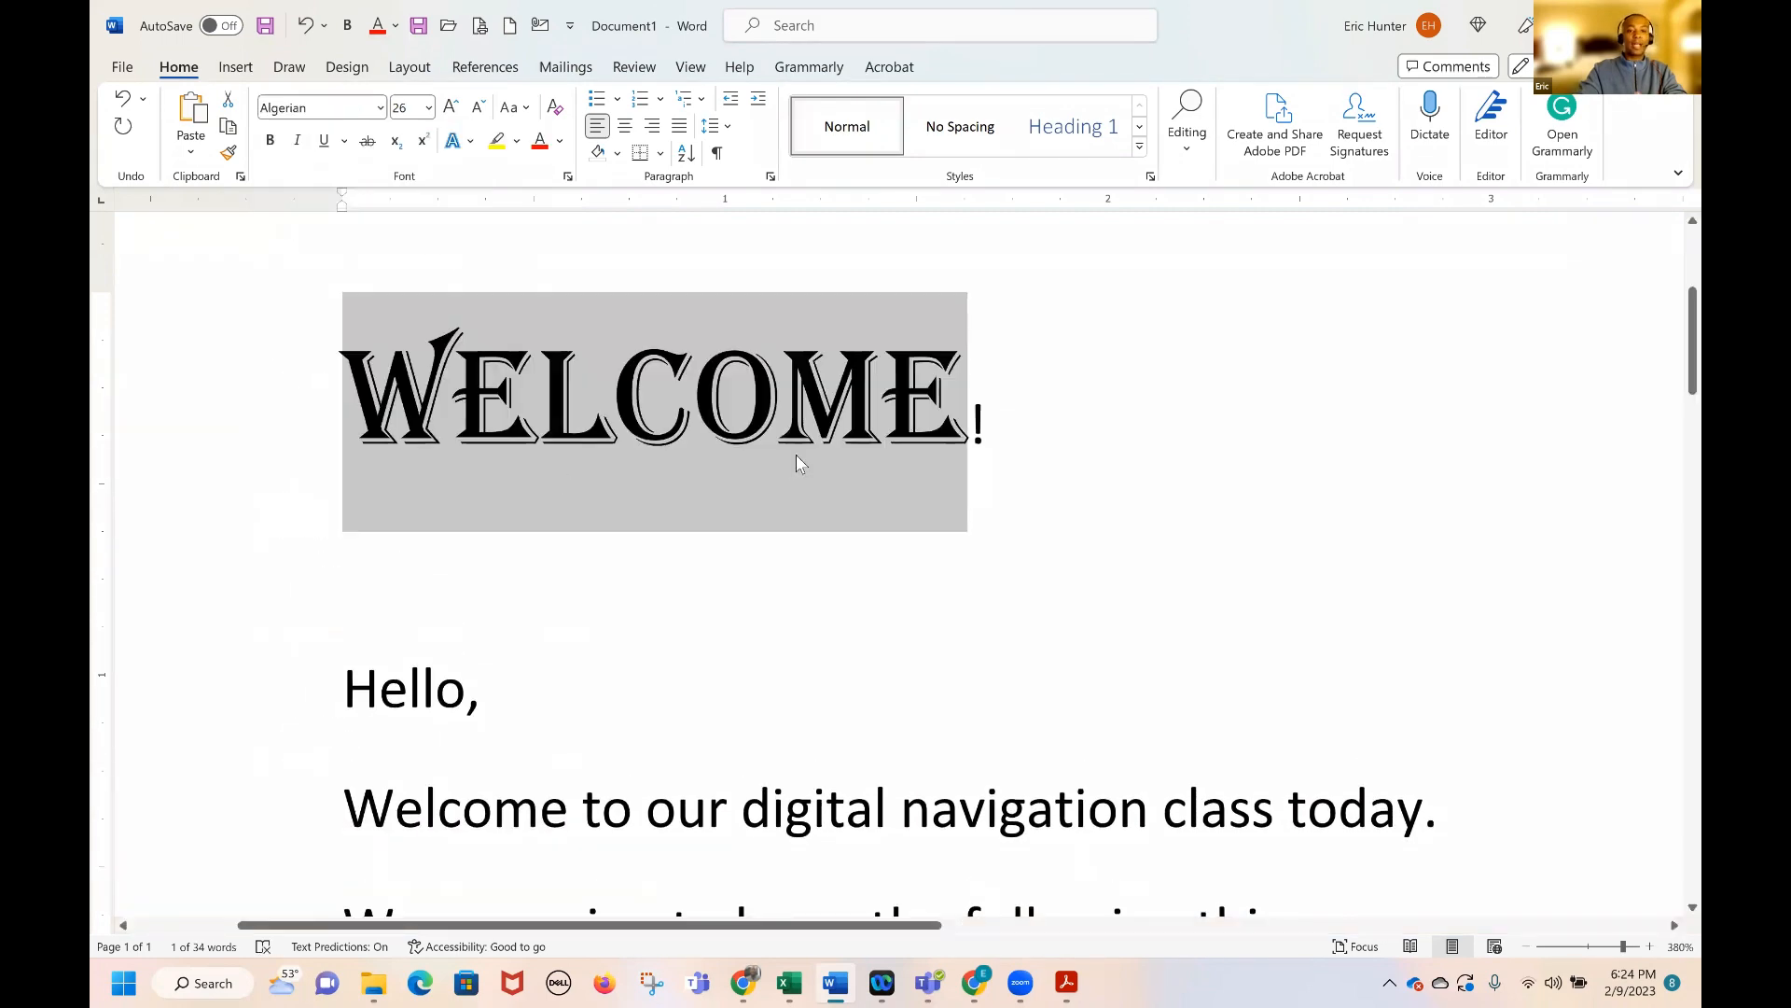
# Change the font of the selected heading word "Welcome" to Ink Free and clear the selection
pyautogui.click(380, 108)
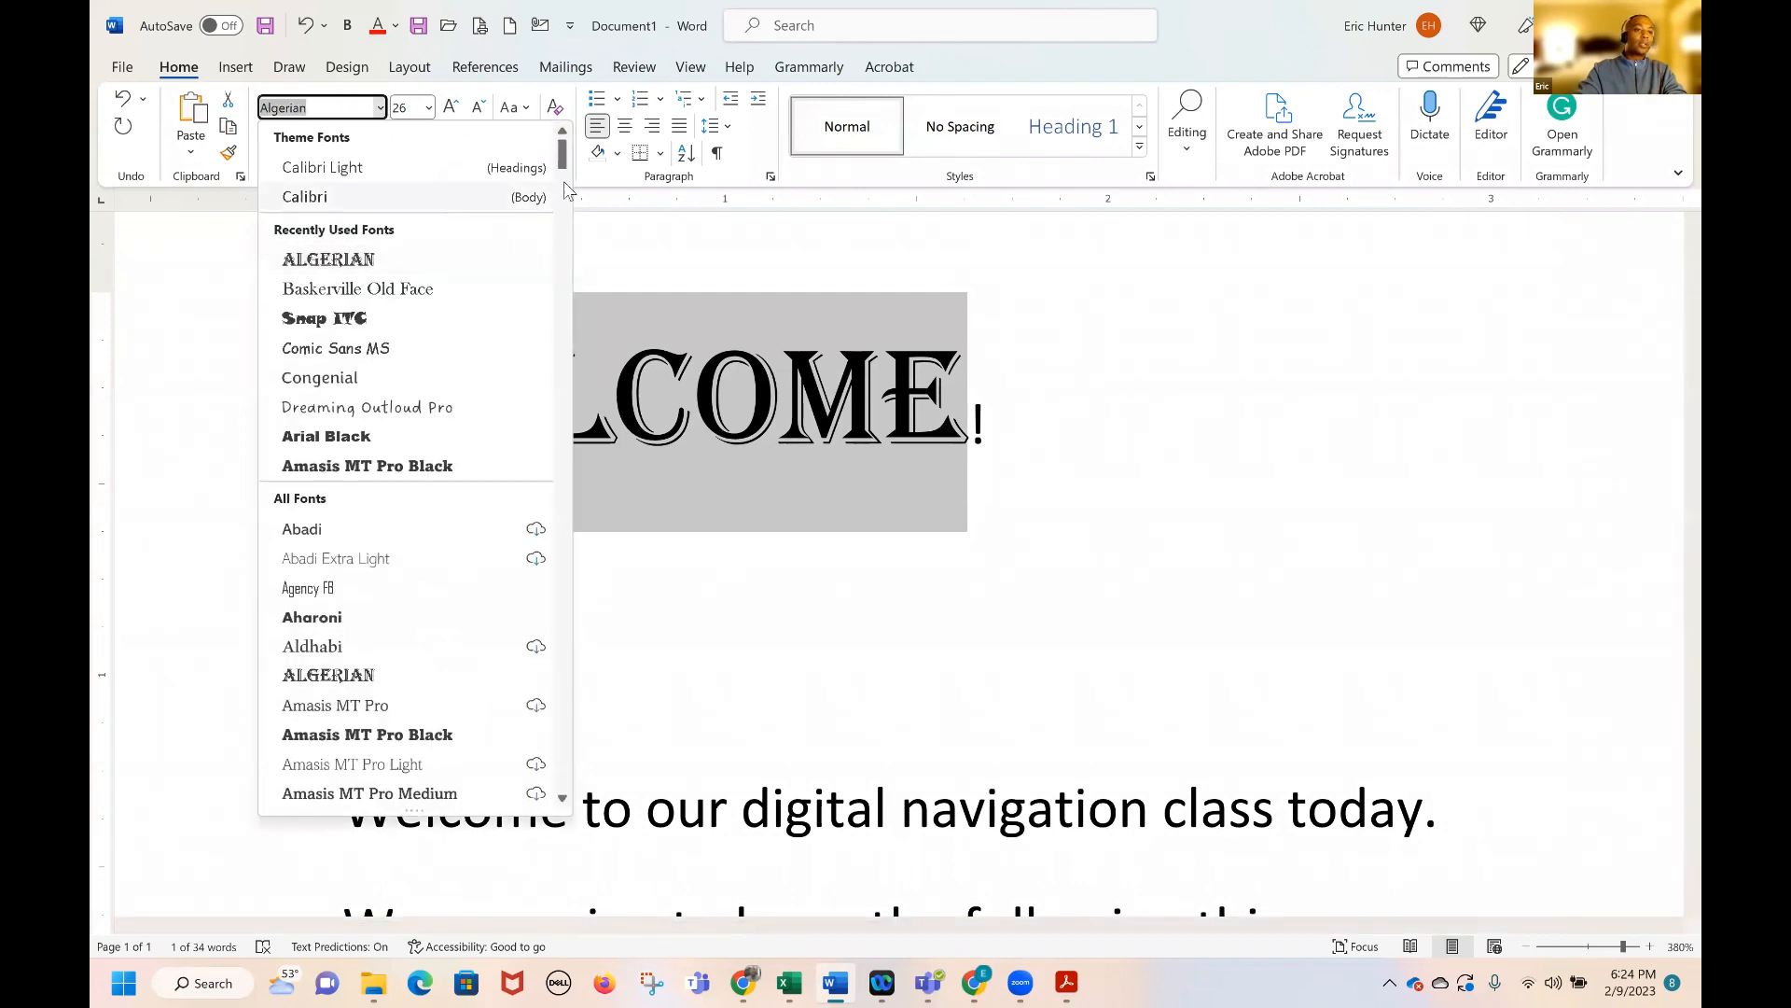
pyautogui.moveTo(569, 200); pyautogui.dragTo(569, 373)
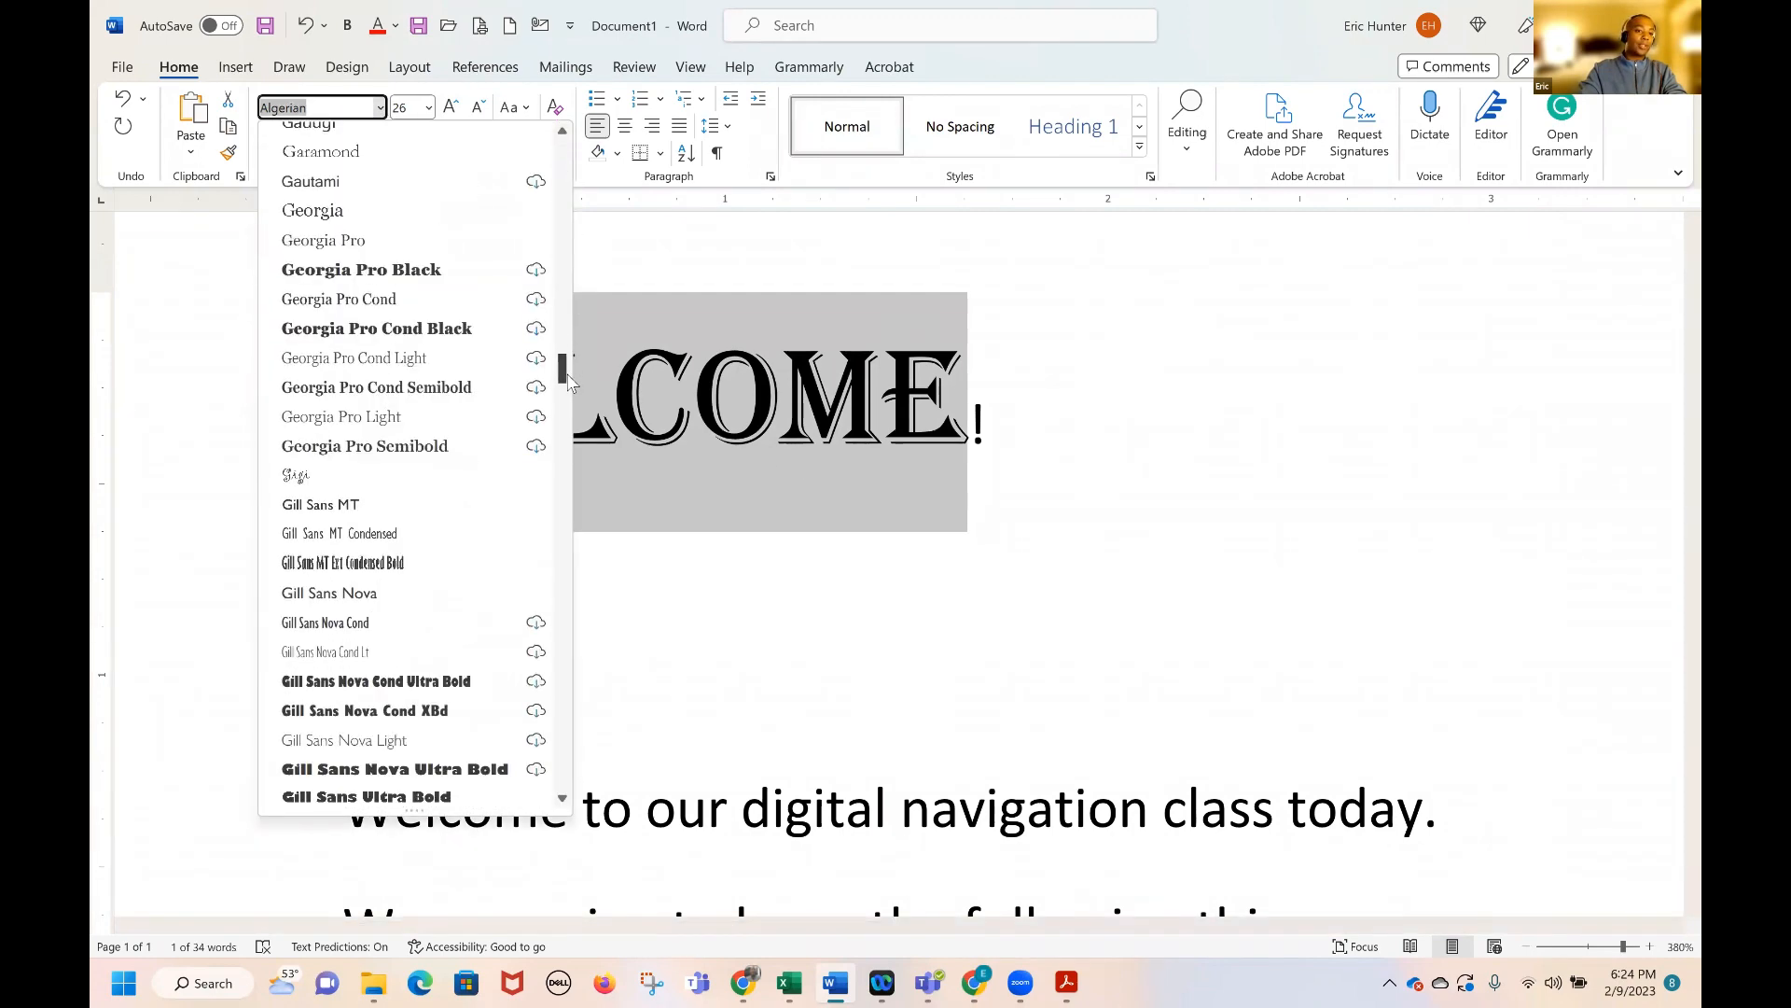
pyautogui.scroll(-8, 495, 484)
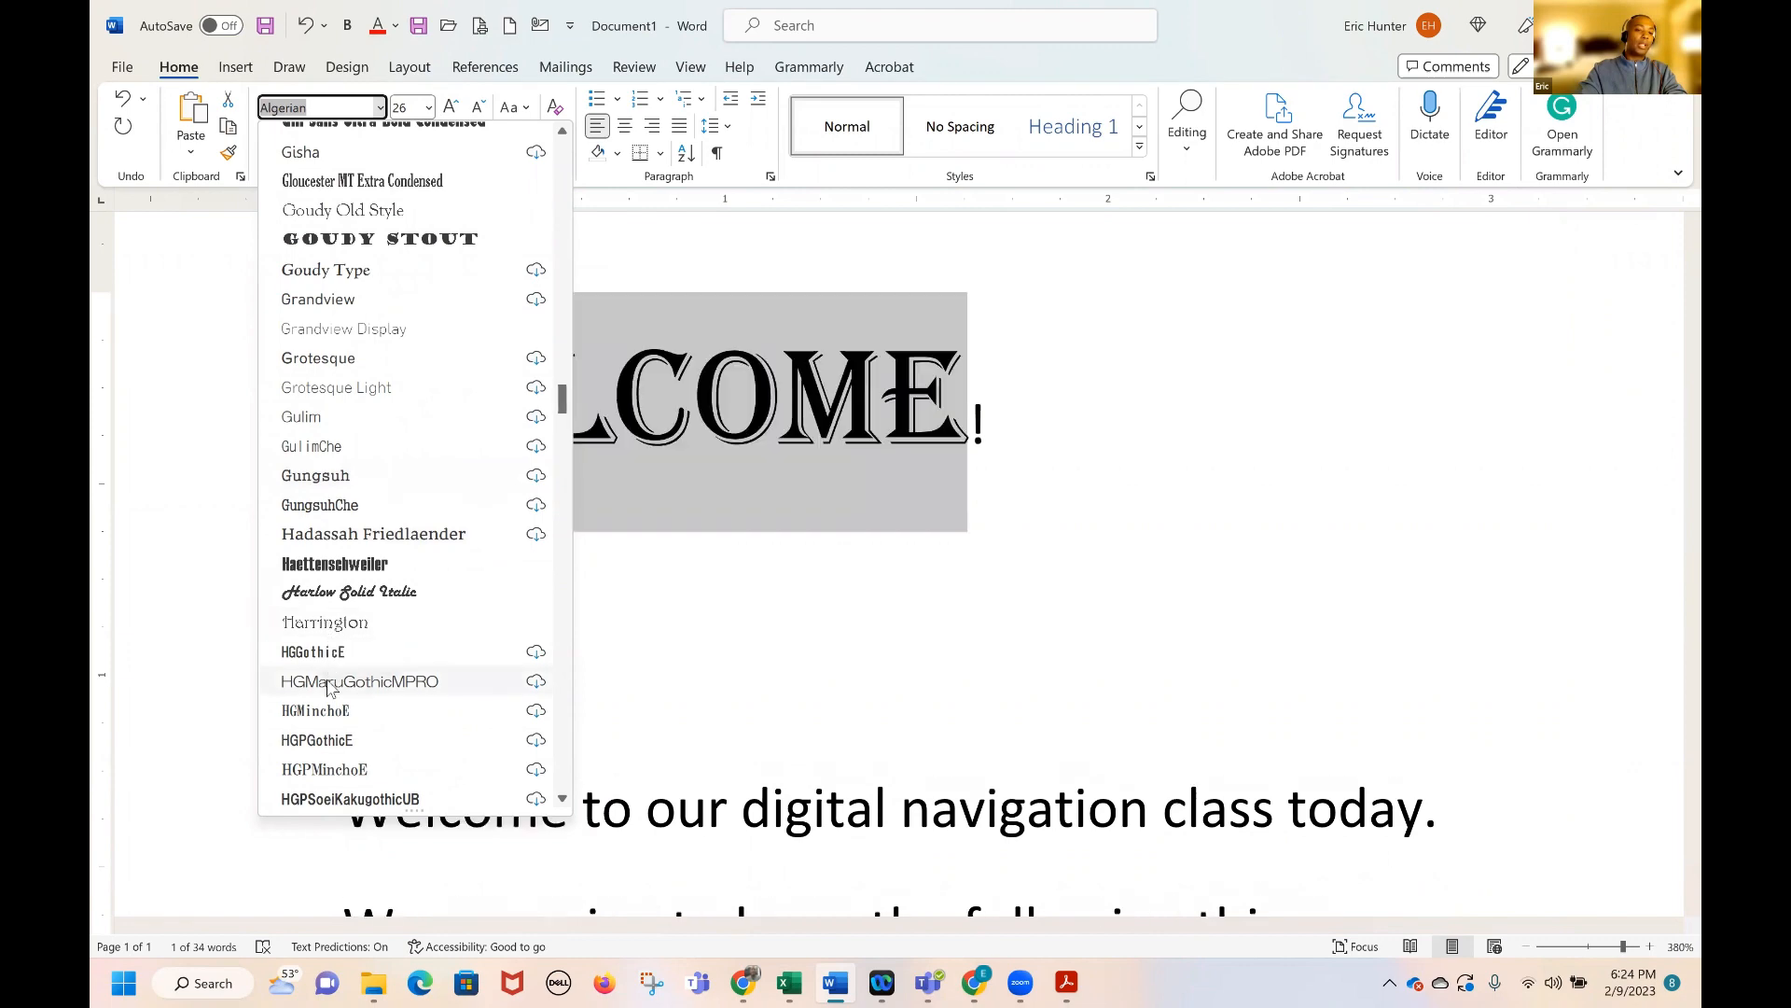
pyautogui.scroll(-6, 336, 662)
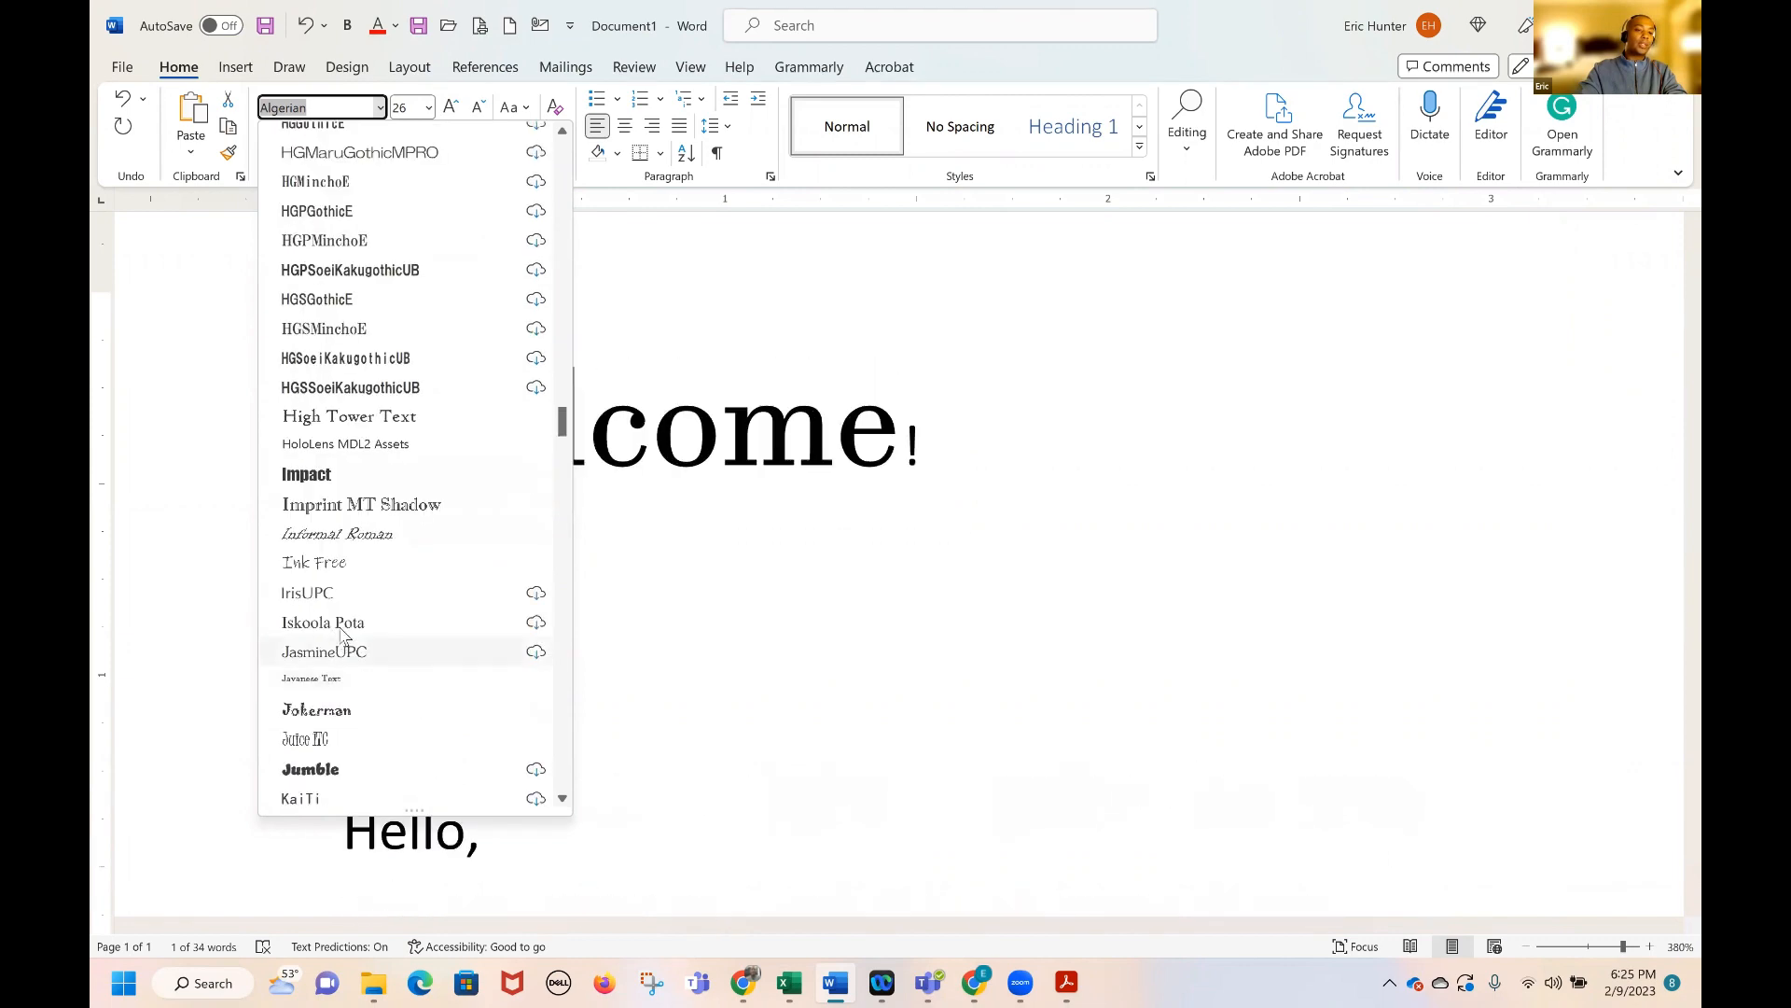
pyautogui.click(341, 569)
pyautogui.click(670, 514)
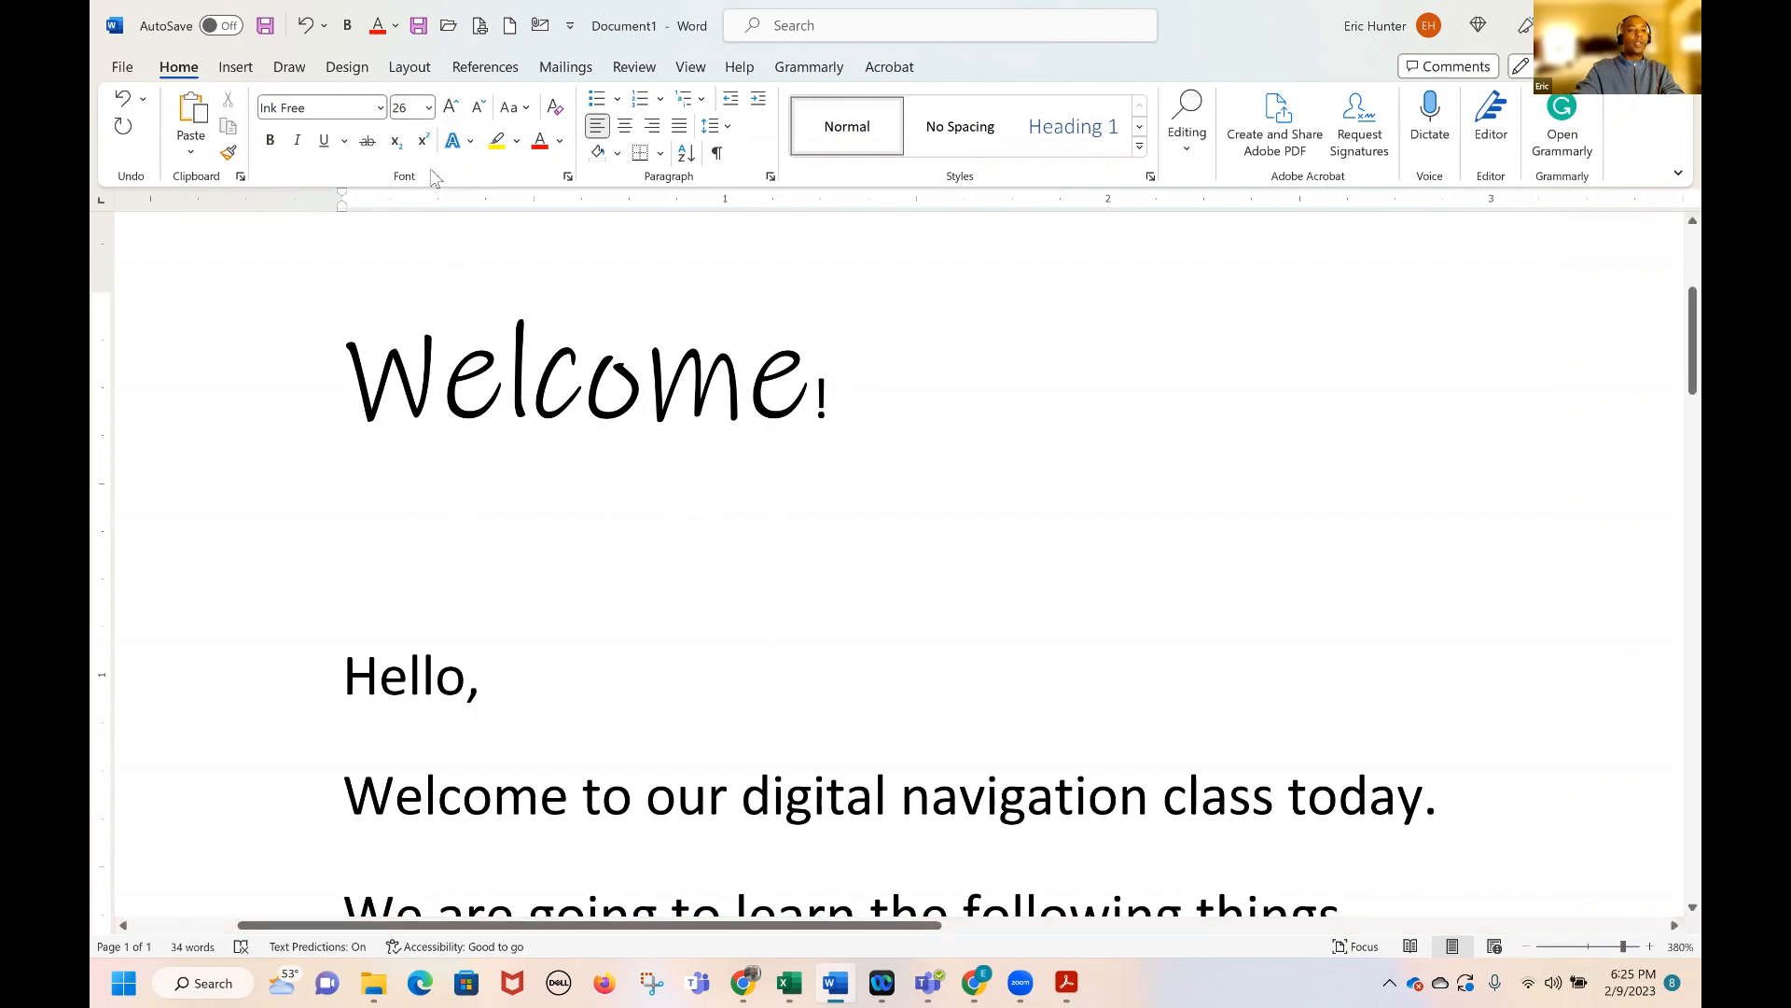
# Increase the size of "Welcome" in the heading to 28, and enlarge the whole heading with its exclamation mark by two more size steps
pyautogui.click(428, 107)
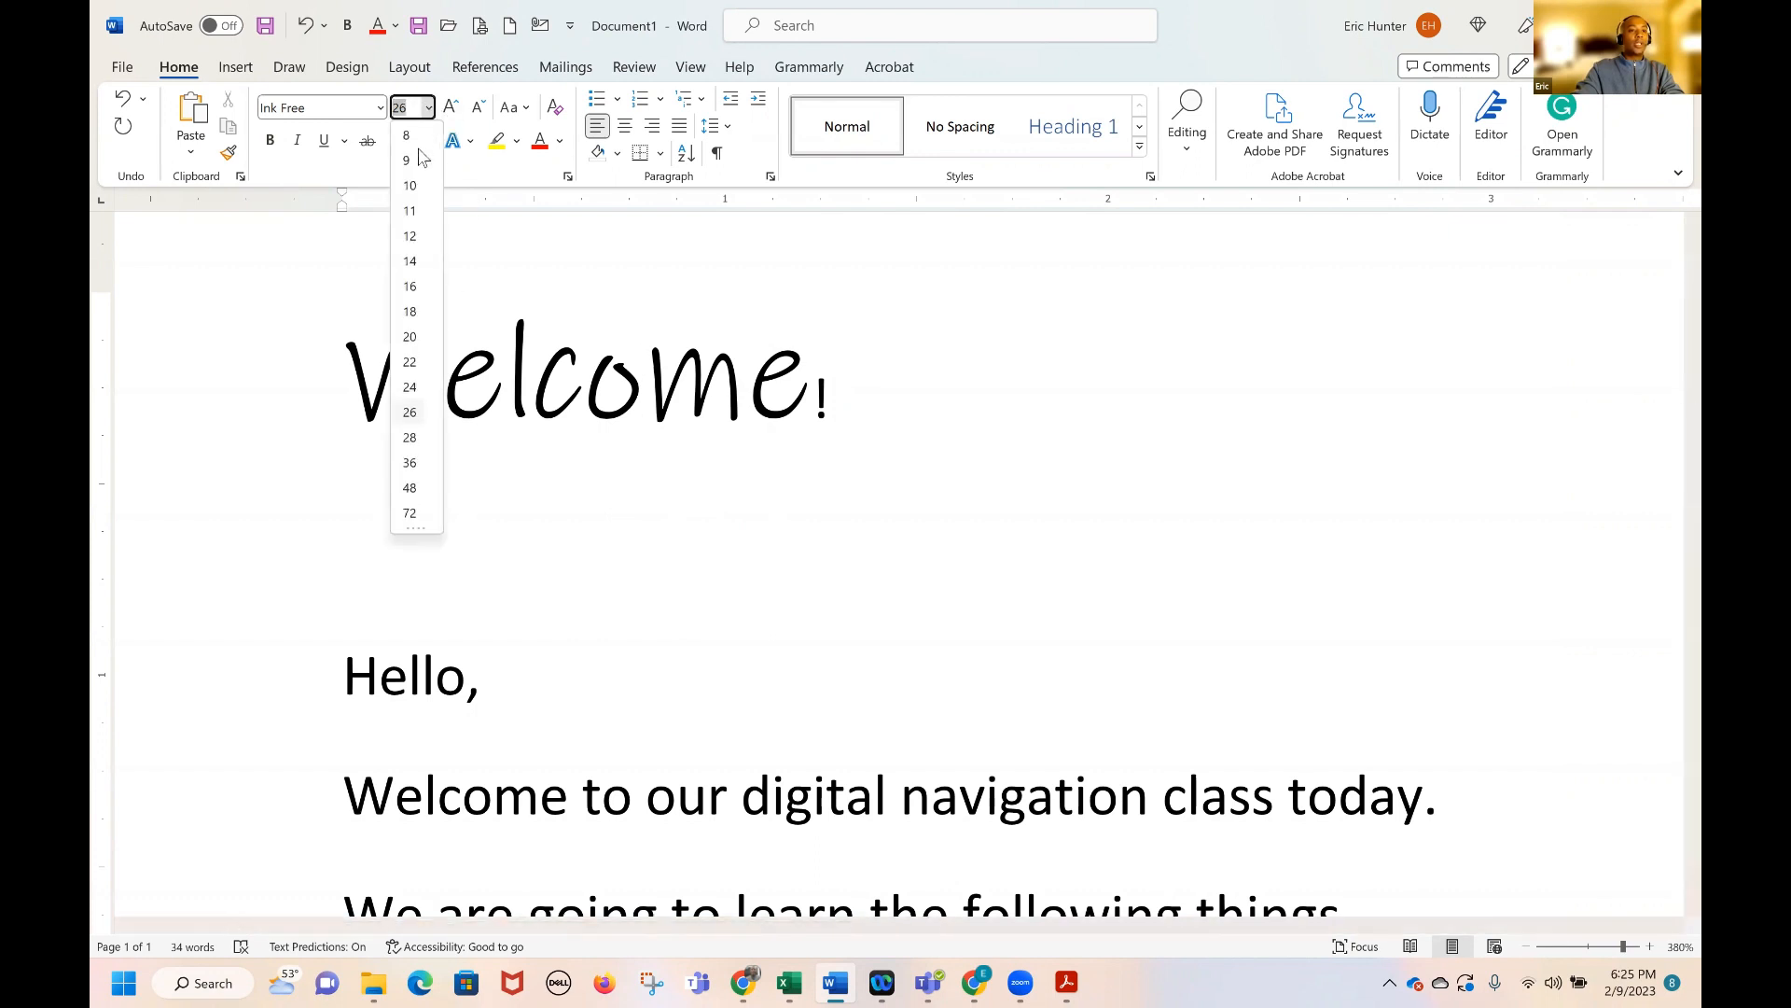
pyautogui.click(456, 109)
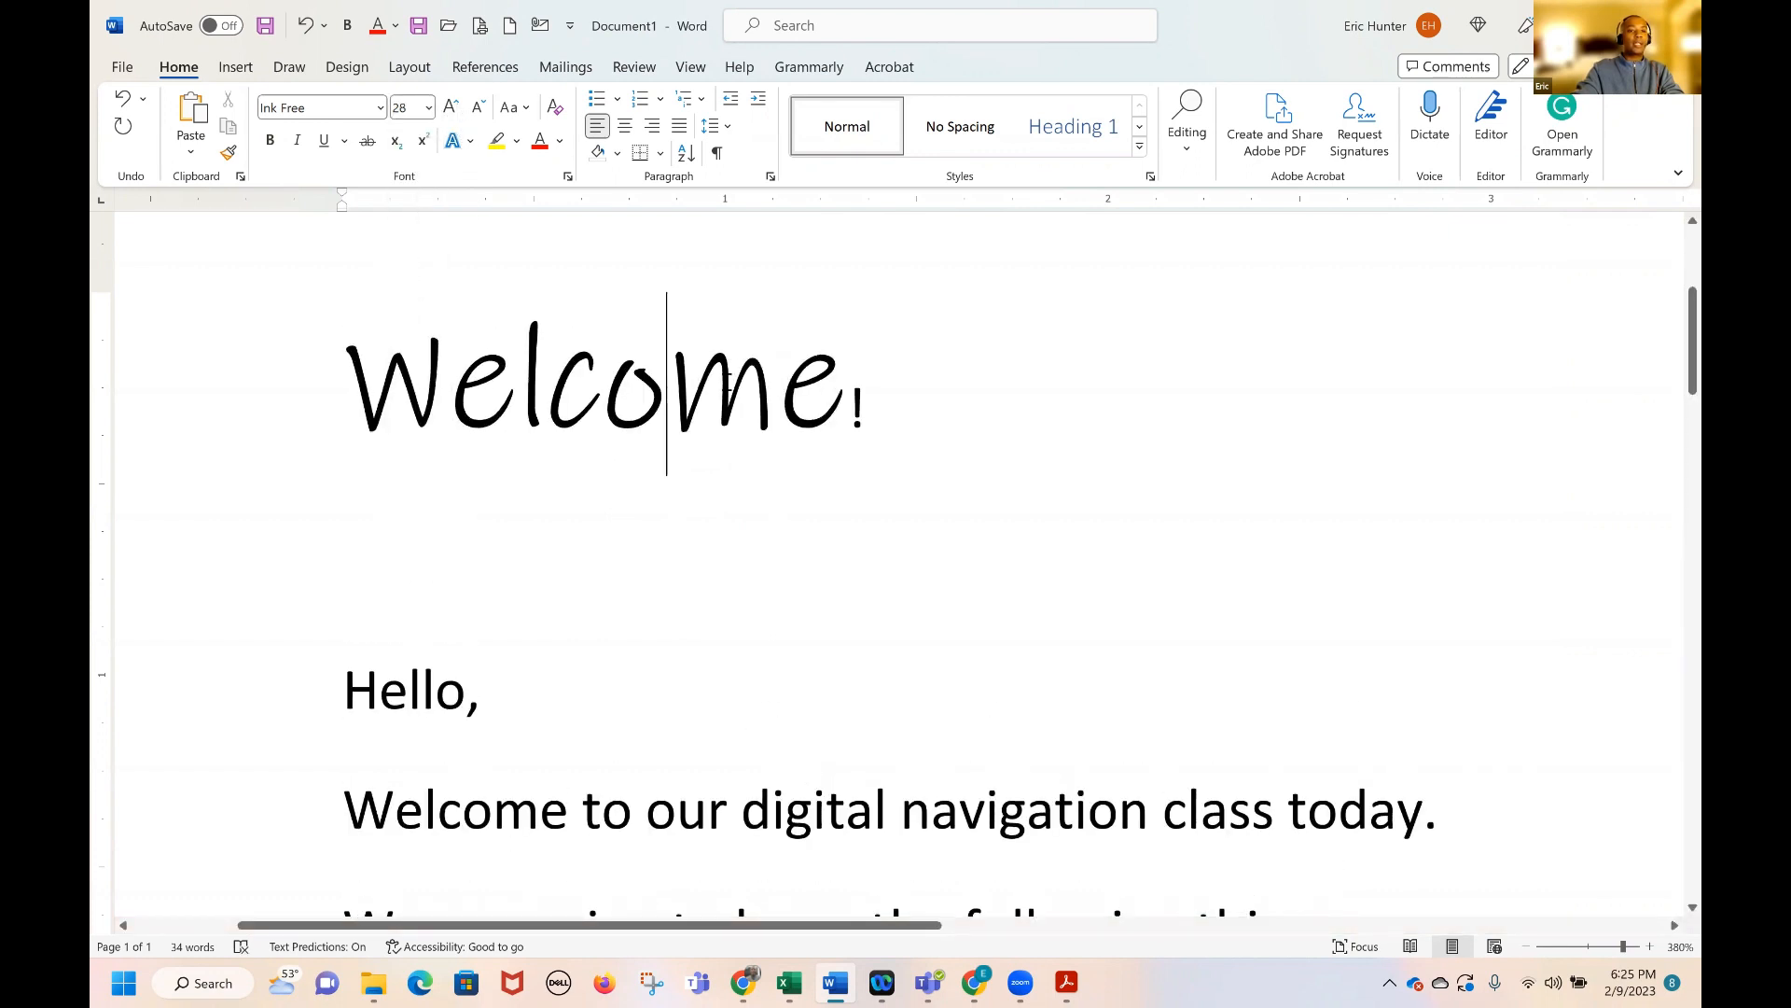
pyautogui.moveTo(845, 392); pyautogui.dragTo(882, 378)
pyautogui.click(426, 377)
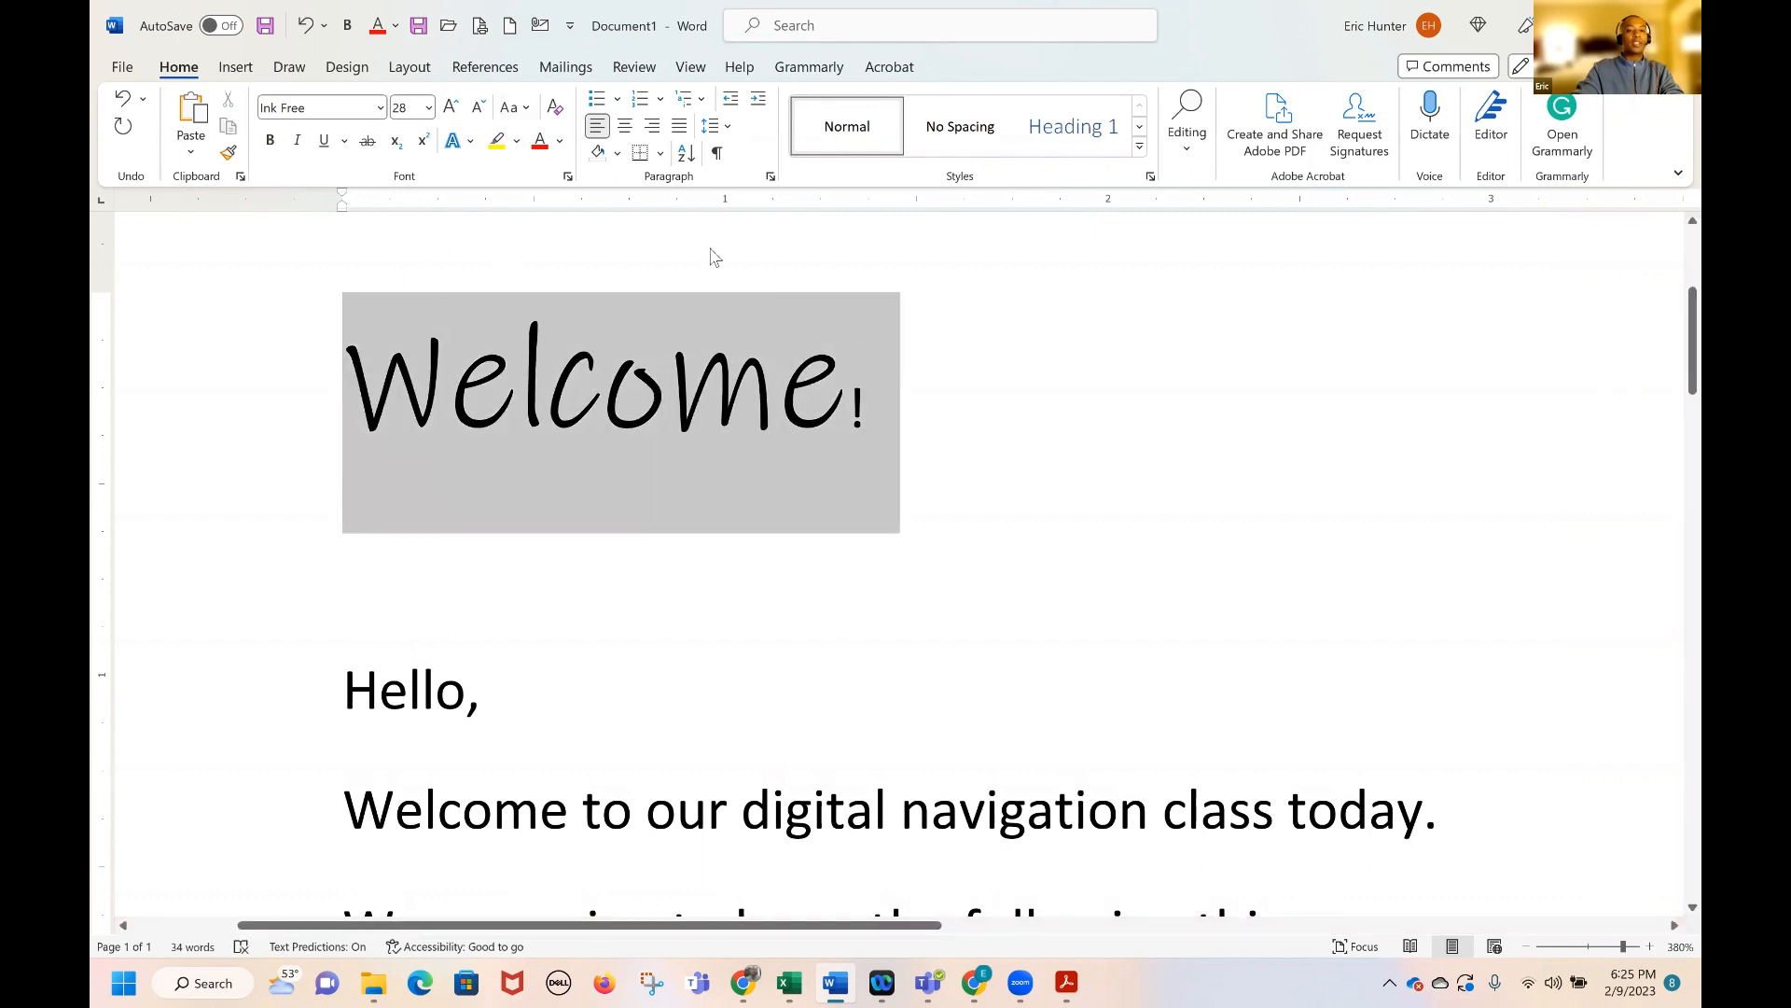
pyautogui.click(453, 108)
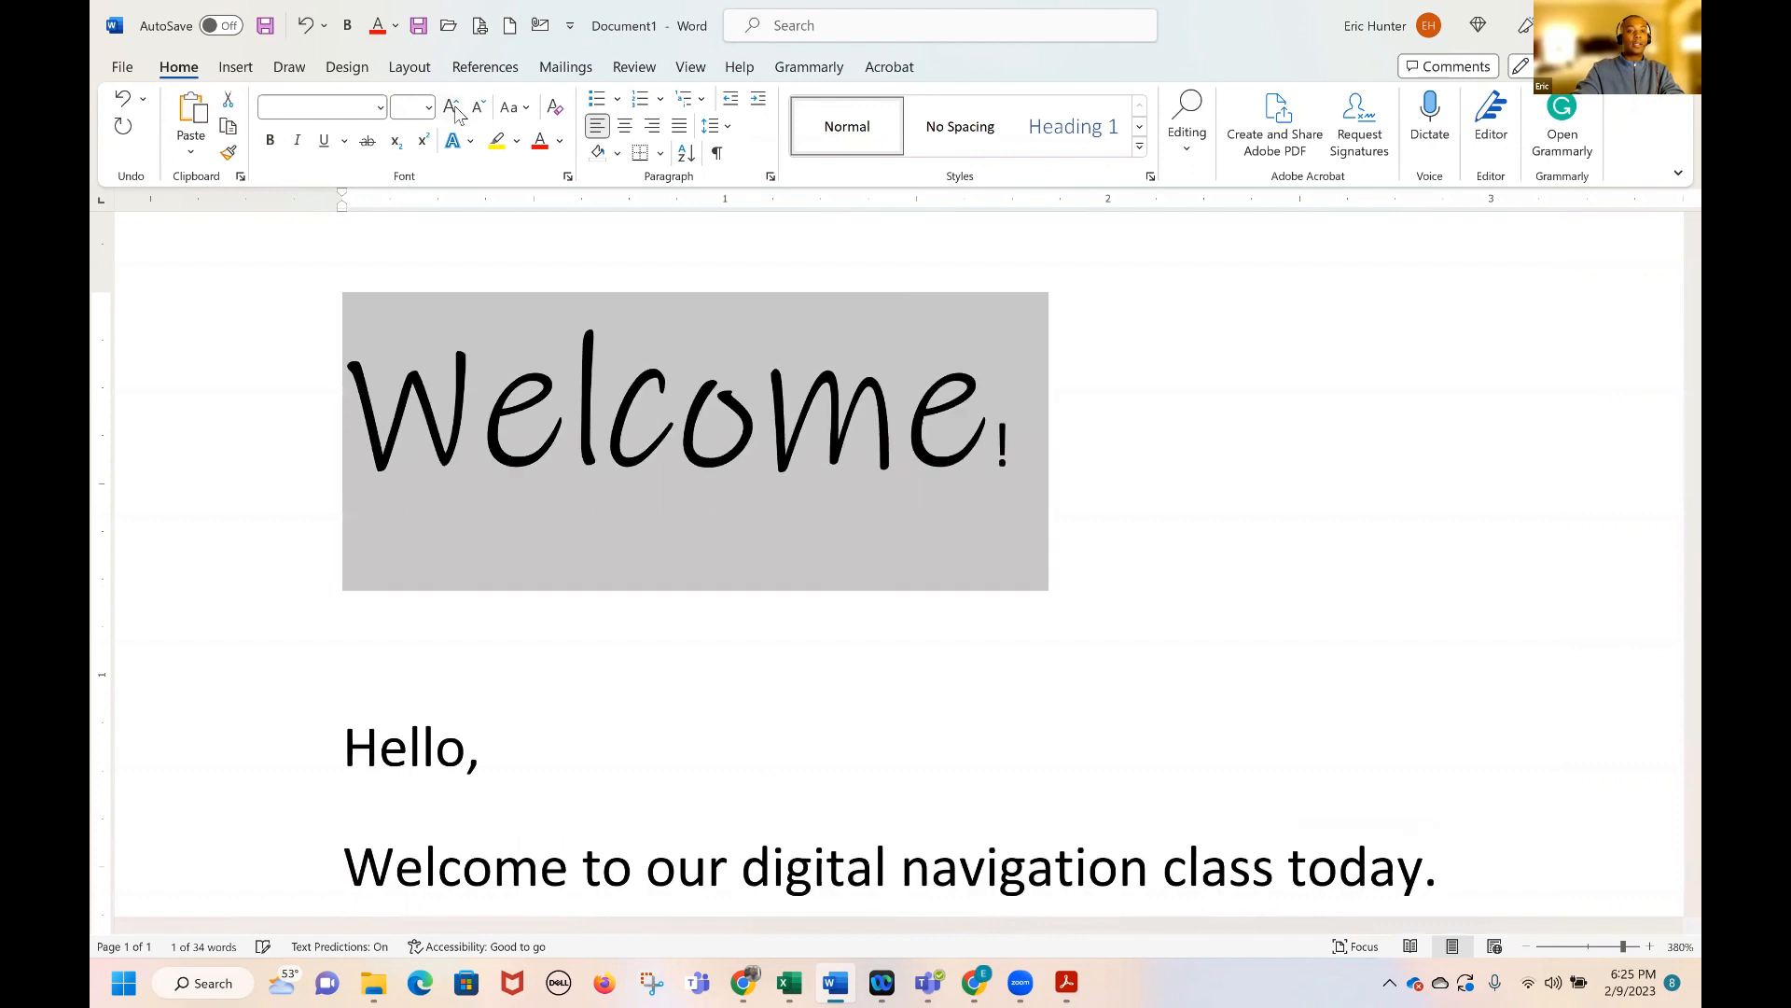
pyautogui.click(453, 108)
# Shrink the font of the whole heading by three size steps and clear the selection
pyautogui.click(480, 108)
pyautogui.click(480, 109)
pyautogui.click(479, 109)
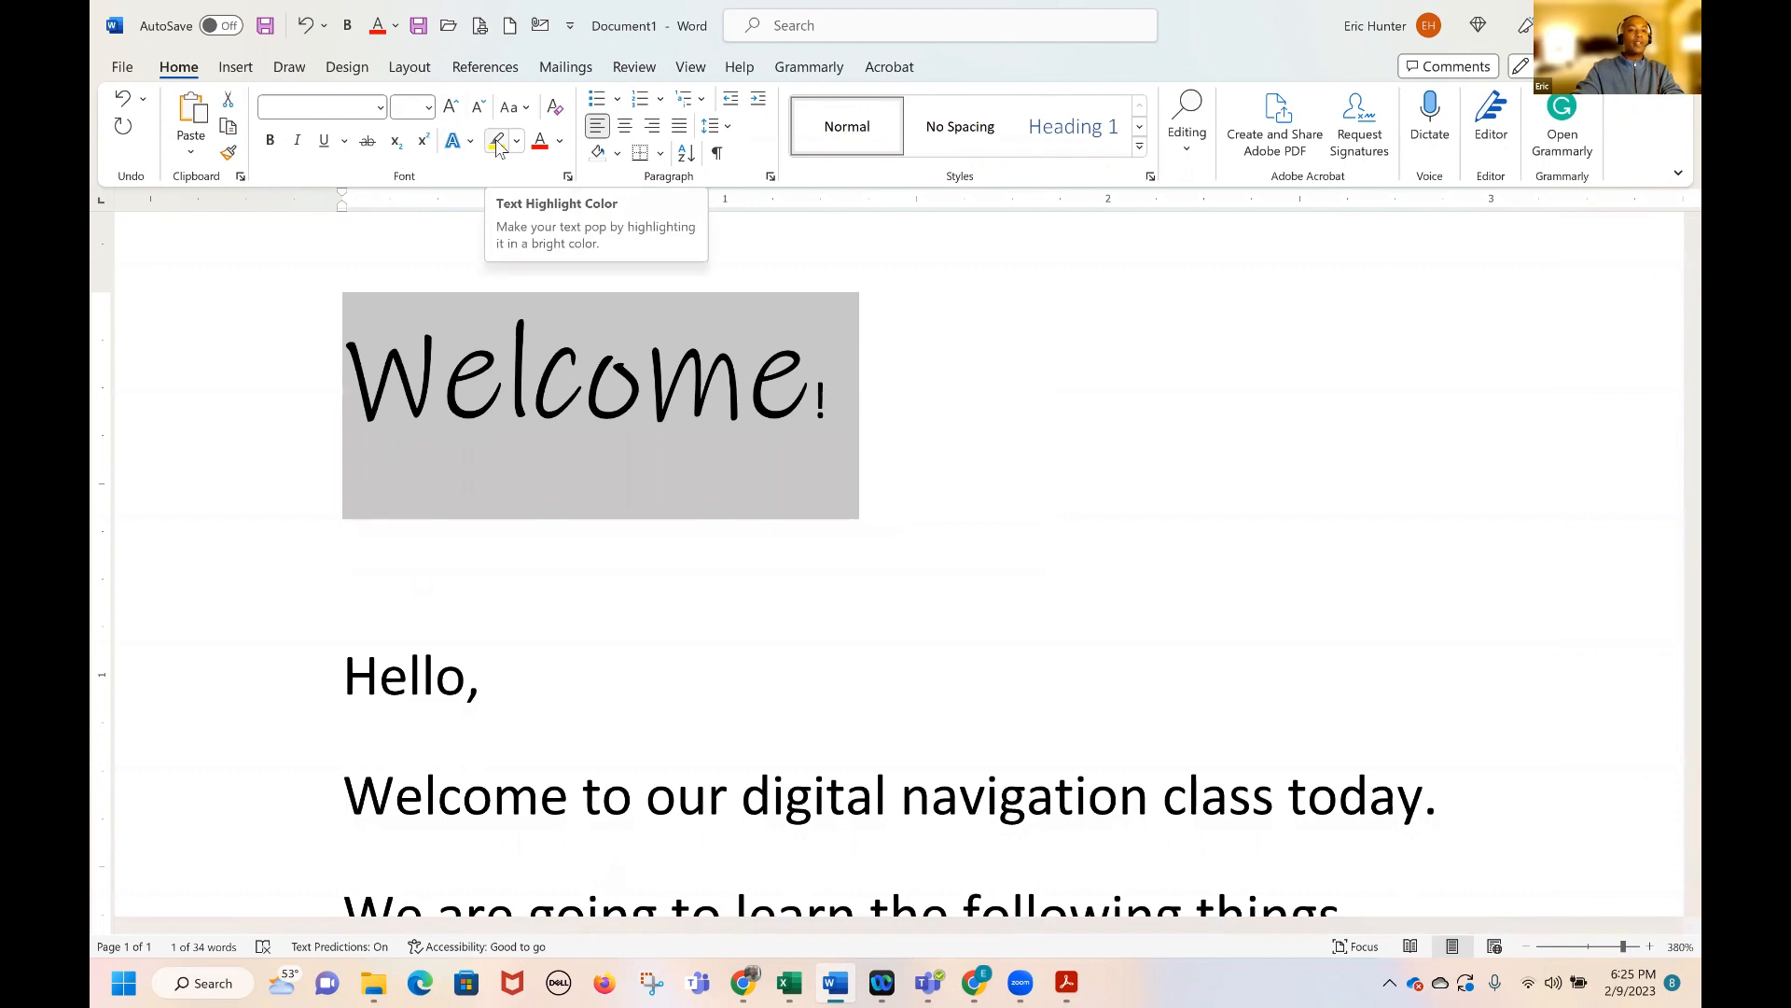
pyautogui.click(649, 423)
# Highlight the heading word "Welcome" in yellow, leaving out the exclamation mark
pyautogui.moveTo(808, 401); pyautogui.dragTo(343, 403)
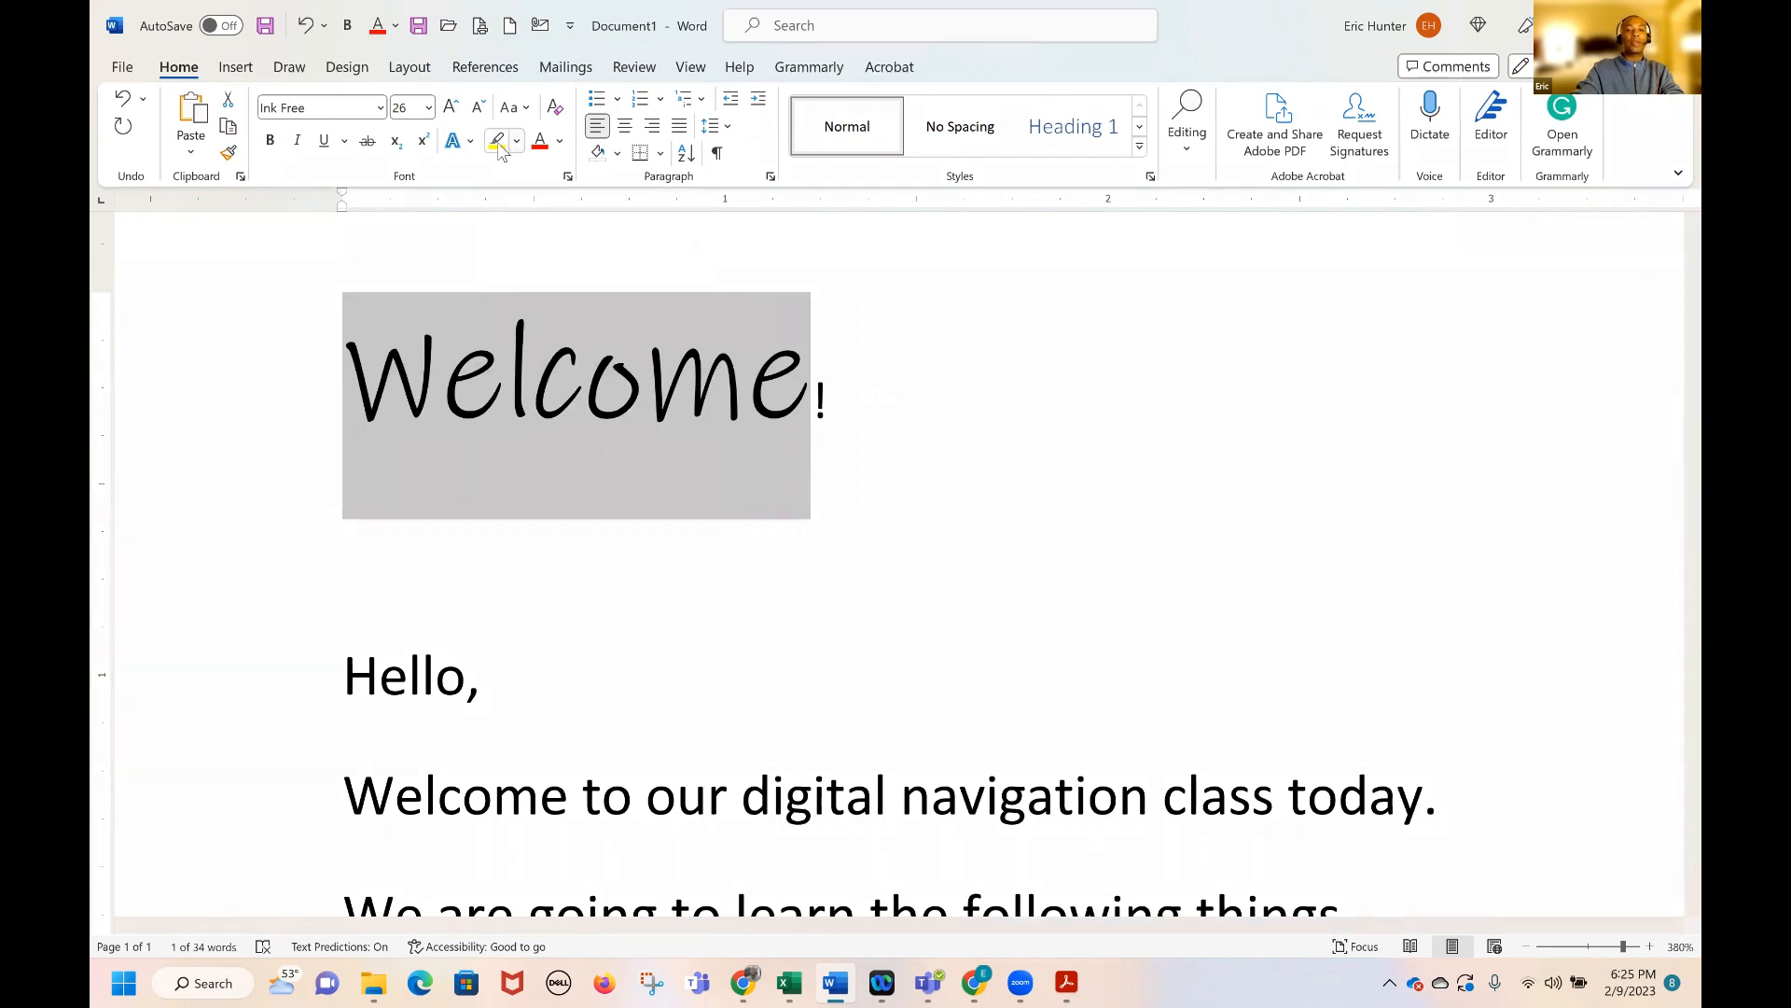
pyautogui.click(499, 148)
pyautogui.click(585, 256)
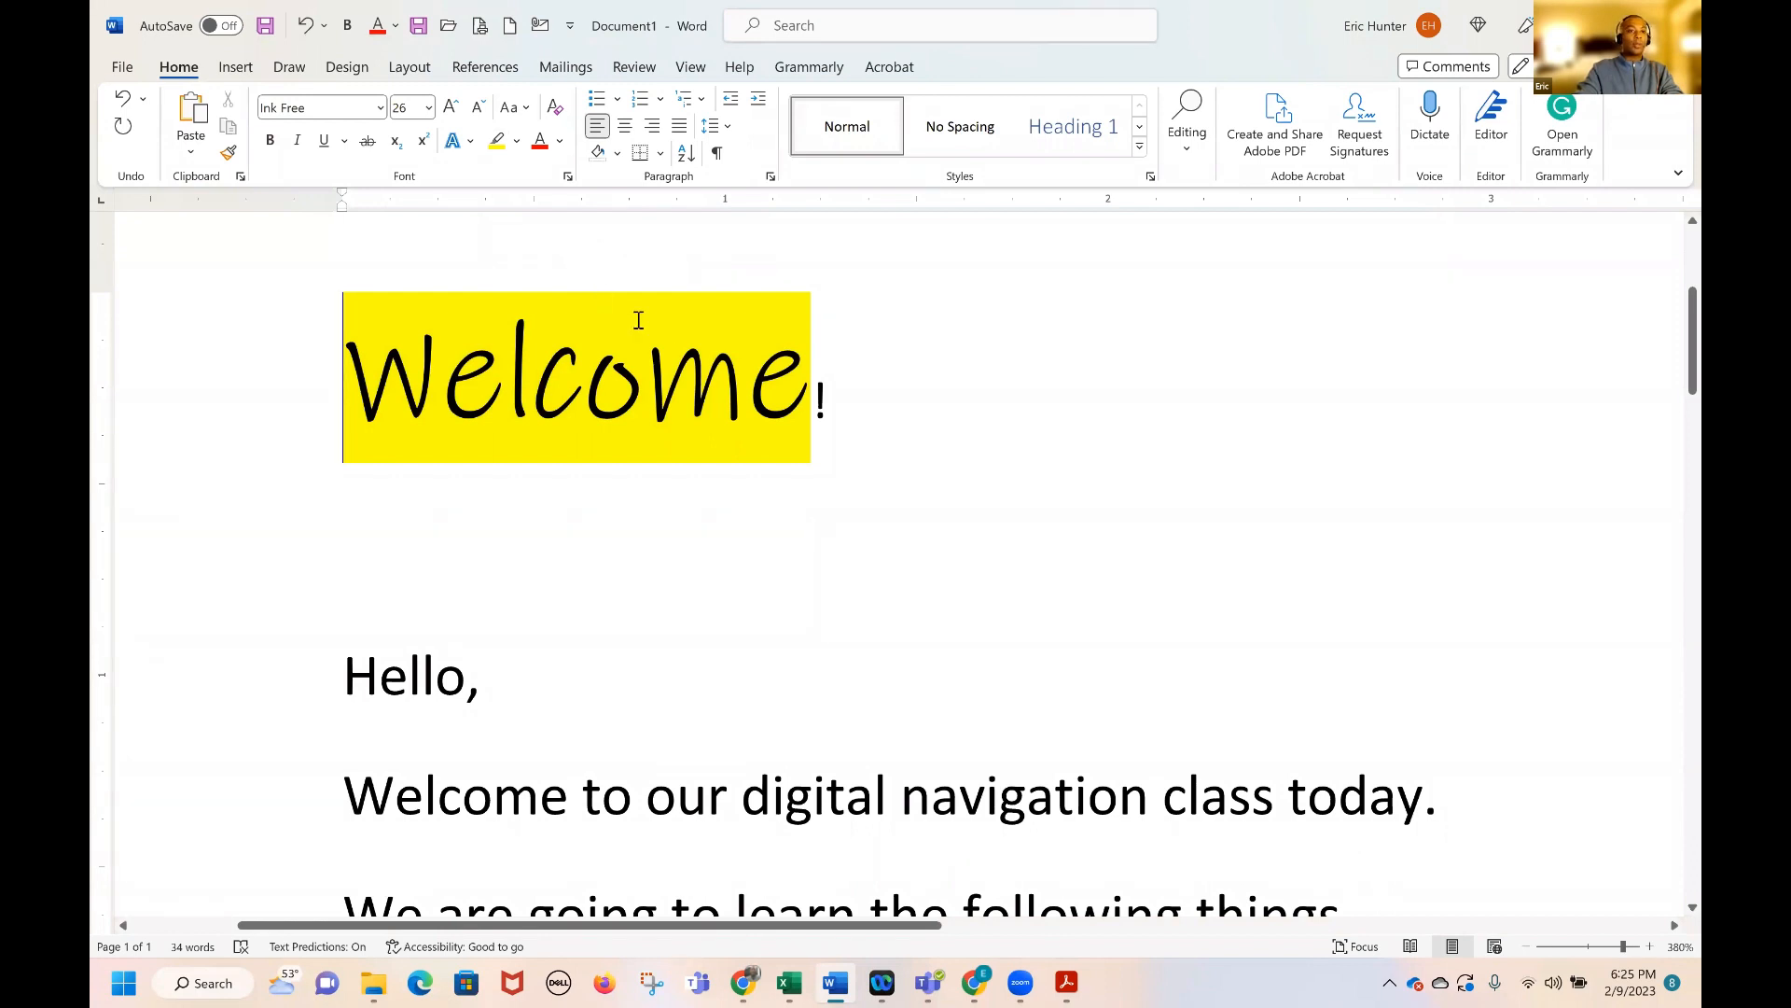
# Change the highlight of the heading word "Welcome" to bright green, magnifying the screen to 200%
pyautogui.click(804, 392)
pyautogui.moveTo(746, 384); pyautogui.dragTo(379, 373)
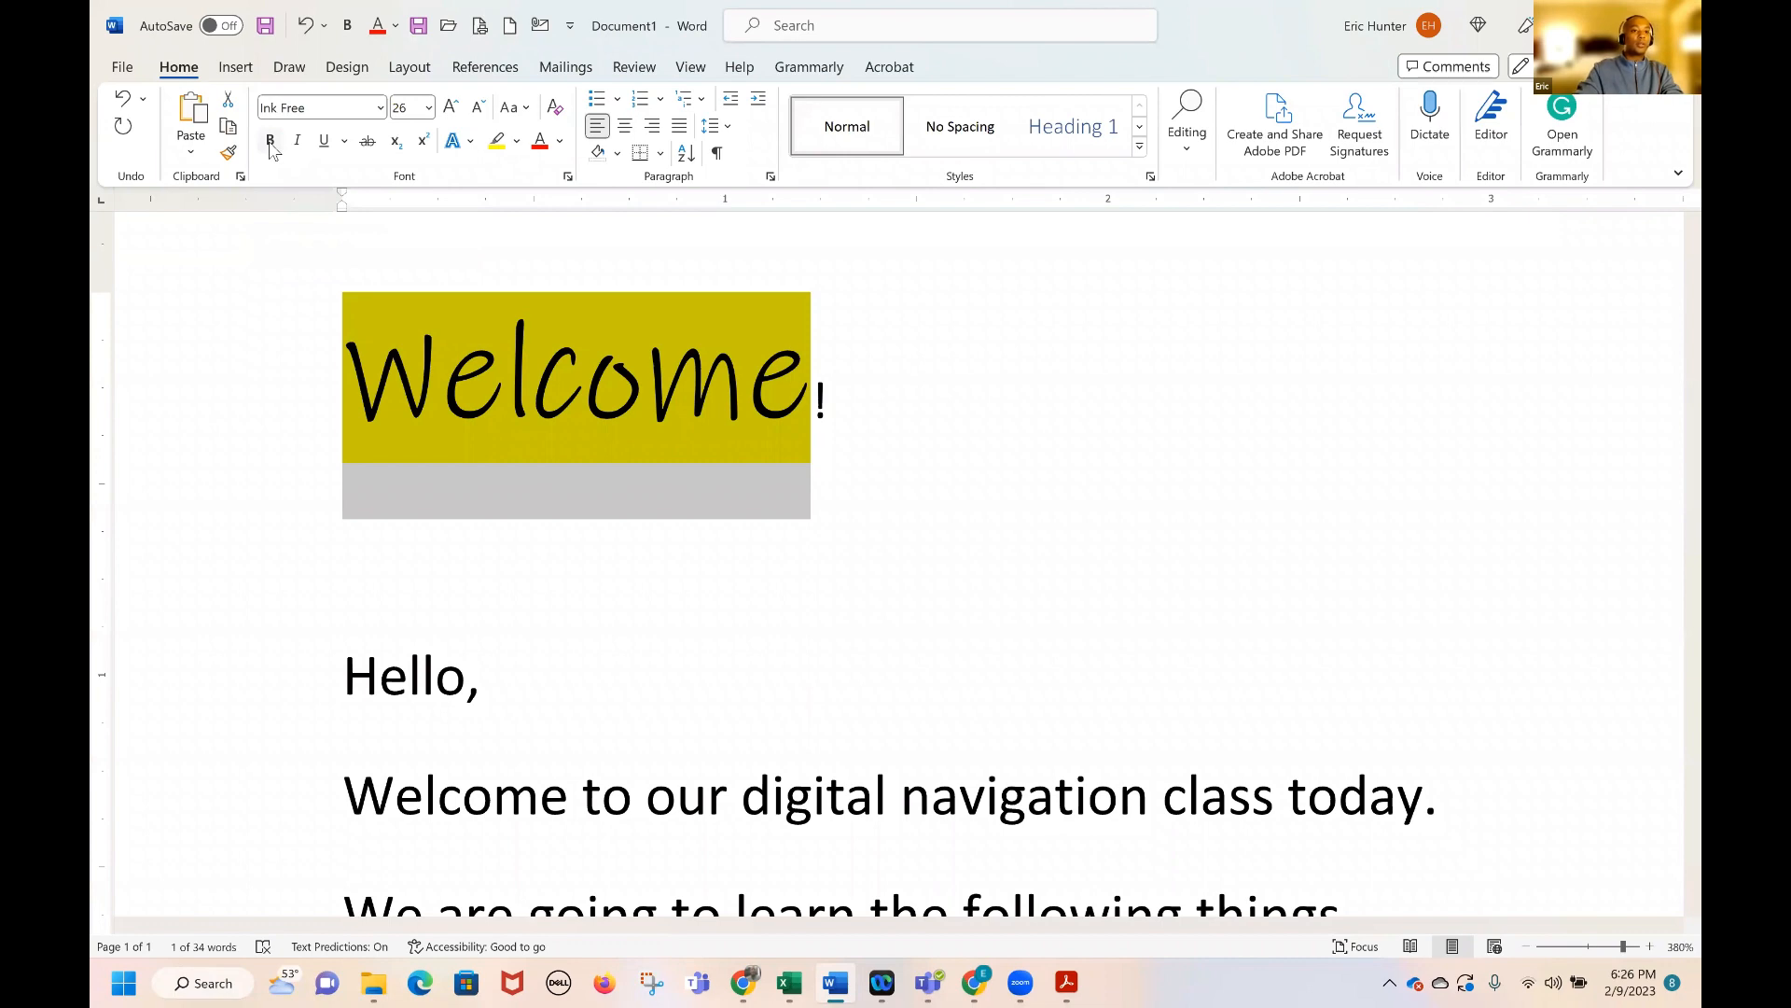
pyautogui.press('super+plus')
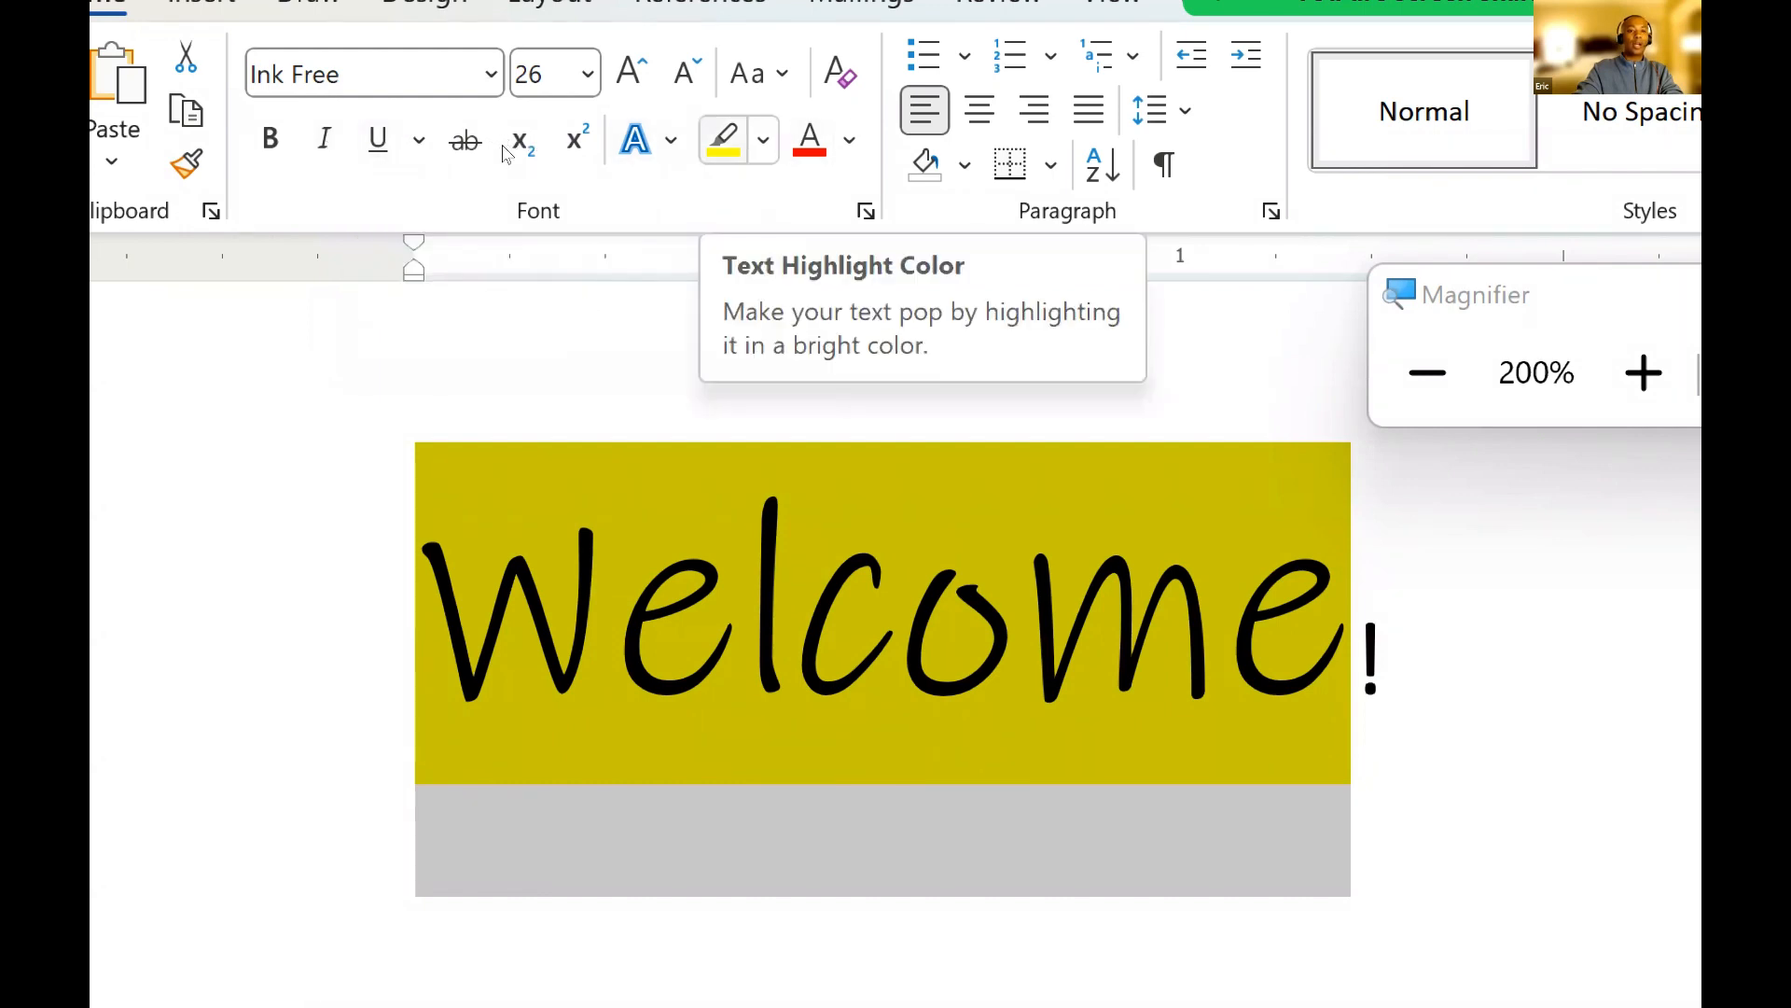
pyautogui.click(763, 140)
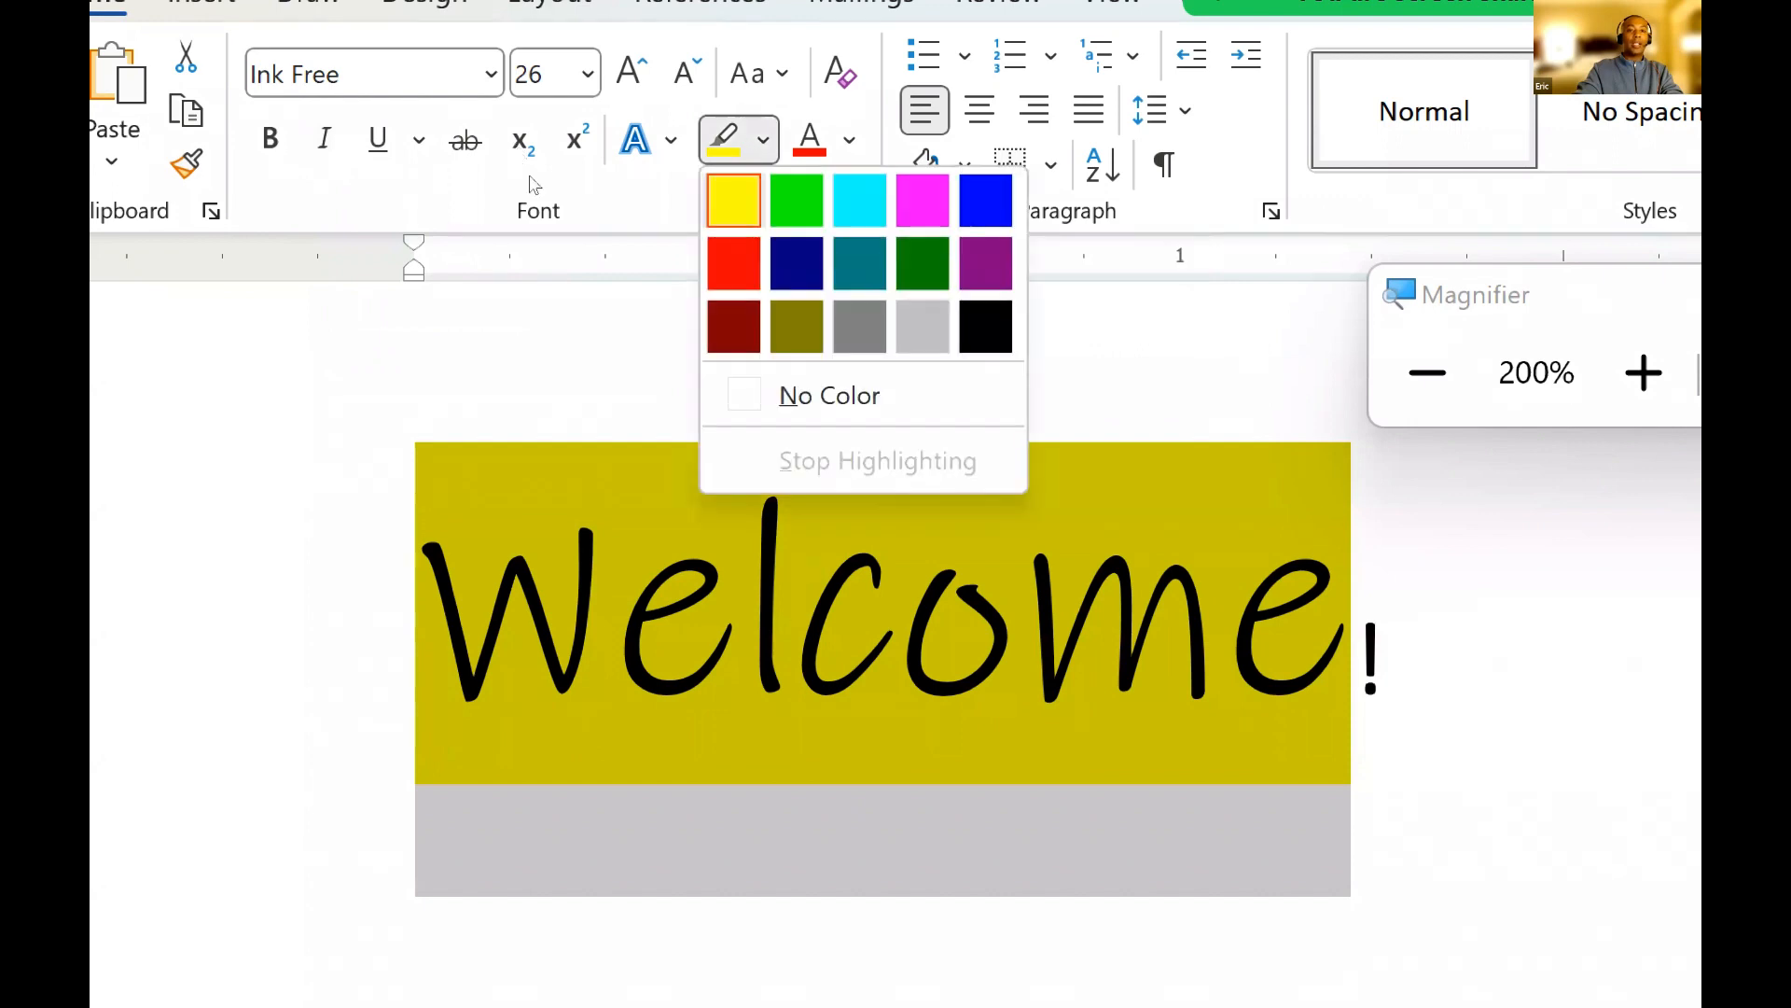
pyautogui.click(795, 195)
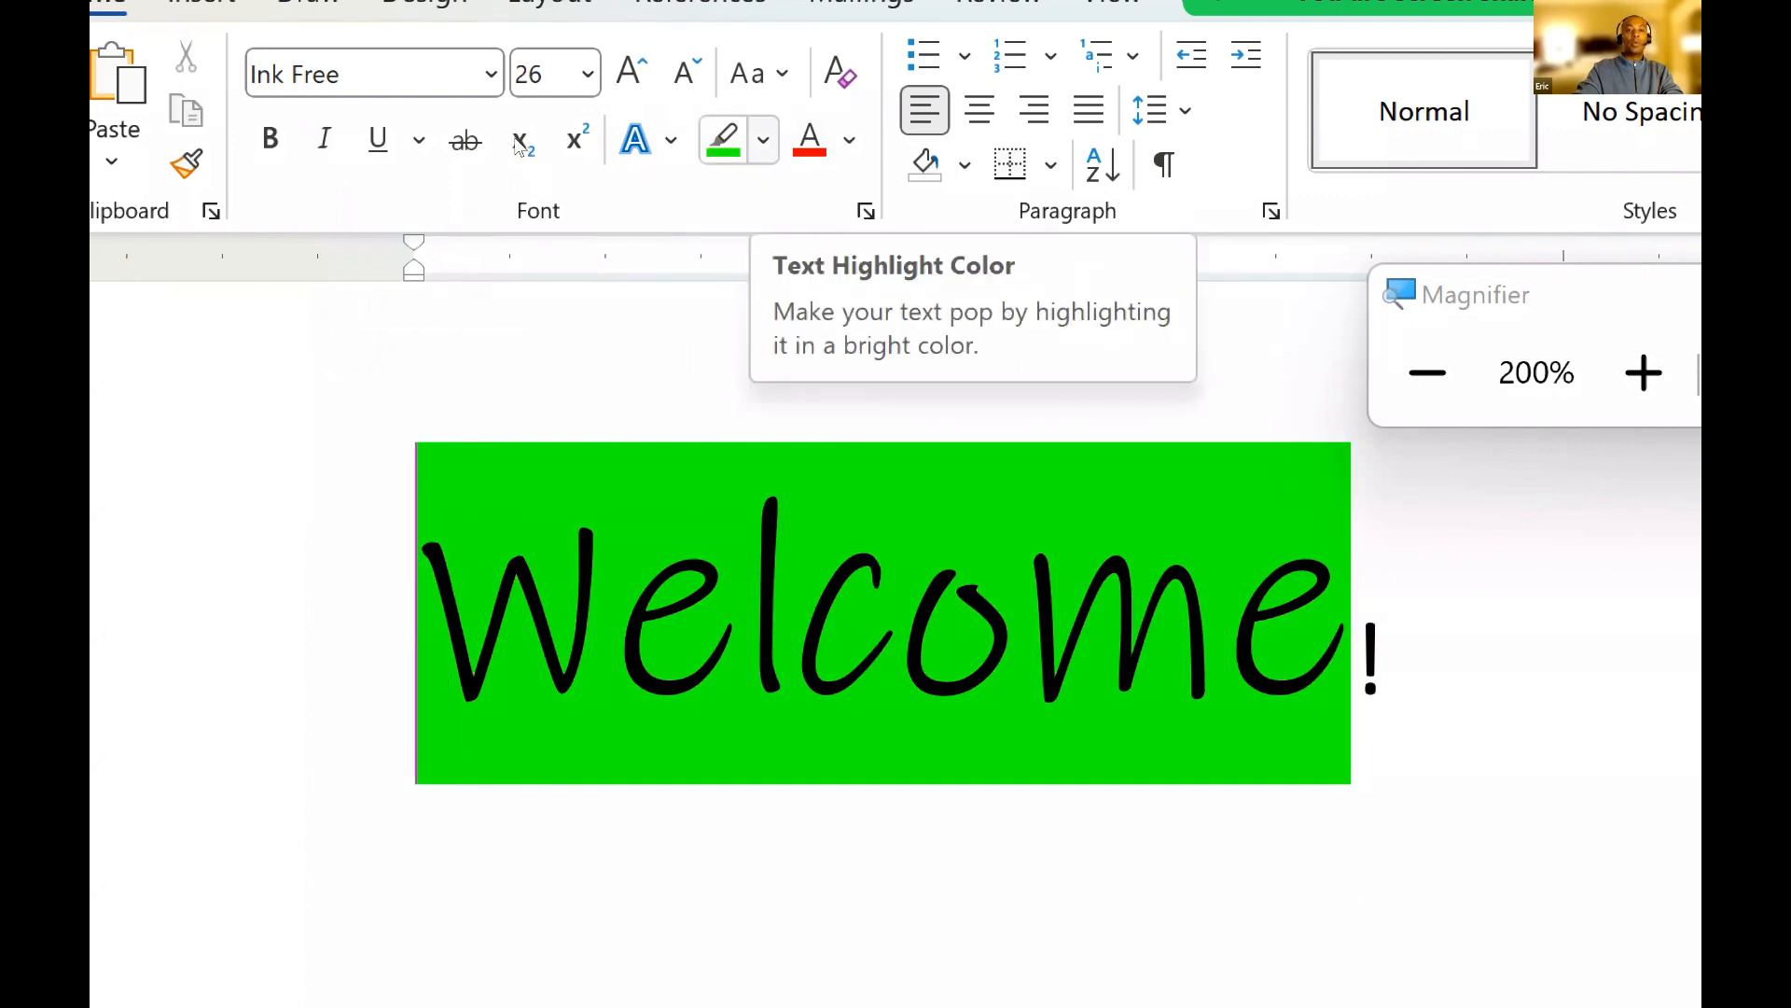
# Try to change the highlight of "Welcome" in the heading to turquoise, and close the Magnifier
pyautogui.click(763, 140)
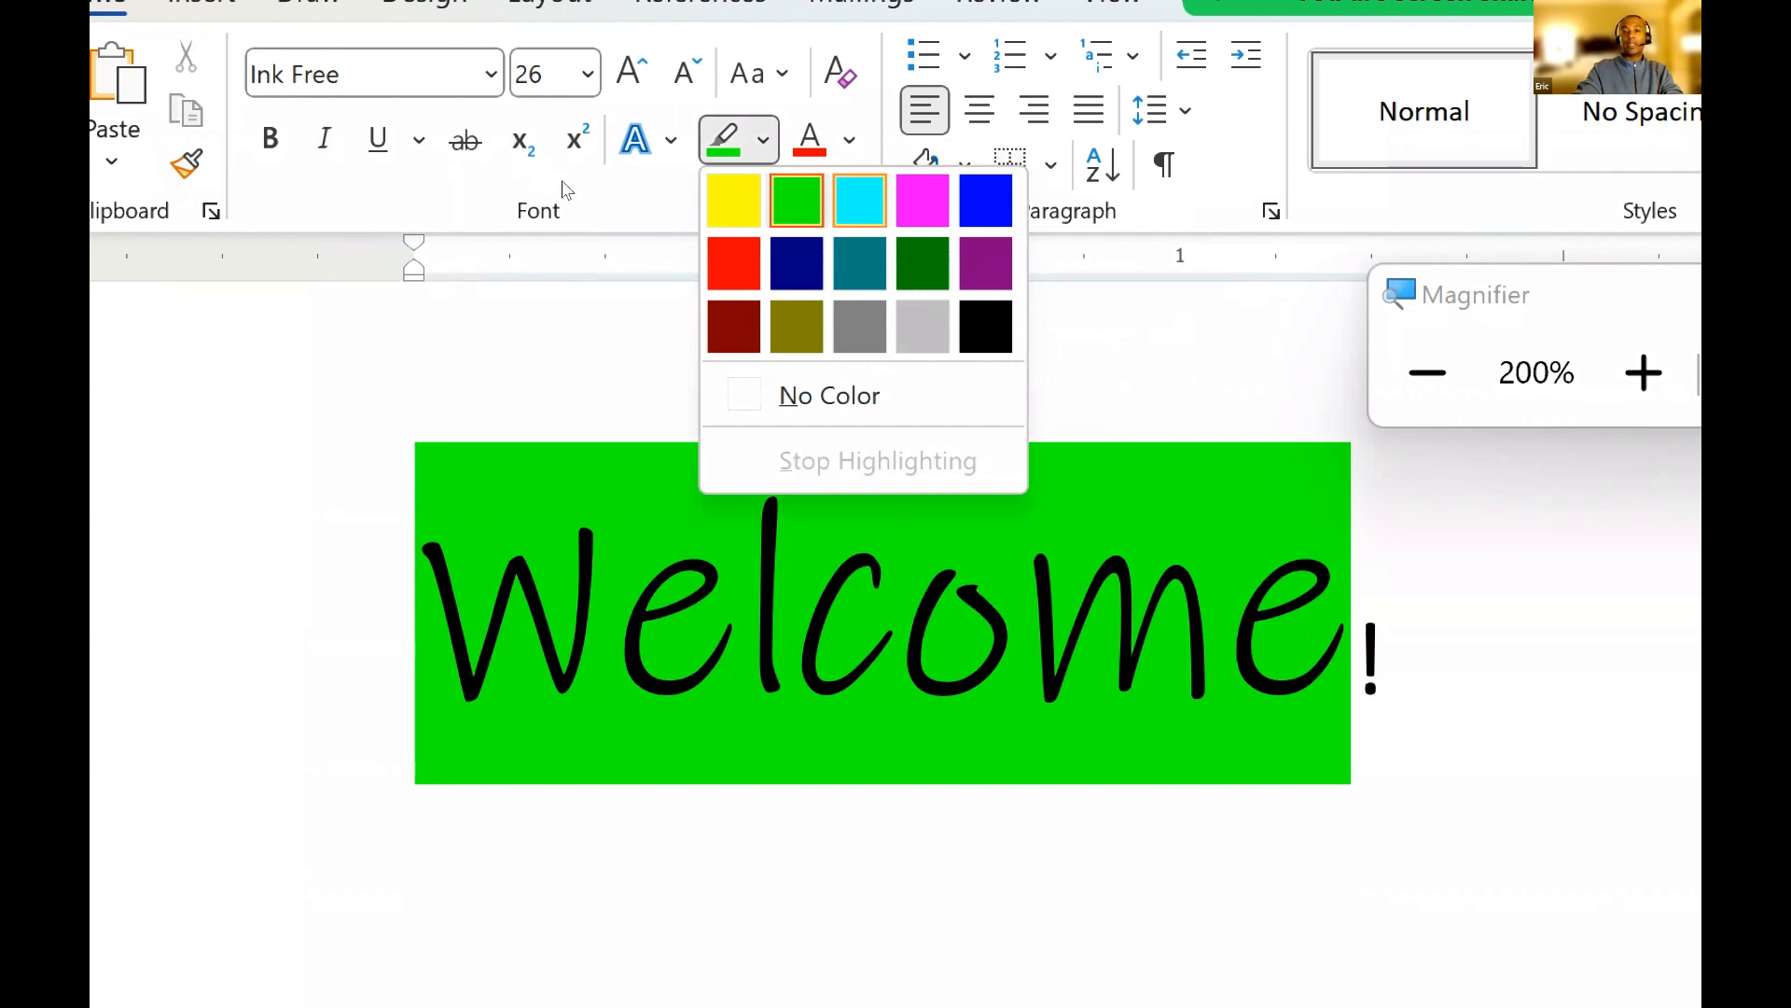
pyautogui.click(860, 199)
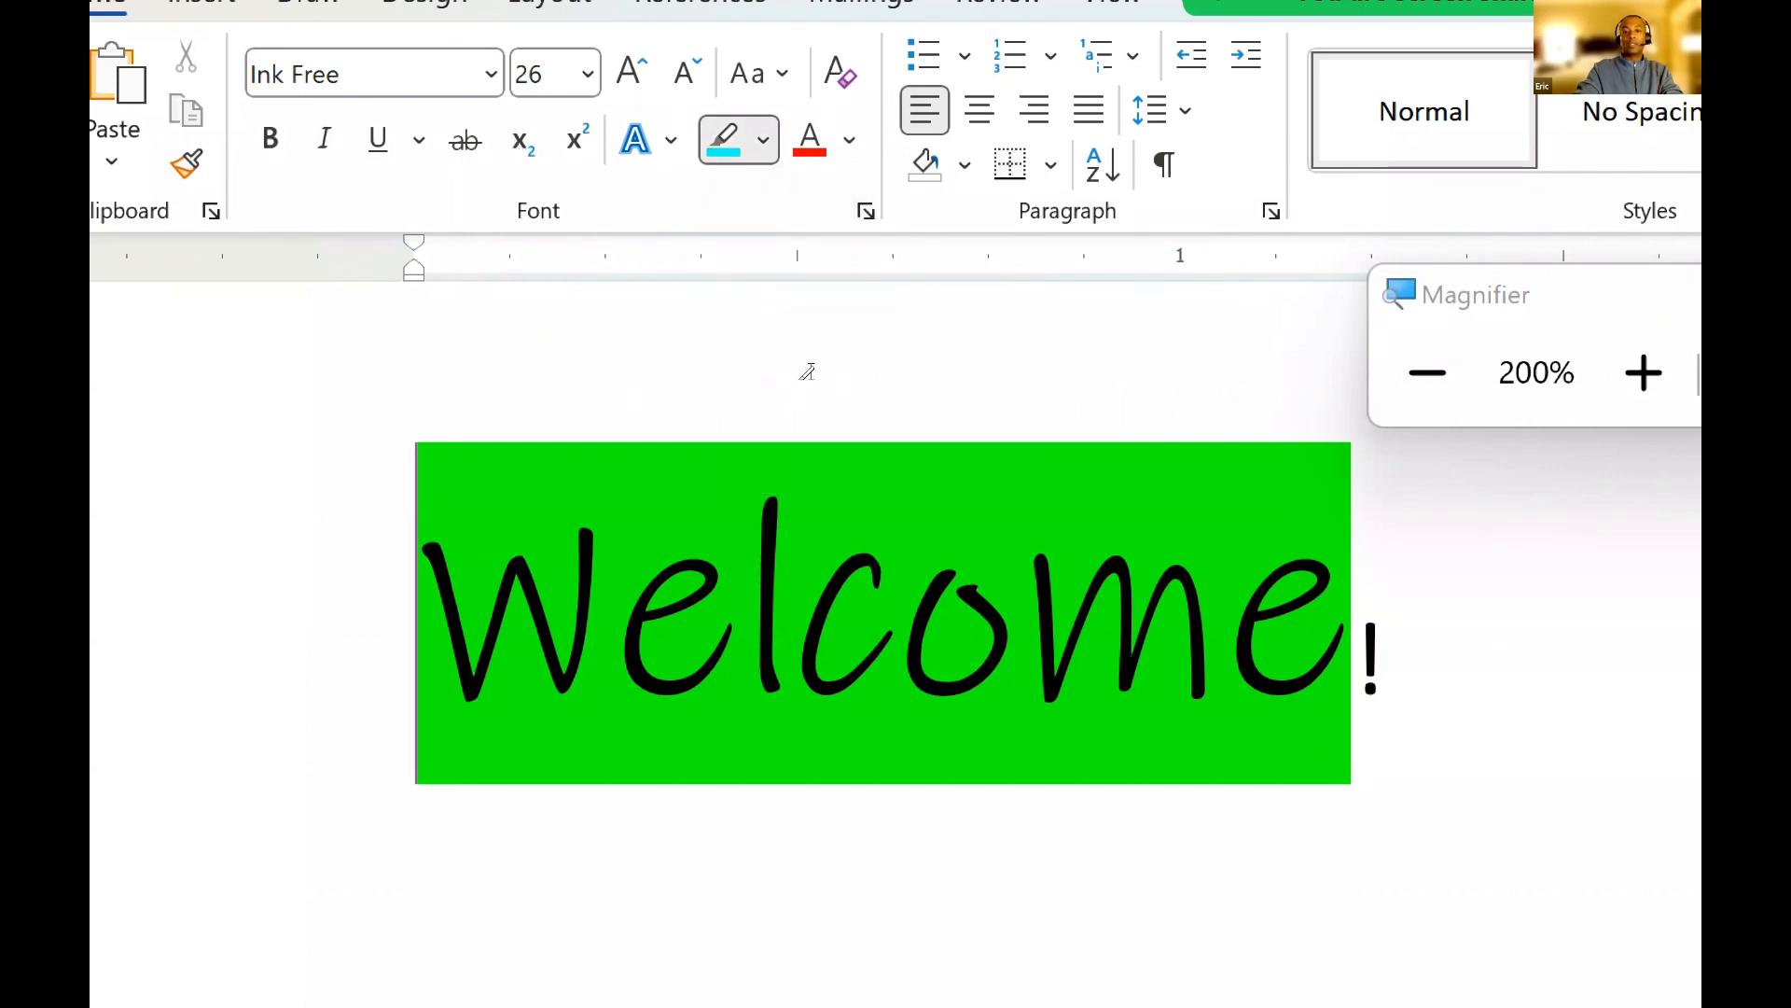
pyautogui.press('Escape')
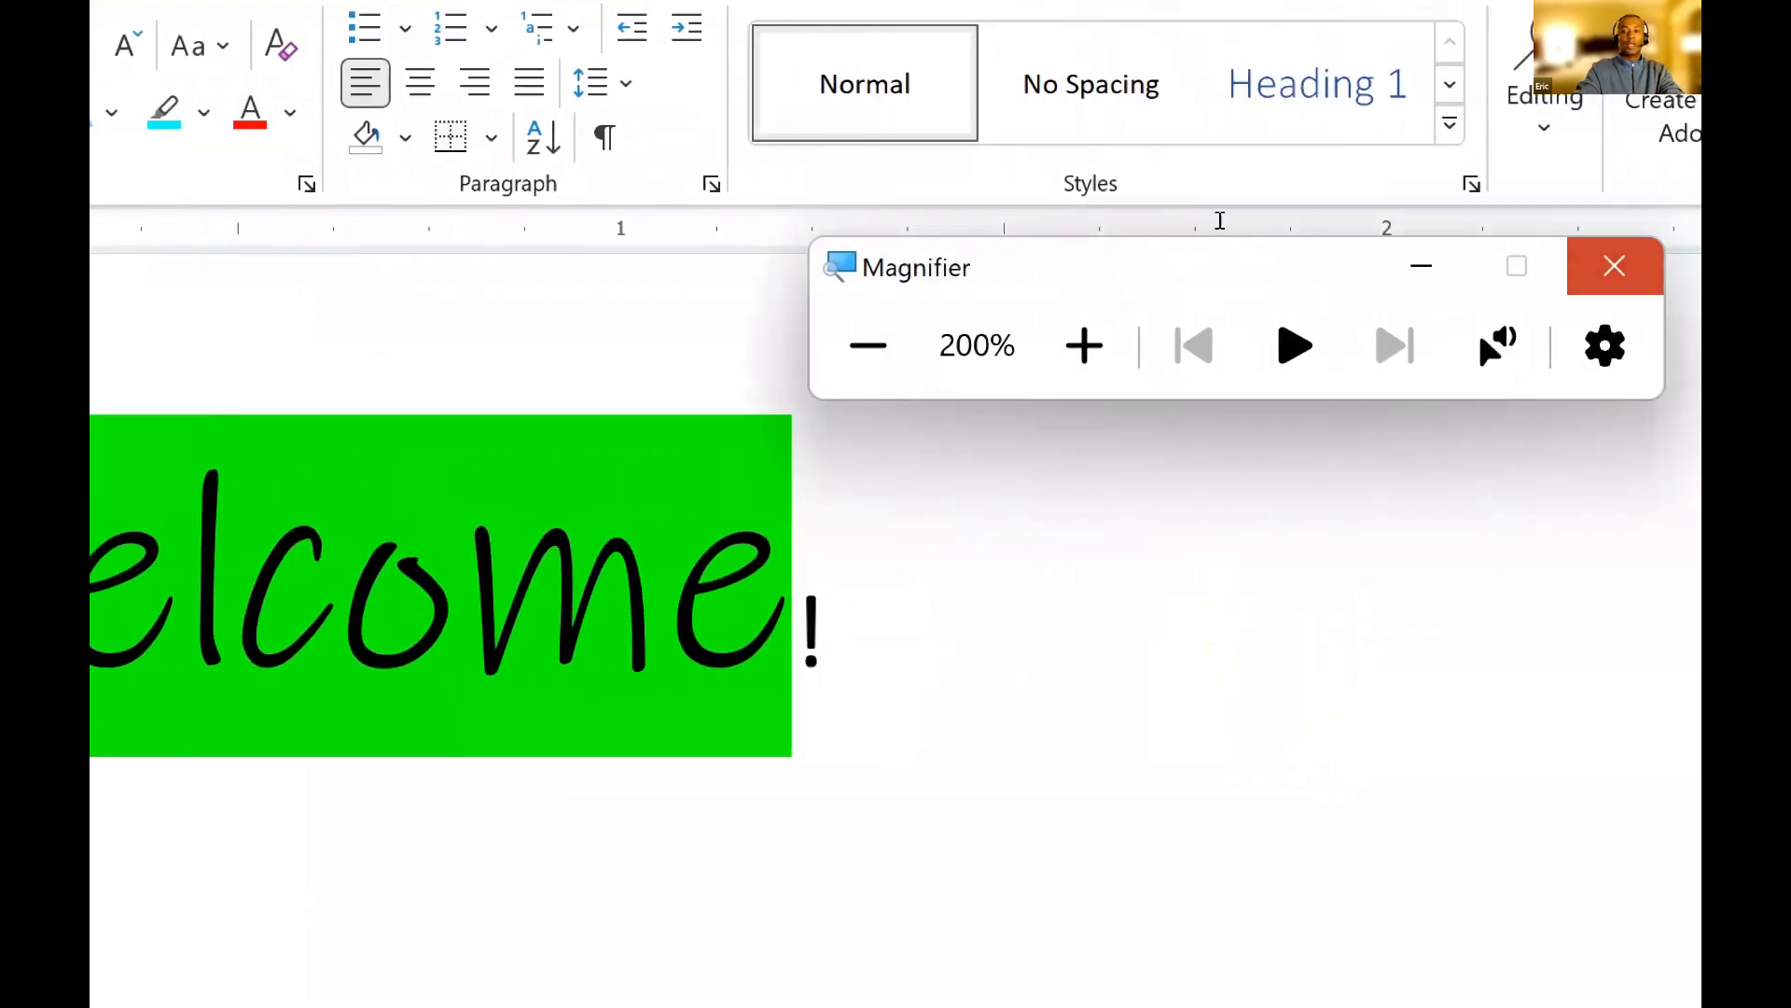
pyautogui.press('super+Escape')
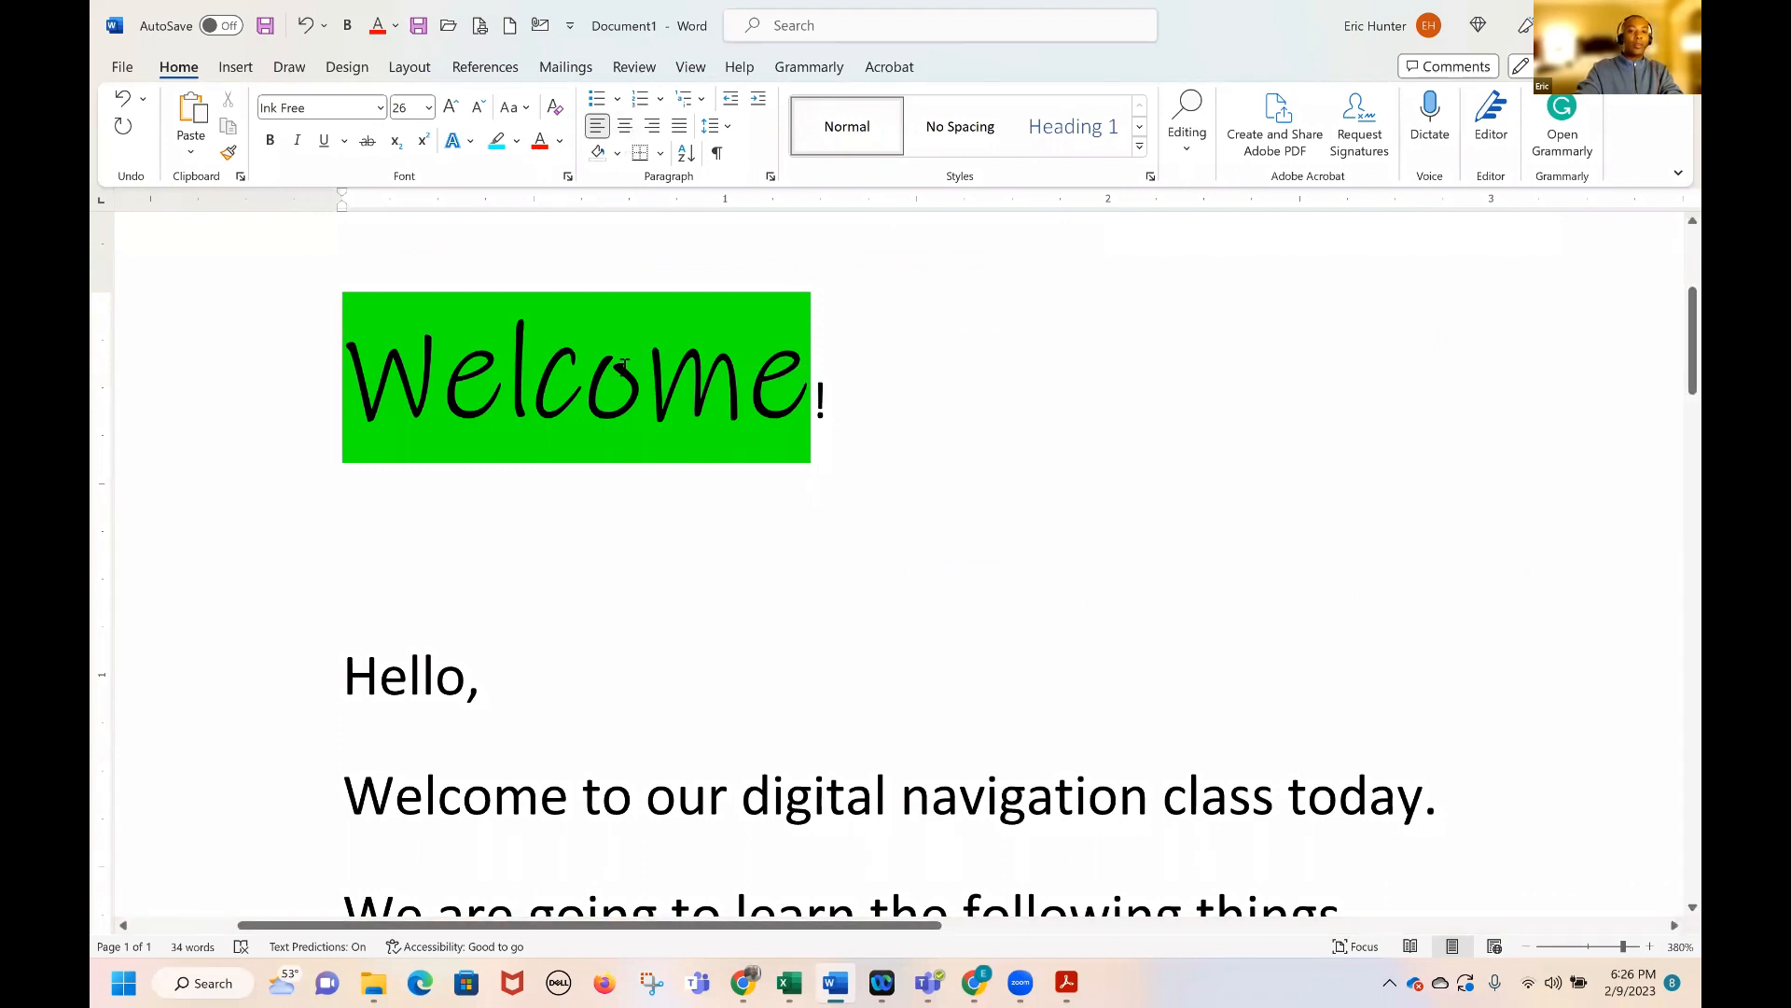
# Remove the highlight colour from the heading word "Welcome"
pyautogui.moveTo(623, 363); pyautogui.dragTo(415, 360)
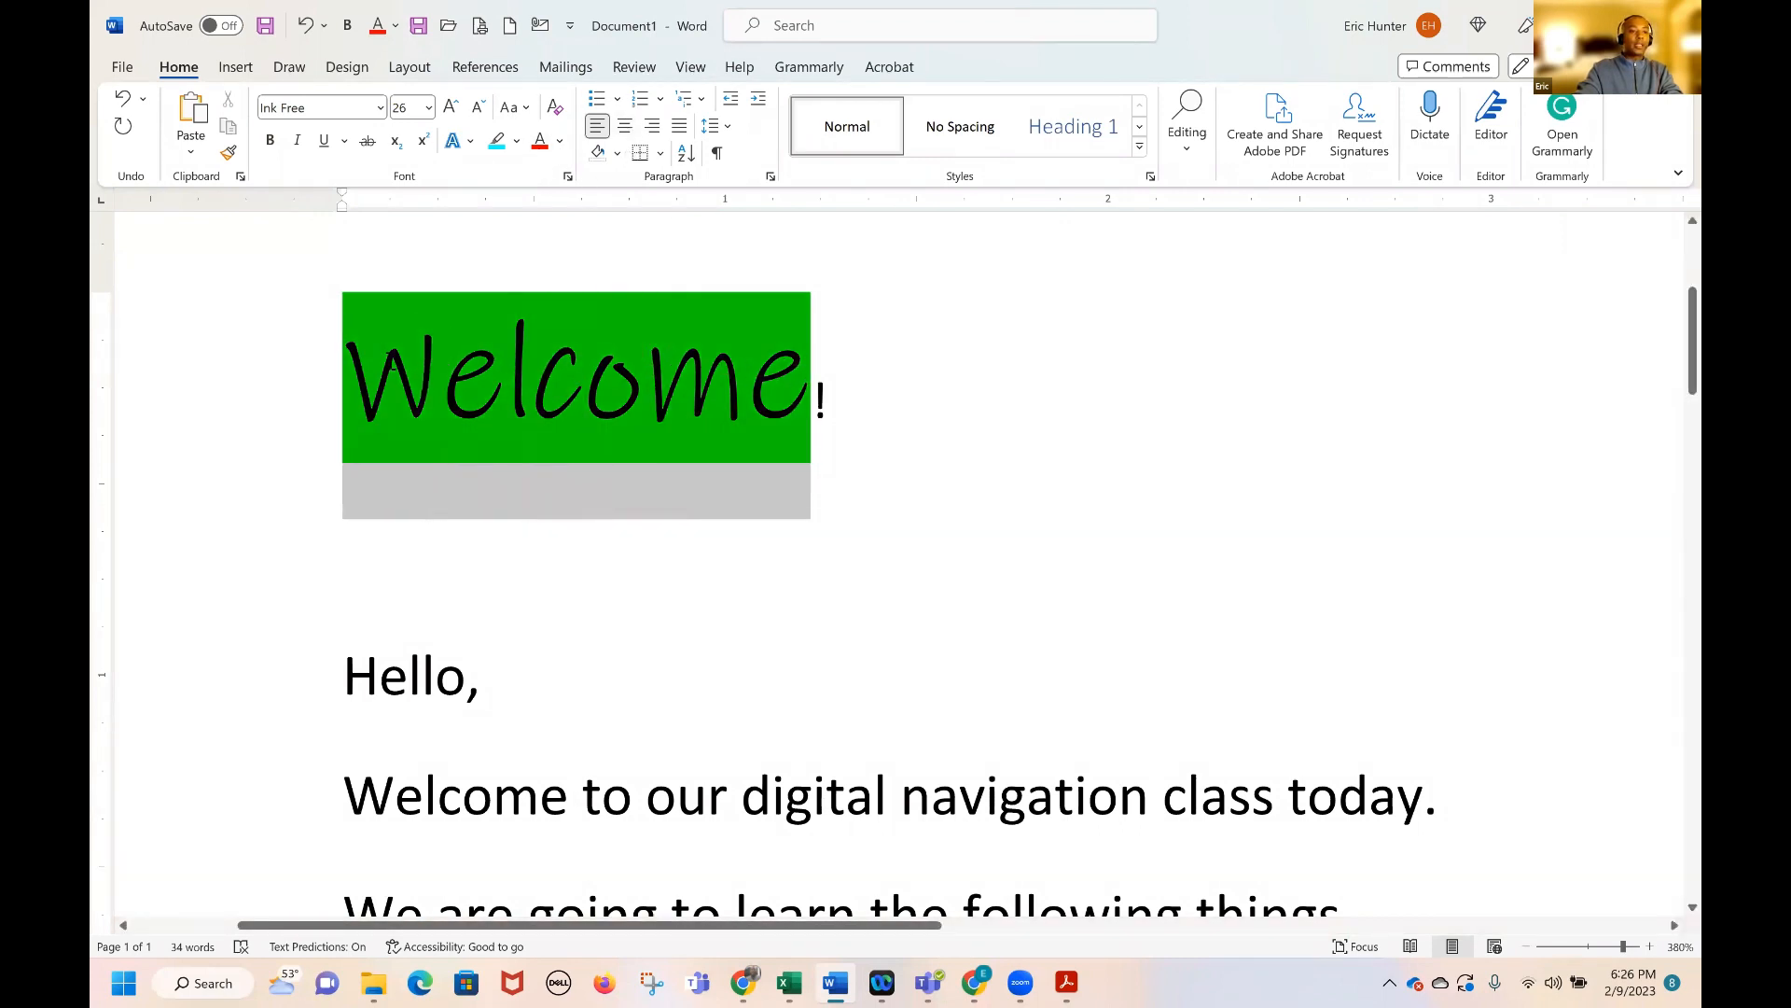
pyautogui.click(516, 140)
pyautogui.click(528, 266)
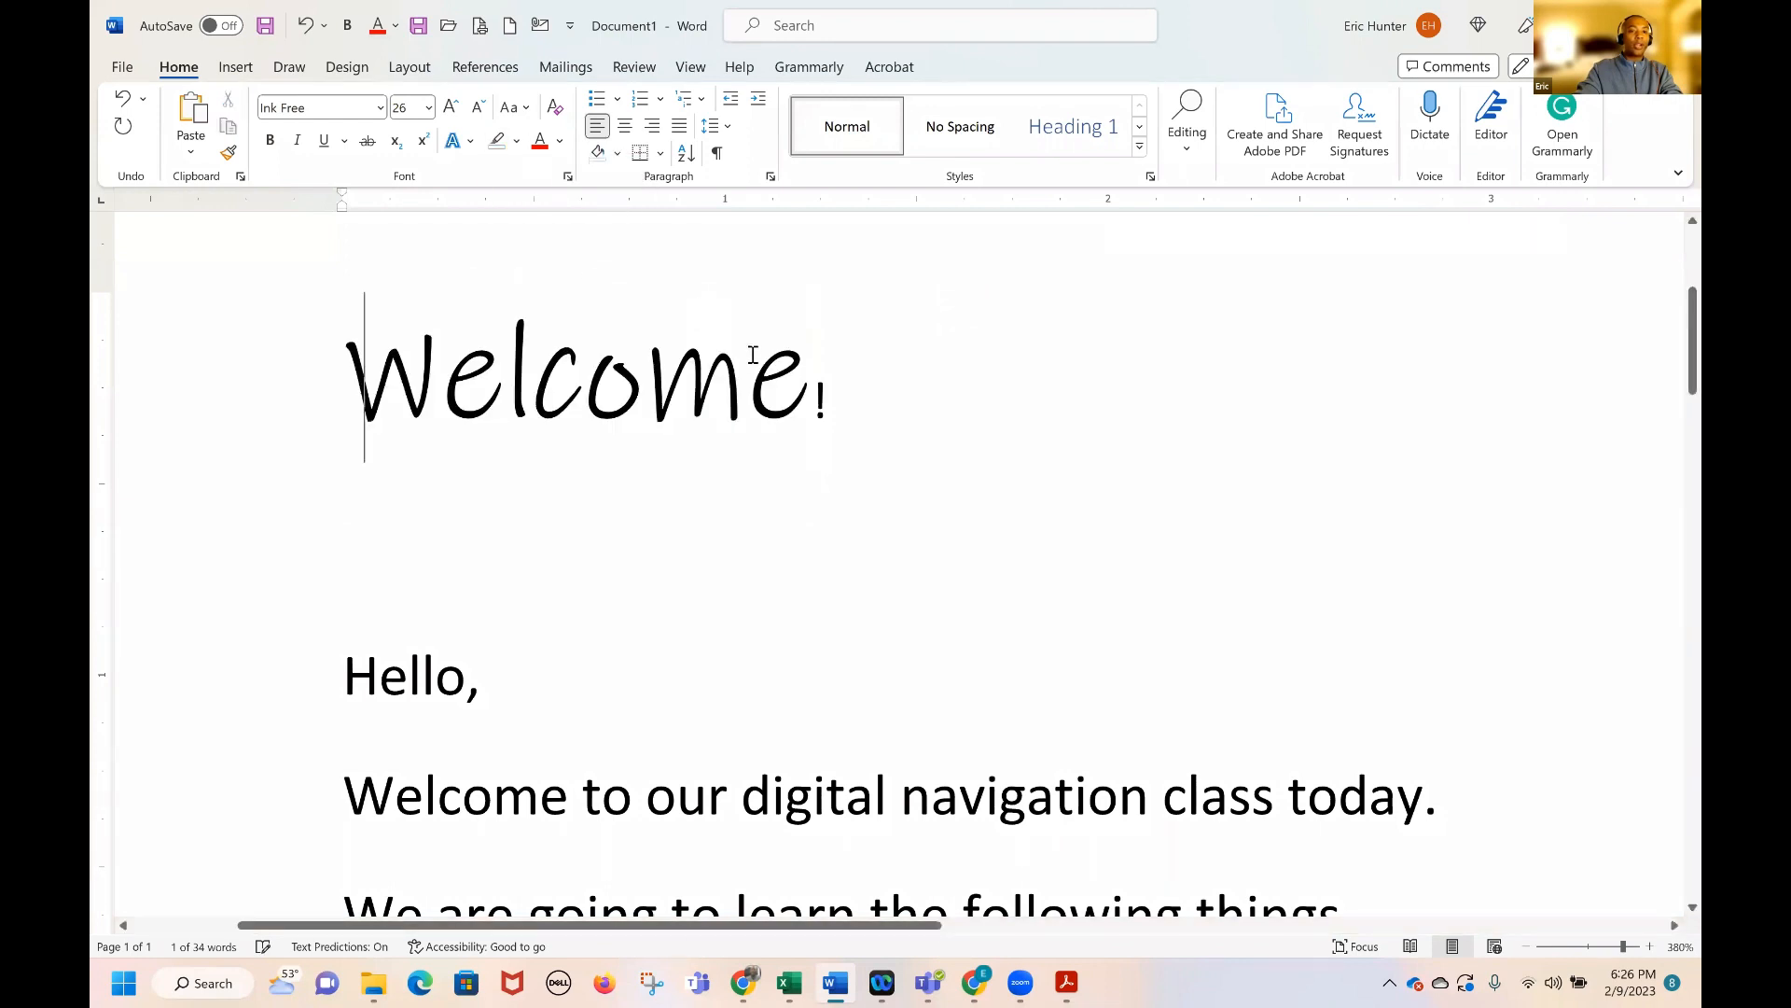
# Set the font colour of the whole heading, including the exclamation mark, to the standard green and clear the selection
pyautogui.moveTo(829, 397); pyautogui.dragTo(469, 364)
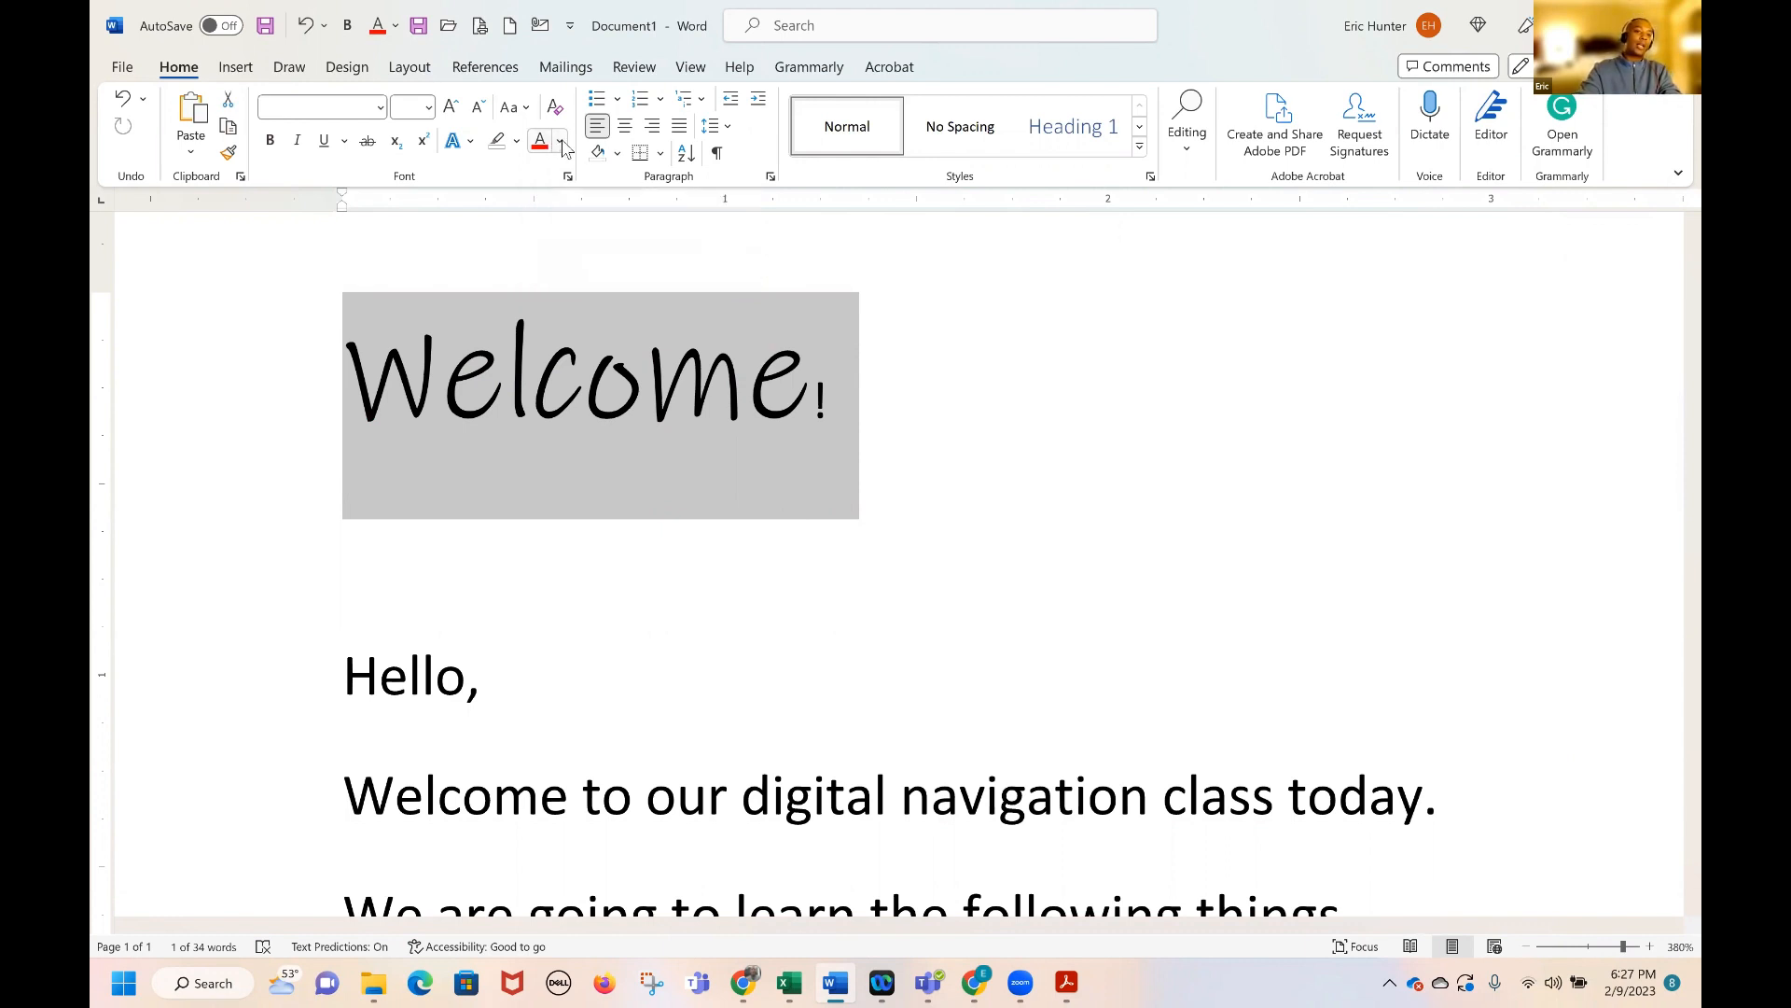
pyautogui.click(561, 142)
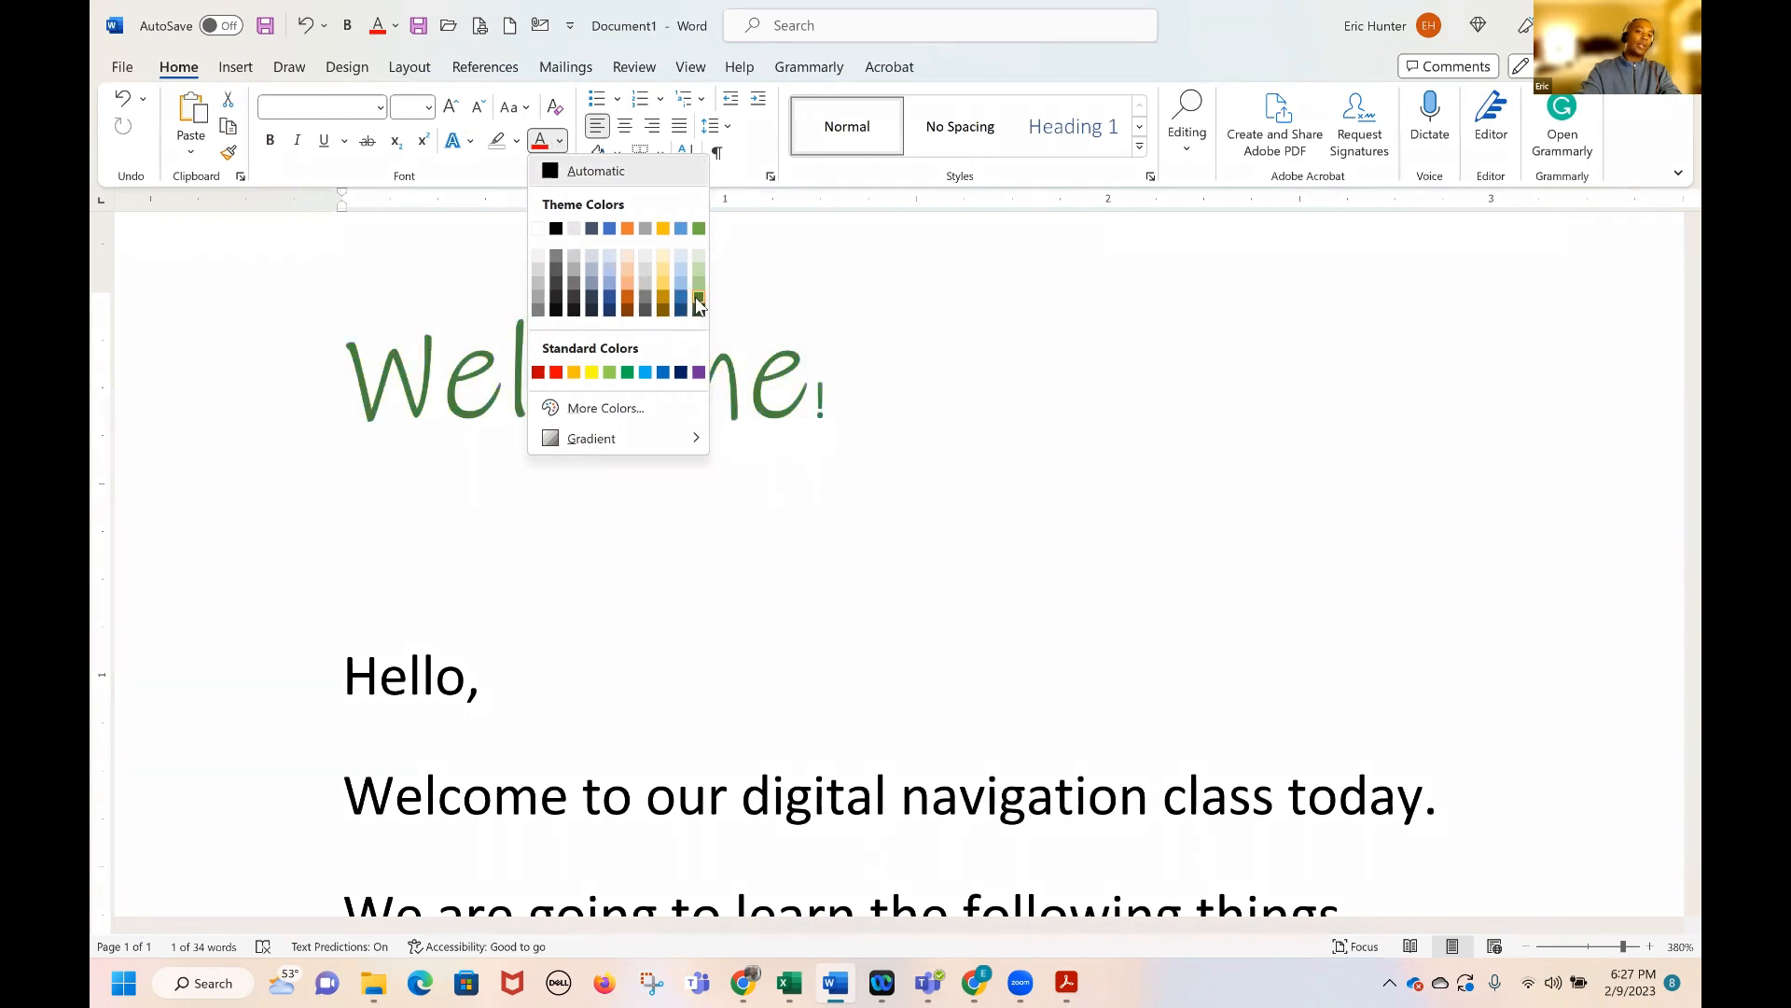
pyautogui.click(628, 373)
pyautogui.click(709, 560)
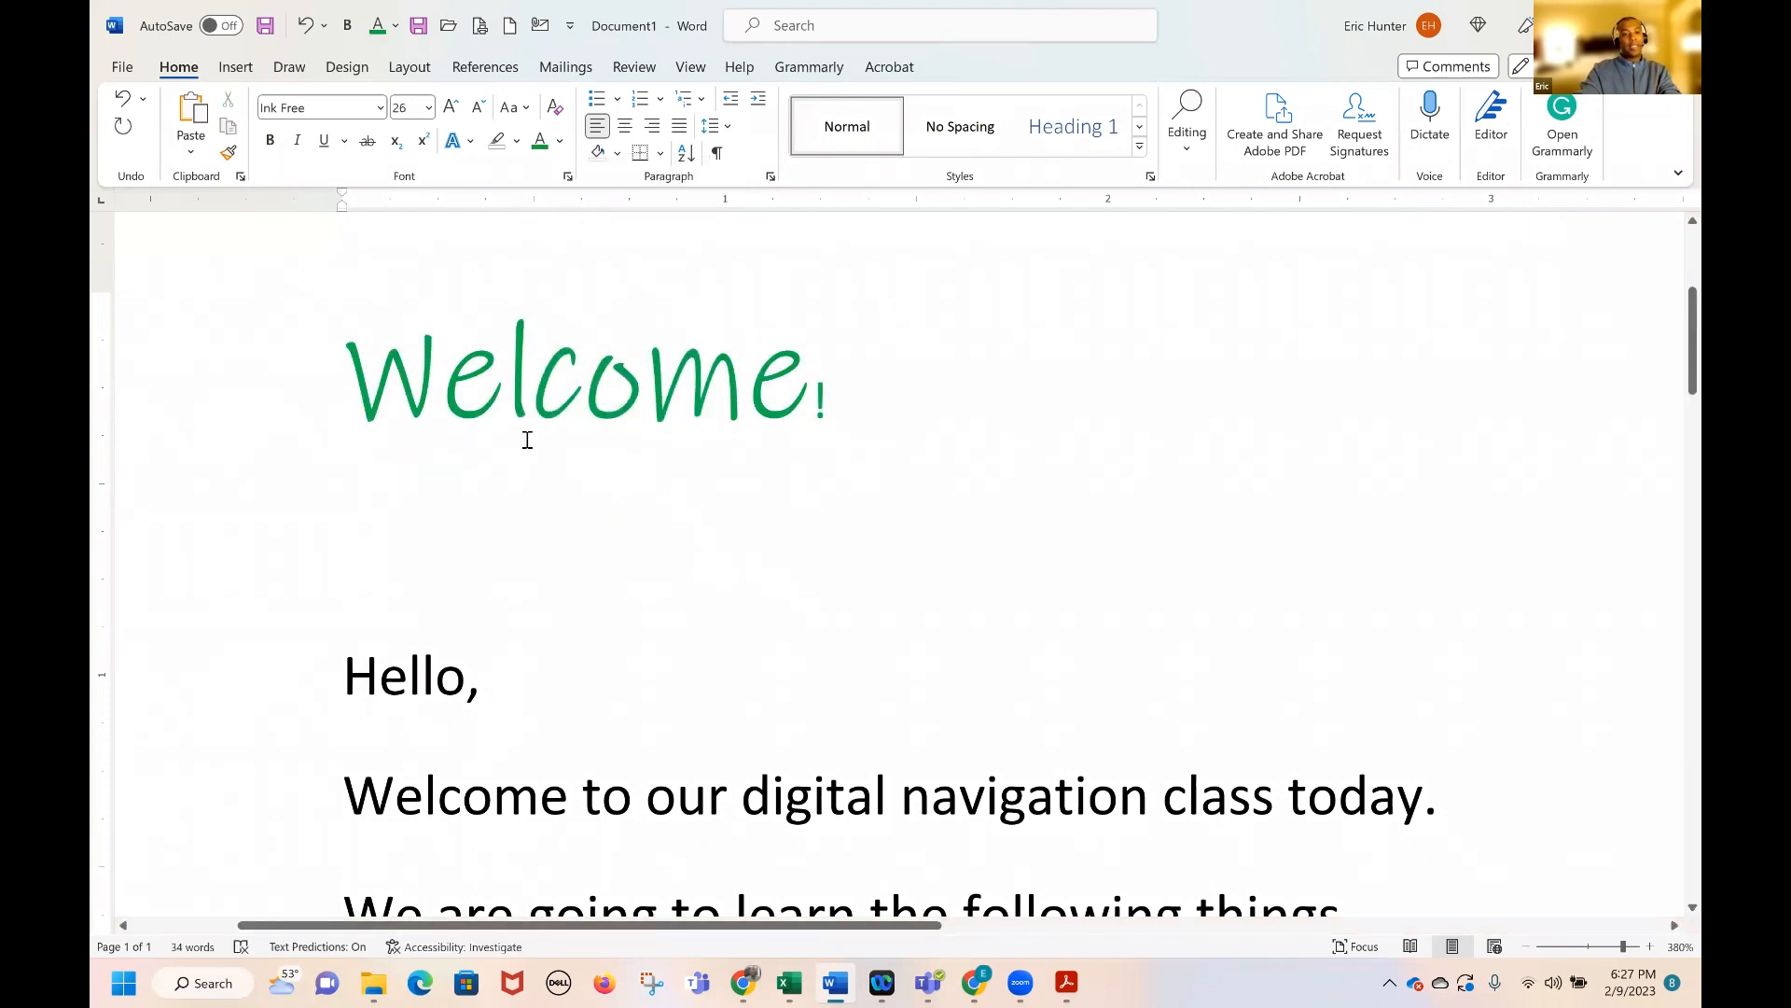
# Set the font size of the heading word "Welcome" to 36, leaving out the exclamation mark
pyautogui.moveTo(353, 375); pyautogui.dragTo(802, 382)
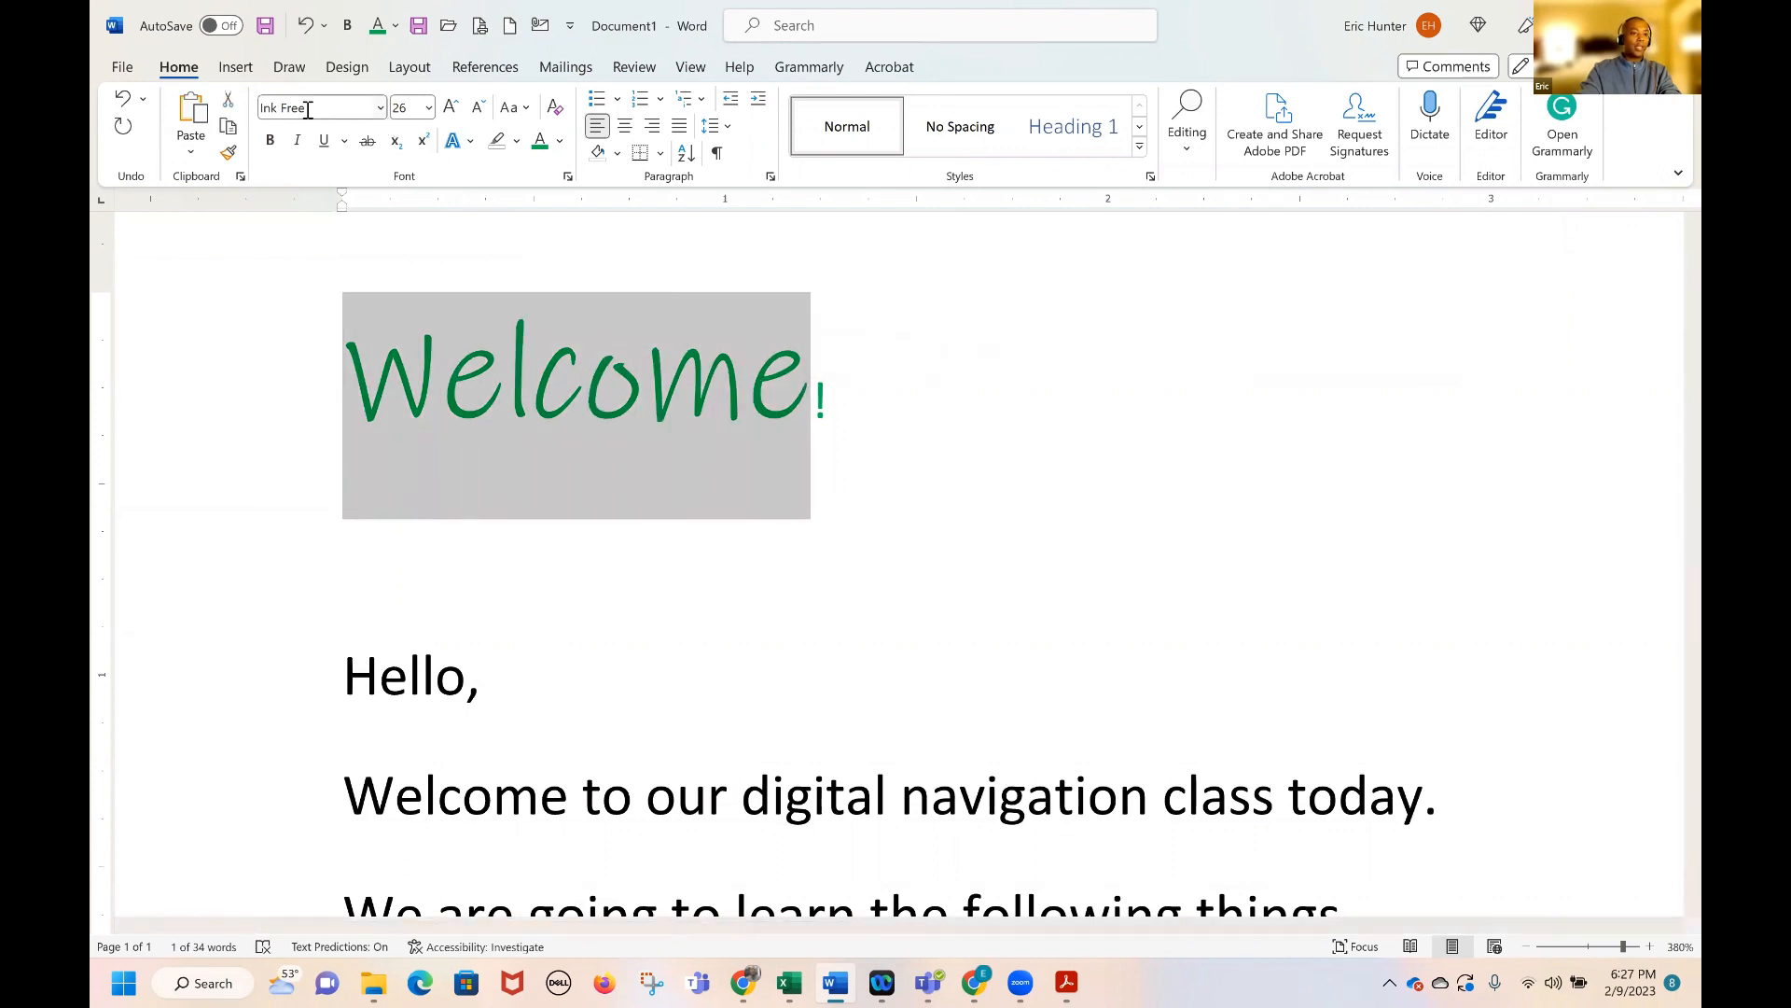
pyautogui.click(430, 108)
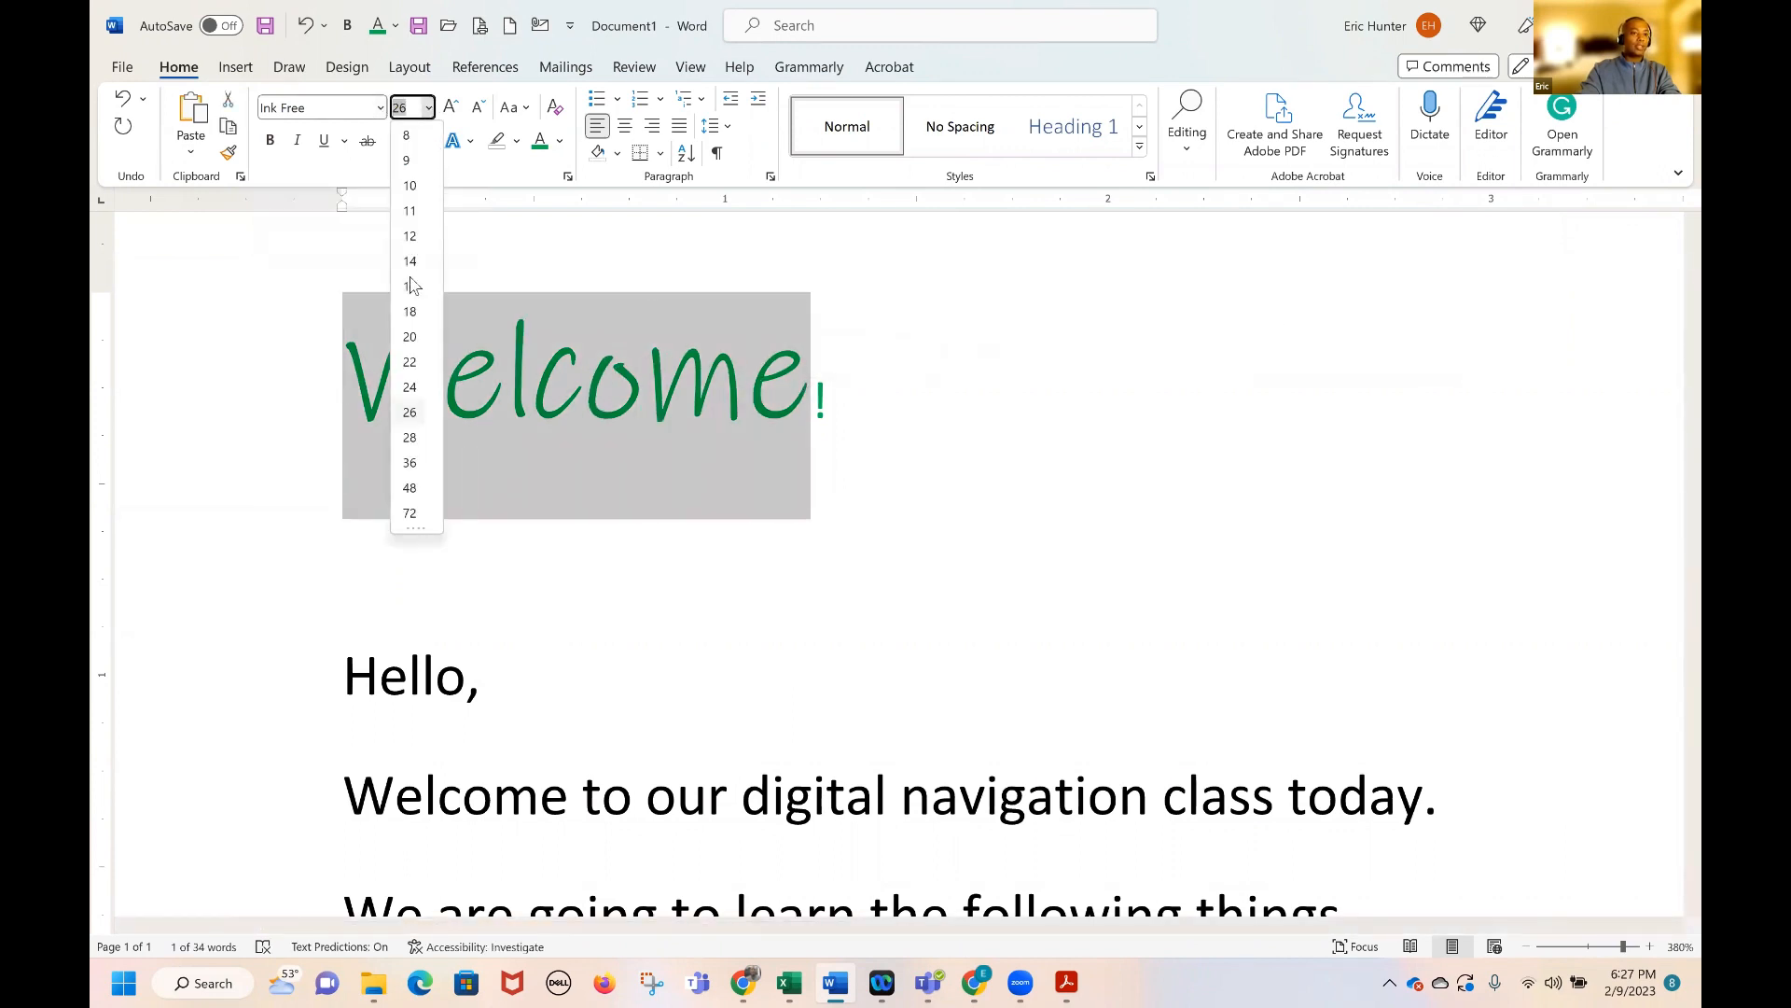
pyautogui.press('Escape')
pyautogui.write('36')
pyautogui.press('Return')
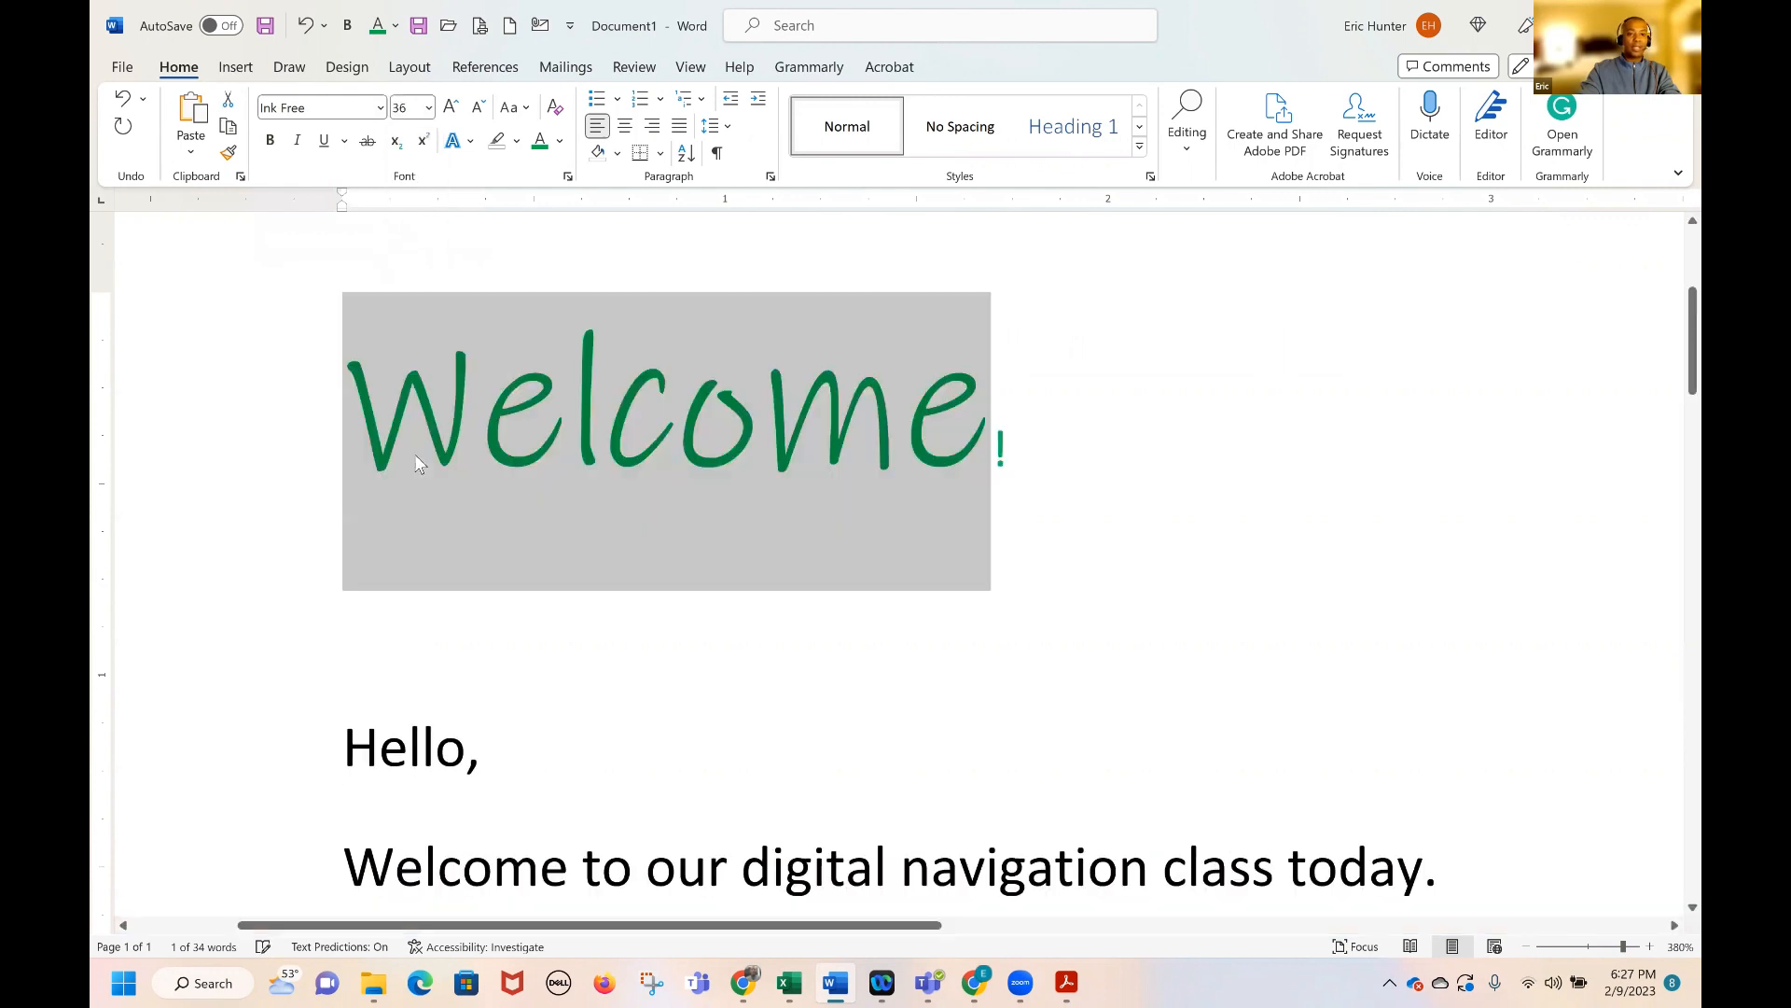
# Highlight the heading word "Welcome" in light gray and clear the selection
pyautogui.click(518, 142)
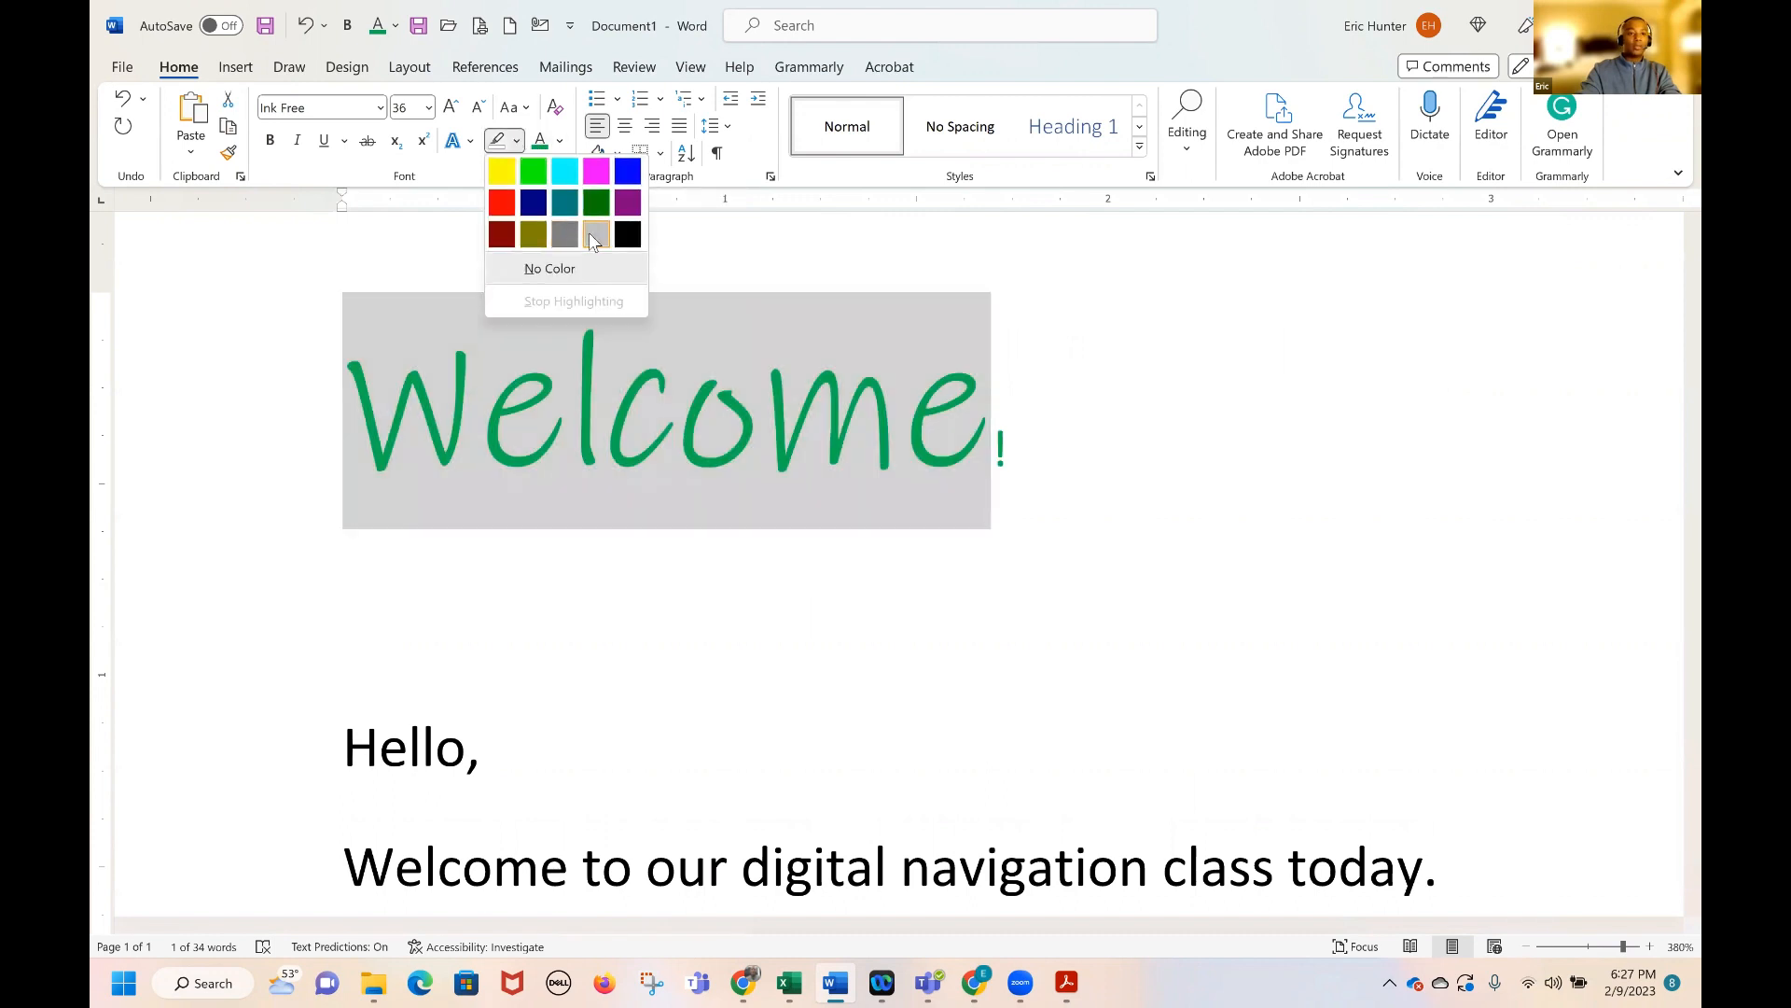
pyautogui.click(595, 234)
pyautogui.click(1009, 436)
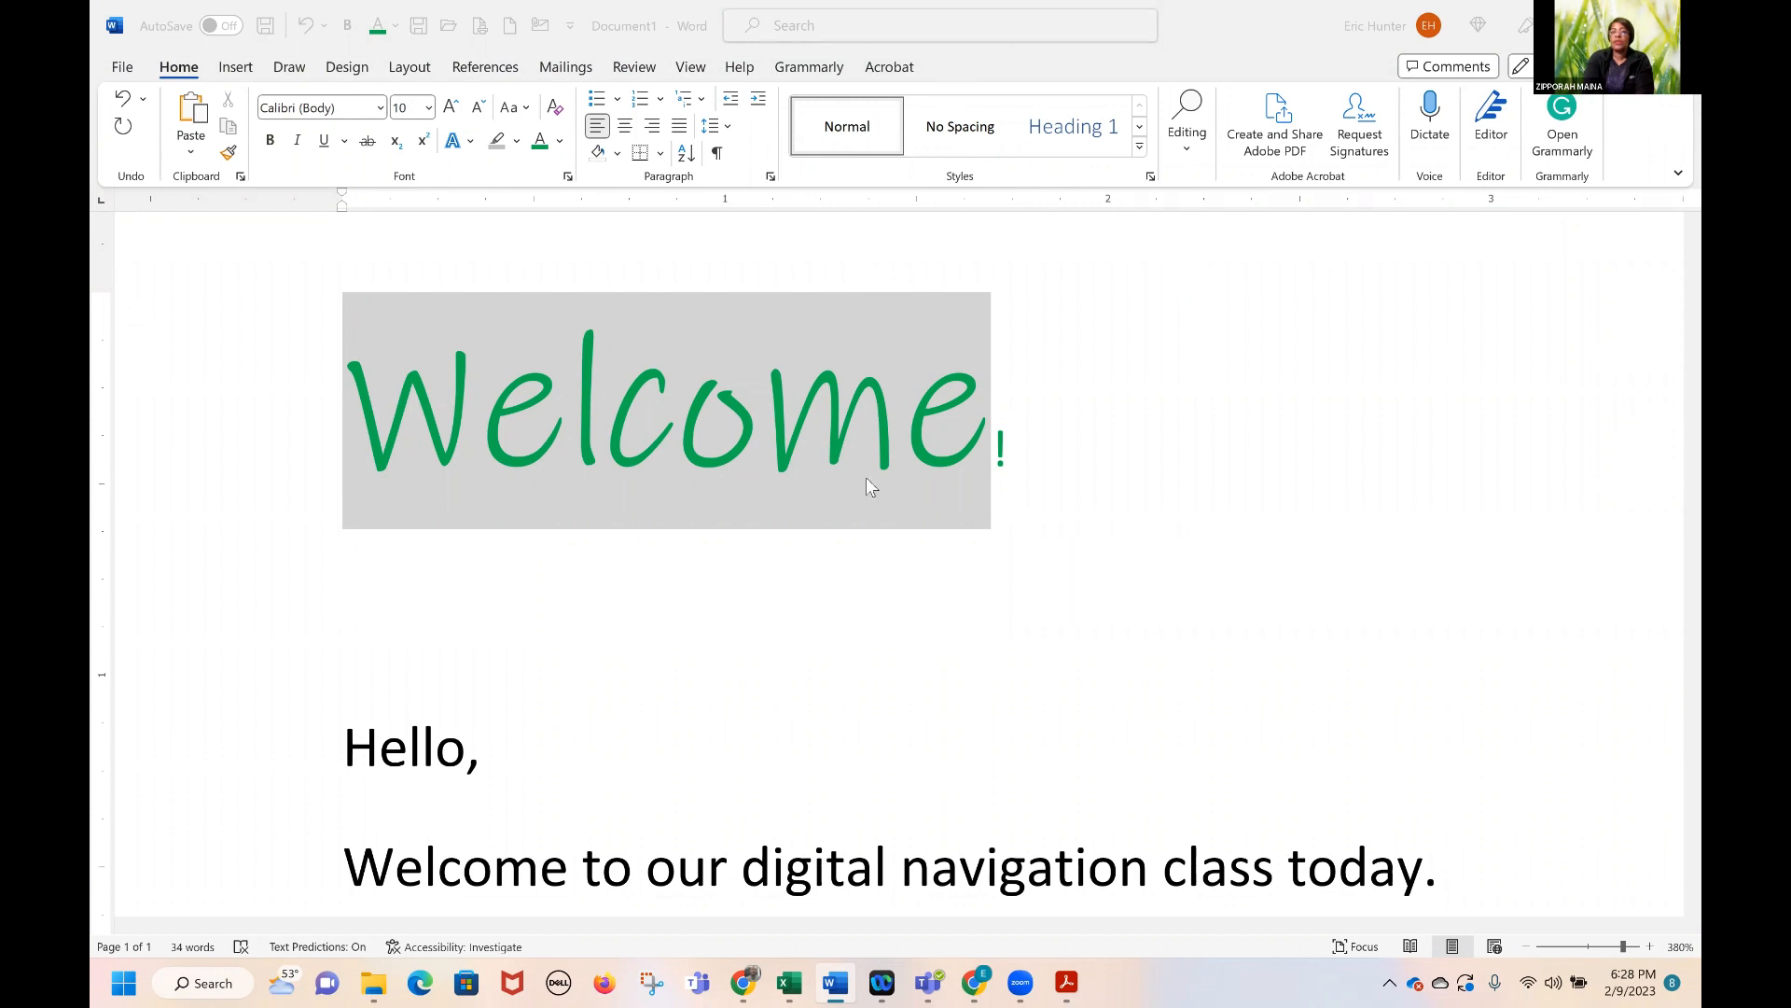
# Change the font of the whole heading, including the exclamation mark, to Arial Black and clear the selection
pyautogui.click(911, 455)
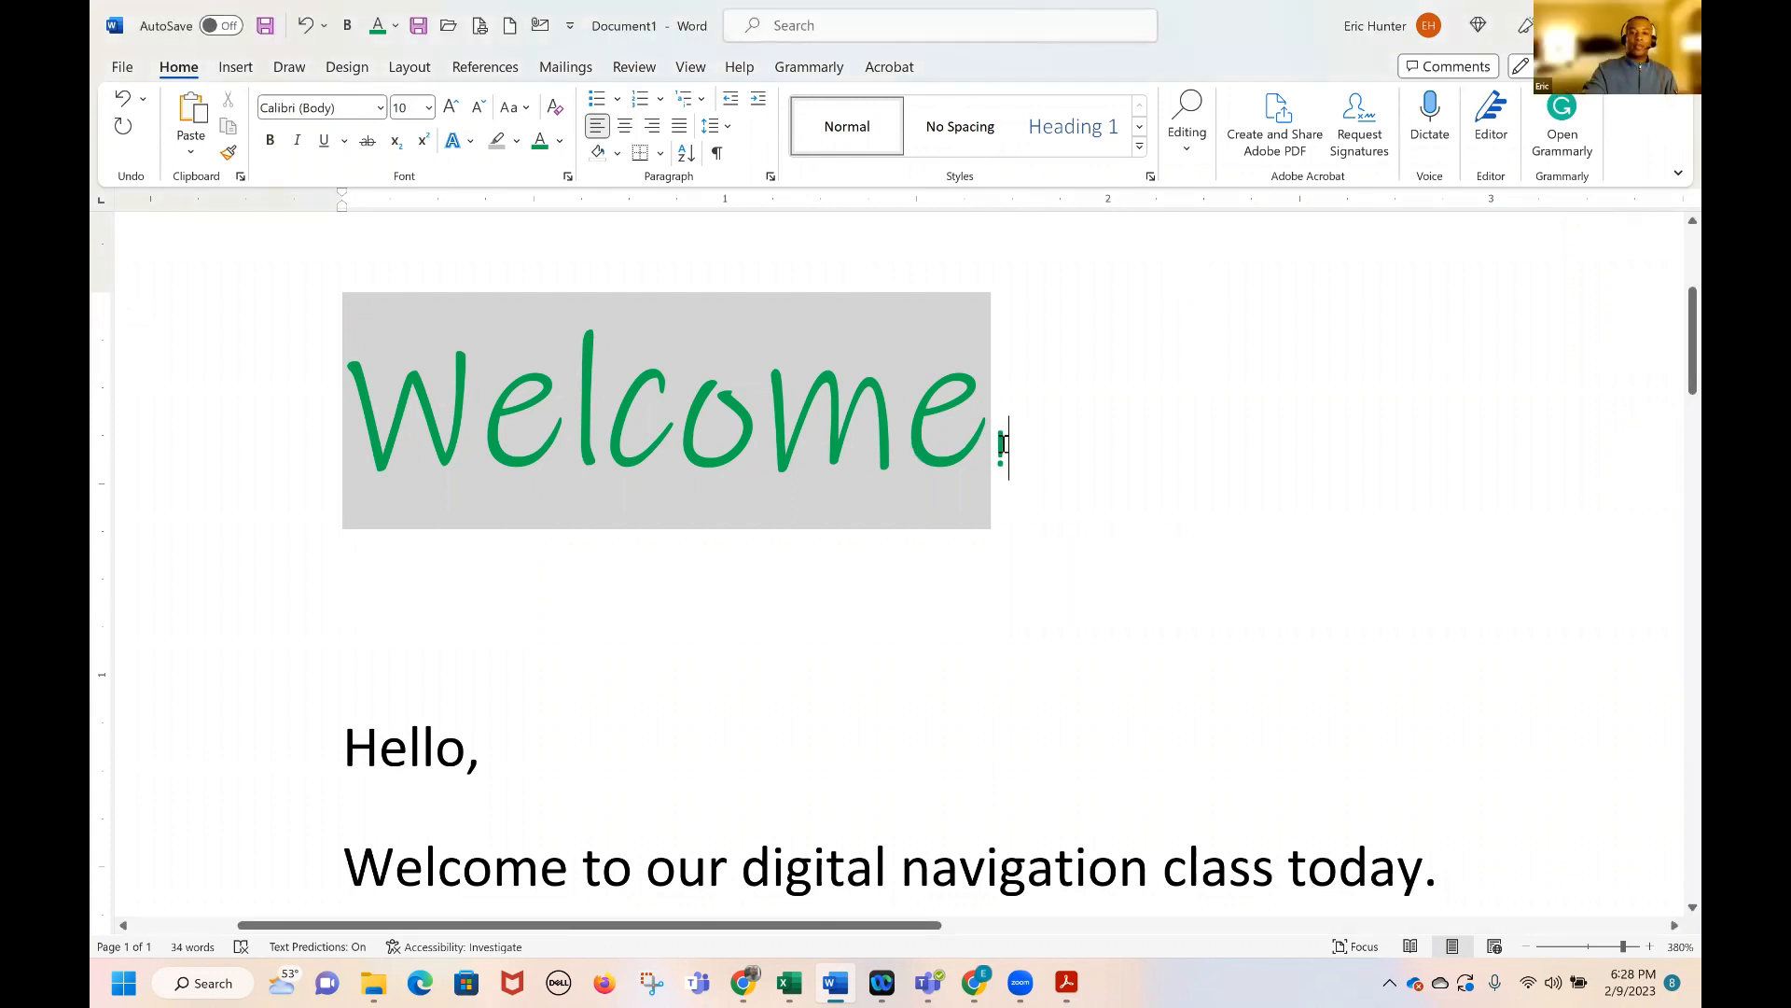
pyautogui.tripleClick(1003, 442)
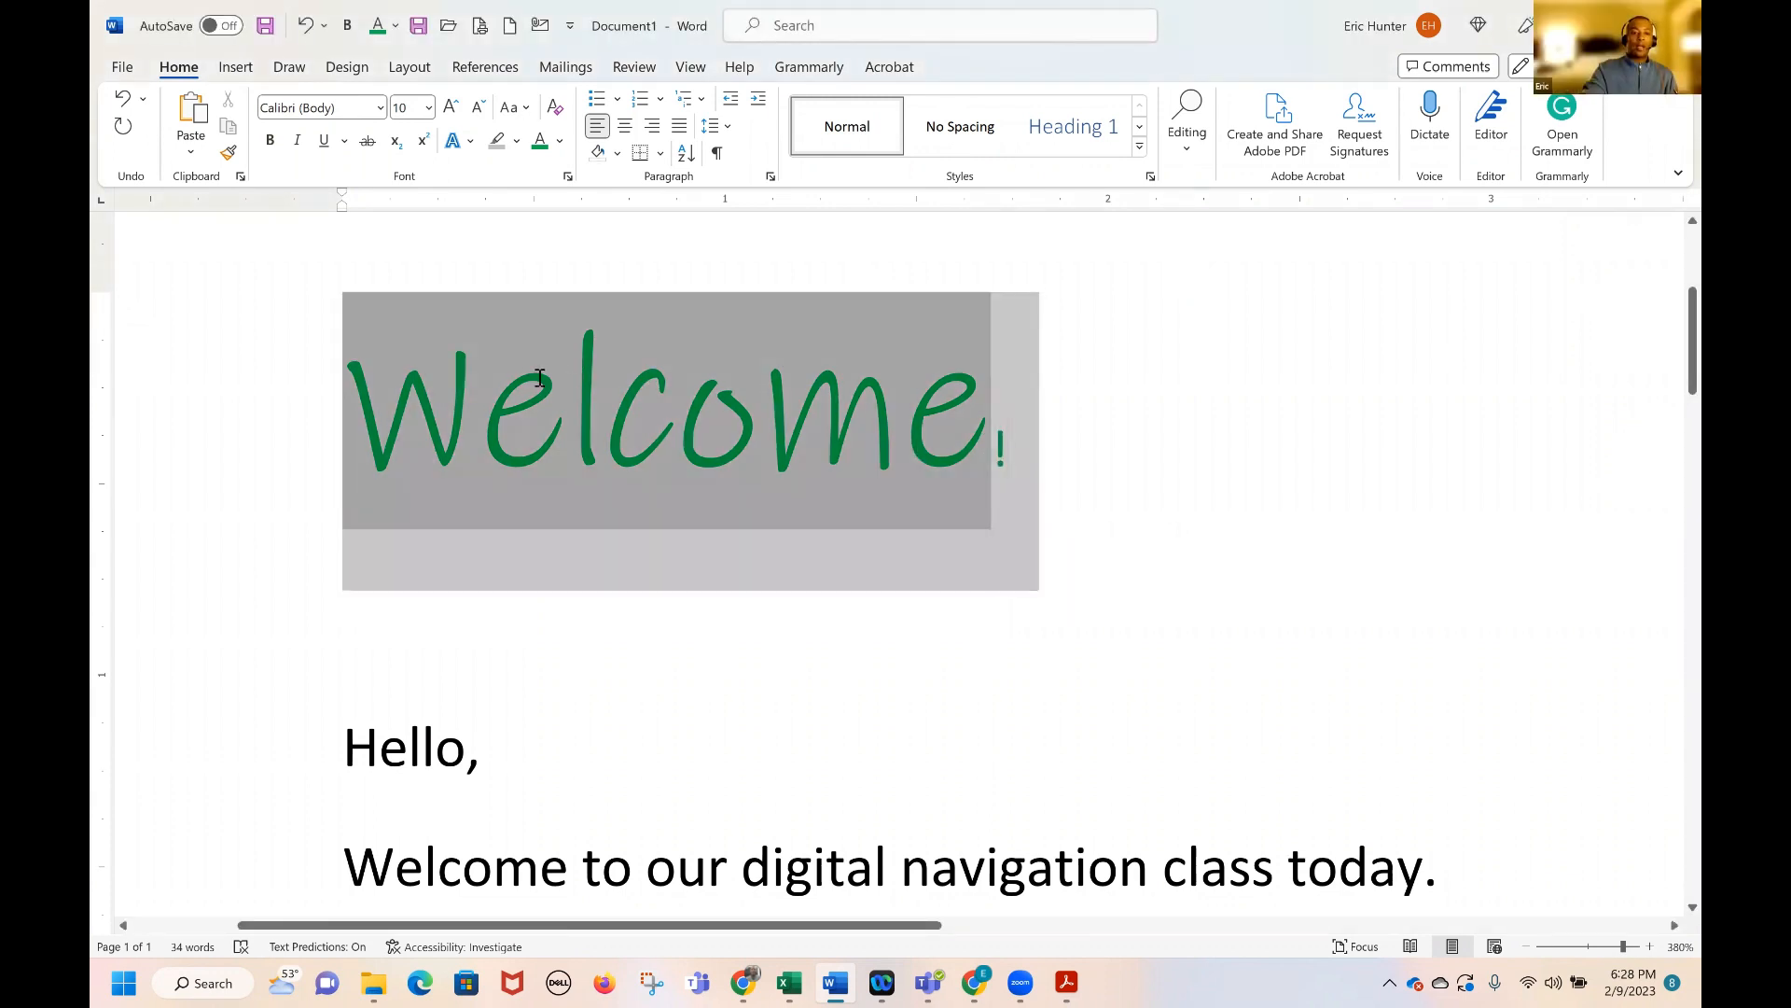
pyautogui.click(380, 107)
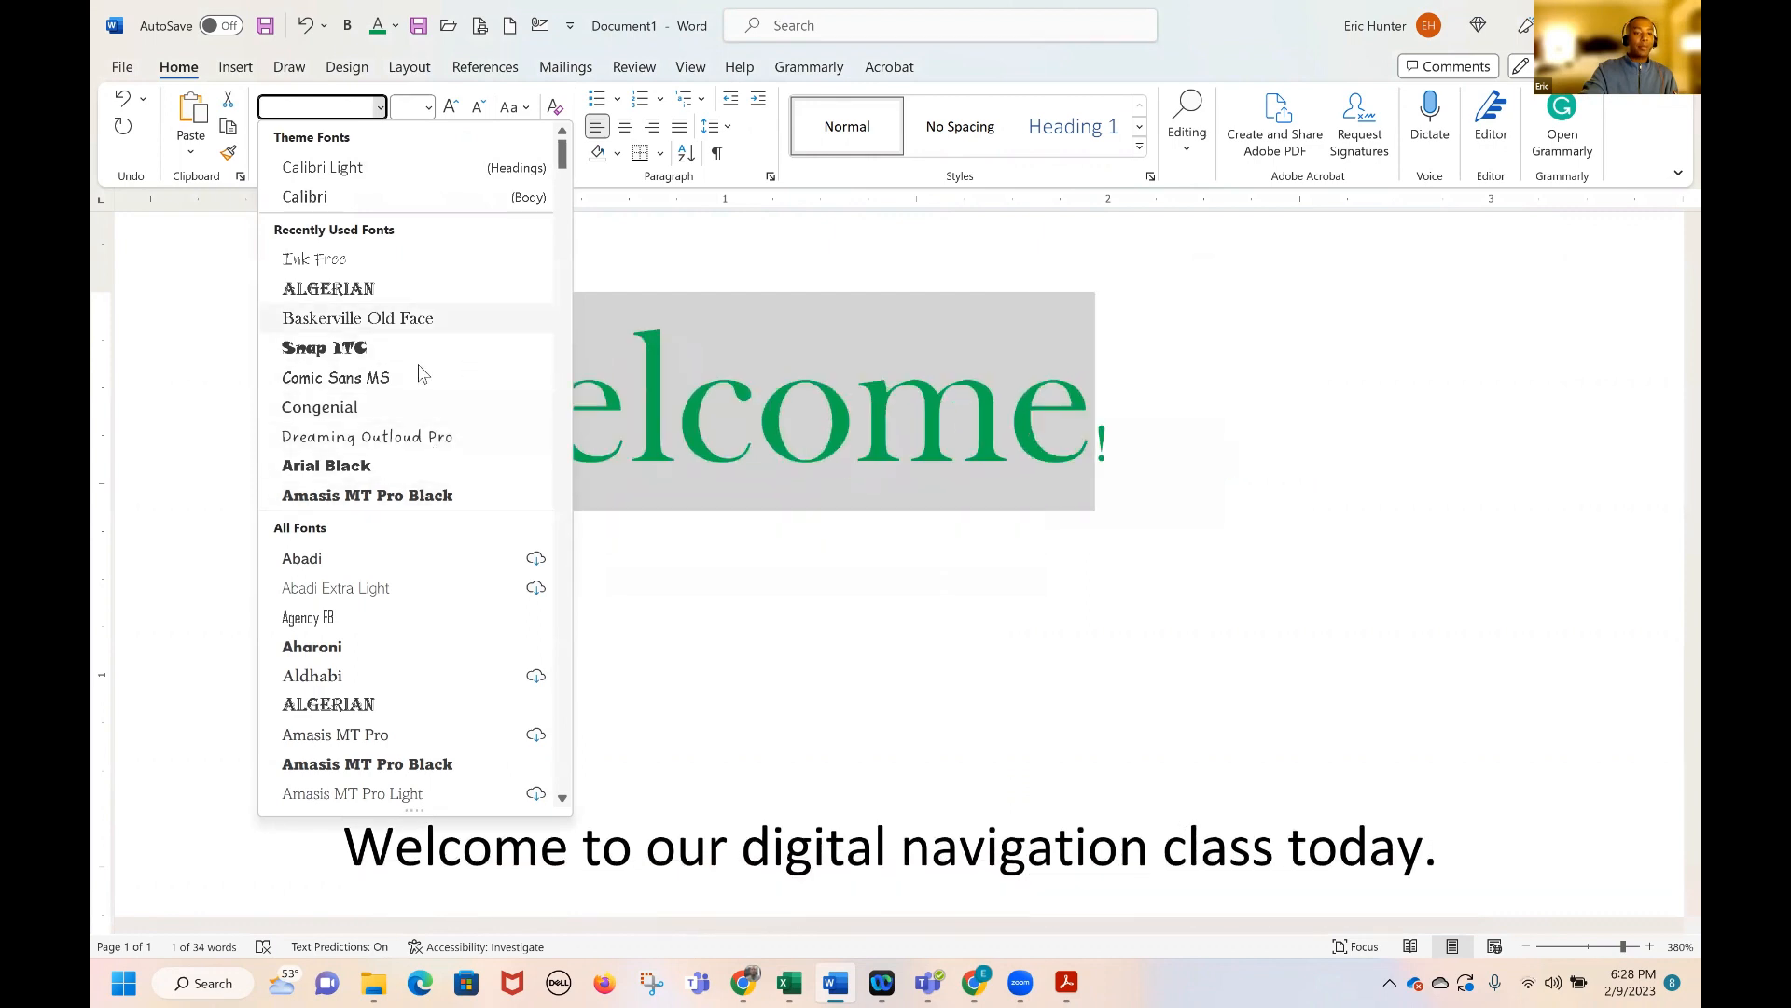
pyautogui.click(362, 465)
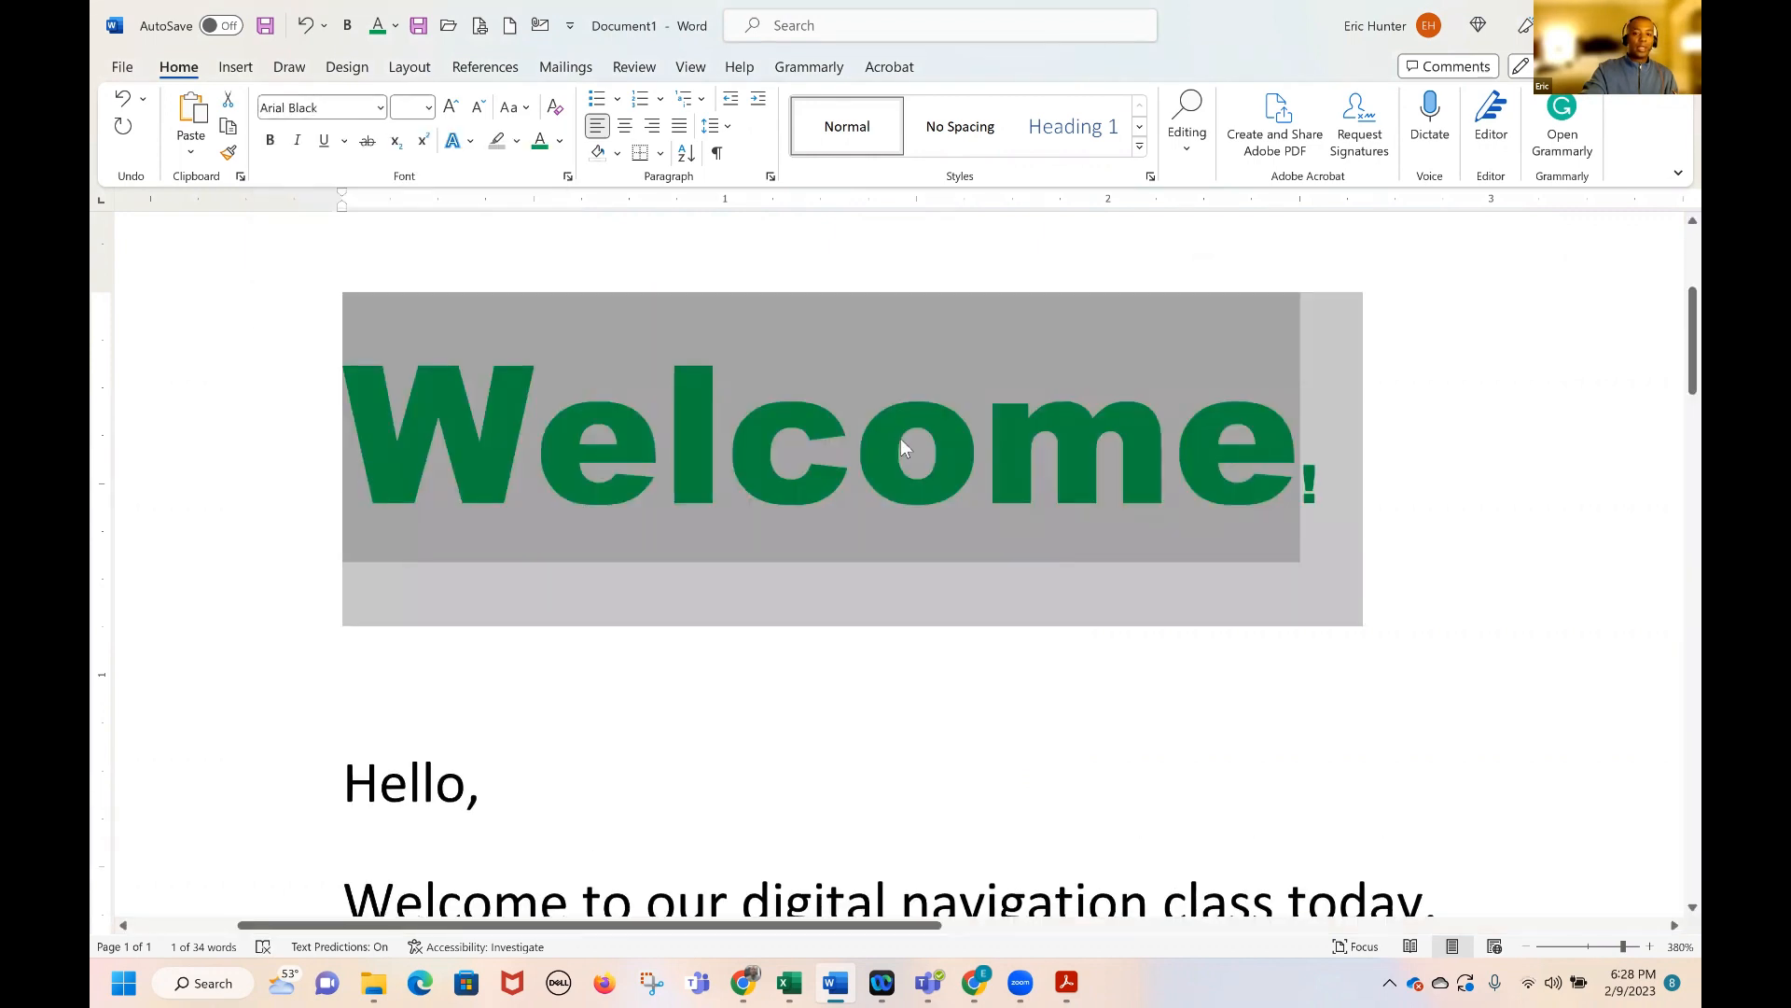
pyautogui.click(1073, 494)
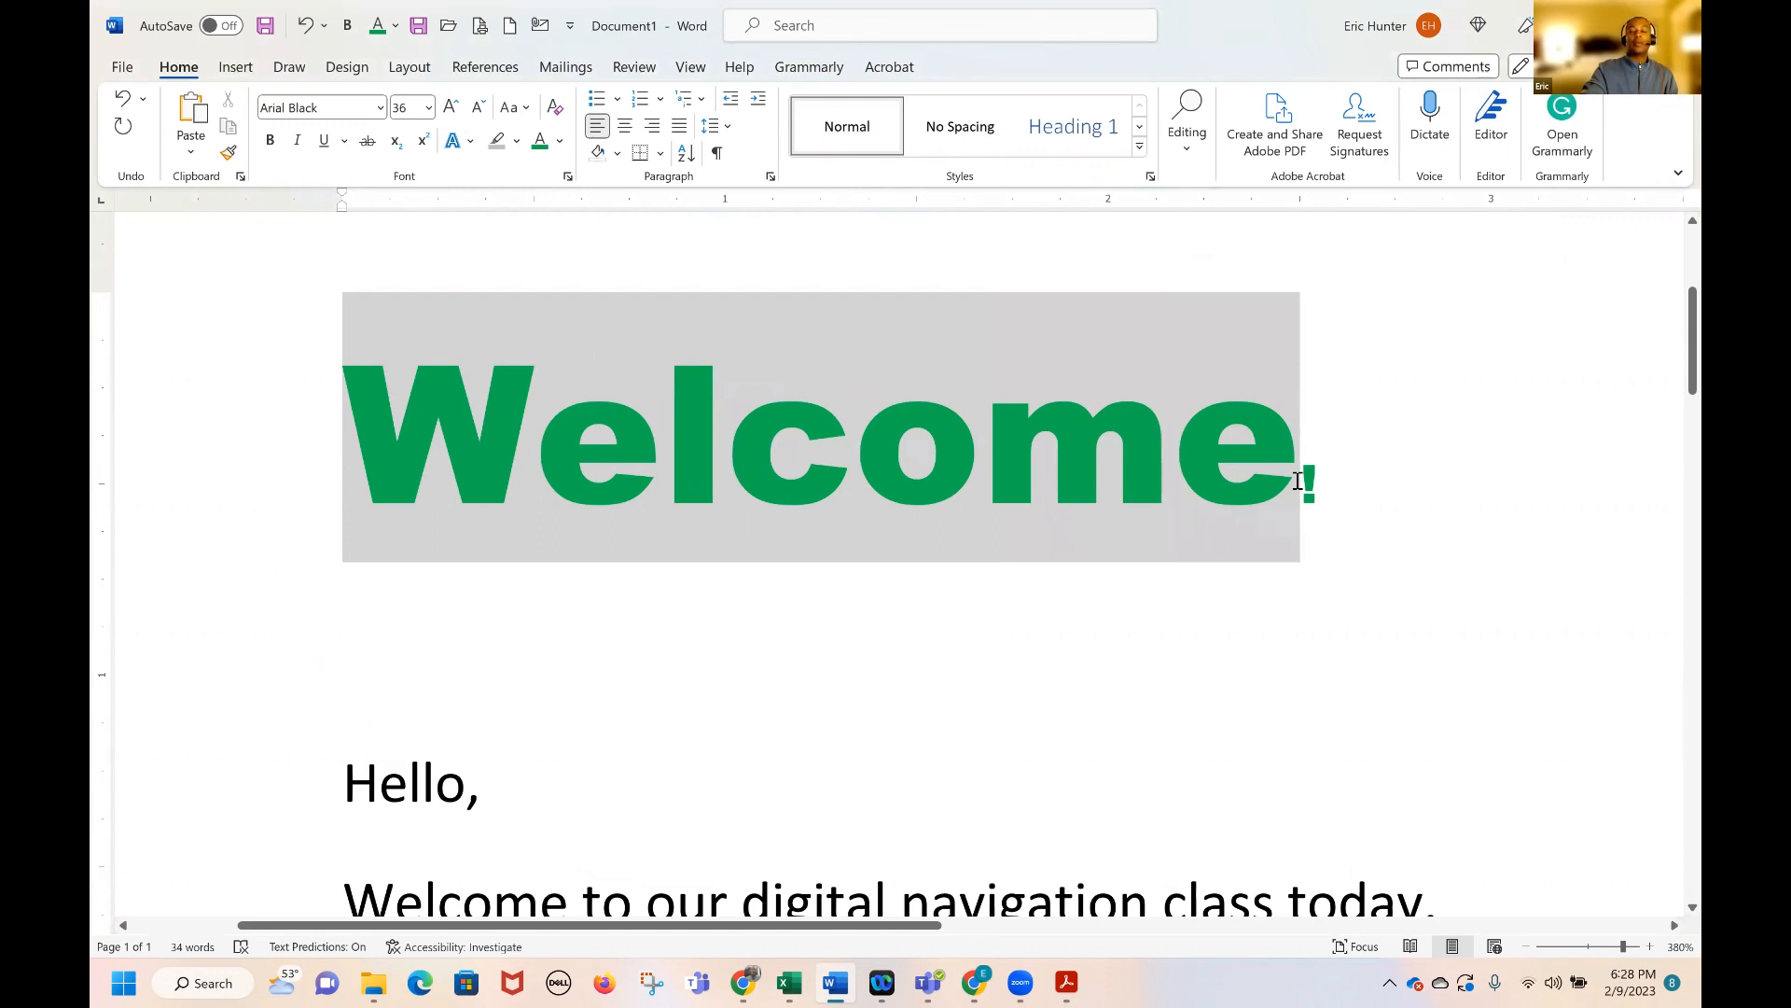
# Remove the highlight from the heading and set the font colour of the whole heading to black
pyautogui.moveTo(1298, 481); pyautogui.dragTo(489, 428)
pyautogui.click(380, 107)
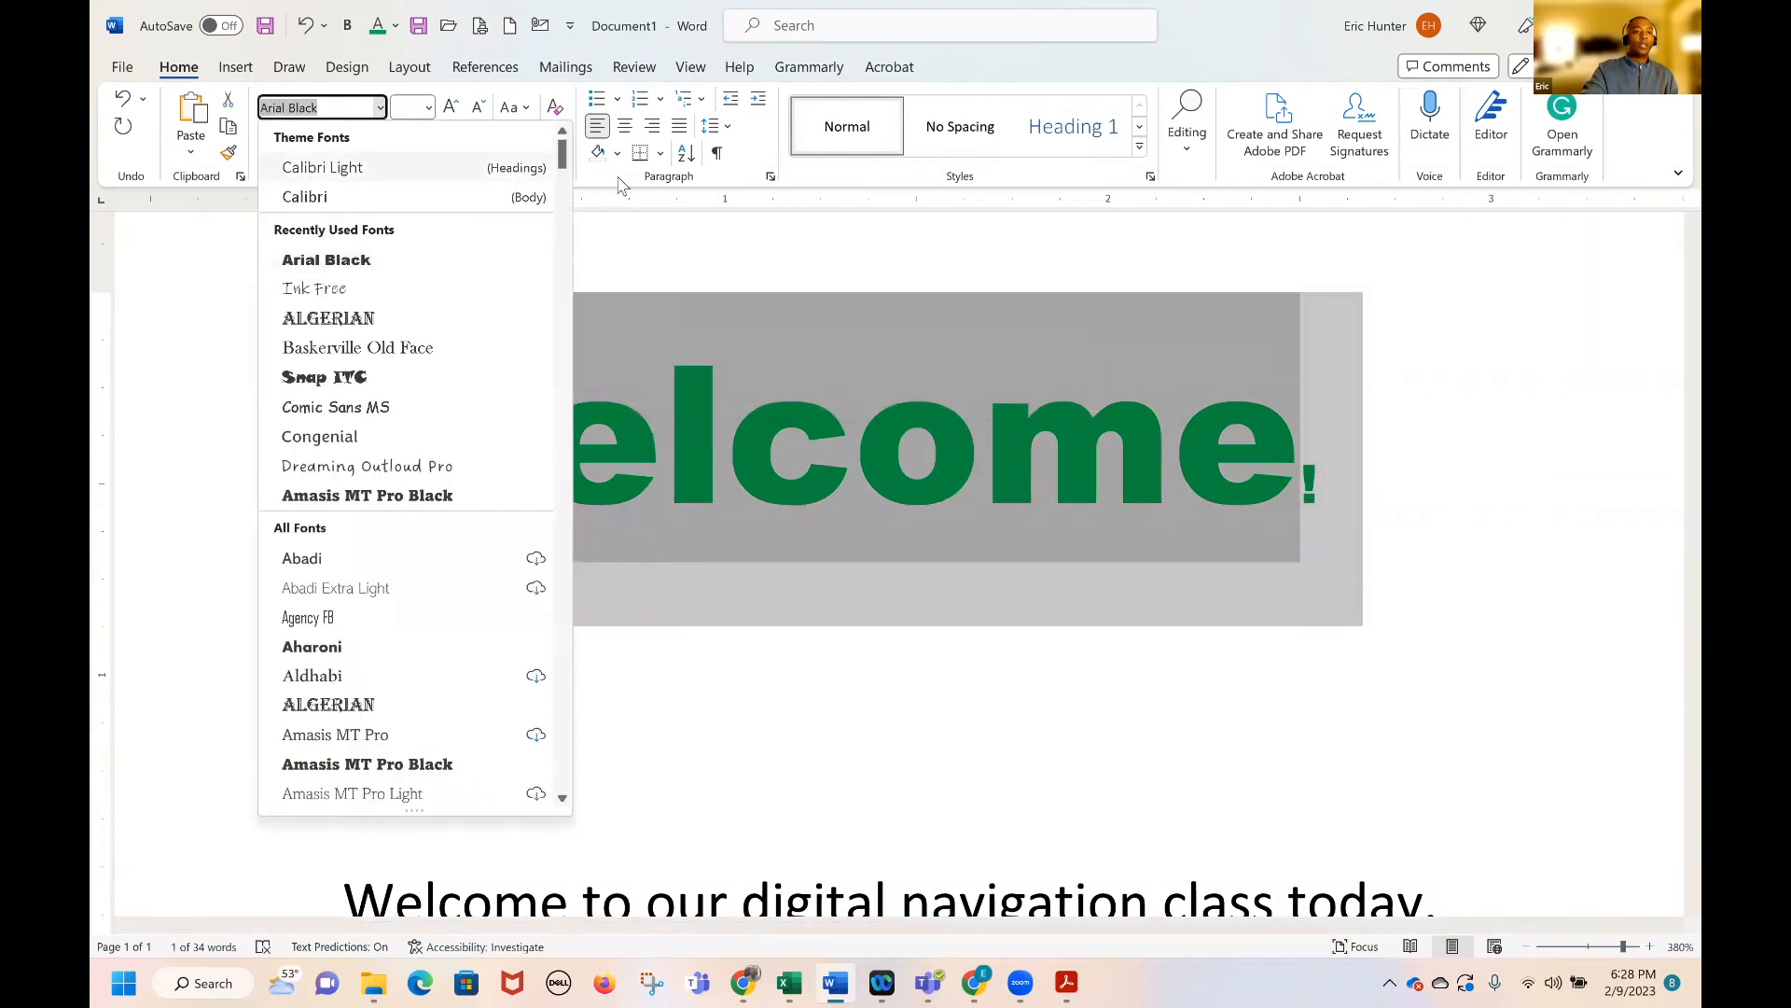
pyautogui.click(621, 182)
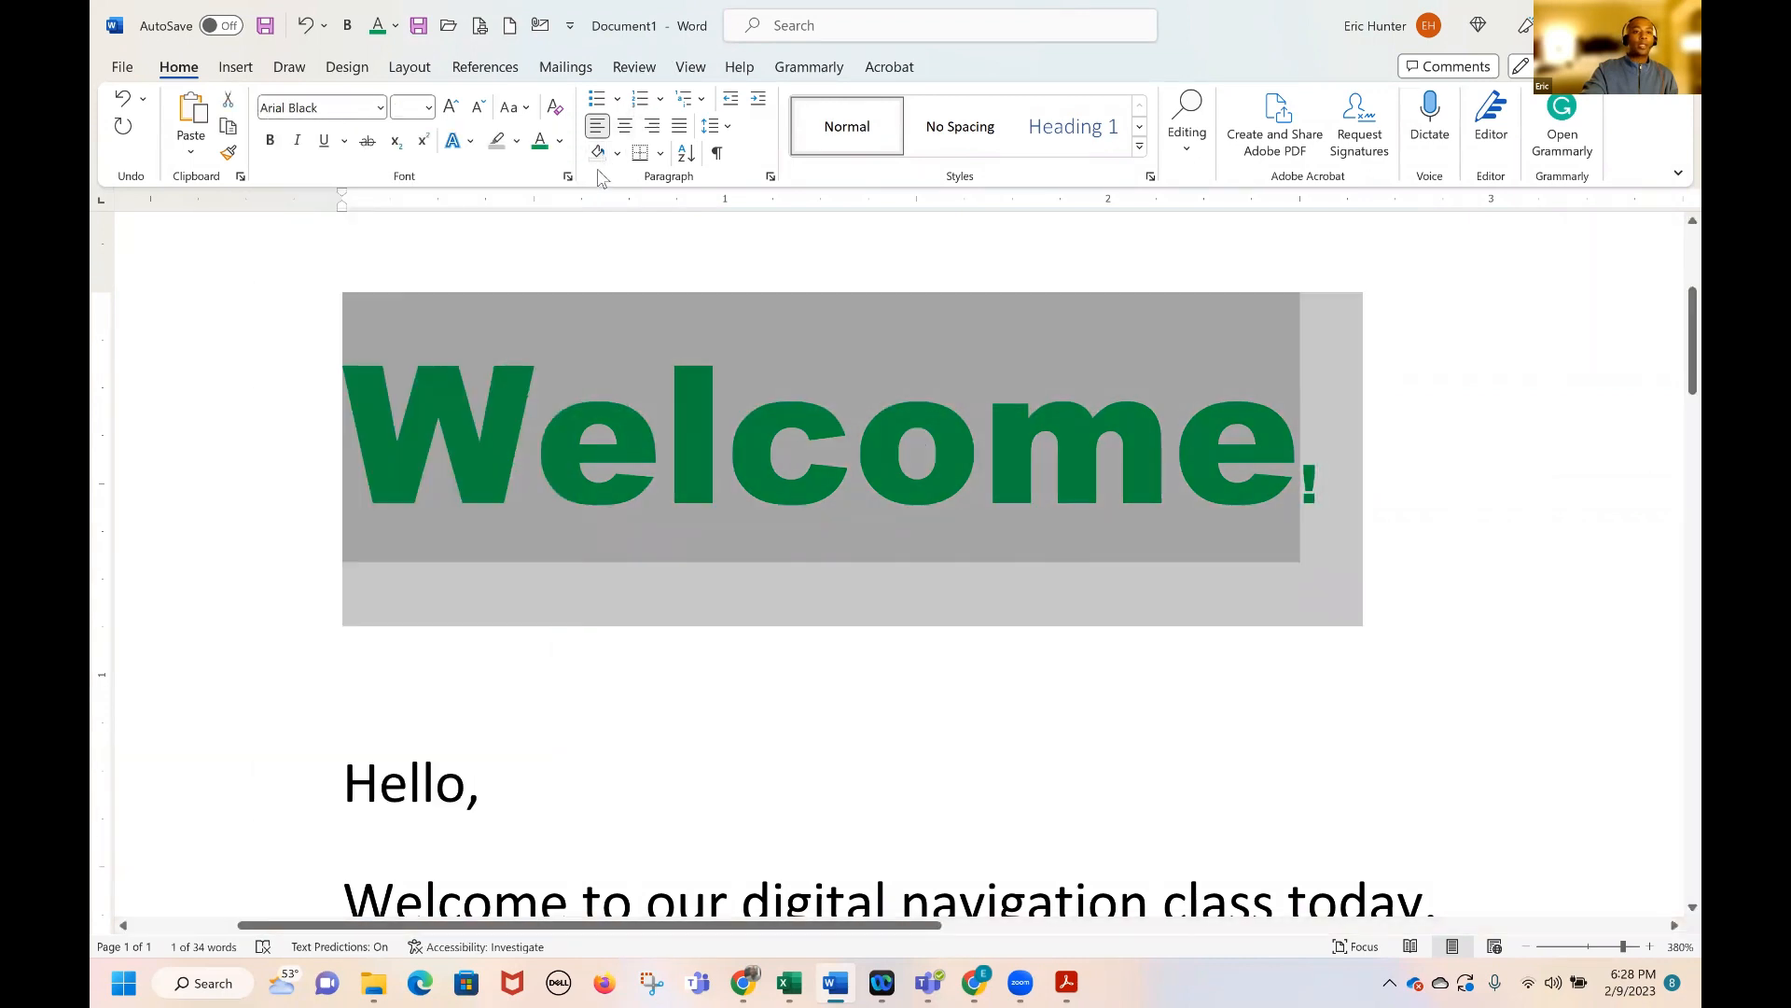
pyautogui.click(560, 142)
pyautogui.click(560, 142)
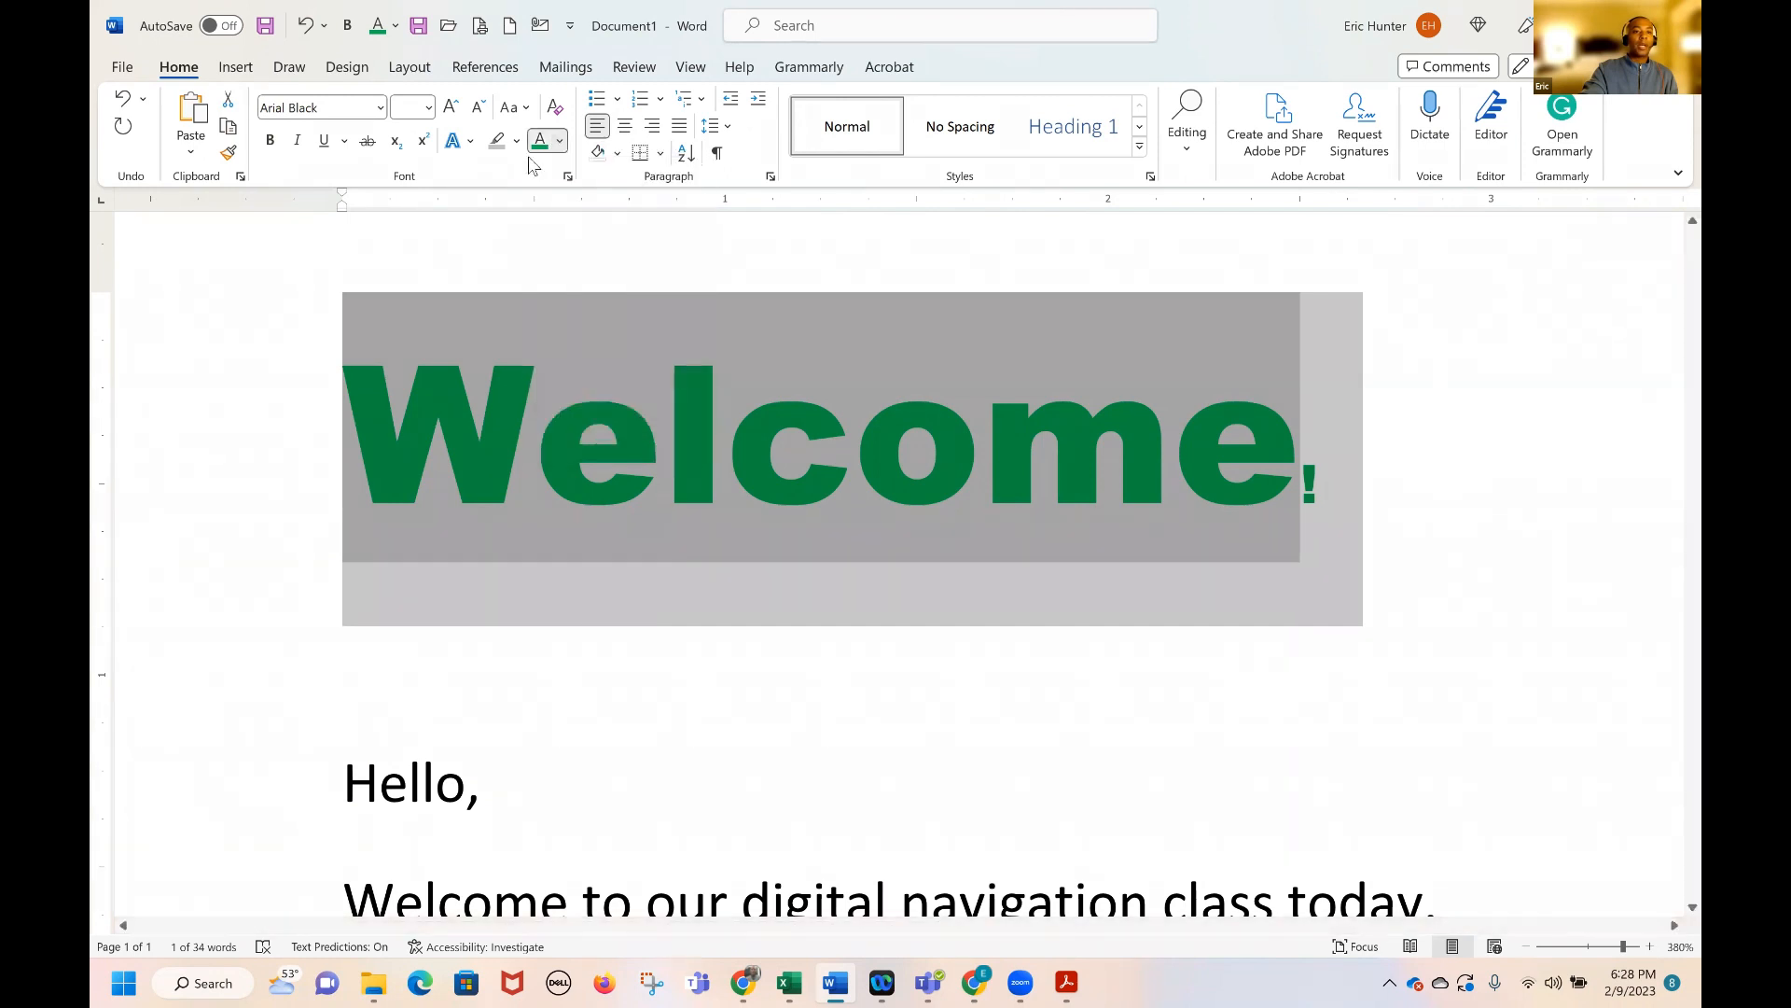
pyautogui.click(516, 141)
pyautogui.click(535, 269)
pyautogui.click(536, 228)
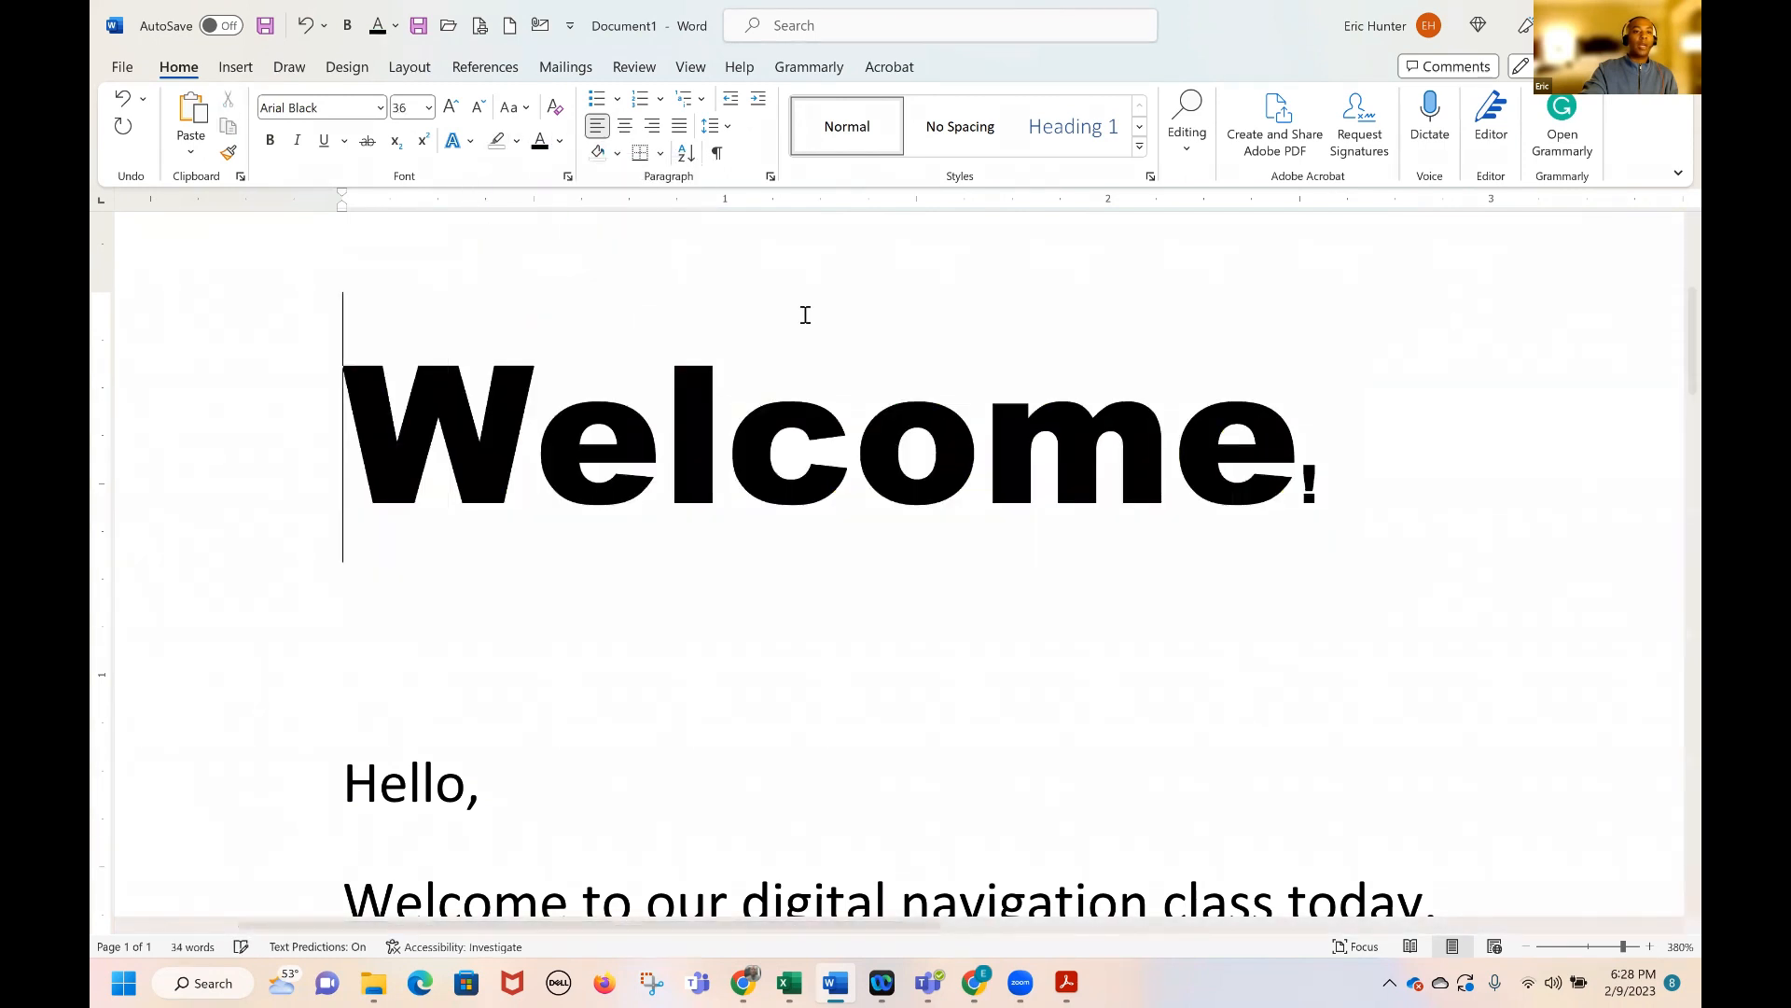
# Change the font of the whole heading to Times New Roman and clear the selection
pyautogui.moveTo(1324, 468); pyautogui.dragTo(408, 206)
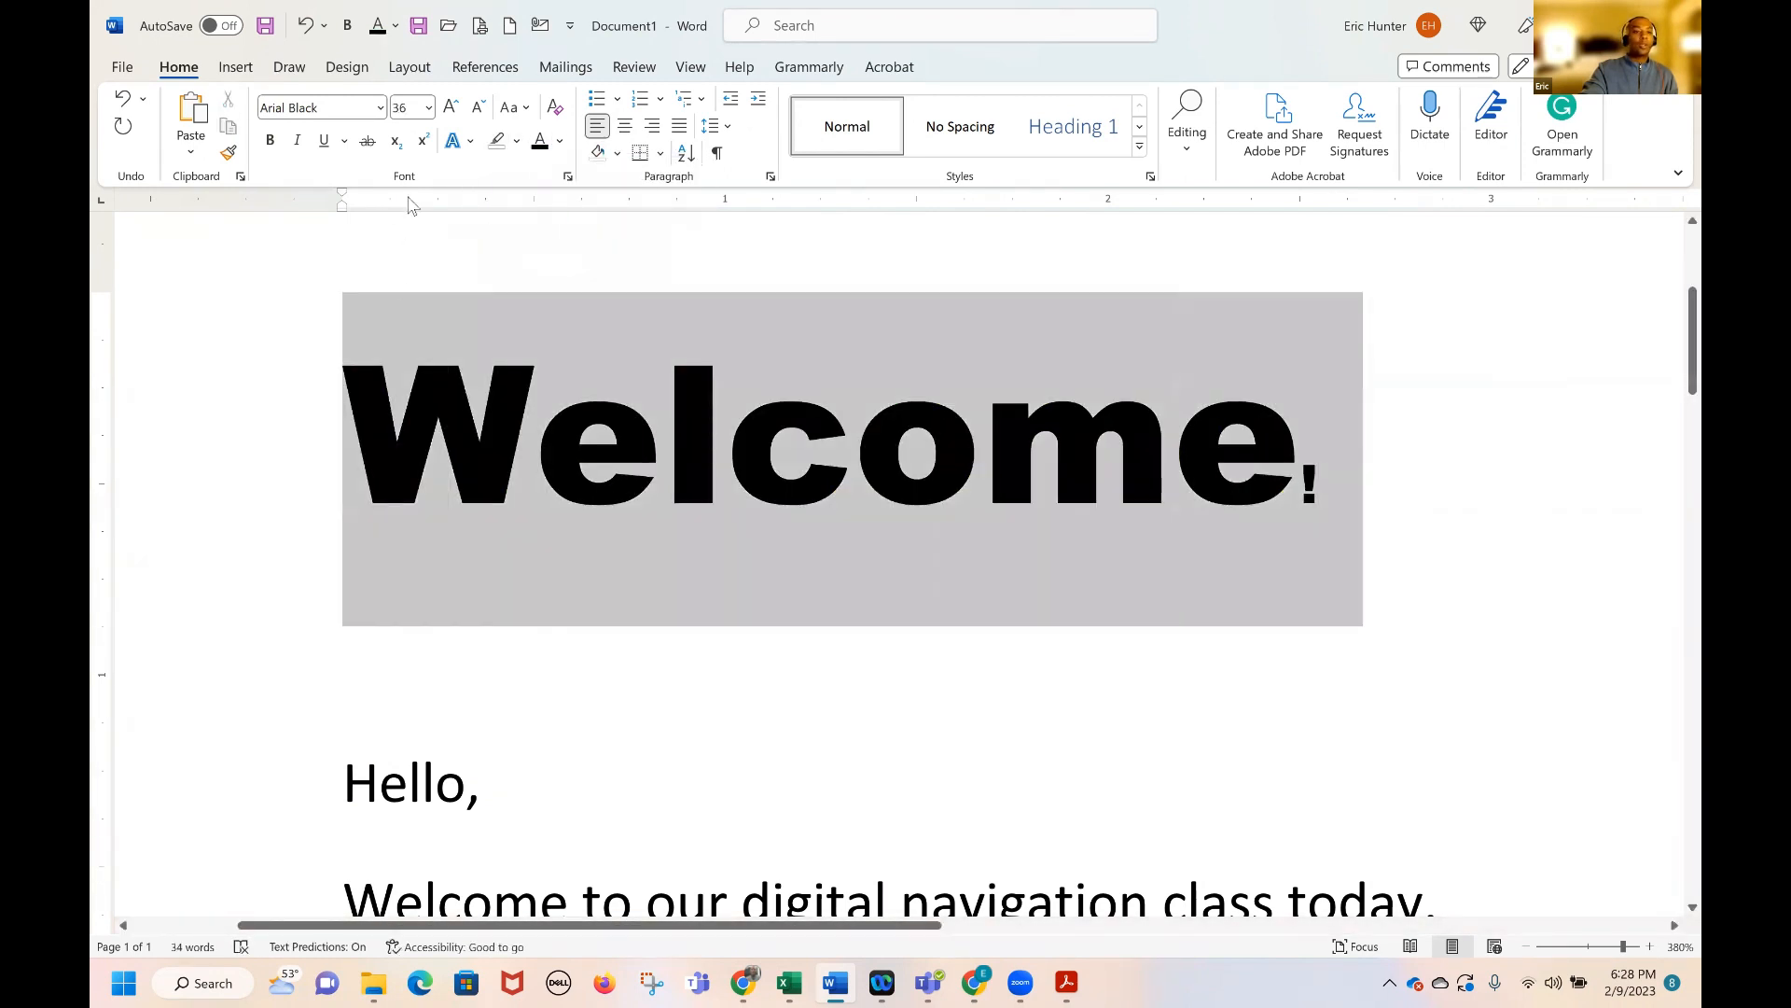
pyautogui.click(380, 109)
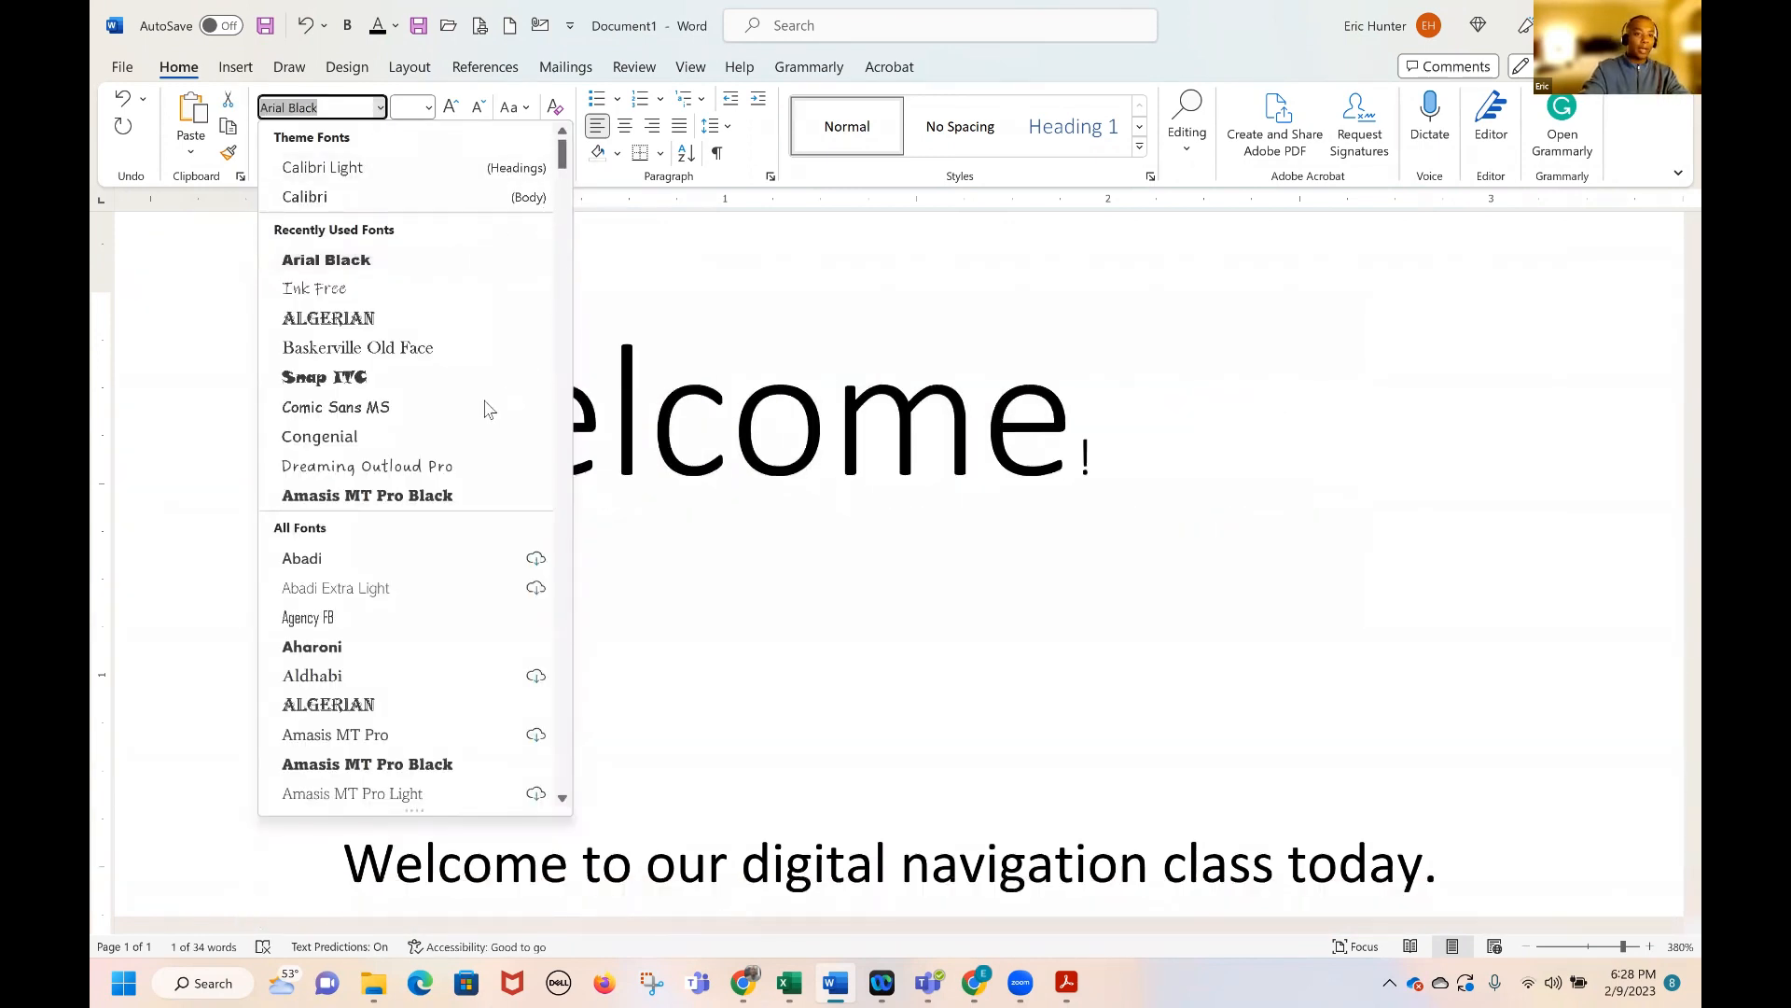
pyautogui.write('Times New Roman')
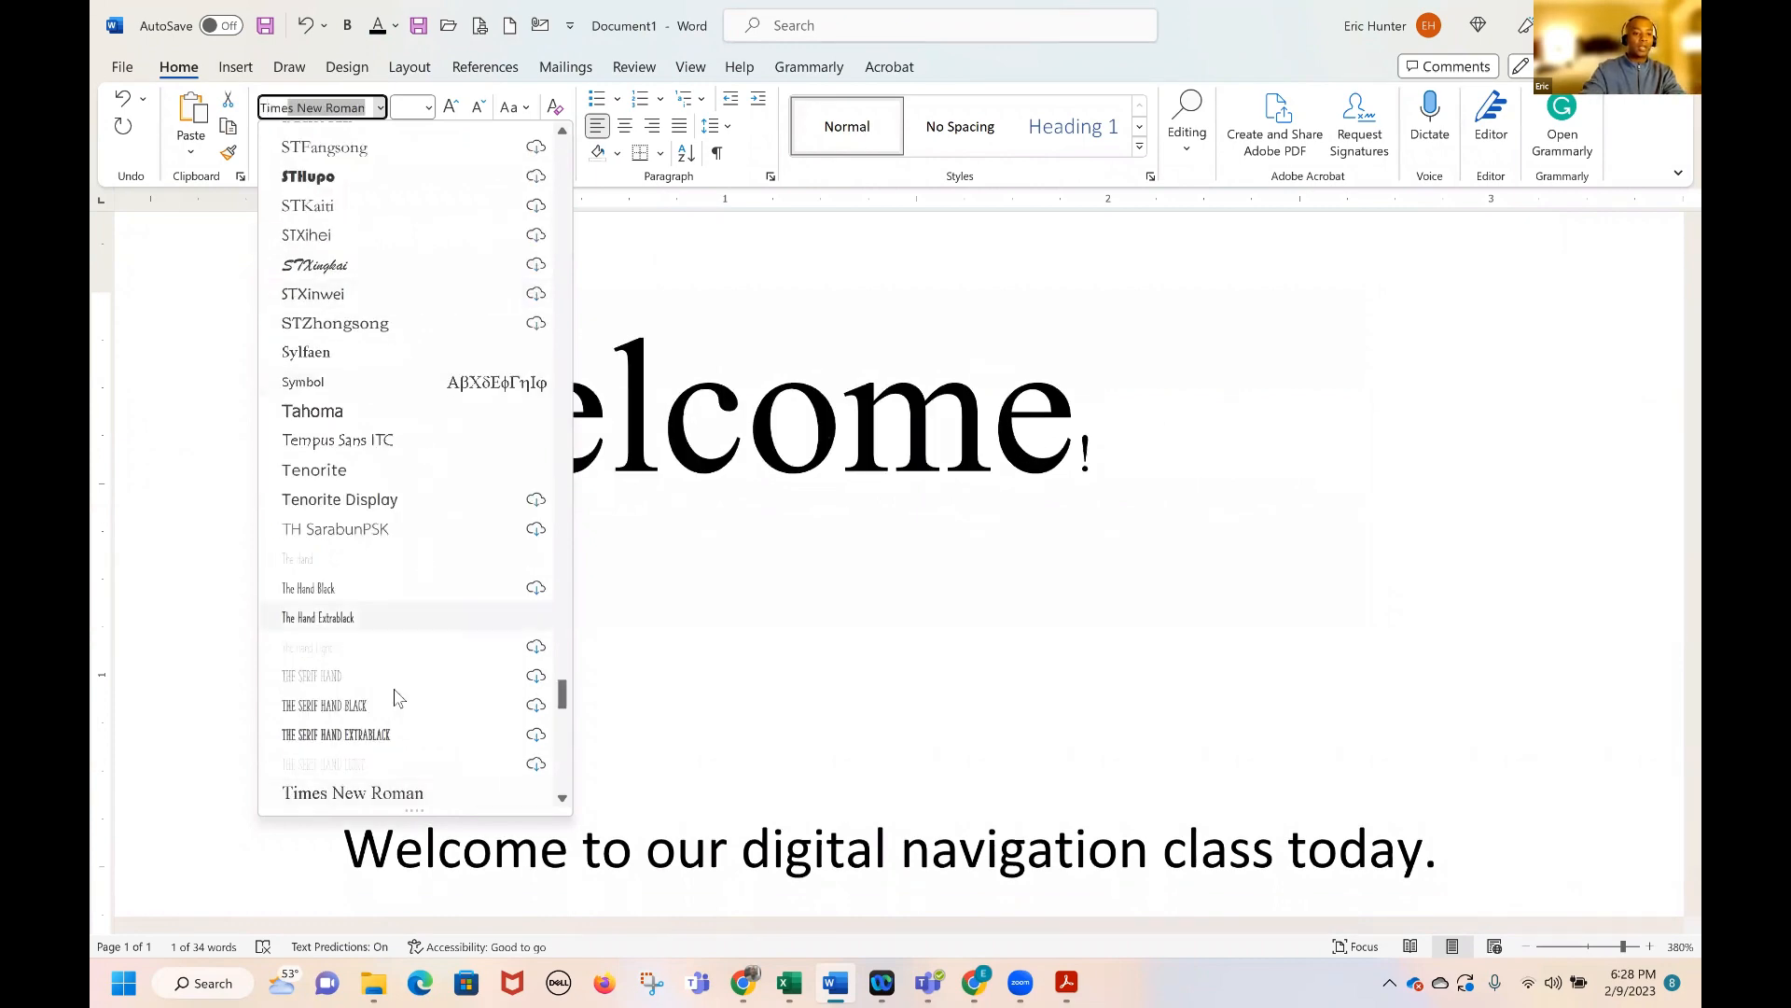
pyautogui.click(374, 795)
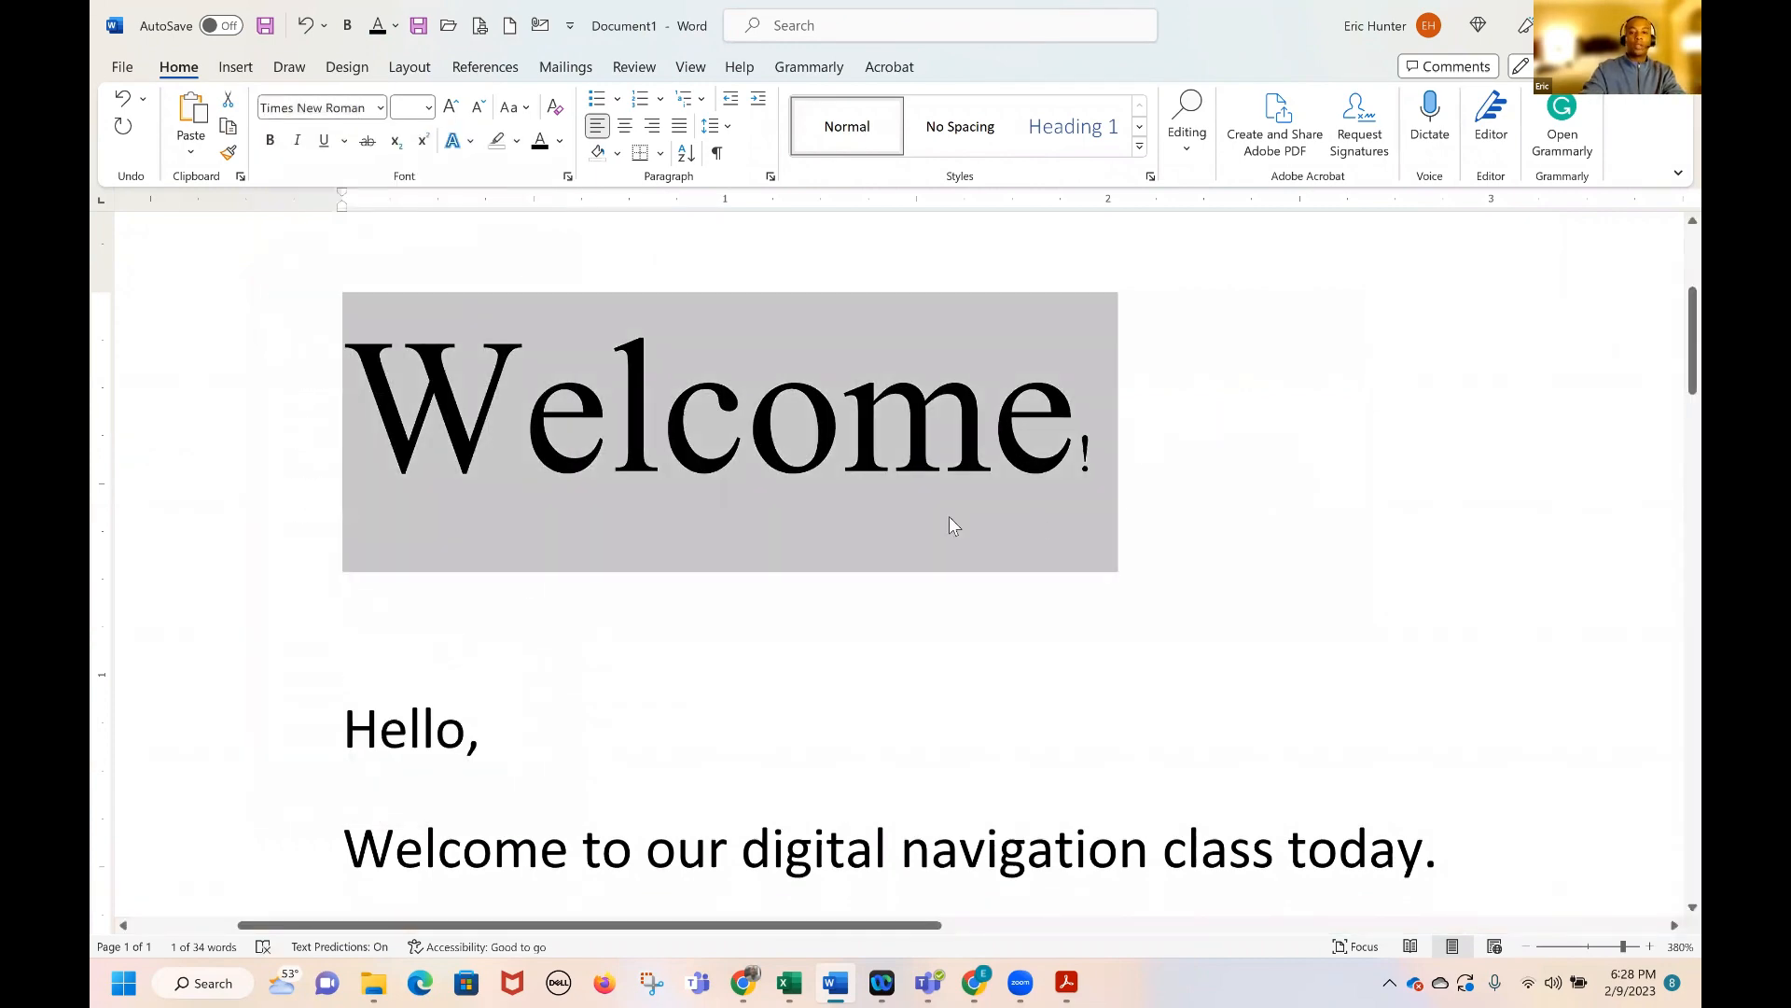
pyautogui.click(949, 517)
pyautogui.doubleClick(896, 527)
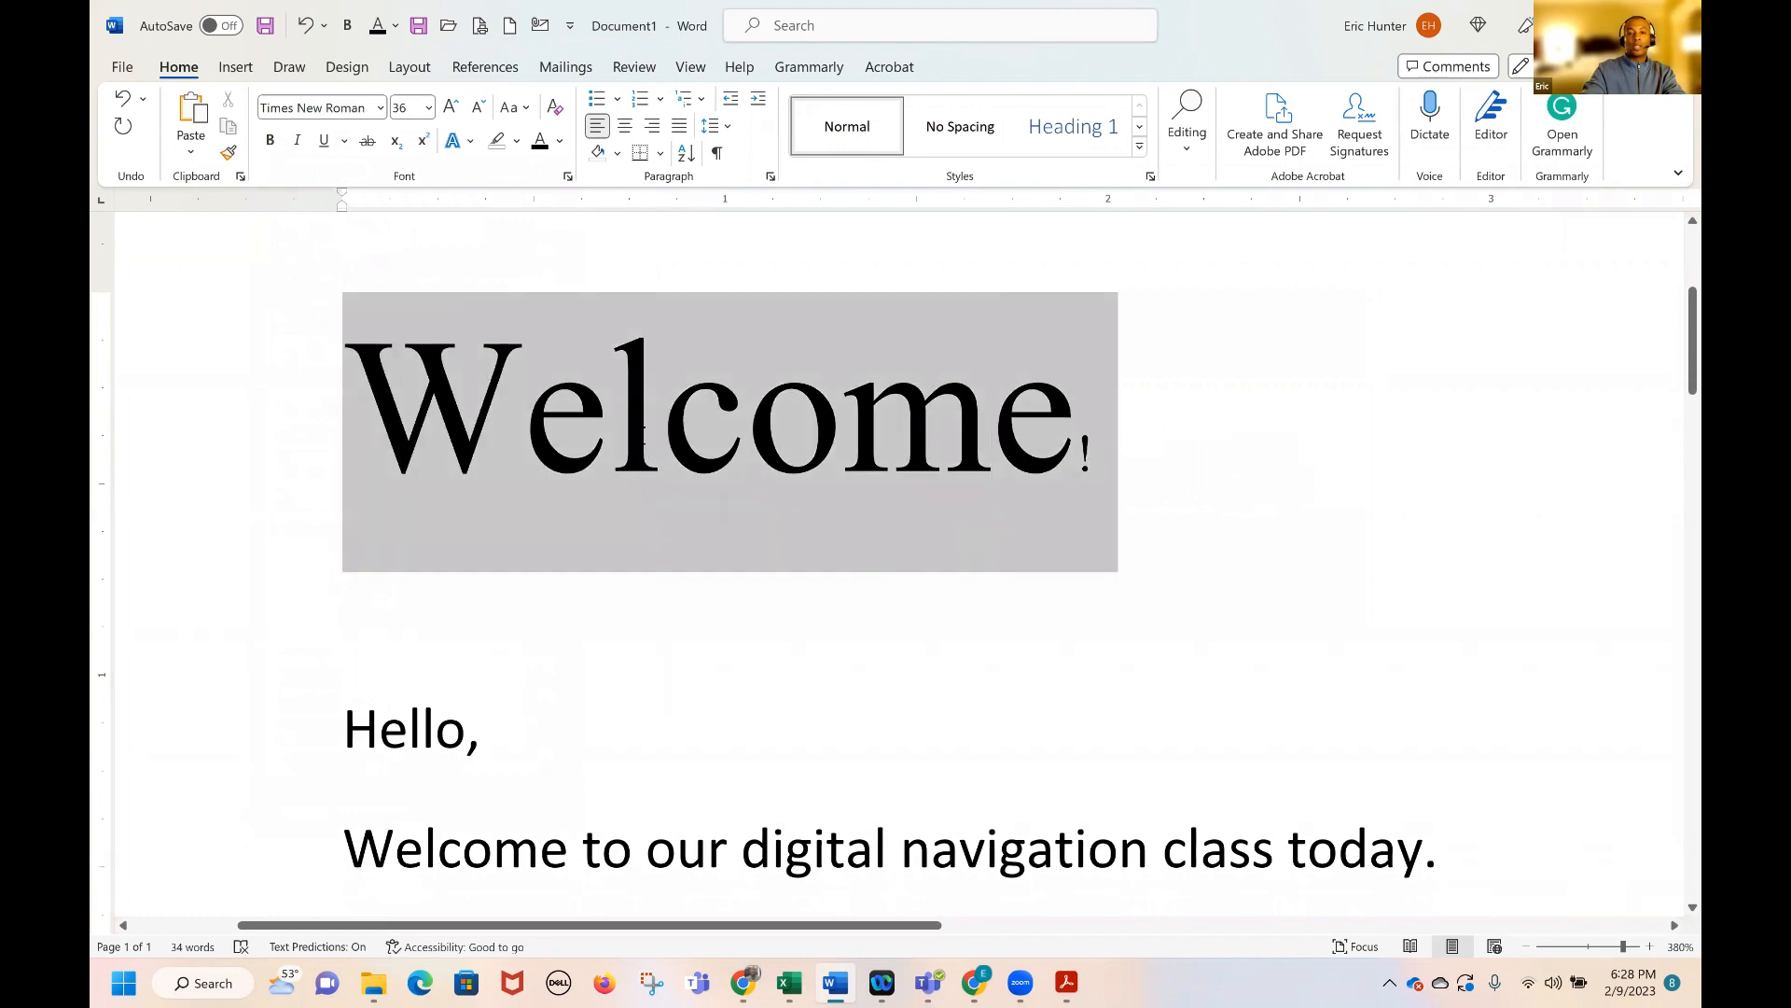
pyautogui.click(877, 530)
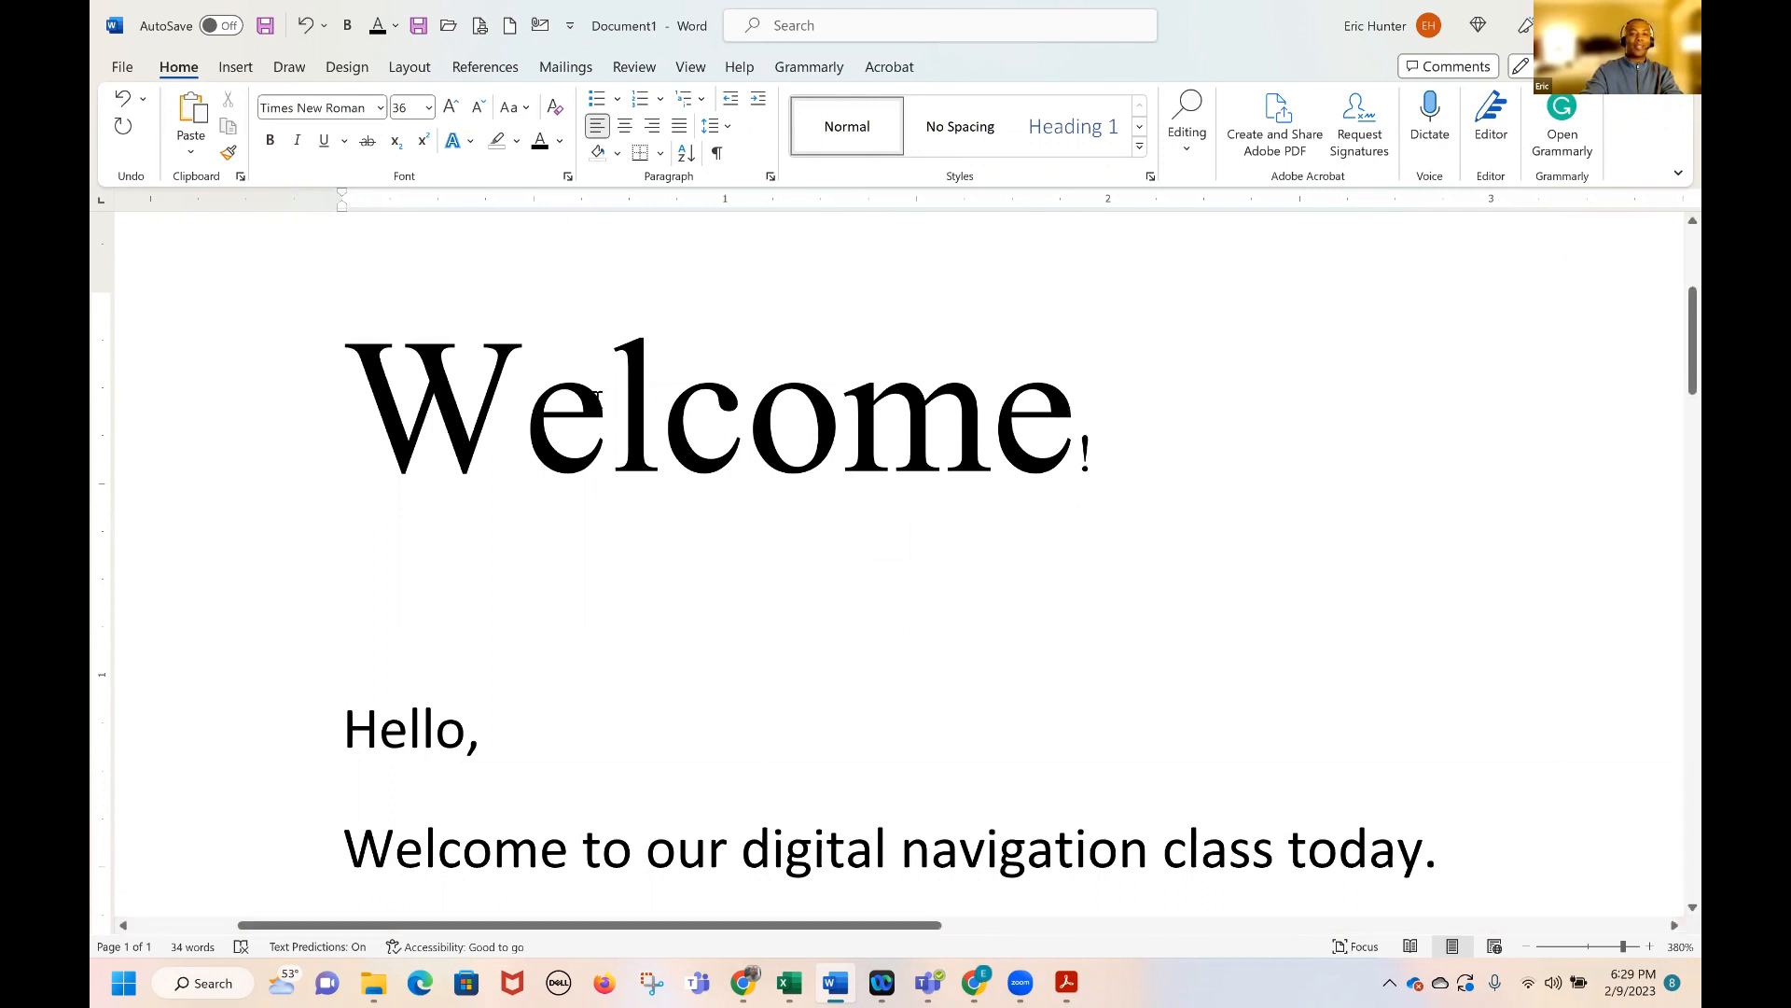
# Select the whole heading with its exclamation mark and change its font to Snap ITC
pyautogui.moveTo(1073, 410); pyautogui.dragTo(444, 341)
pyautogui.click(492, 457)
pyautogui.click(364, 411)
pyautogui.moveTo(345, 411); pyautogui.dragTo(1103, 416)
pyautogui.click(380, 108)
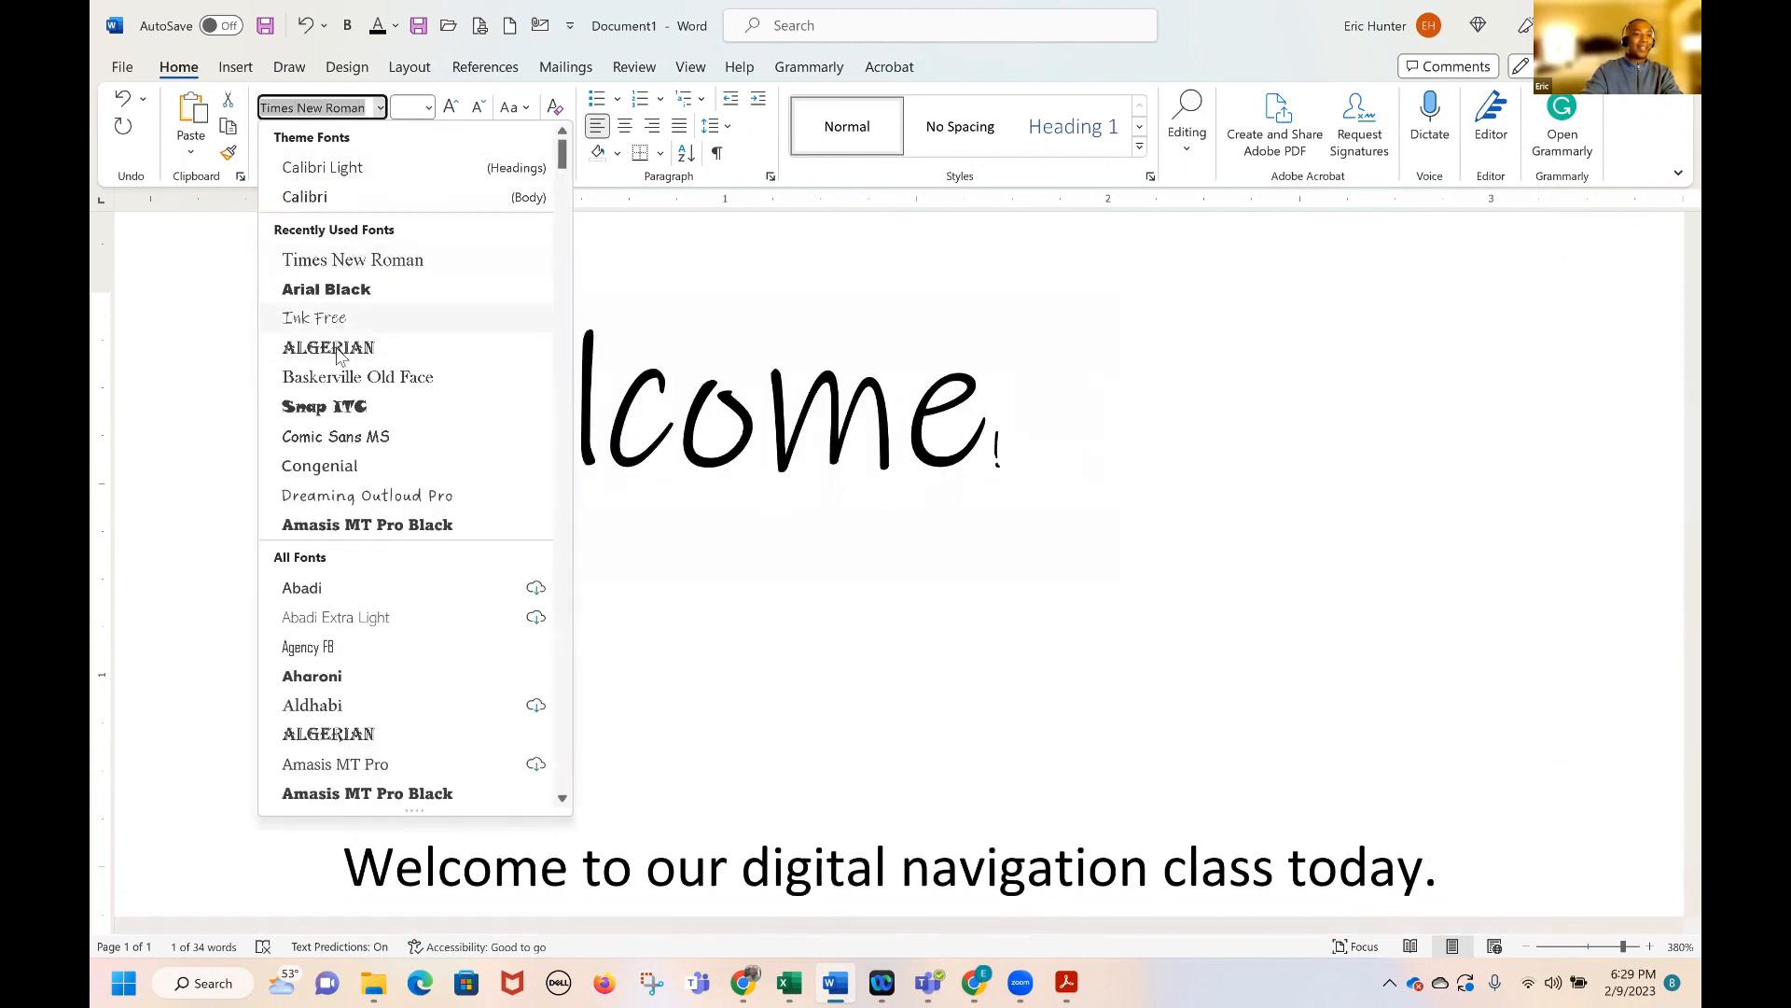
pyautogui.click(324, 406)
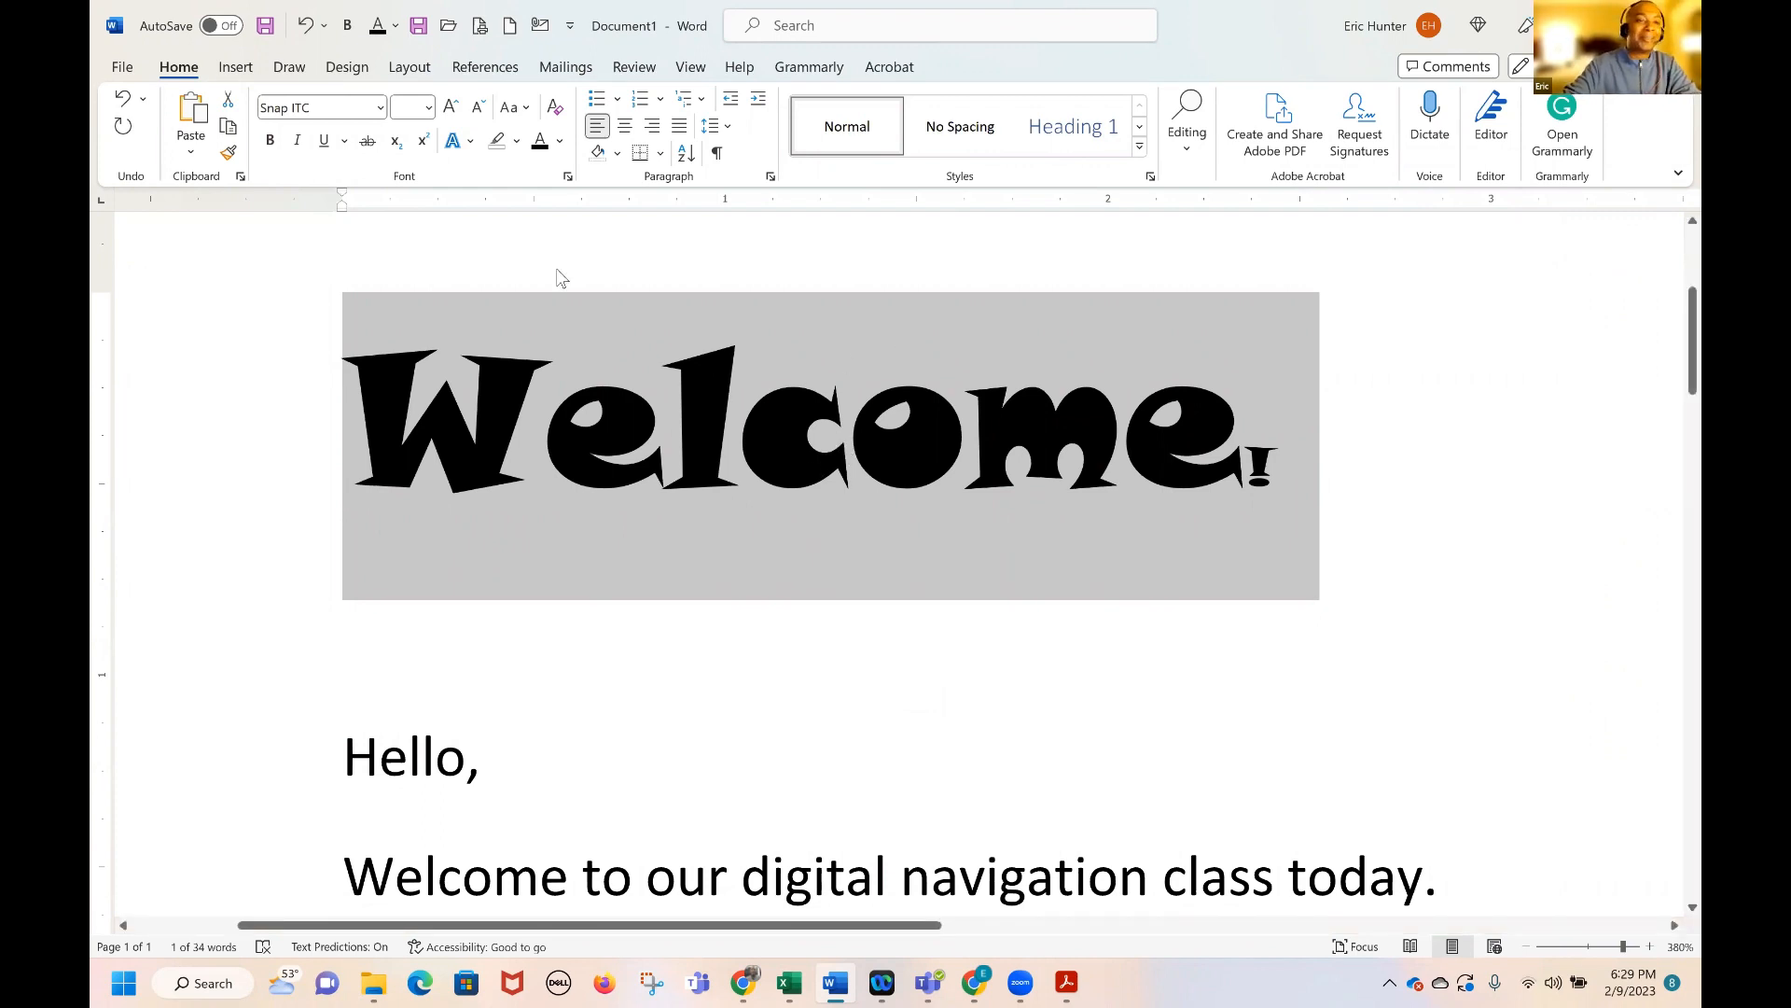
# Shrink the whole heading's font by three increments, enlarge it again to bring Welcome to 28 pt, and clear the selection
pyautogui.click(478, 108)
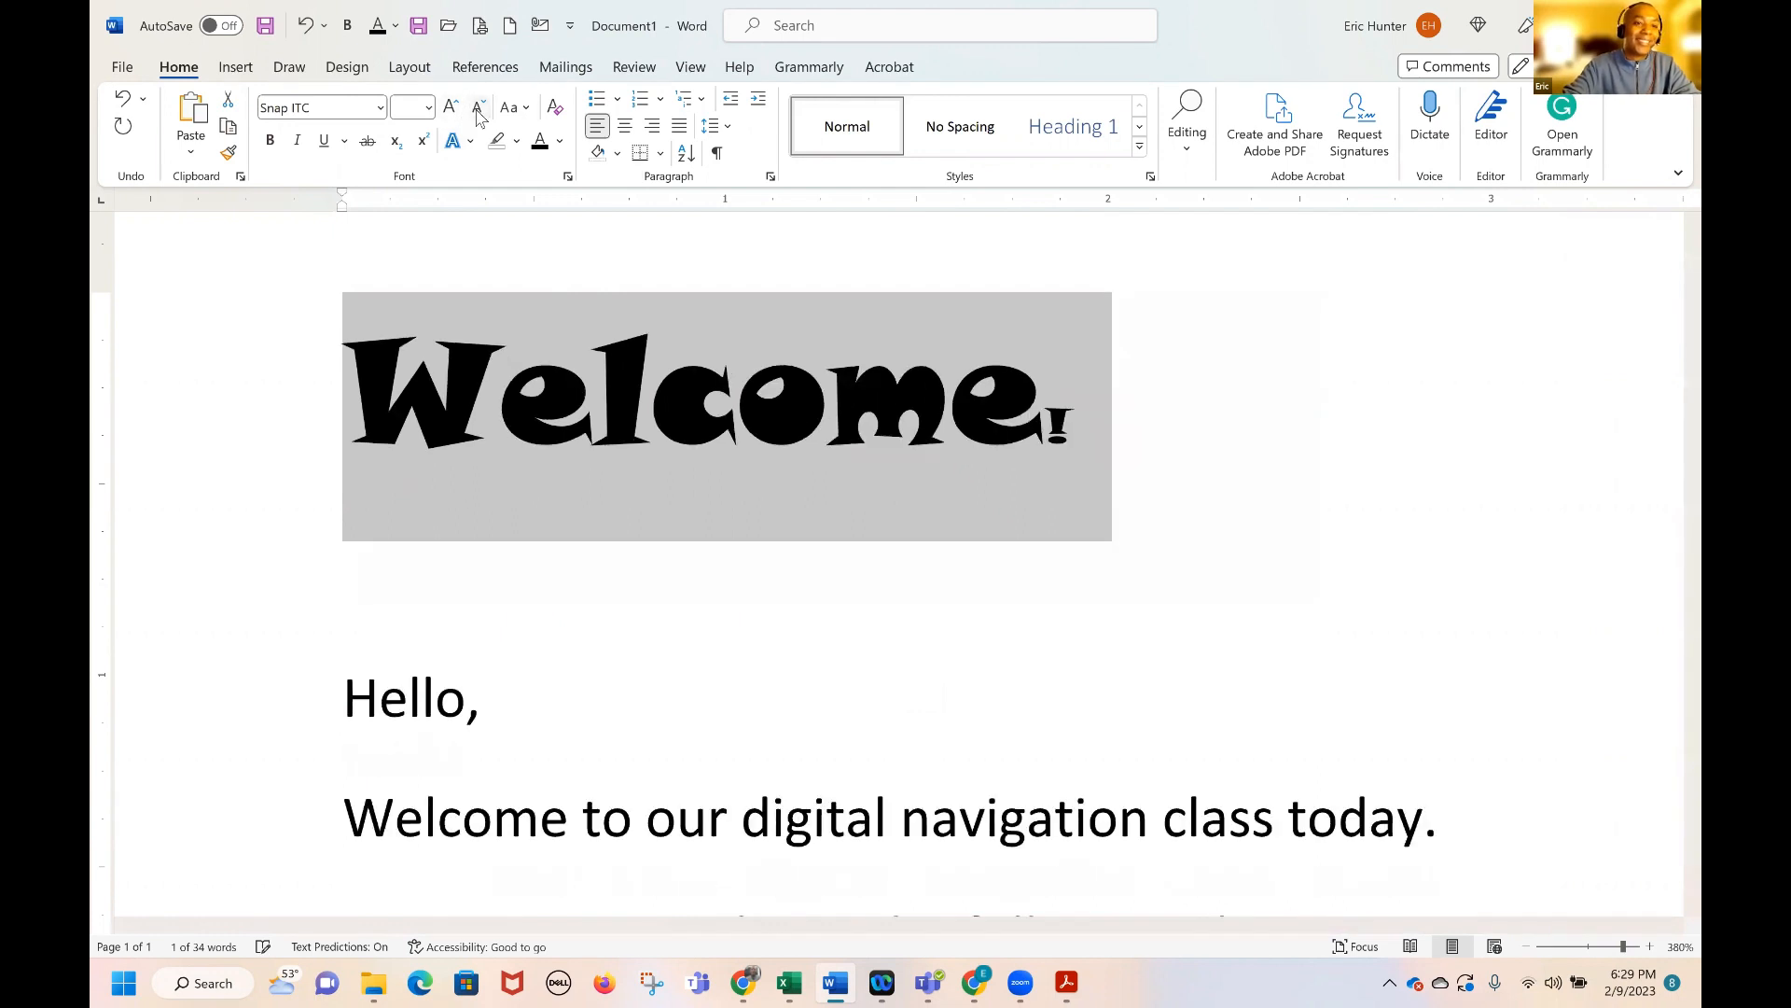
pyautogui.click(478, 108)
pyautogui.click(477, 108)
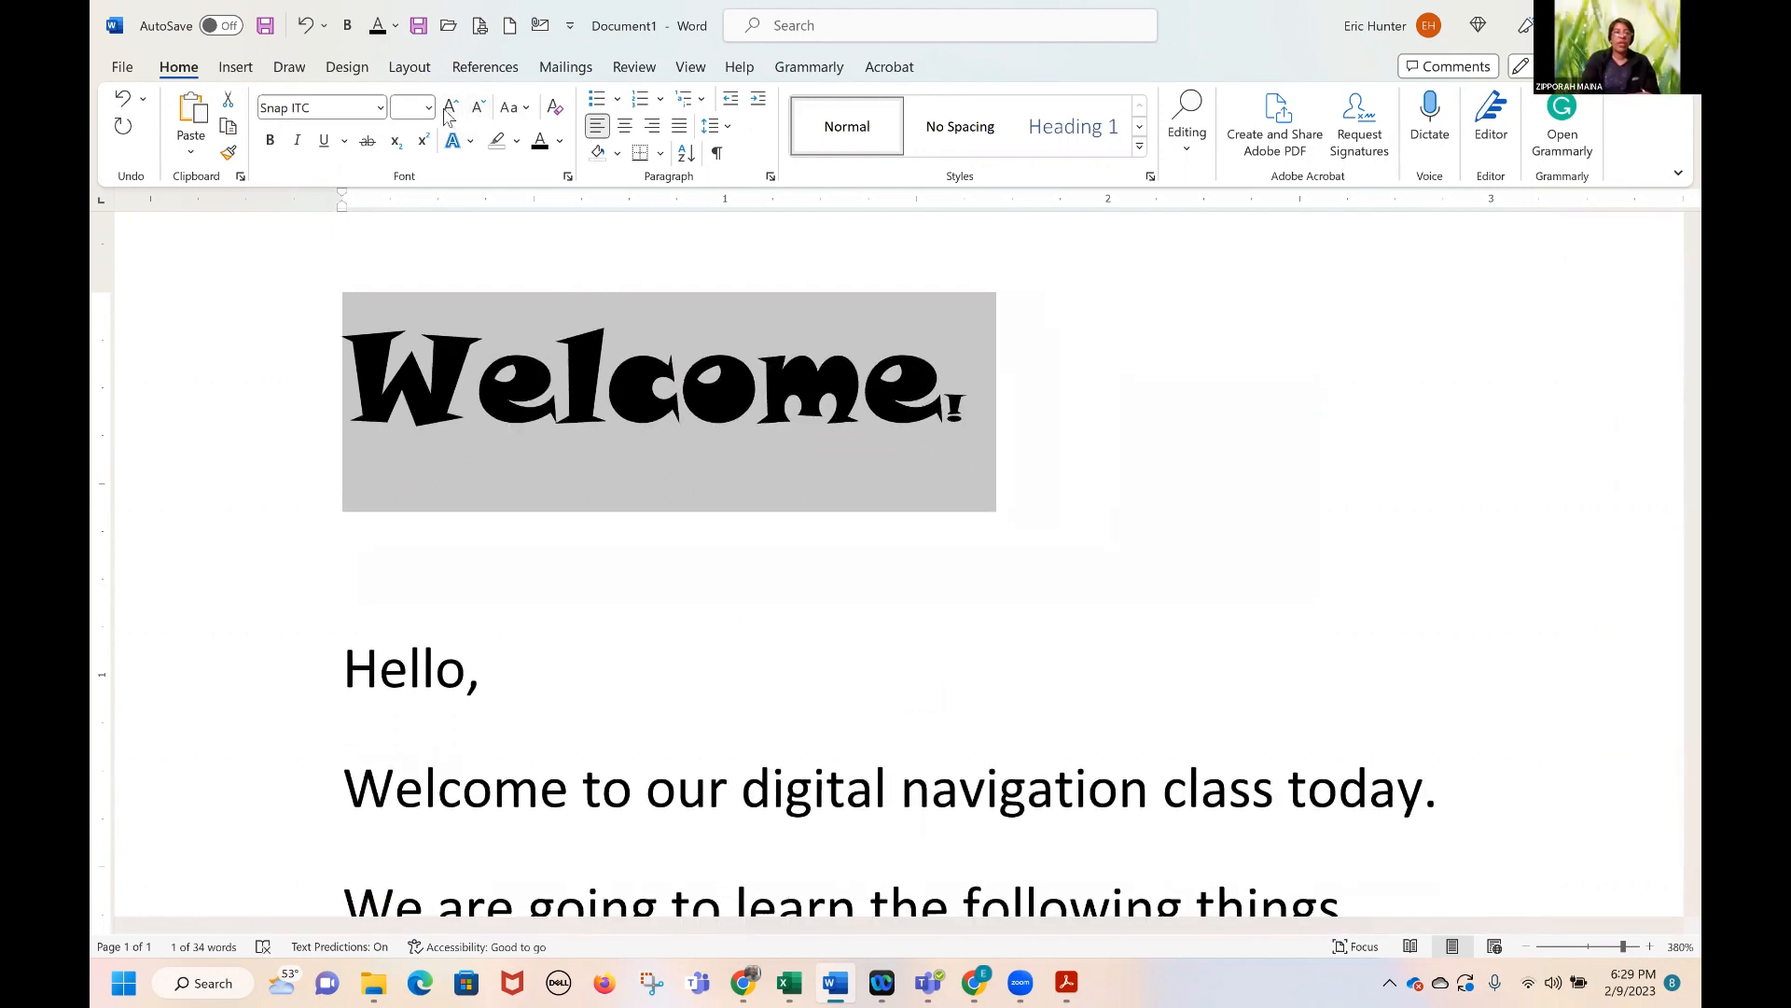
pyautogui.click(448, 110)
pyautogui.click(448, 110)
pyautogui.click(828, 420)
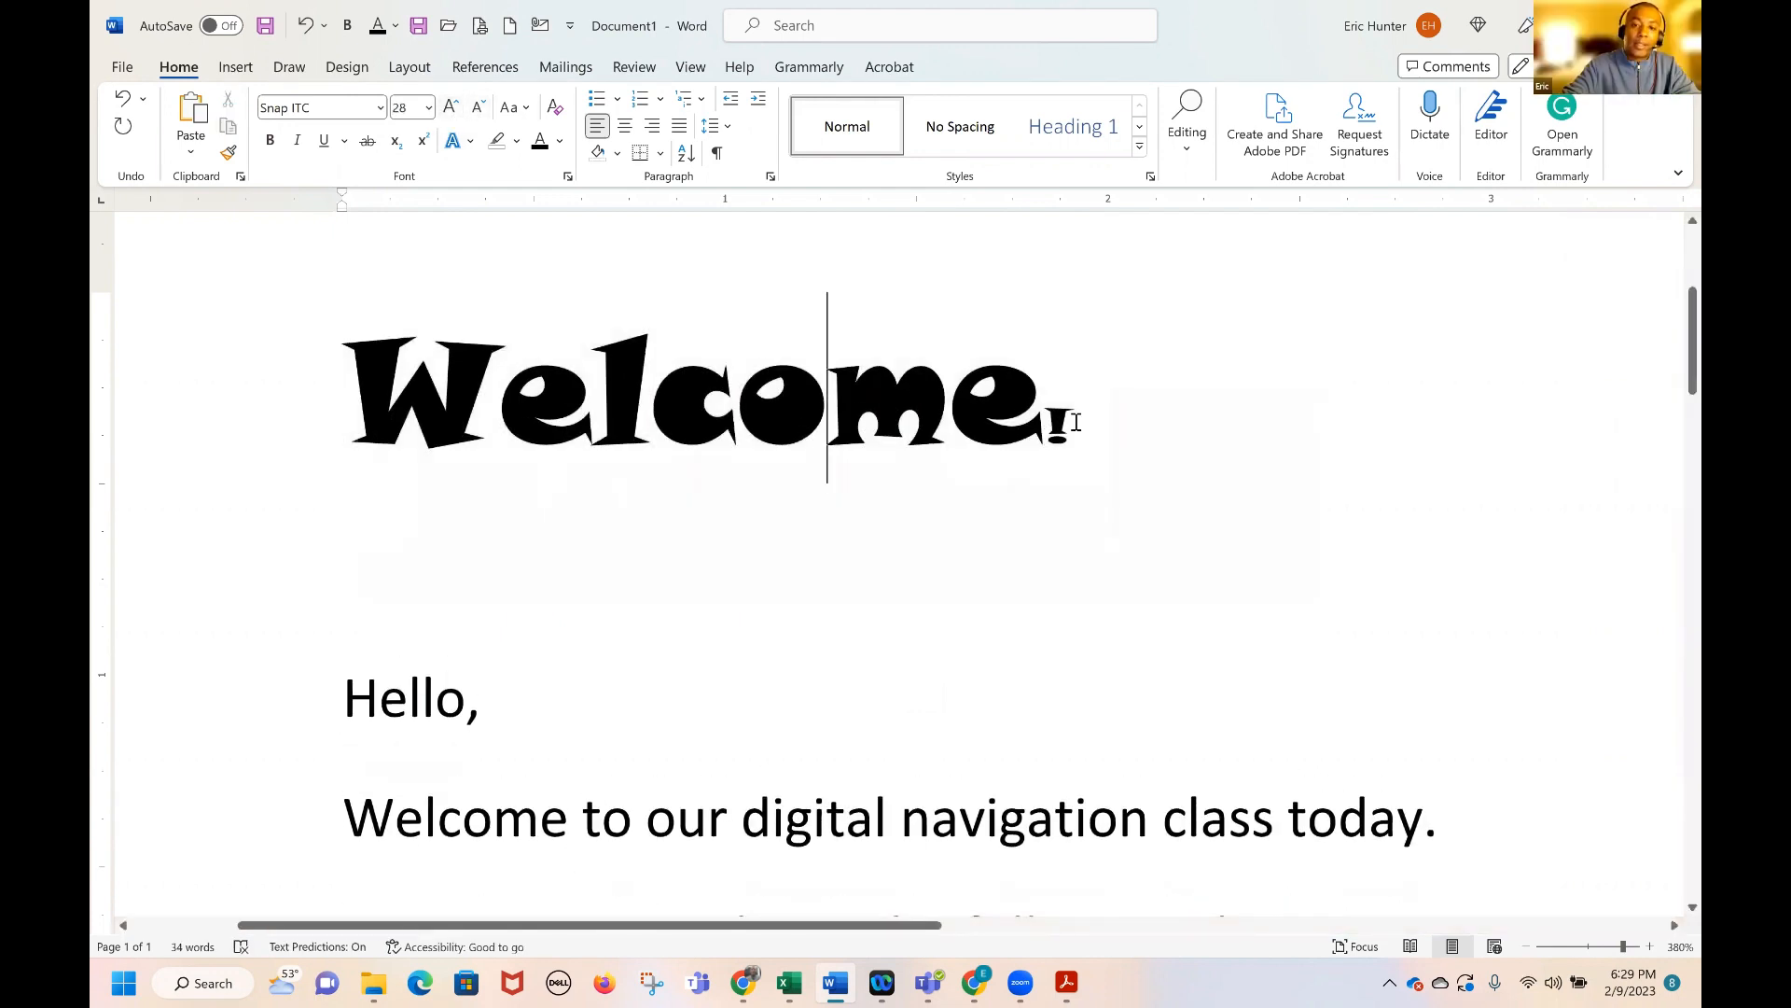
pyautogui.tripleClick(593, 398)
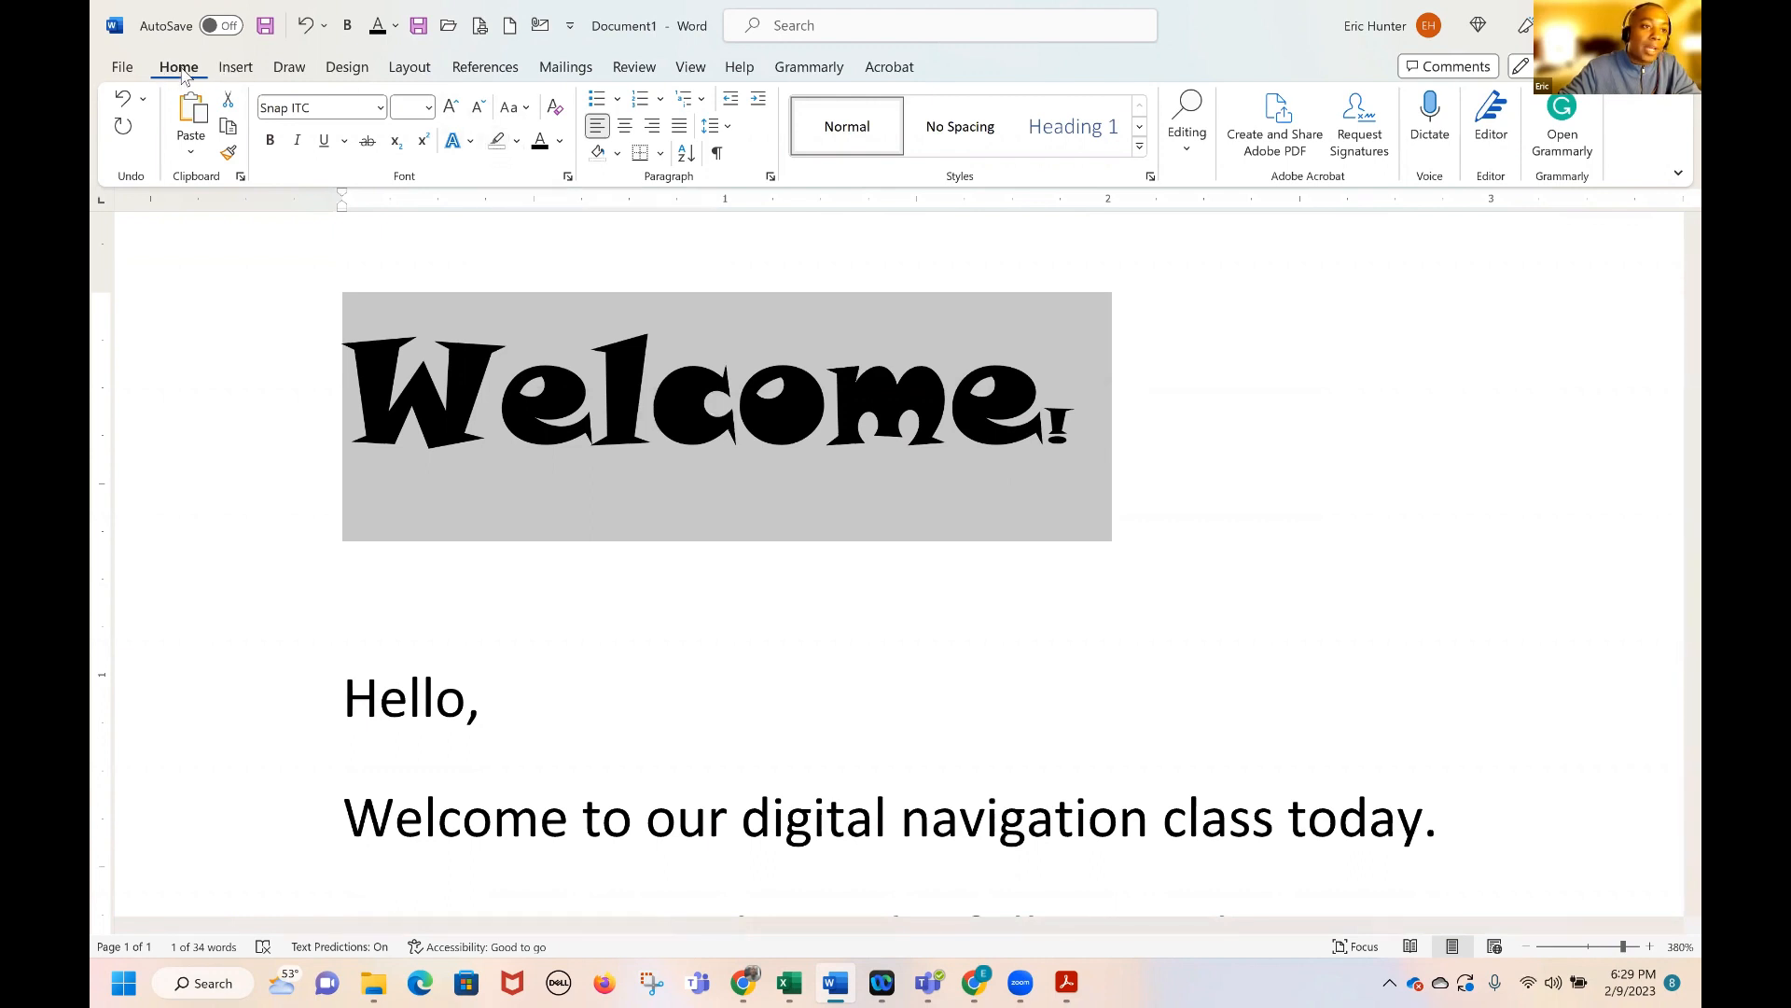
pyautogui.click(478, 71)
pyautogui.click(179, 67)
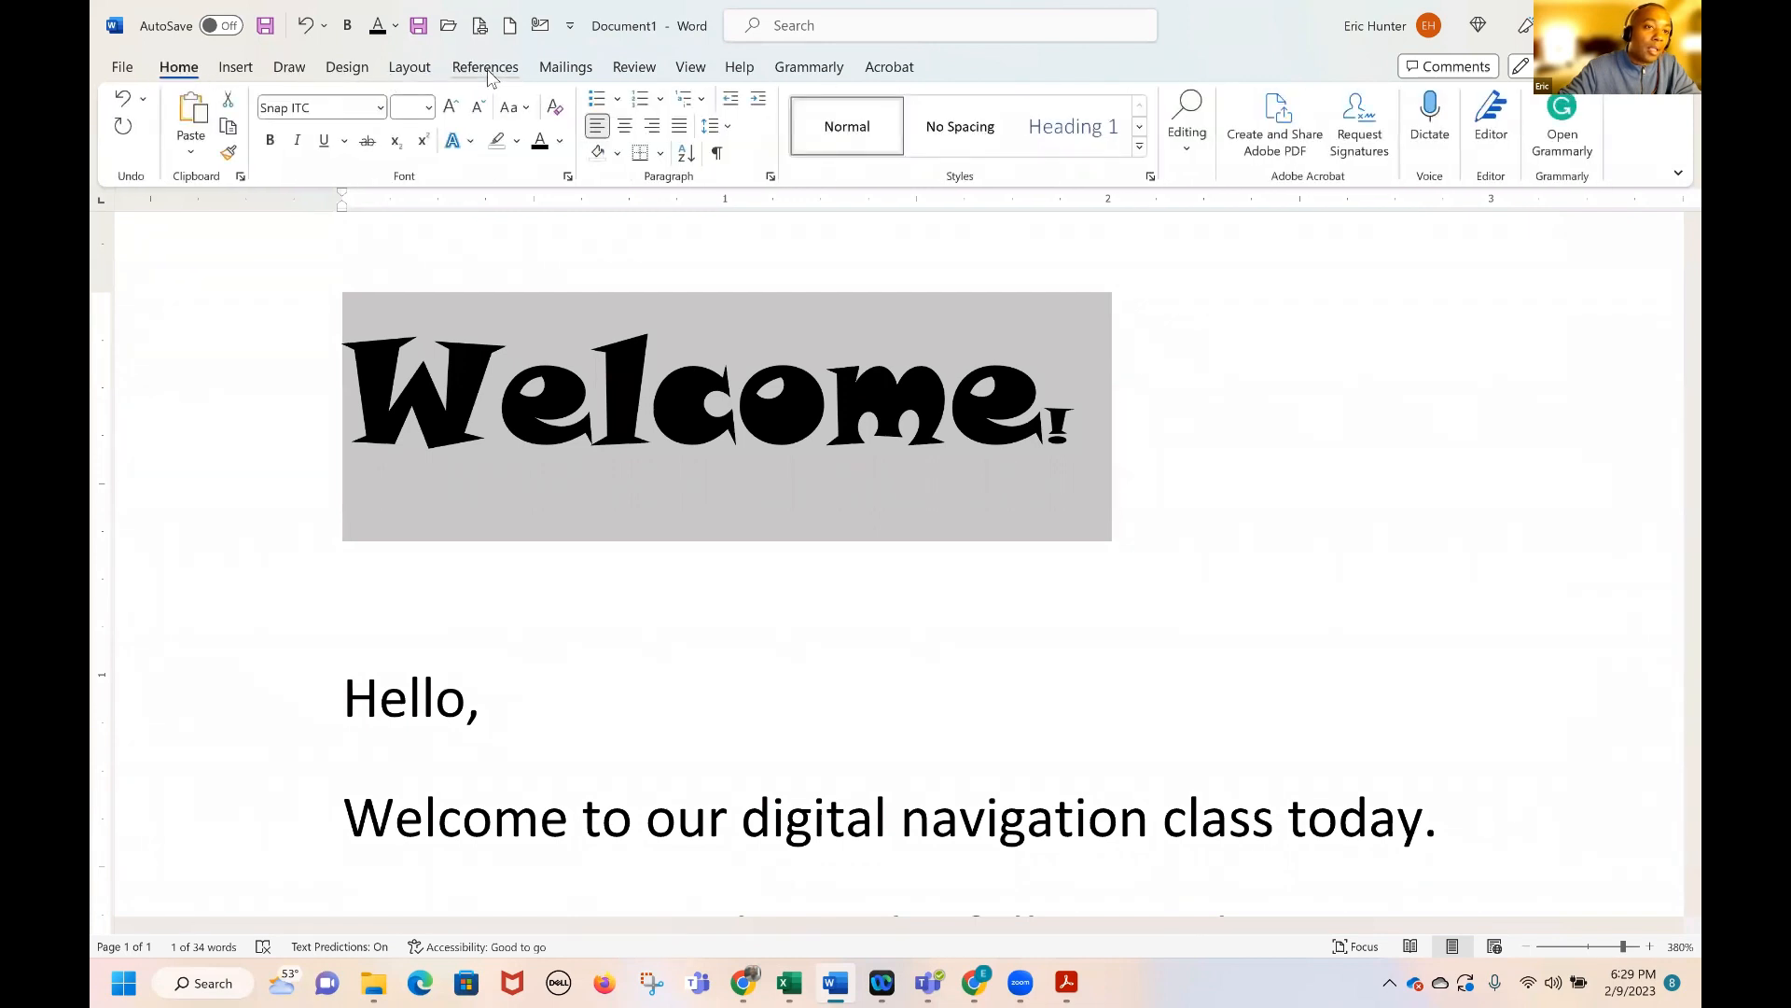
pyautogui.click(485, 69)
pyautogui.click(972, 446)
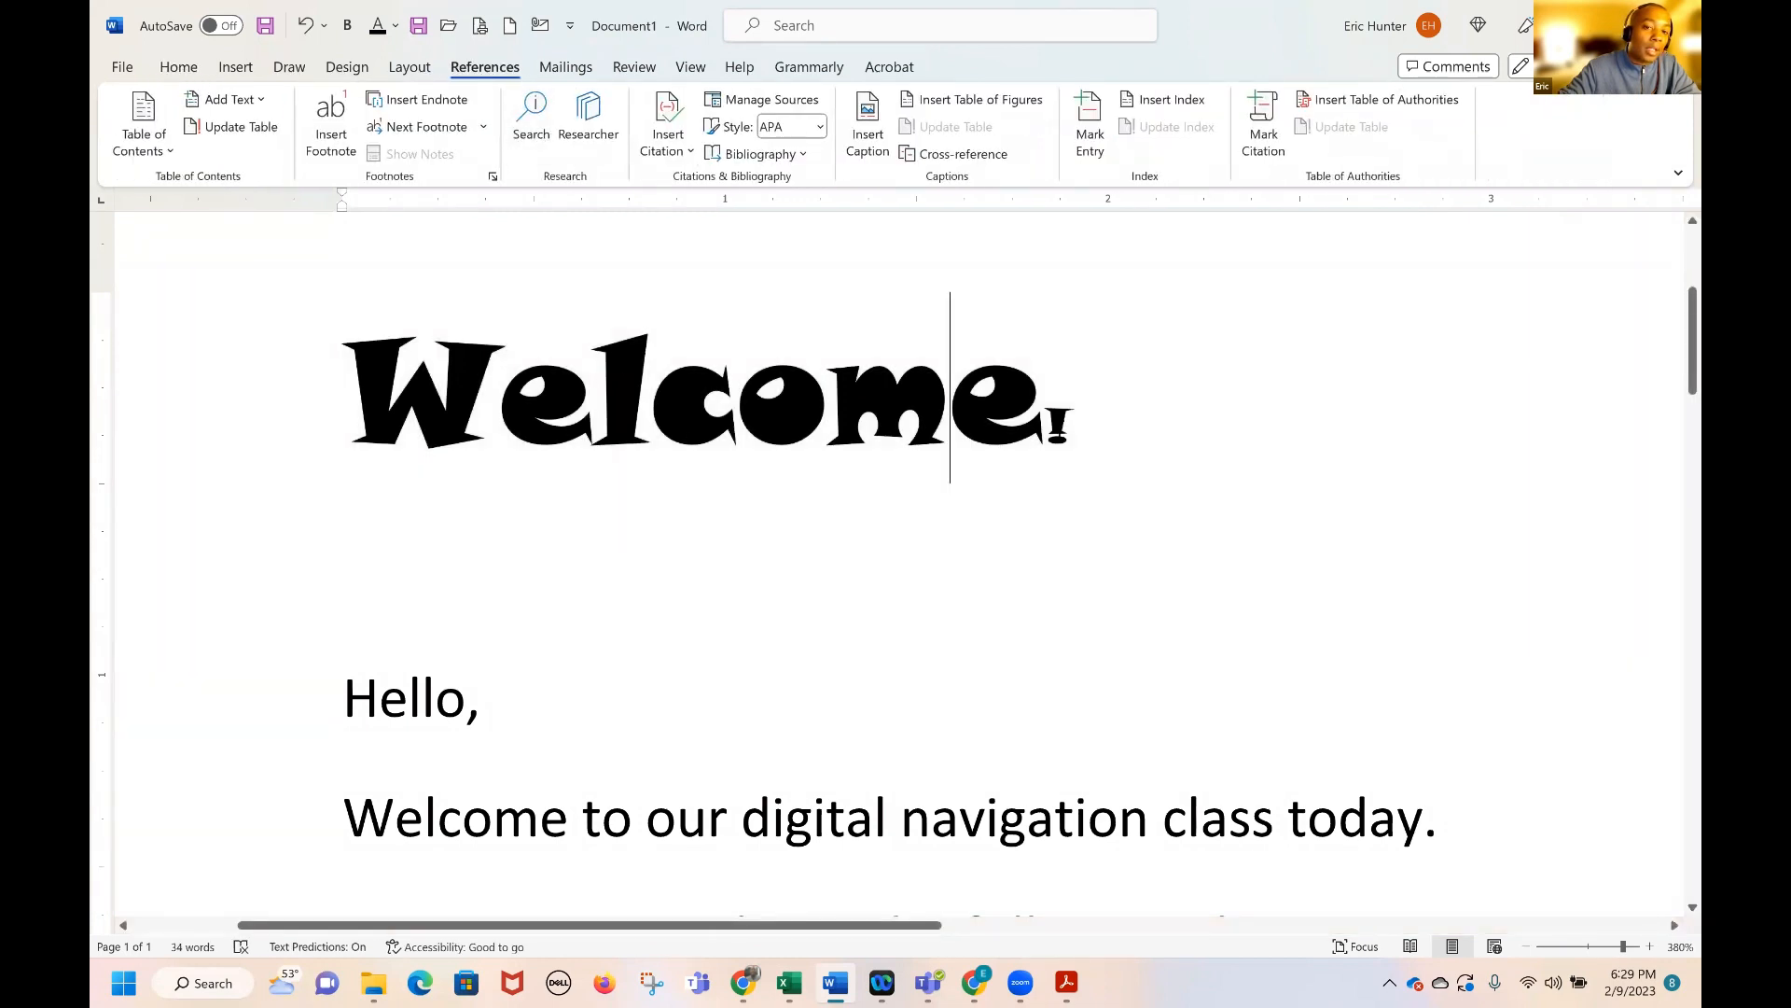
# Select the whole heading with its exclamation mark, highlight it in dark red, and clear the selection
pyautogui.moveTo(1076, 425); pyautogui.dragTo(572, 379)
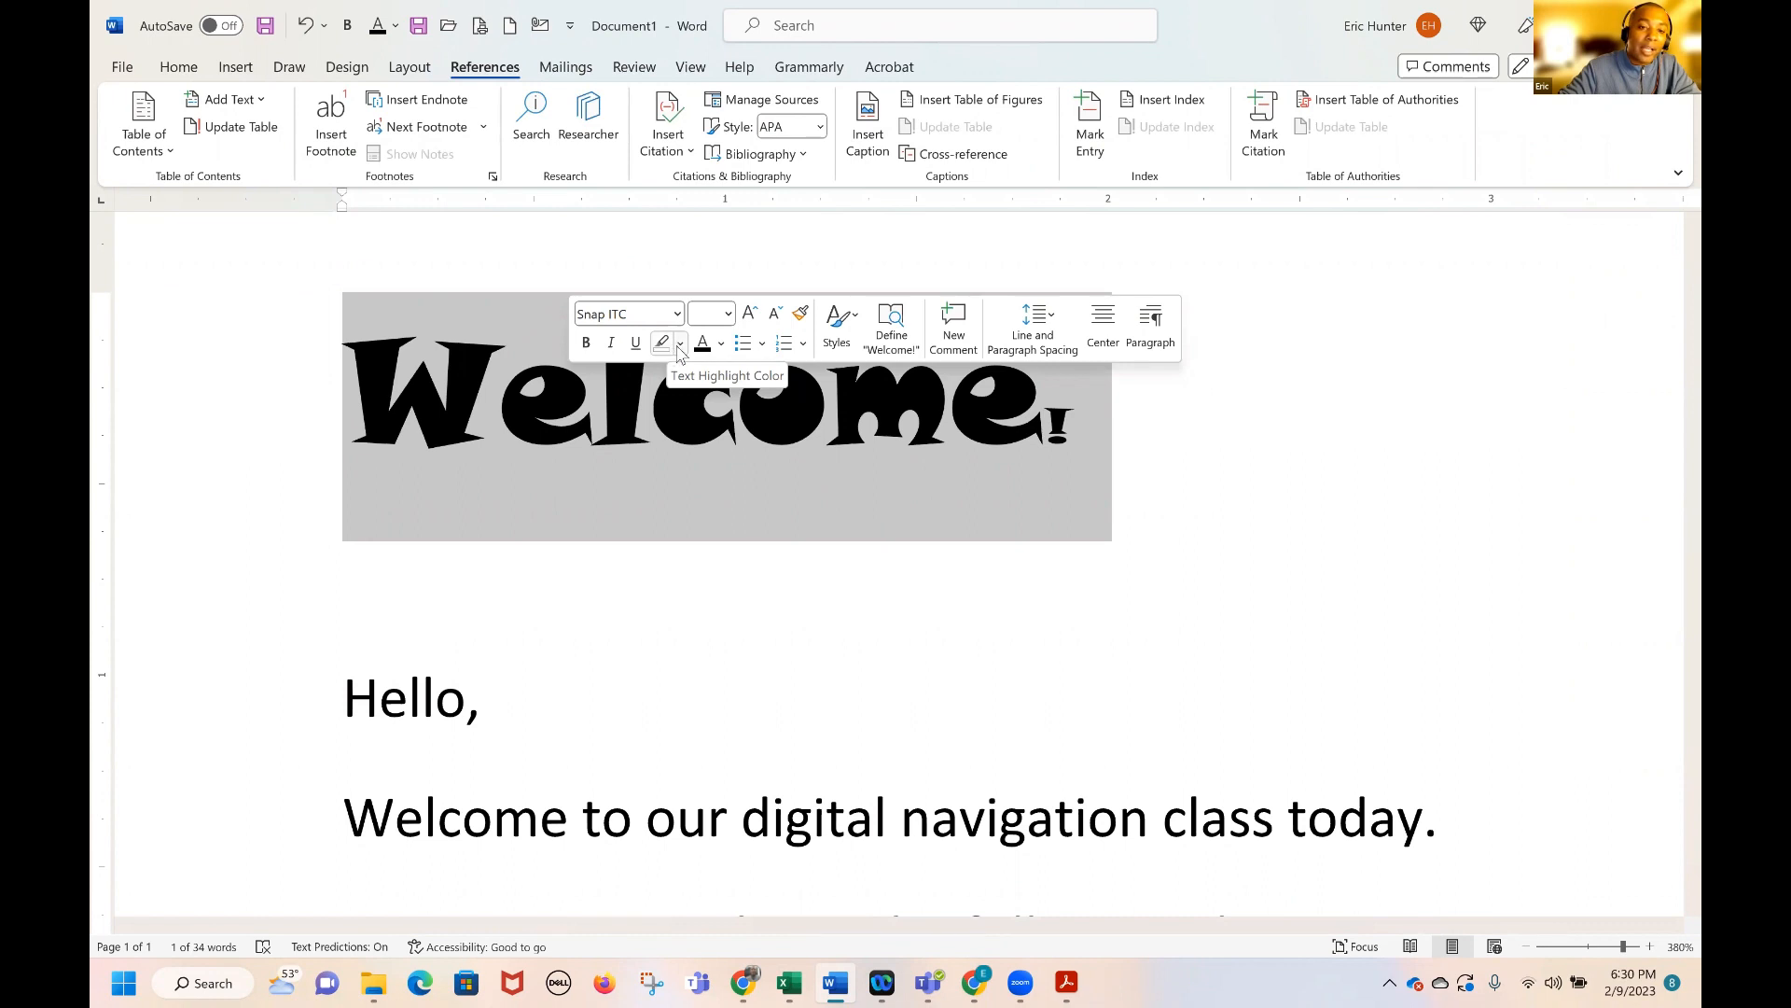
pyautogui.click(679, 345)
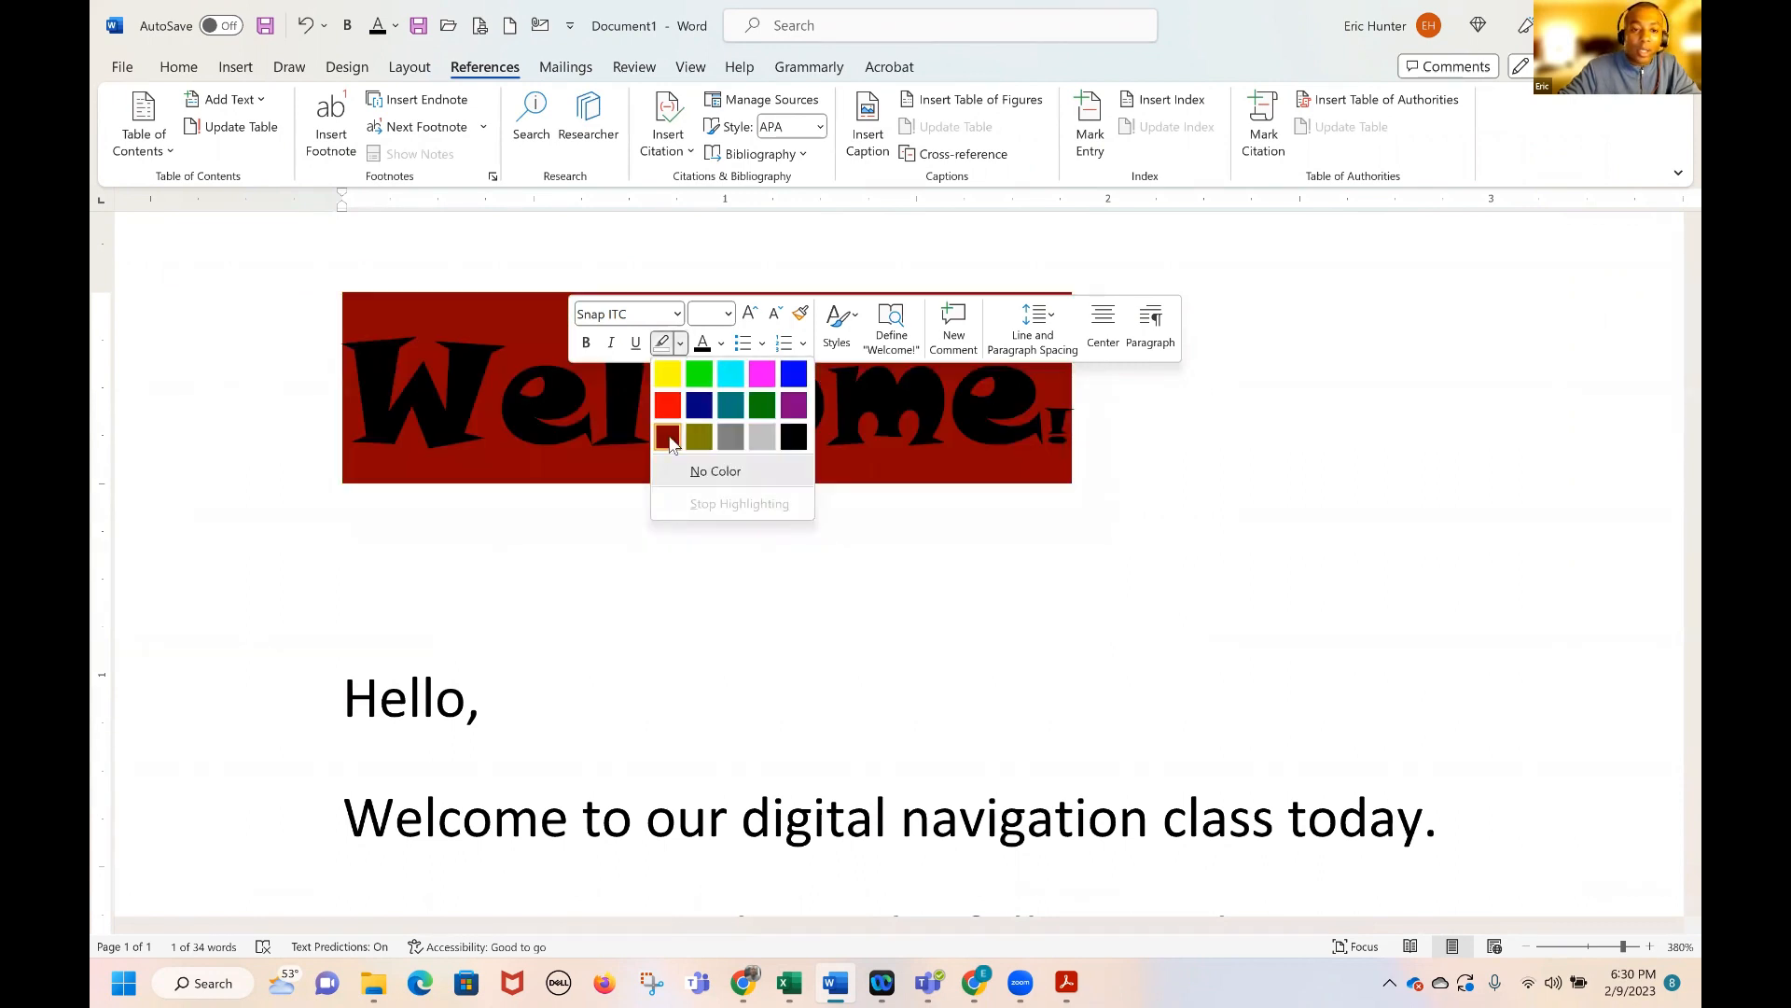
pyautogui.click(680, 554)
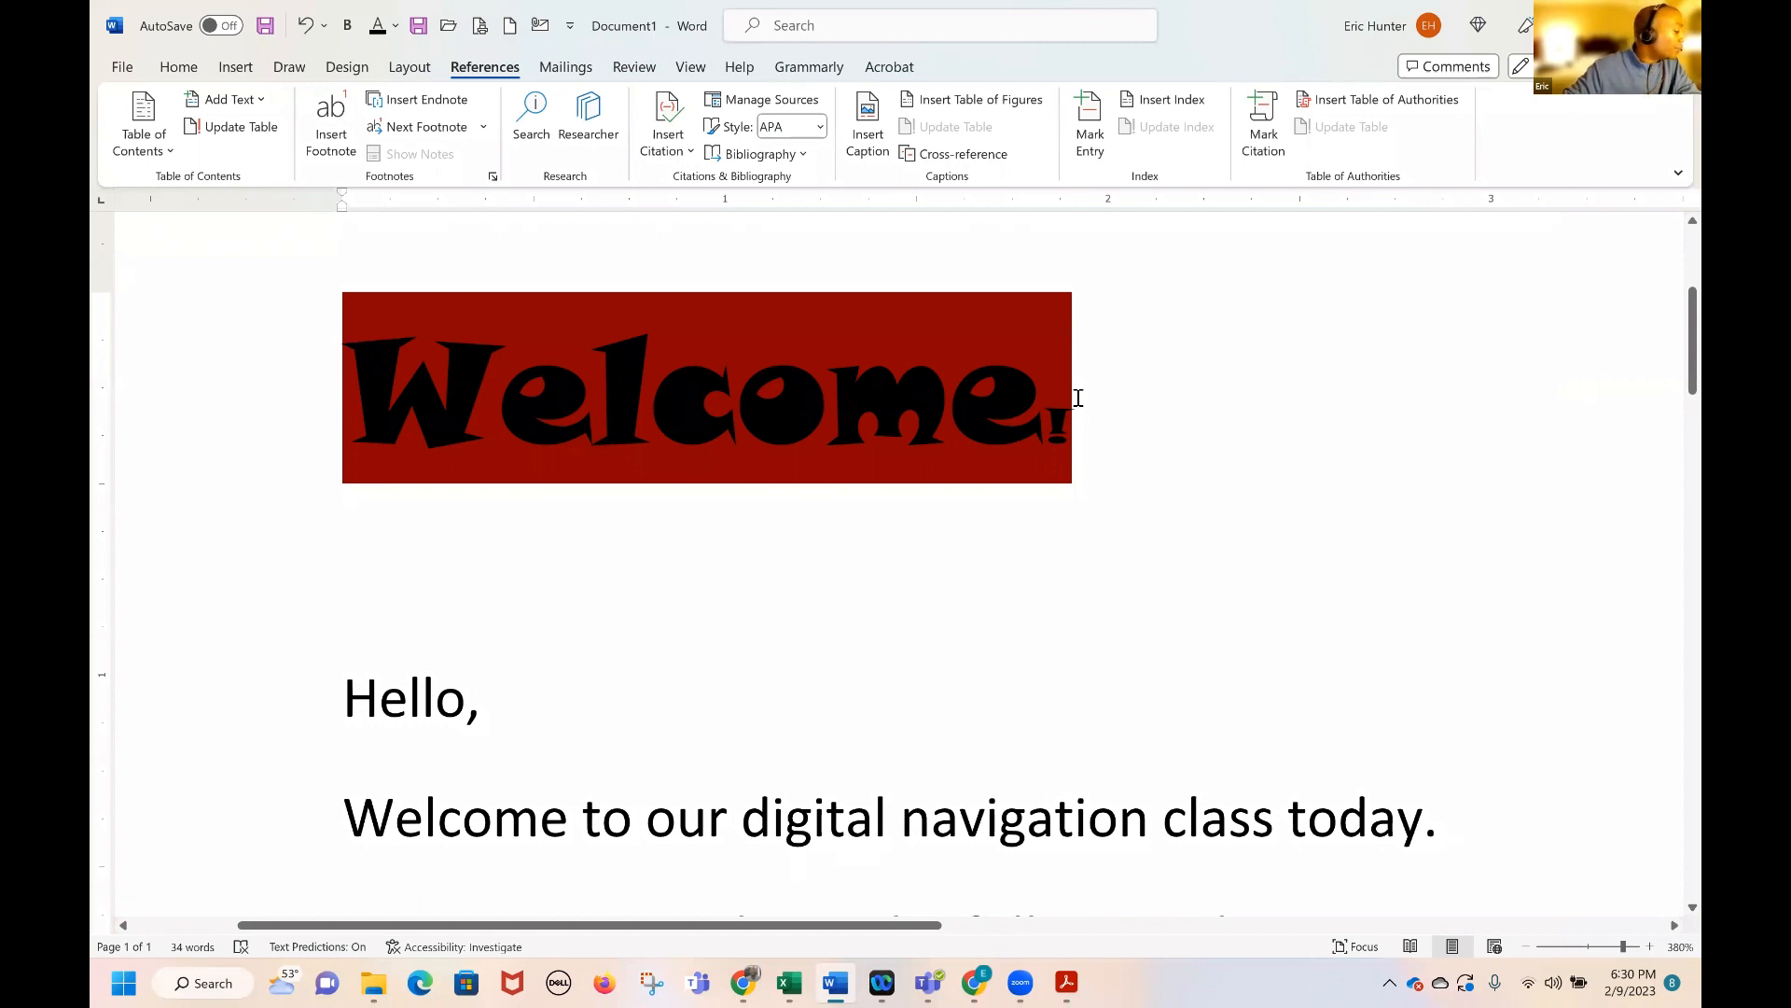
# Select the whole highlighted heading and change its font to Times New Roman
pyautogui.tripleClick(742, 364)
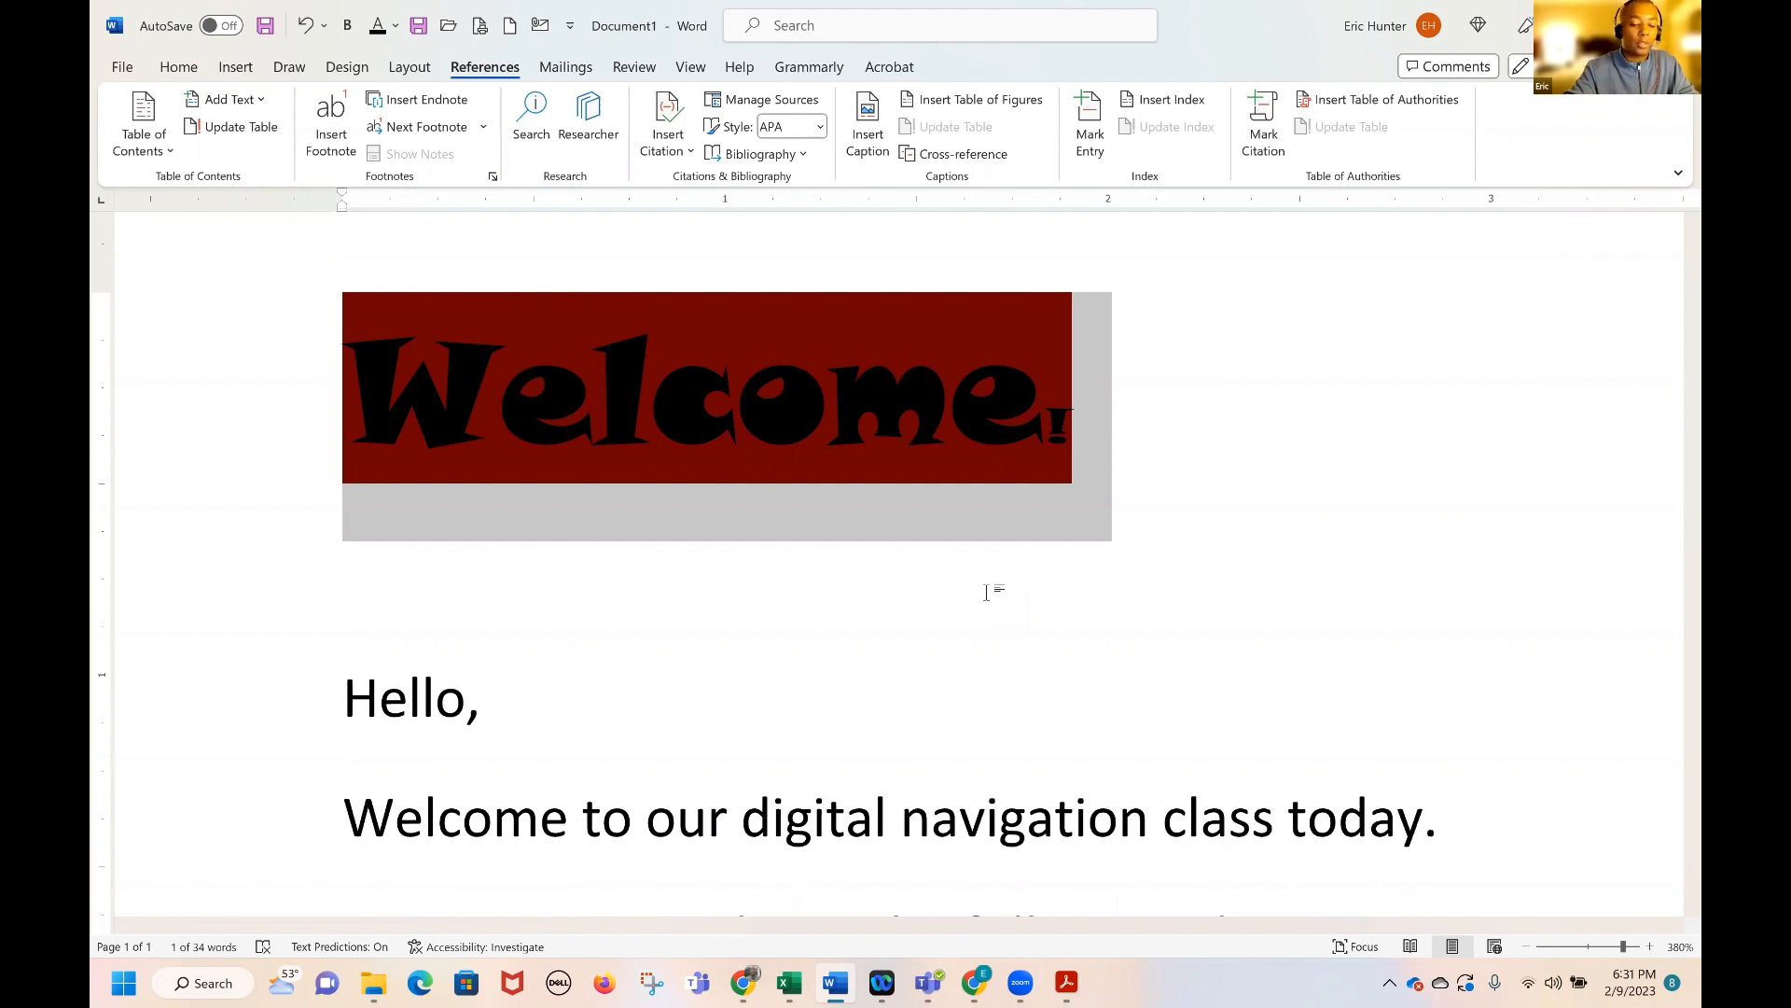
pyautogui.hotkey('ctrl', 'b')
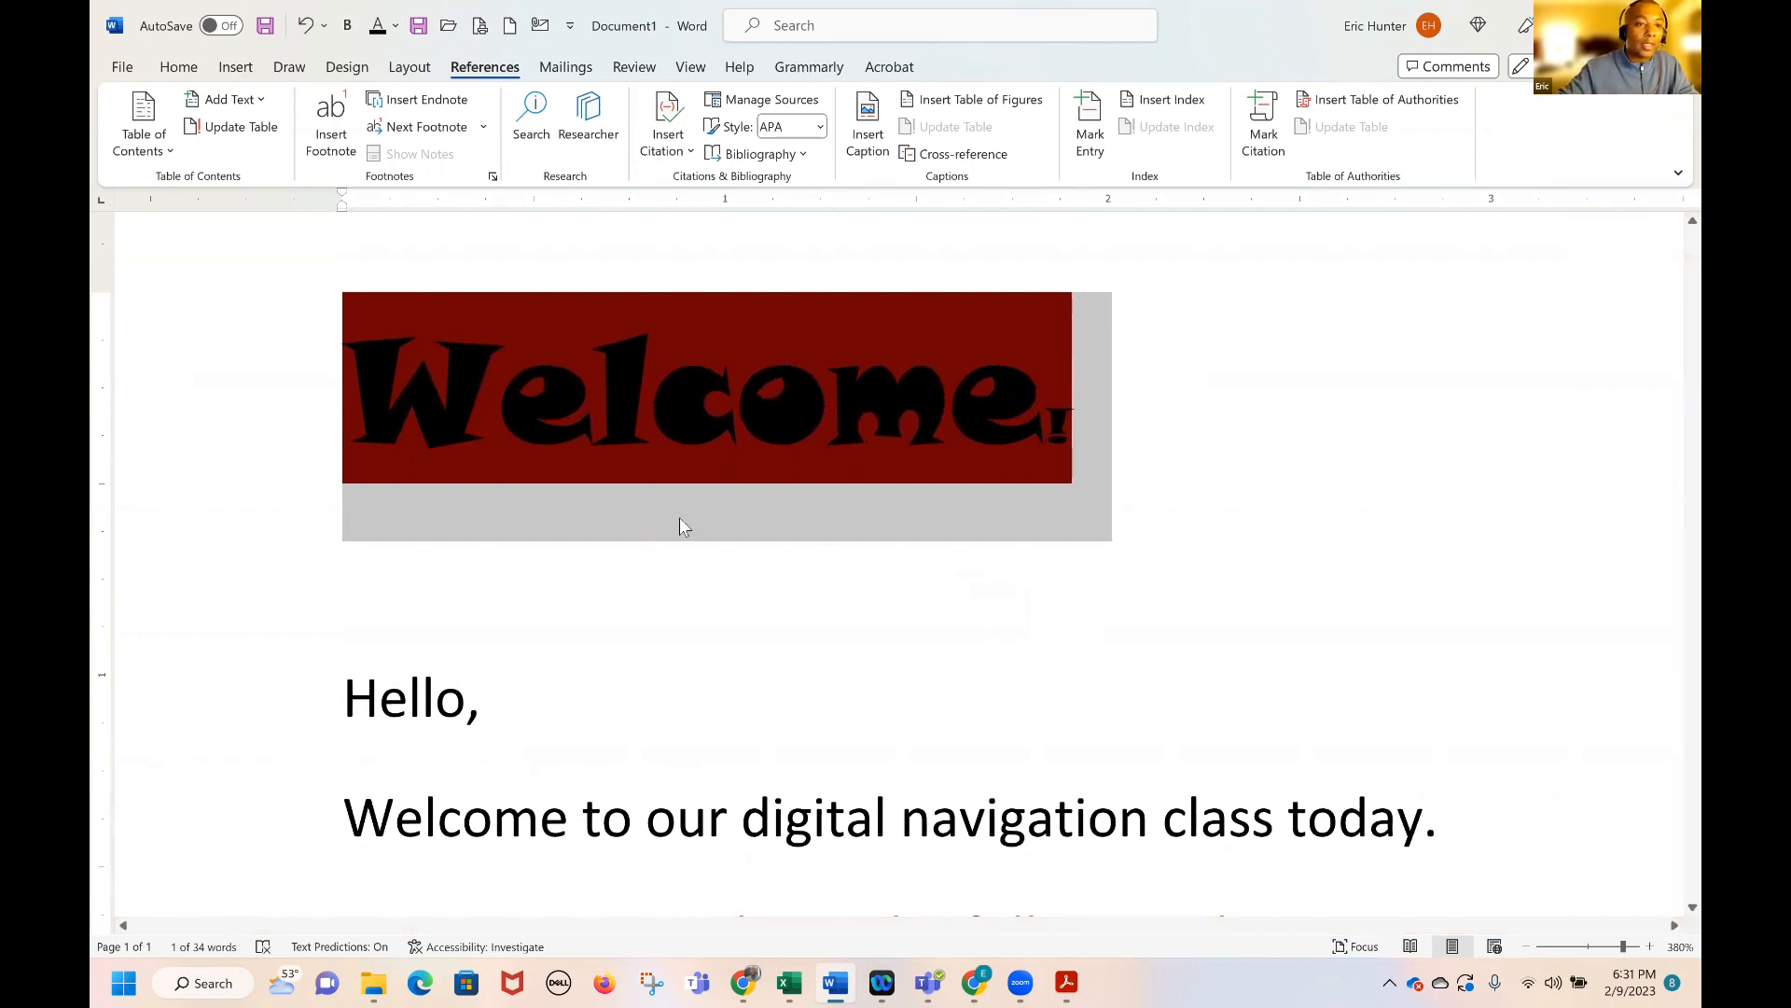
pyautogui.click(182, 68)
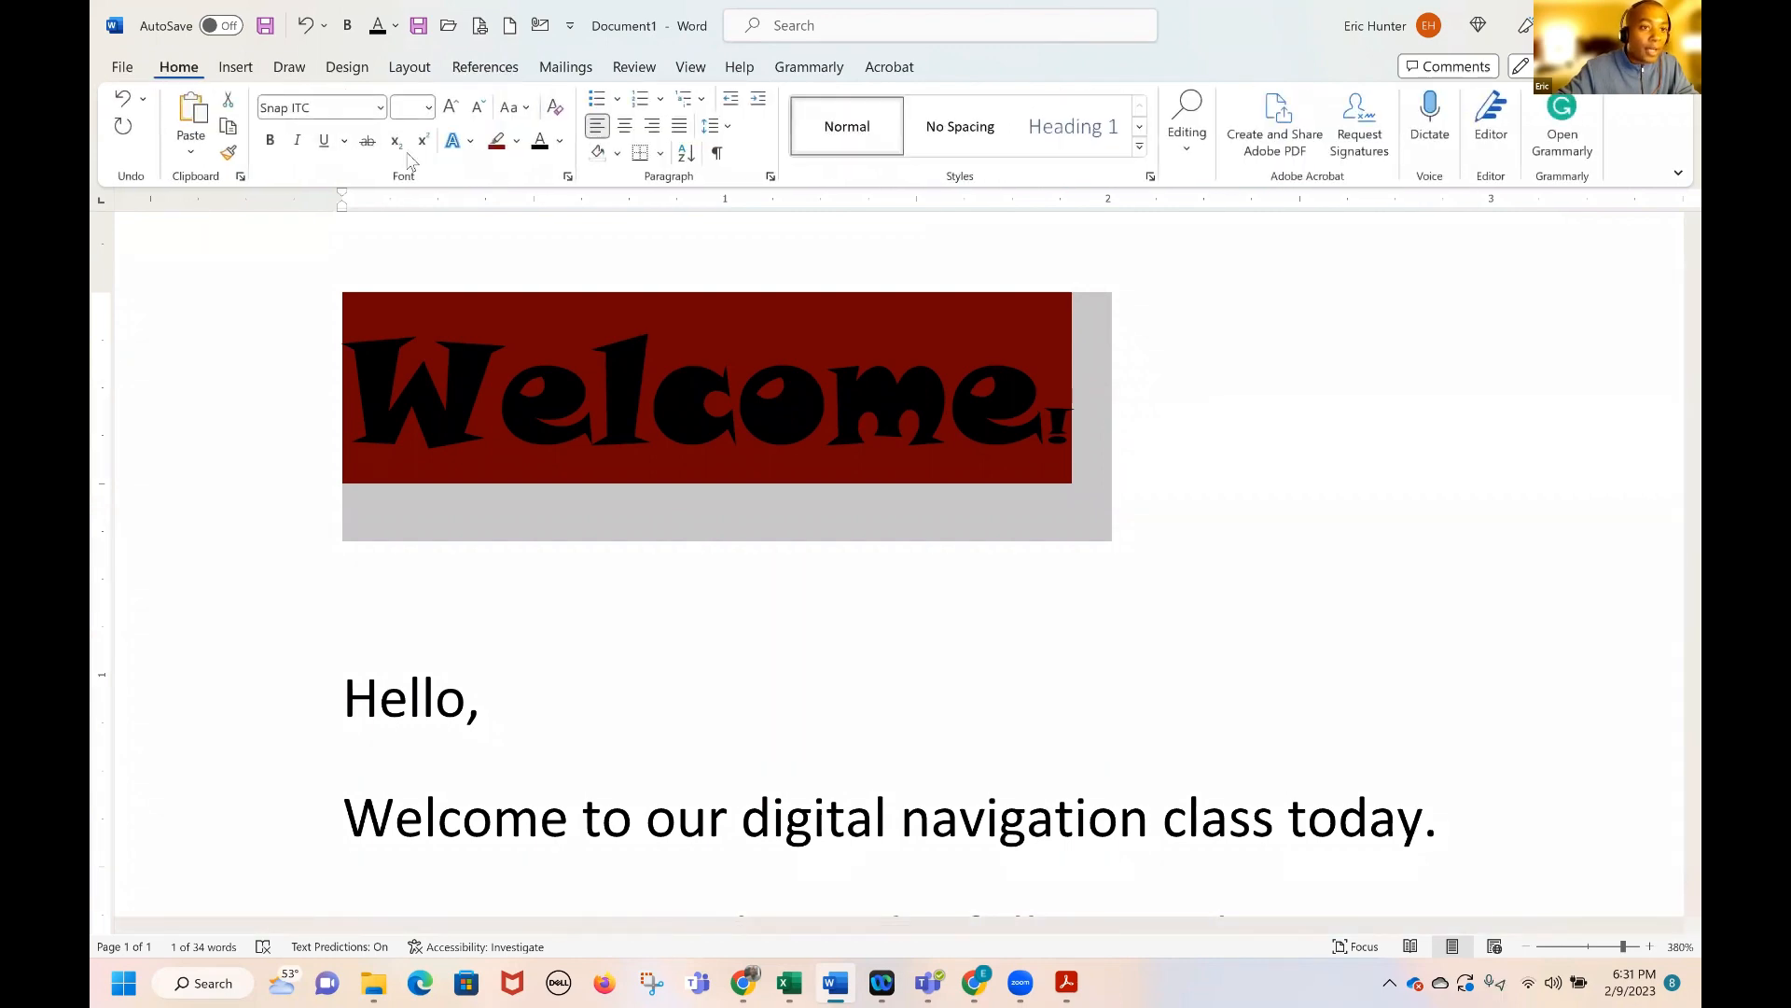
pyautogui.click(379, 108)
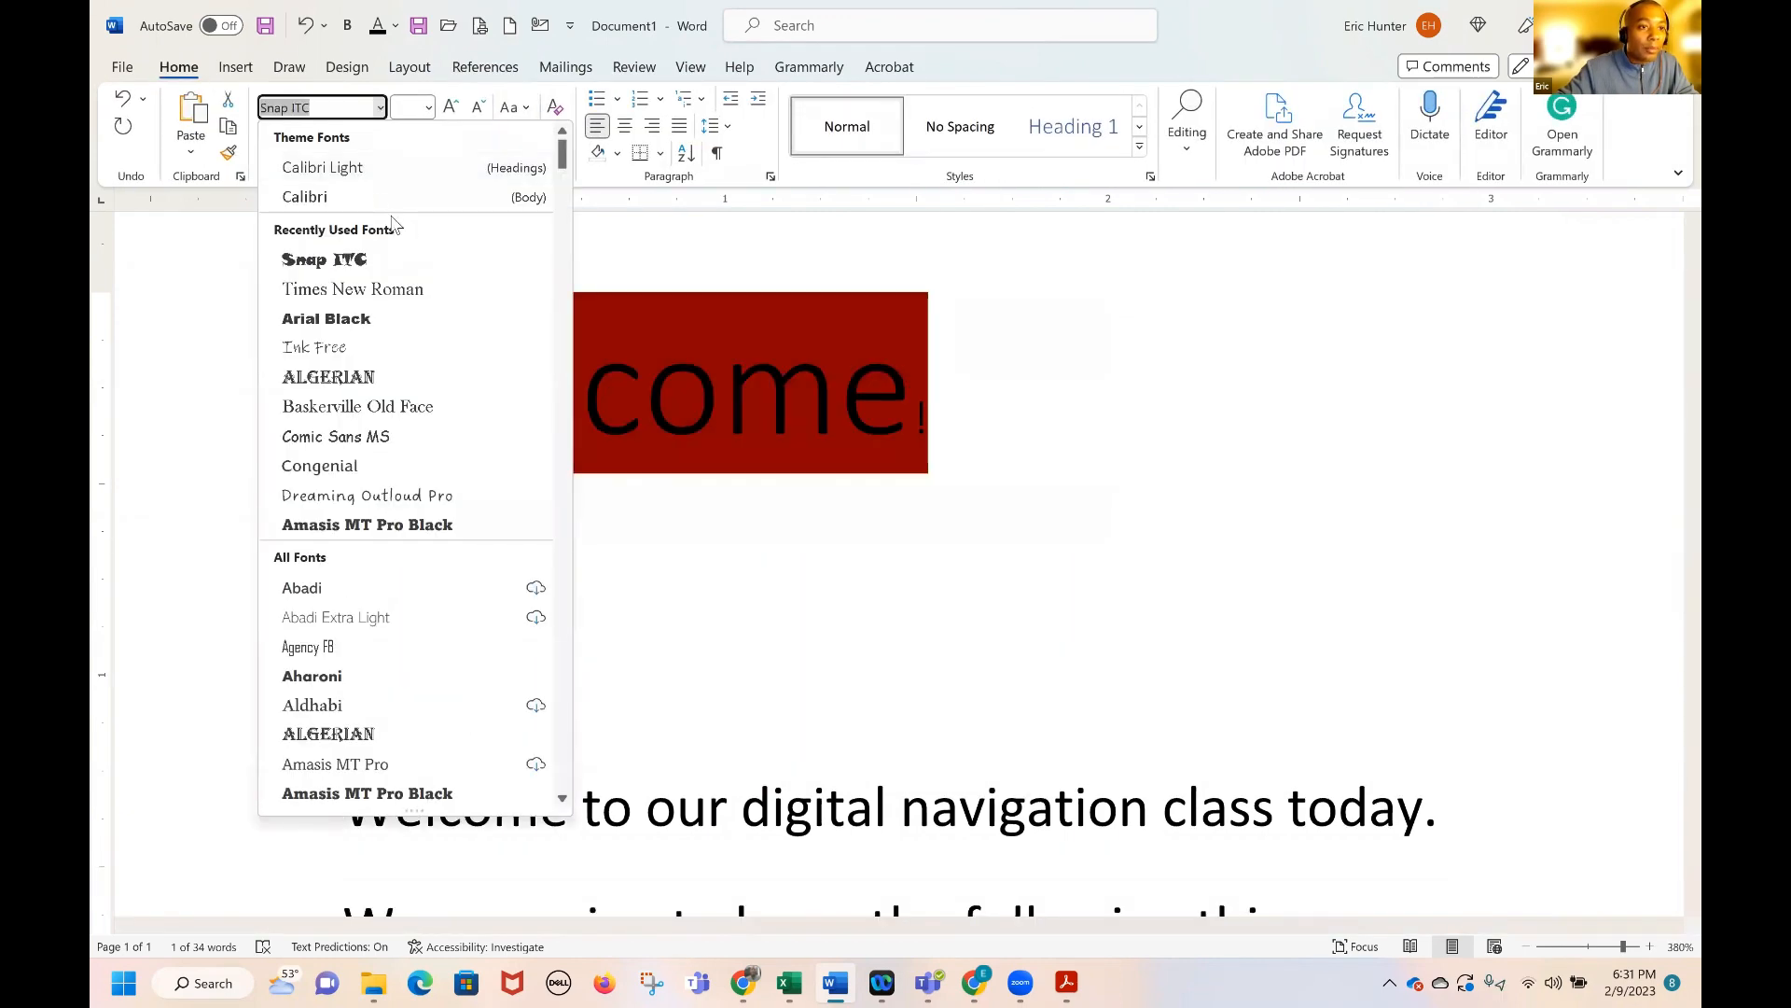
pyautogui.click(359, 288)
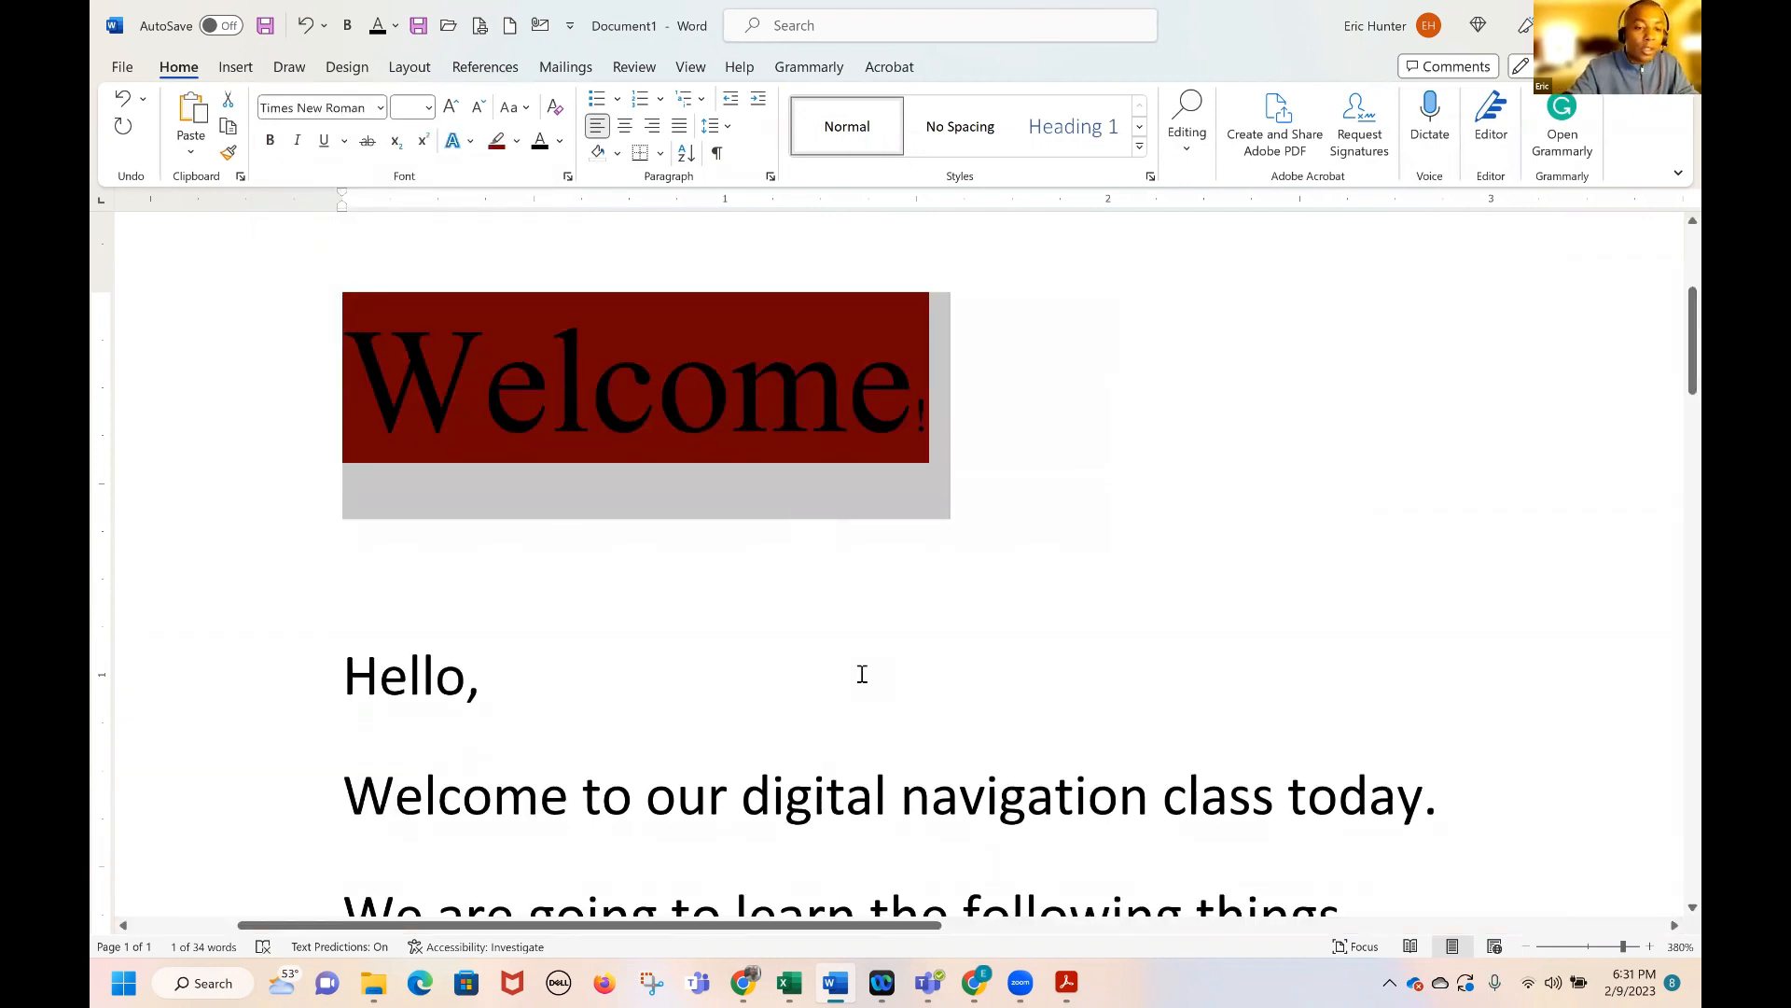
# Apply bold to the selected heading and remove it again, twice in a row
pyautogui.hotkey('ctrl', 'b')
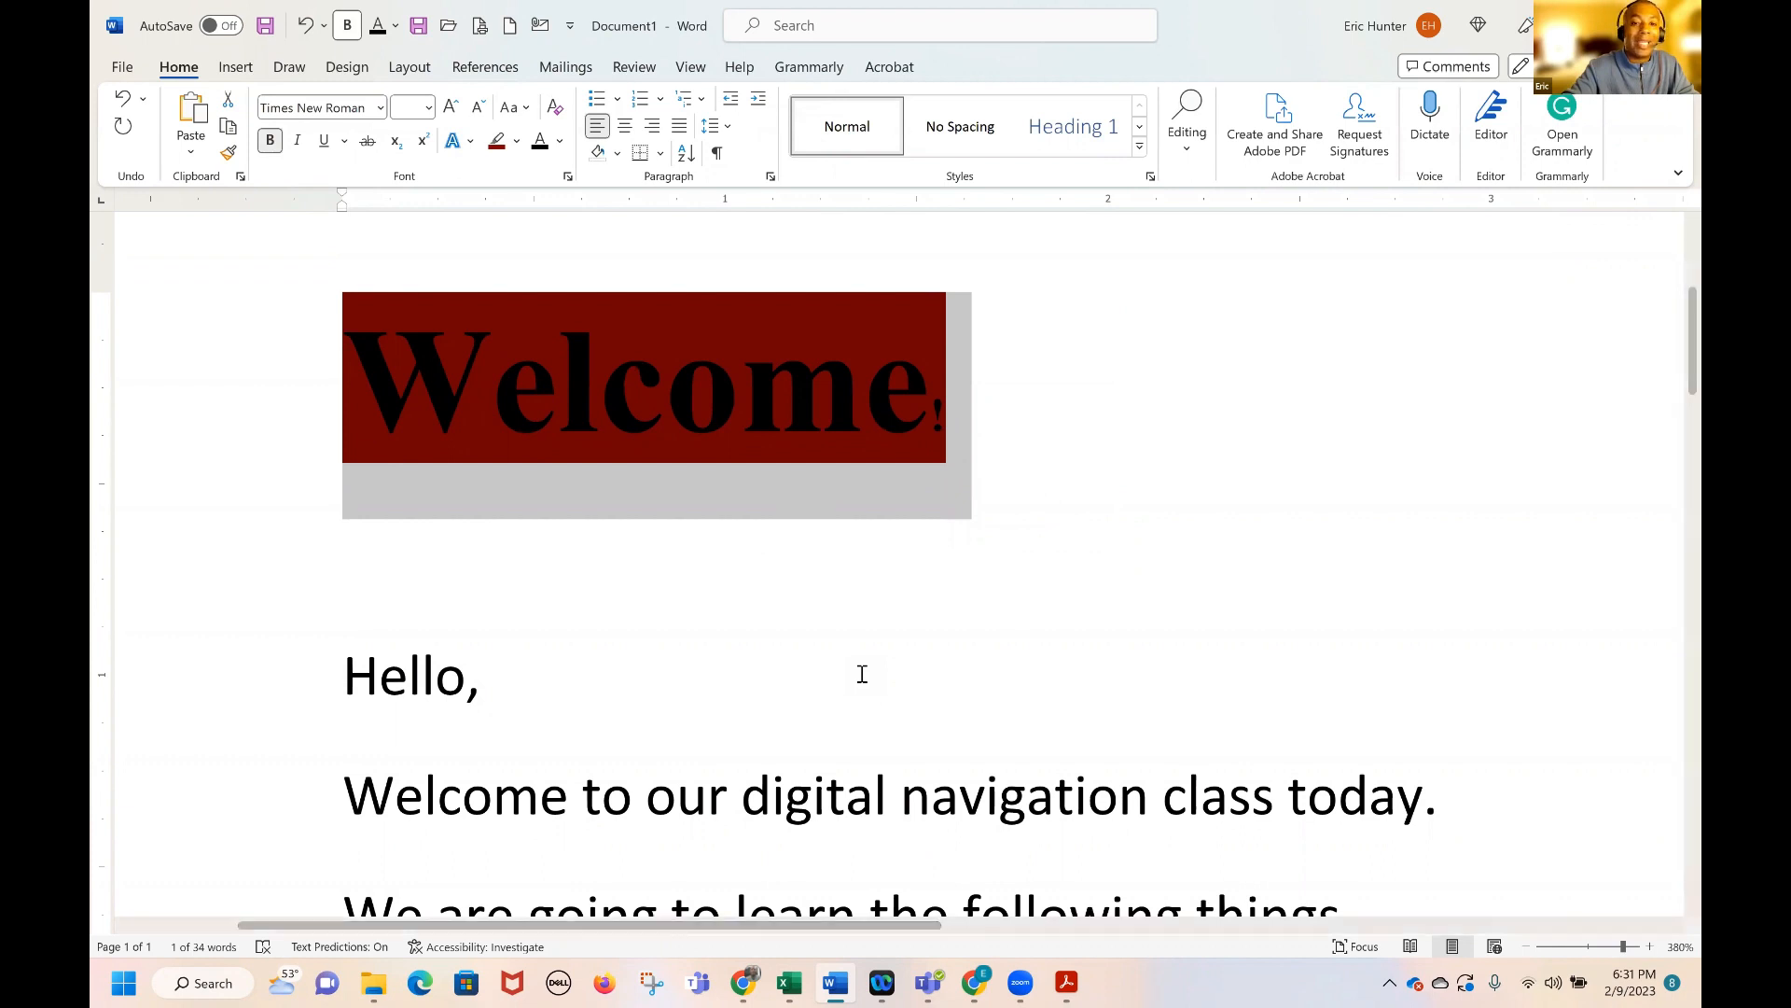
pyautogui.hotkey('ctrl', 'b')
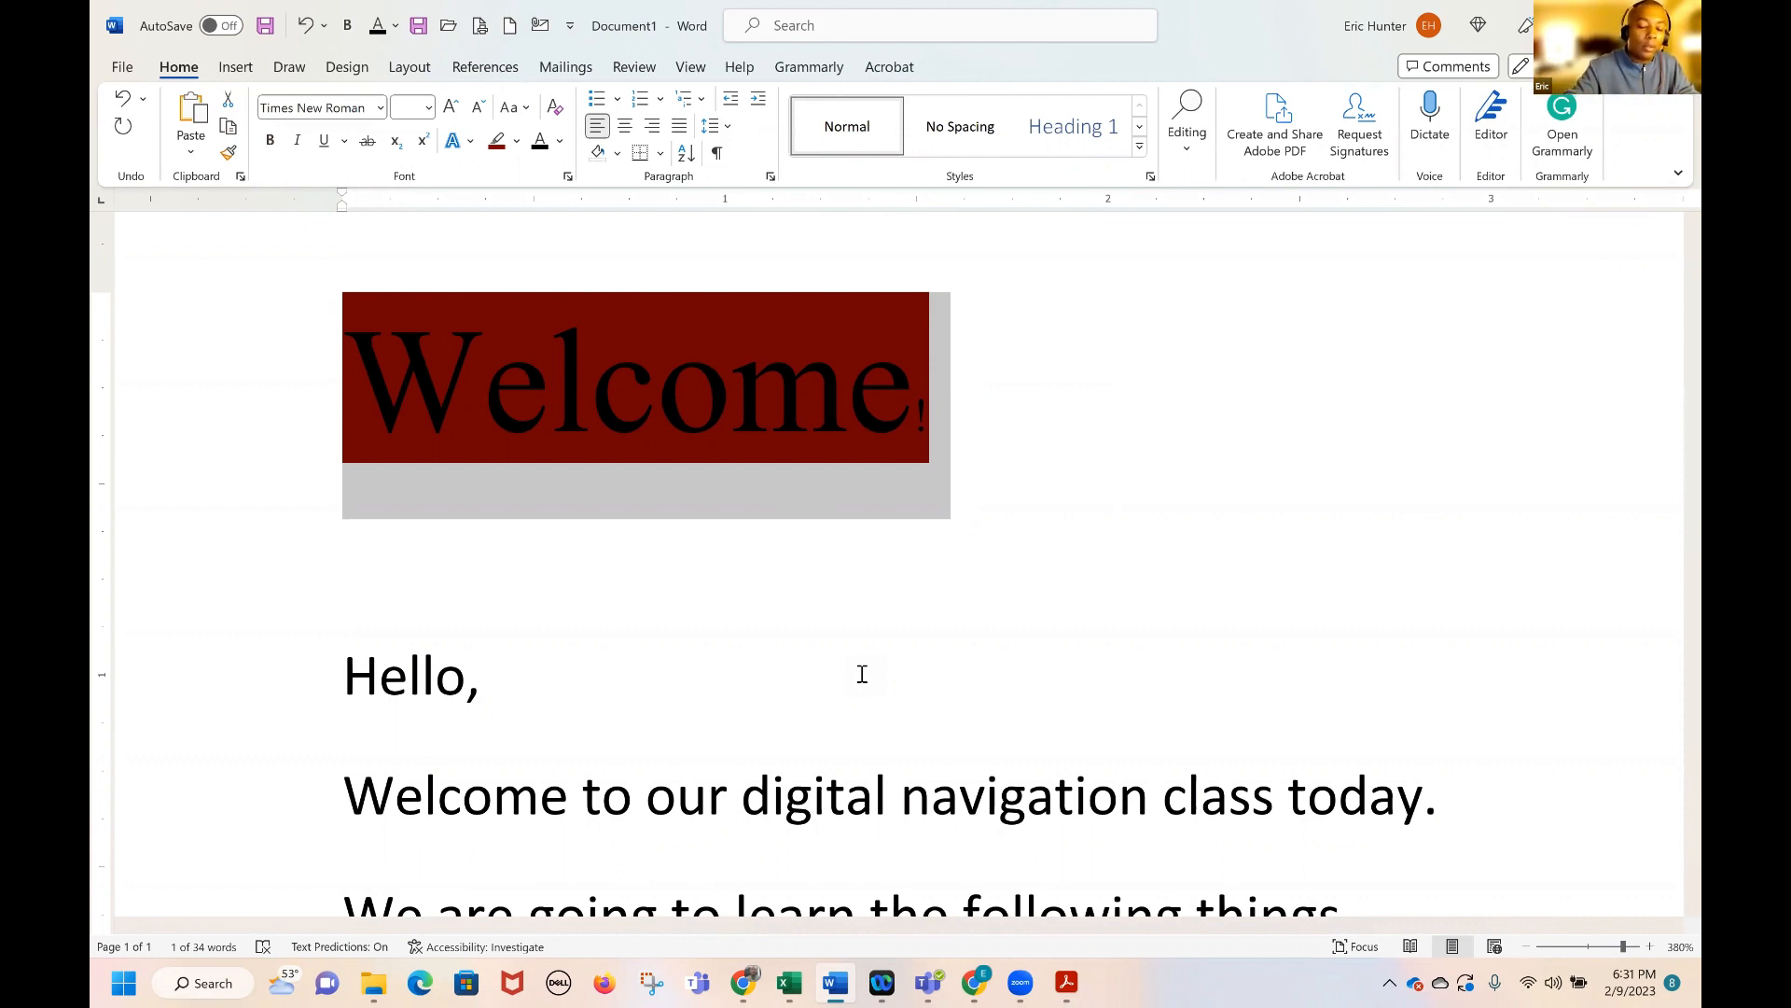
pyautogui.hotkey('ctrl', 'b')
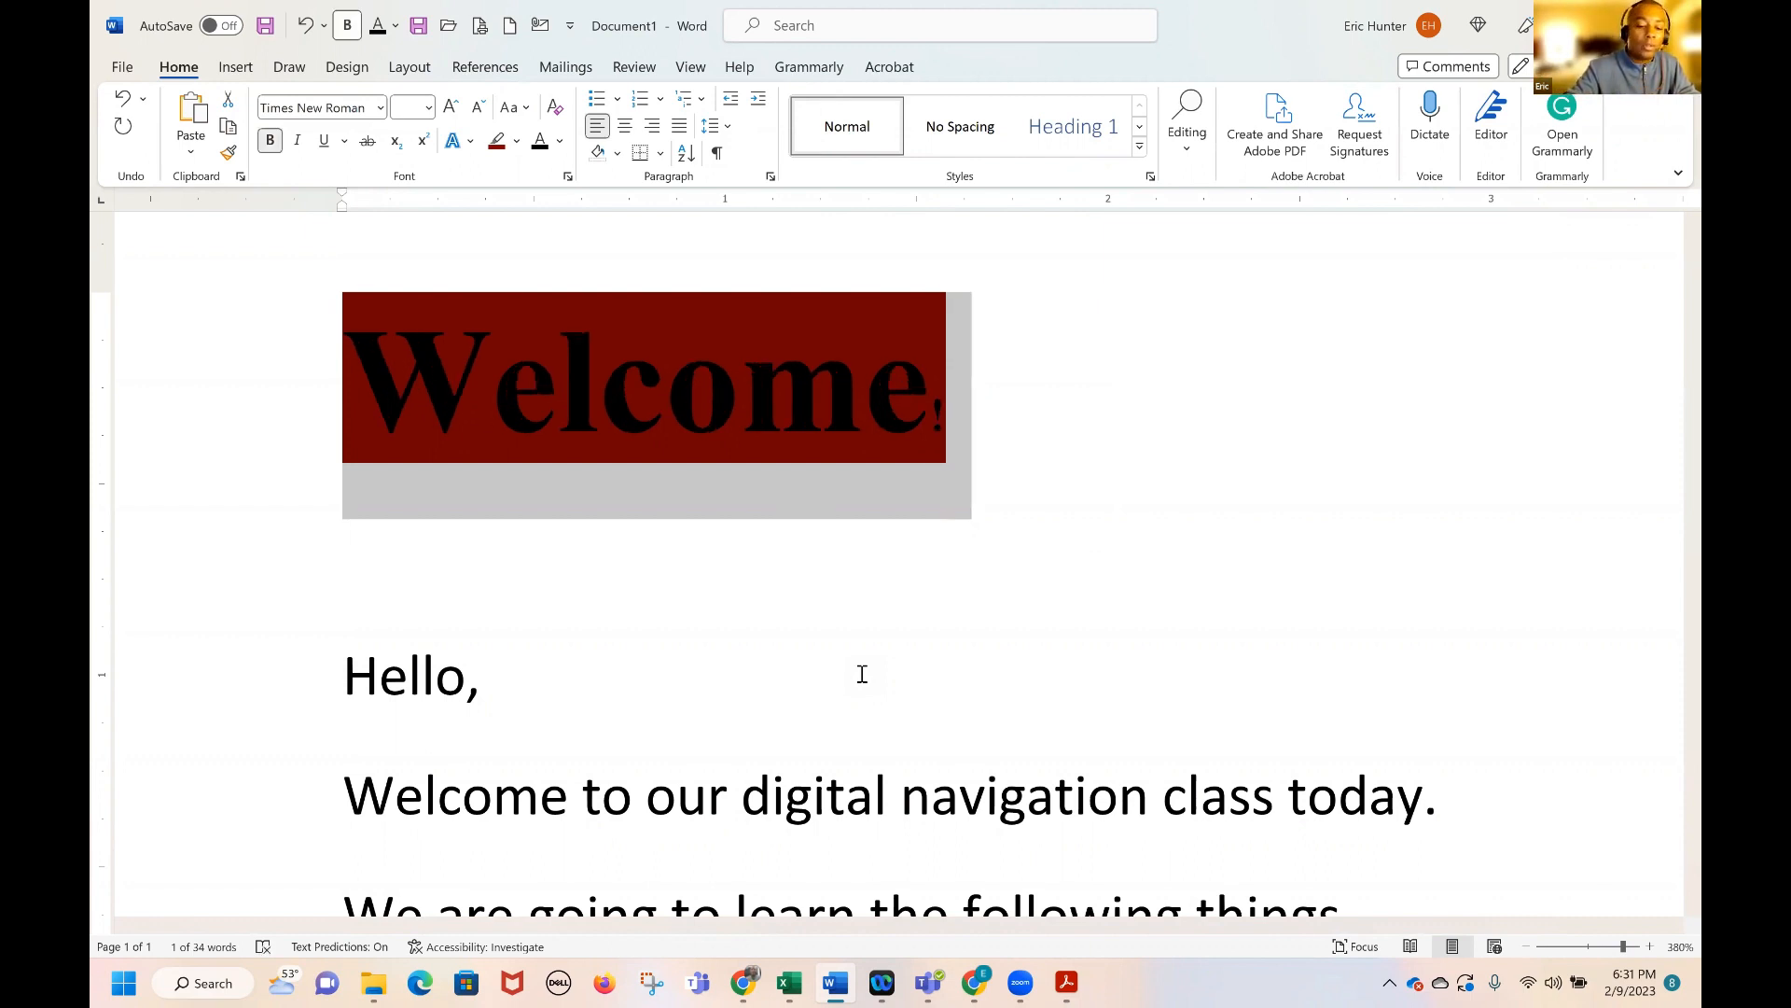
pyautogui.hotkey('ctrl', 'b')
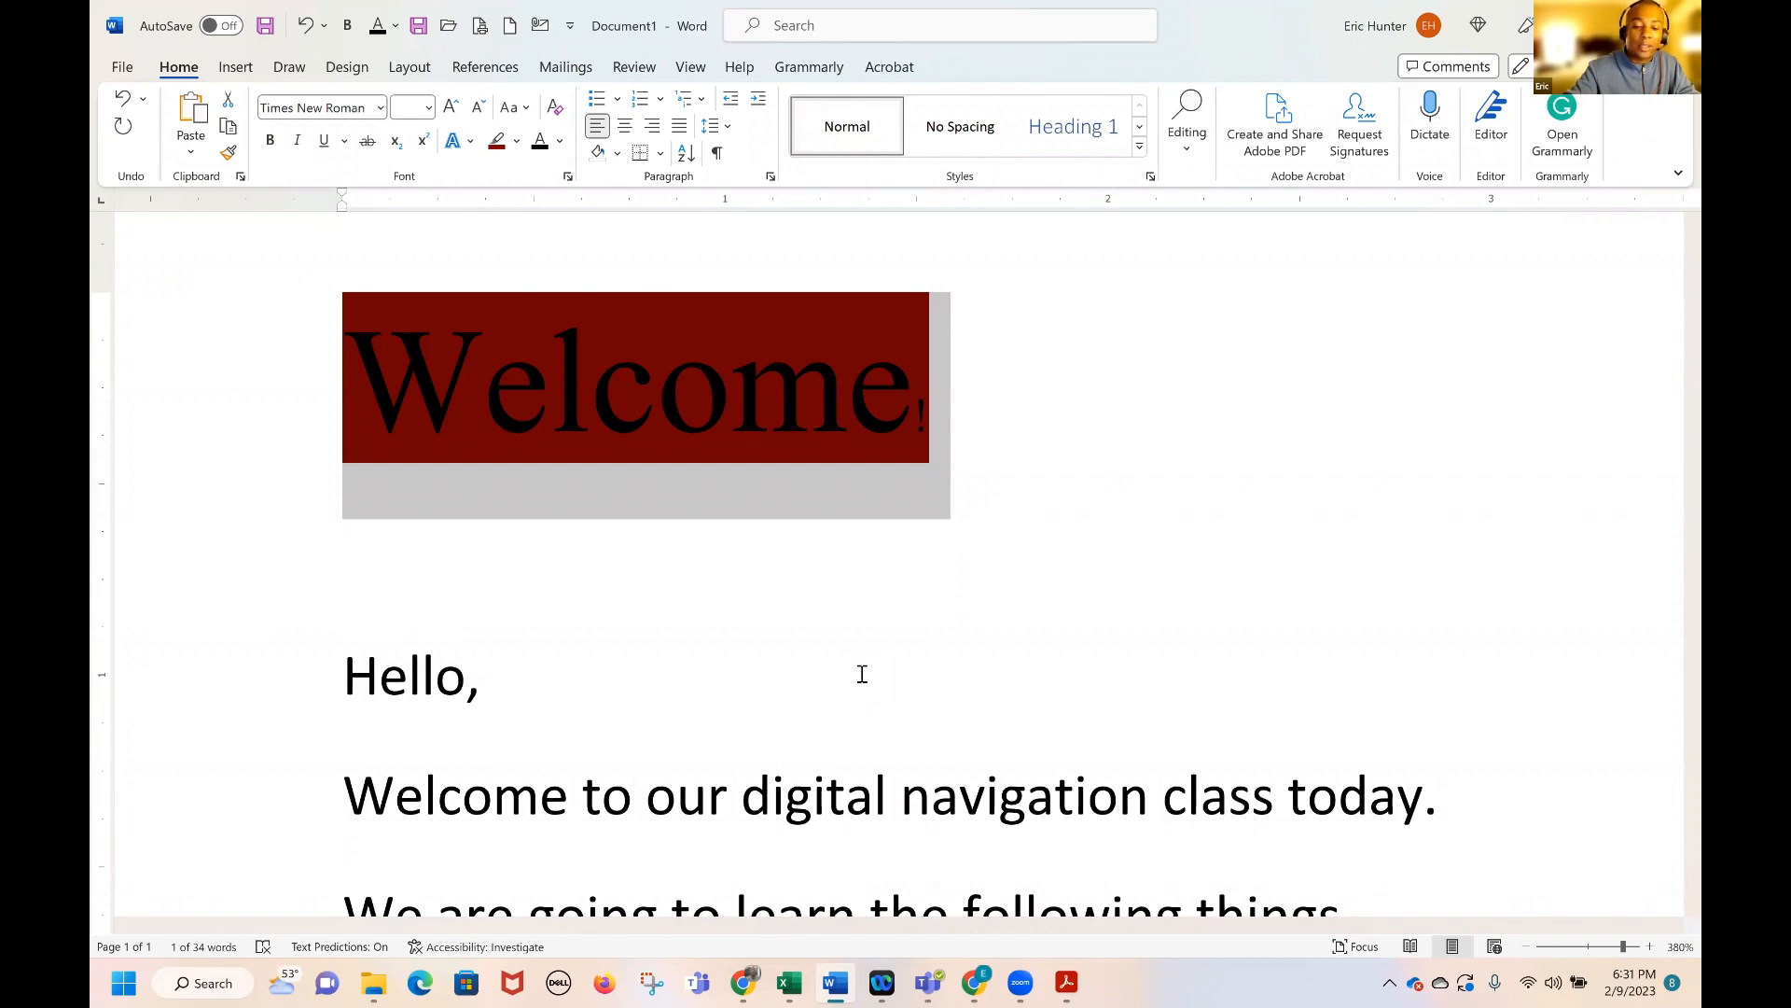
# Apply and remove italic on the selected heading, and do the same with underline
pyautogui.hotkey('ctrl', 'i')
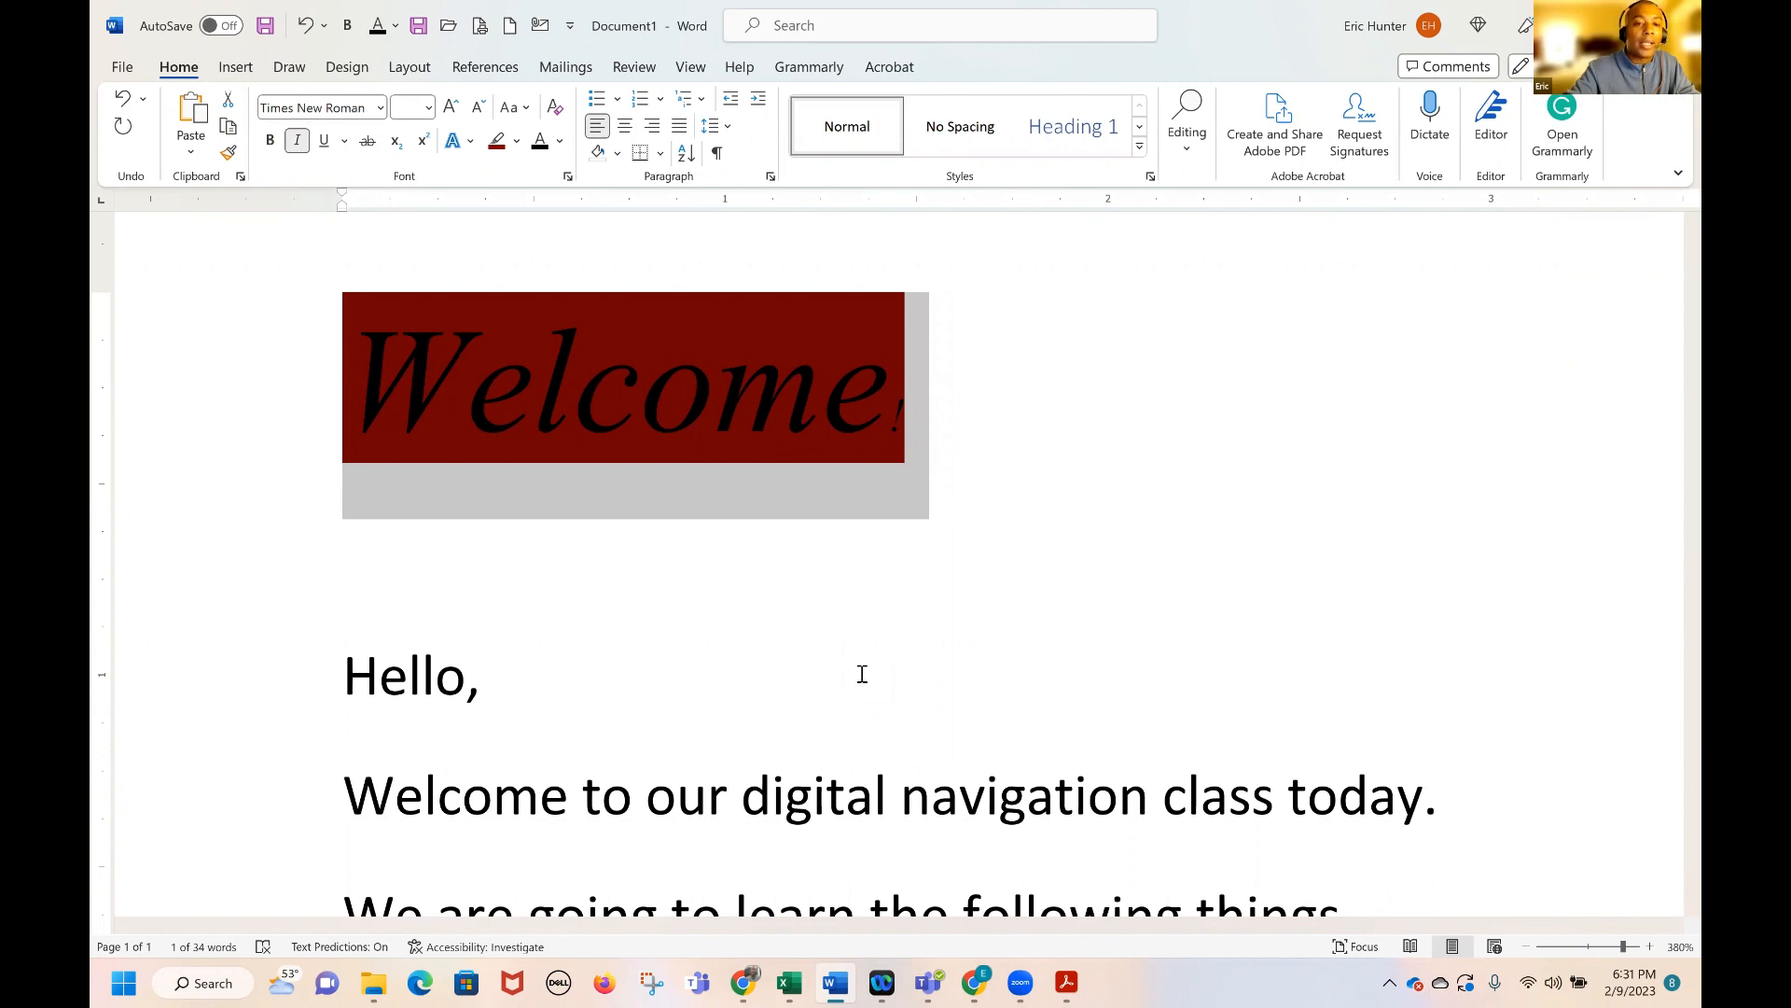
pyautogui.hotkey('ctrl', 'i')
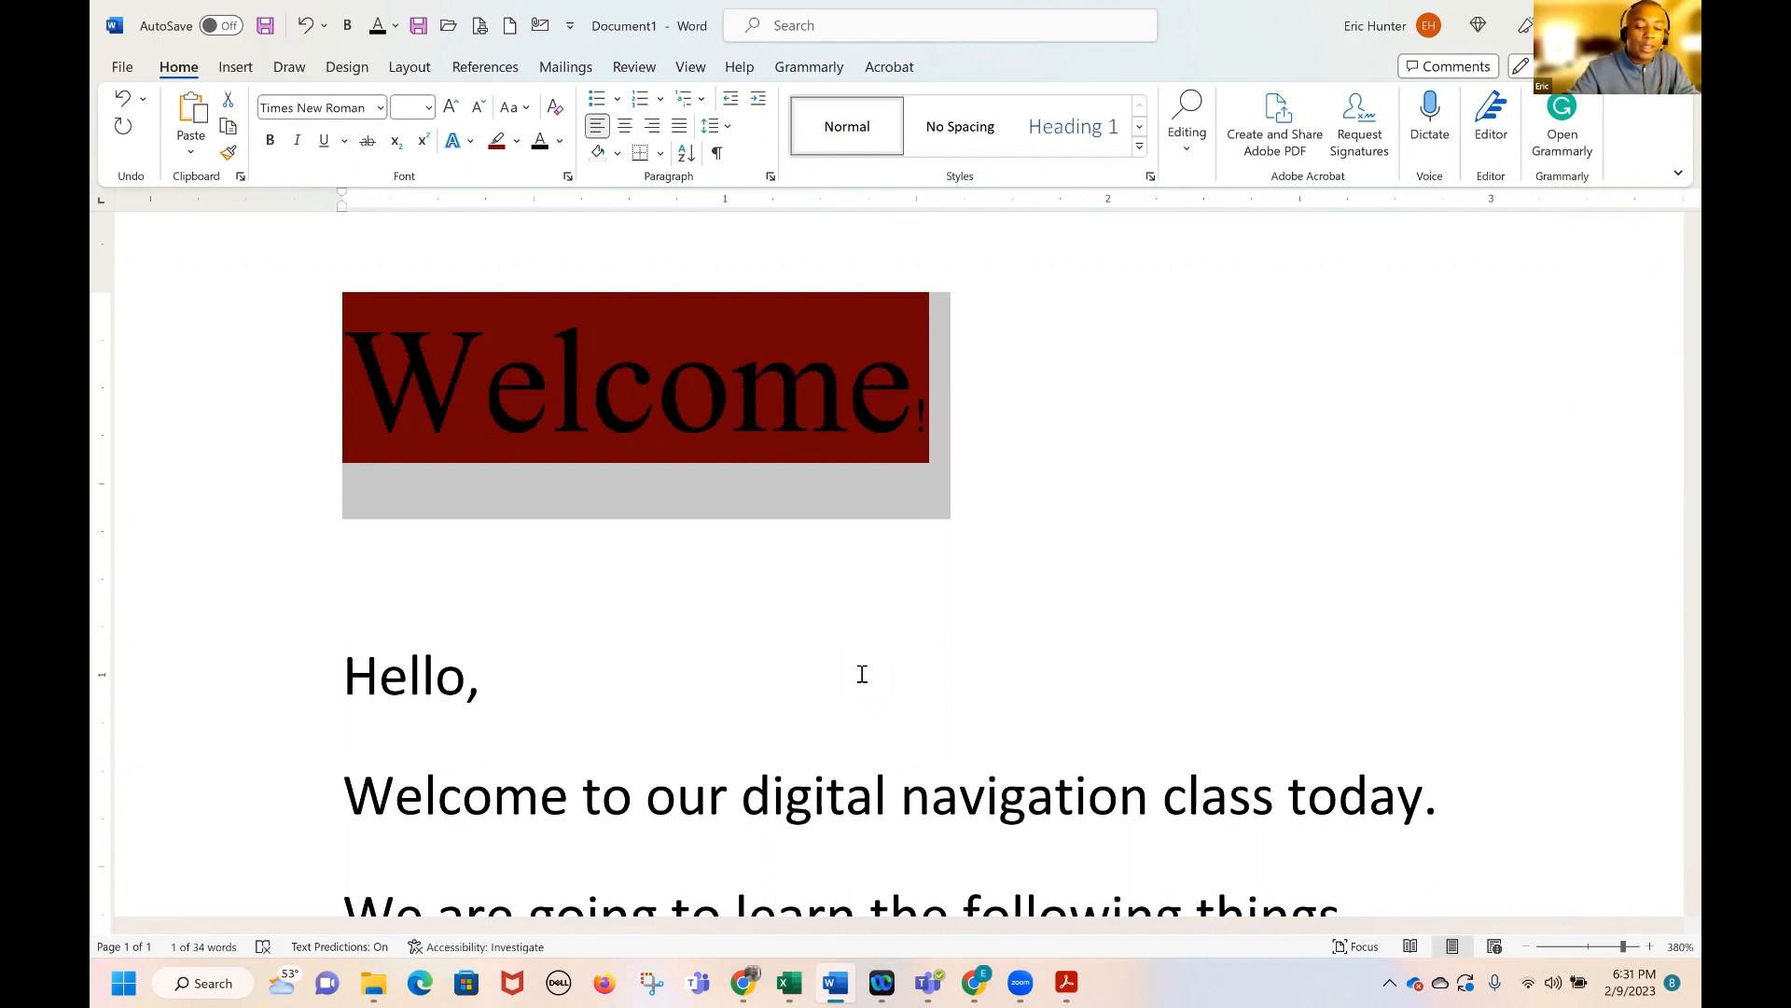
pyautogui.hotkey('ctrl', 'u')
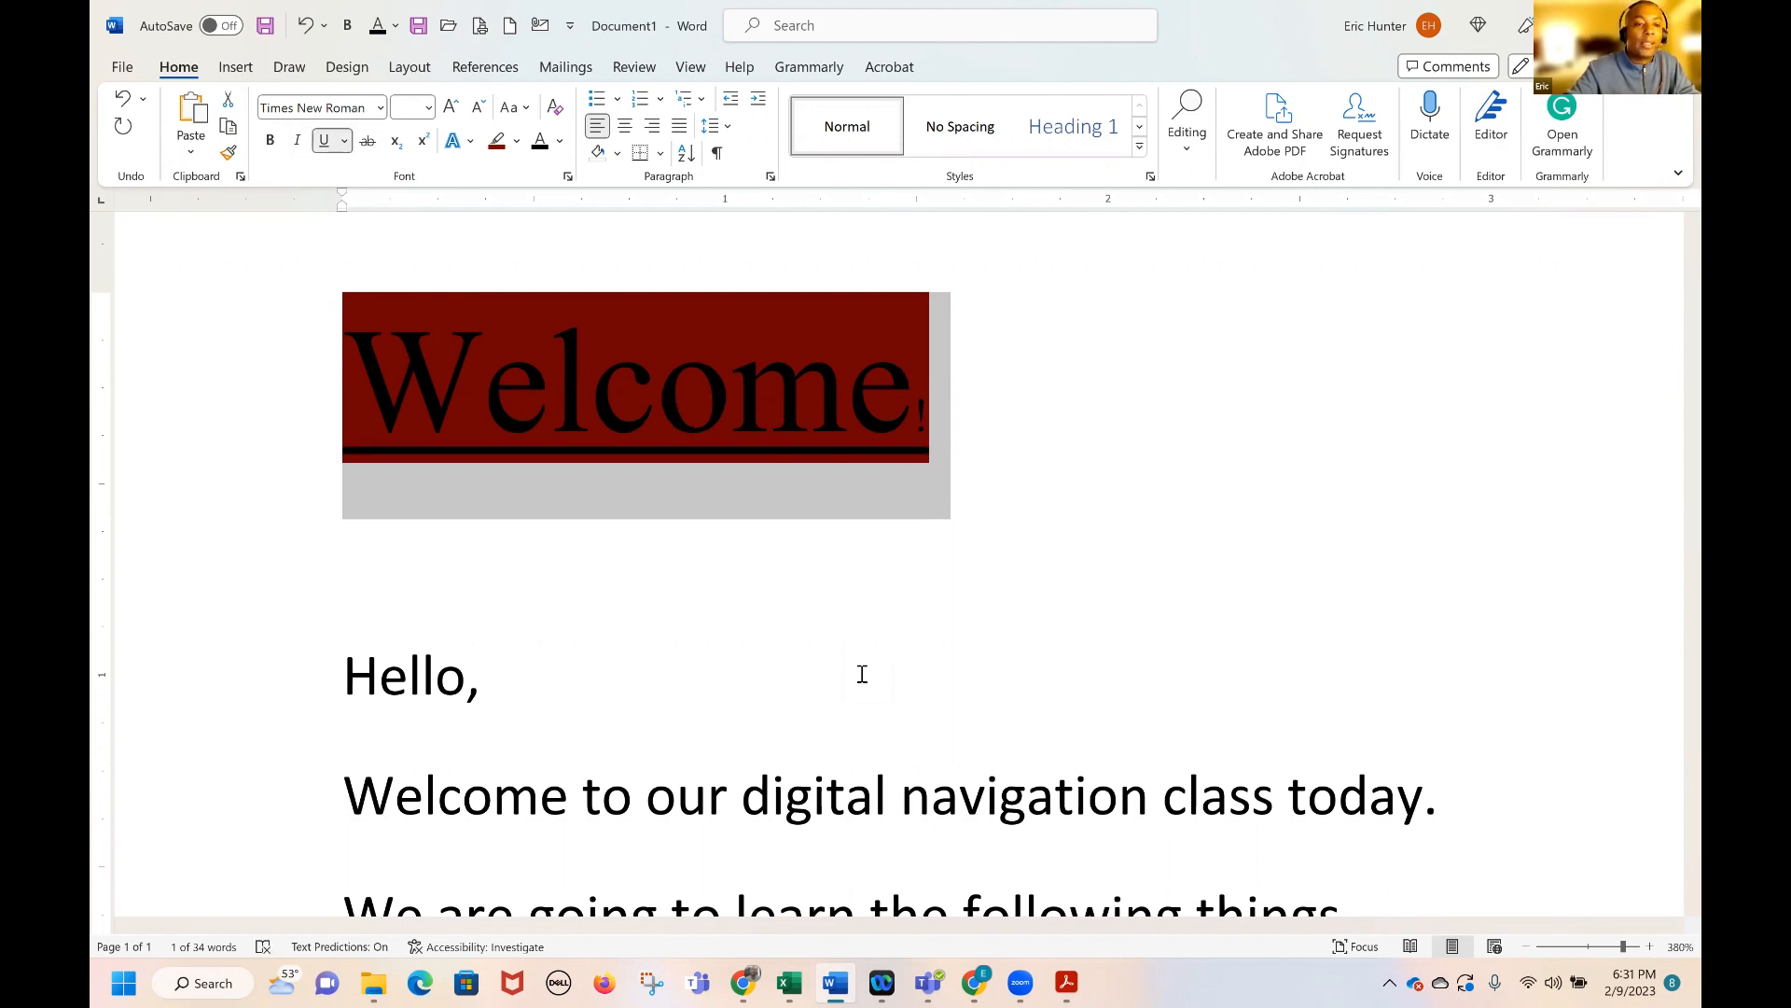
pyautogui.hotkey('ctrl', 'u')
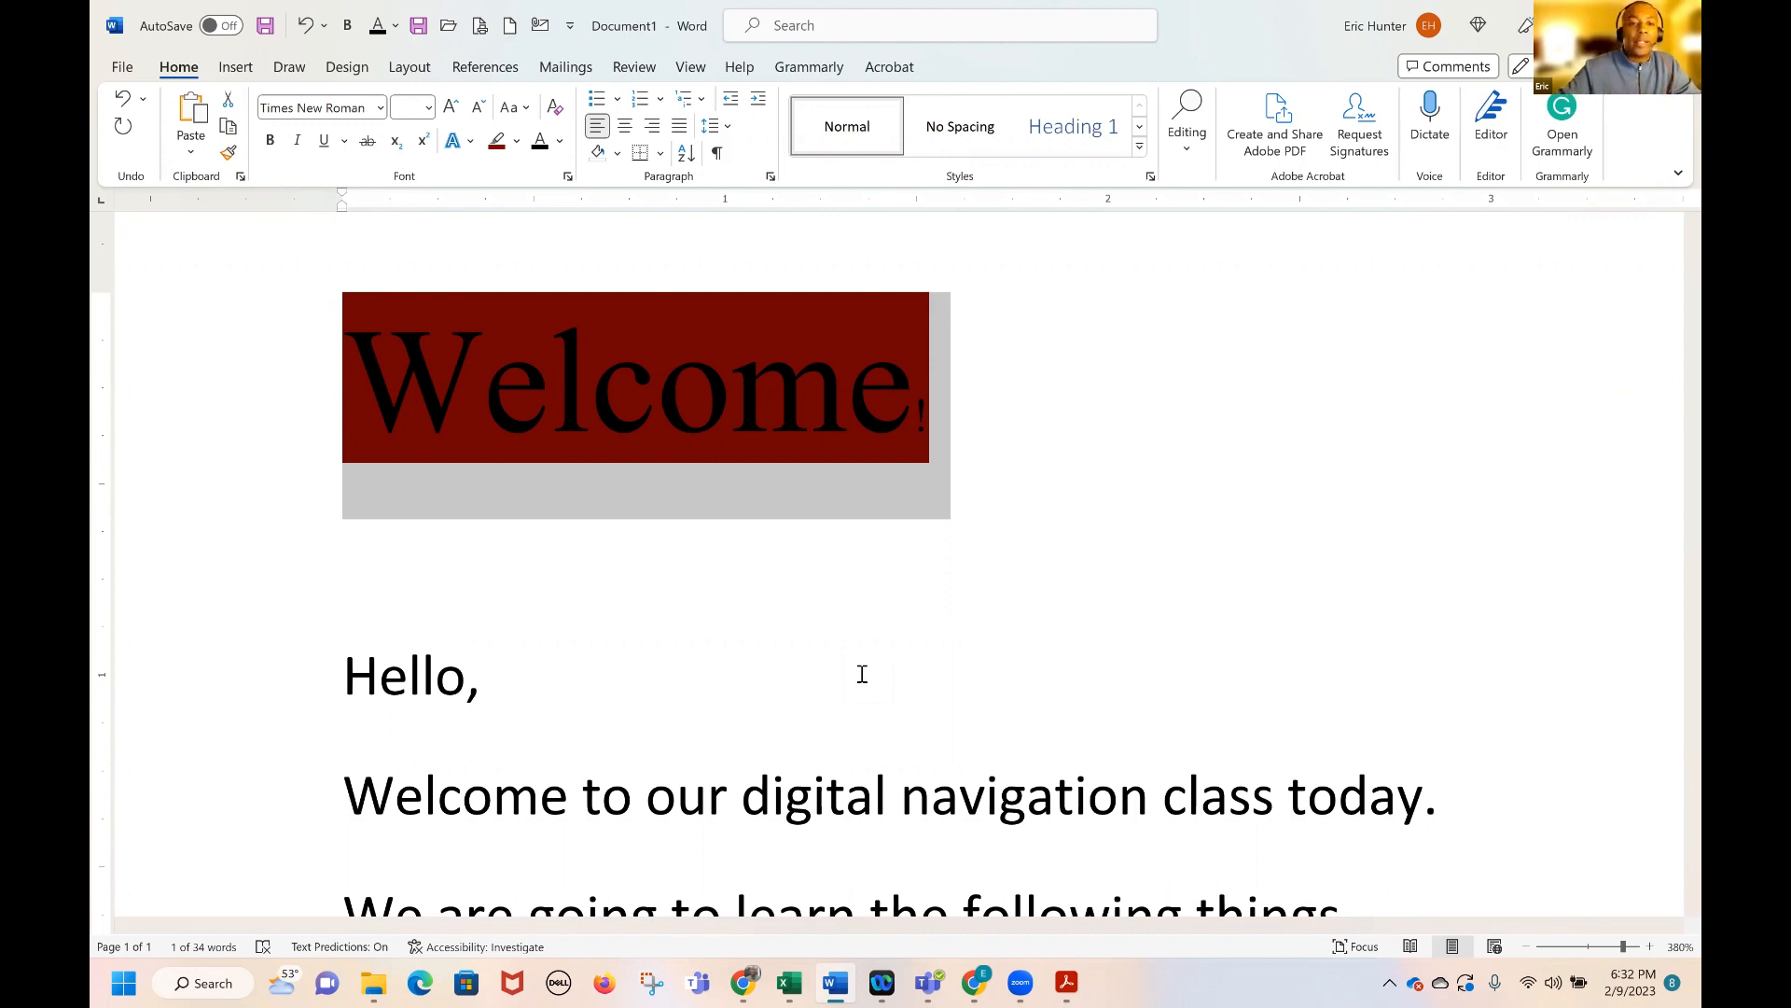
# Reselect the whole heading, remove its dark red highlight, and leave the text deselected
pyautogui.click(851, 408)
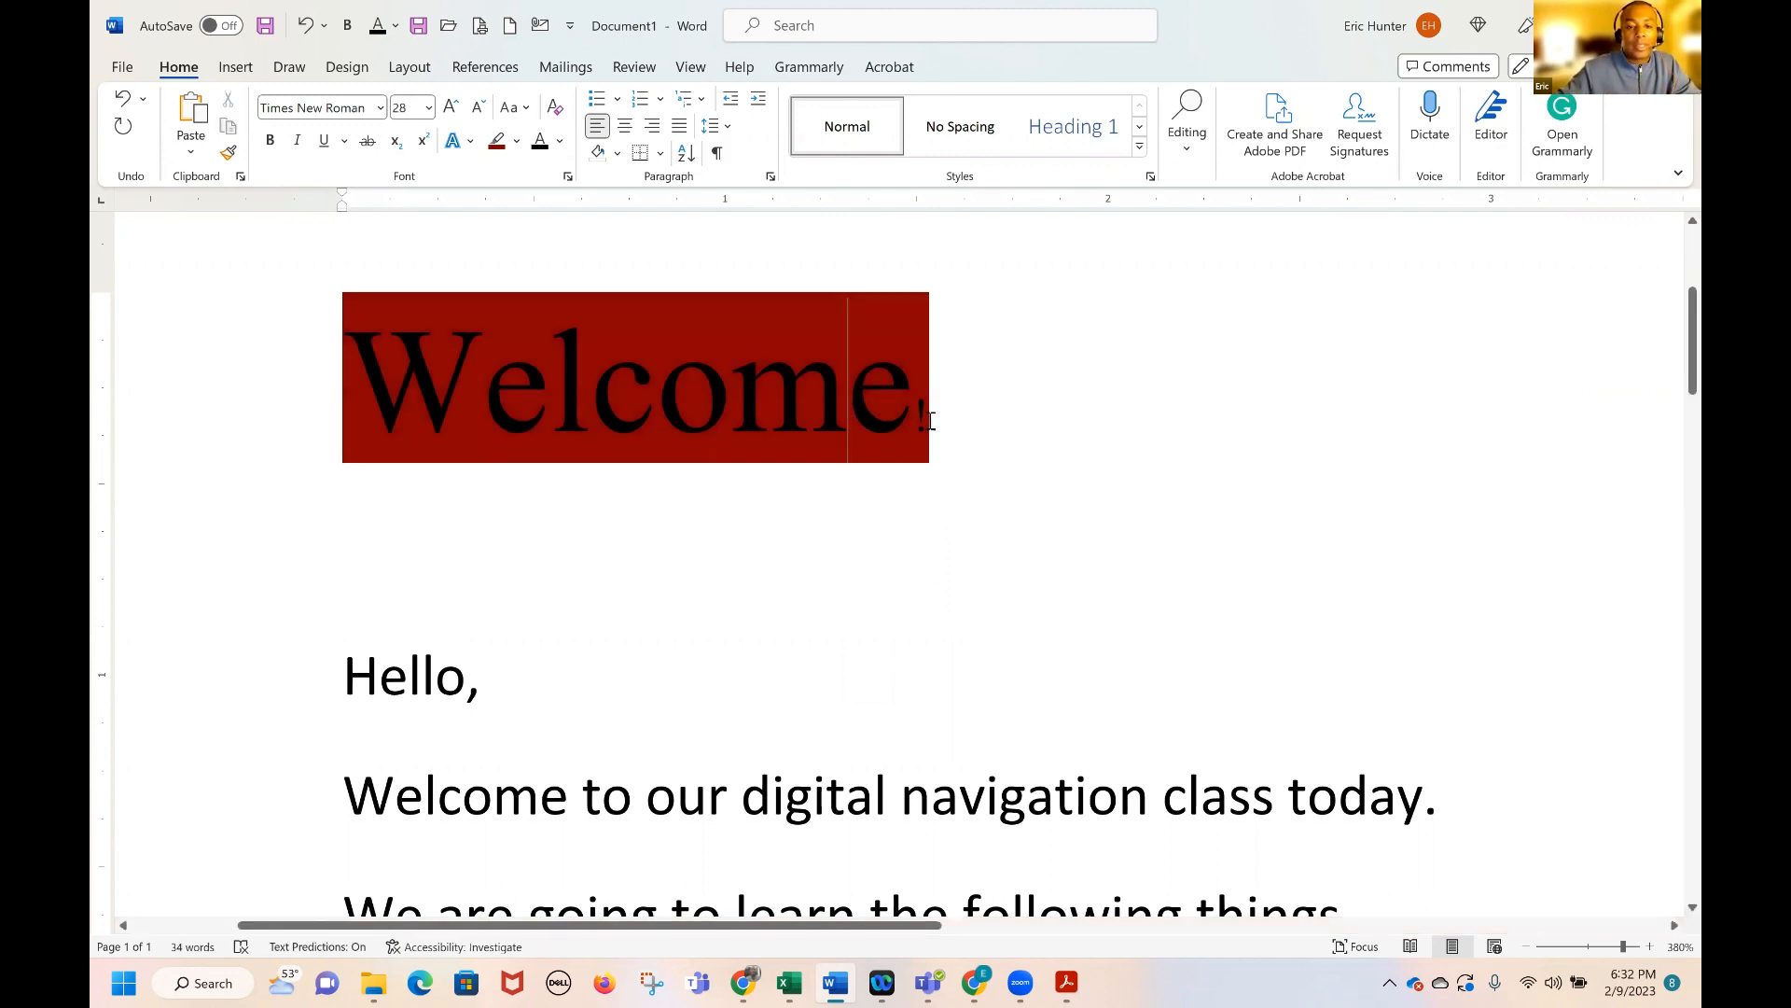
pyautogui.moveTo(931, 416); pyautogui.dragTo(561, 373)
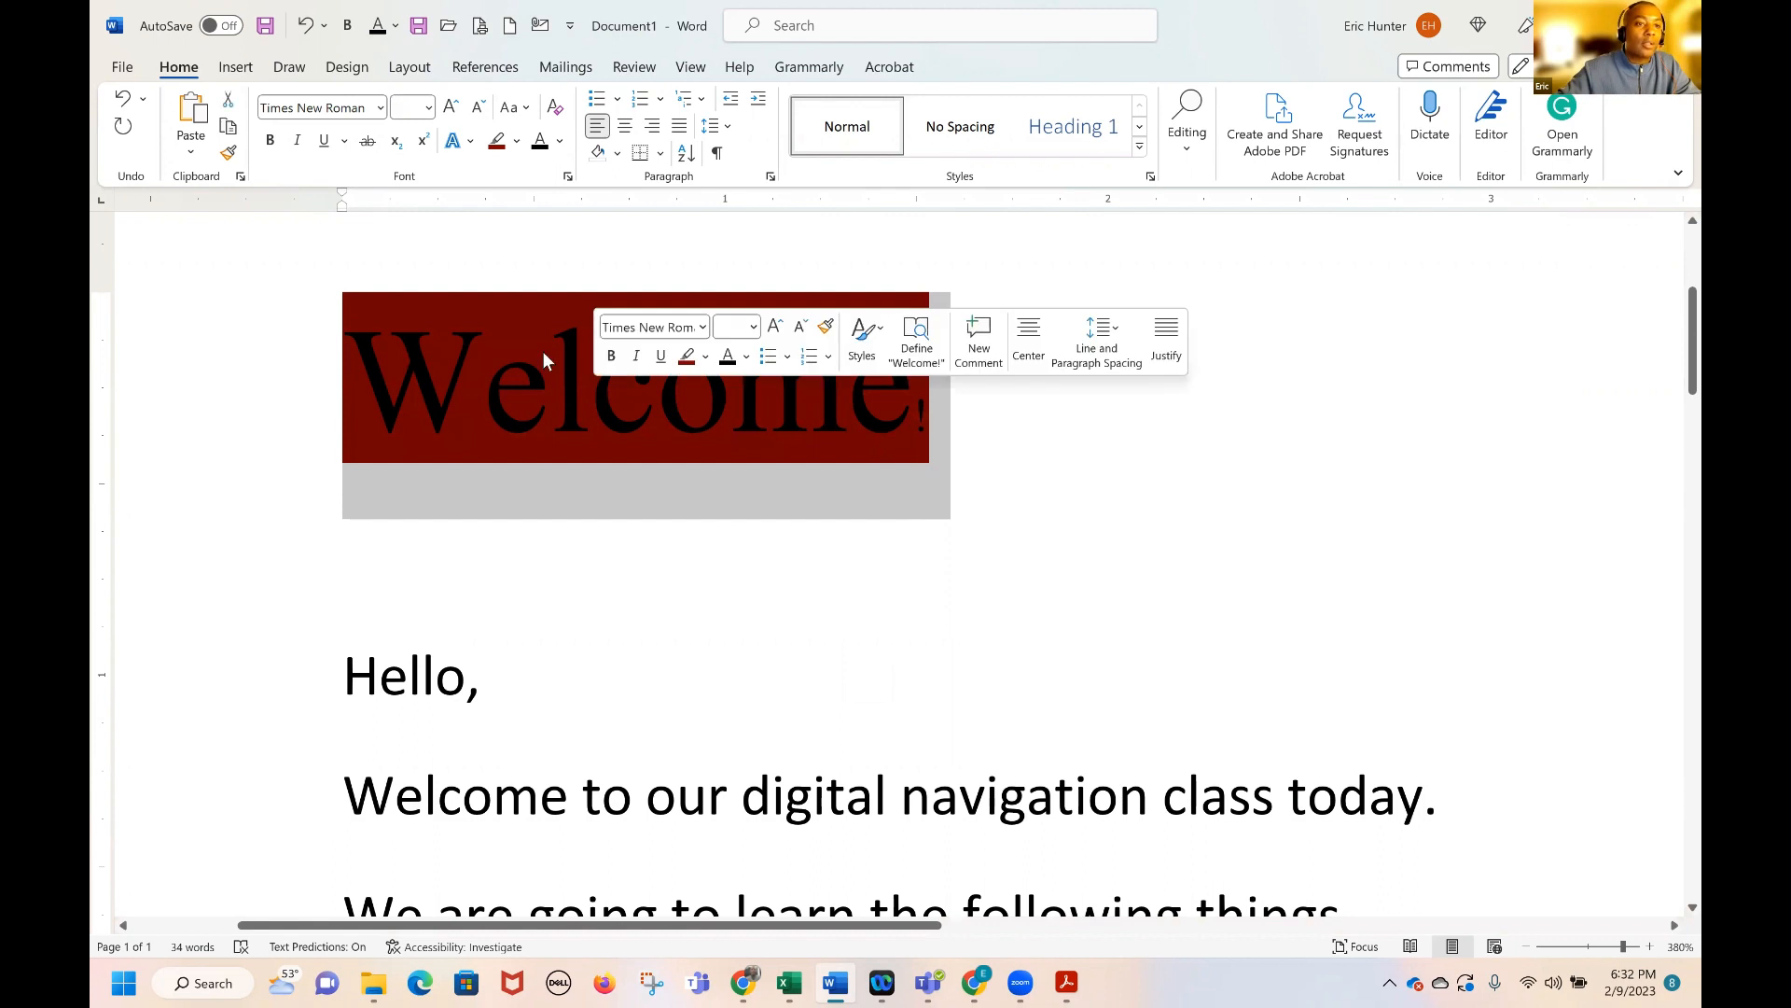
pyautogui.click(516, 141)
pyautogui.click(554, 268)
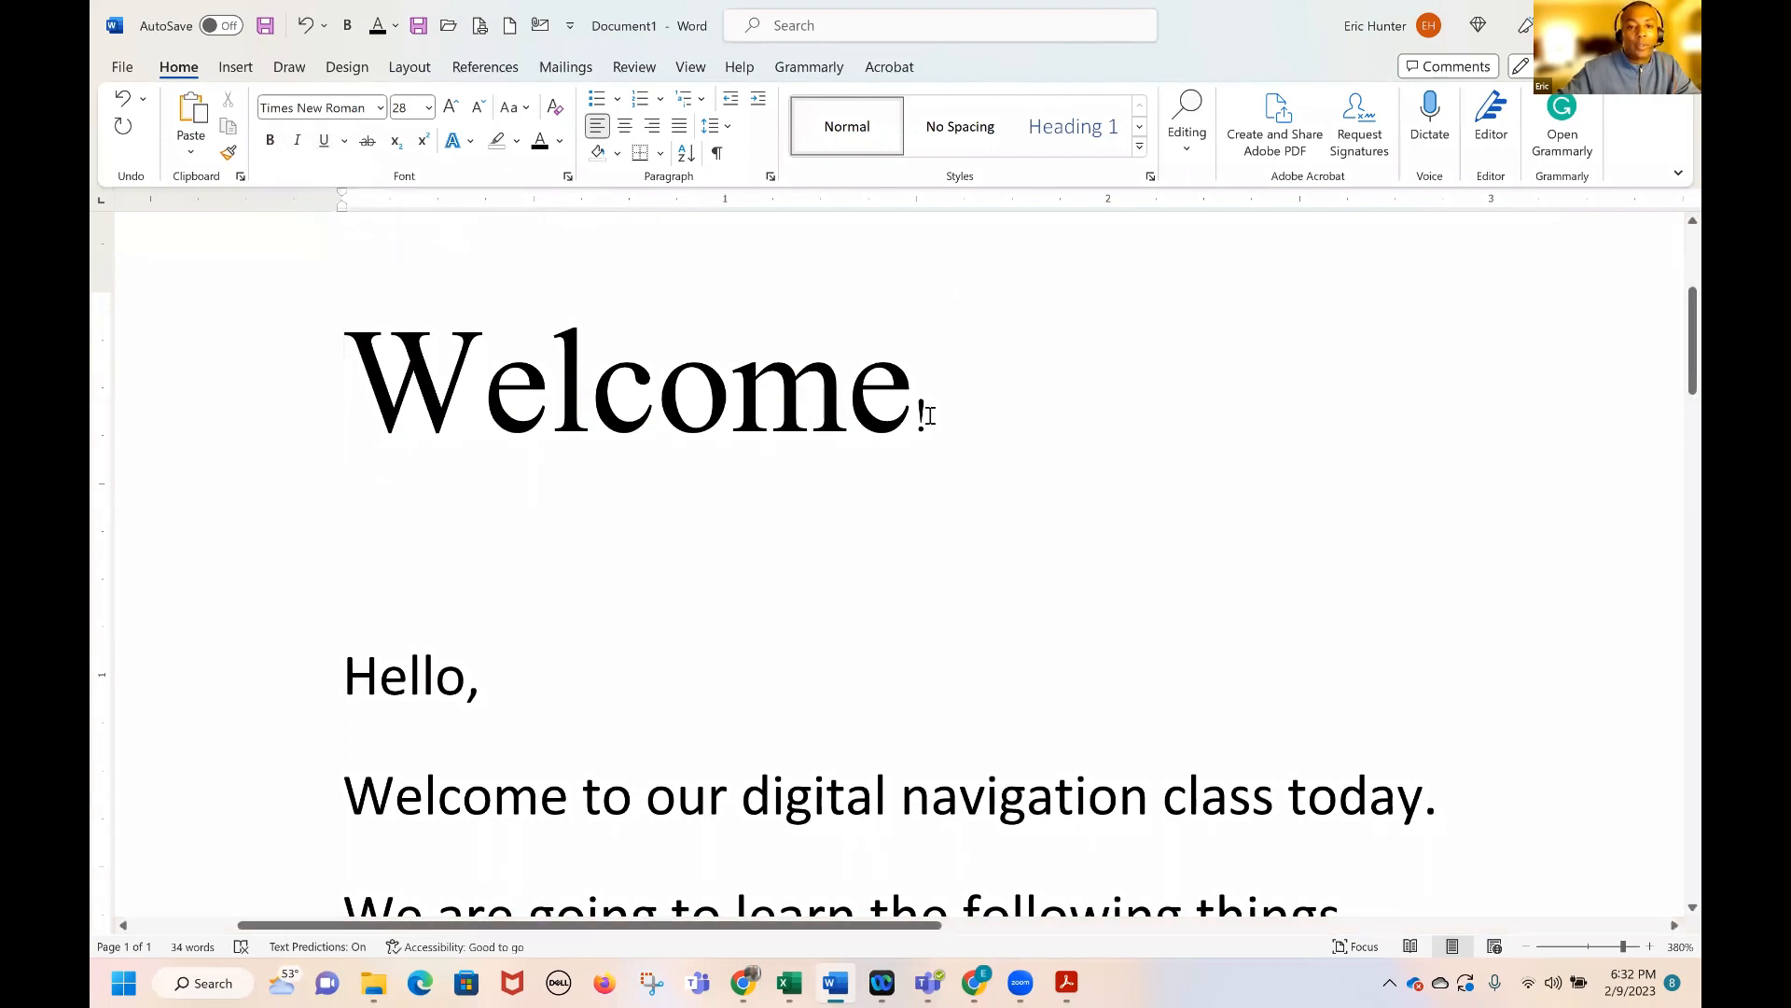
pyautogui.moveTo(928, 412); pyautogui.dragTo(622, 387)
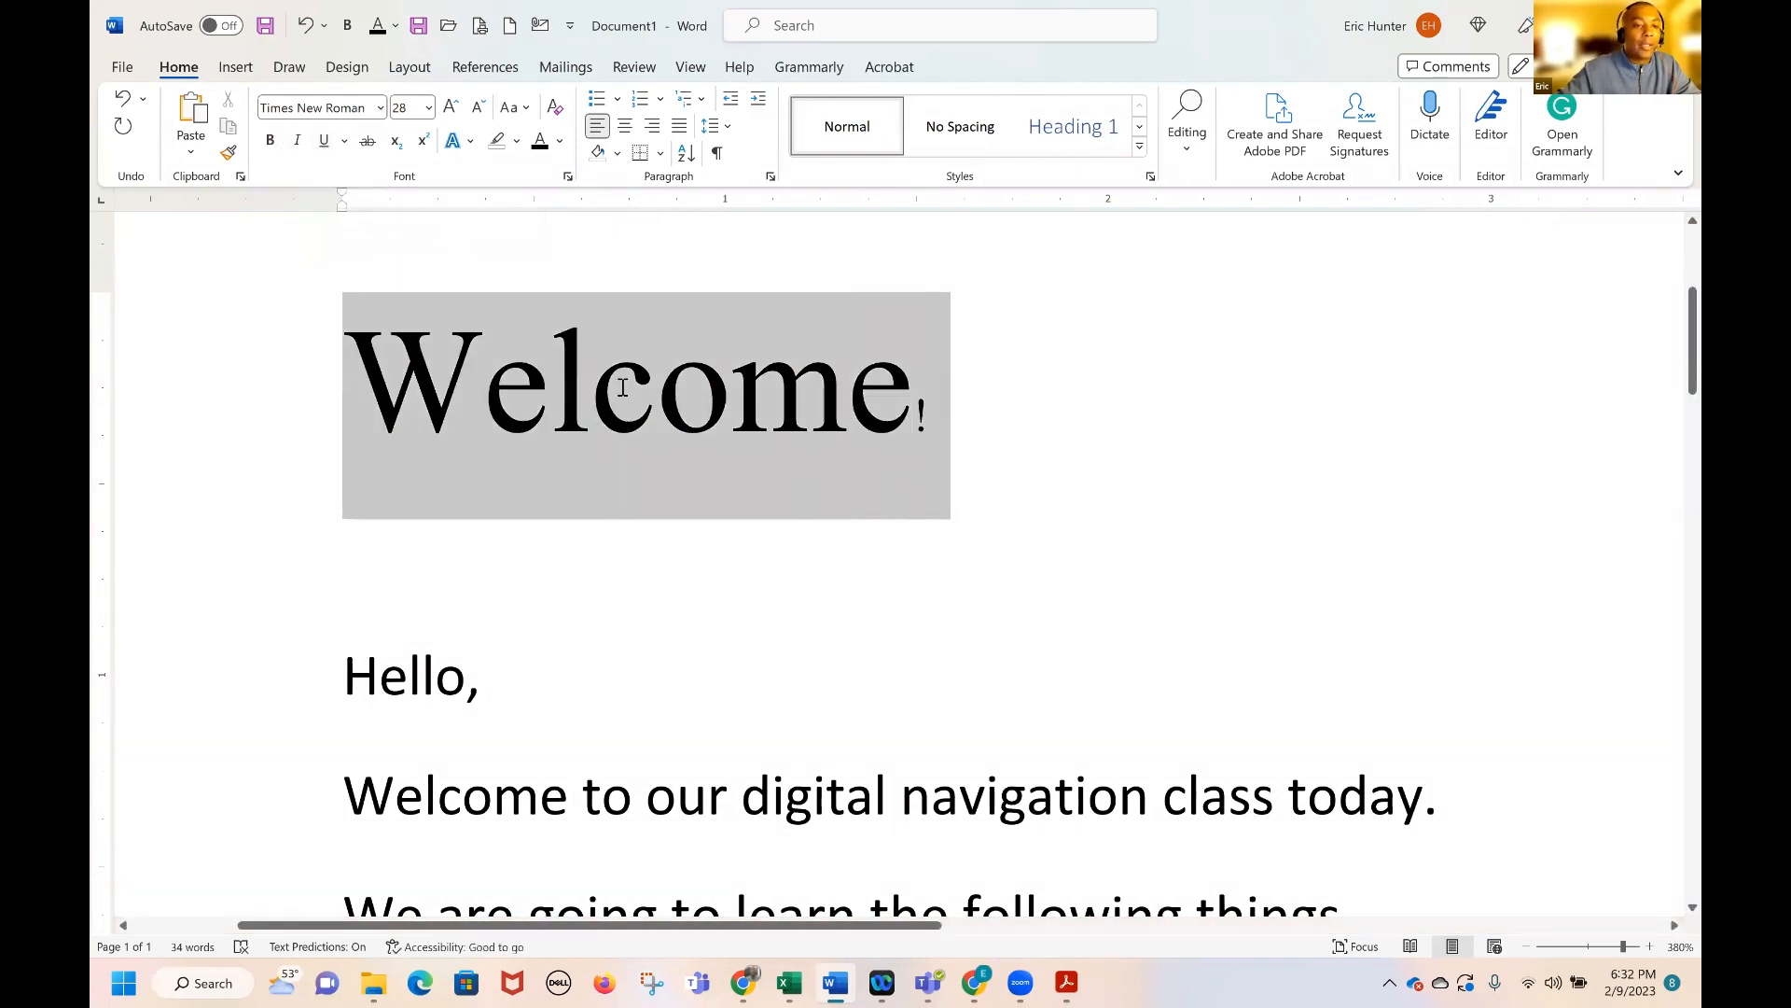
pyautogui.click(619, 439)
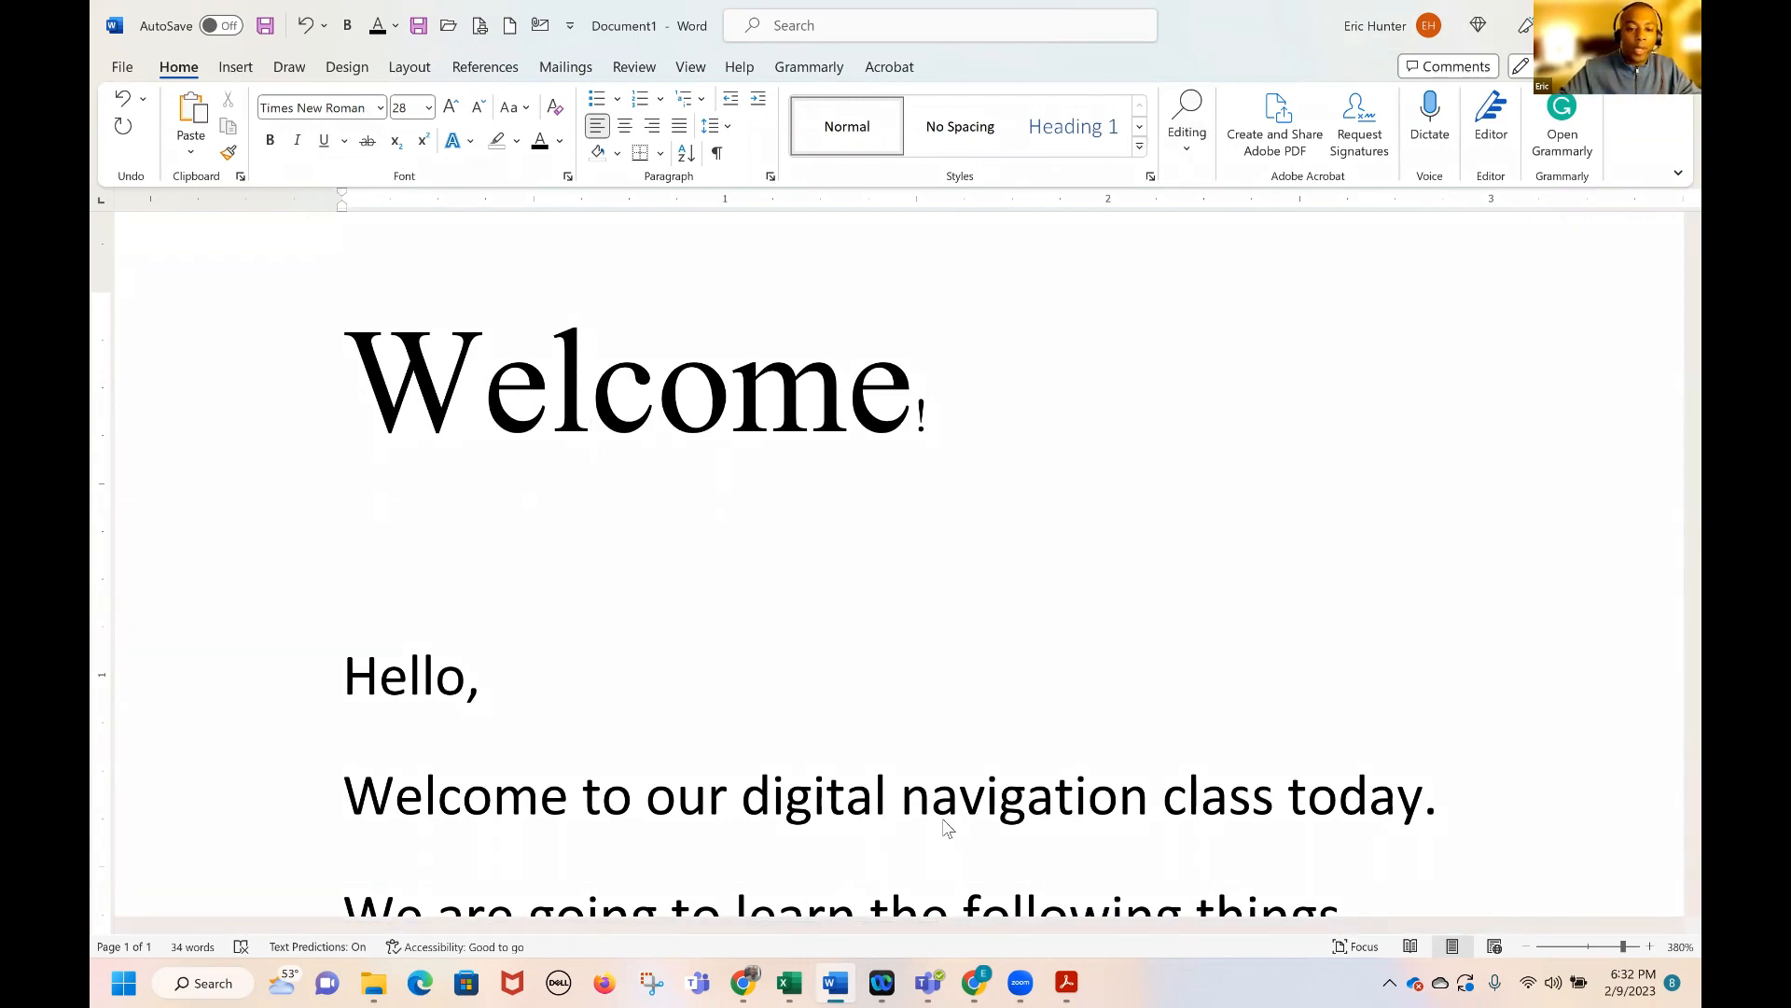
# Minimize the document, switch to Lesson 2 Reference A.pdf in Adobe Acrobat, and zoom out to 75% to view the job fair flyer
pyautogui.click(835, 983)
pyautogui.moveTo(1069, 982)
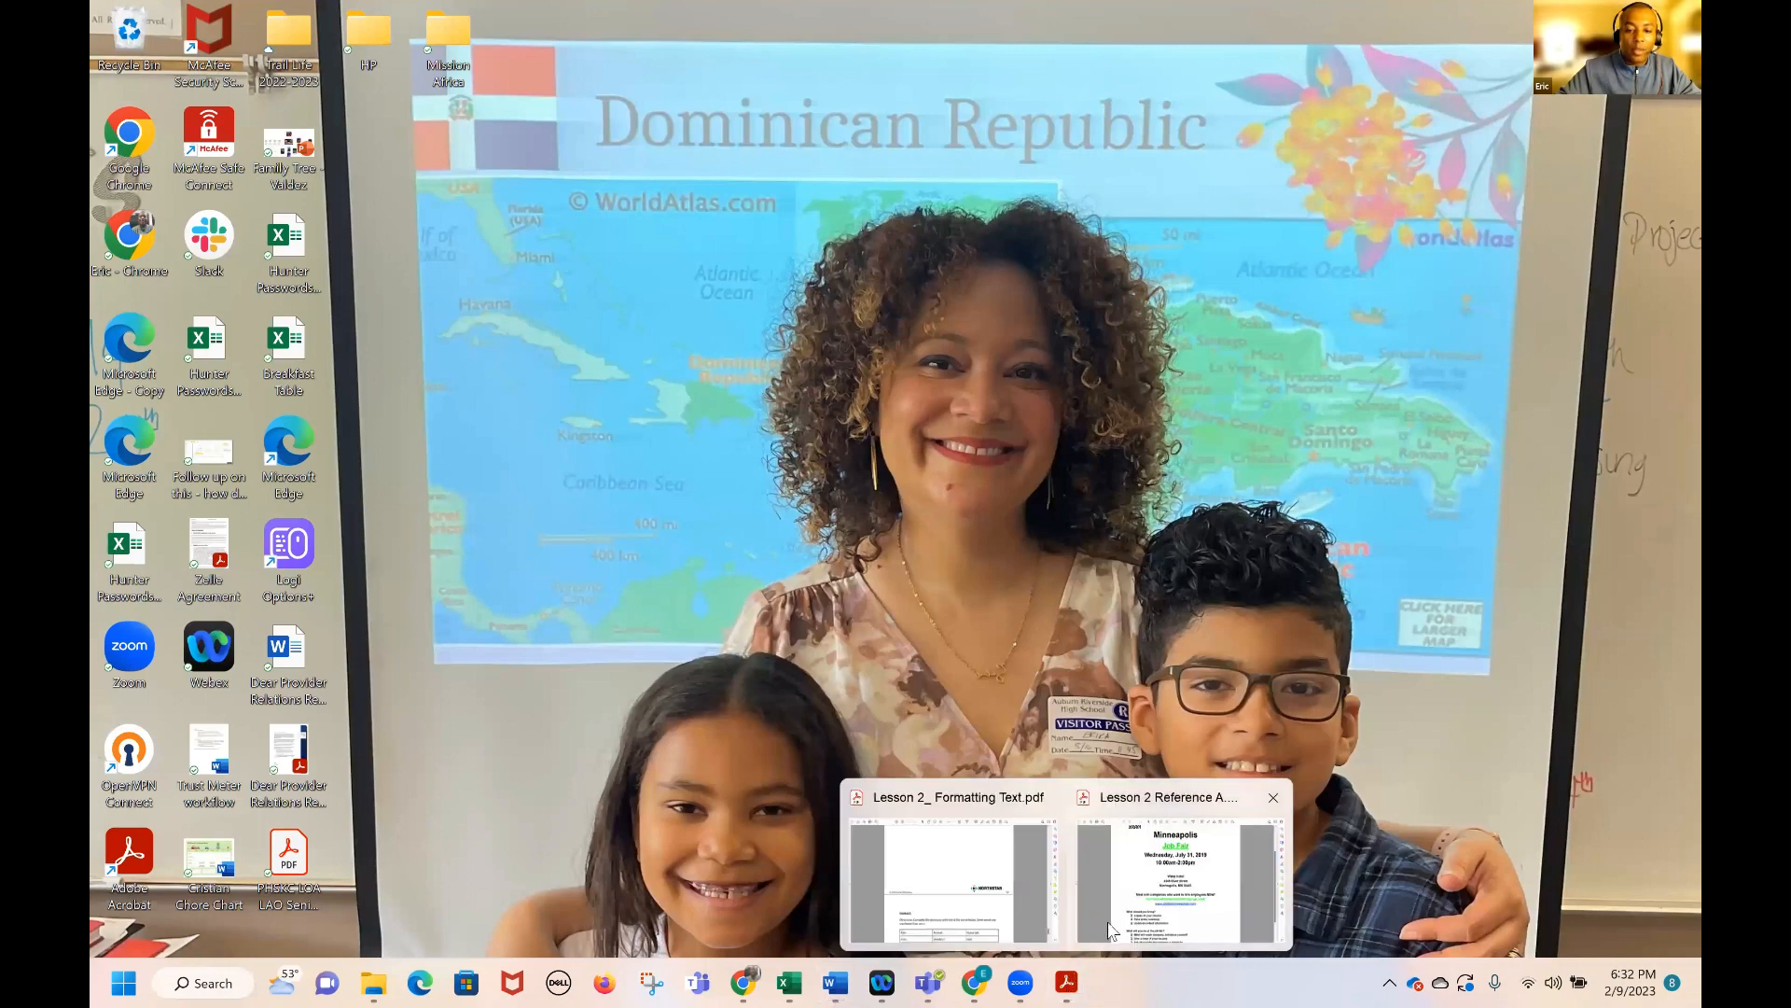
pyautogui.click(1180, 845)
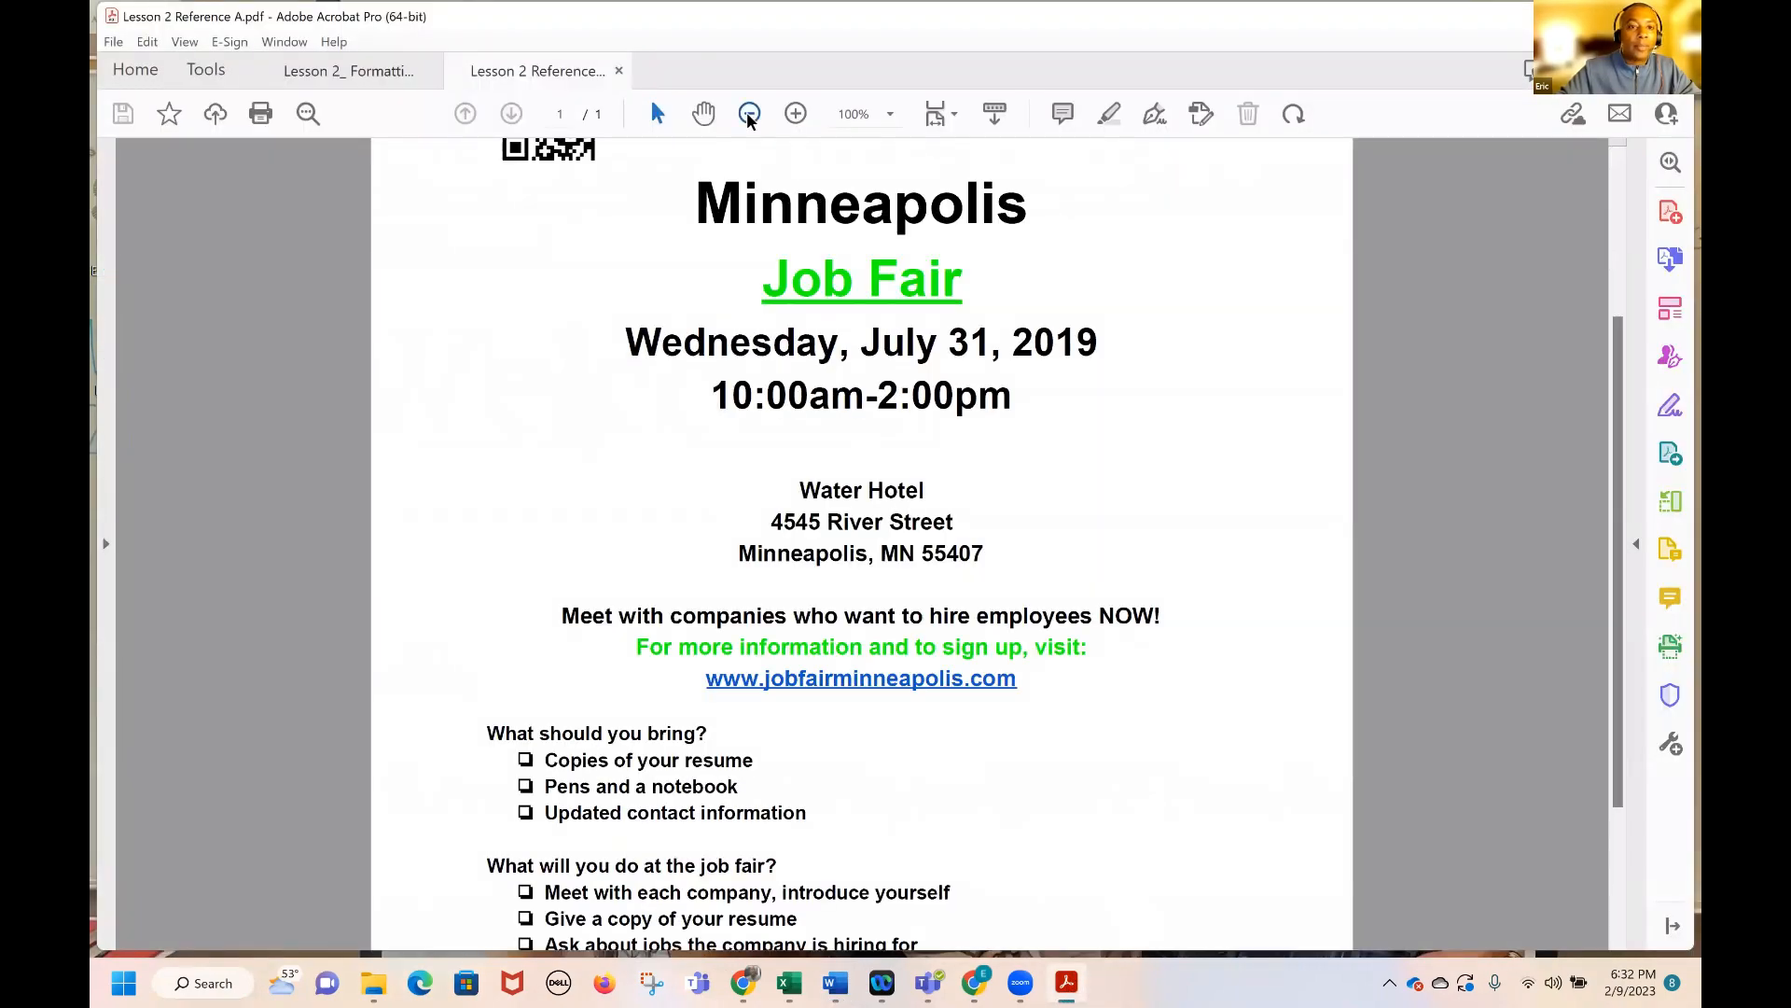
pyautogui.click(749, 112)
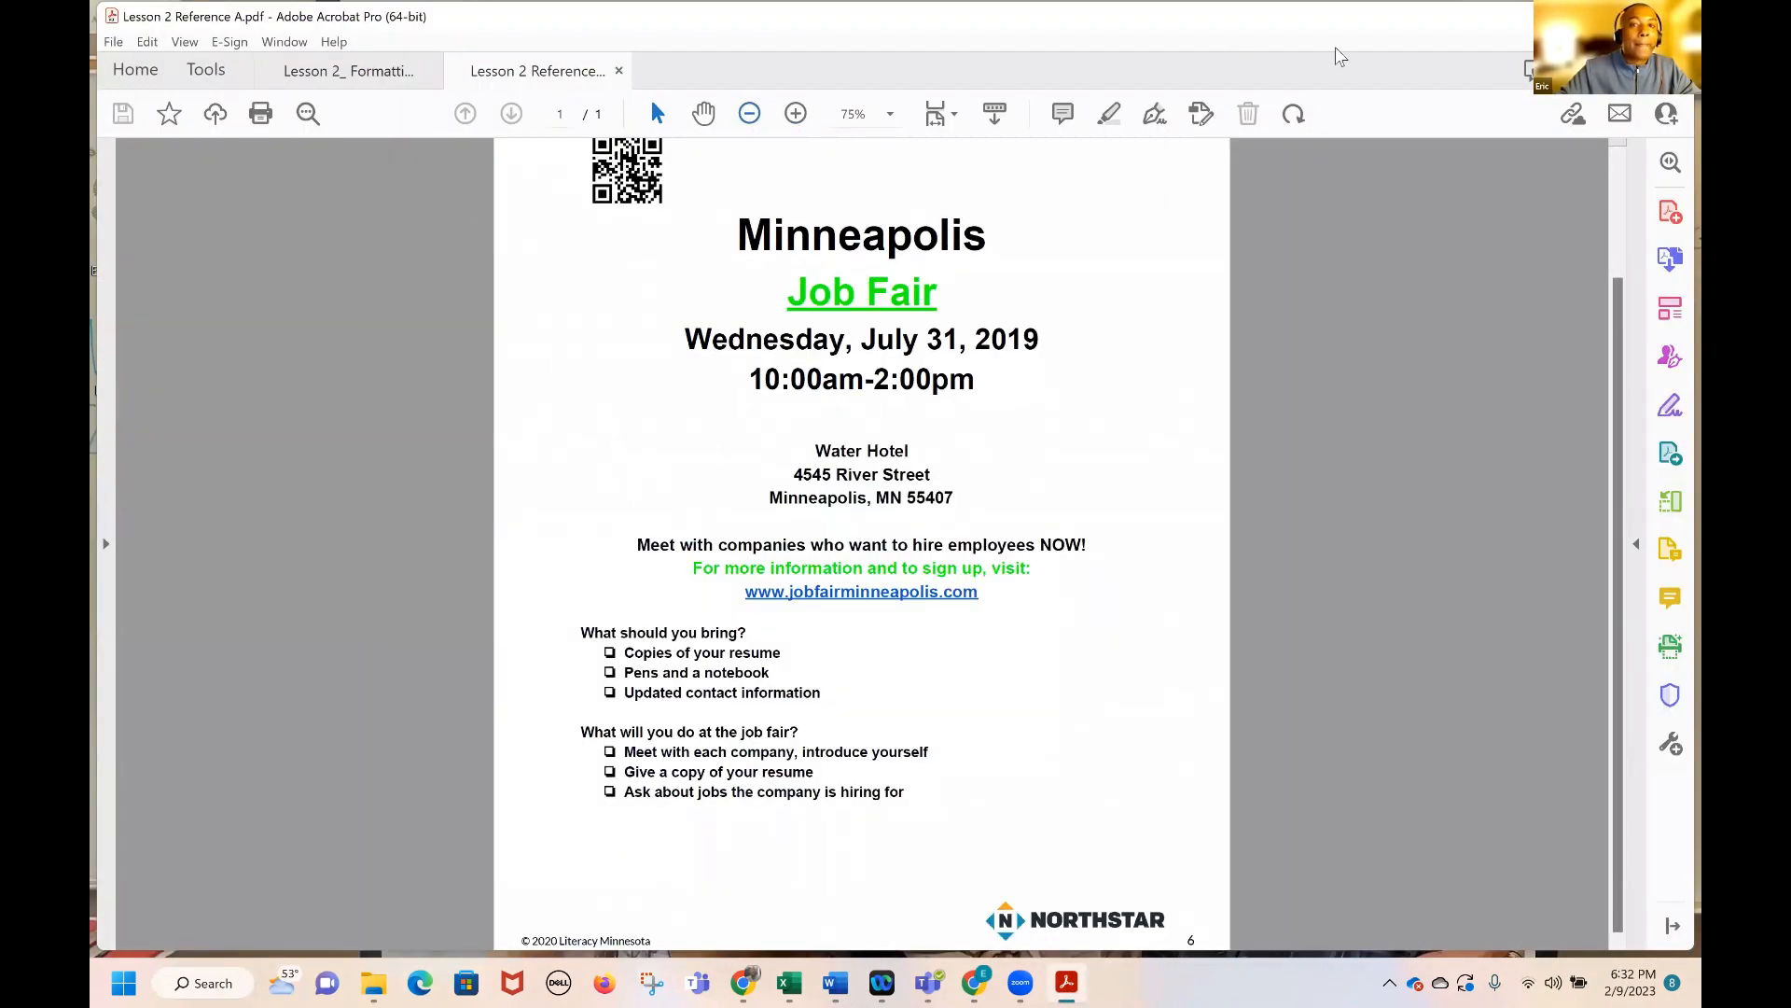
# Switch to Lesson 2_ Formatting Text.pdf and go back to page 7, the first page of Reference B
pyautogui.click(371, 72)
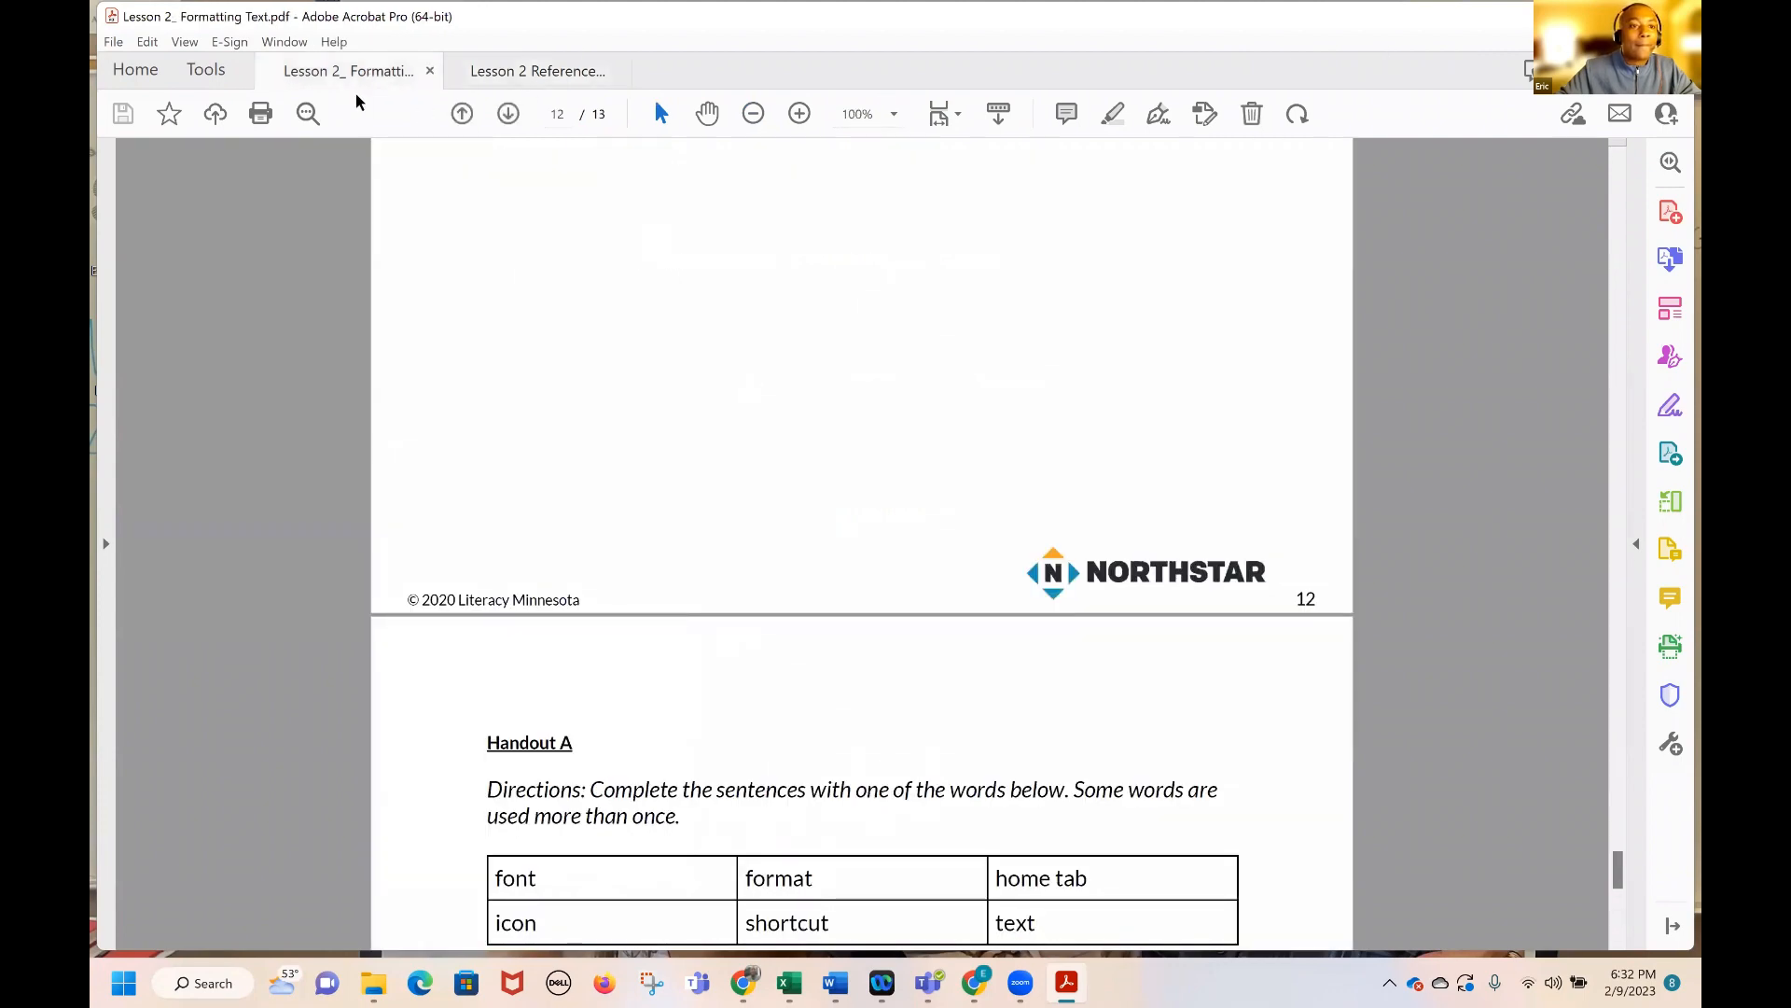
pyautogui.click(462, 113)
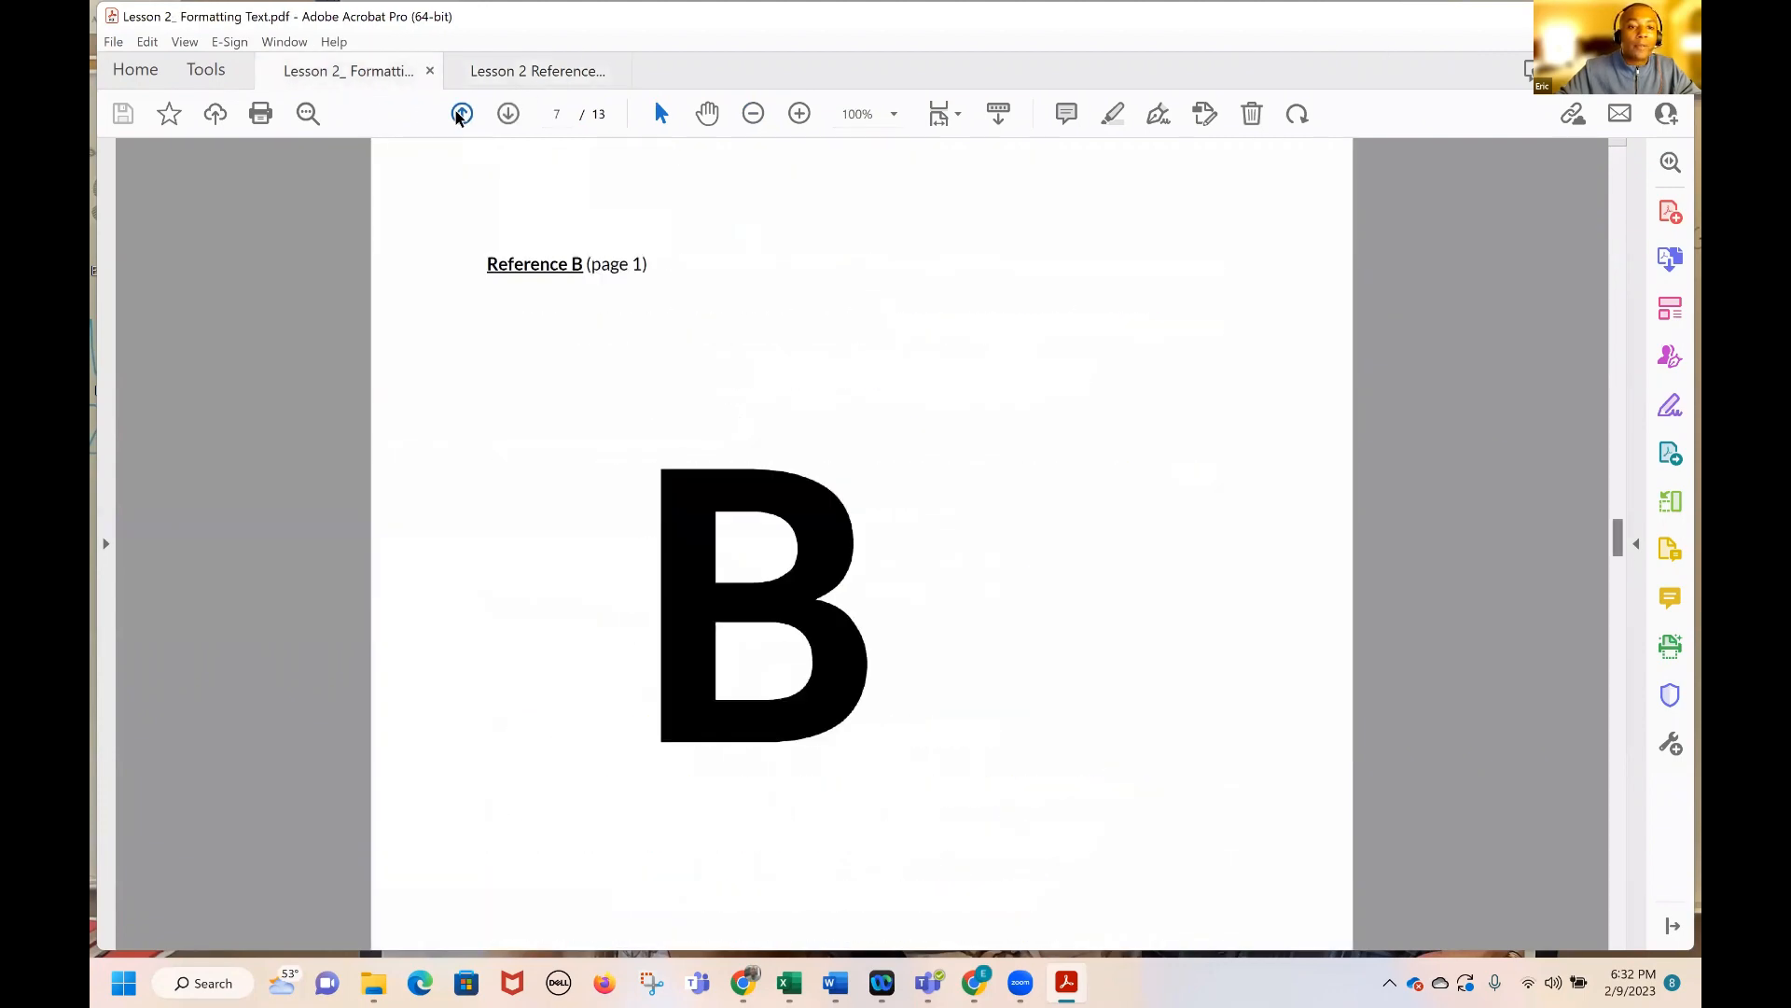
pyautogui.click(461, 113)
pyautogui.click(508, 113)
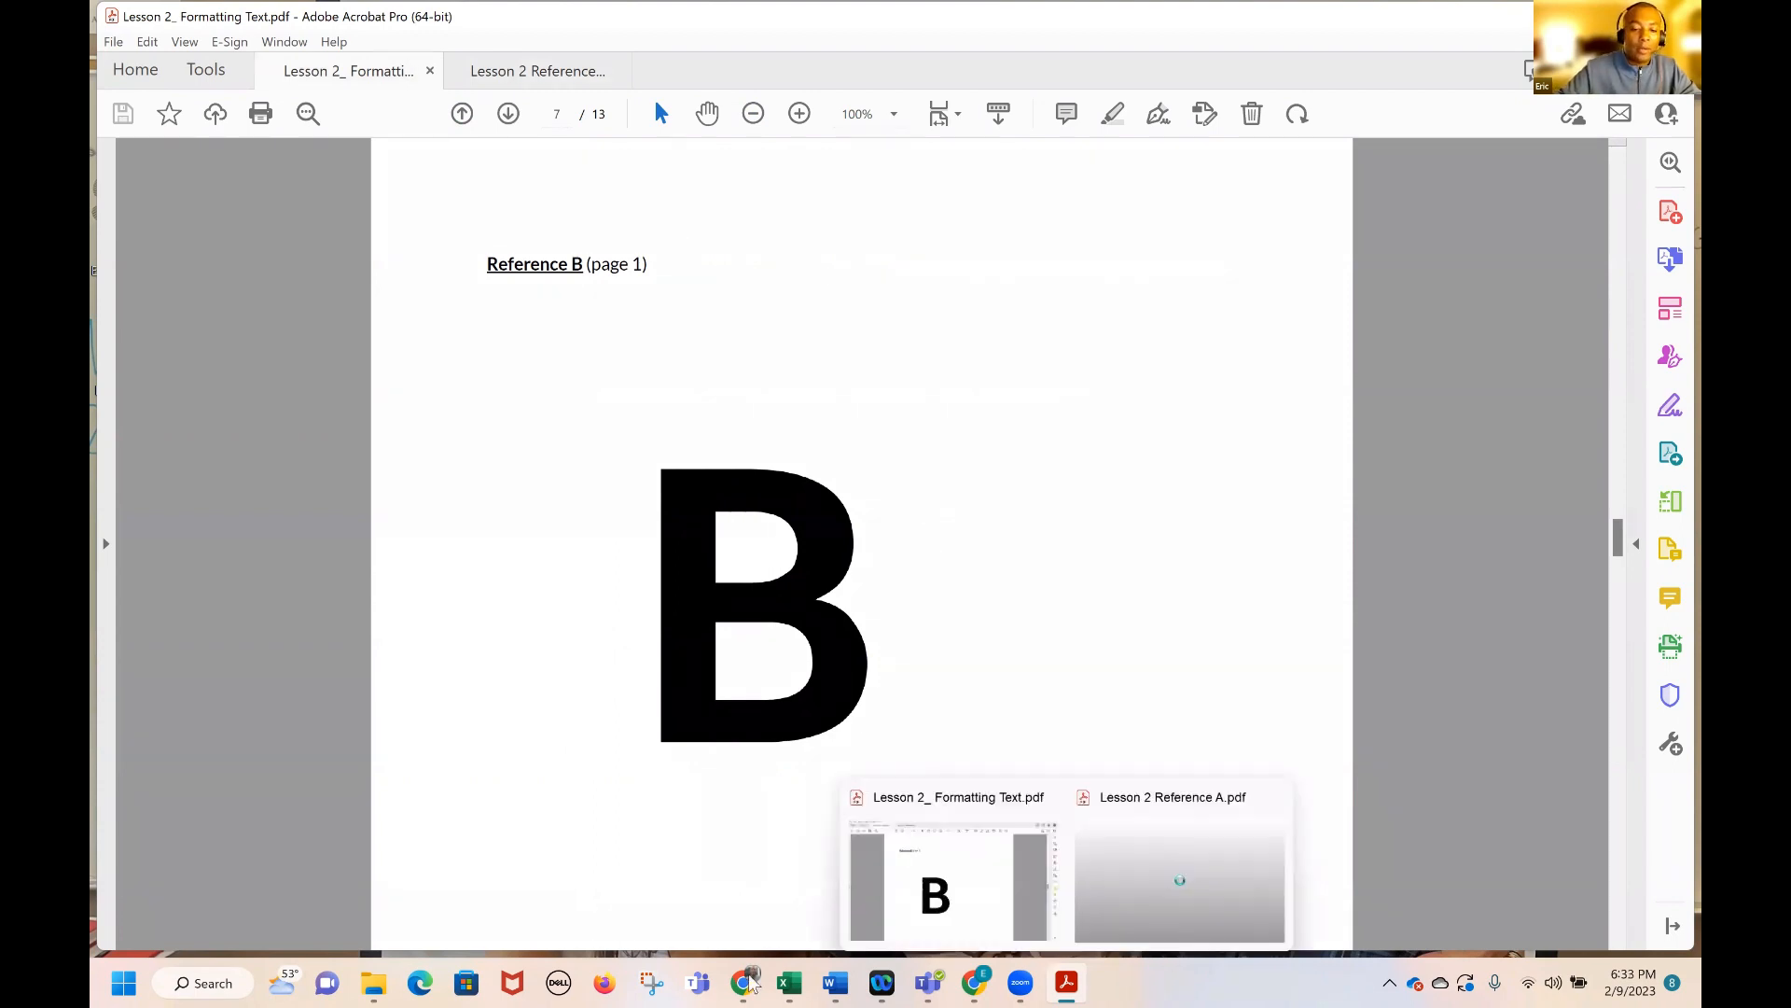
# Switch back to the Word document and magnify the screen to 200% with Magnifier
pyautogui.click(835, 982)
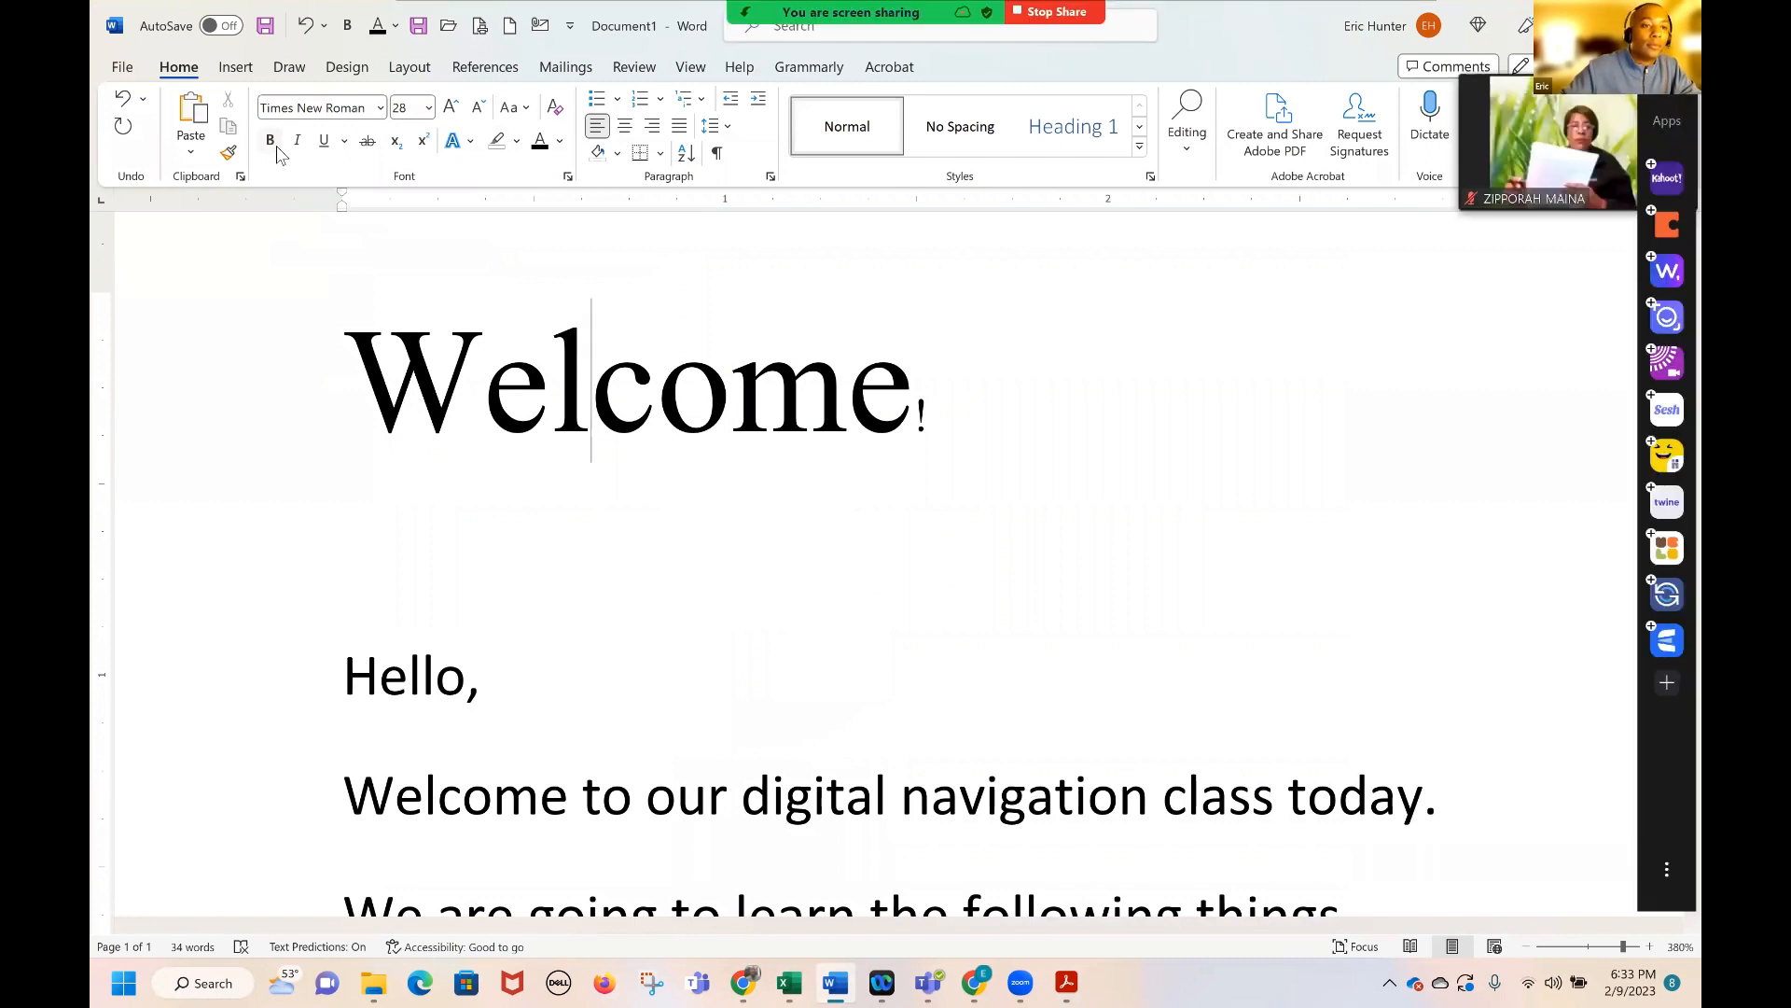
pyautogui.press('super+plus')
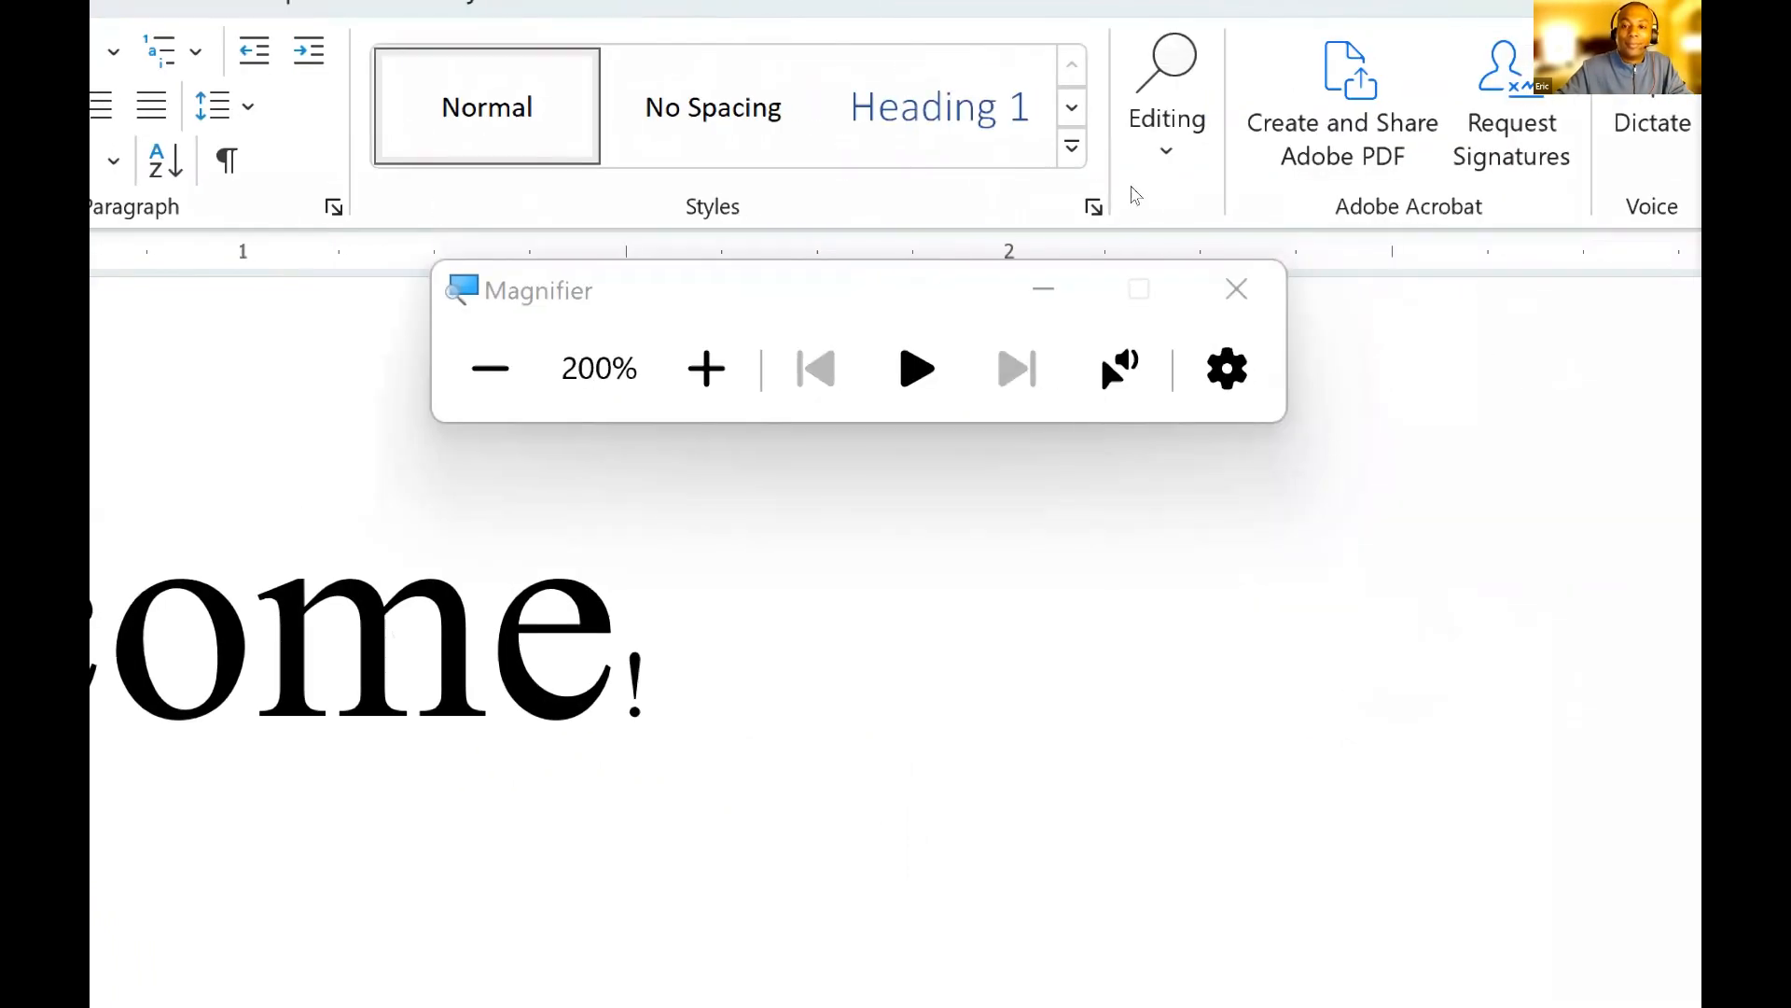
# Close Magnifier and switch to Lesson 2_ Formatting Text.pdf in Adobe Acrobat
pyautogui.click(1236, 284)
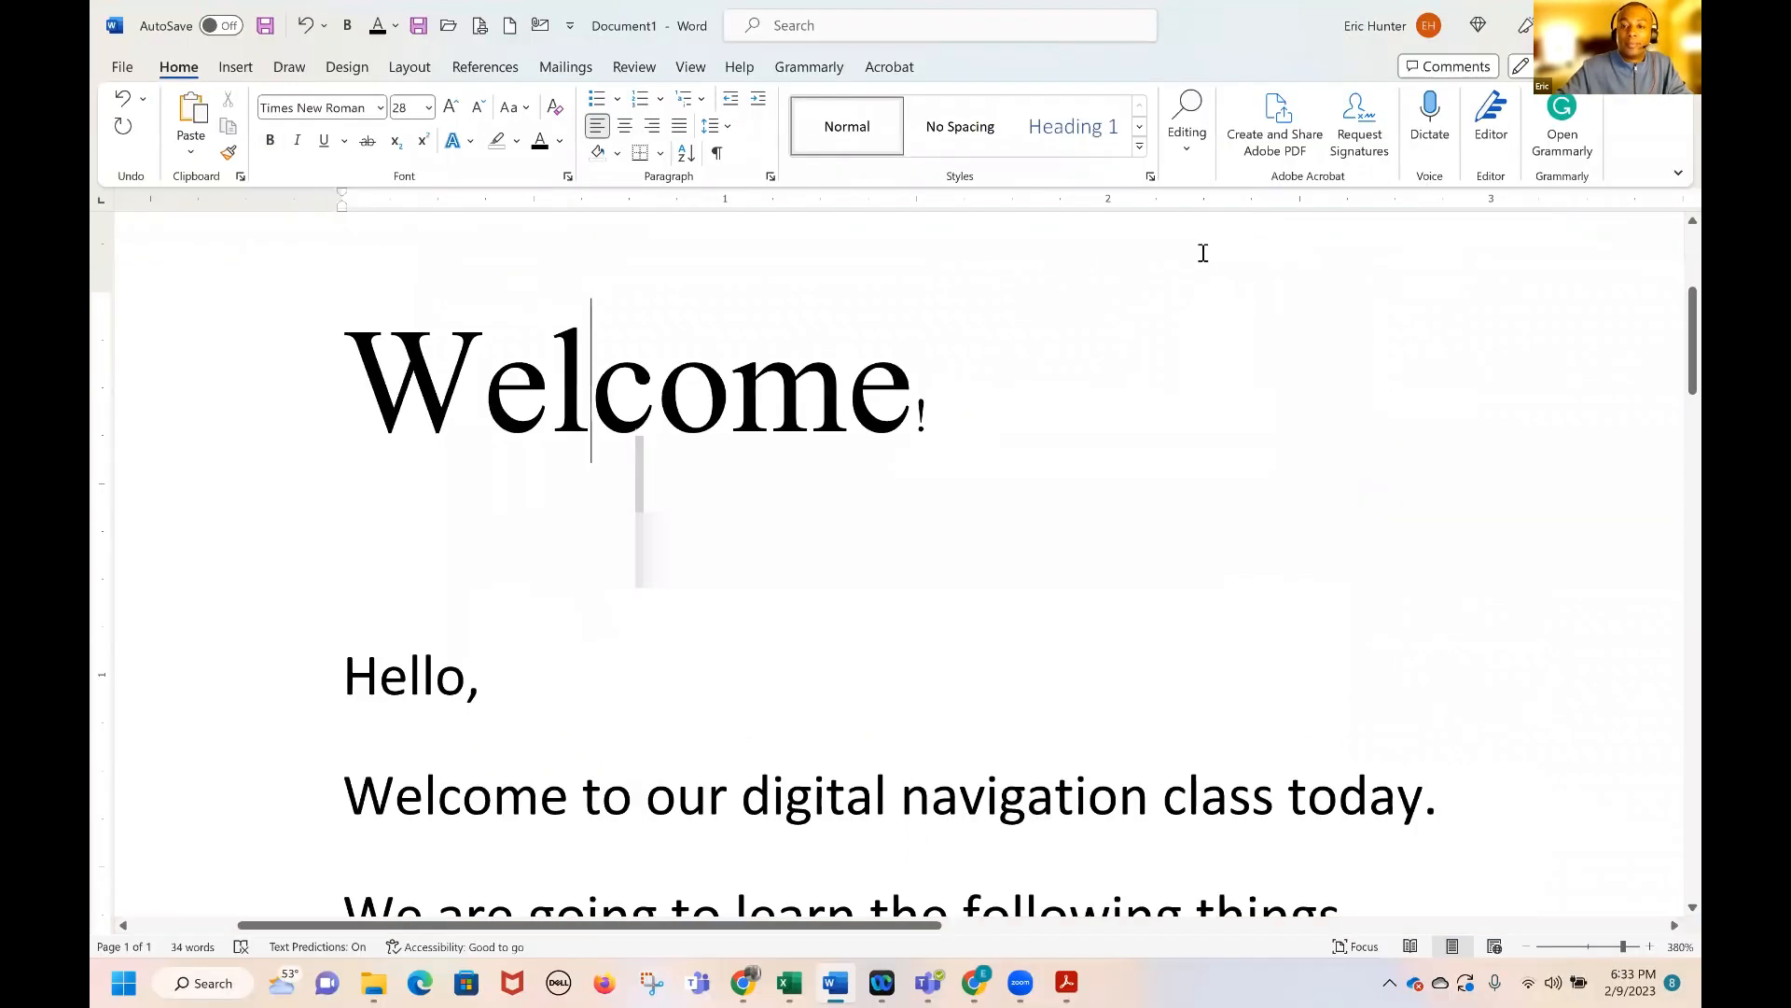
pyautogui.moveTo(1063, 982)
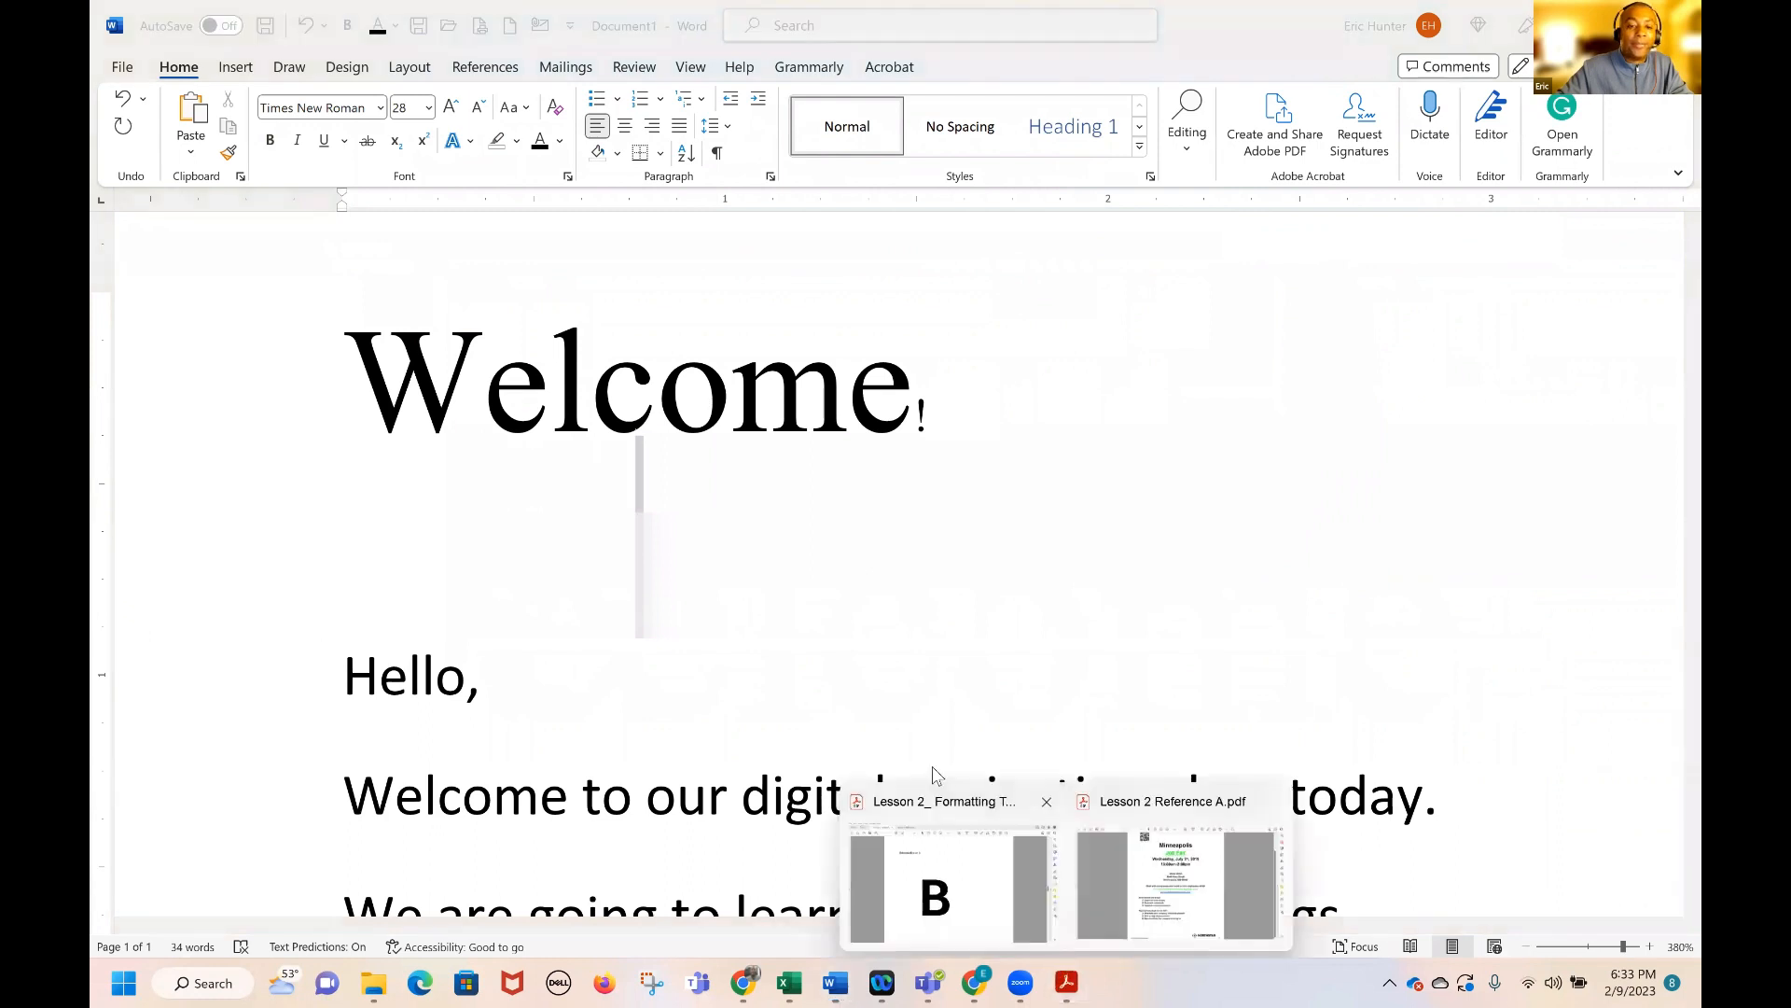
pyautogui.click(958, 831)
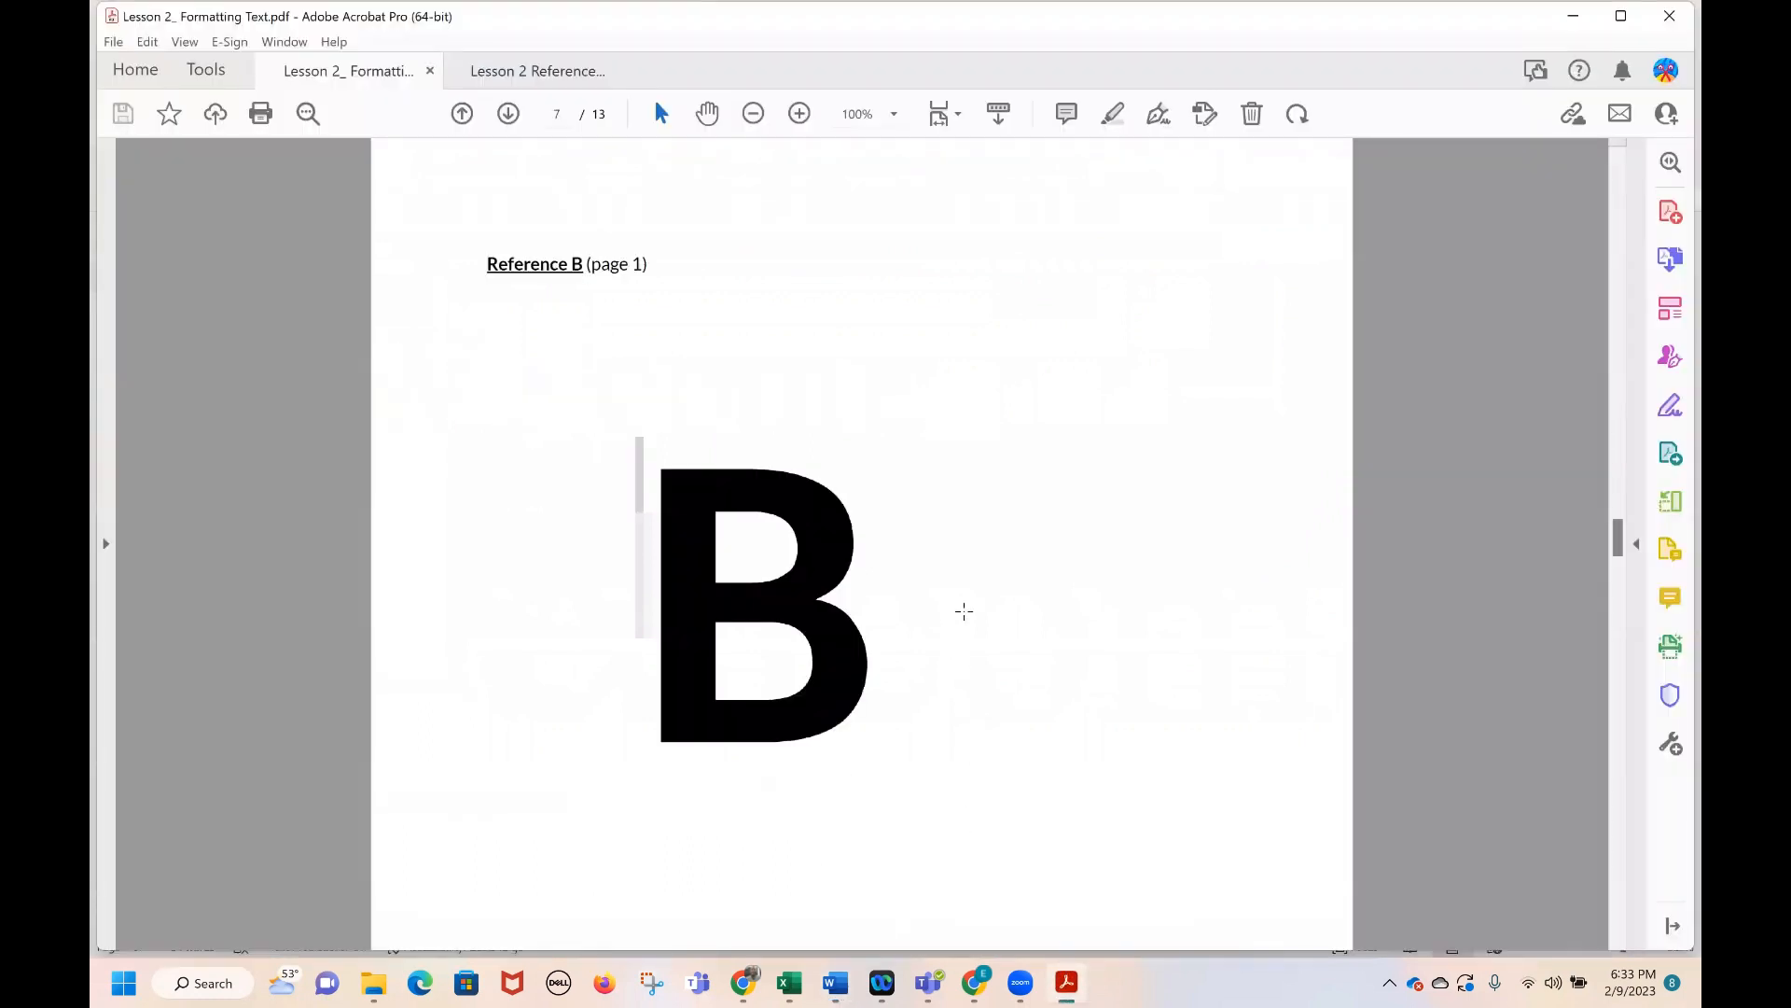
# Examine the bold, italic and underline symbols on pages 1 and 2 of Reference B, ending back at the bold symbol
pyautogui.scroll(-8, 963, 611)
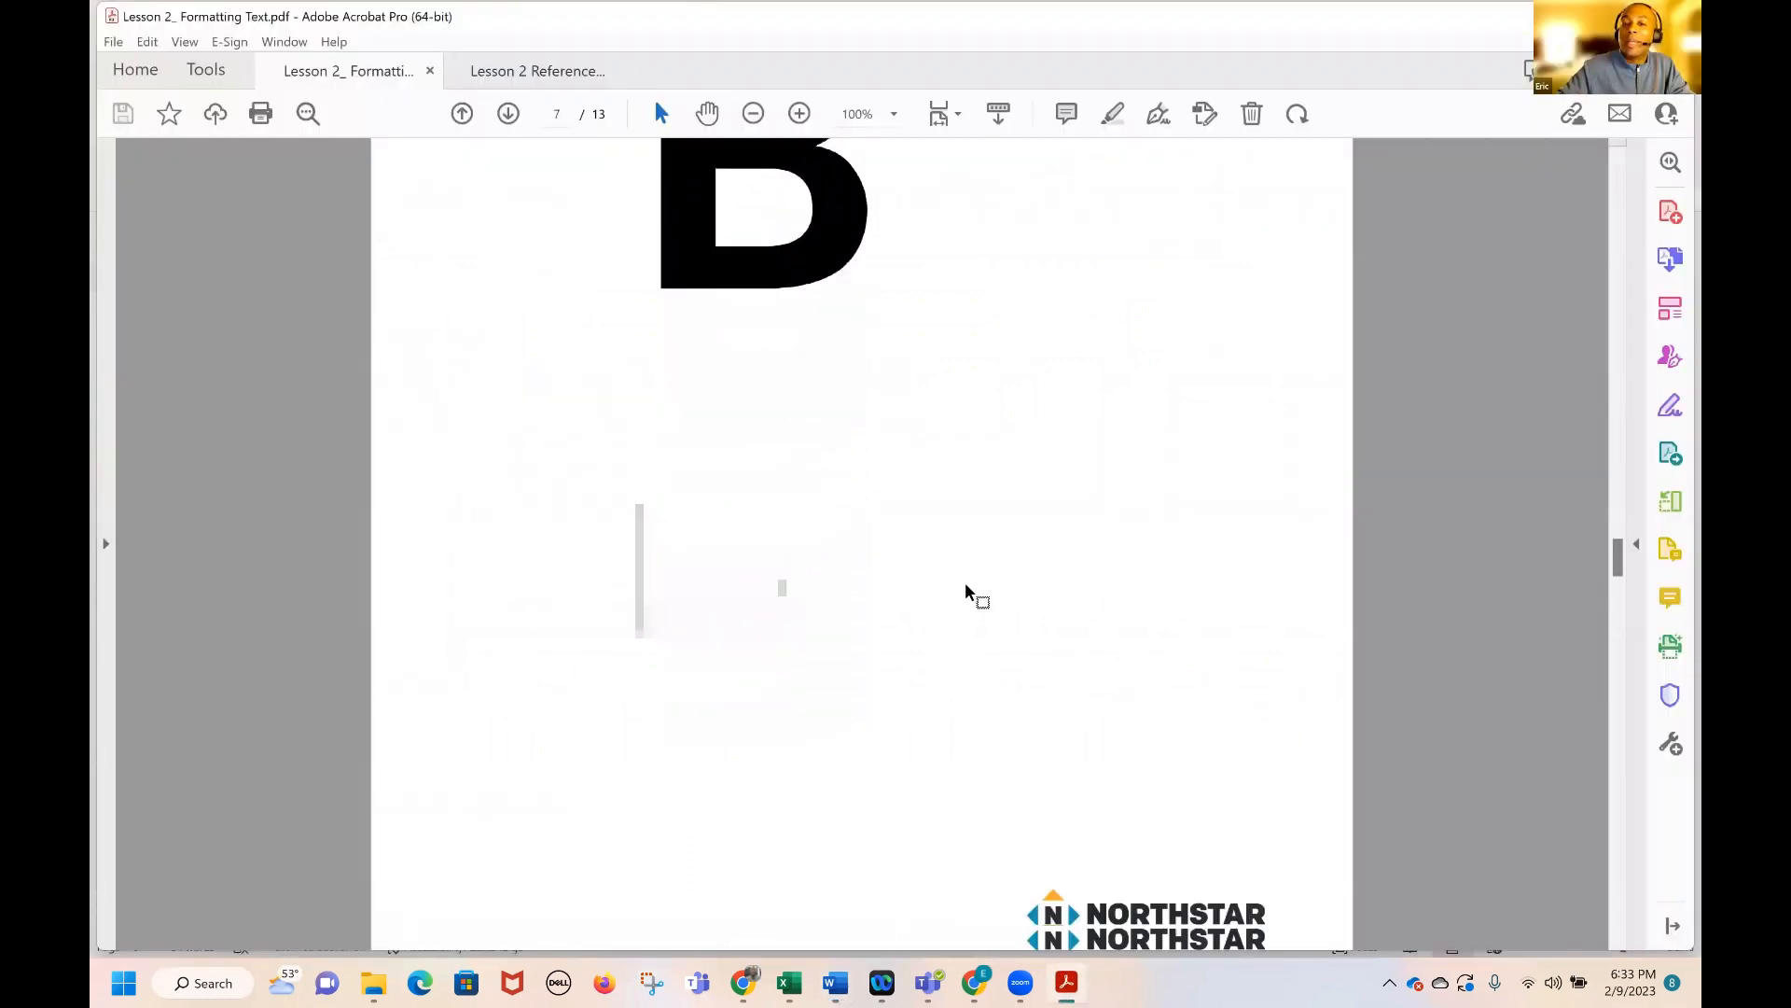
pyautogui.scroll(-10, 966, 591)
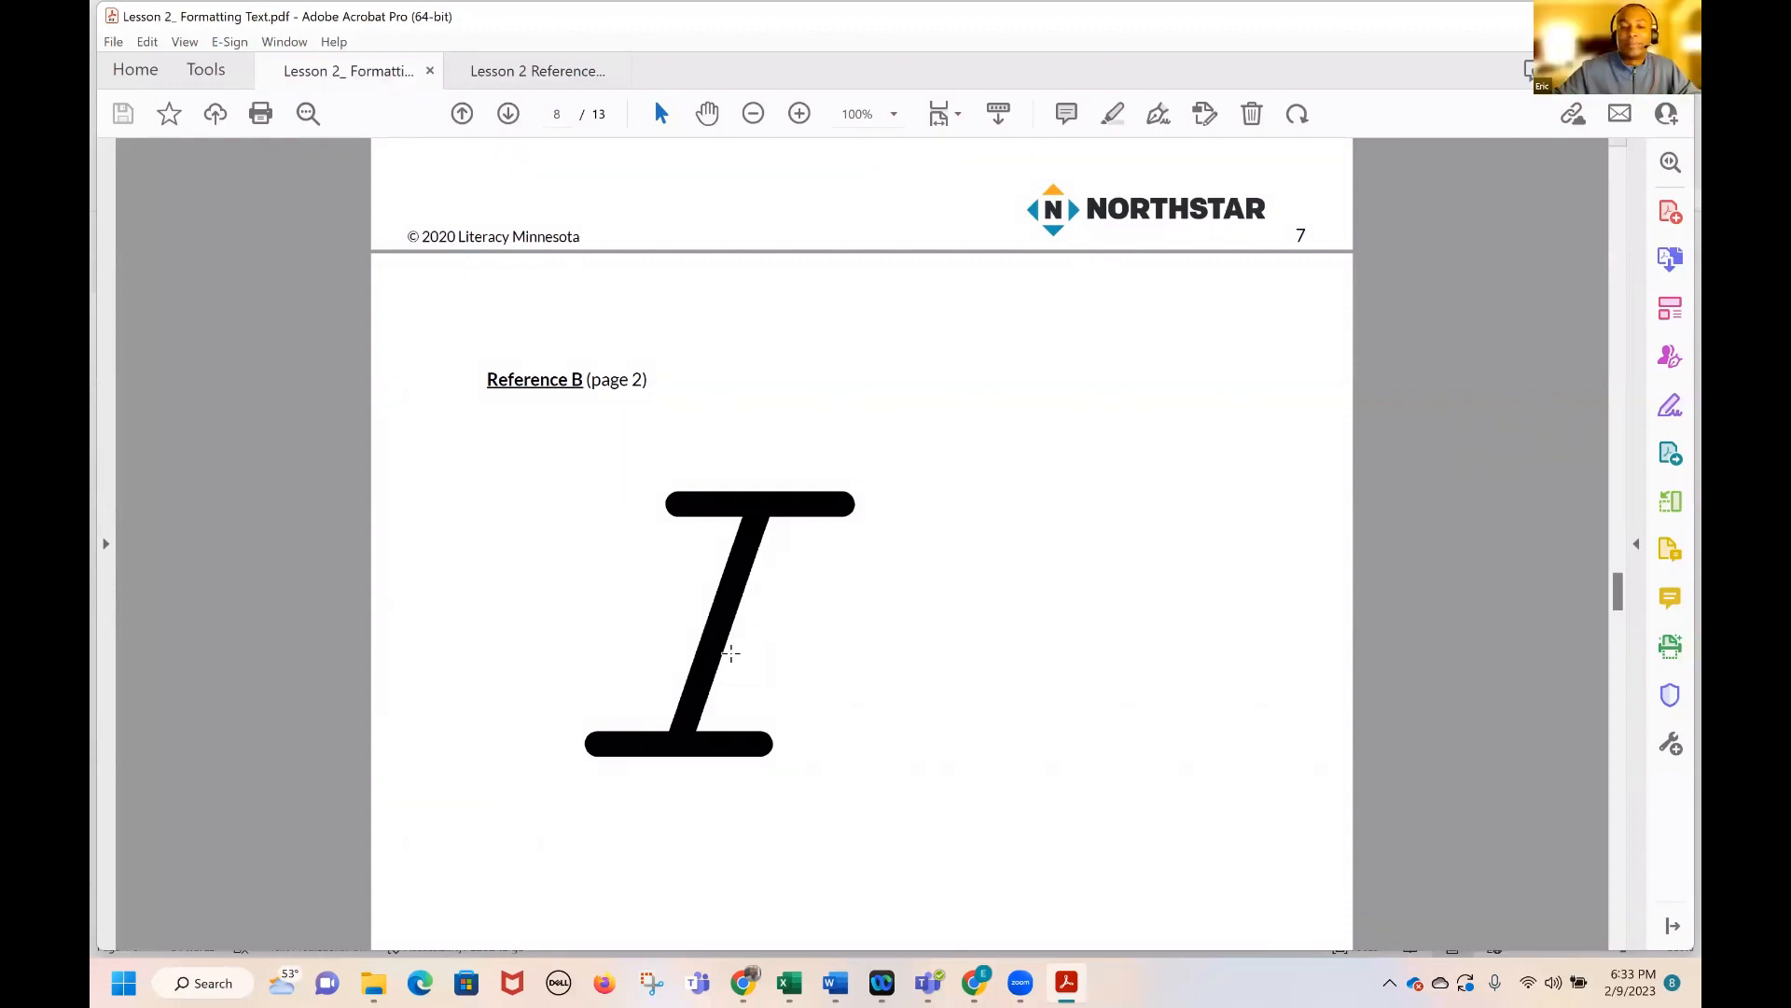
pyautogui.scroll(-5, 728, 660)
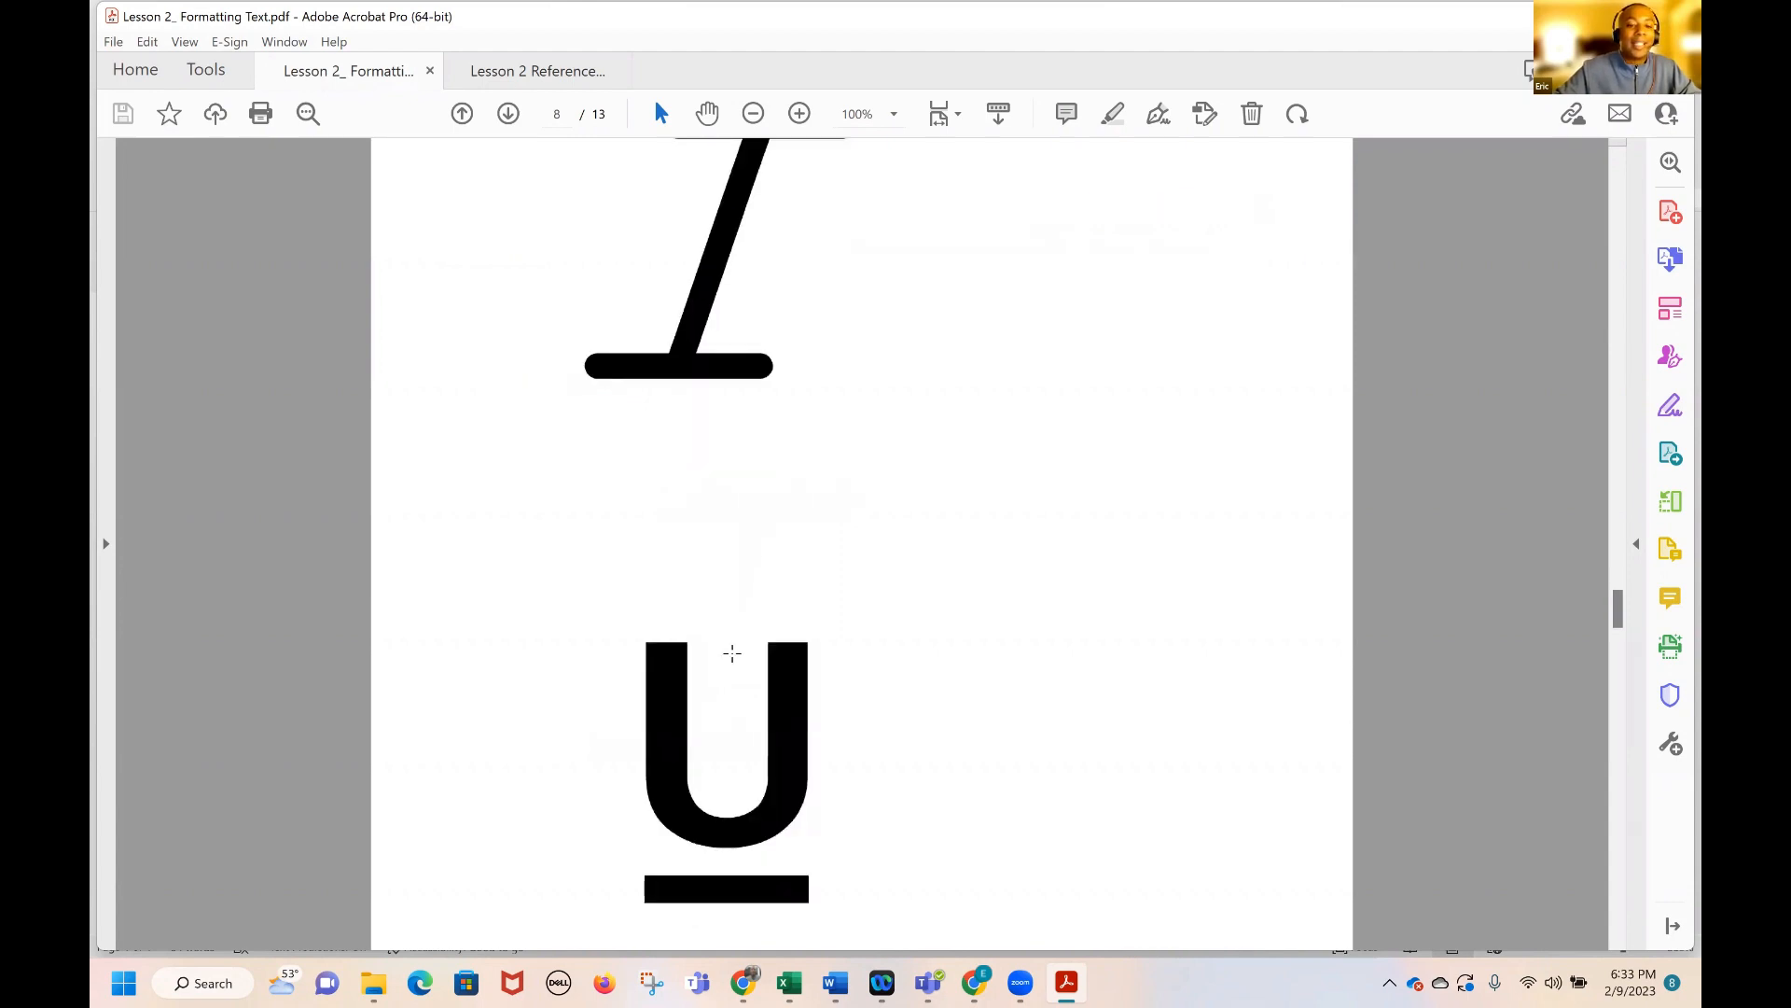
pyautogui.scroll(-1, 728, 653)
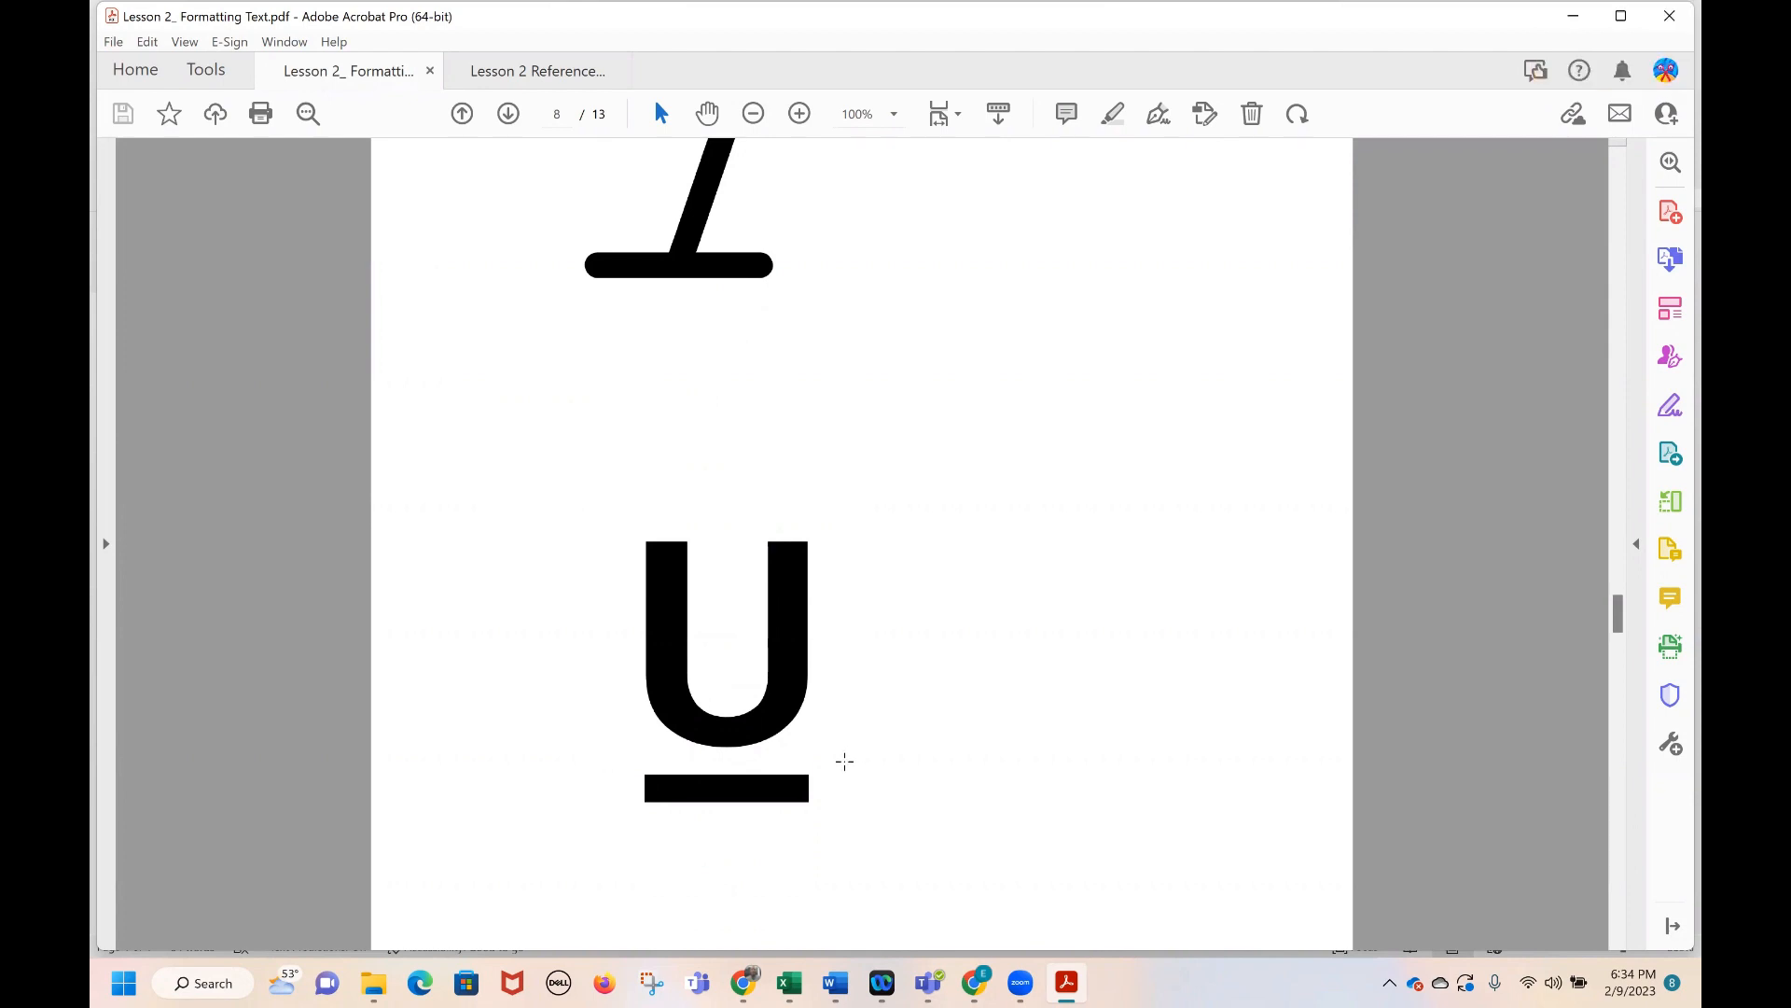
pyautogui.scroll(1, 863, 754)
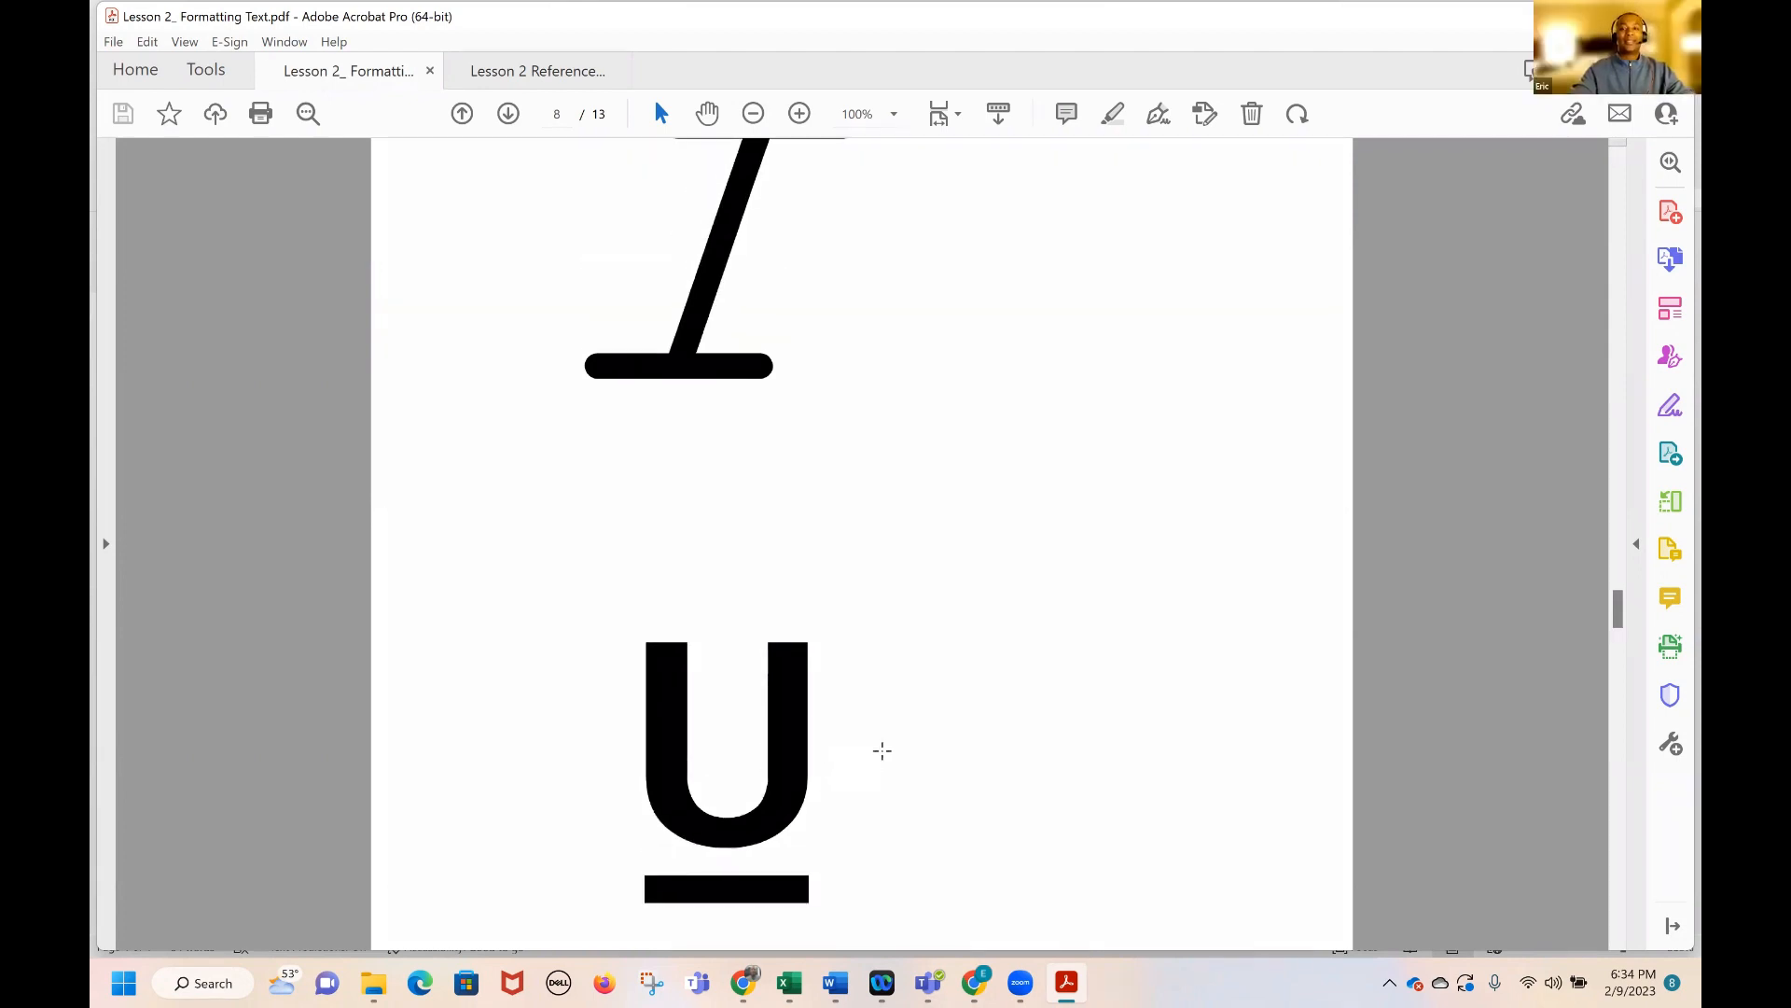
pyautogui.scroll(1, 882, 750)
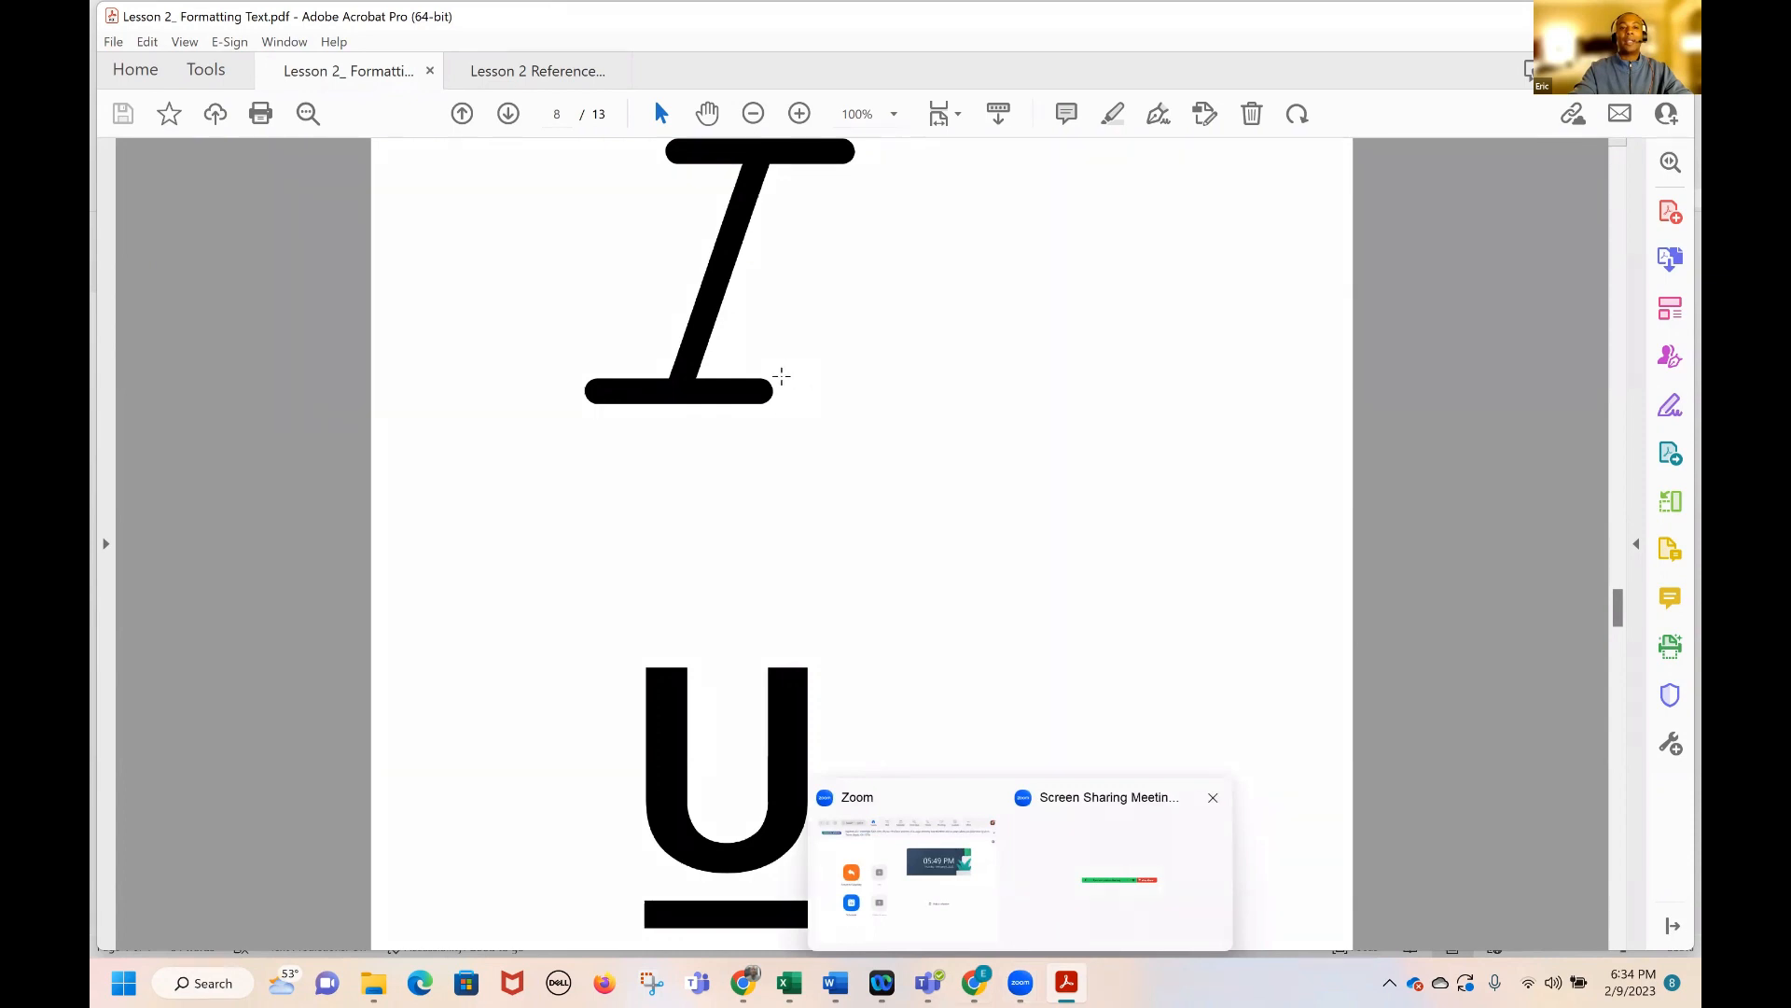
pyautogui.scroll(1, 780, 367)
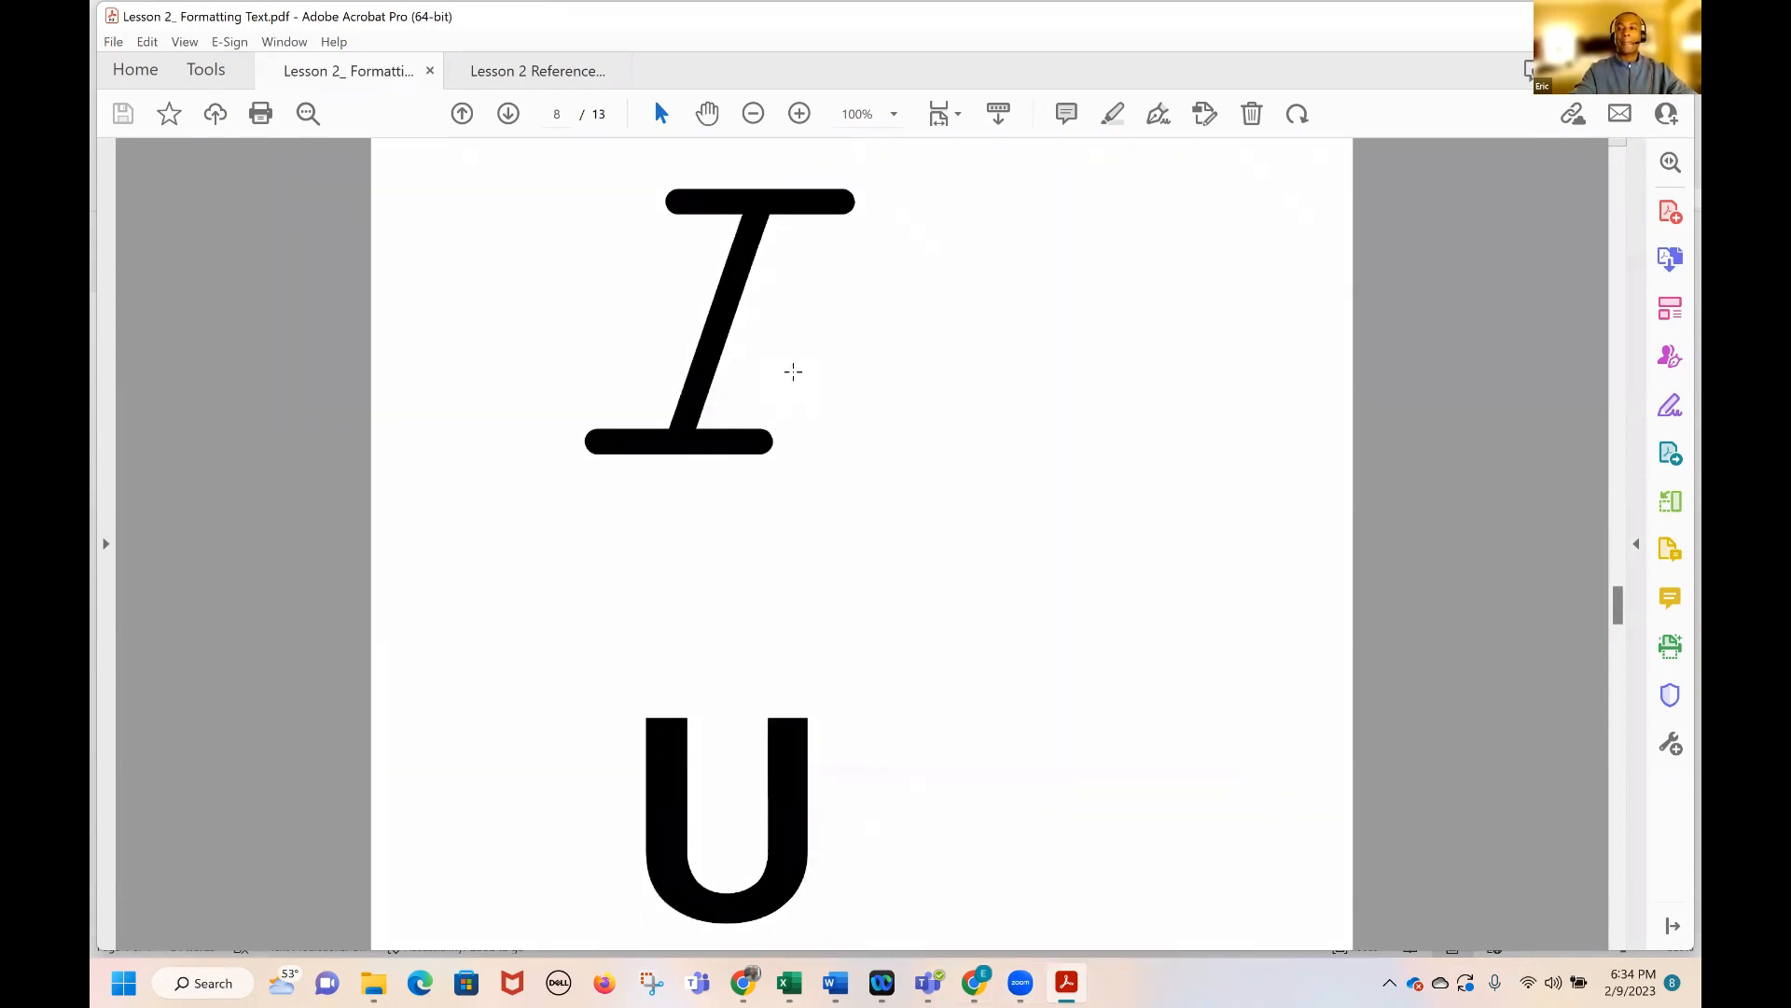
pyautogui.scroll(7, 793, 369)
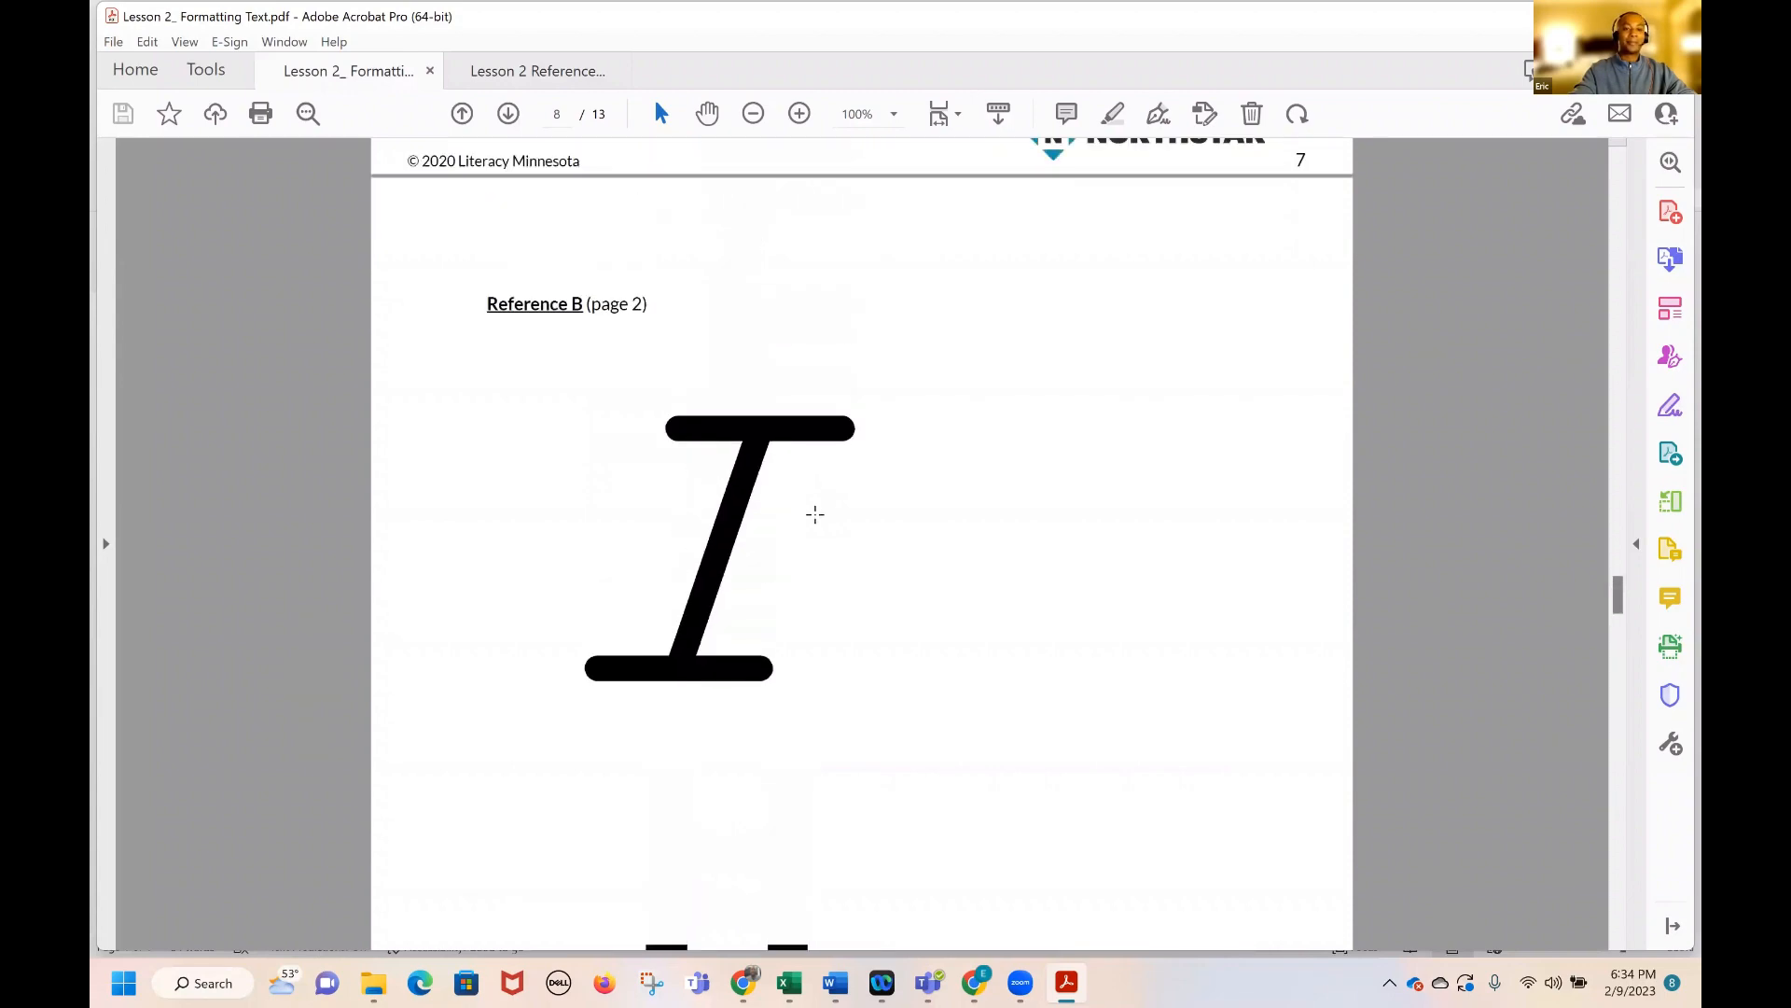
pyautogui.scroll(8, 860, 571)
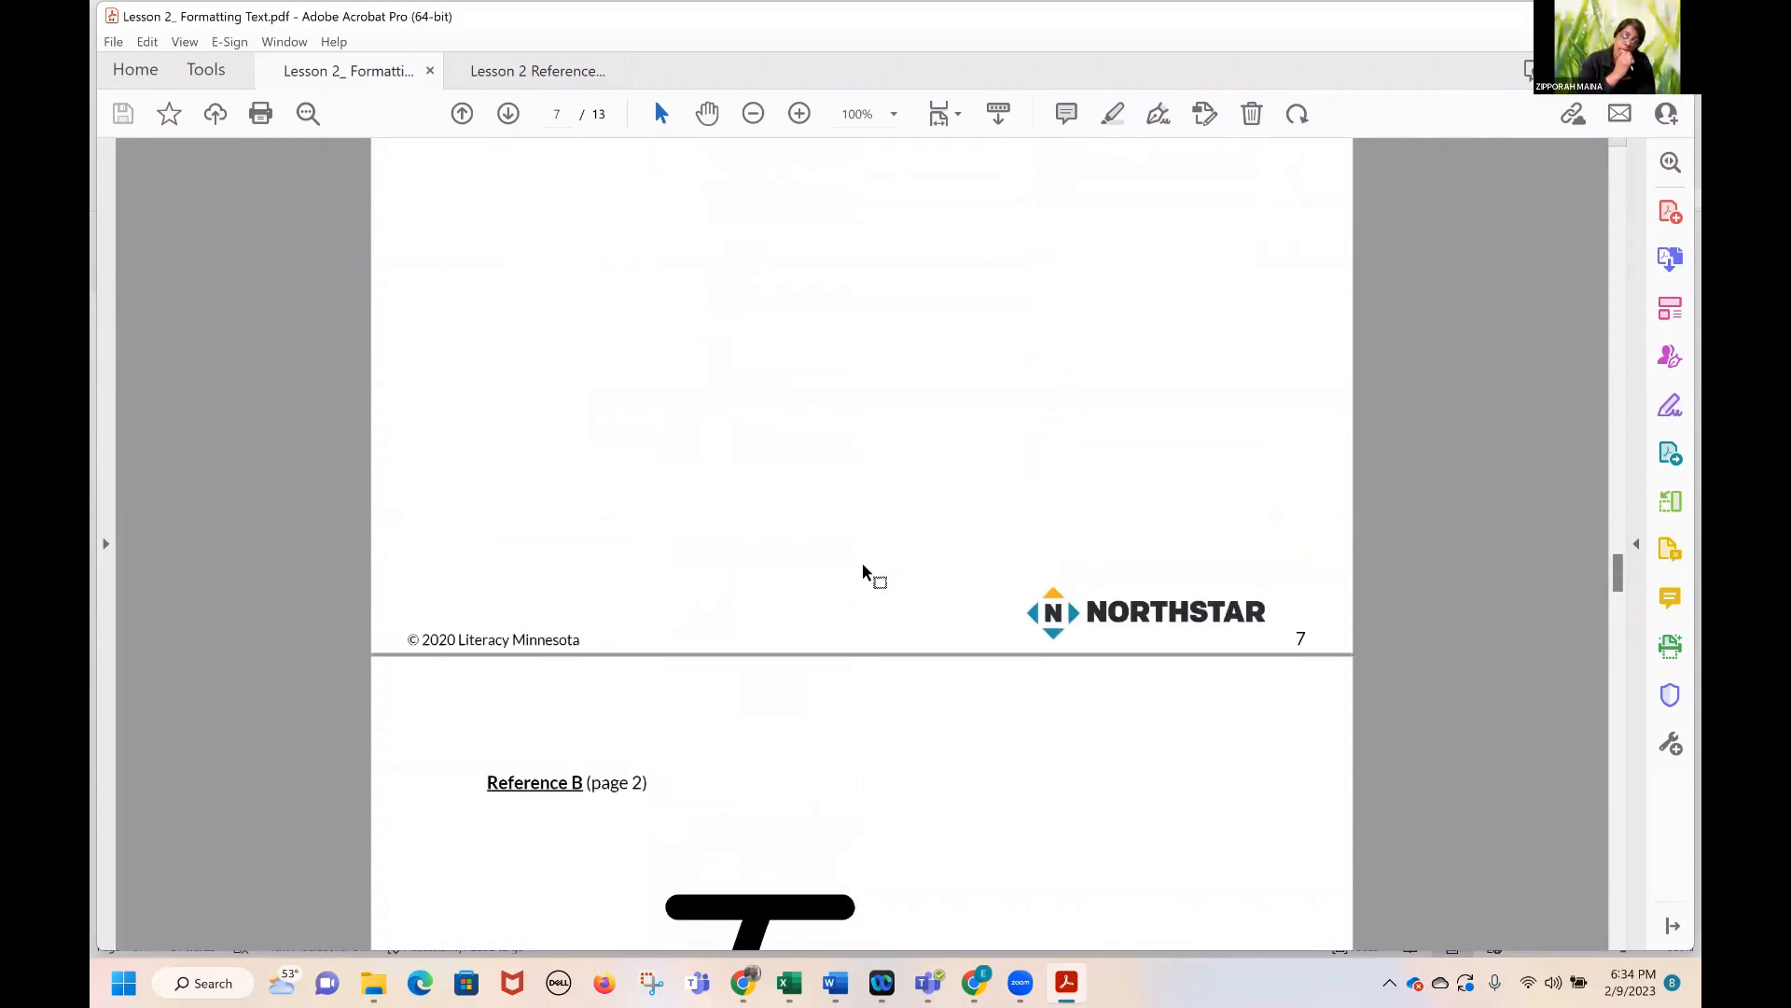
pyautogui.scroll(1, 863, 568)
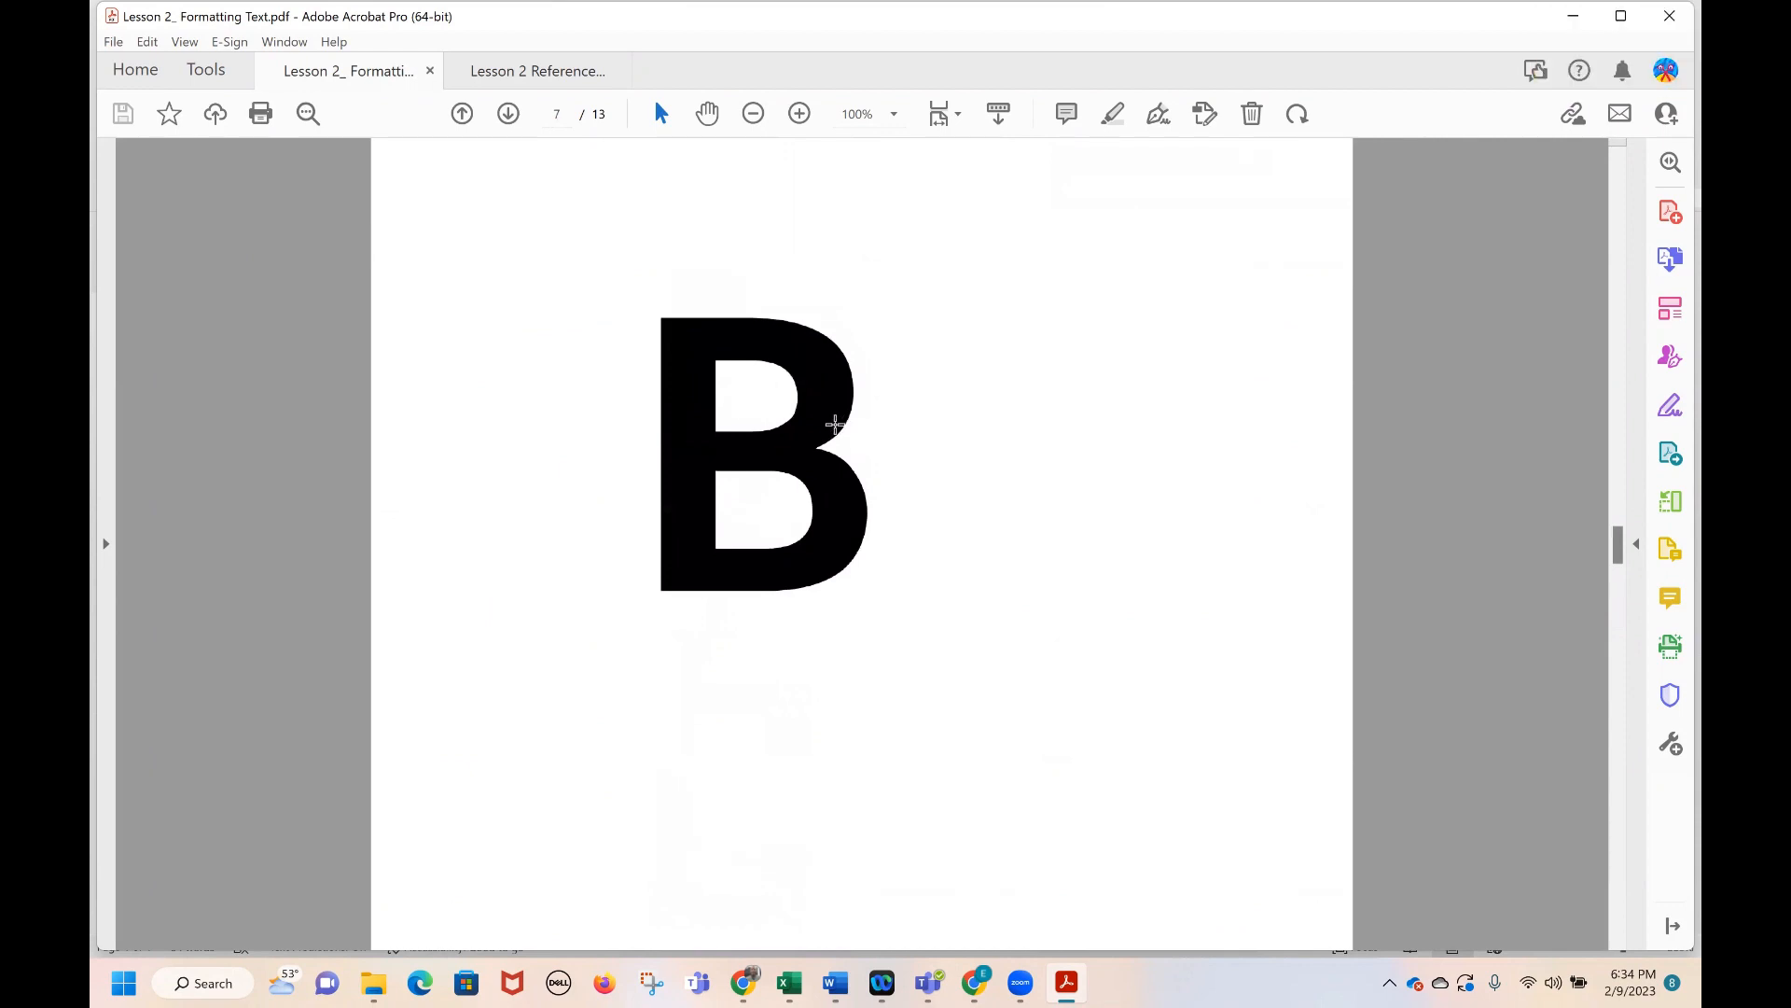
# Go to page 9 and enlarge it to 152% to examine the circled font name, font color and font size controls
pyautogui.click(507, 115)
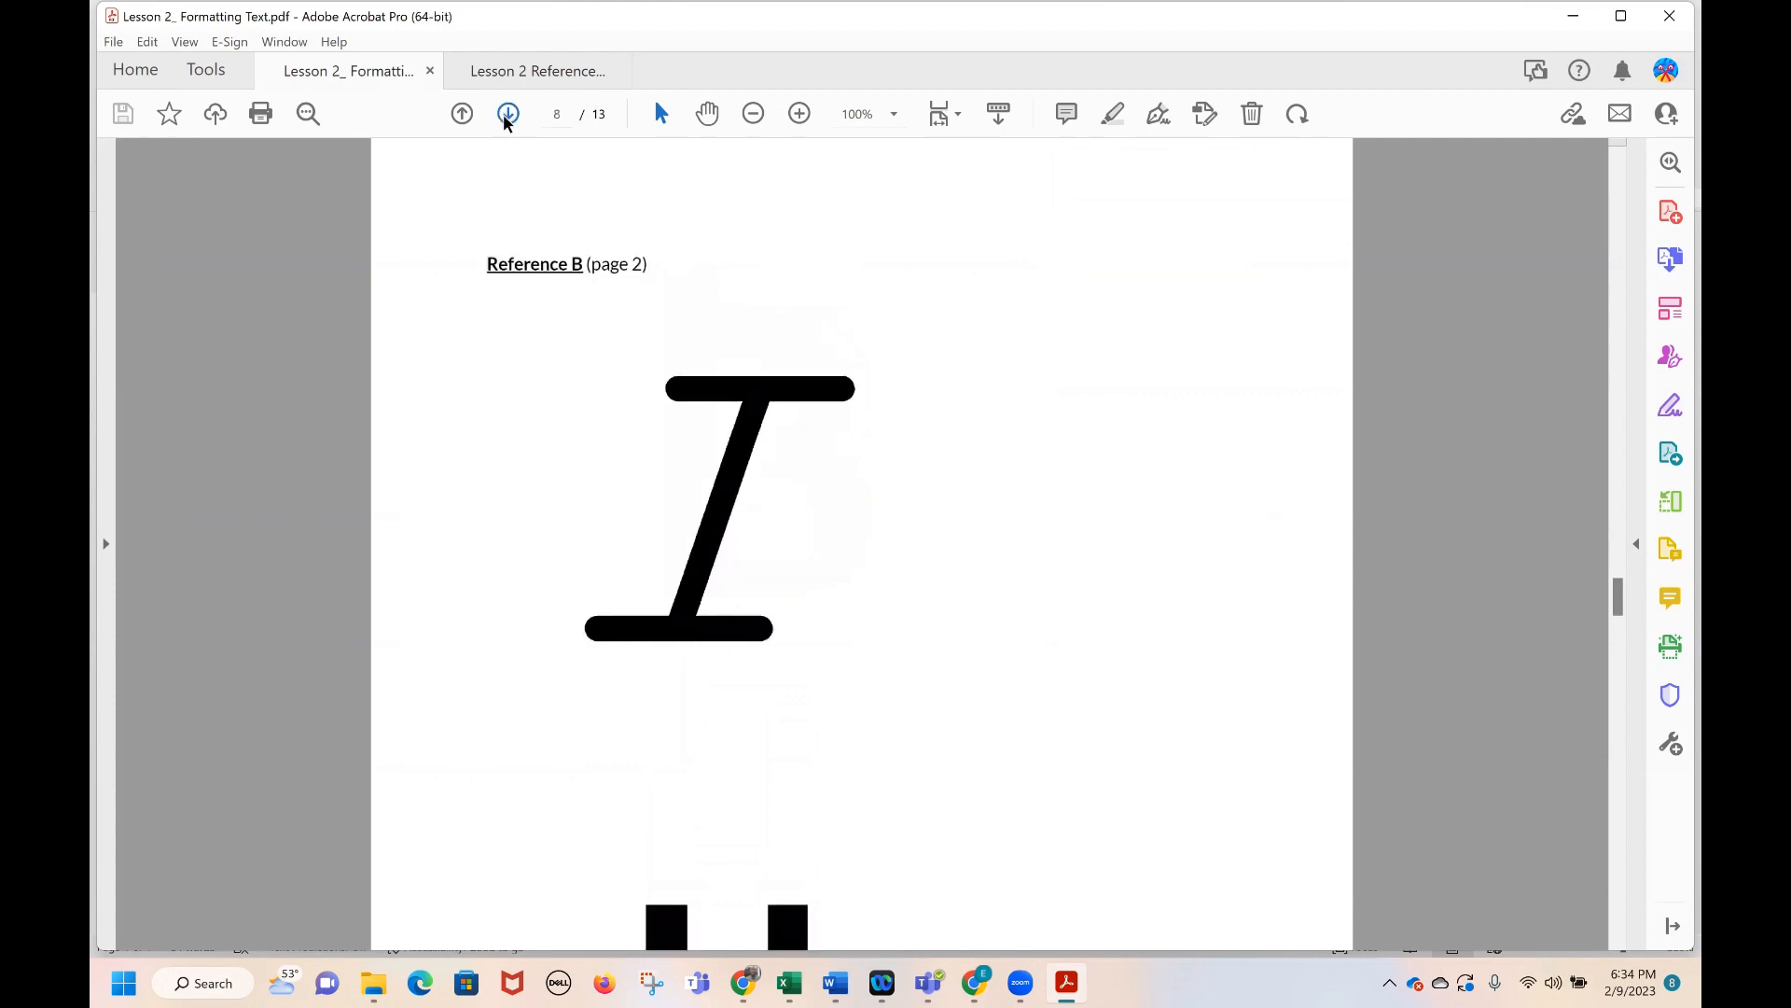
pyautogui.click(506, 116)
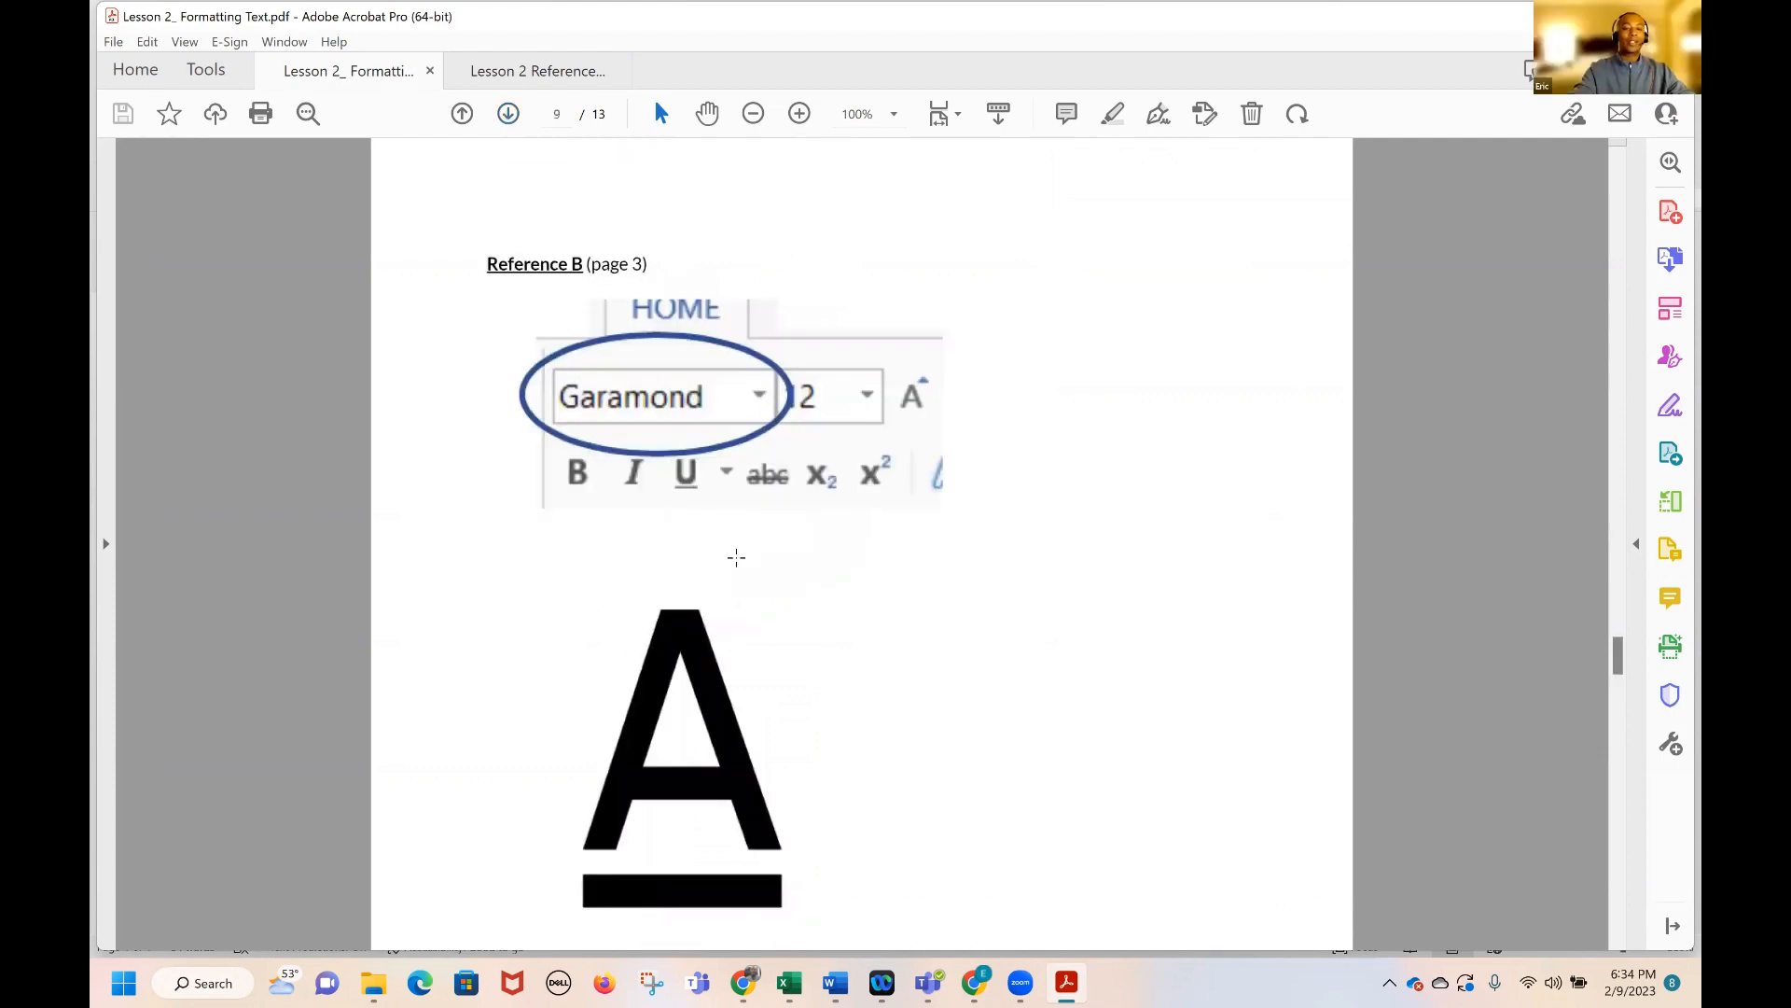
pyautogui.scroll(1, 696, 424)
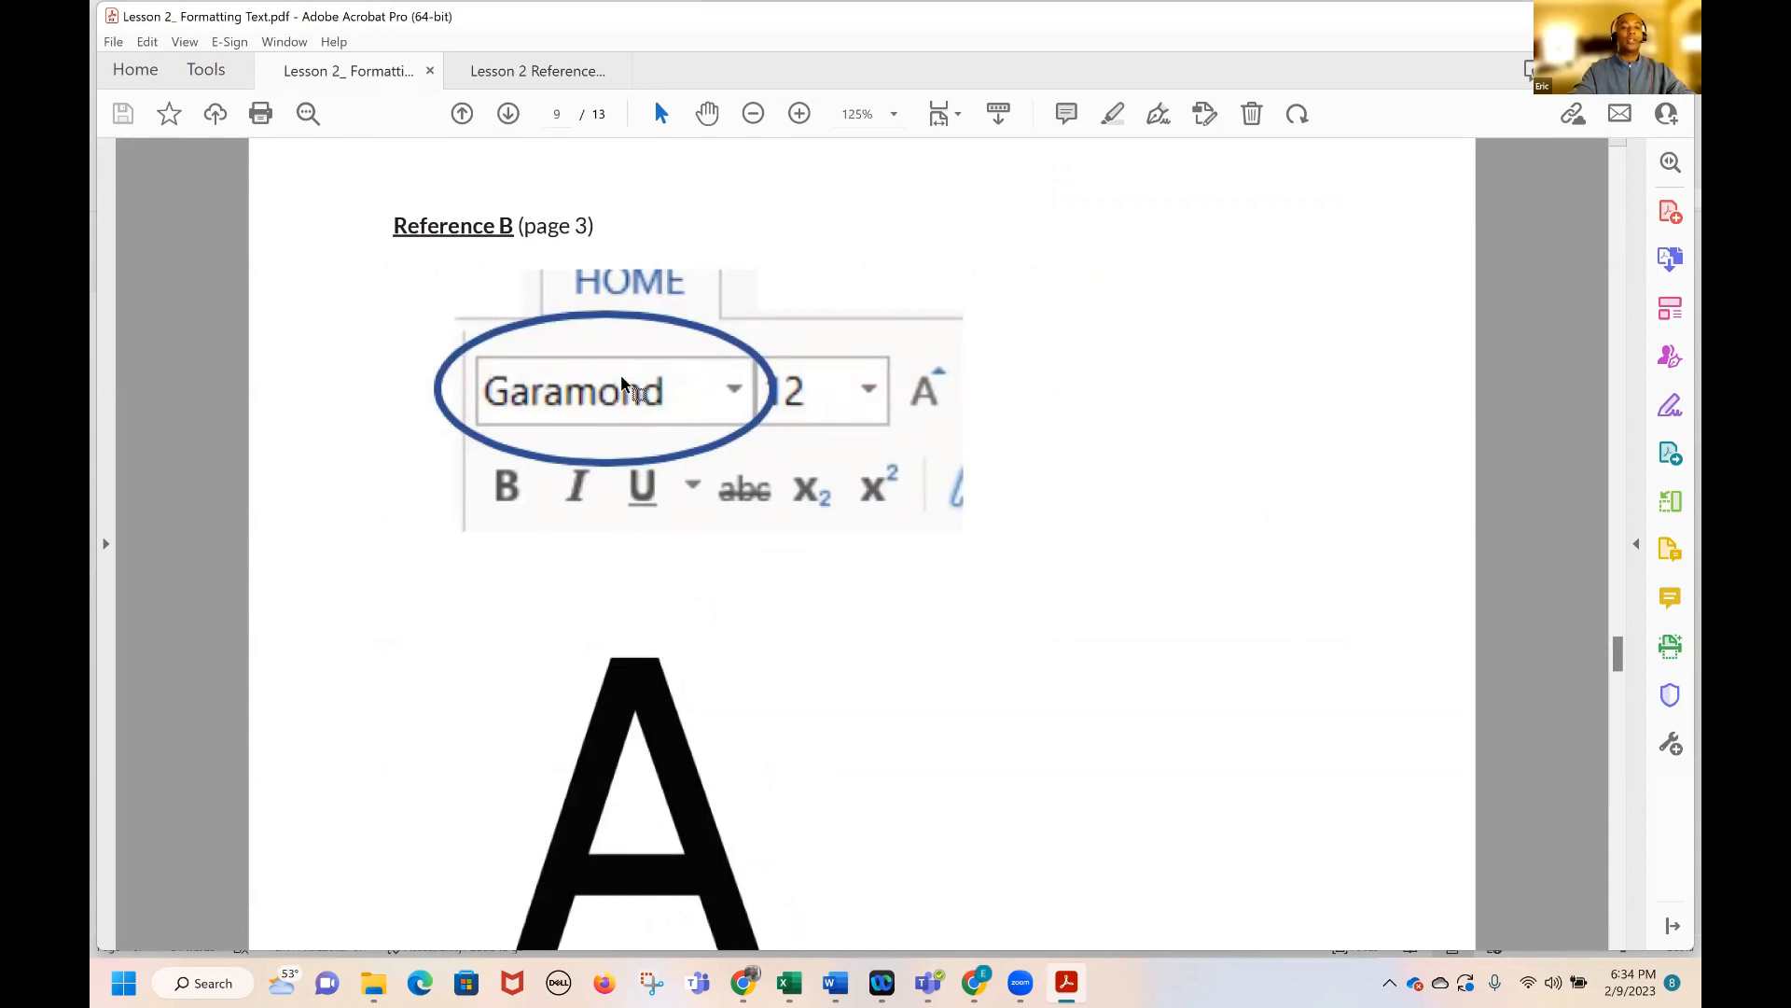
pyautogui.scroll(1, 621, 383)
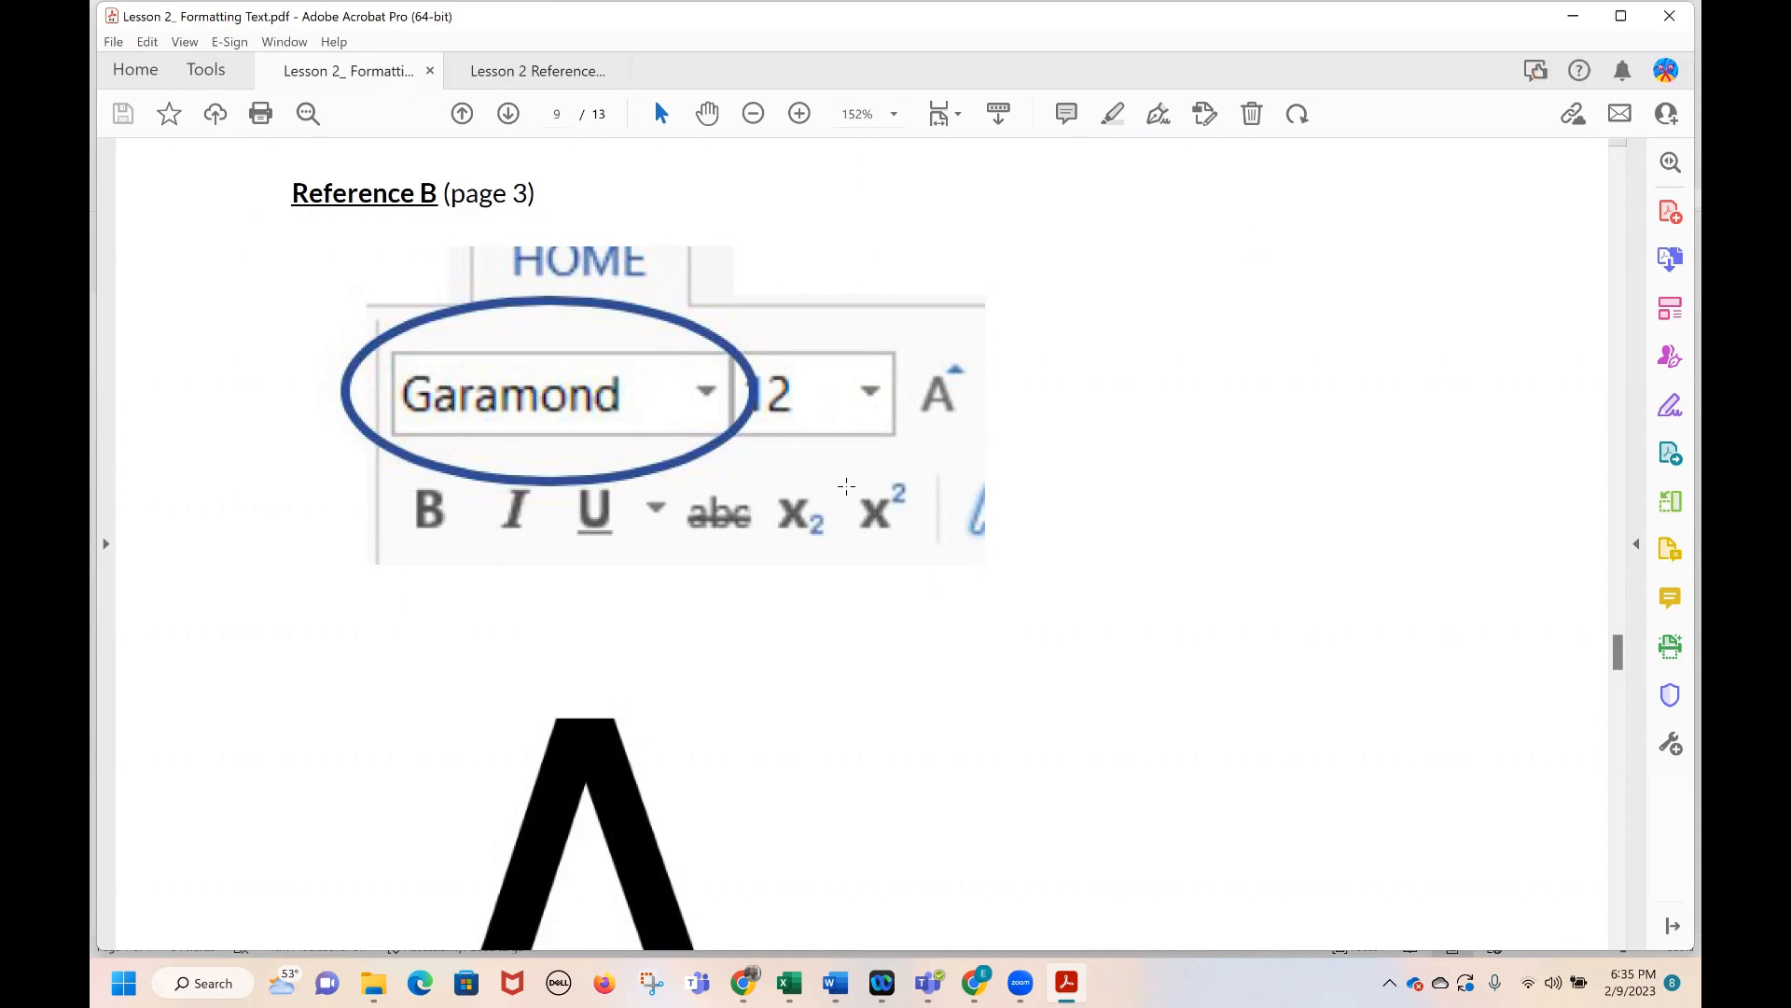
pyautogui.scroll(-5, 932, 667)
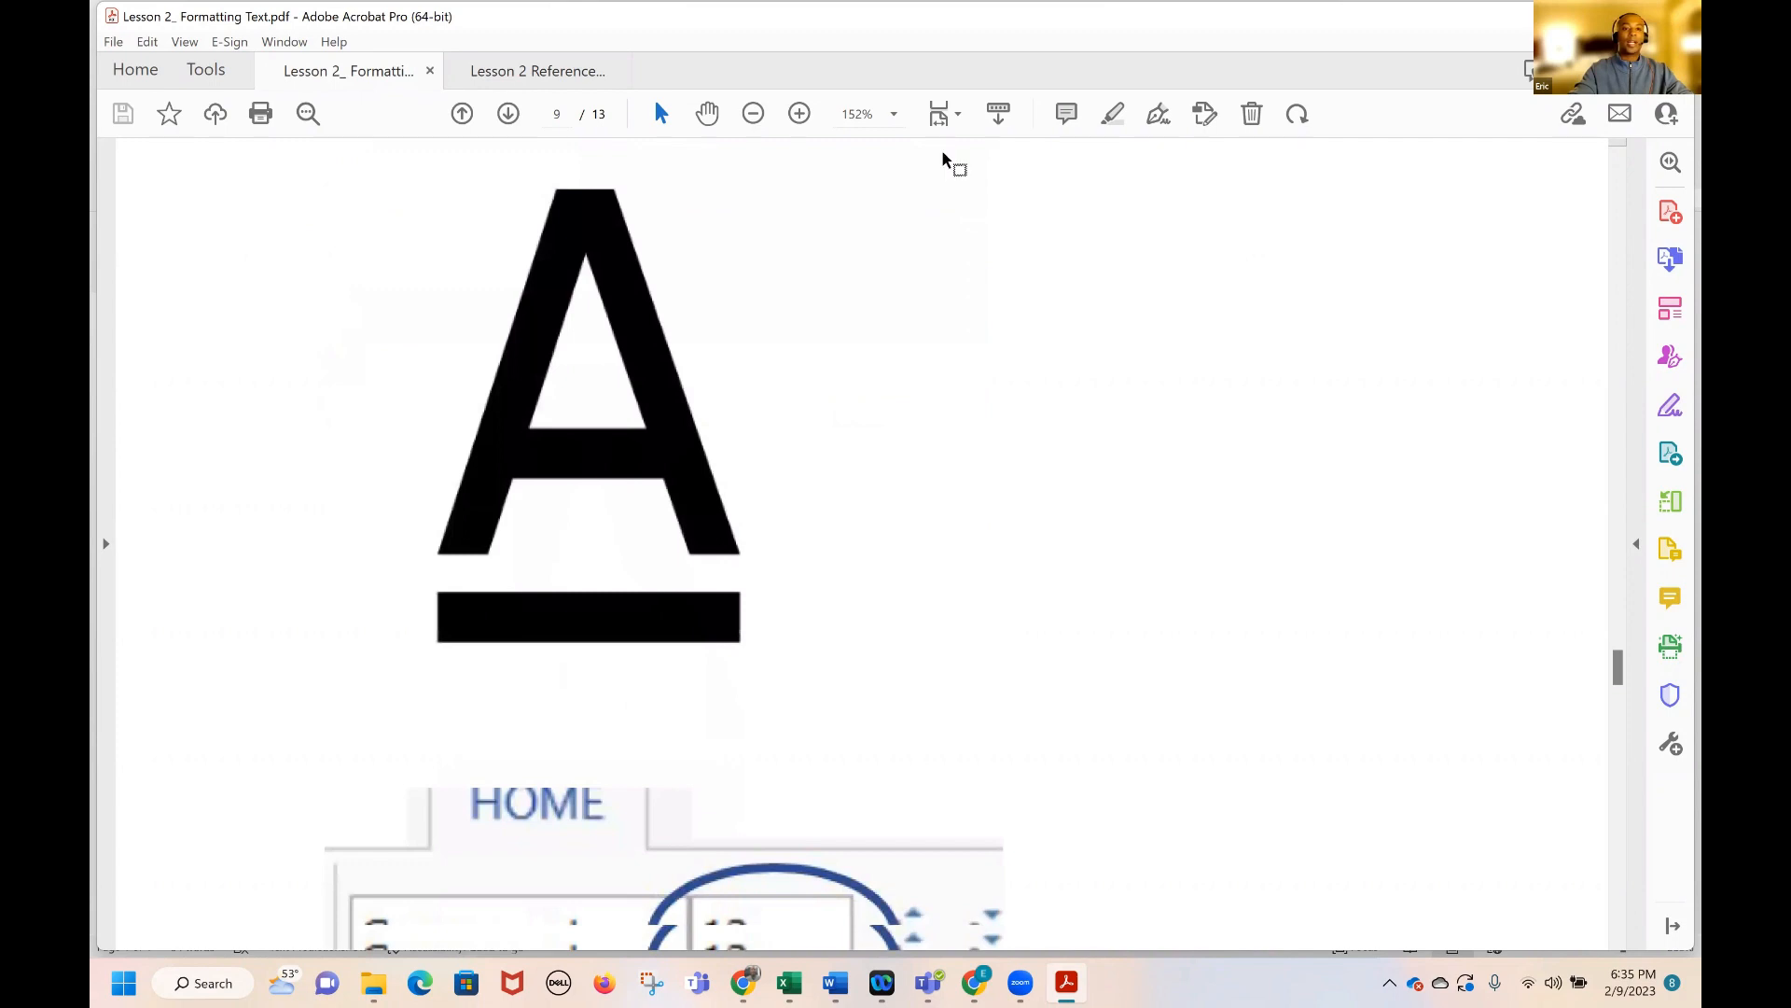
pyautogui.scroll(-1, 944, 161)
pyautogui.scroll(-3, 909, 462)
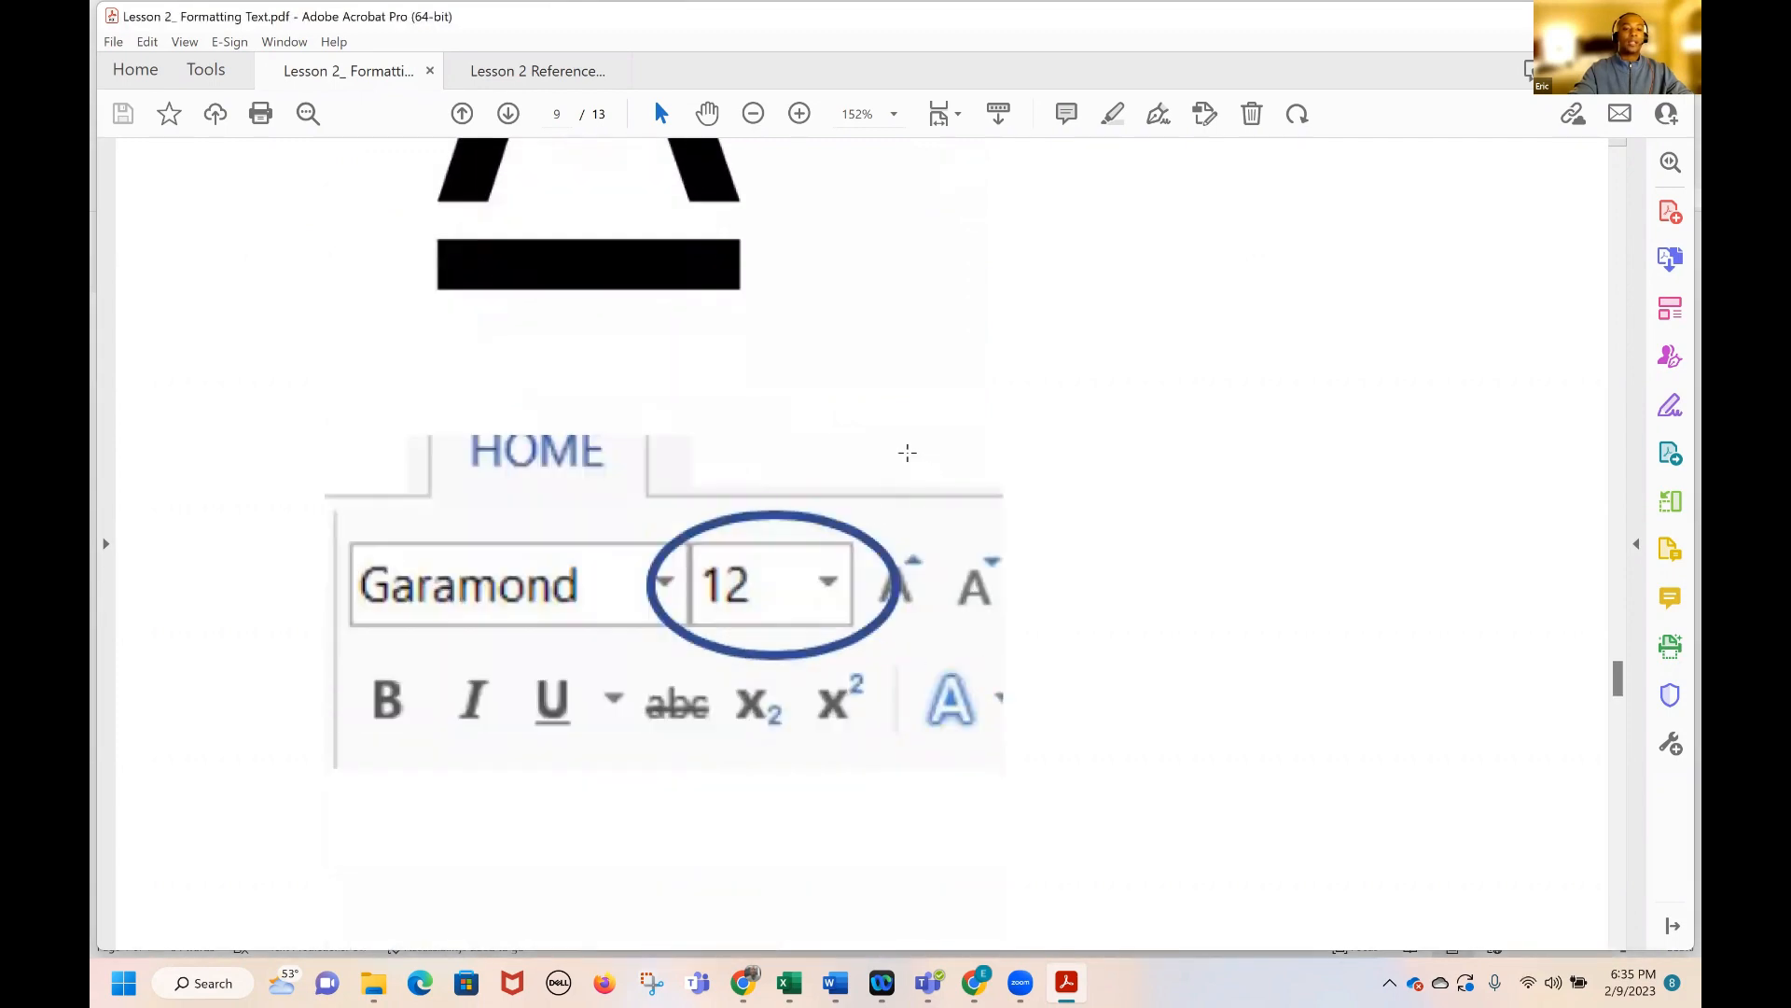
# Look through the Reference C questions and the hotel job opening flyer, ending on Reference E's scrambled-word sentences enlarged to 152%
pyautogui.scroll(-6, 923, 679)
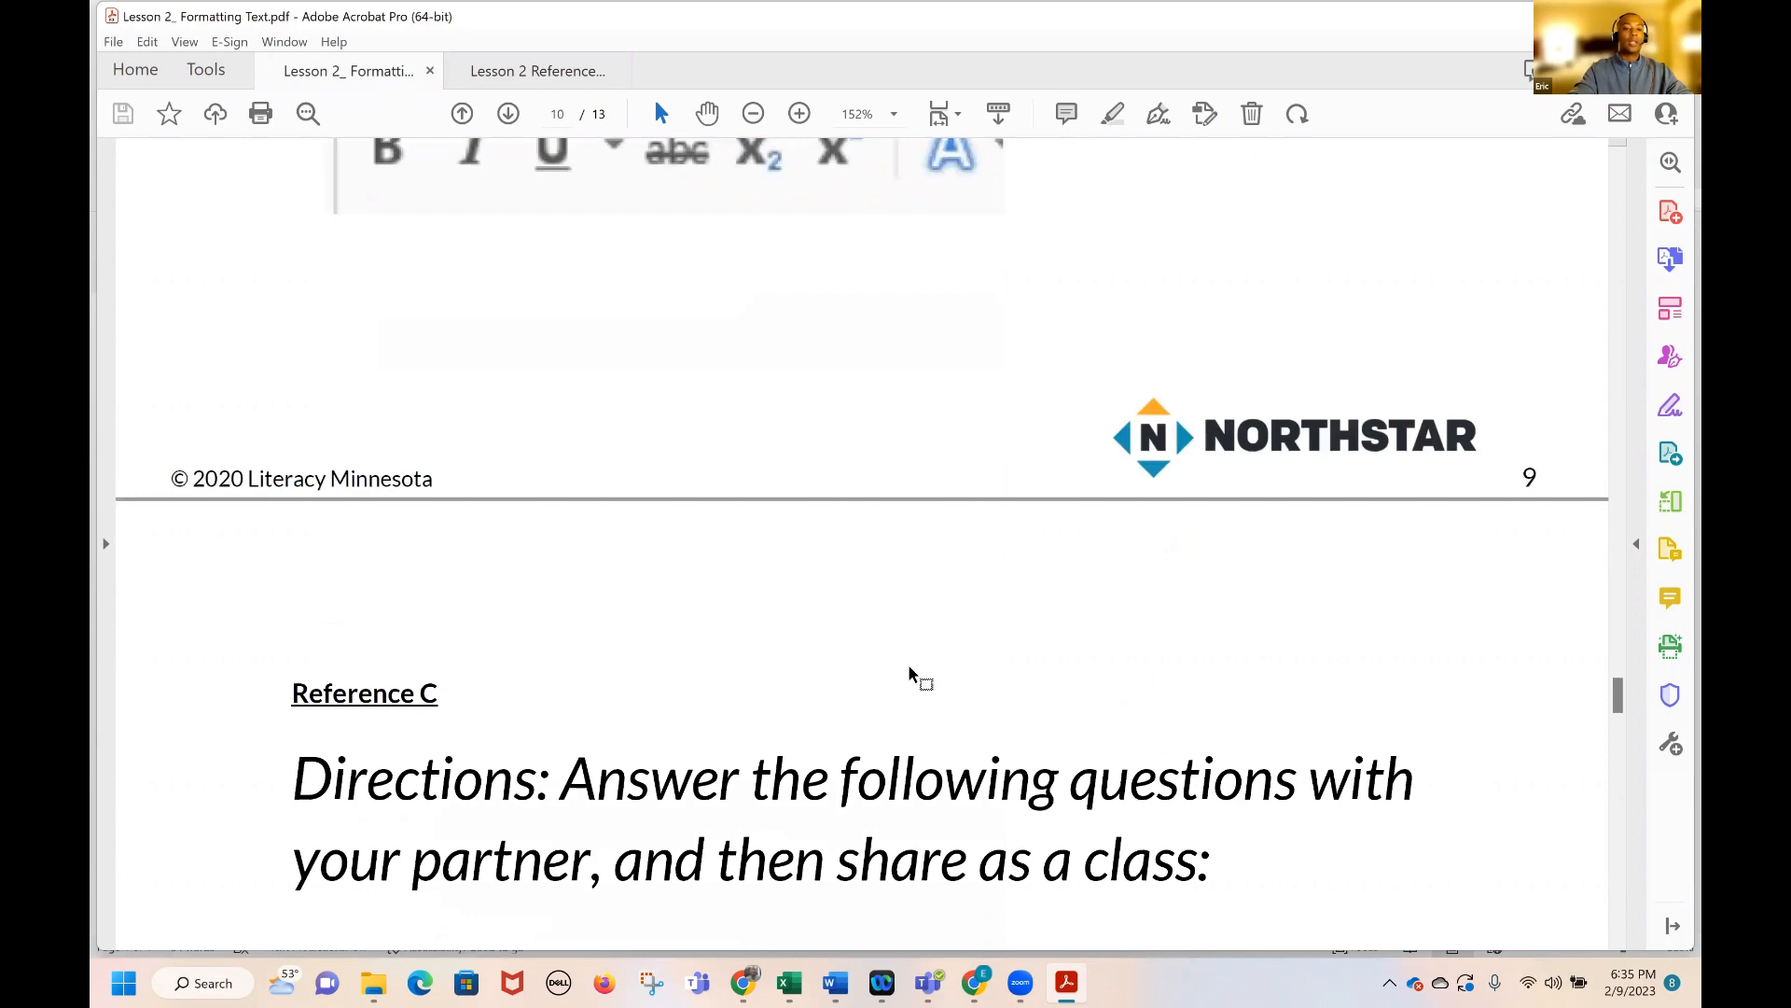
pyautogui.scroll(-7, 909, 678)
pyautogui.scroll(-6, 907, 669)
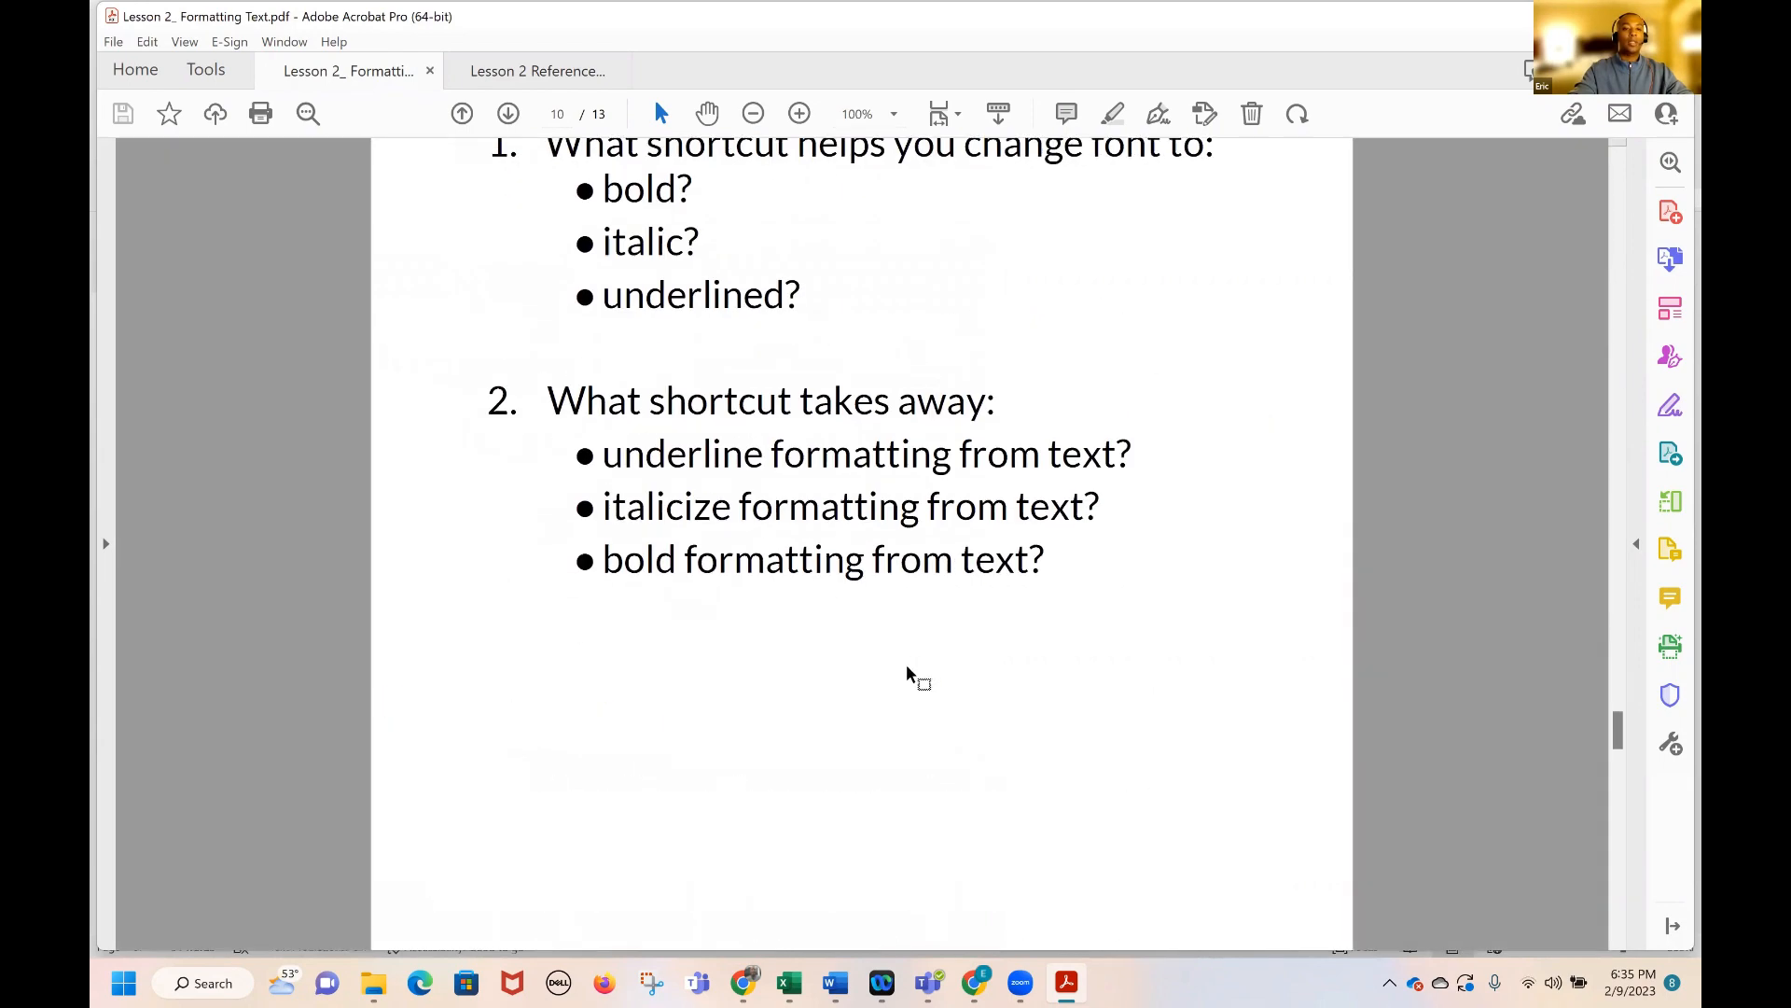
pyautogui.scroll(-8, 908, 670)
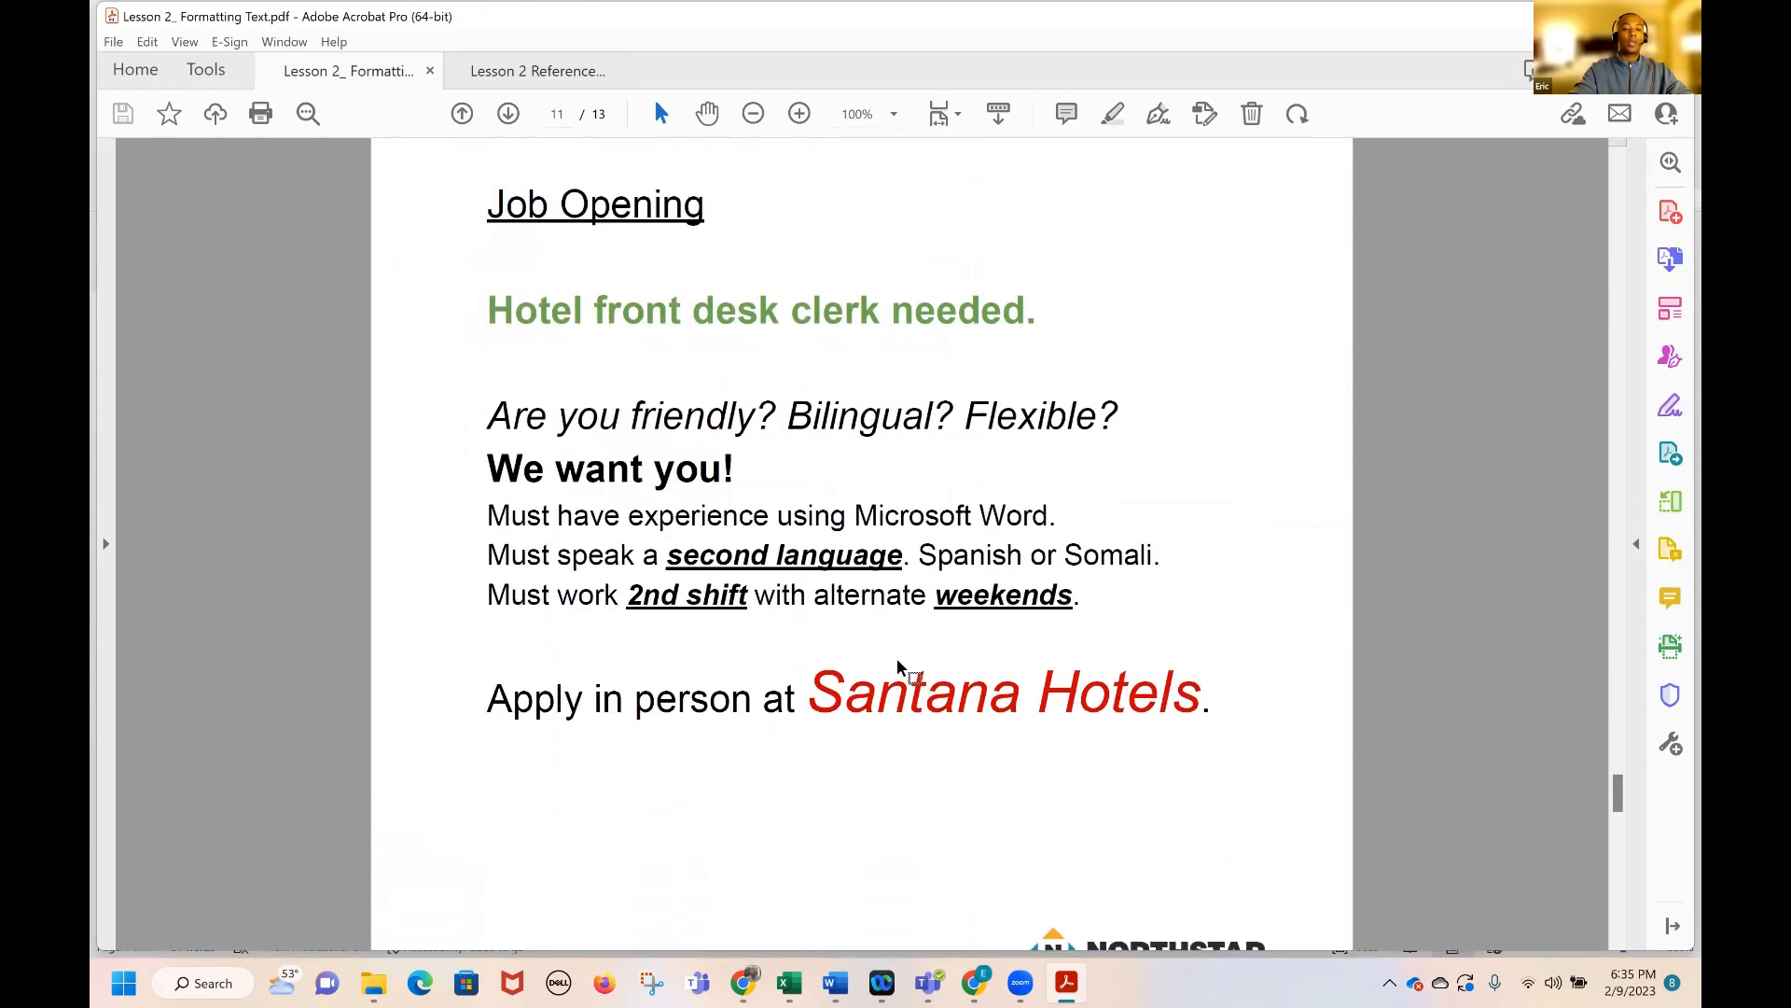
pyautogui.scroll(-8, 898, 658)
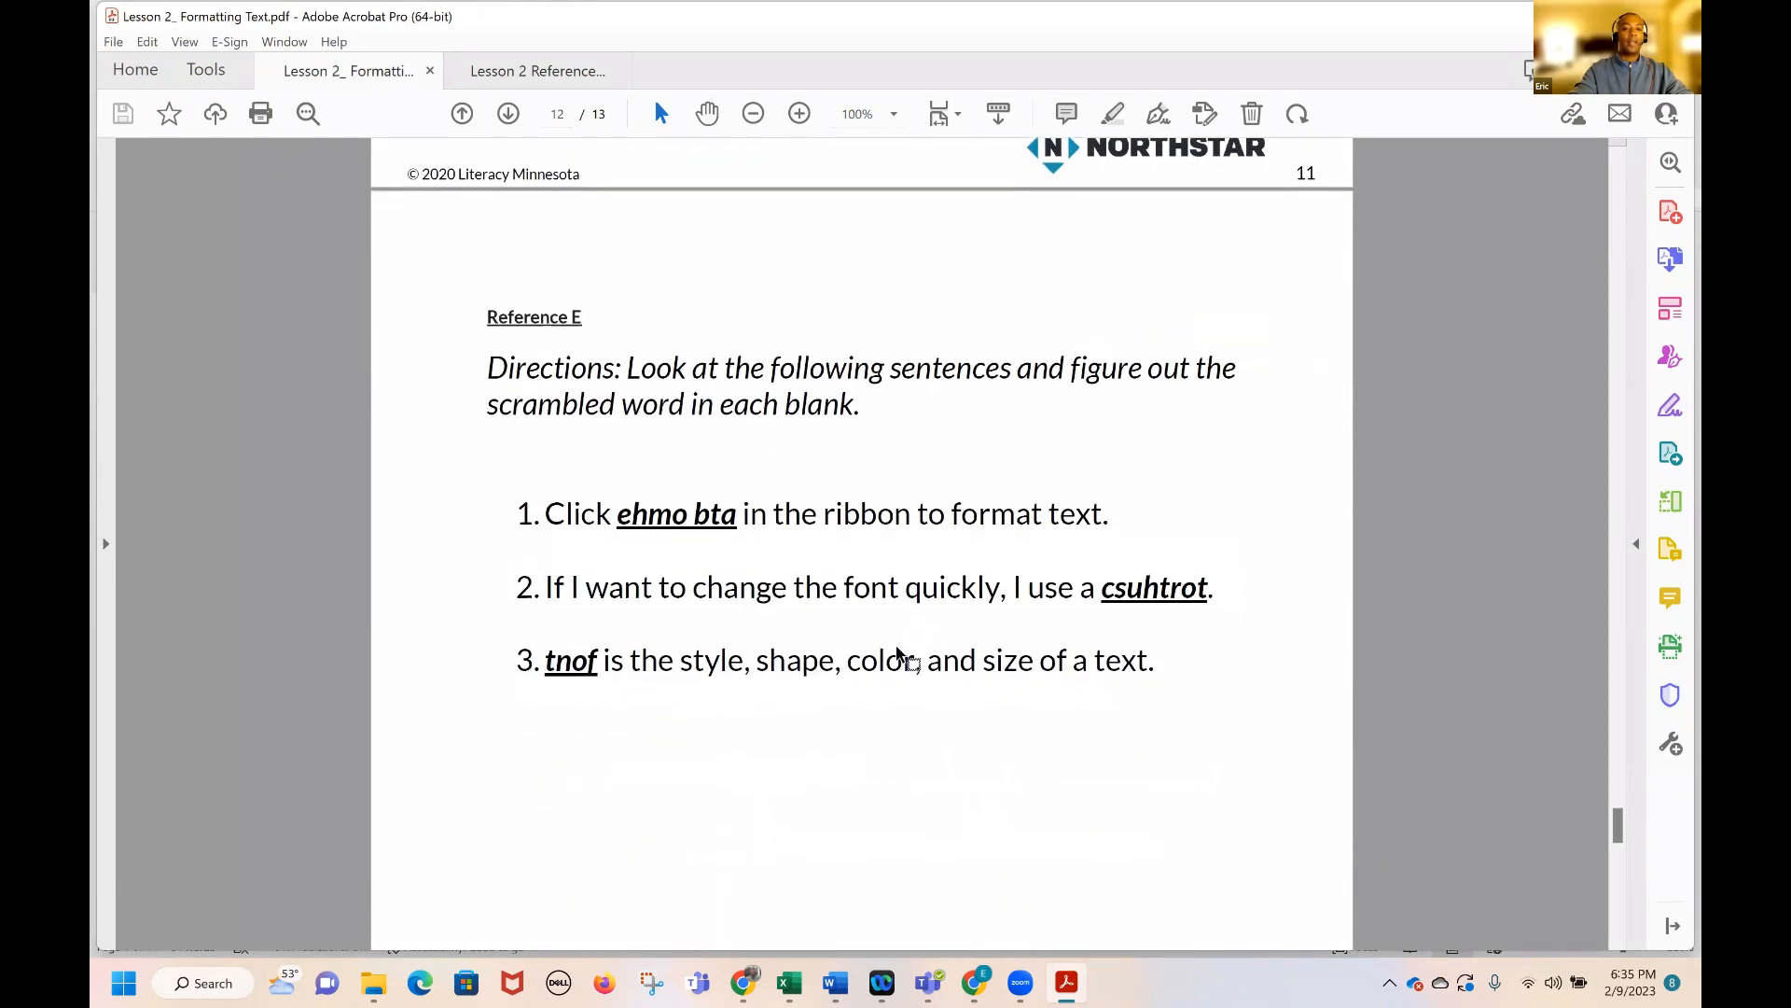
pyautogui.scroll(3, 896, 642)
pyautogui.hotkey('ctrl', '=')
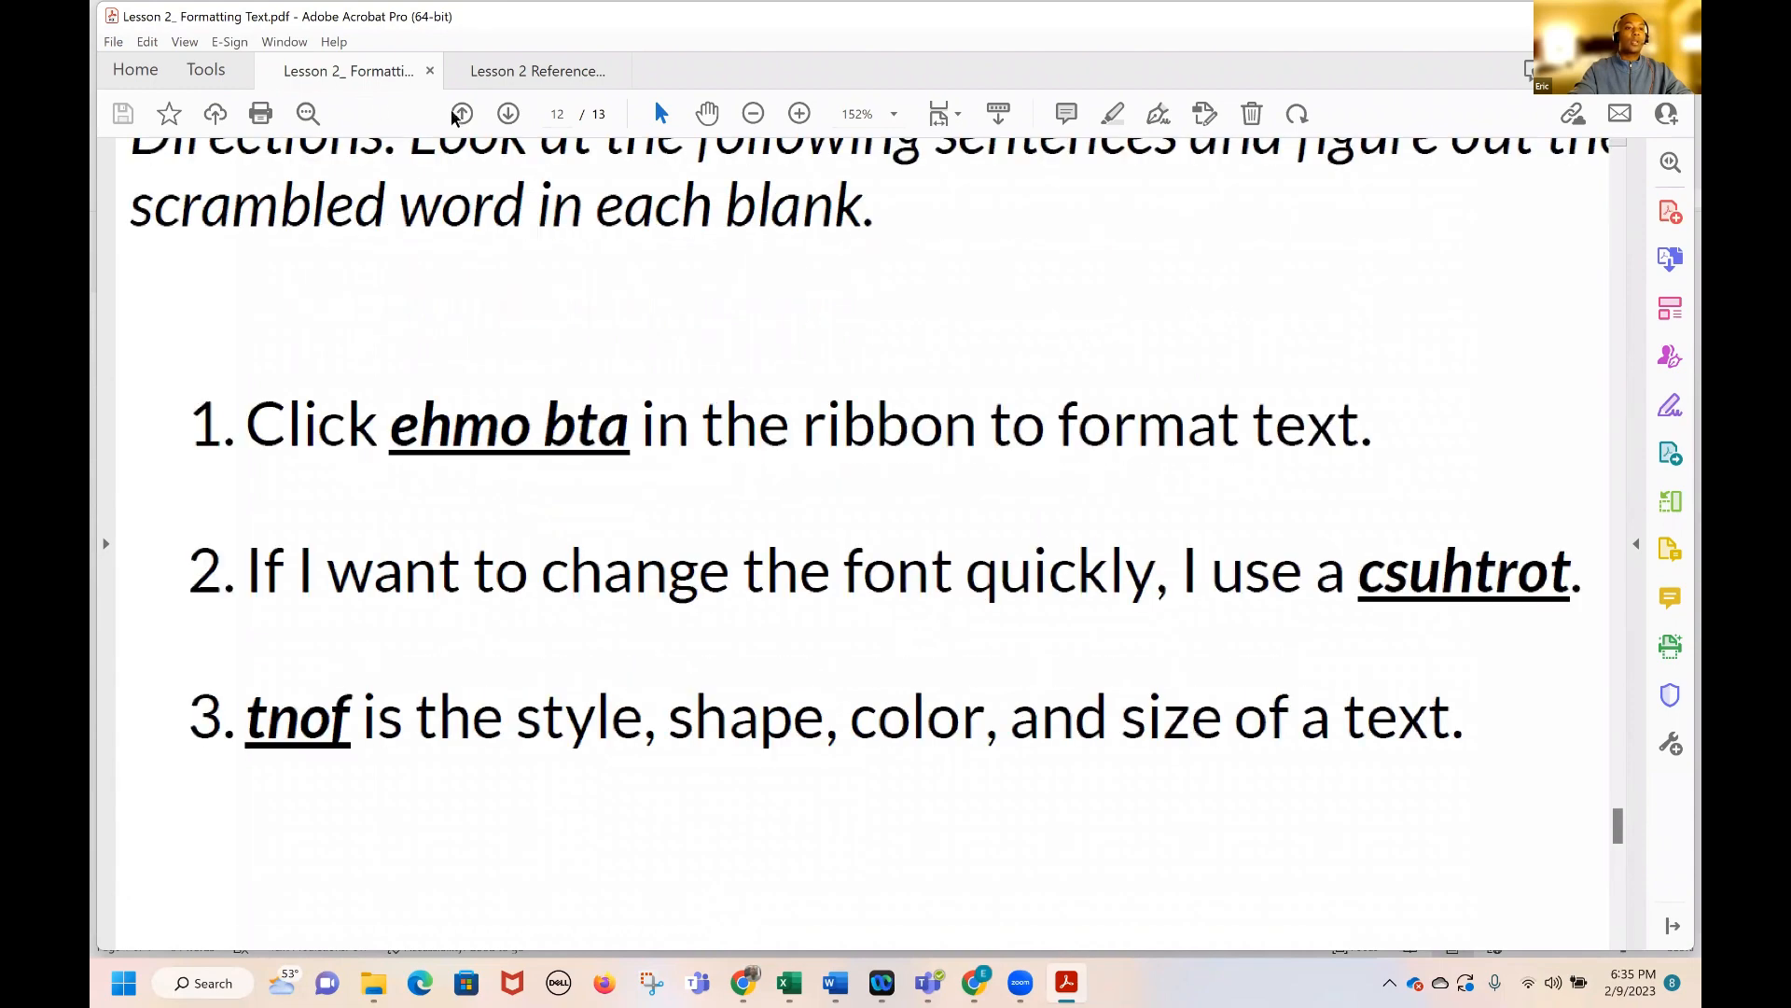
# Go to page 13 and view Handout A's word bank and fill-in-the-blank sentences at 152%, pointing out the word "shortcut"
pyautogui.click(509, 114)
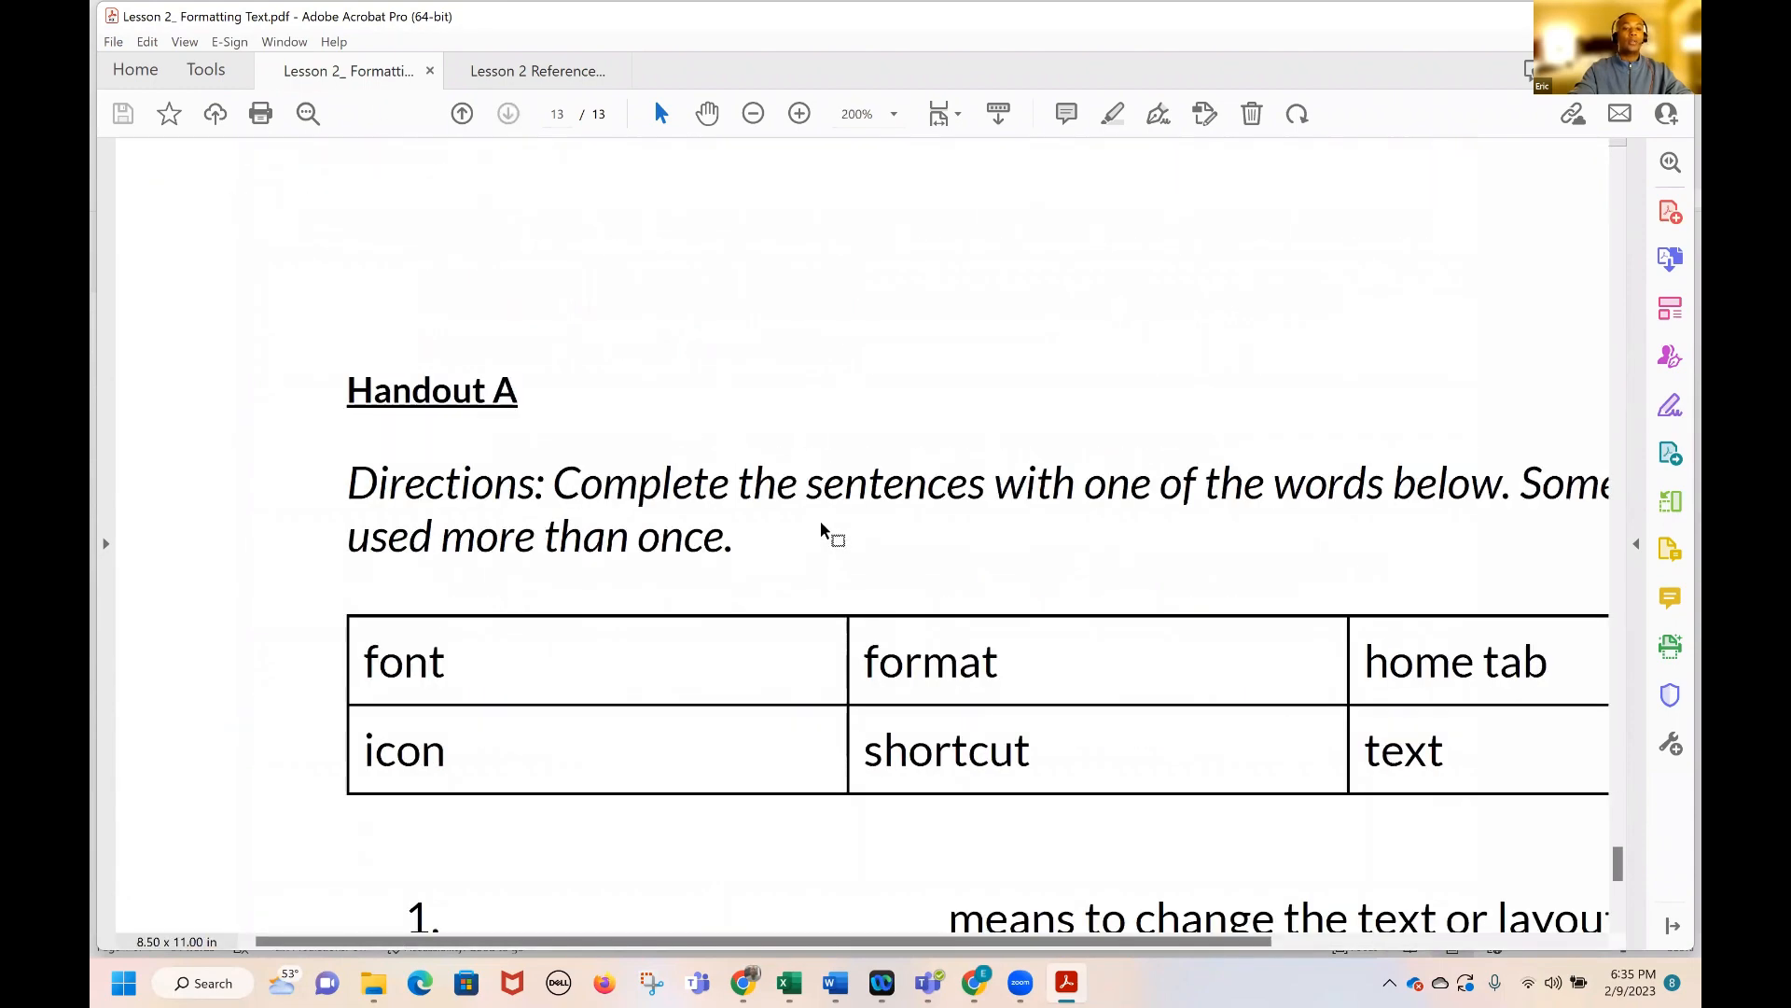
pyautogui.scroll(-2, 828, 532)
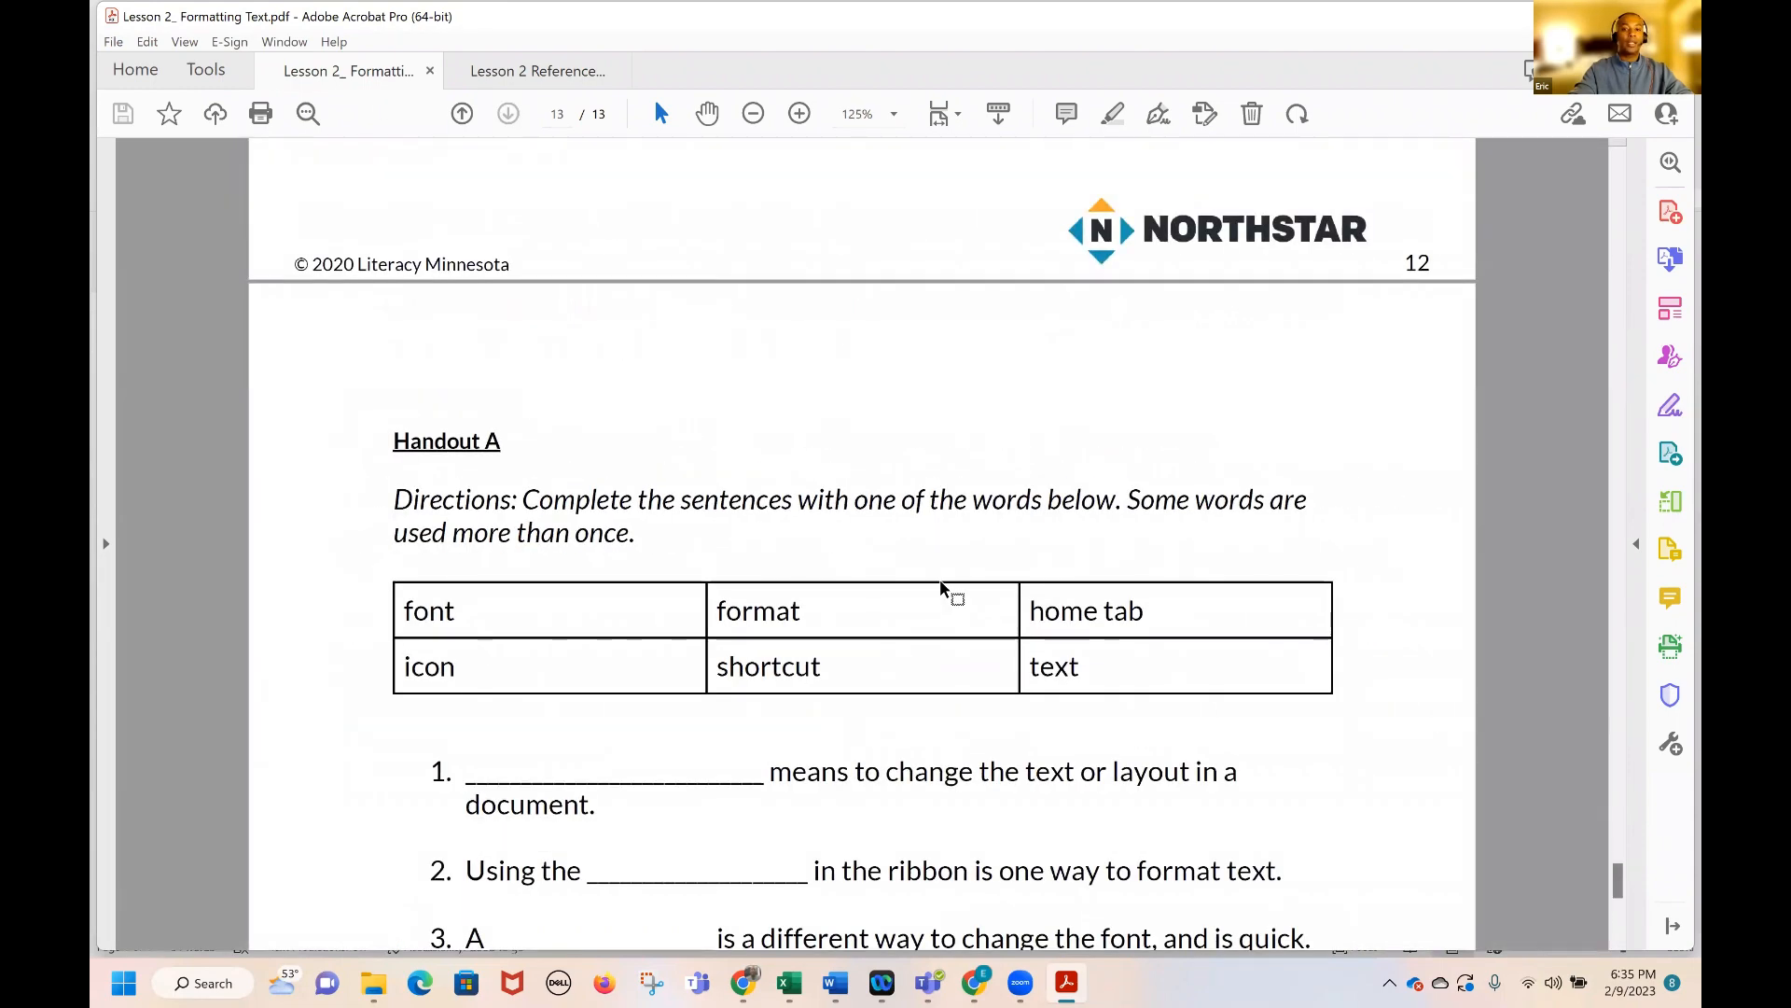
pyautogui.scroll(1, 942, 586)
pyautogui.scroll(-4, 1117, 571)
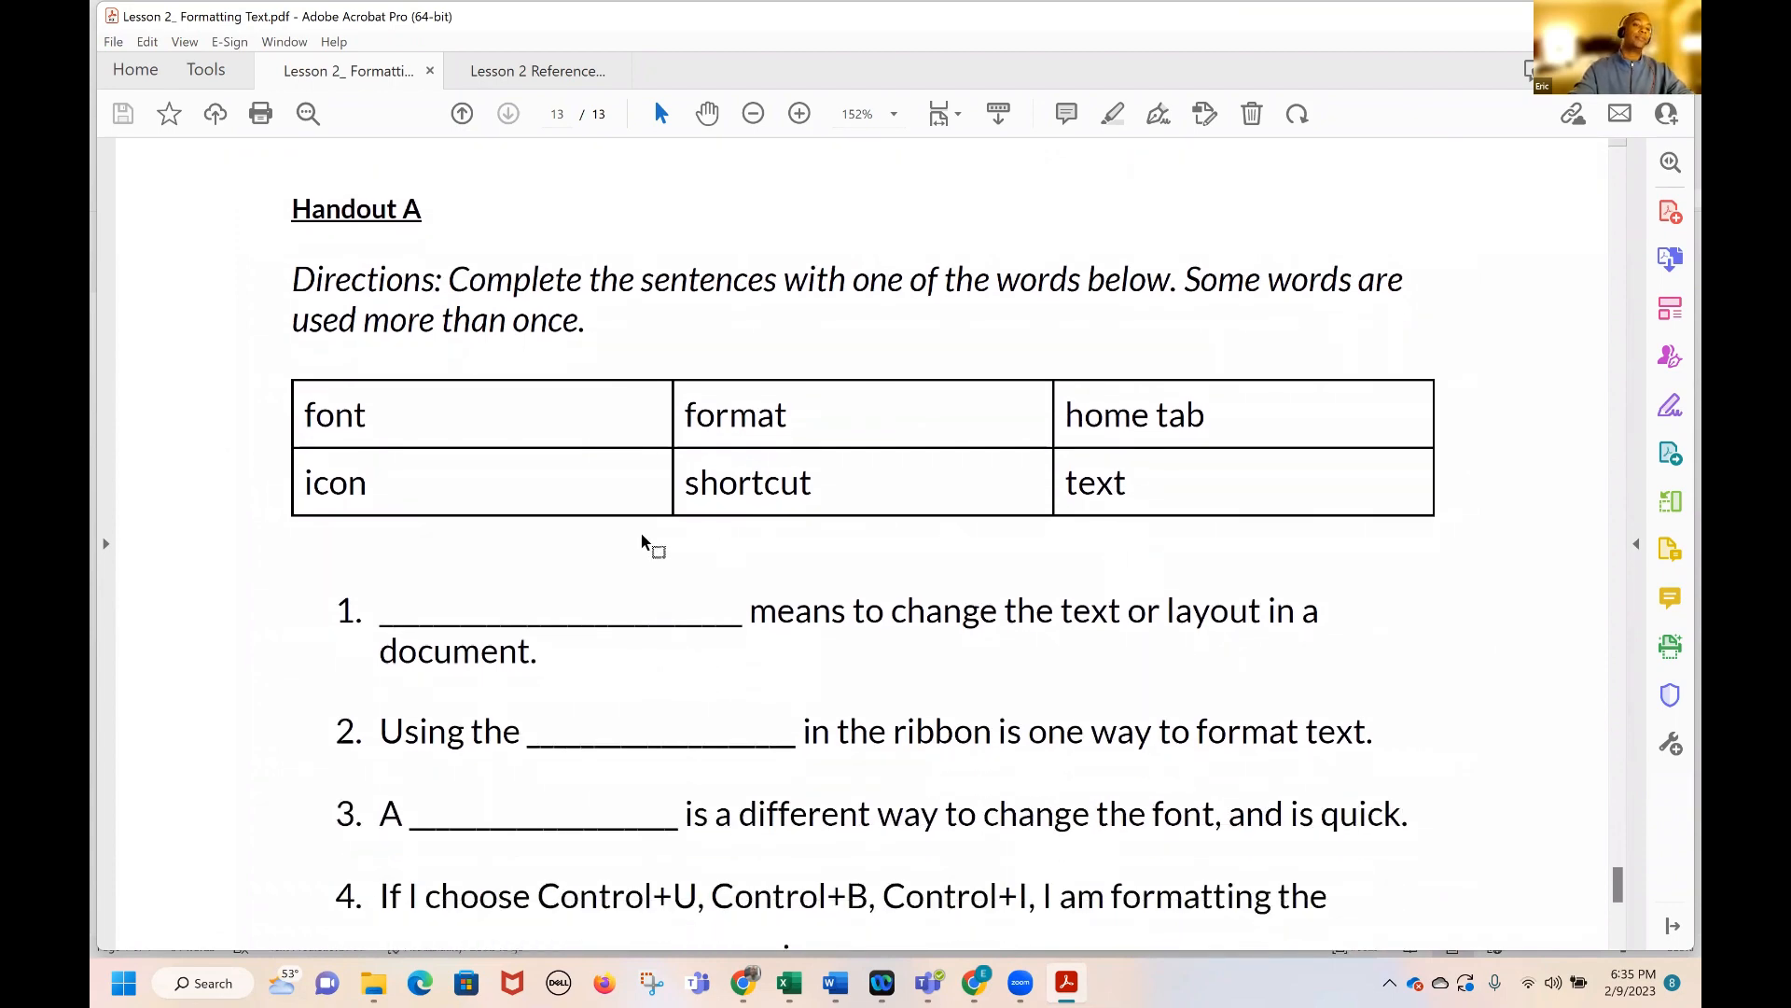
pyautogui.scroll(-2, 643, 541)
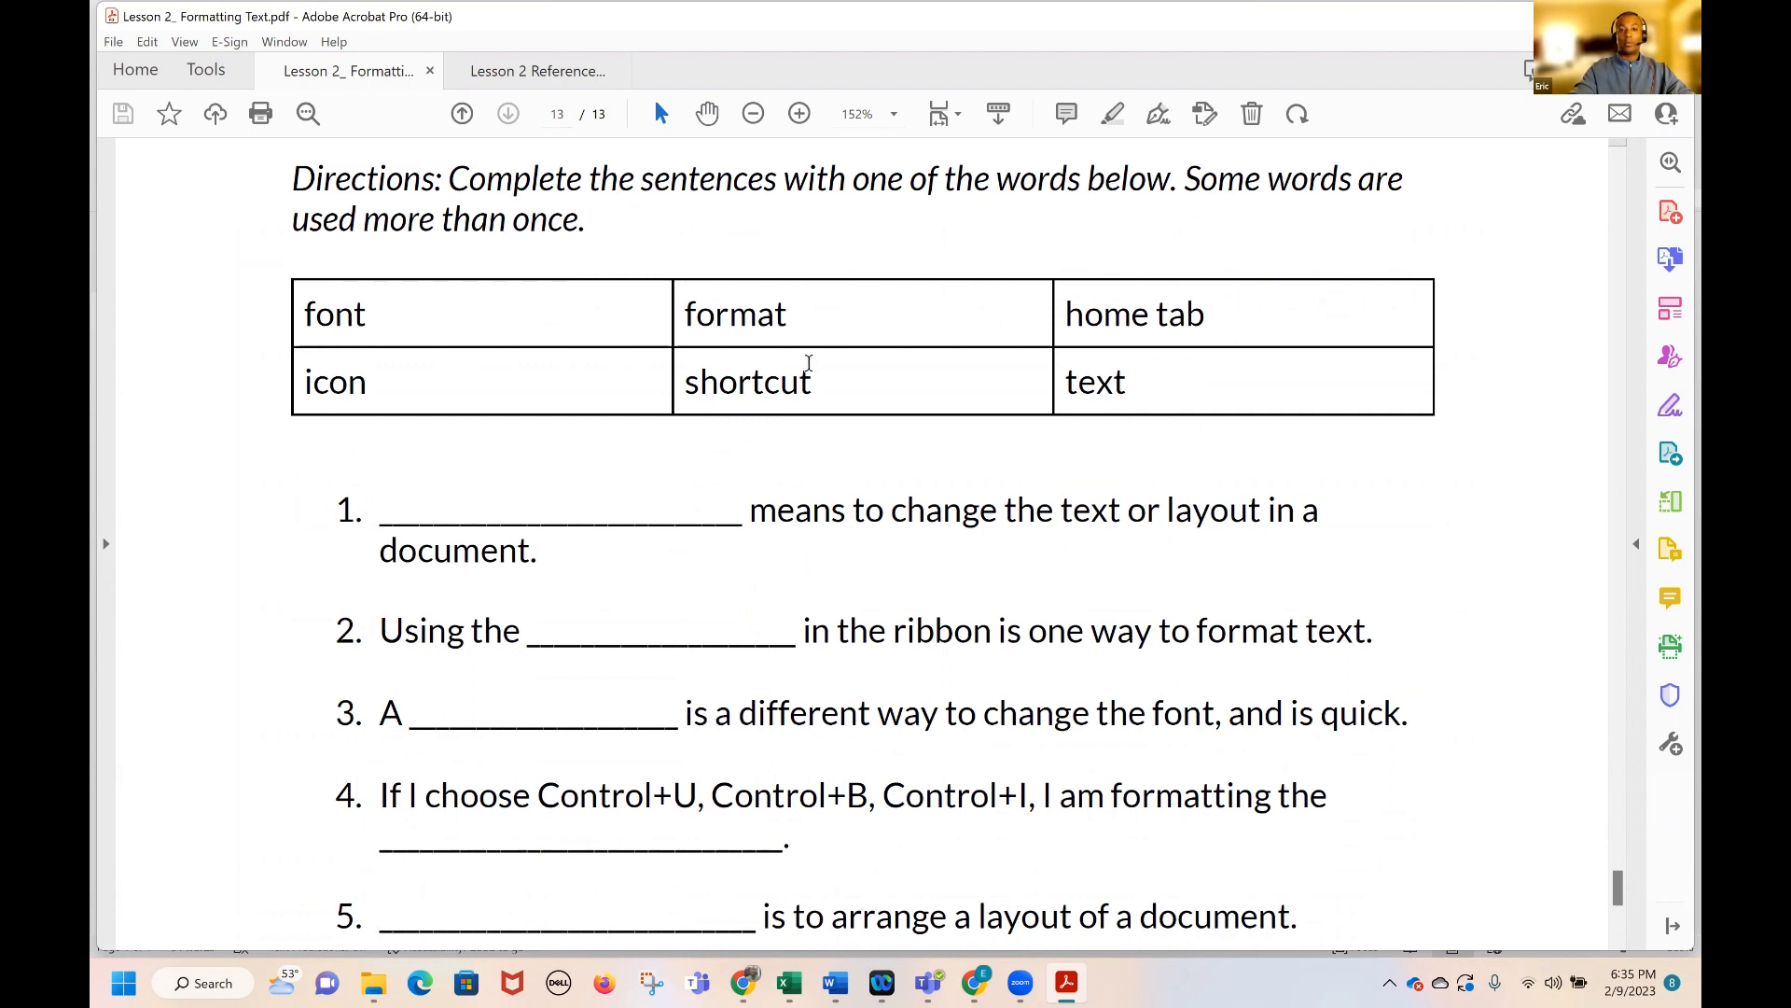
pyautogui.moveTo(816, 384); pyautogui.dragTo(684, 383)
pyautogui.click(352, 392)
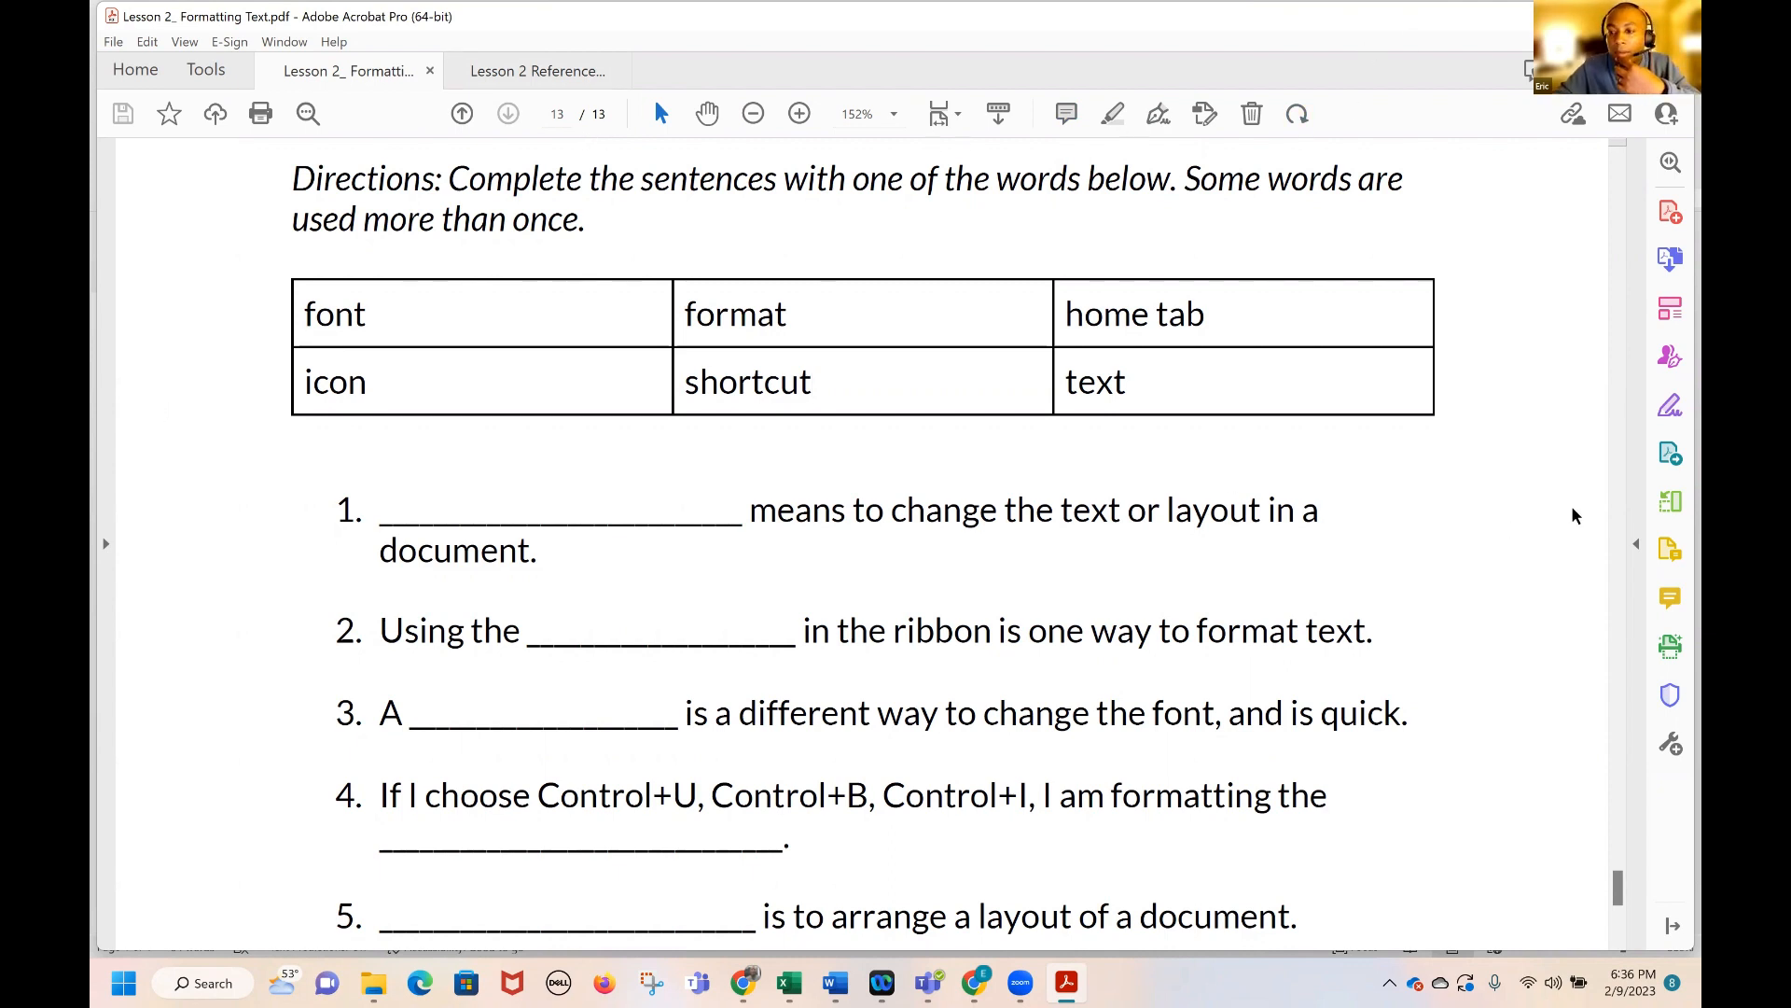
# Open the Comment tools, insert the text comment "F" after "shortcut" in the word bank, and close its pop-up note
pyautogui.click(1633, 541)
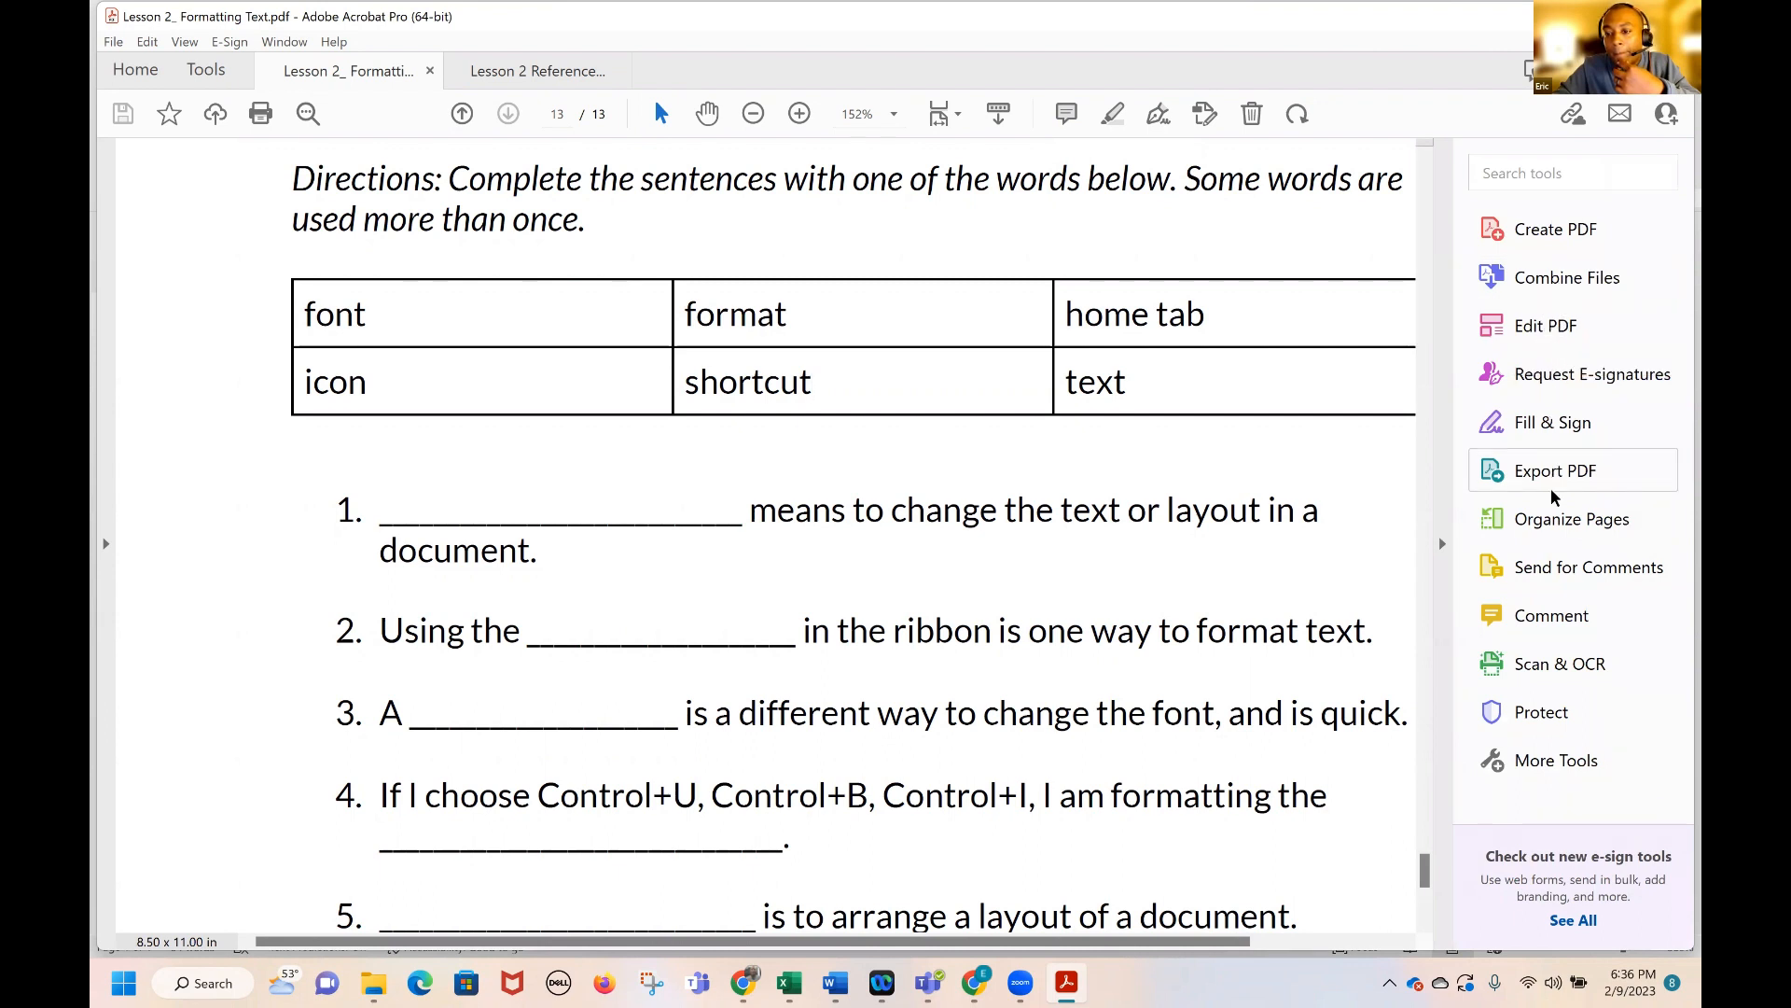
pyautogui.click(1546, 631)
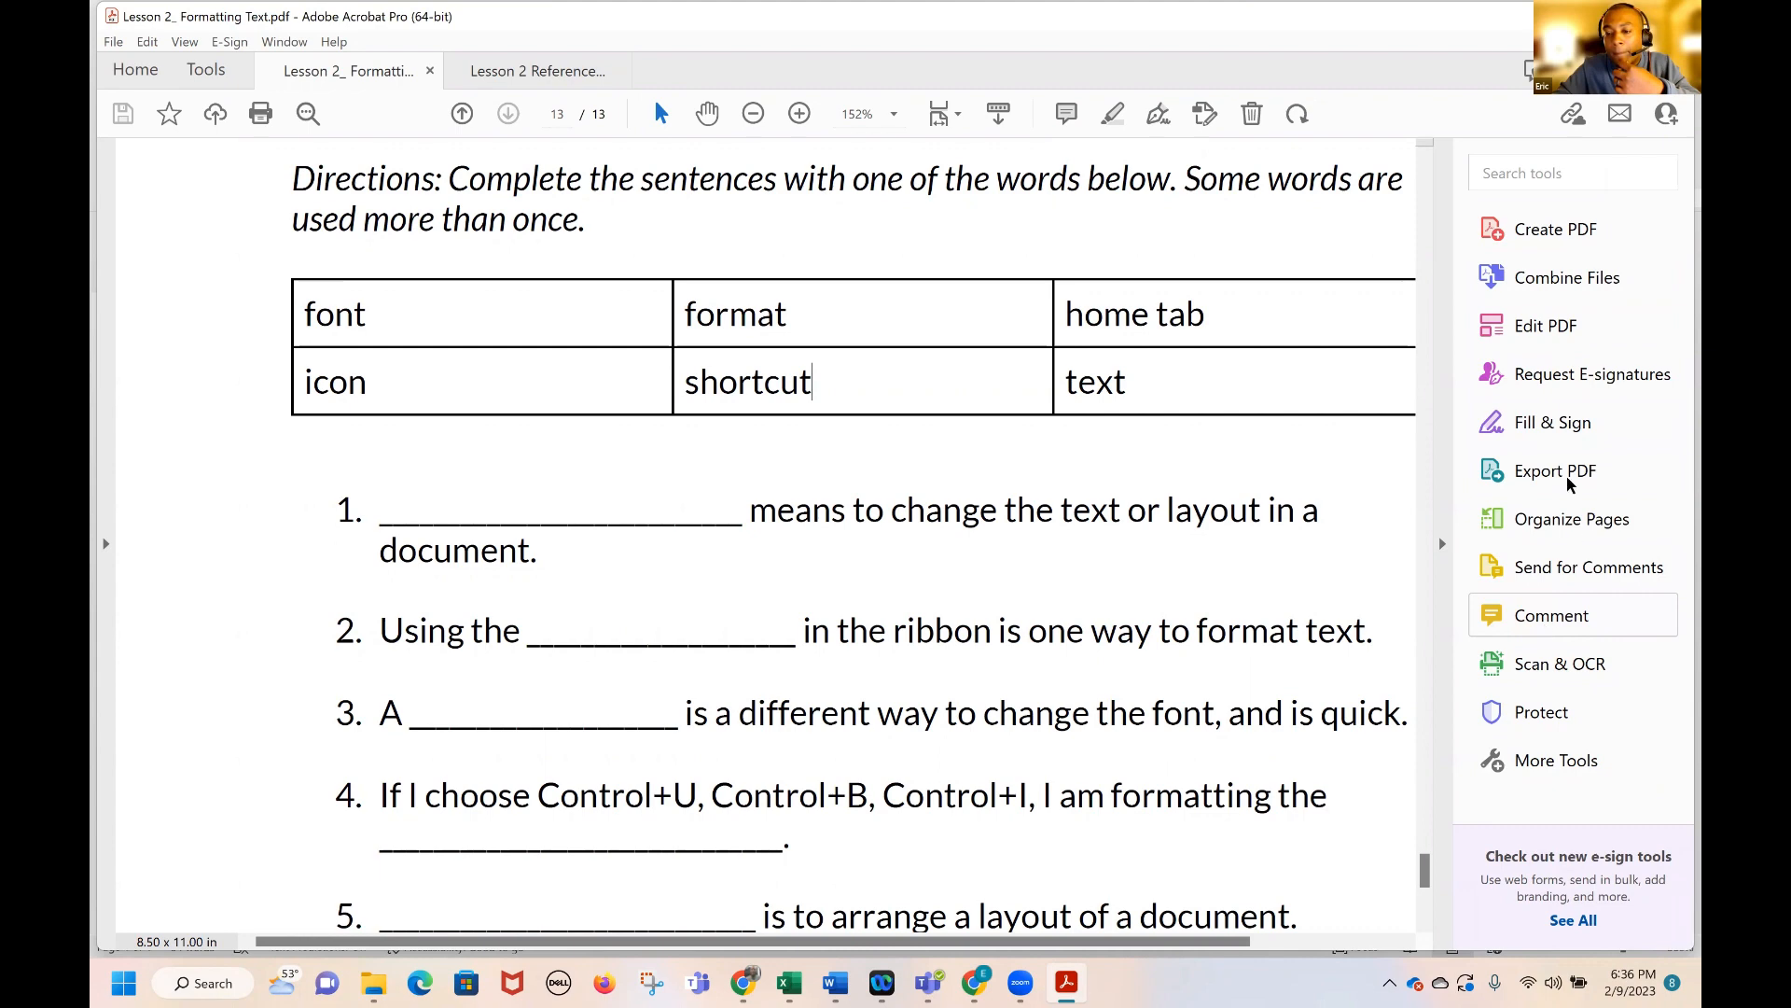
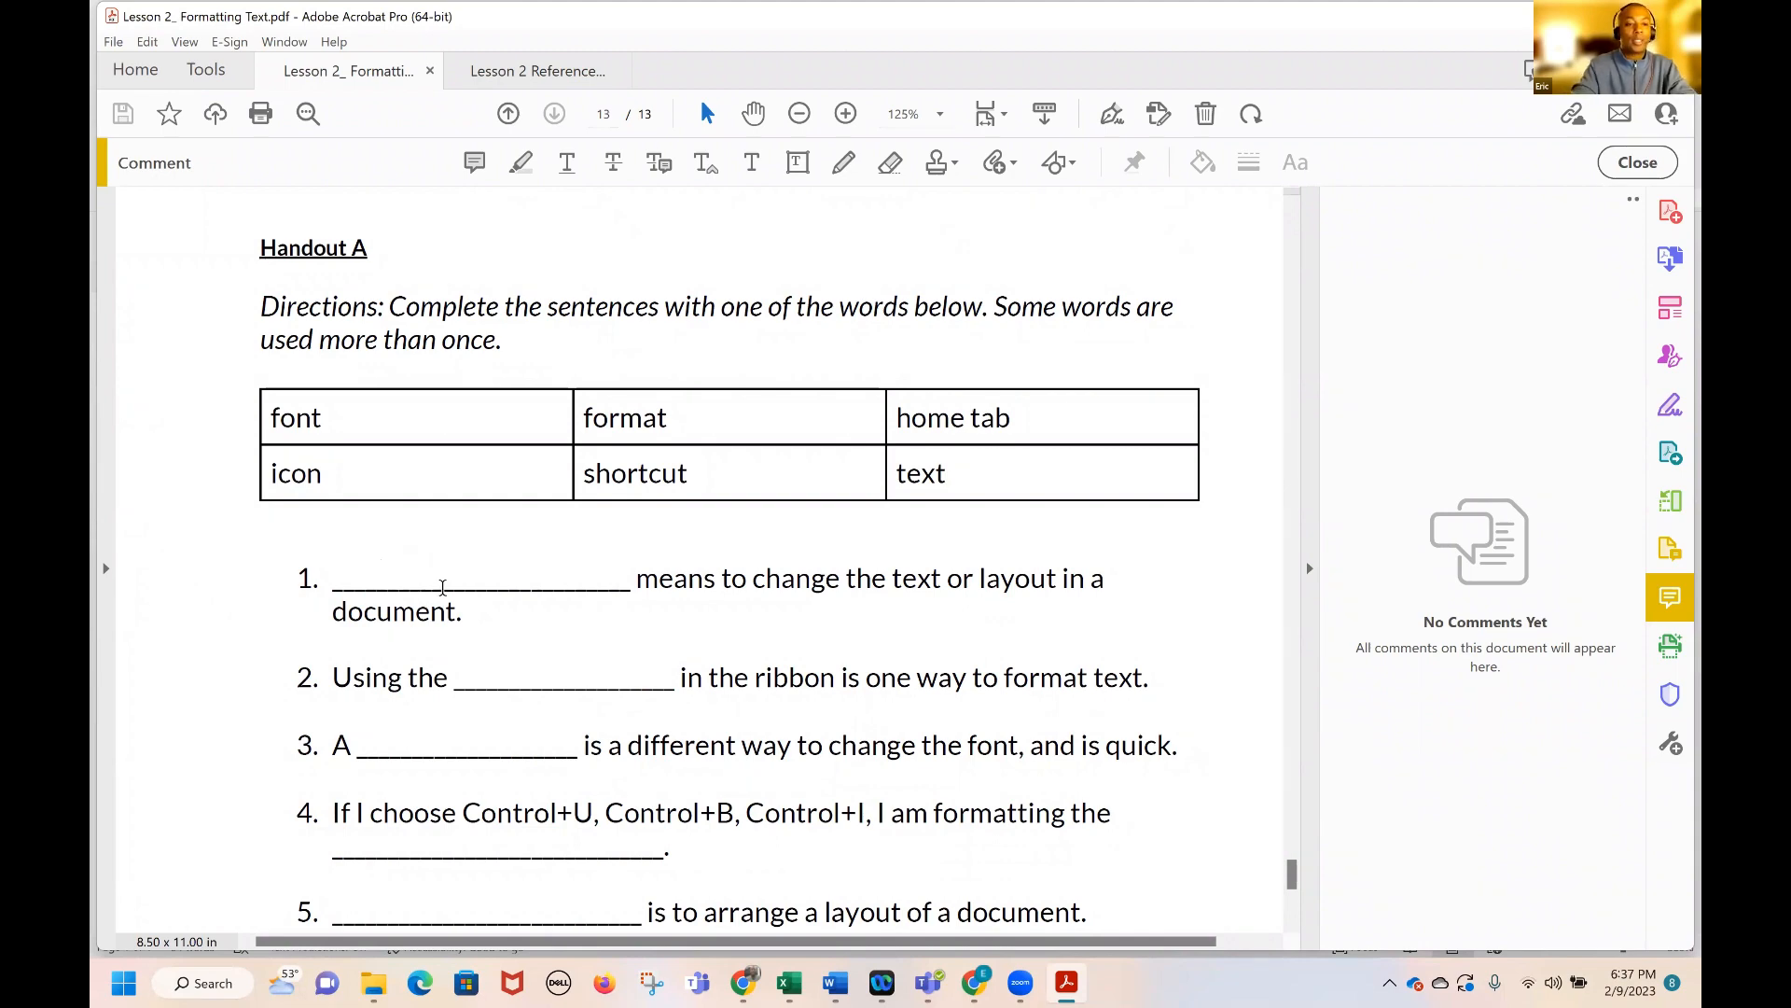
pyautogui.write('F')
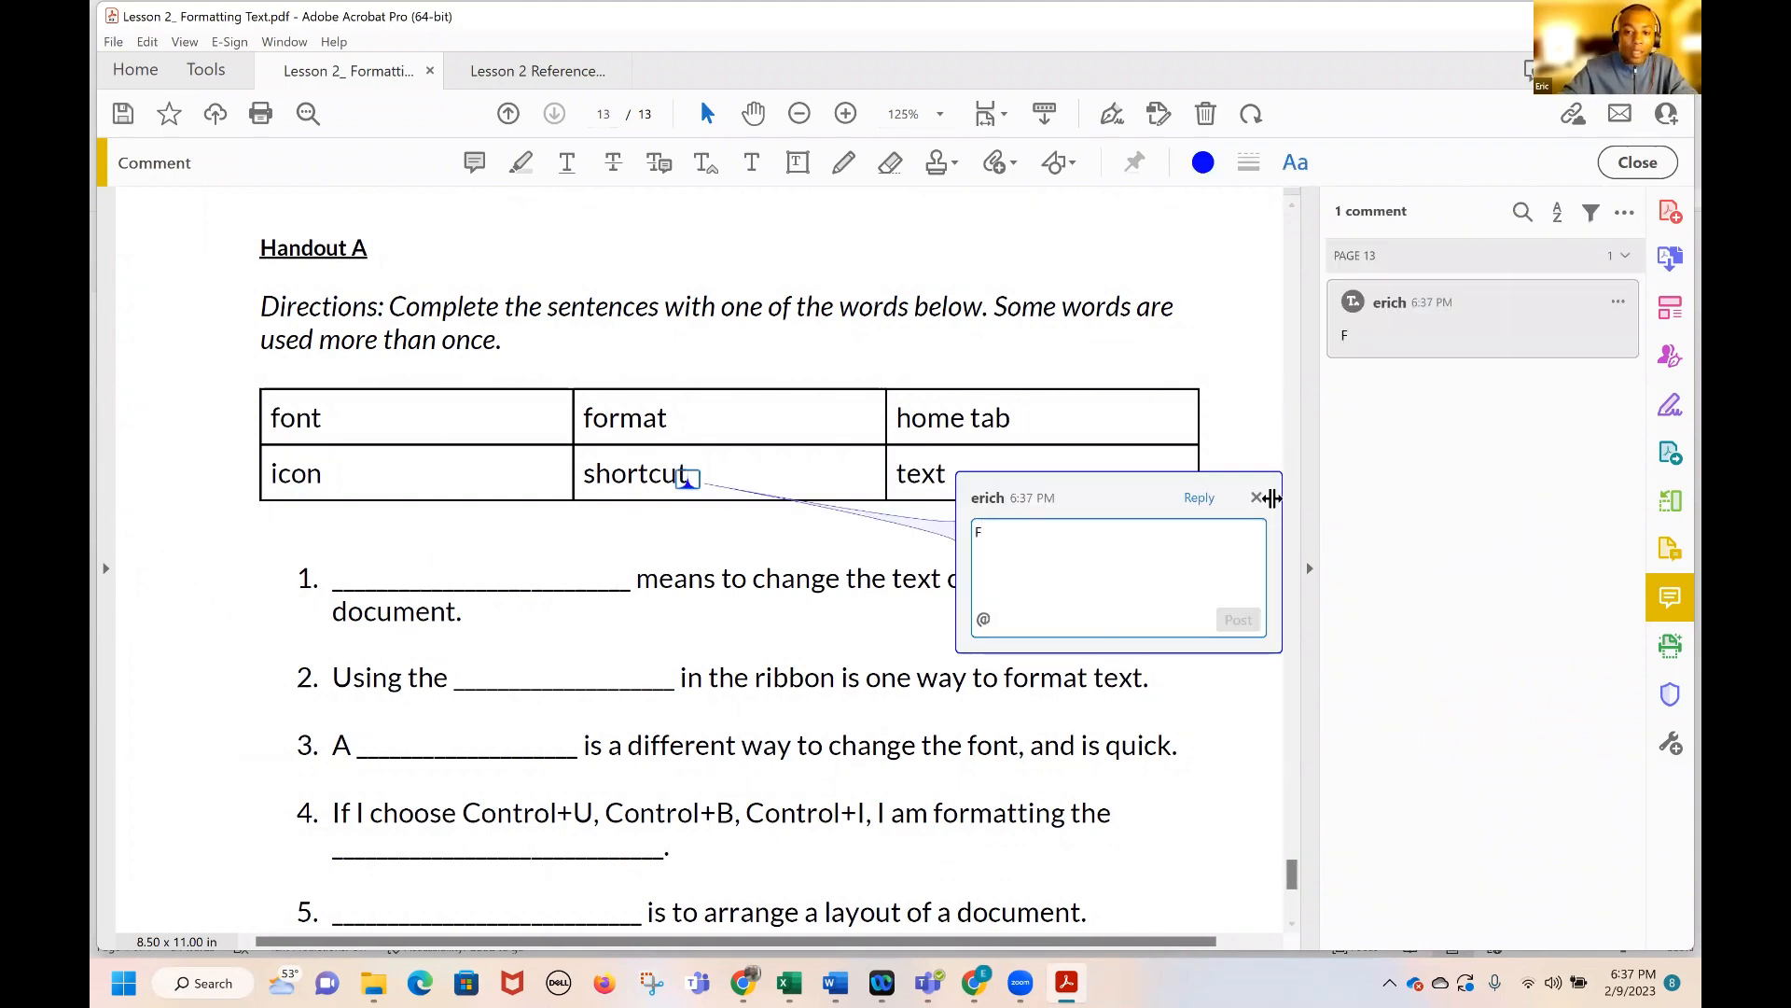
pyautogui.click(1257, 500)
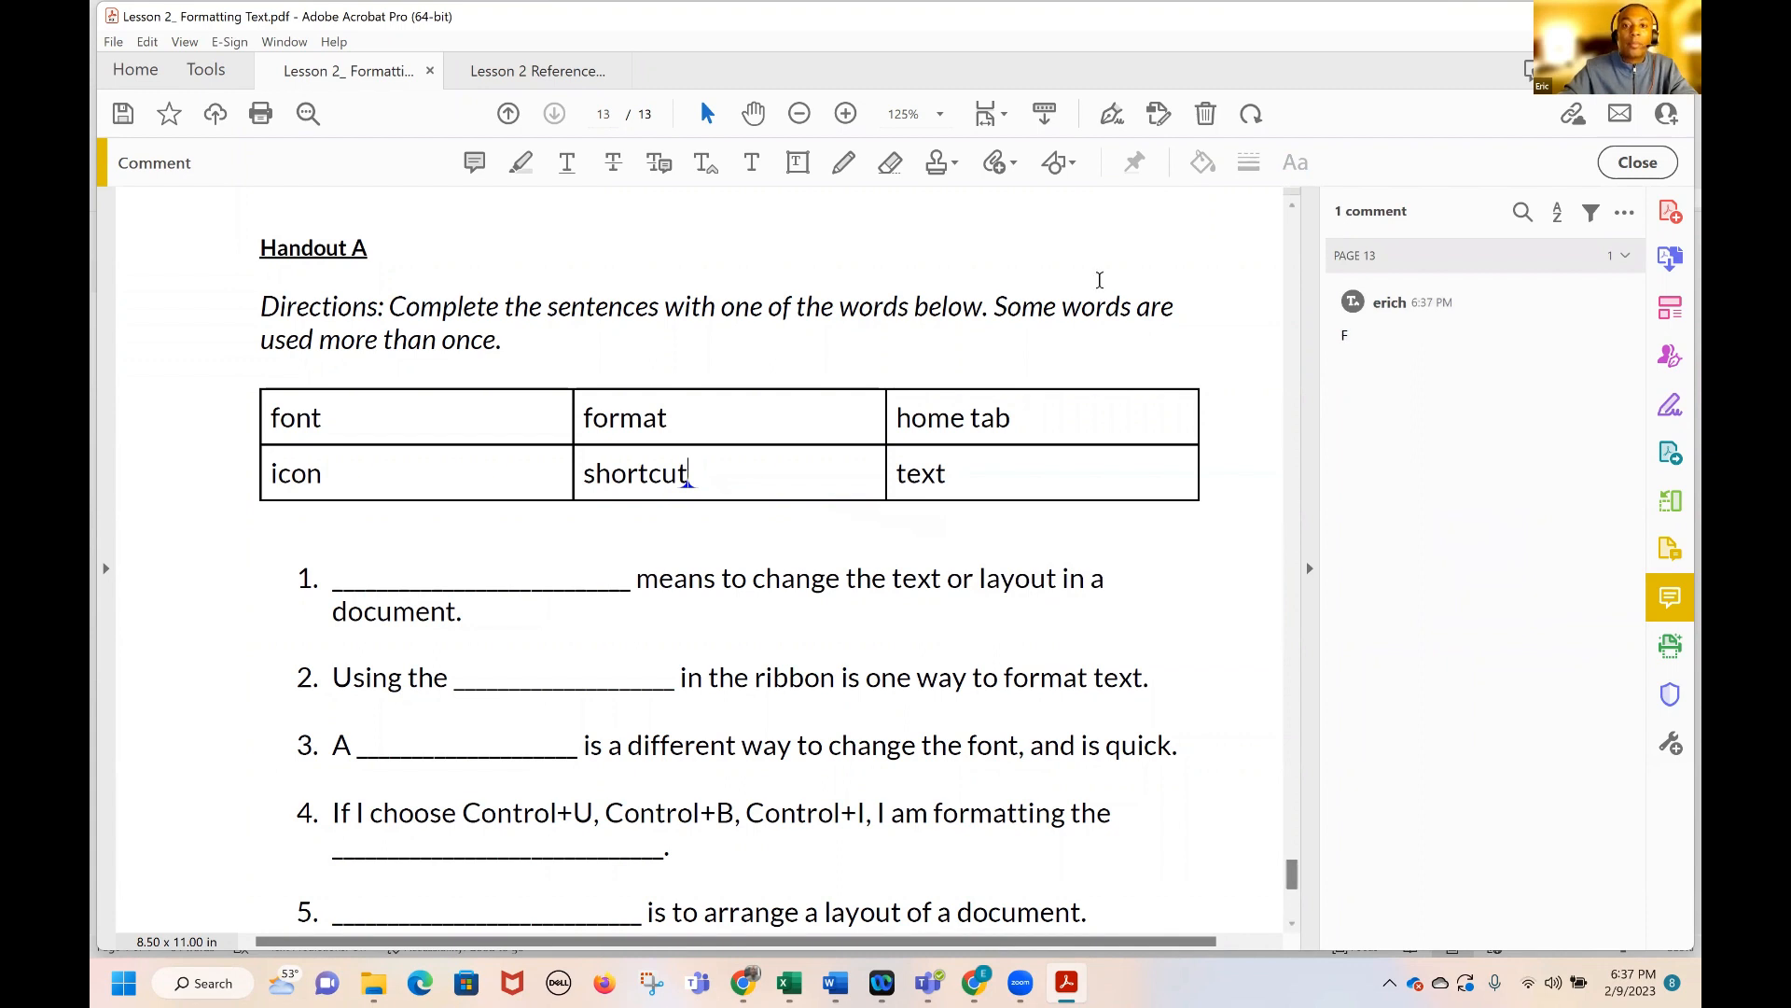
# Add the text comment "Format" on the blank of Handout A's sentence 1
pyautogui.click(756, 162)
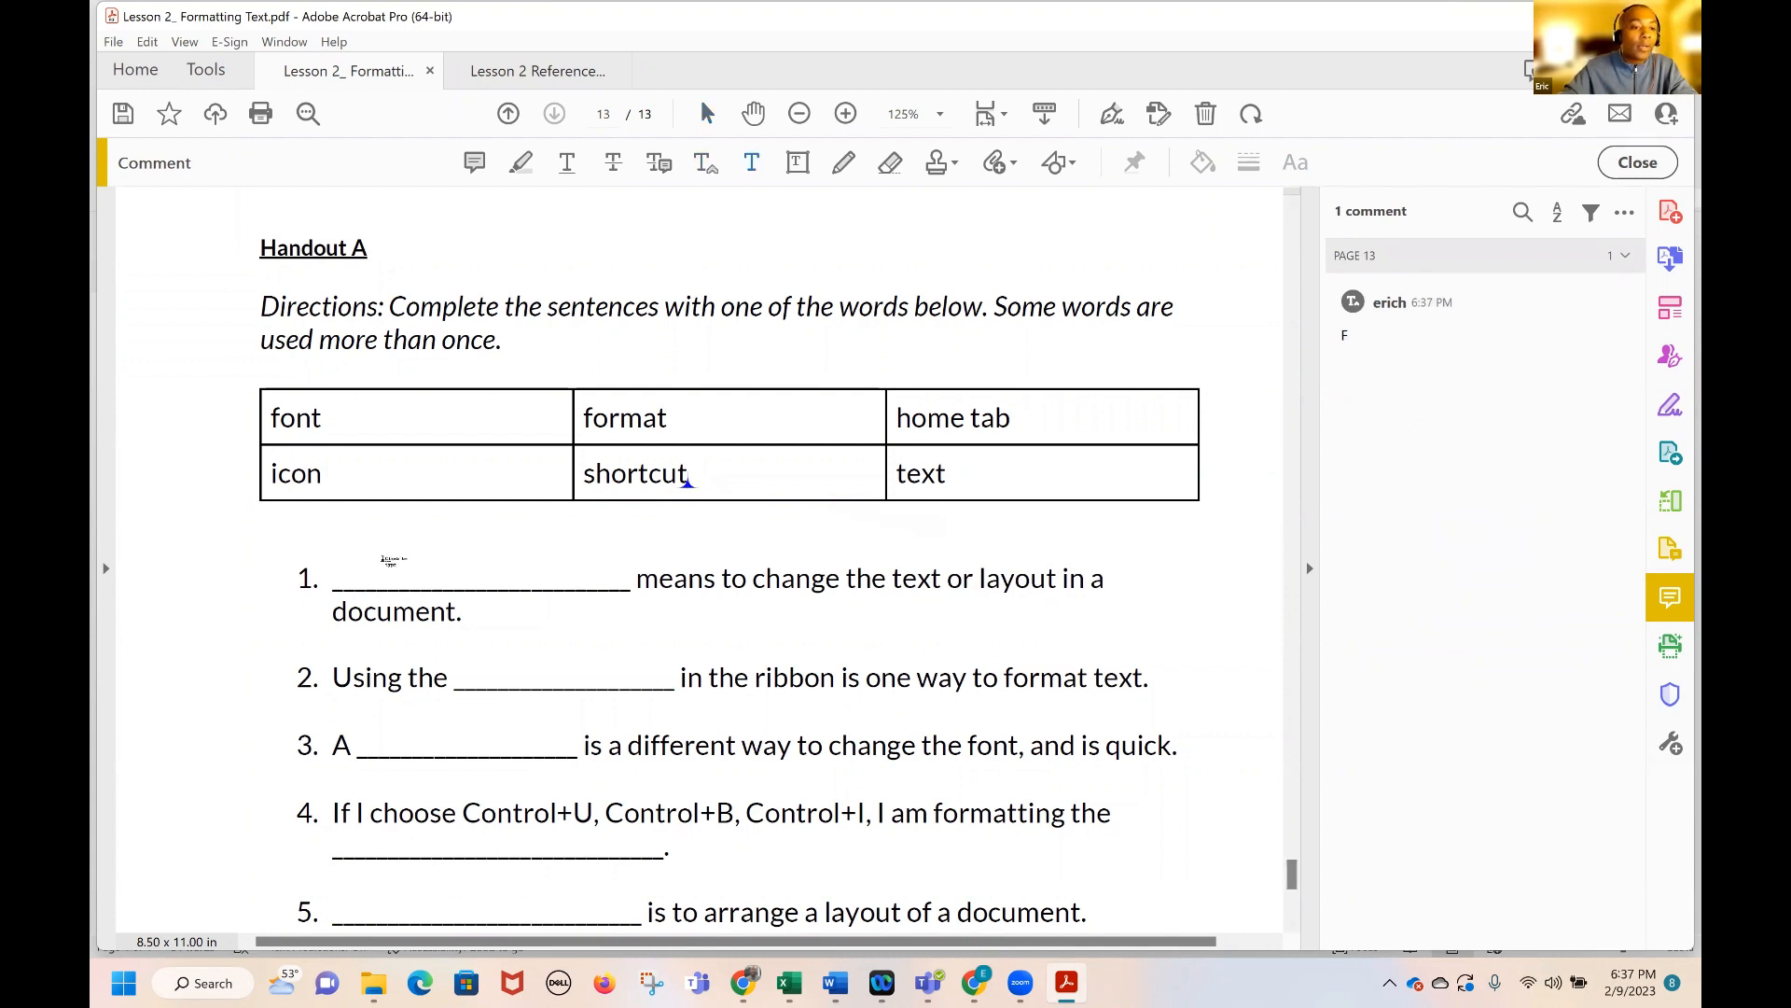
pyautogui.click(377, 571)
pyautogui.write('Format')
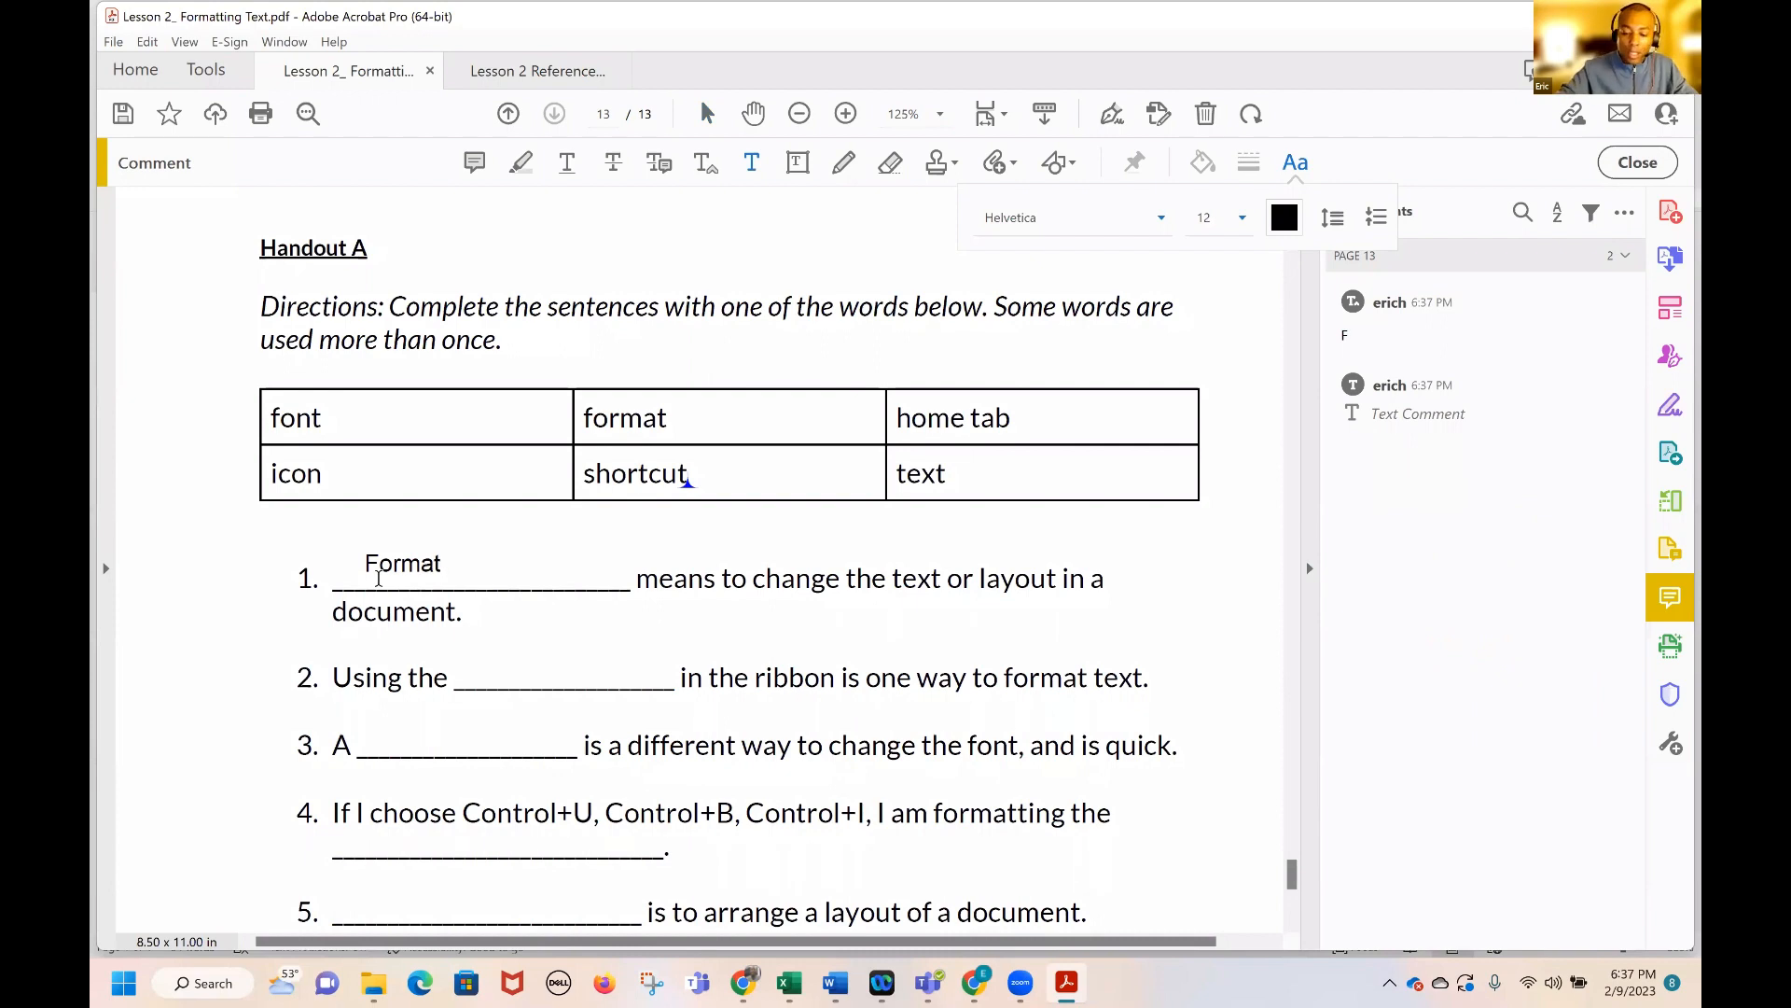
# Change the font color of the whole "Format" comment on sentence 1 to blue
pyautogui.hotkey('shift', 'Left')
pyautogui.hotkey('shift', 'Left')
pyautogui.hotkey('shift', 'Left')
pyautogui.hotkey('shift', 'Left')
pyautogui.hotkey('shift', 'Left')
pyautogui.hotkey('shift', 'Left')
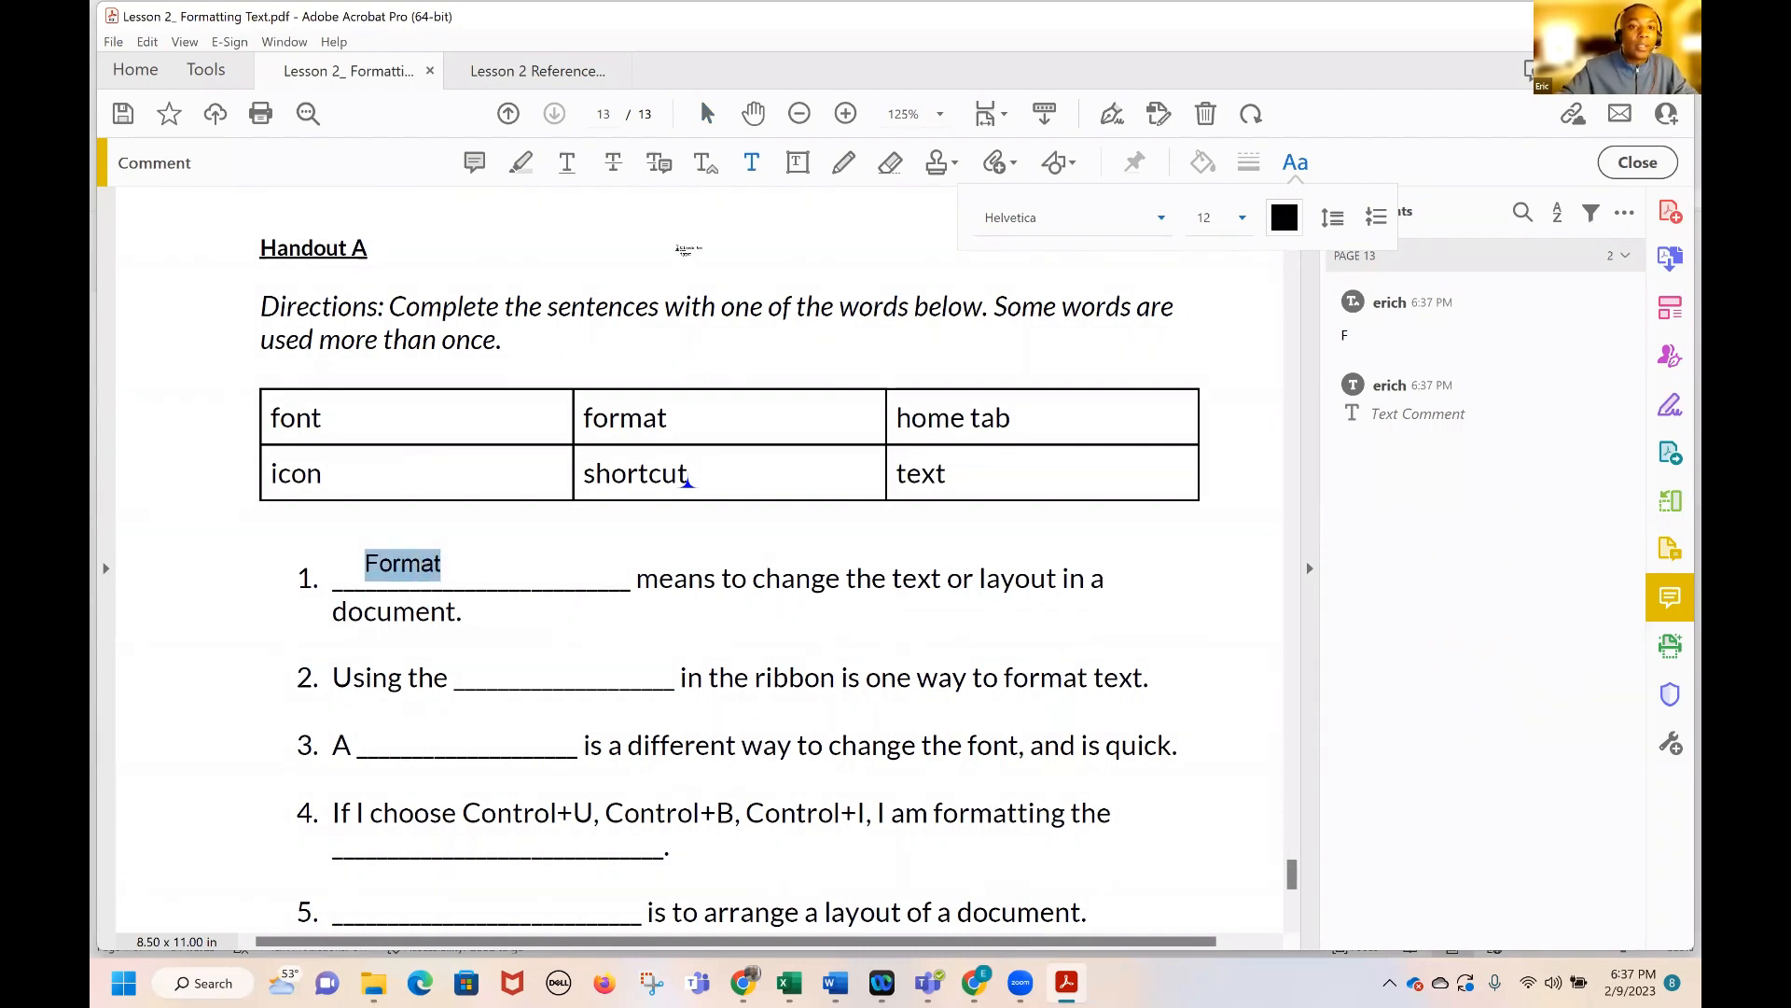
pyautogui.rightClick(426, 563)
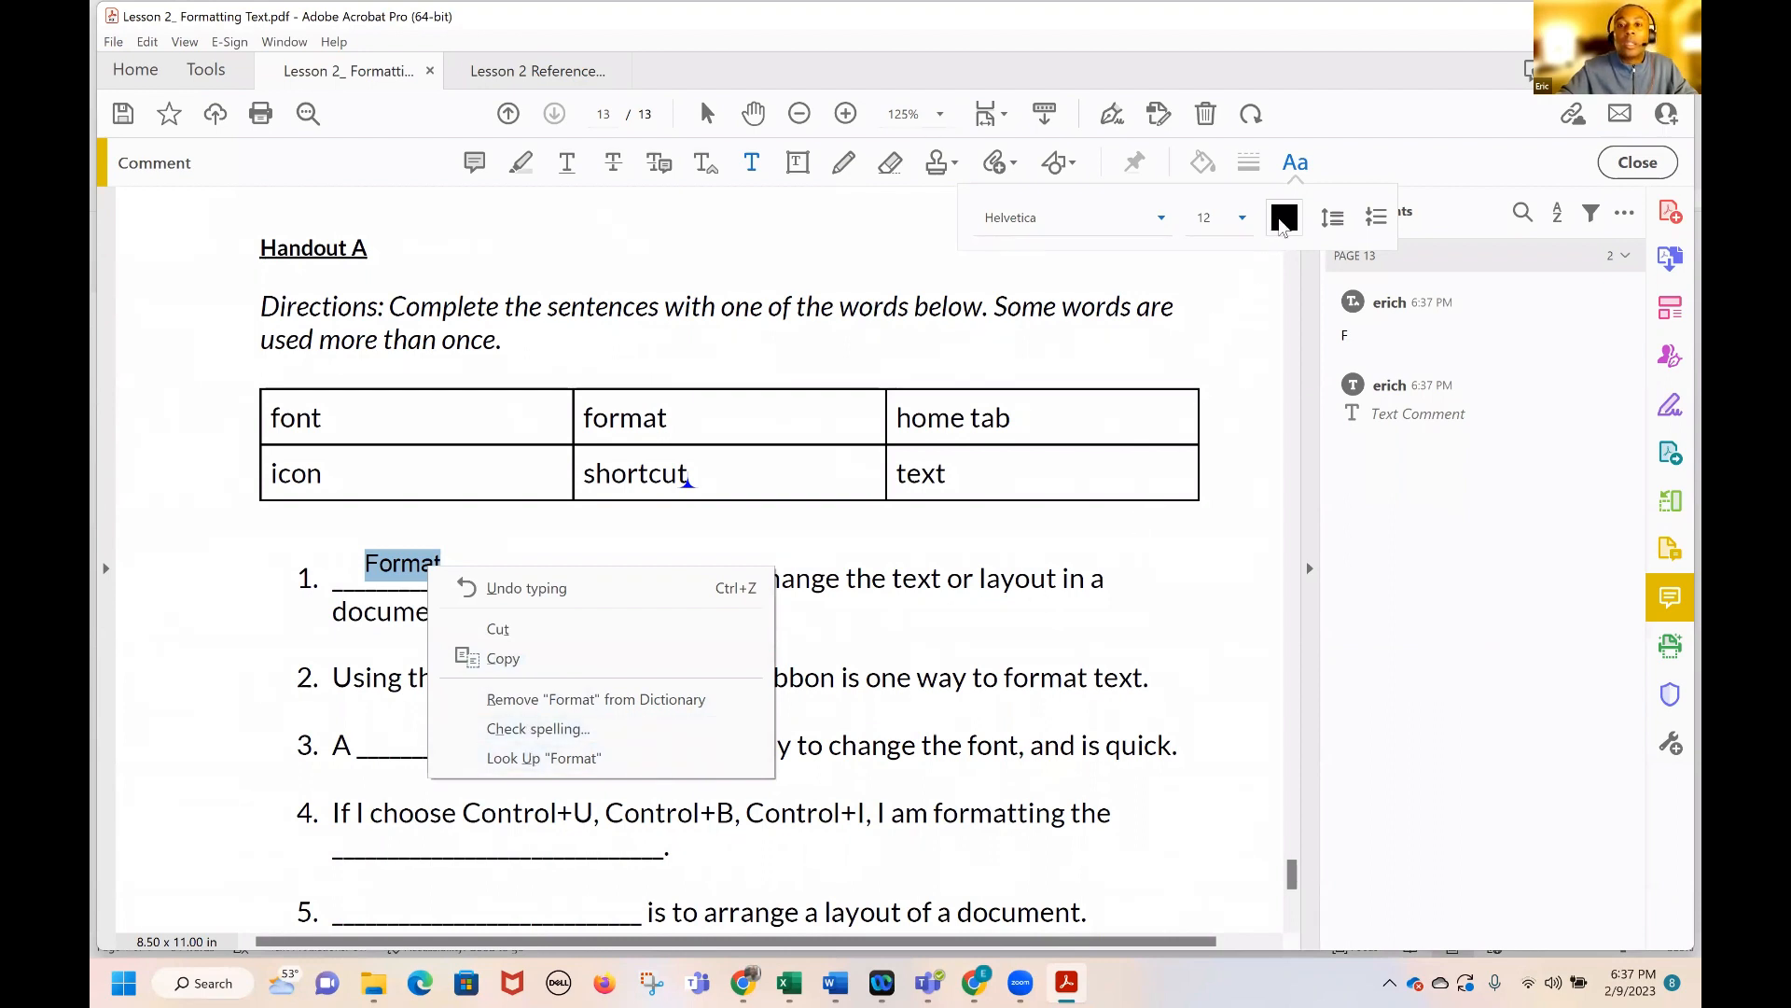
pyautogui.click(1283, 217)
pyautogui.click(1110, 284)
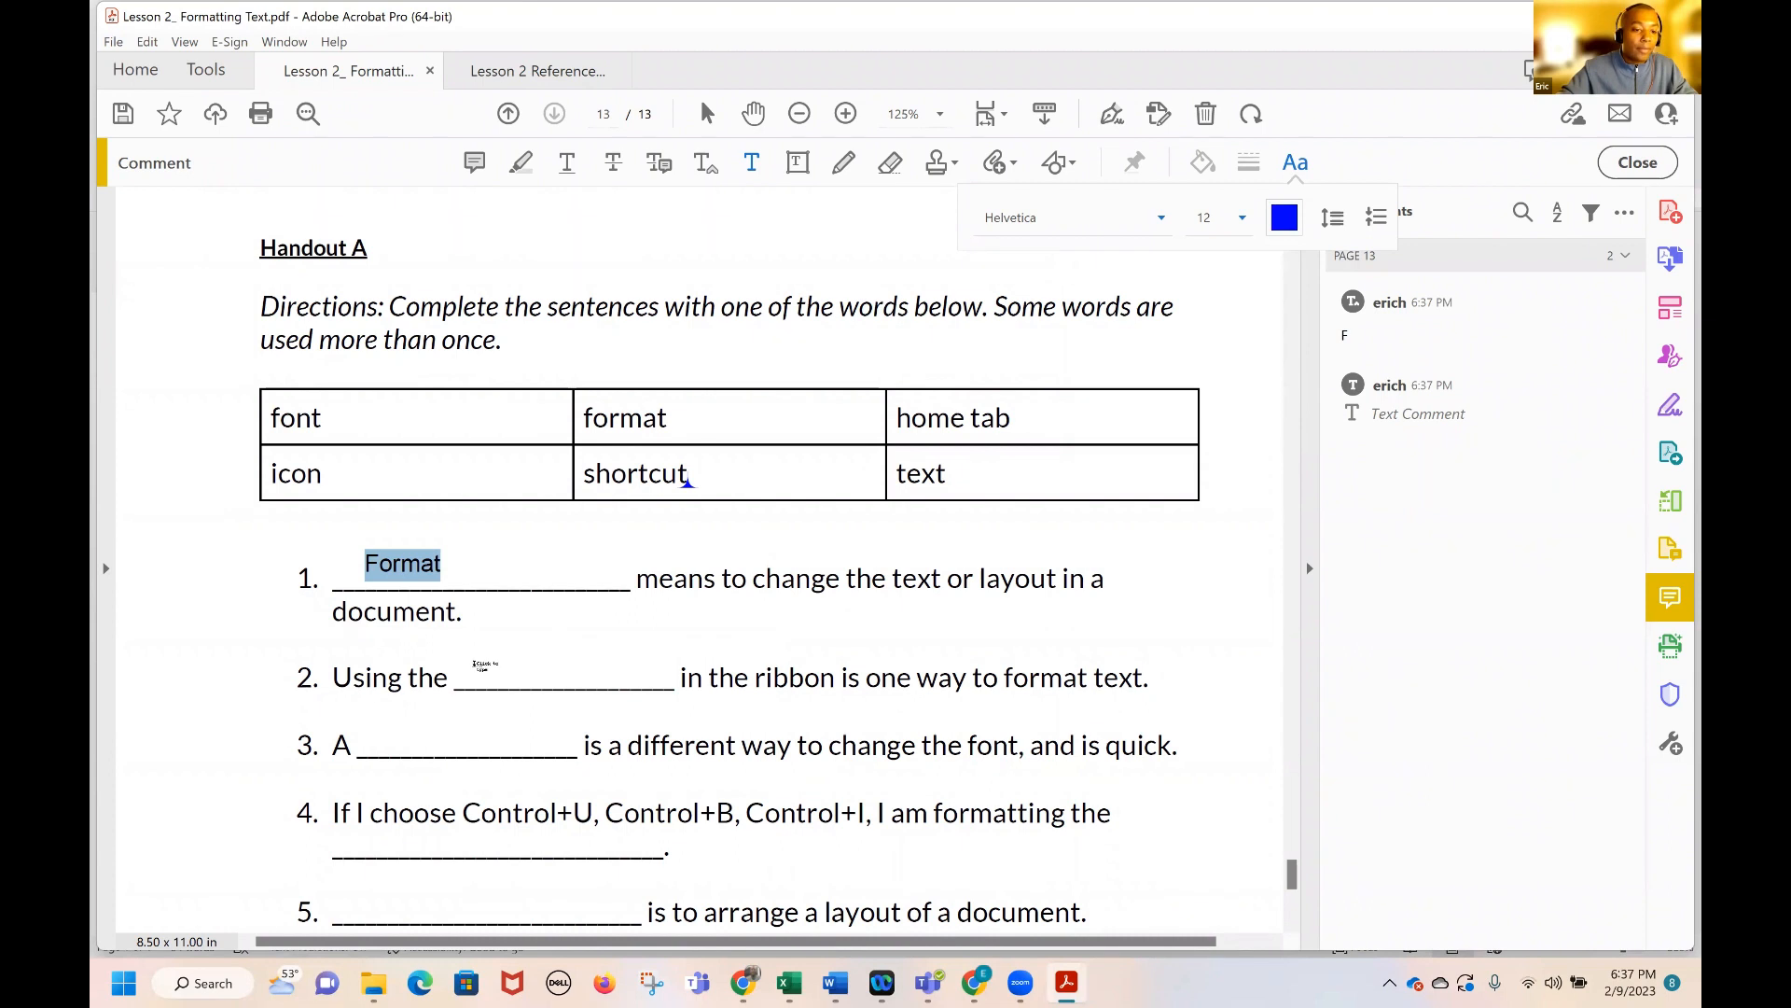
# Switch to the Word document to show the ribbon's Insert, Draw and Home tools, and return to the Handout A PDF
pyautogui.click(483, 665)
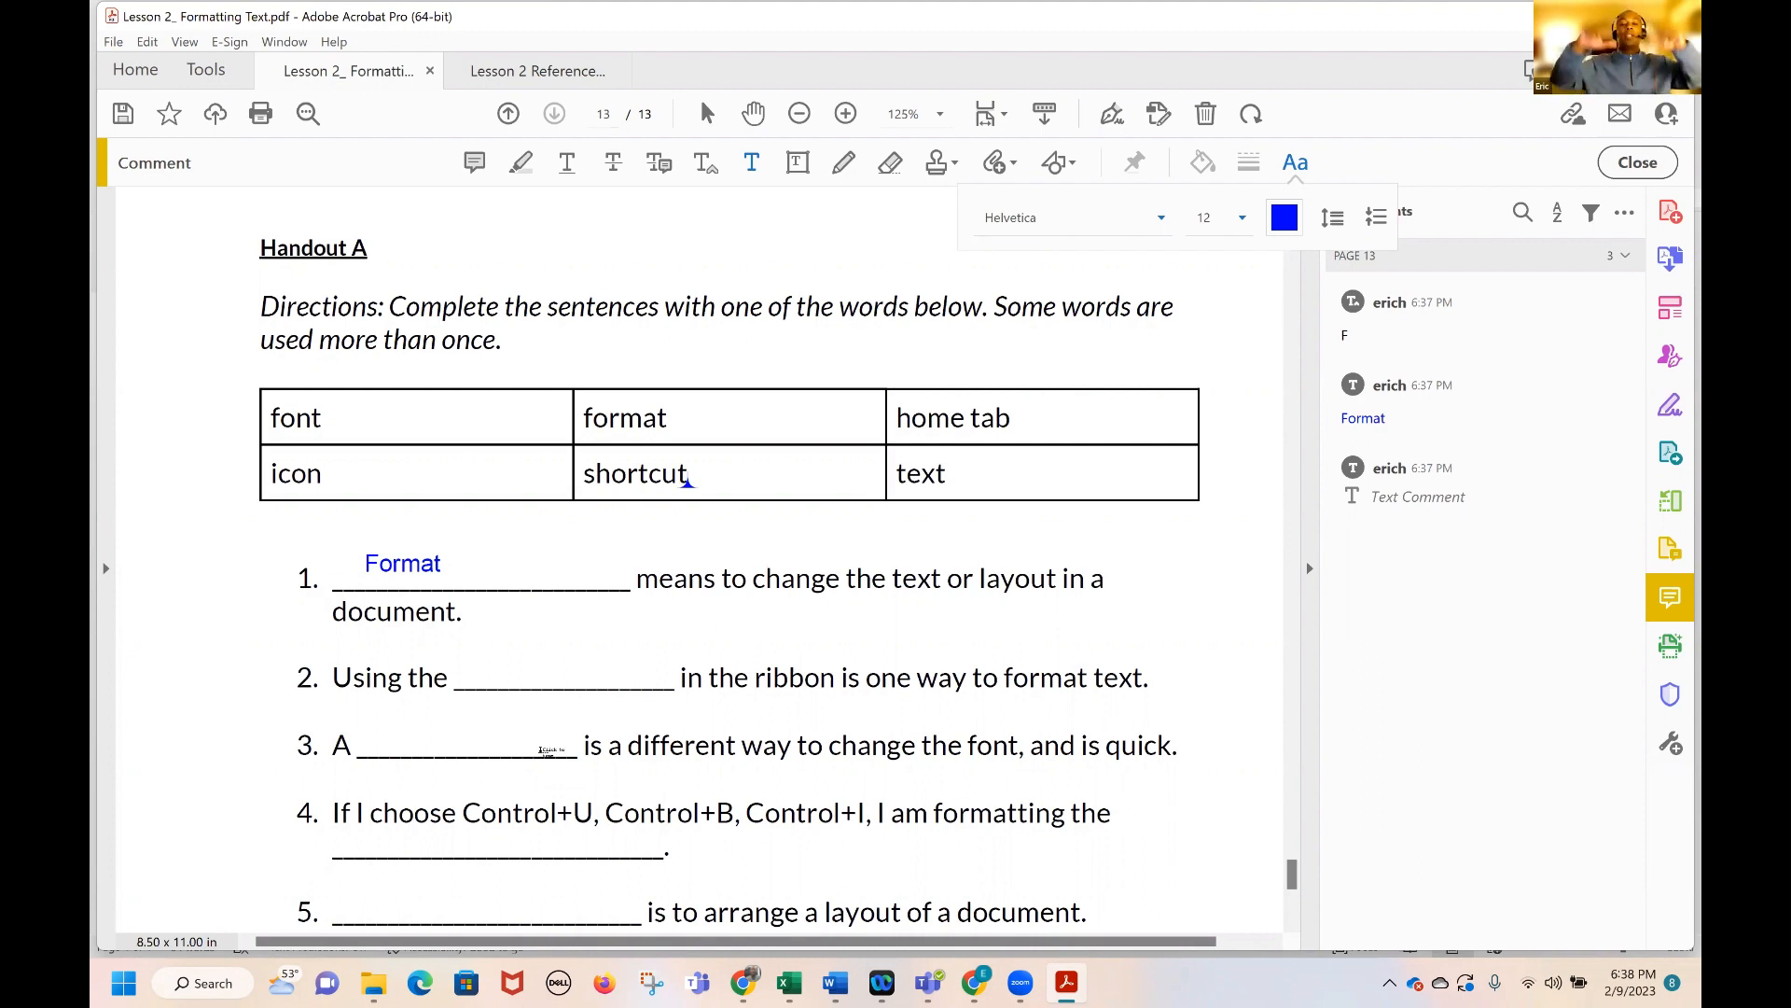
pyautogui.click(465, 771)
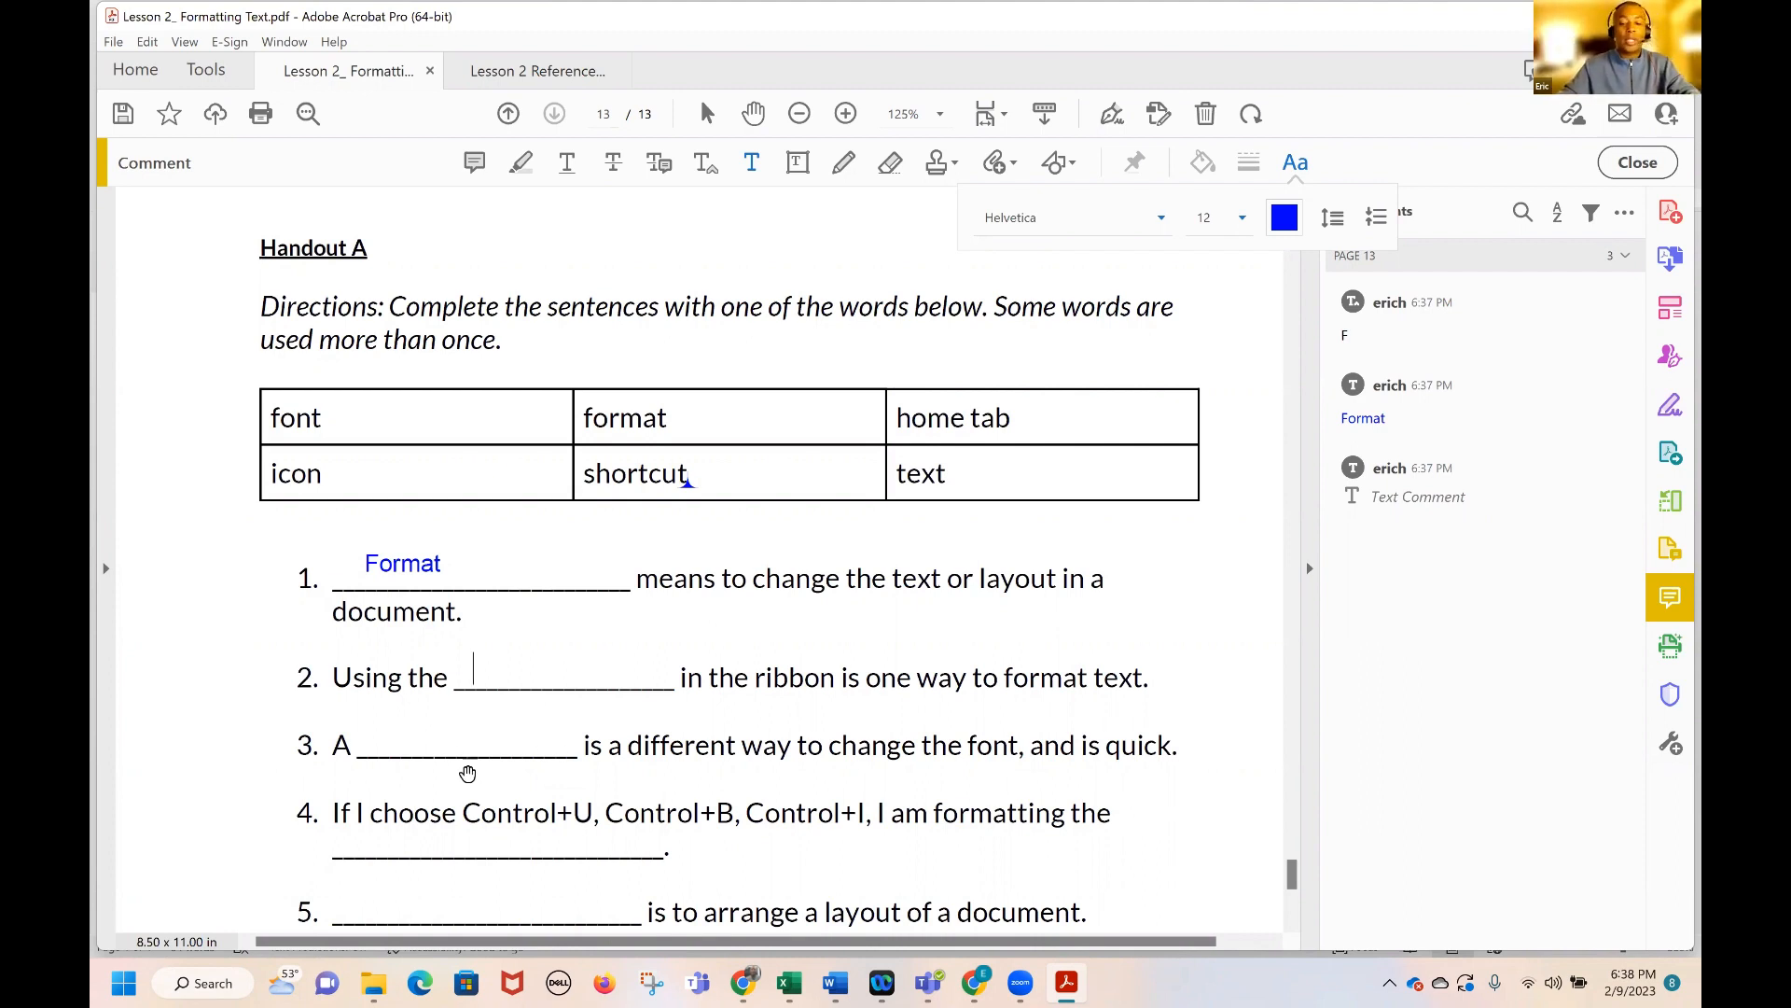
pyautogui.click(835, 982)
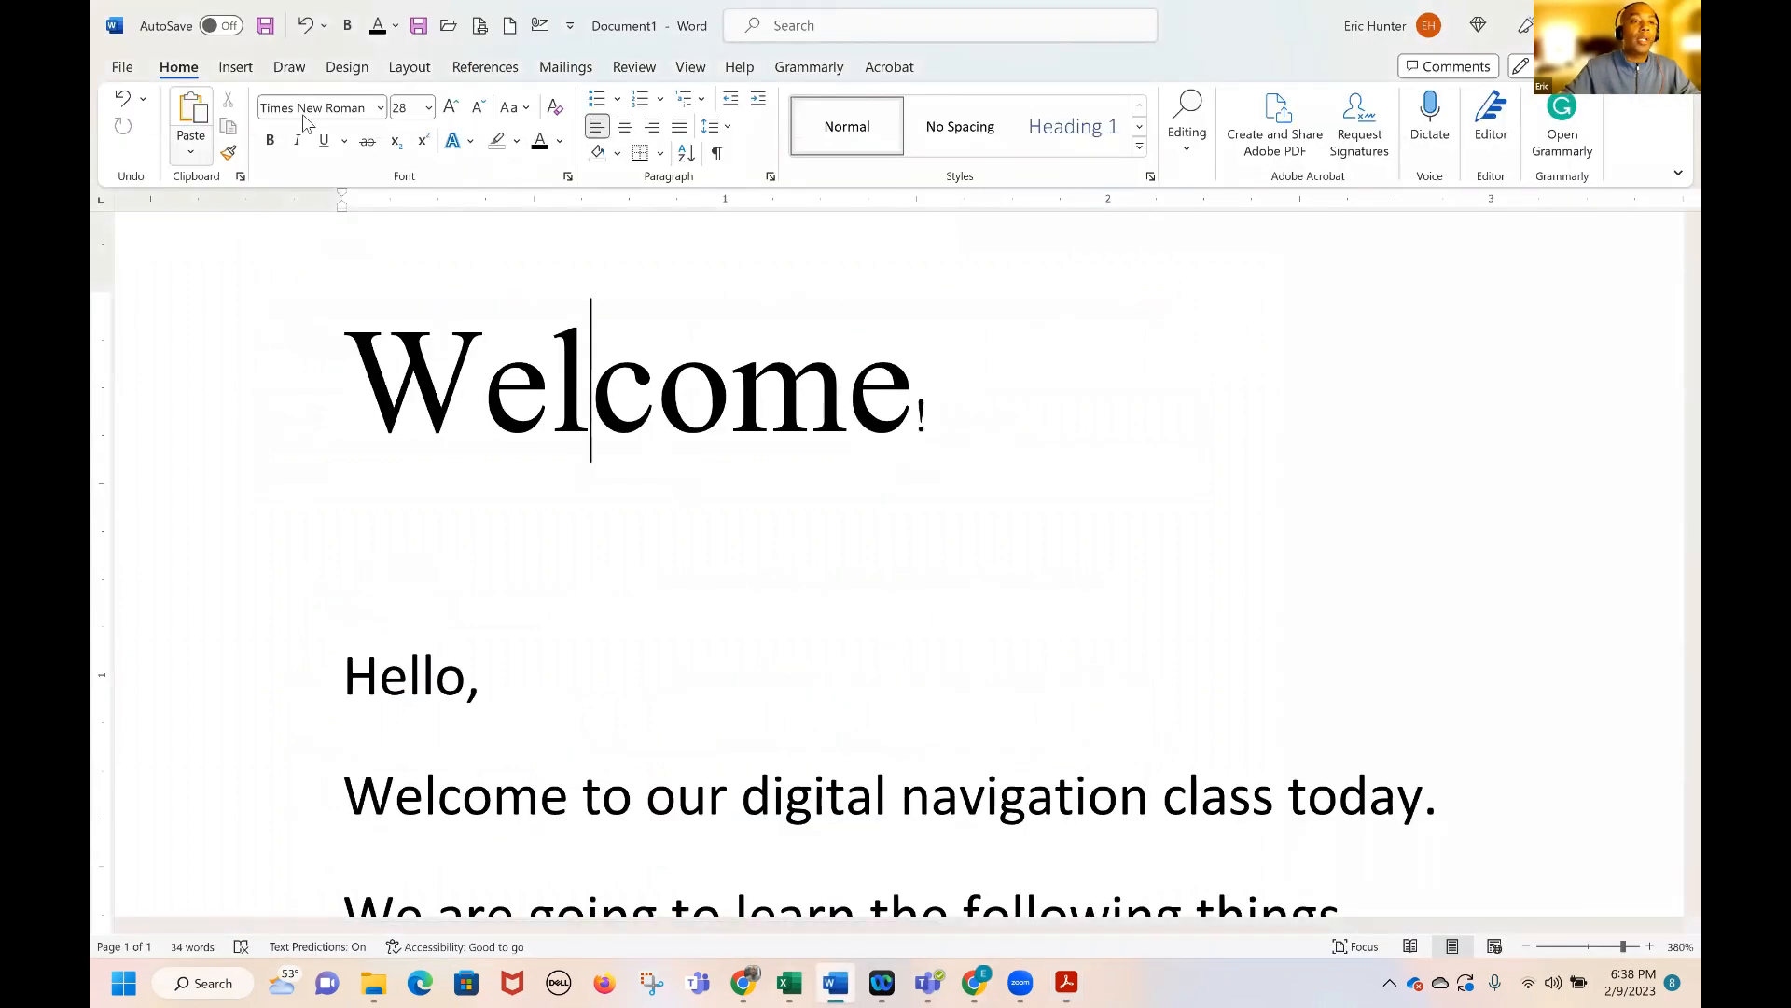
pyautogui.click(235, 67)
pyautogui.click(287, 69)
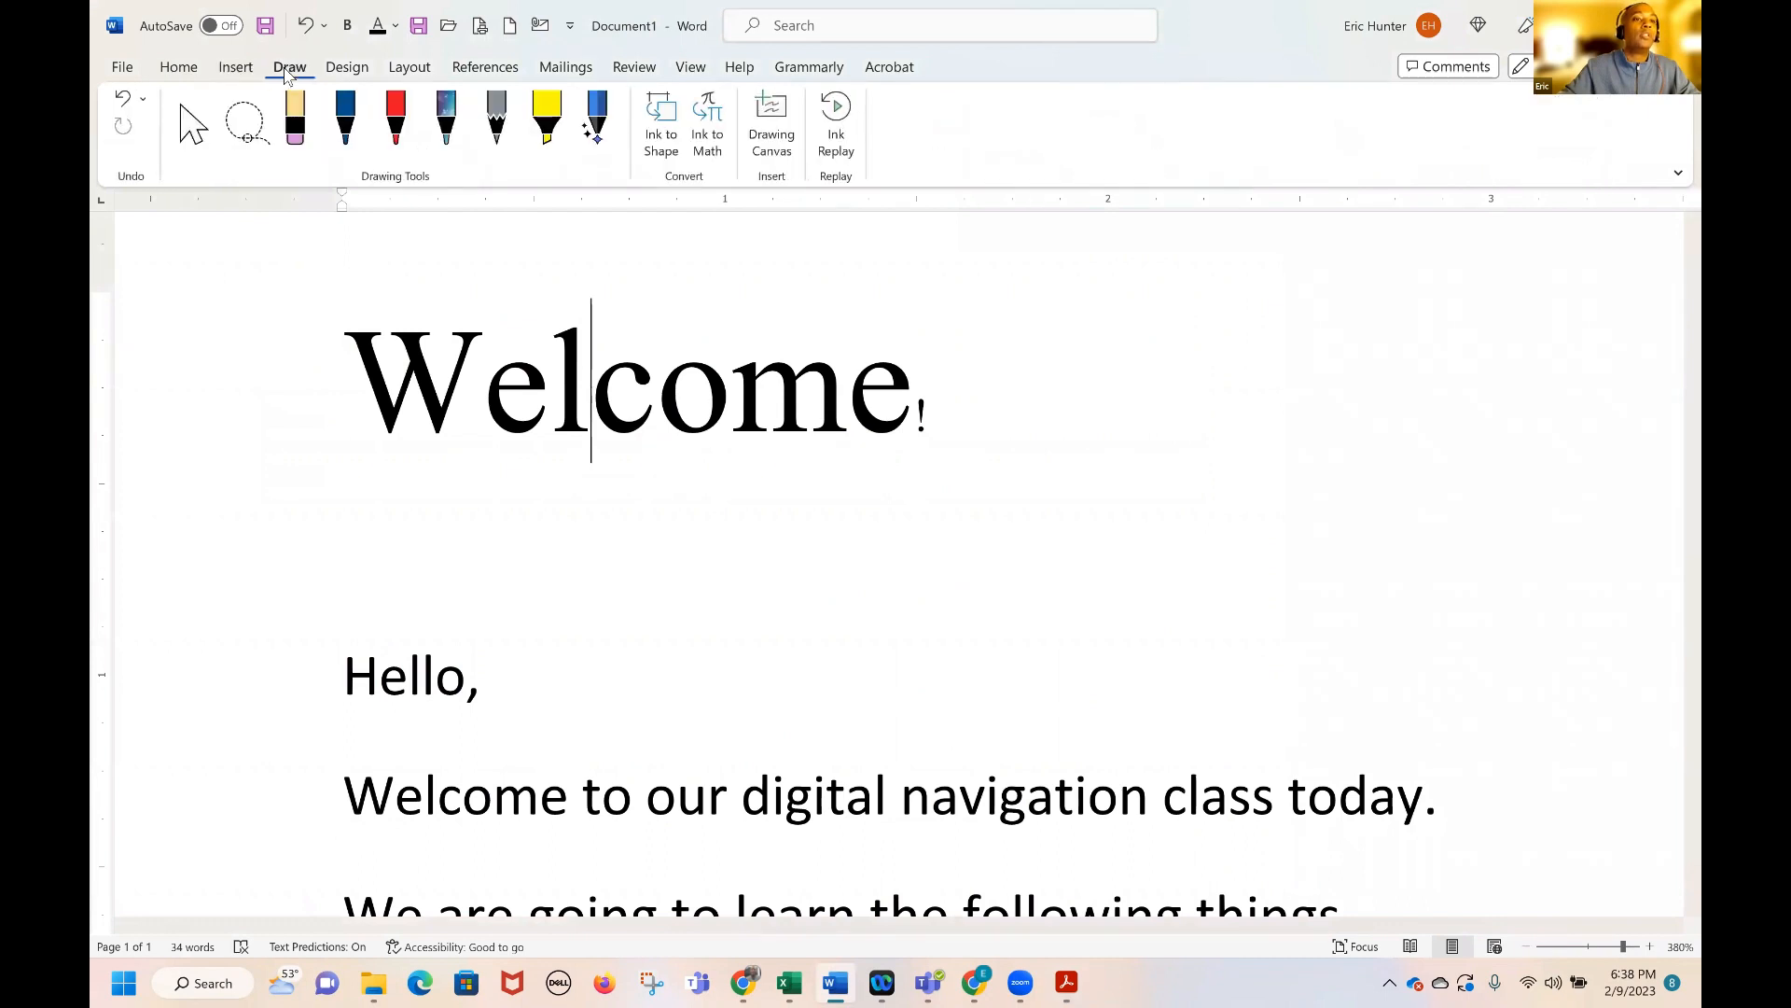
pyautogui.click(192, 71)
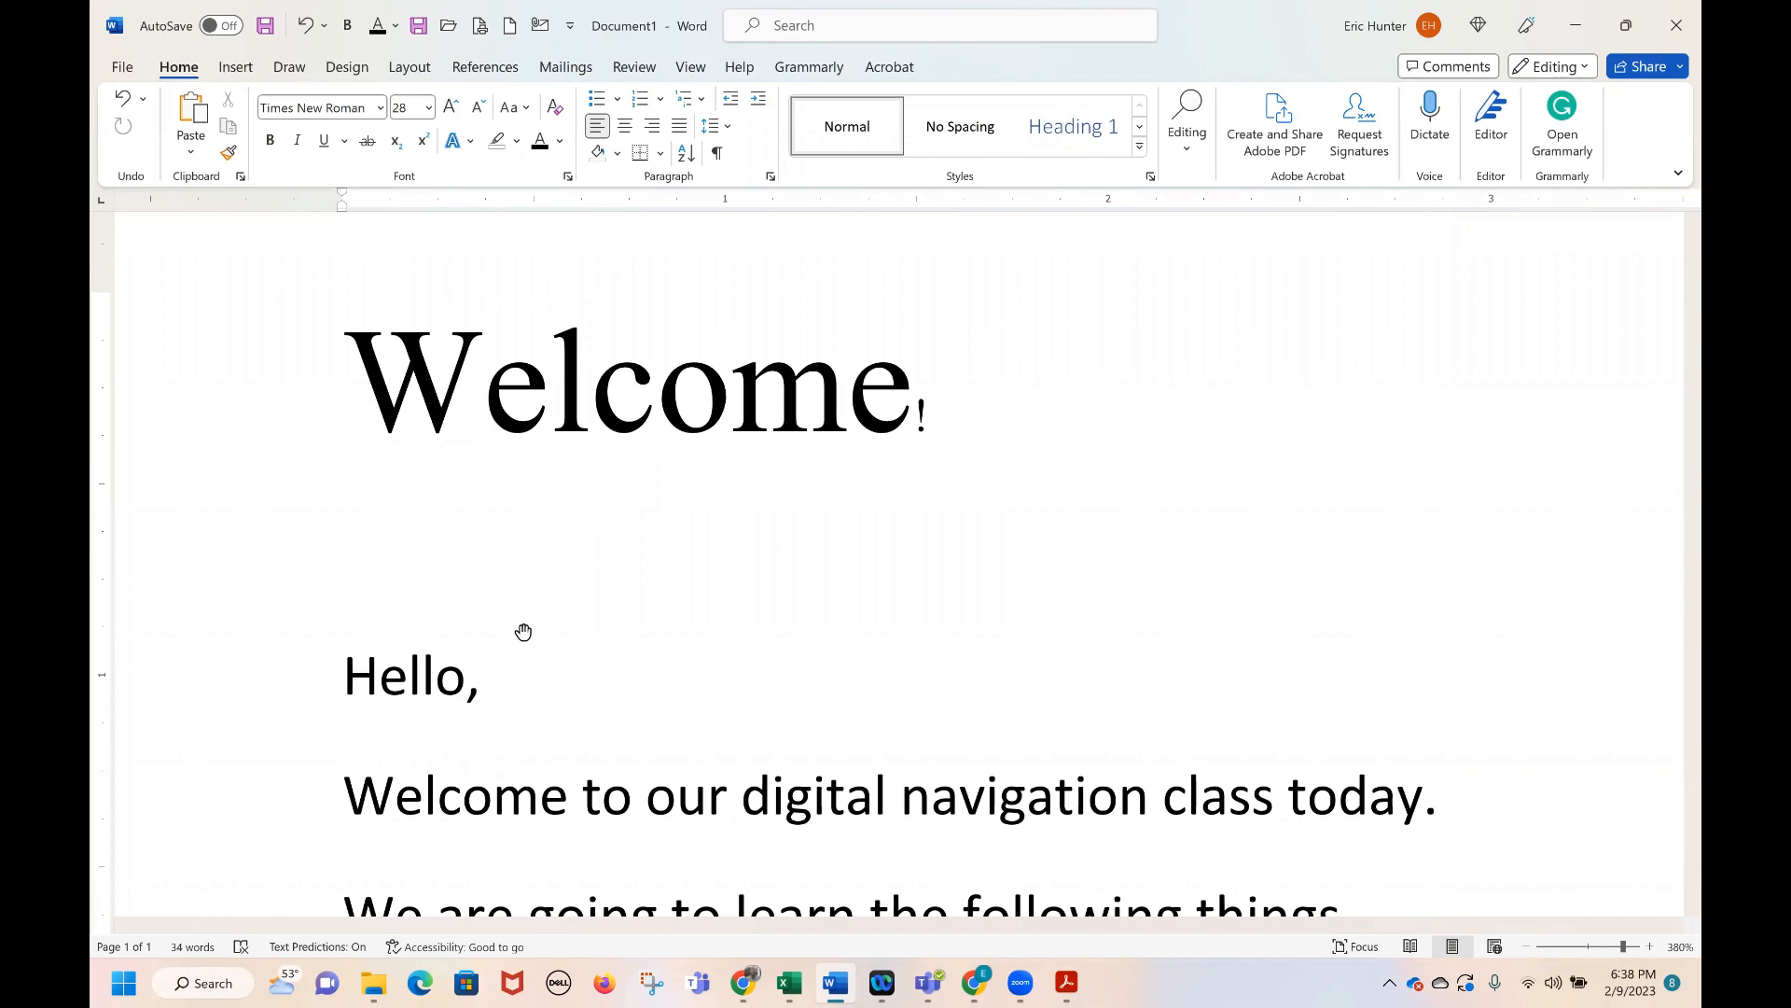
pyautogui.hotkey('alt', 'Tab')
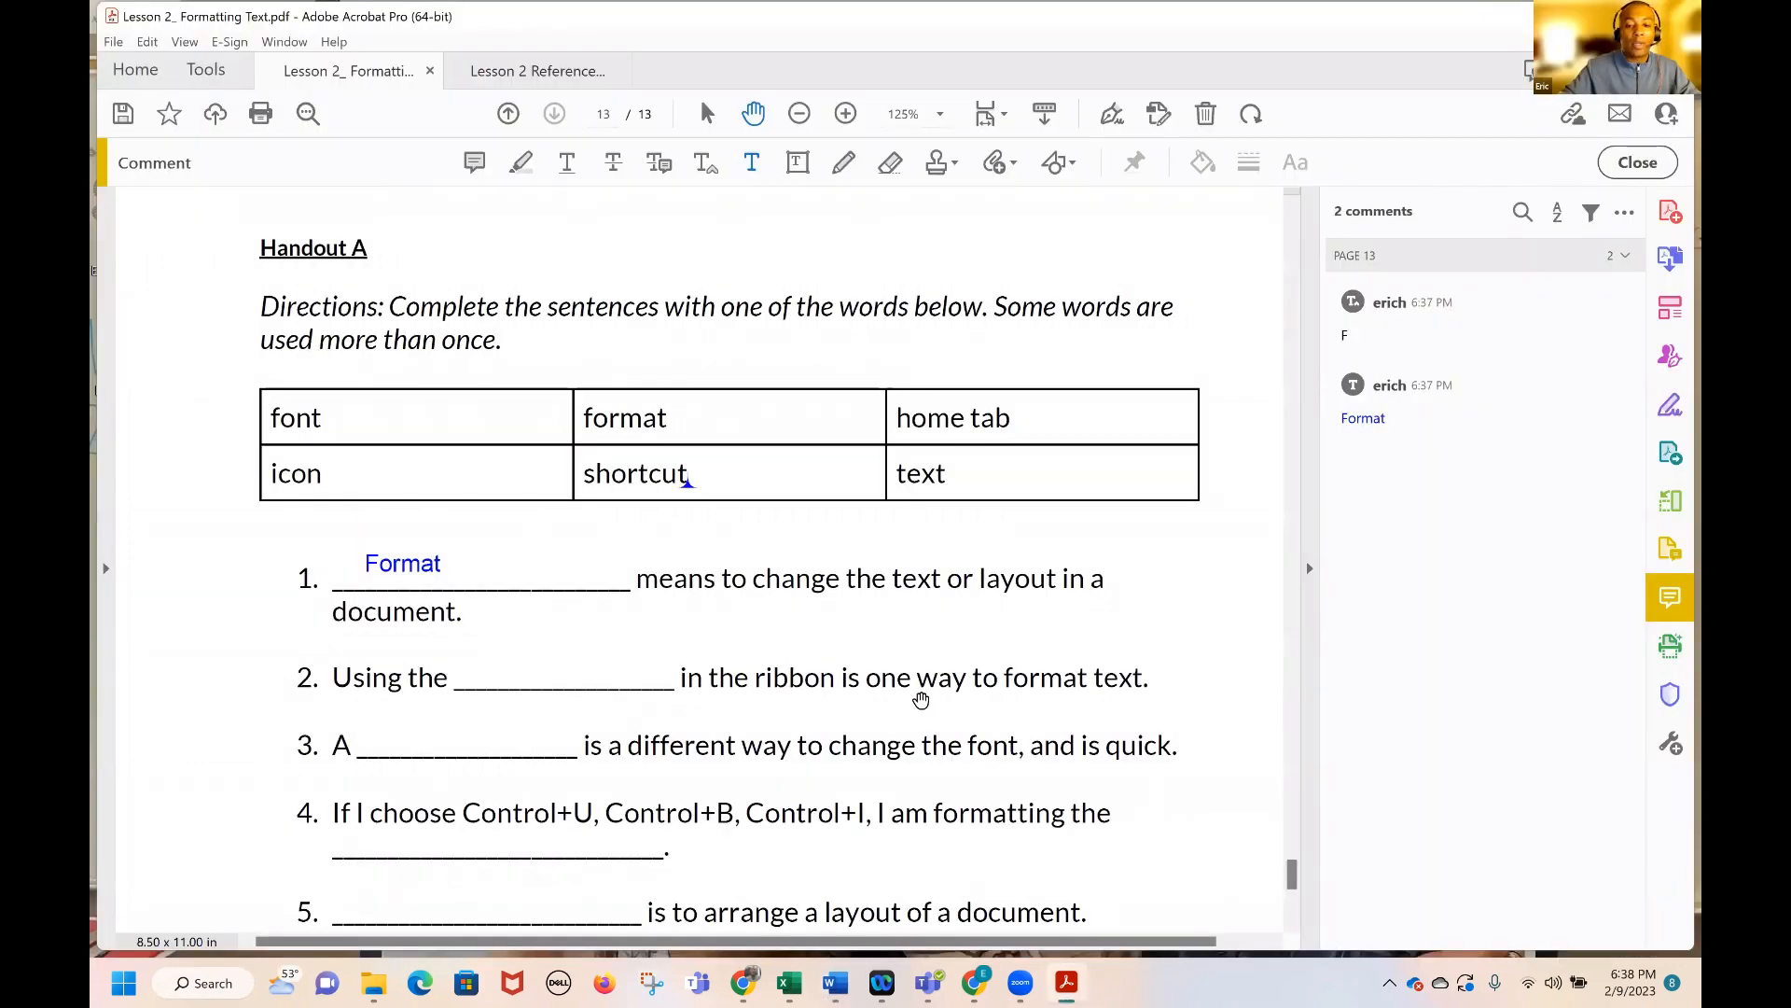
# Fill the blank in sentence 2 with the text comment "icon", removing any stray letters after it
pyautogui.click(752, 164)
pyautogui.click(521, 696)
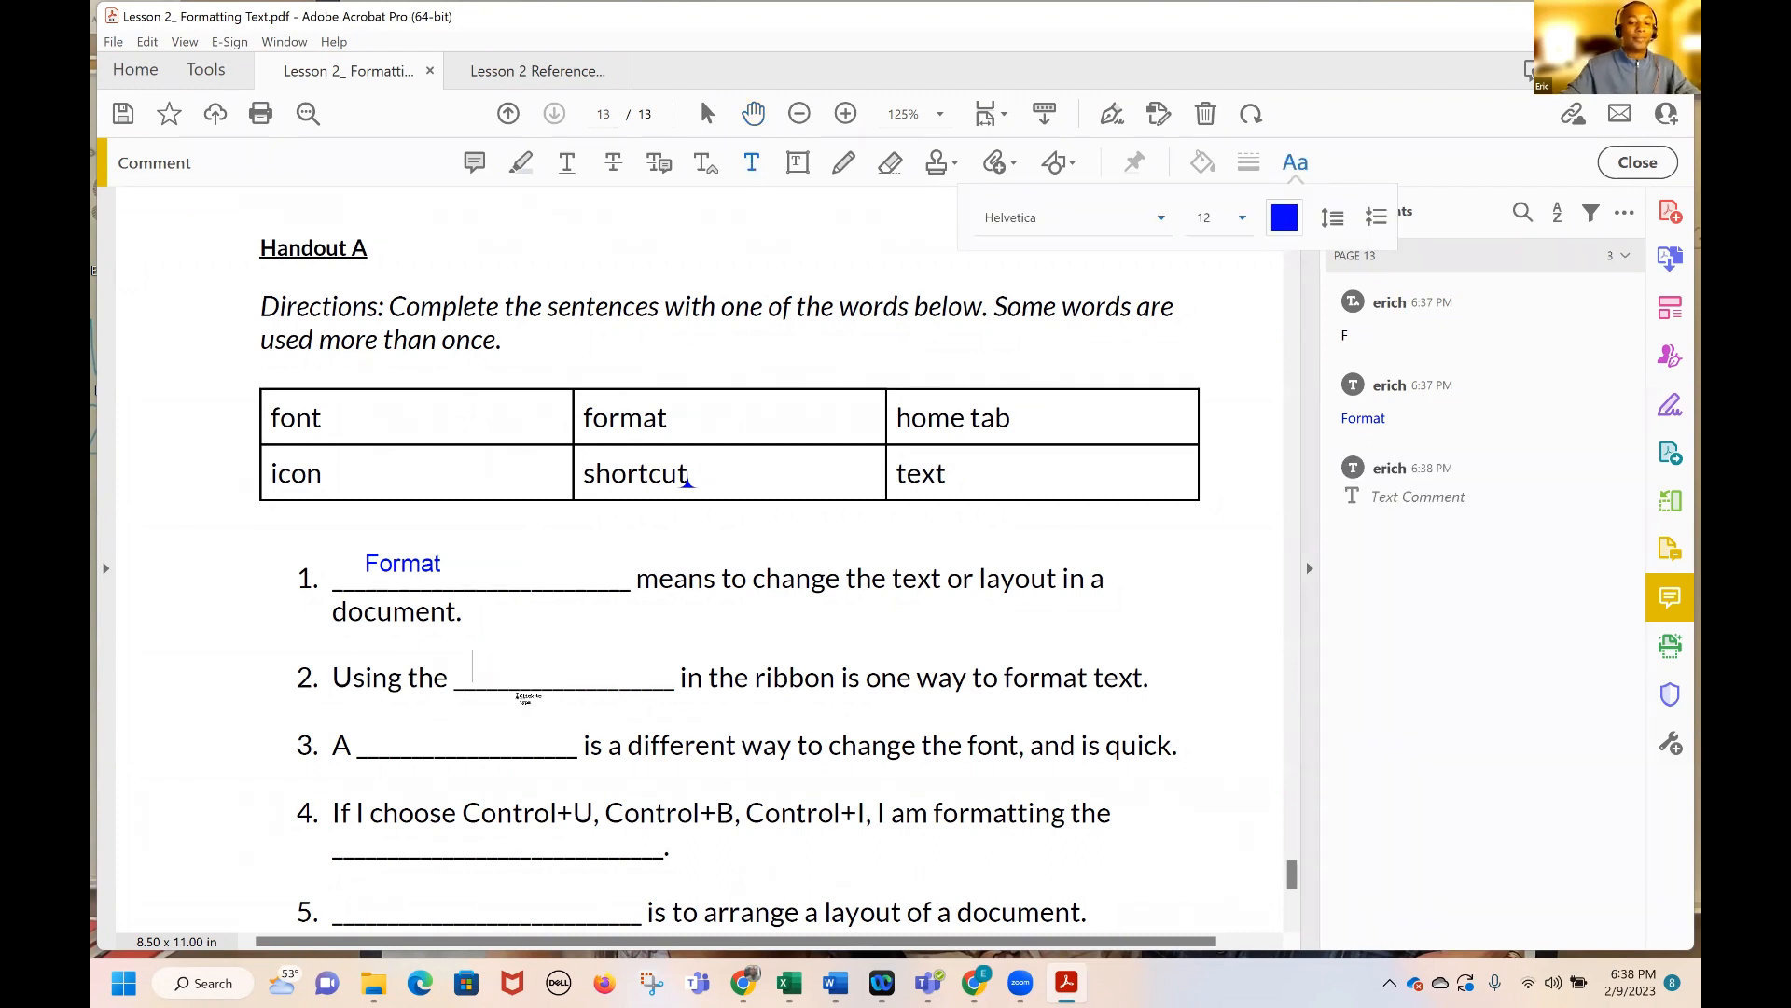
pyautogui.write('icon')
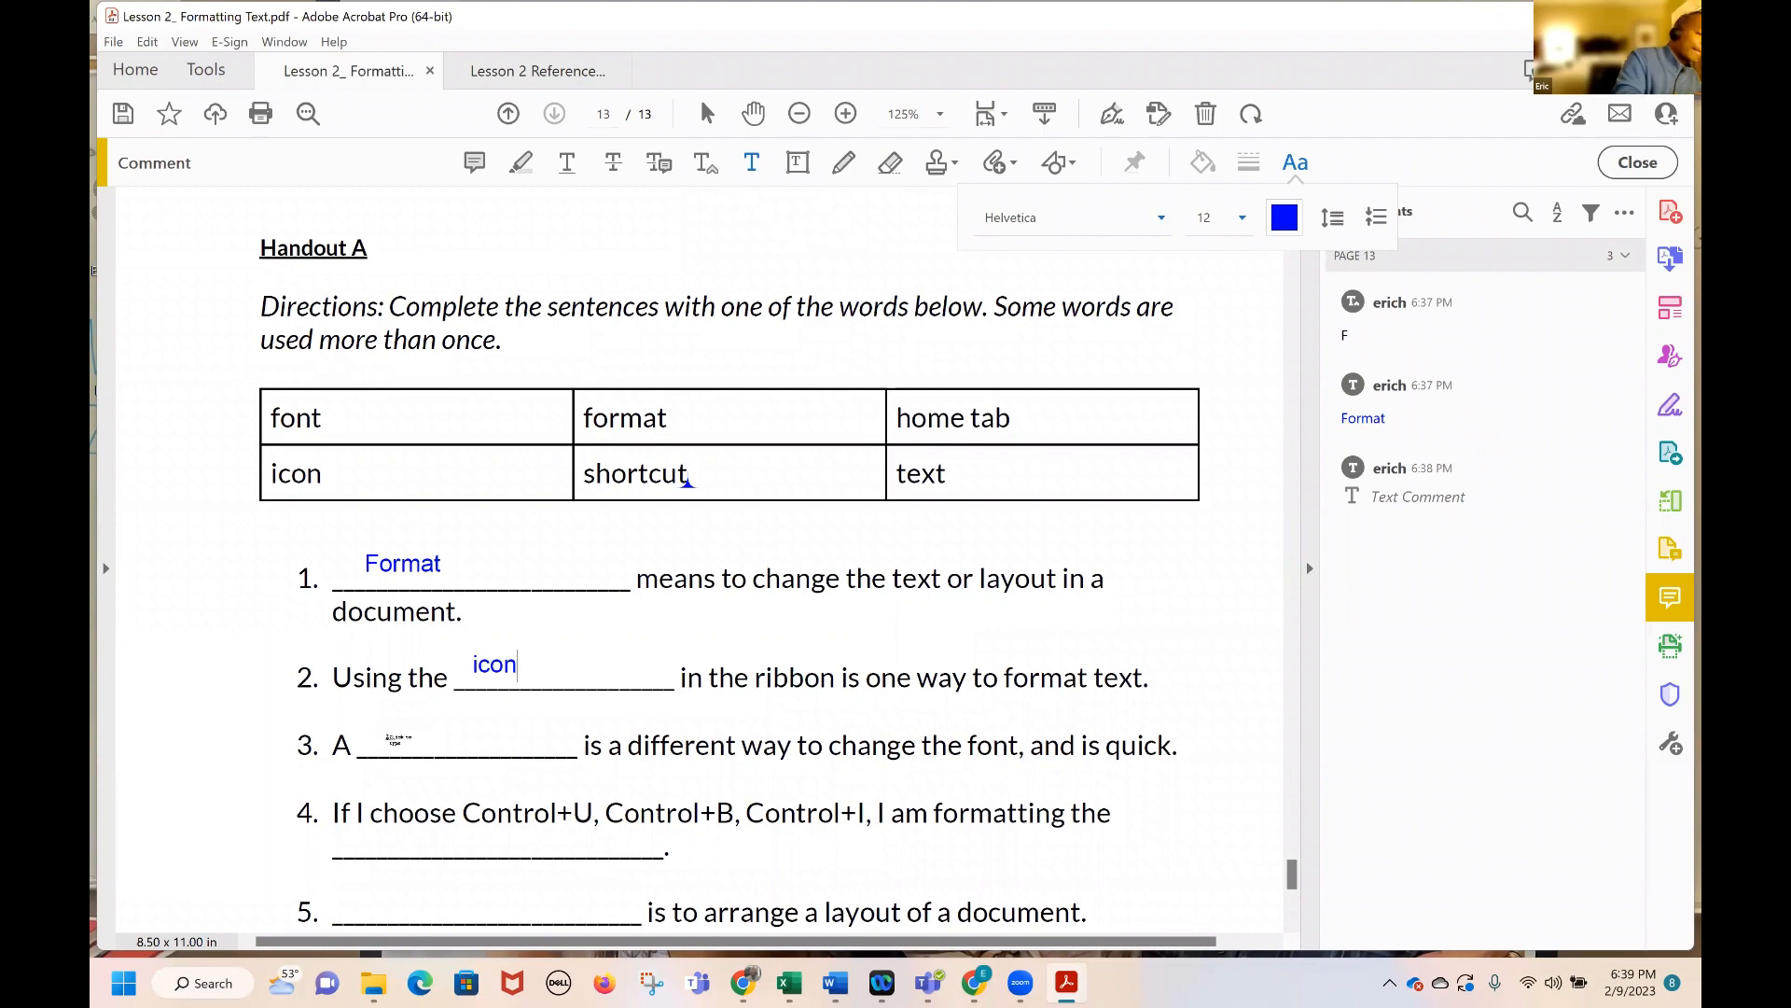
pyautogui.write('Sho')
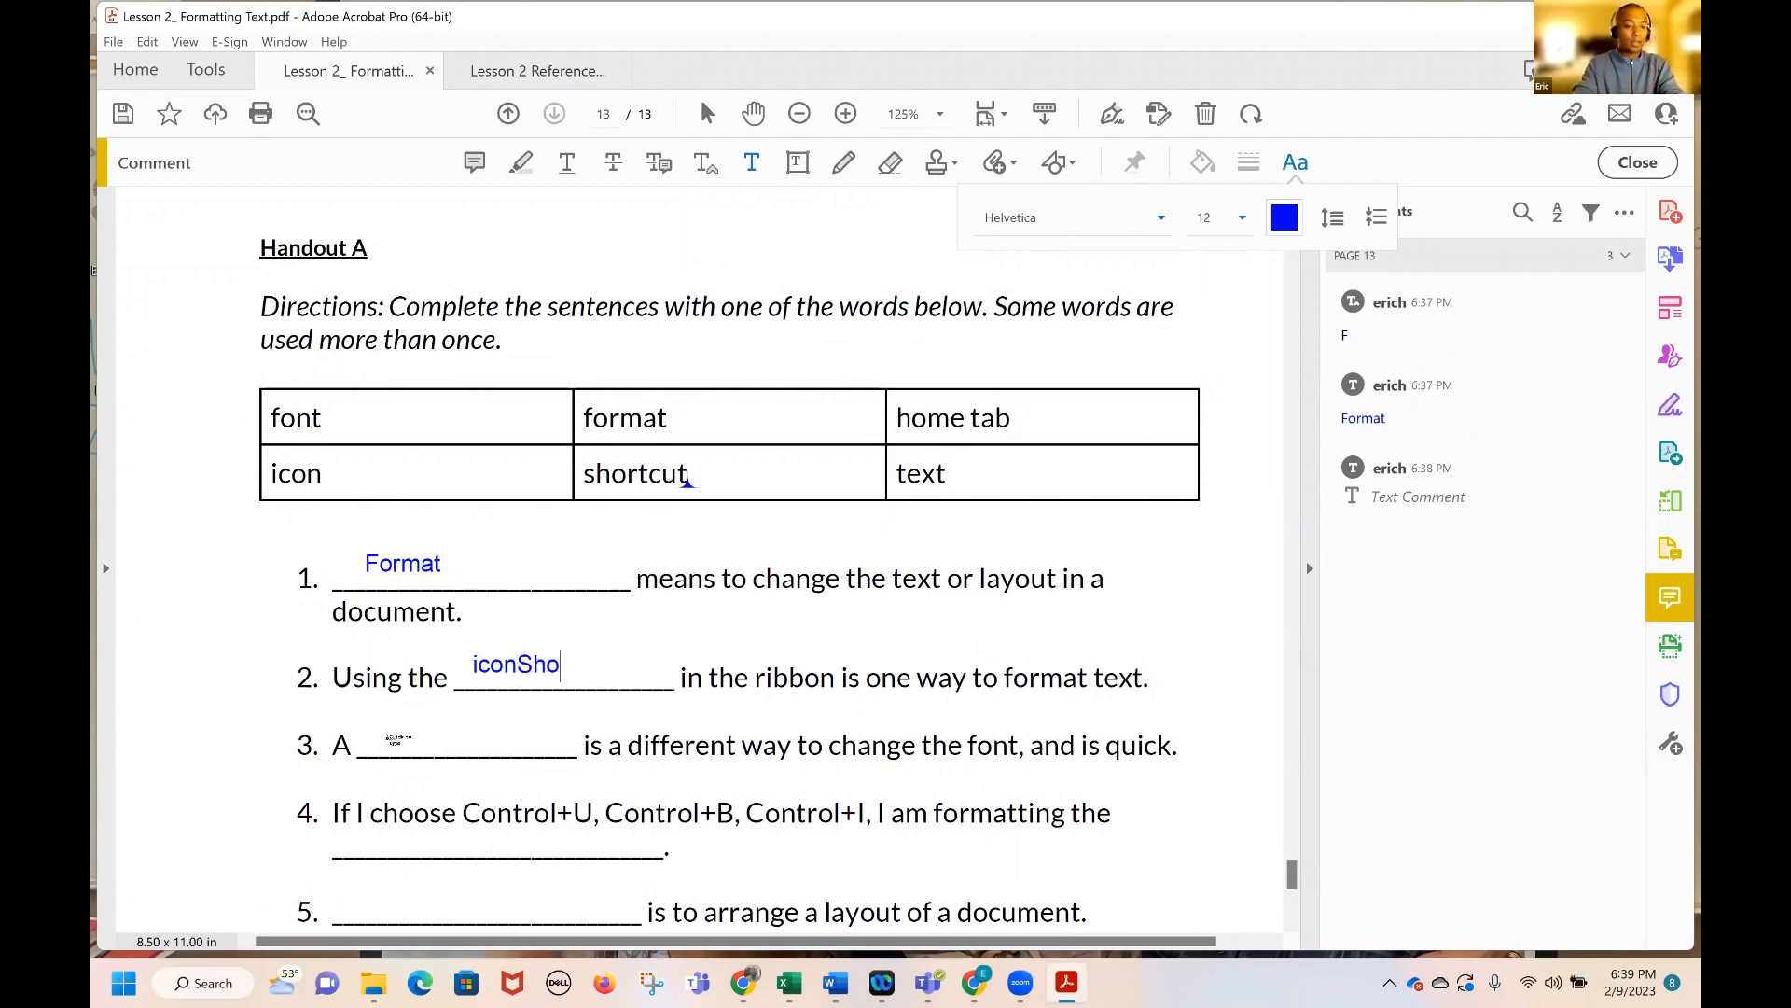
pyautogui.press('BackSpace')
pyautogui.press('BackSpace')
pyautogui.press('BackSpace')
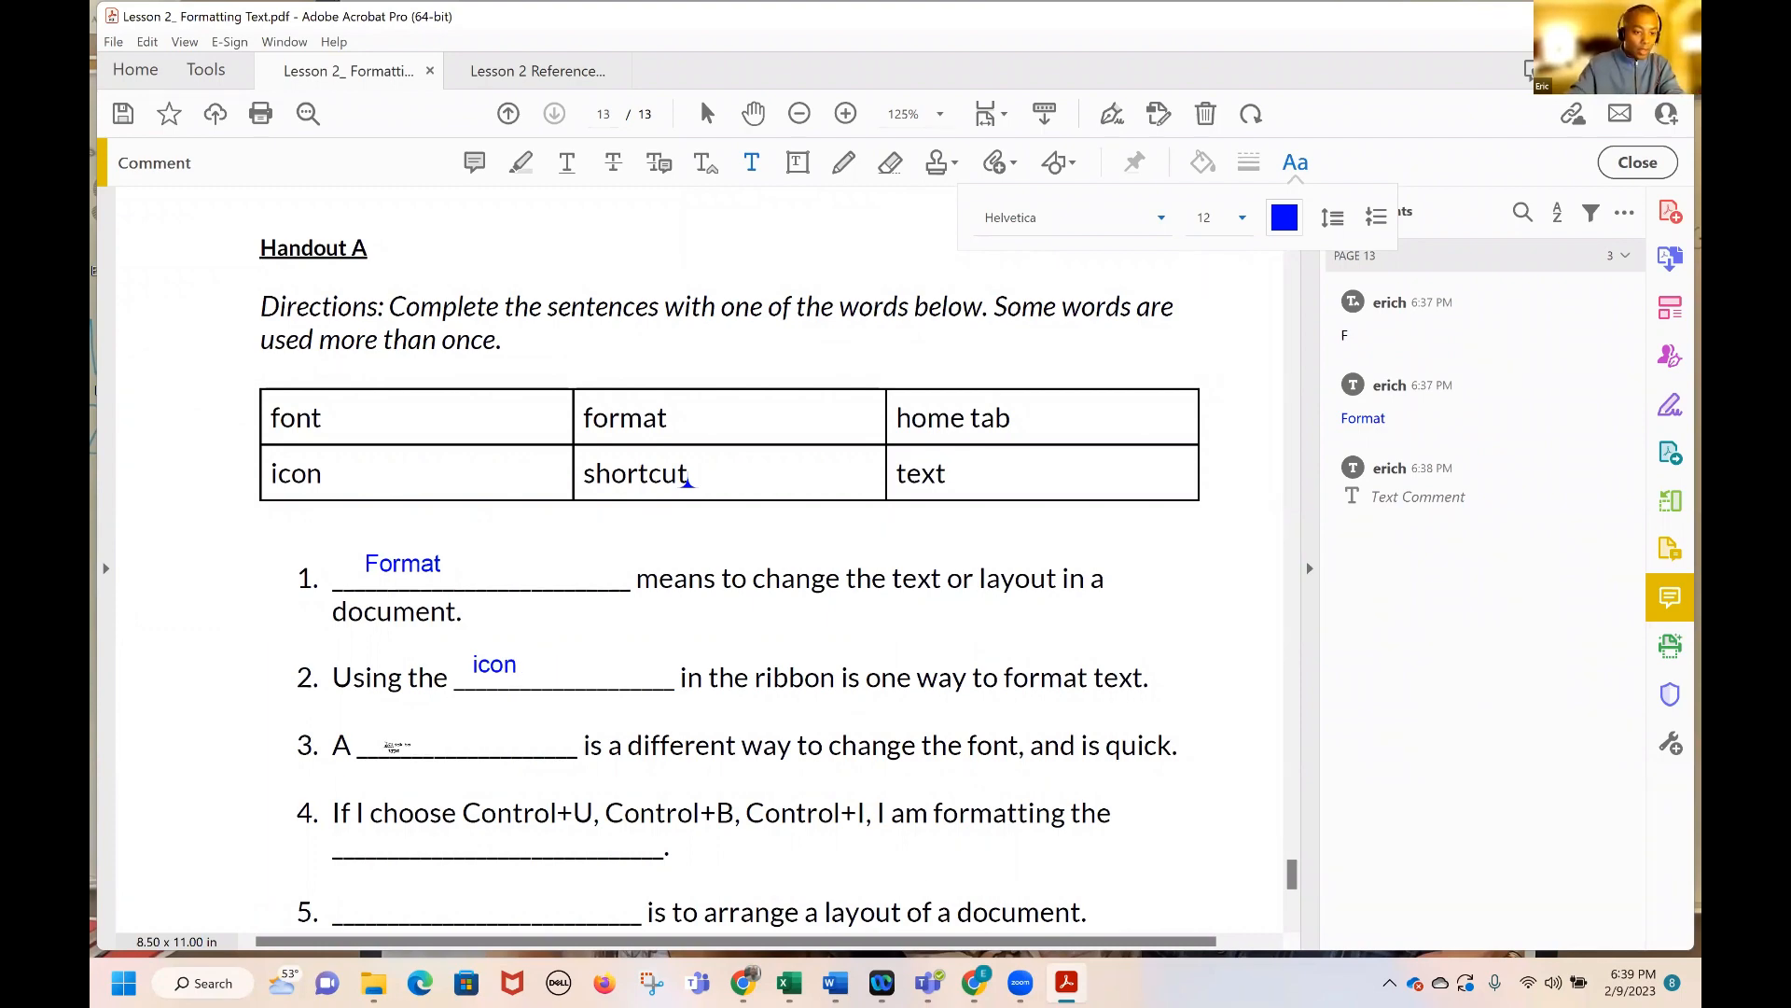
# Add the text comments "shortcut" on the blank of sentence 3 and "text" on the blank of sentence 4
pyautogui.click(387, 737)
pyautogui.write('short')
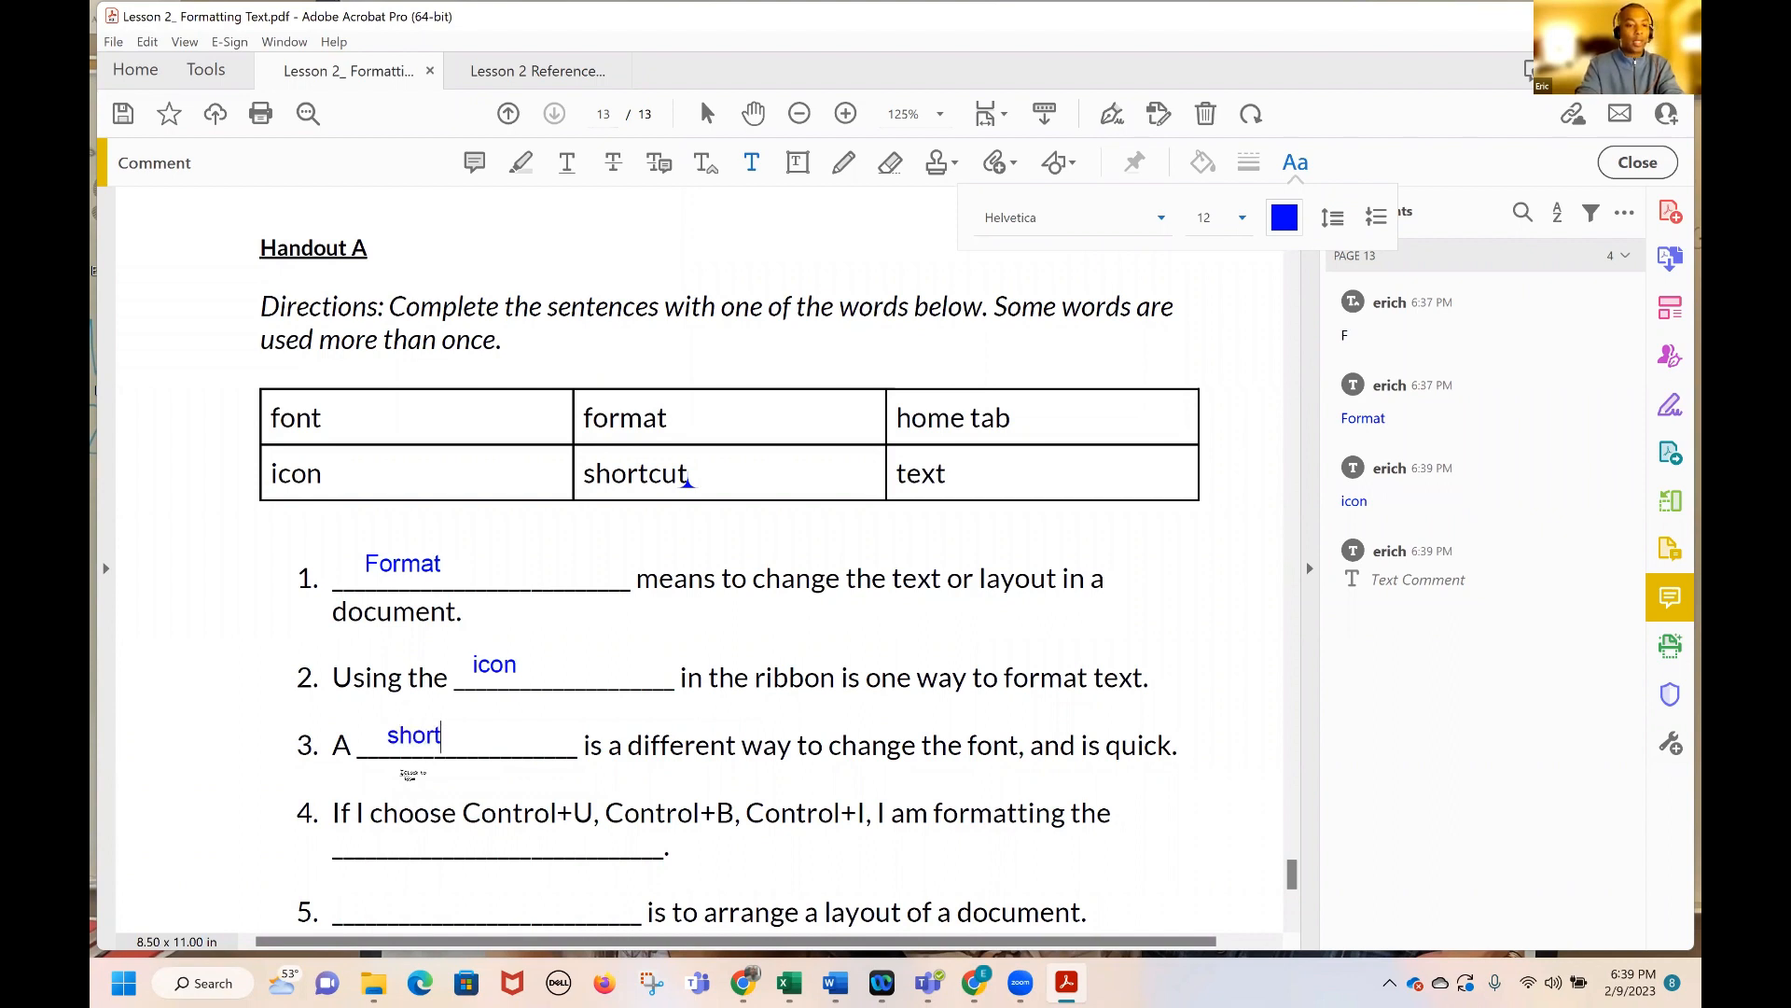
pyautogui.write('cut')
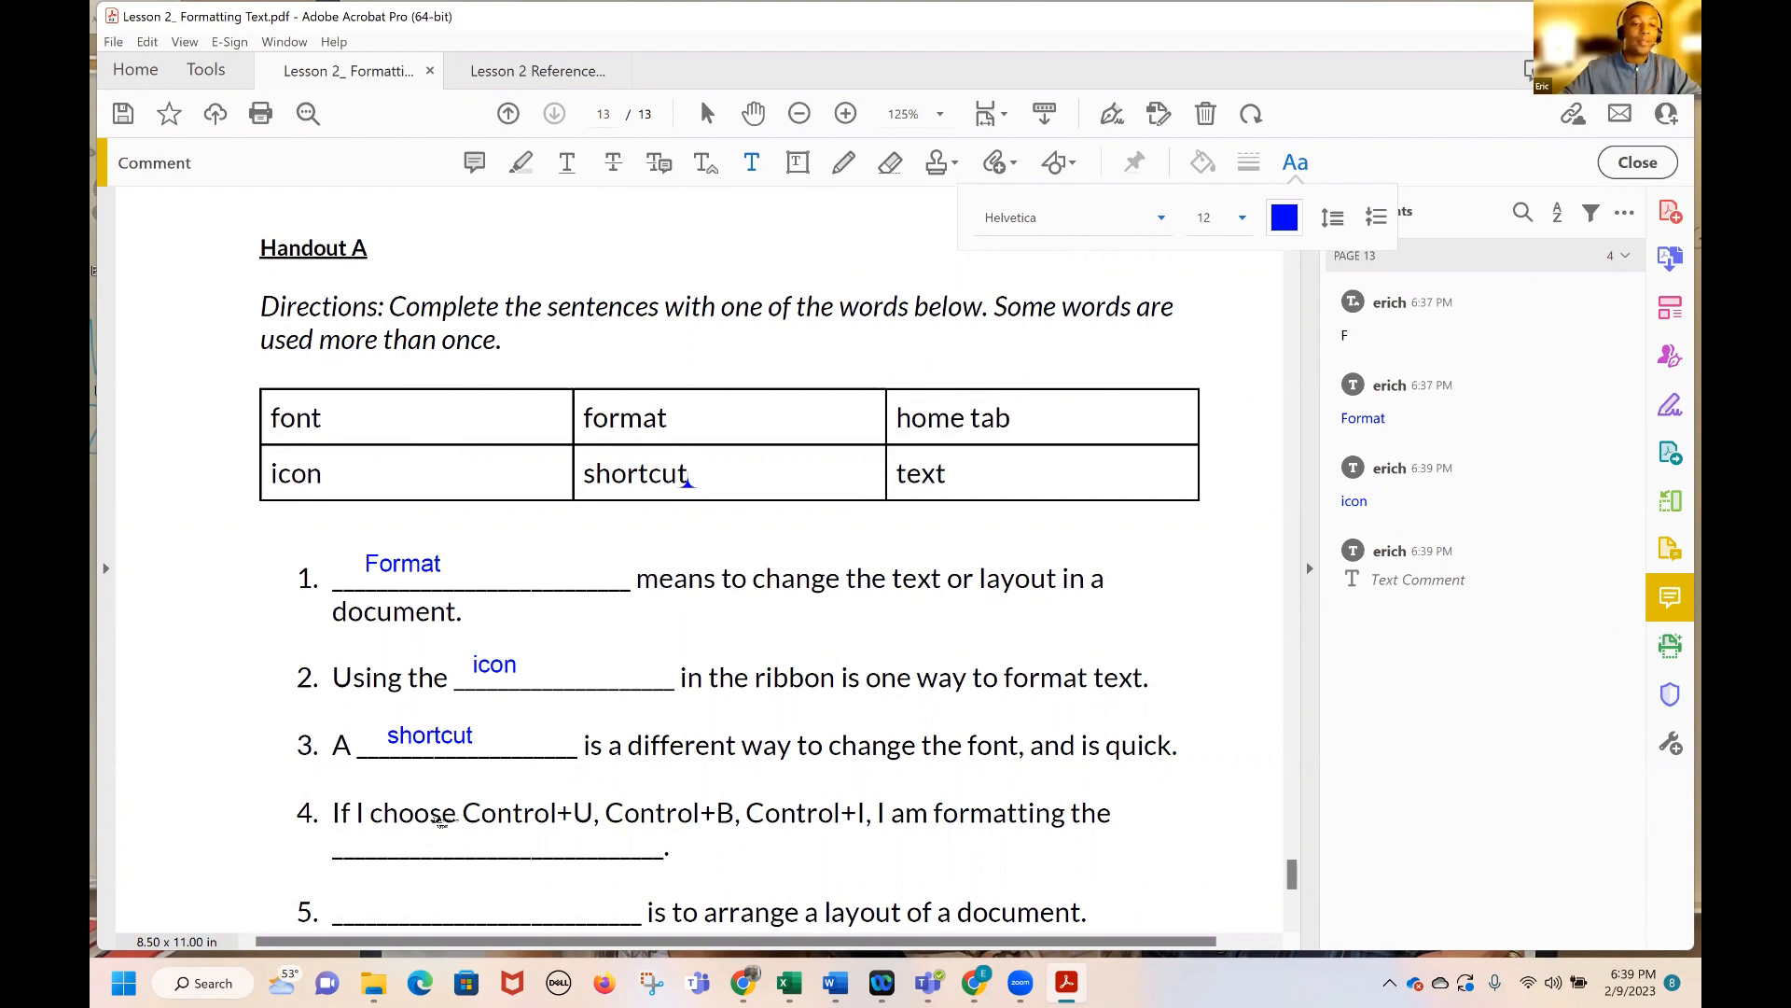
pyautogui.scroll(-3, 441, 821)
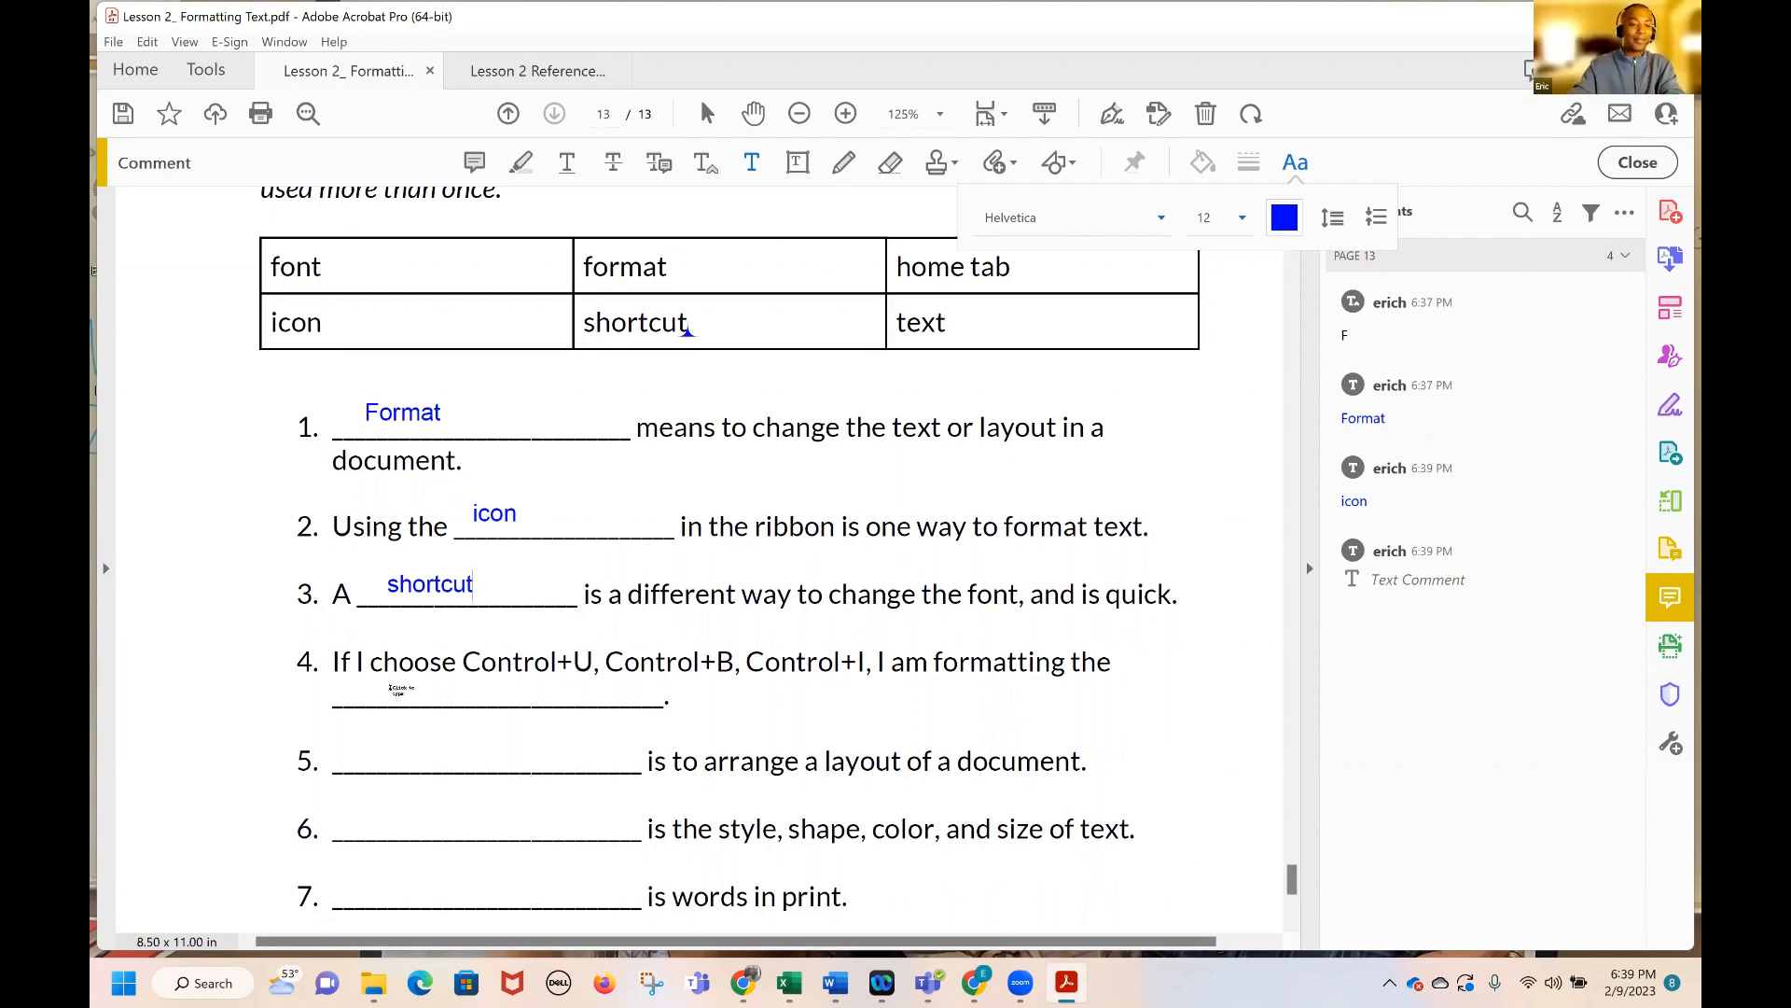
pyautogui.click(390, 688)
pyautogui.write('text')
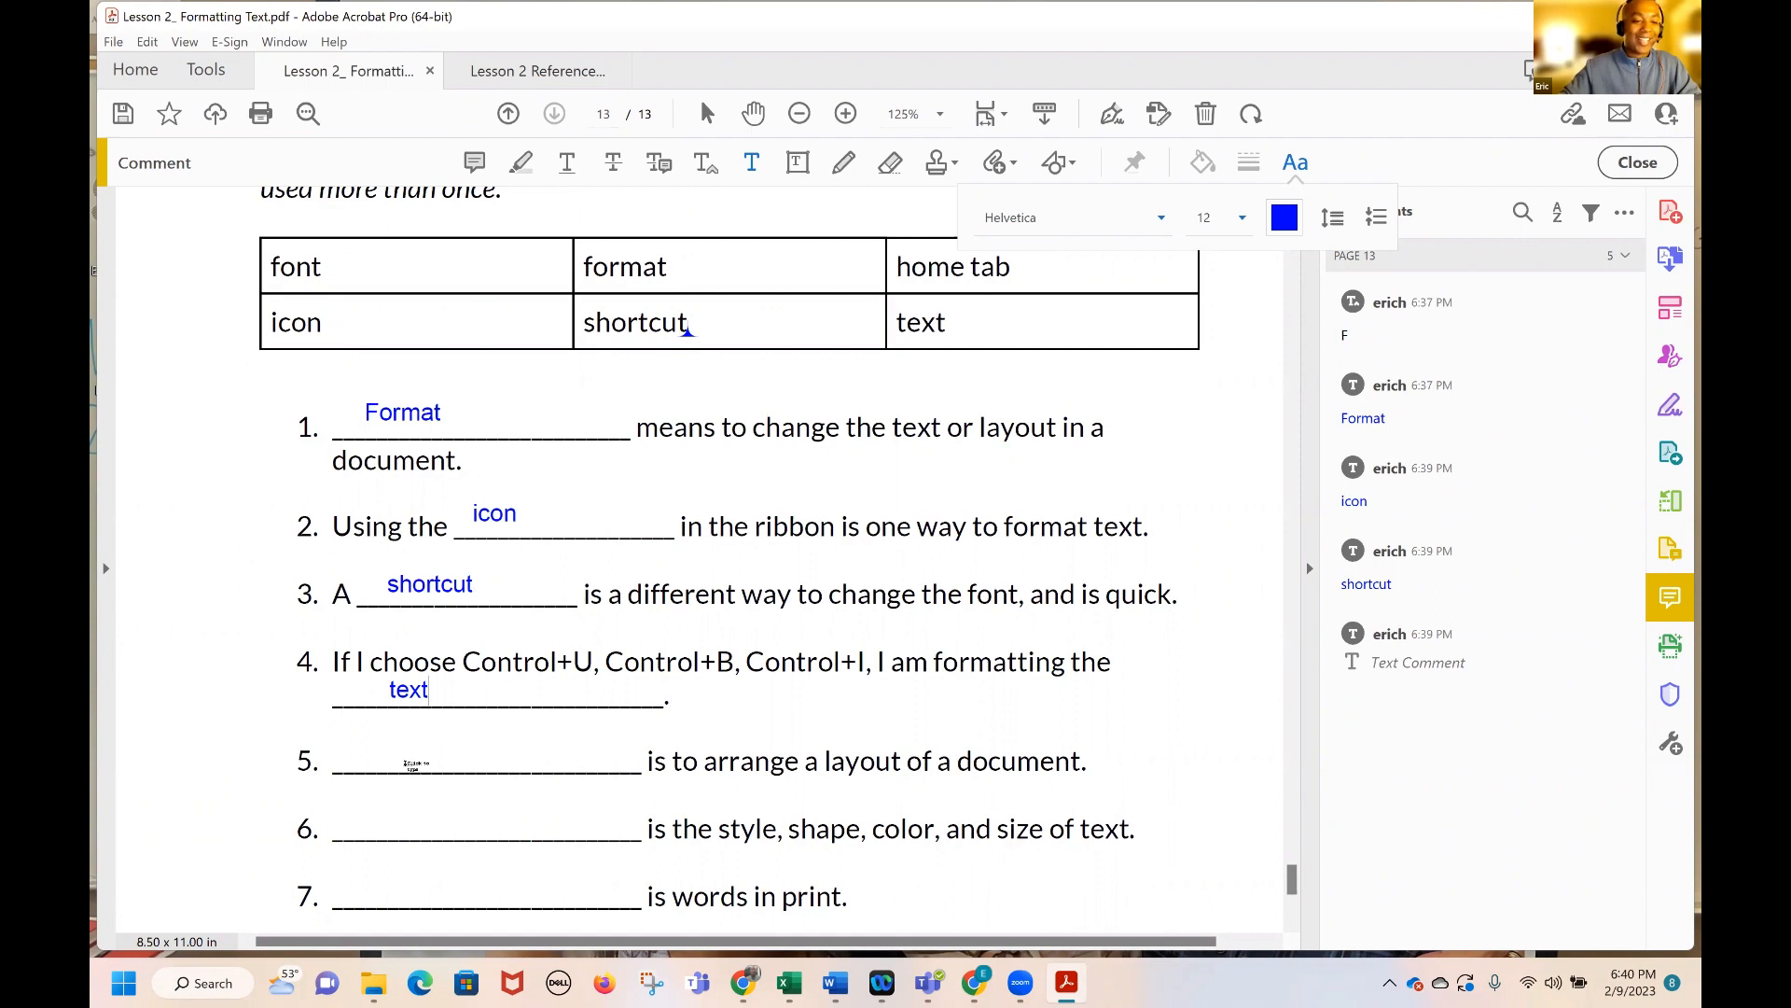
# Review the remaining sentences against the word bank and fill sentence 5's blank with the text comment "Format"
pyautogui.scroll(-3, 393, 753)
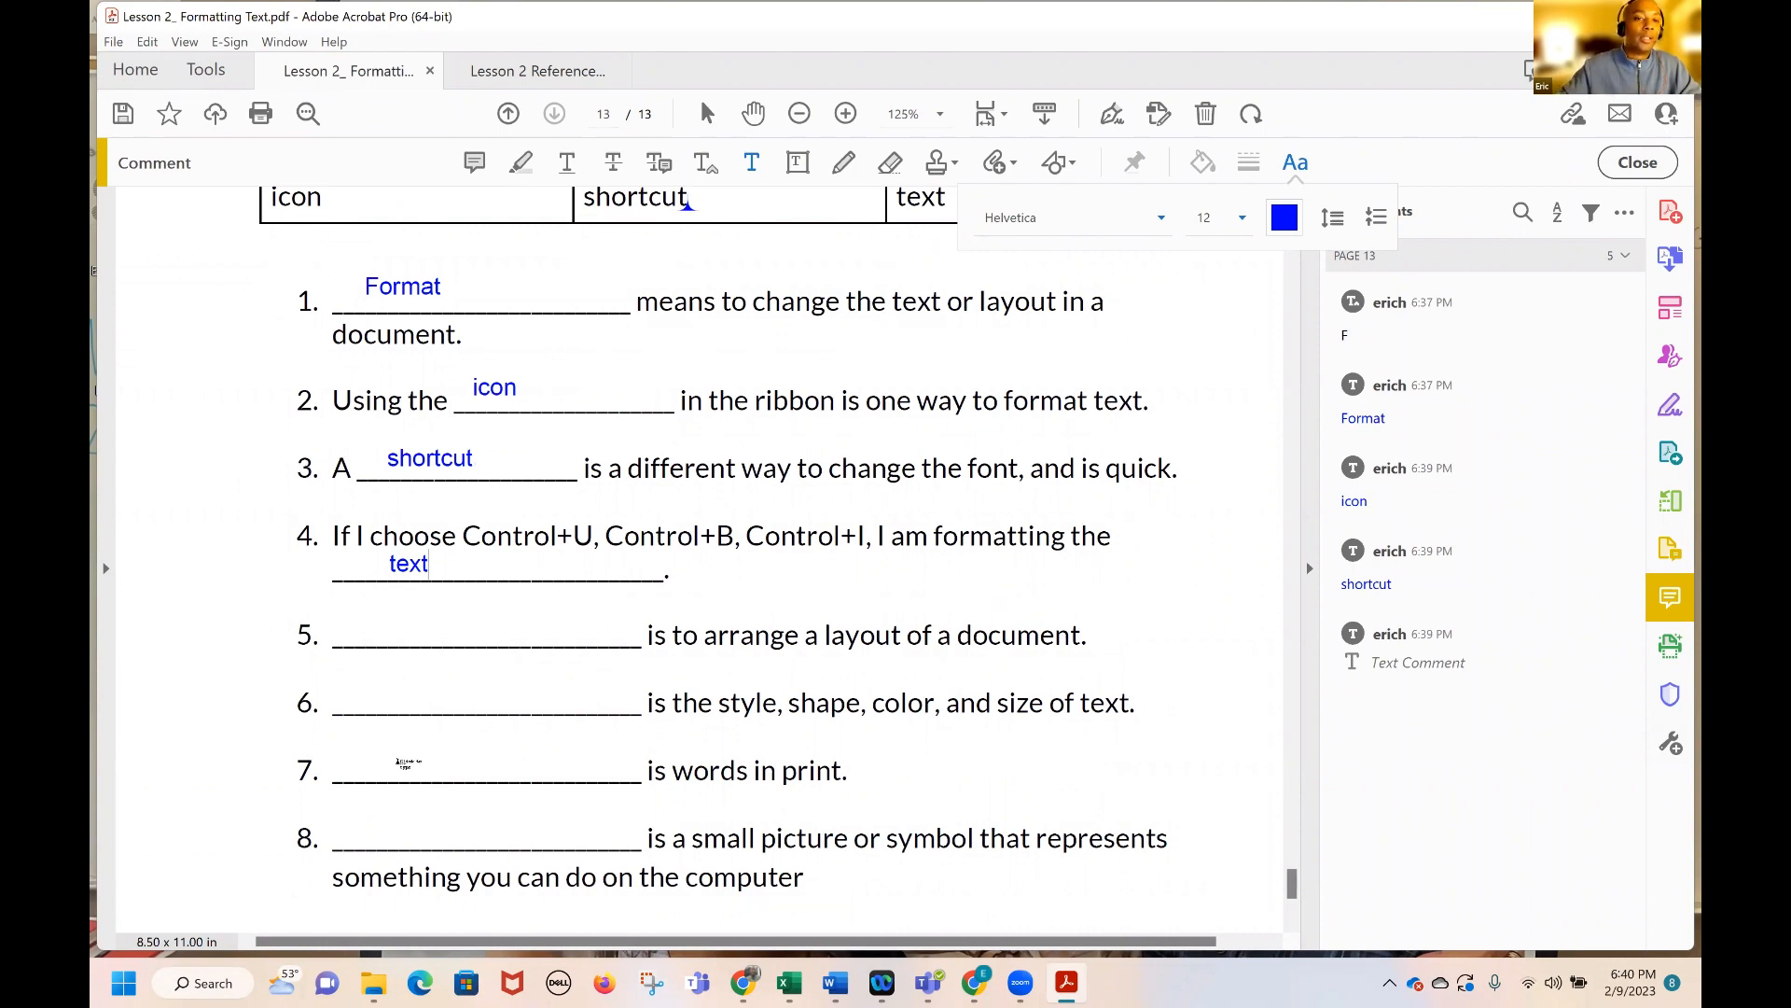
pyautogui.scroll(4, 396, 751)
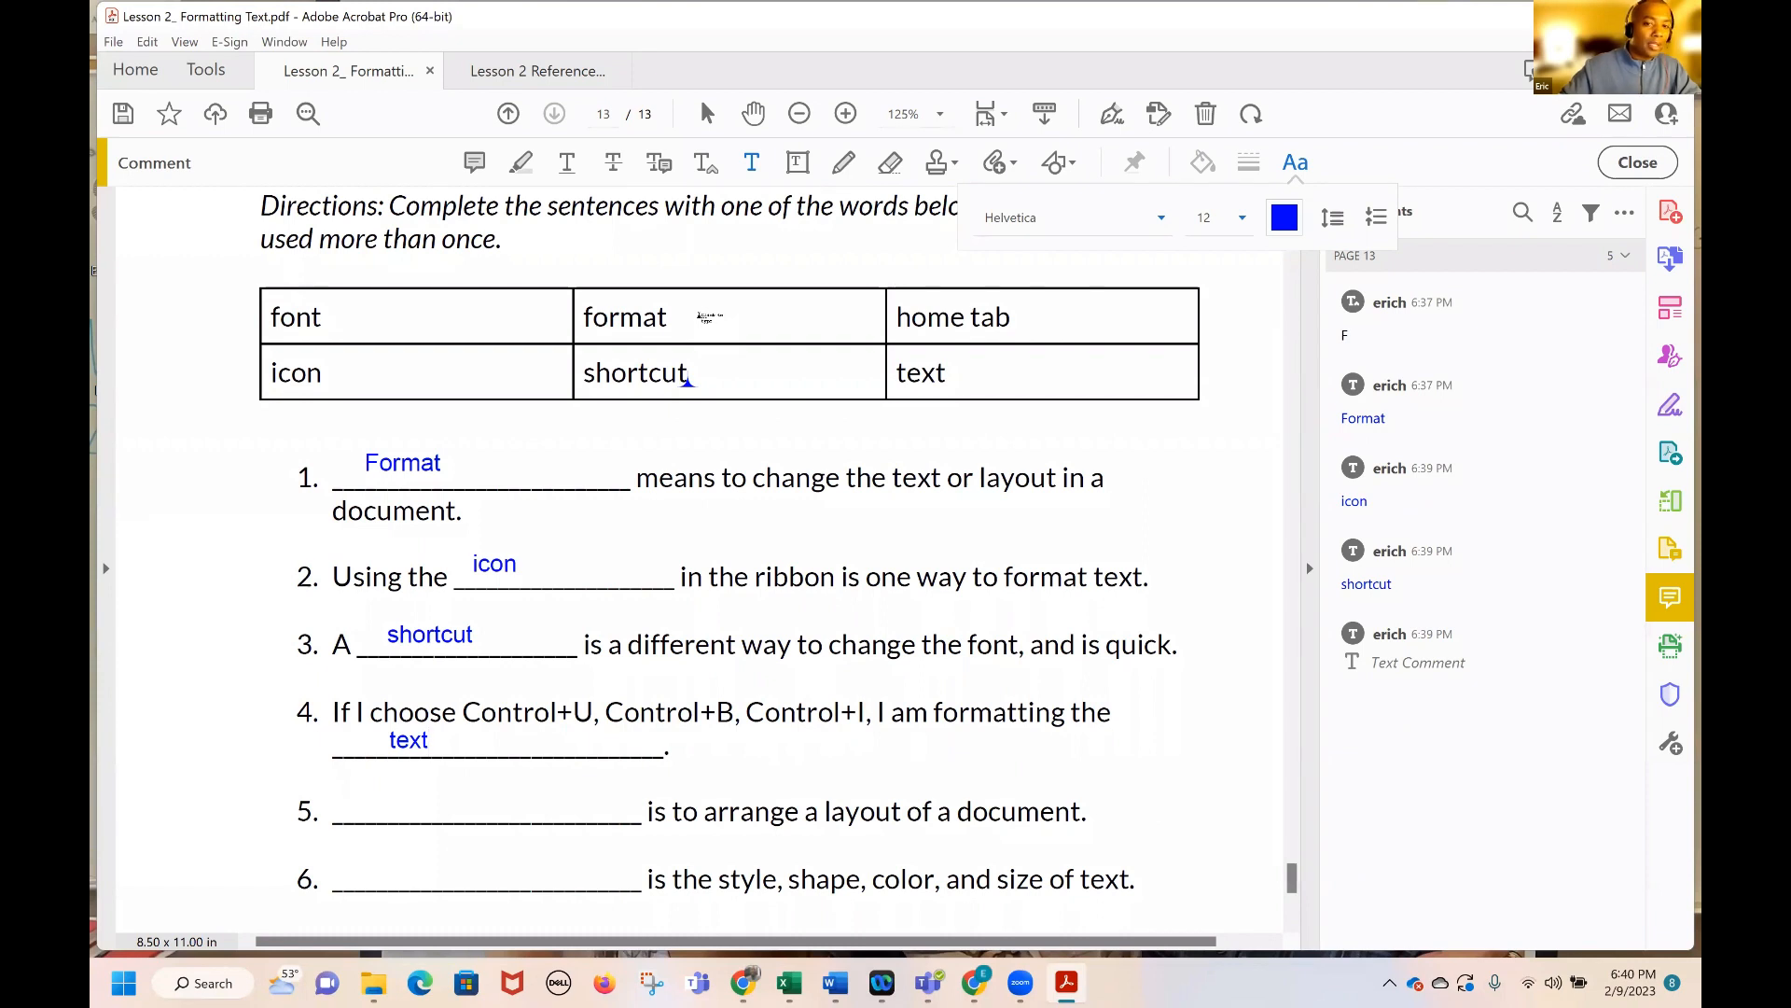
pyautogui.click(388, 800)
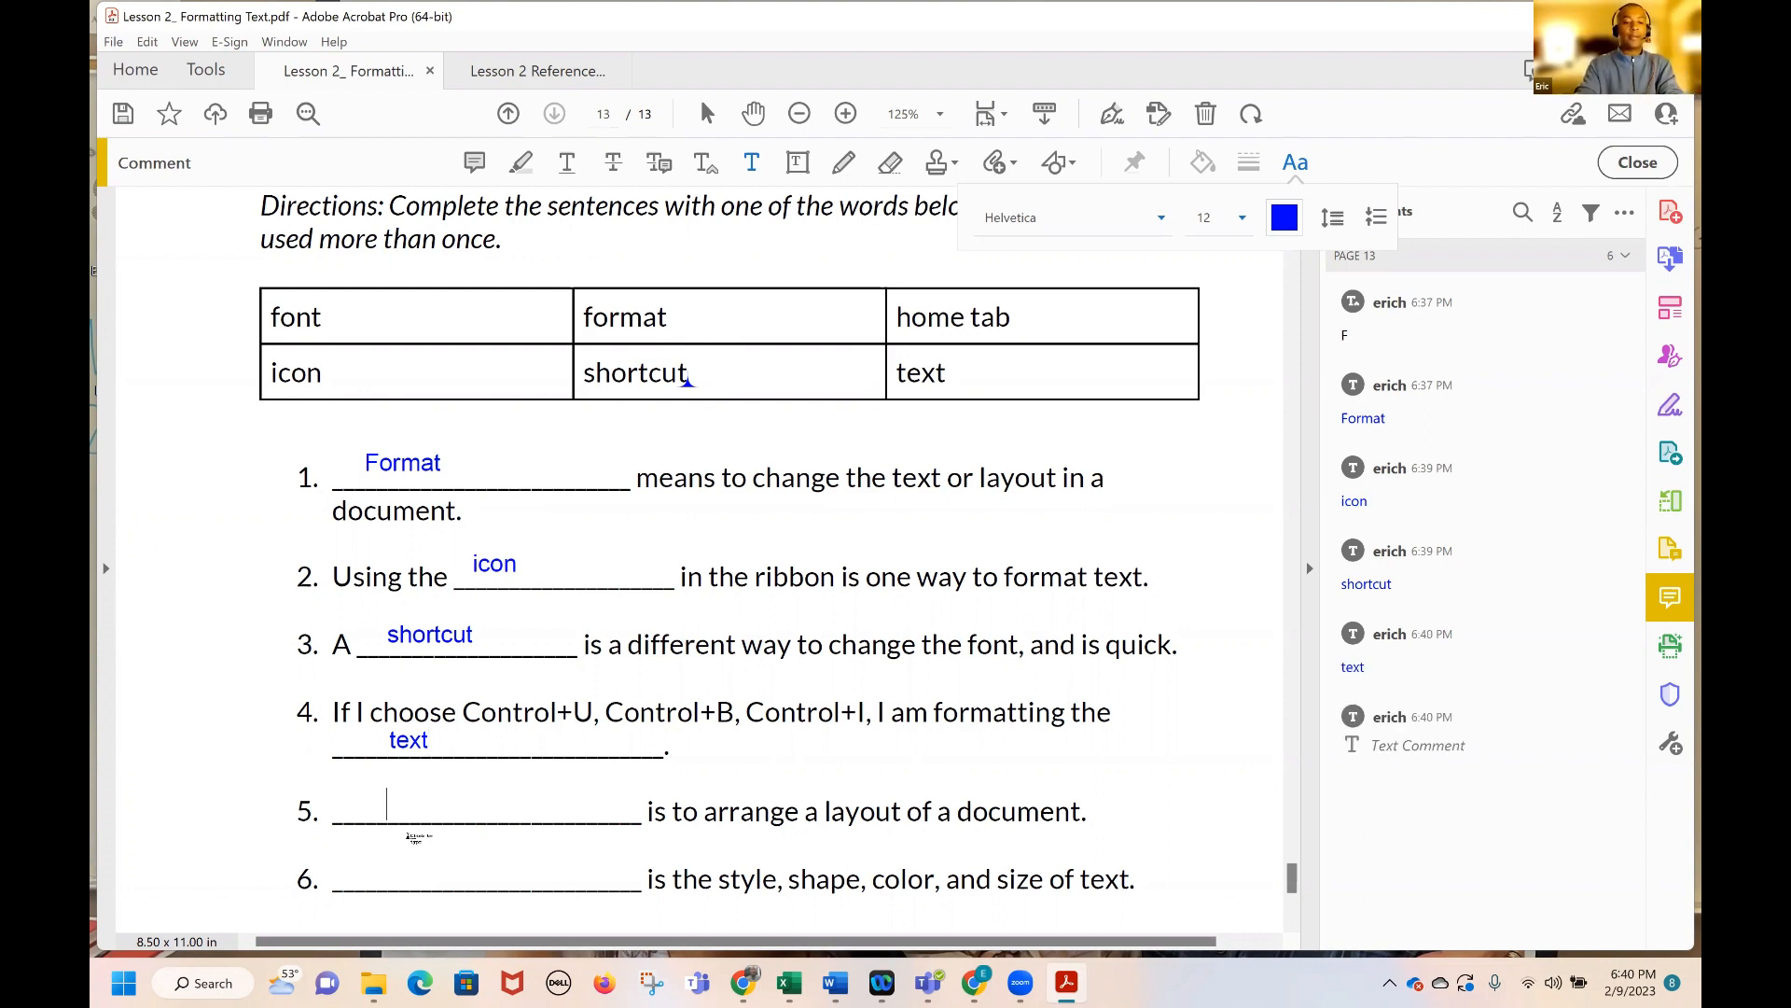
pyautogui.write('Format')
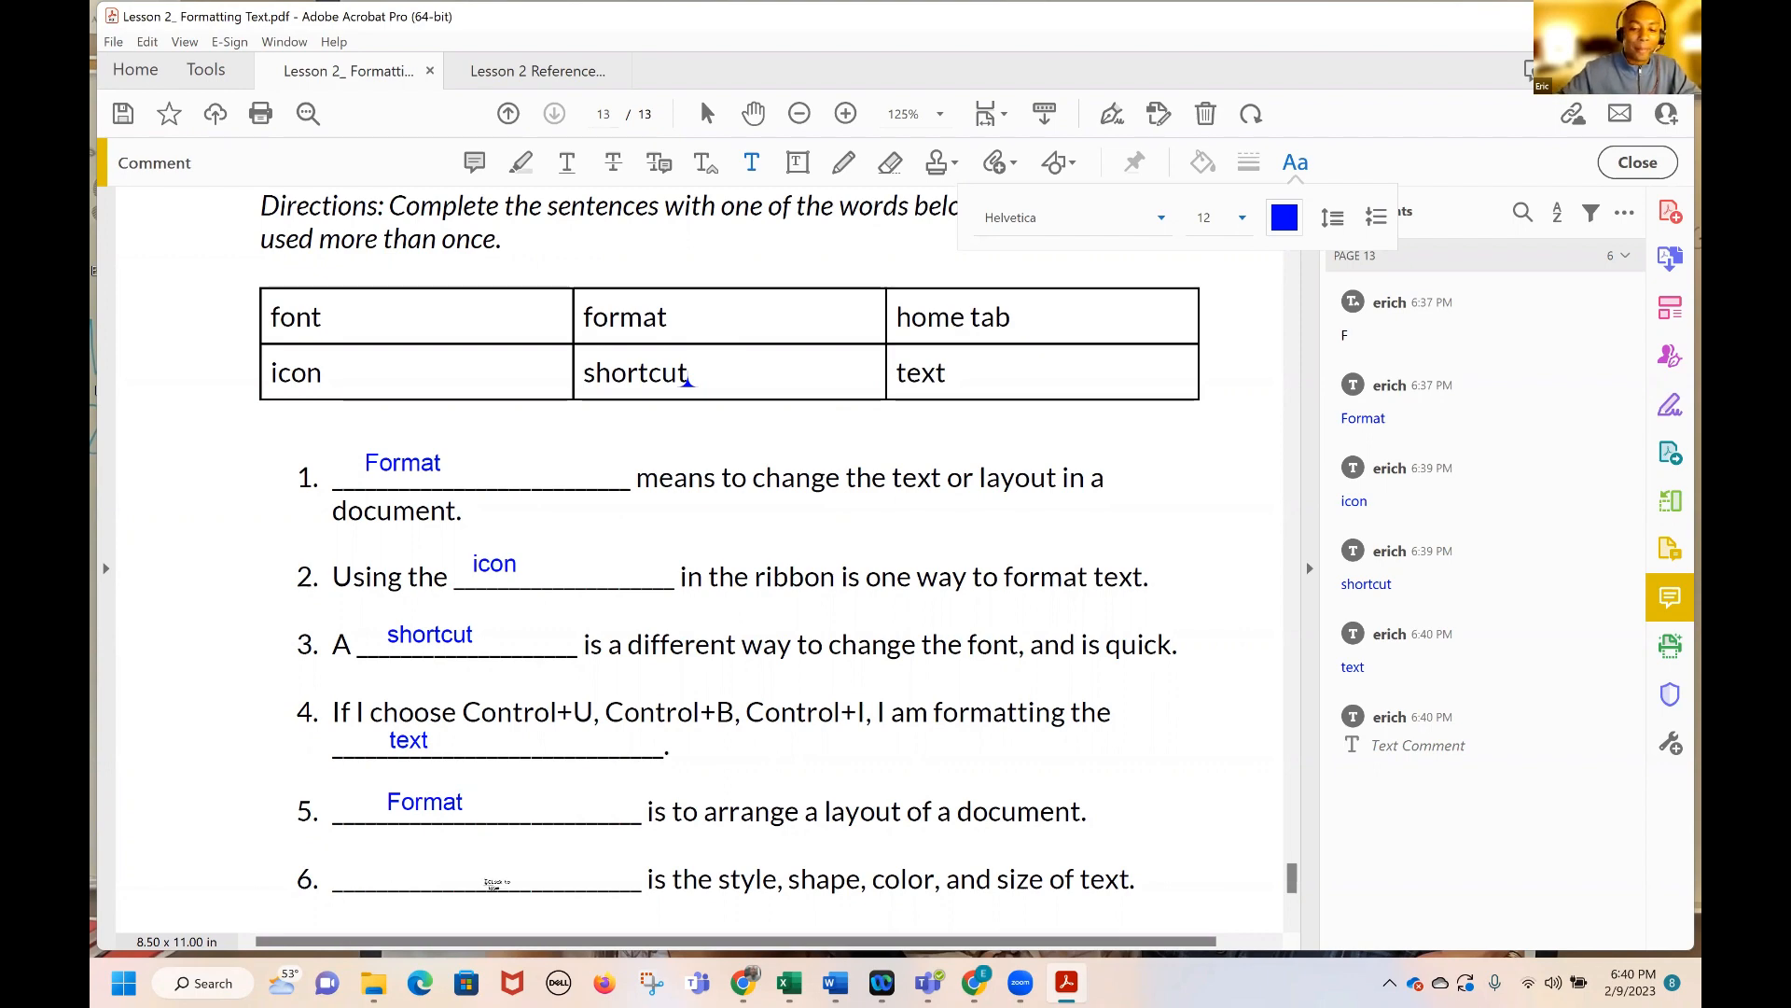
# Point out the font name setting in Word, return to the PDF and fill sentence 6's blank with the text comment "Font"
pyautogui.click(835, 984)
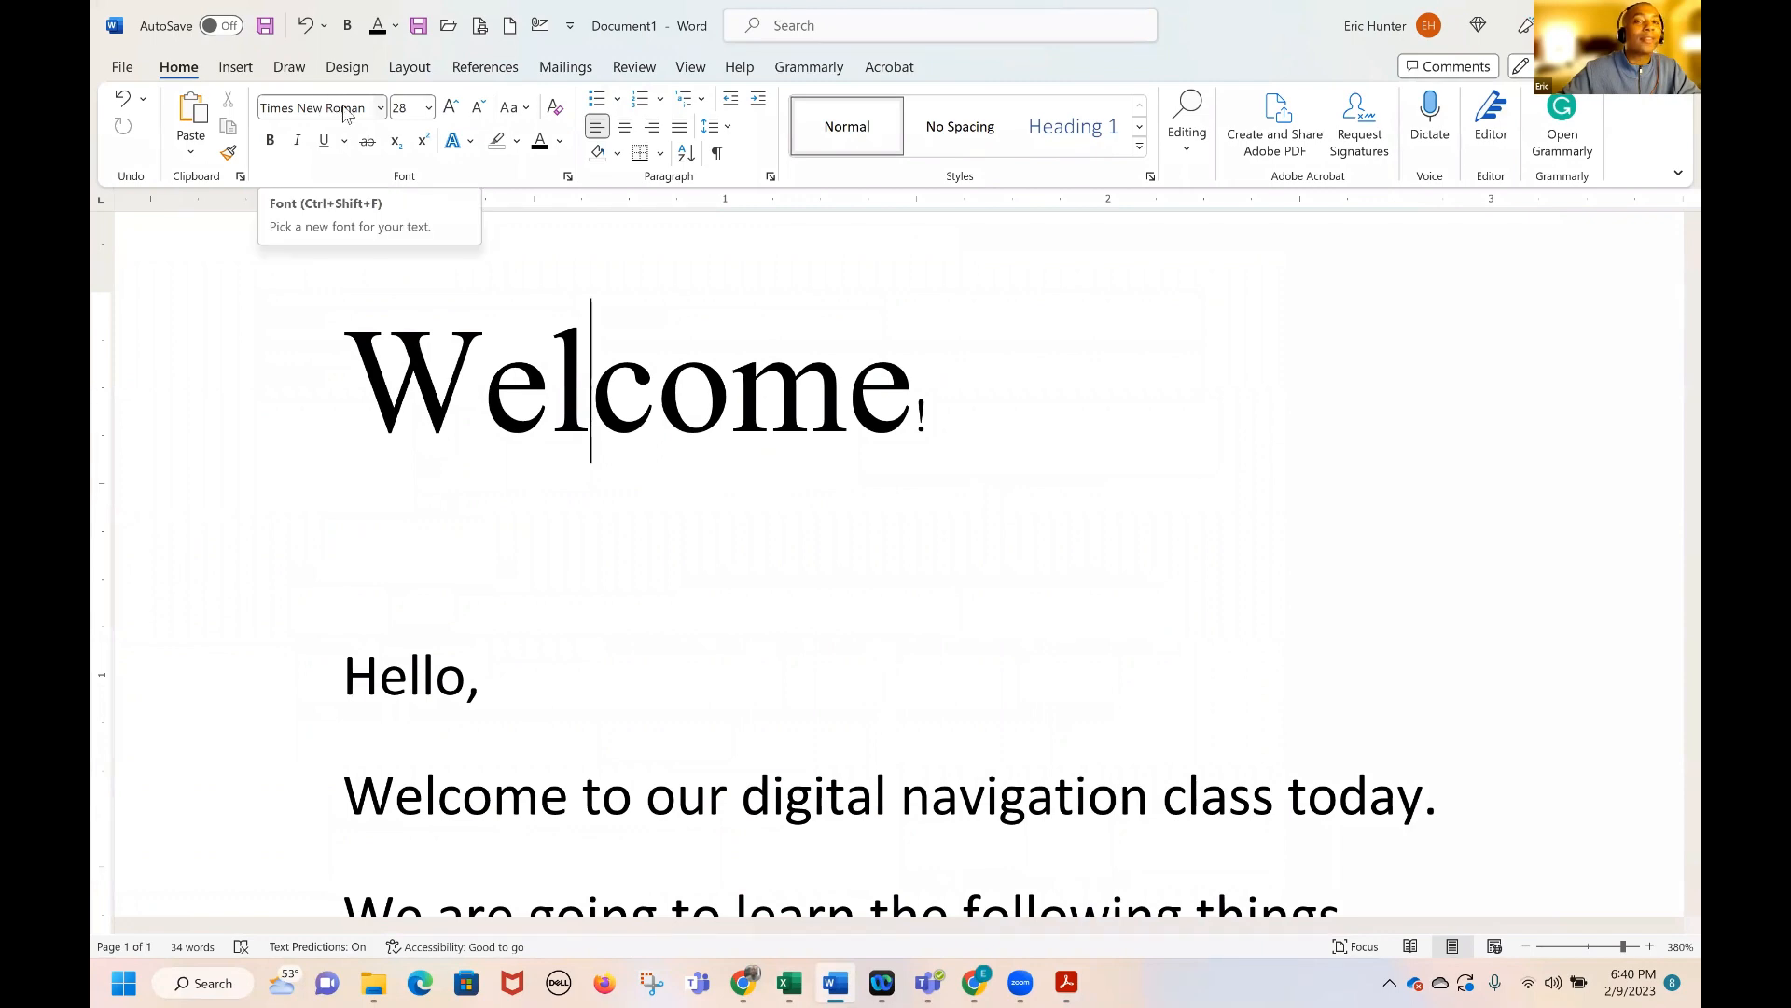
pyautogui.hotkey('alt', 'Tab')
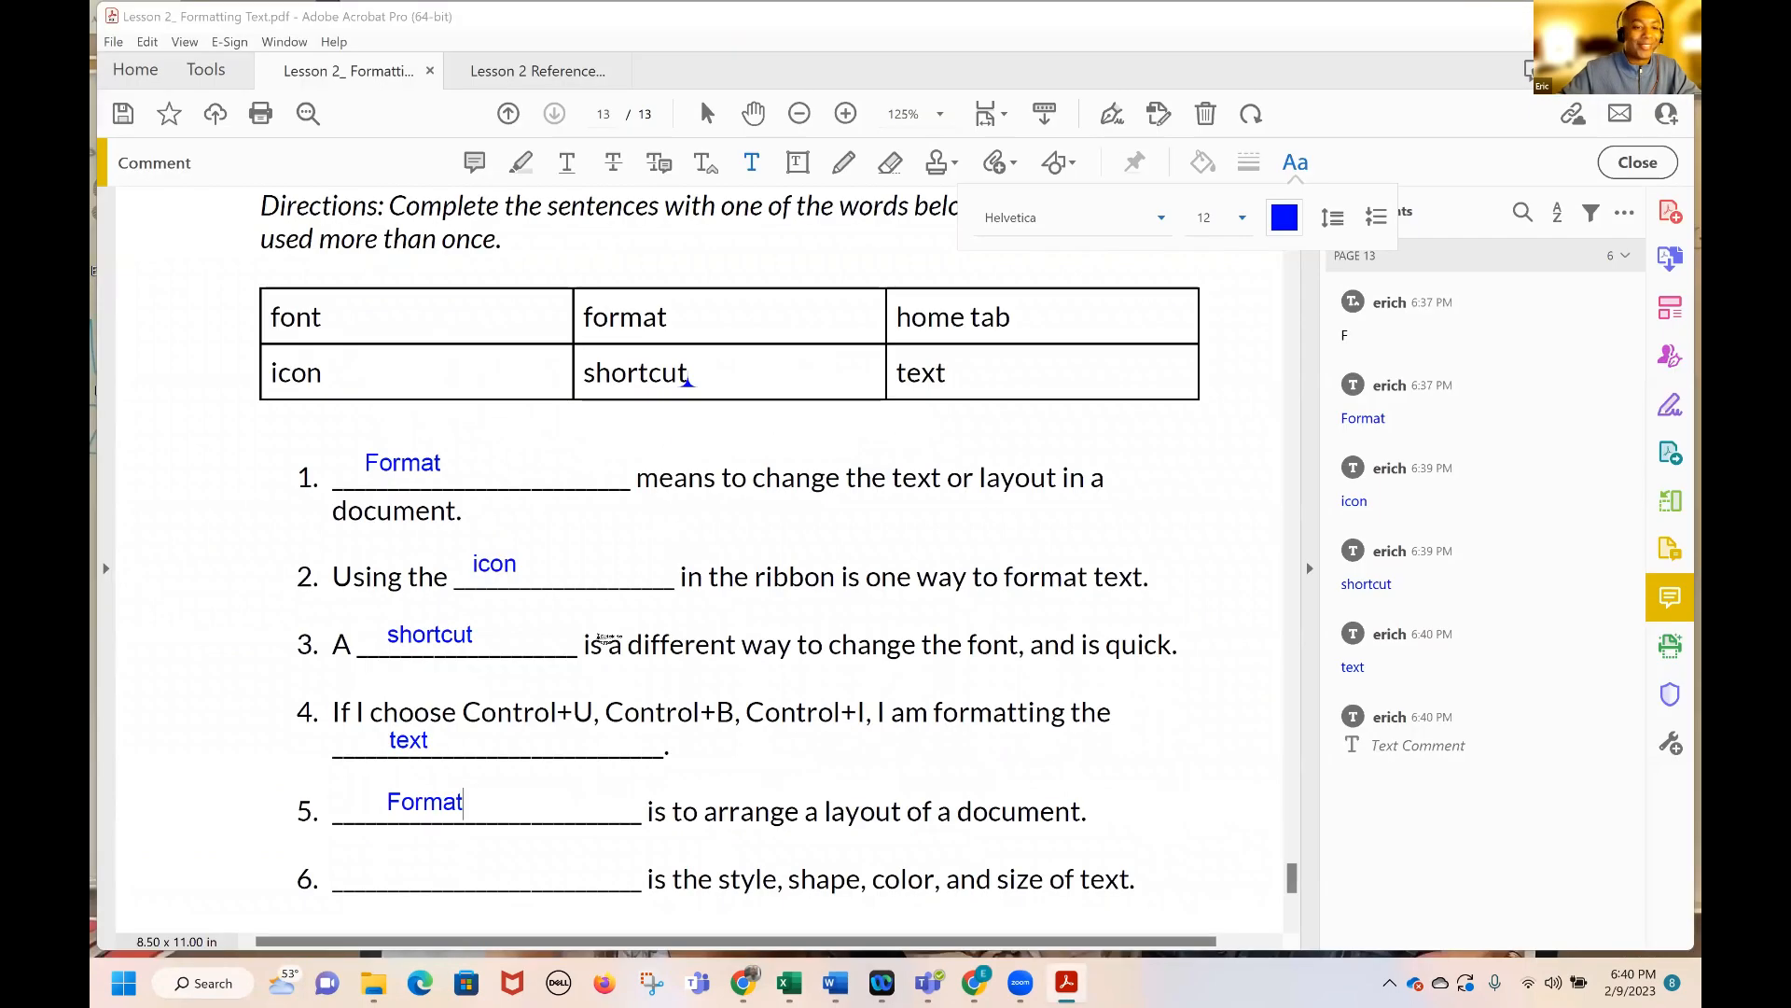
pyautogui.click(392, 868)
pyautogui.write('Font')
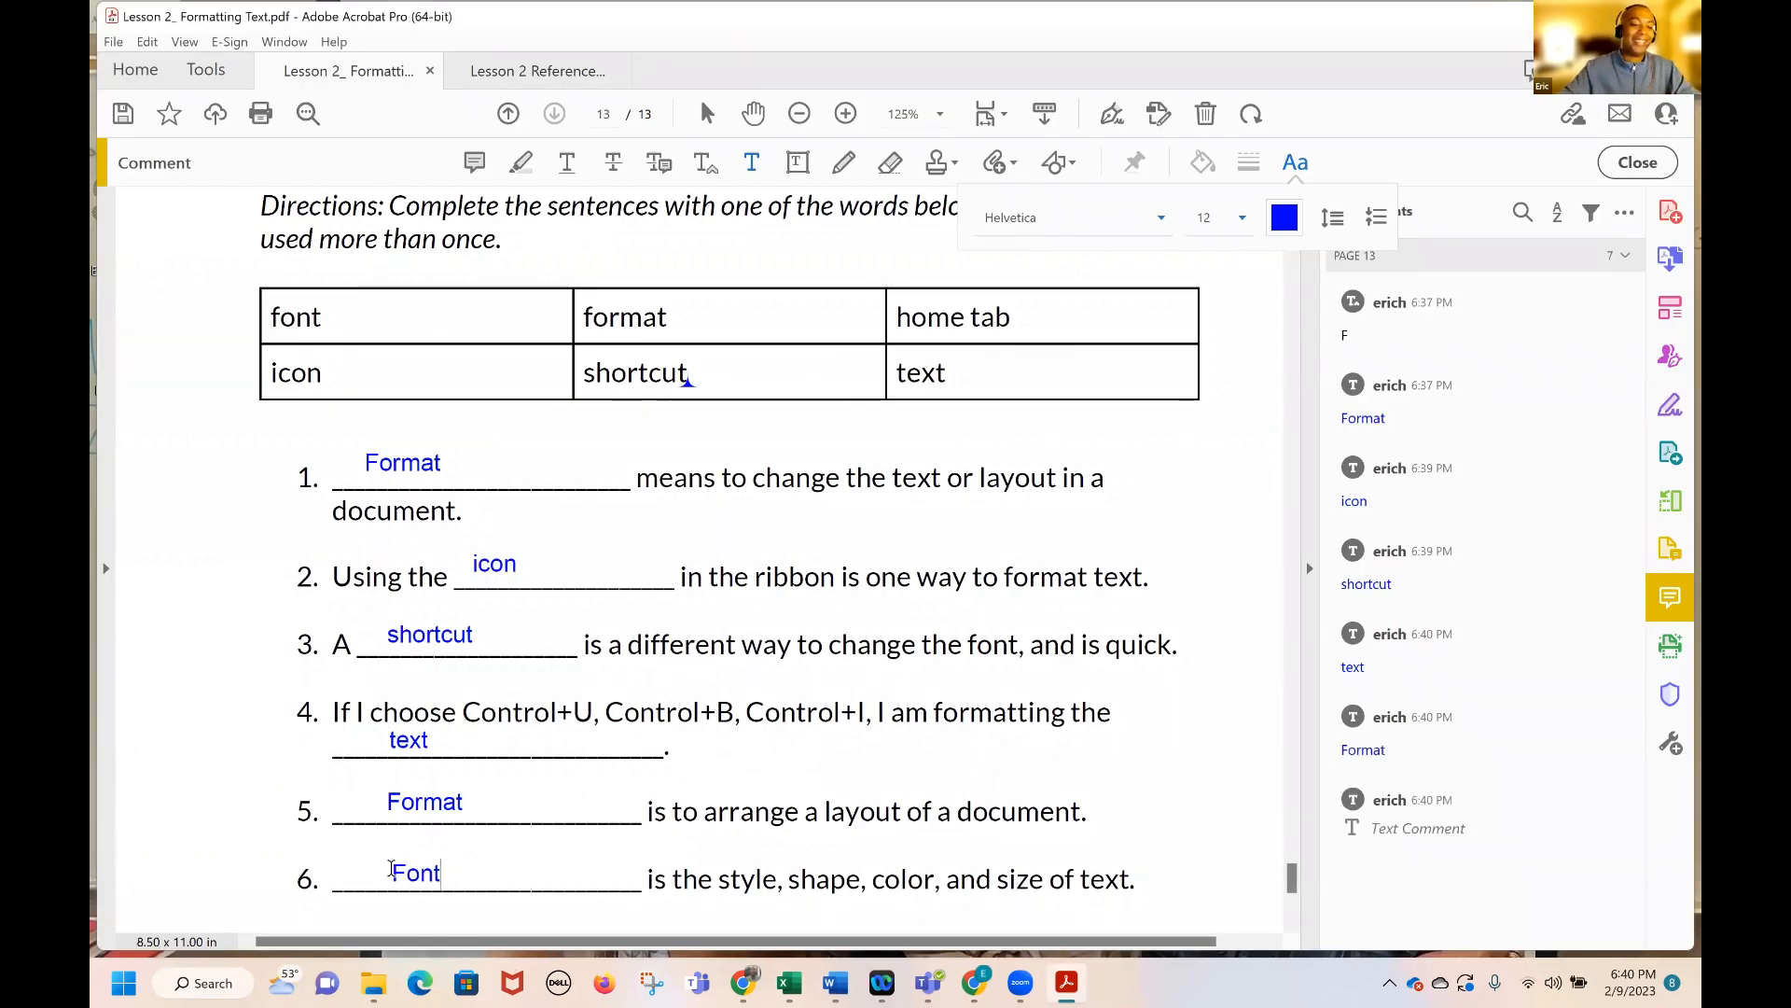
# Compare sentences 7 and 8 with the word bank and fill sentence 7's blank with the text comment "text"
pyautogui.scroll(-2, 473, 730)
pyautogui.scroll(-2, 473, 730)
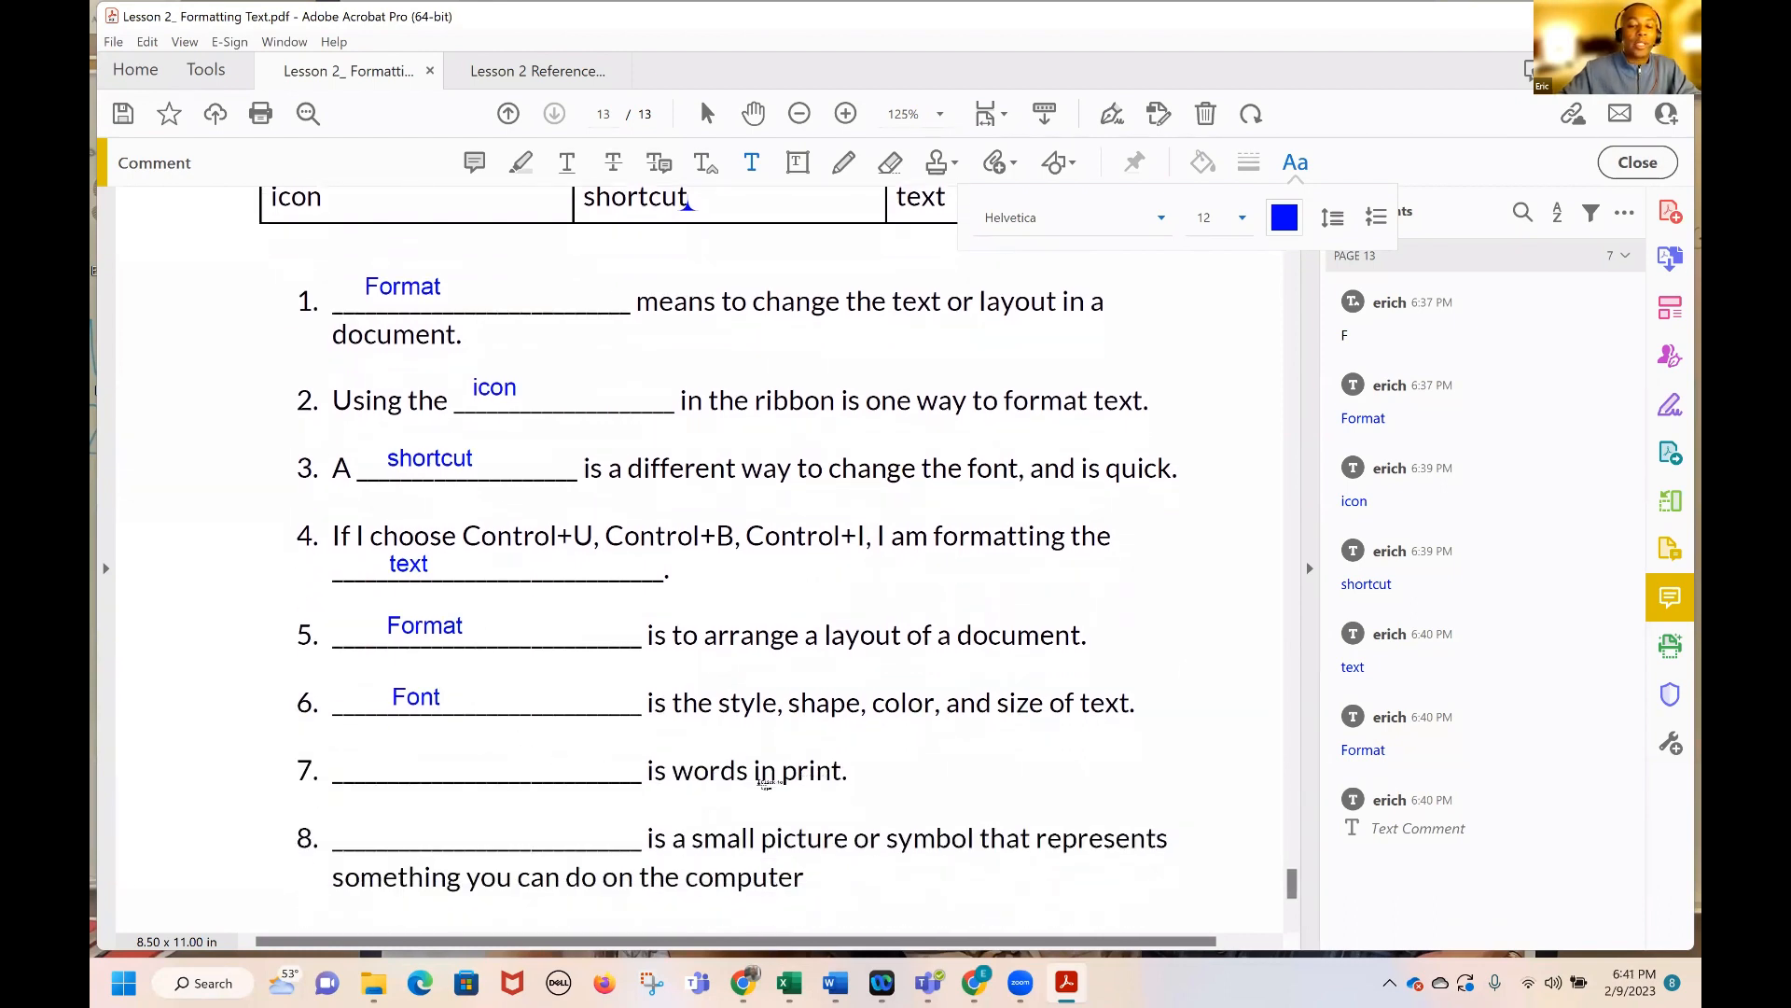
pyautogui.scroll(3, 691, 793)
pyautogui.scroll(1, 698, 795)
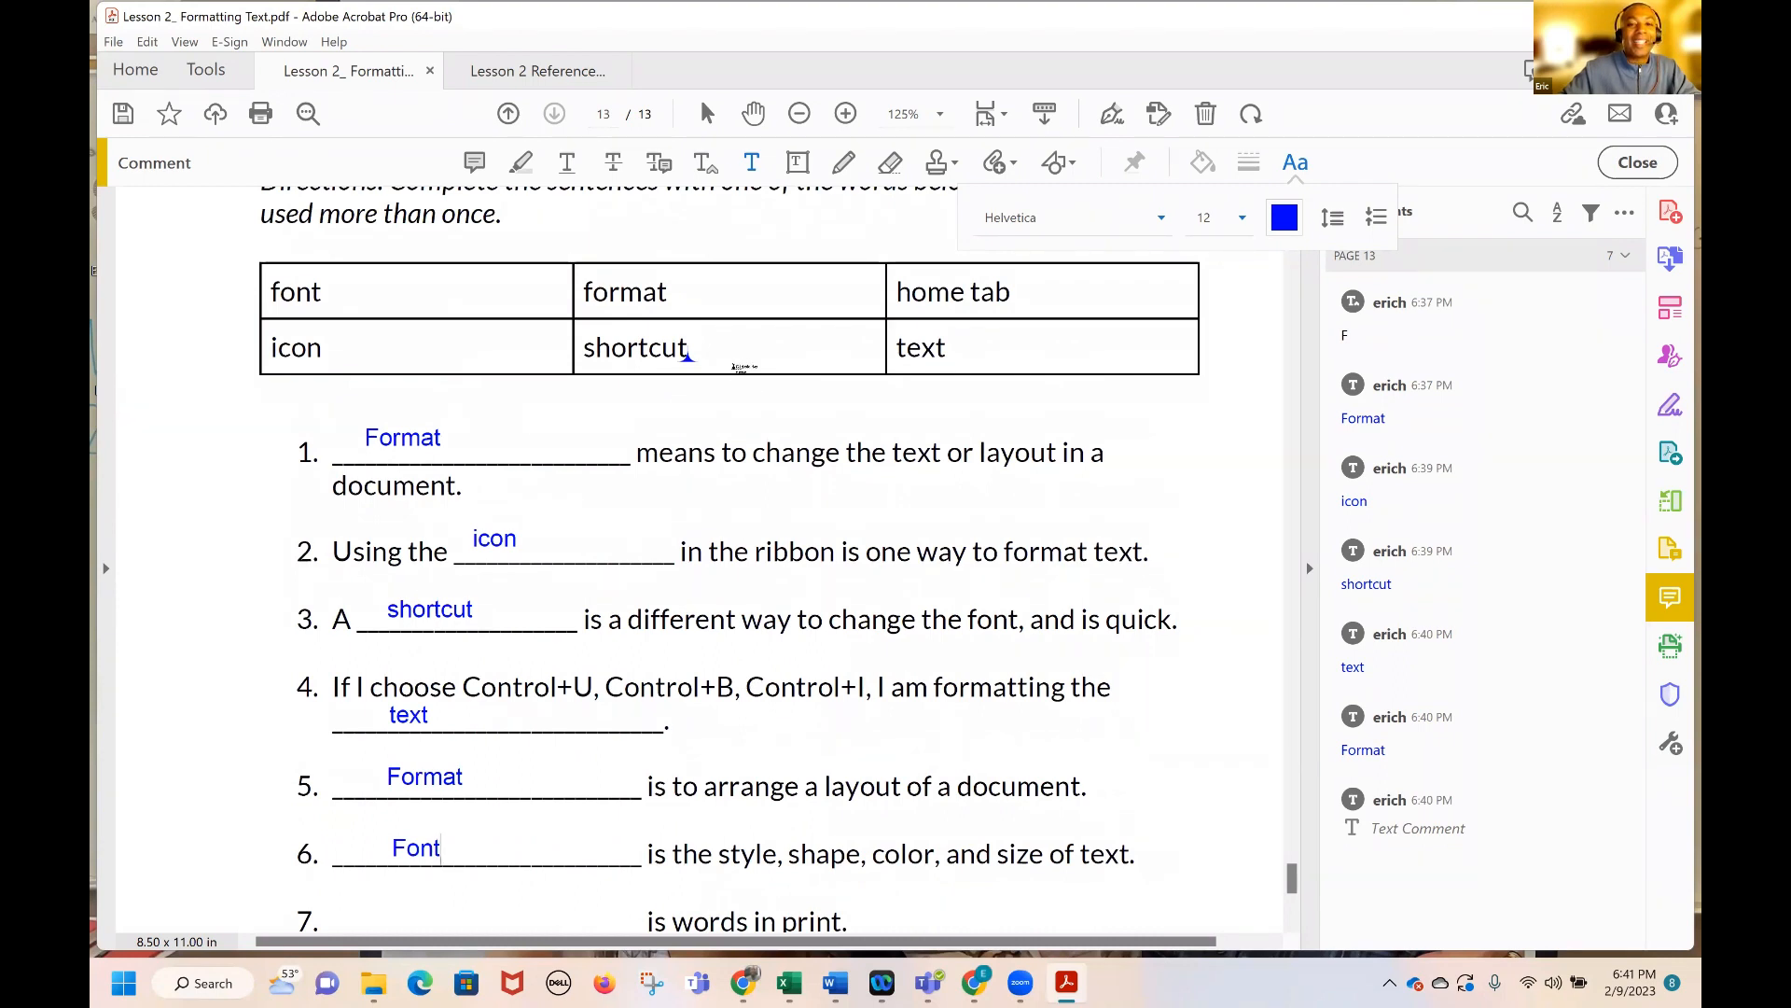
pyautogui.scroll(-4, 740, 376)
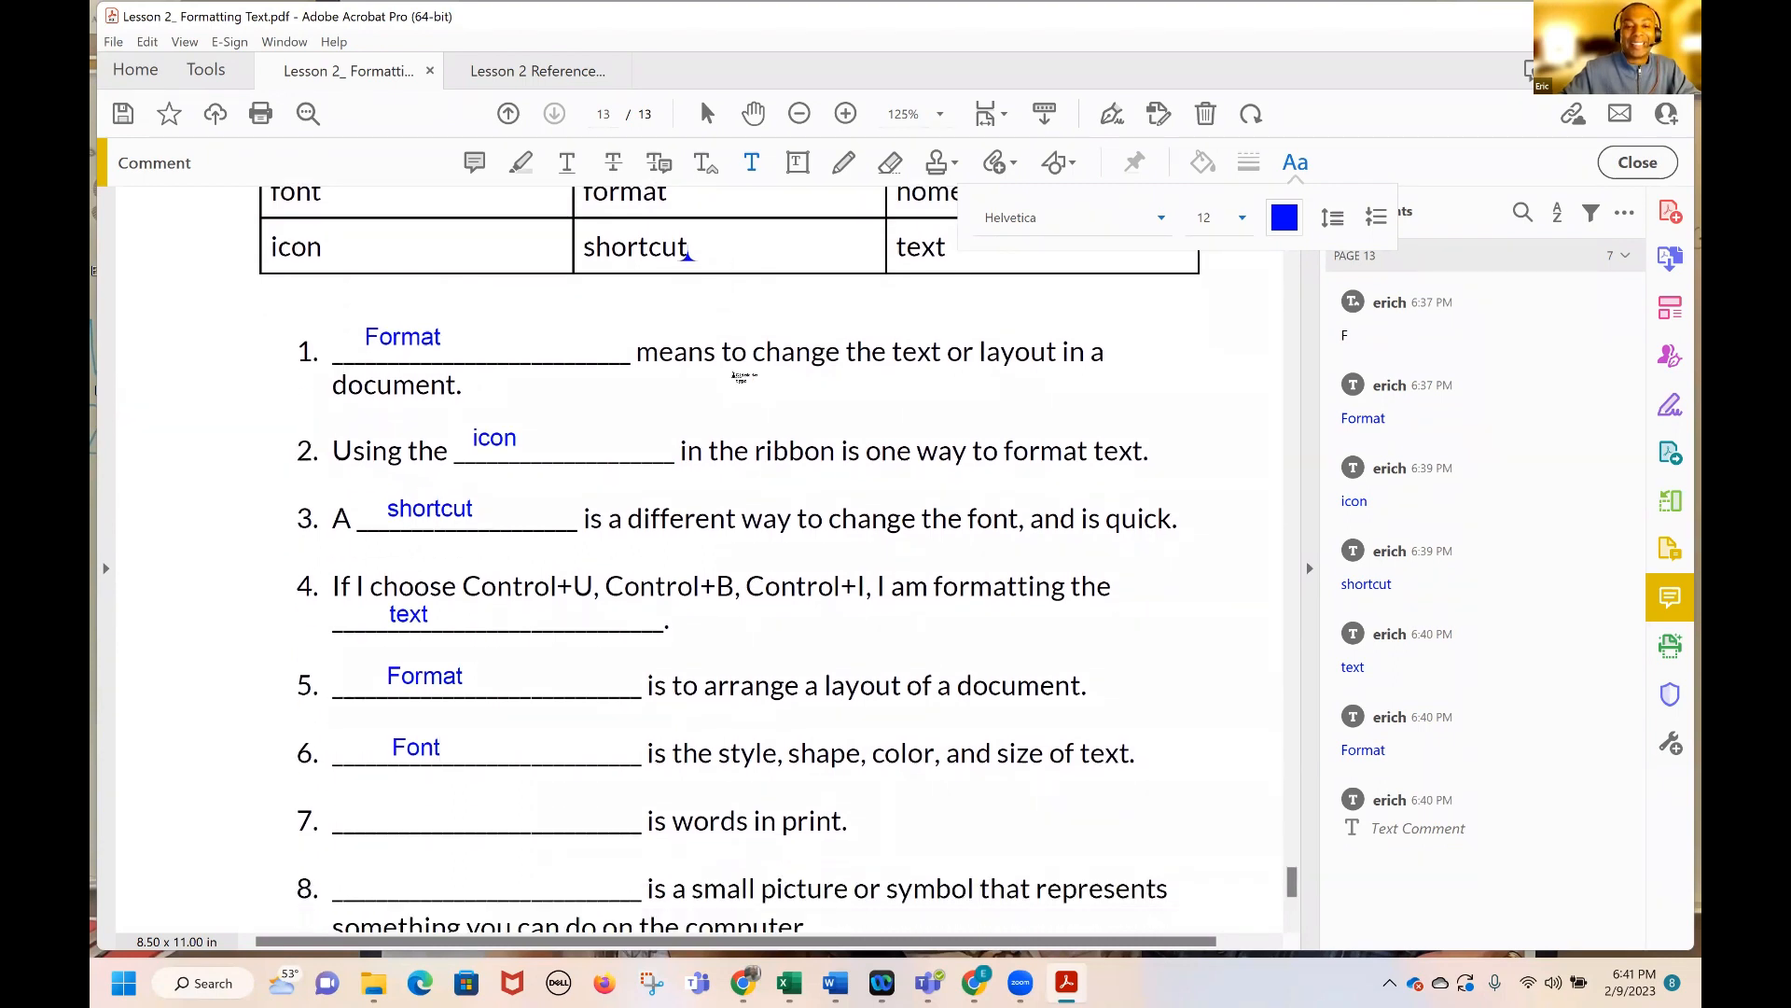
pyautogui.scroll(5, 667, 583)
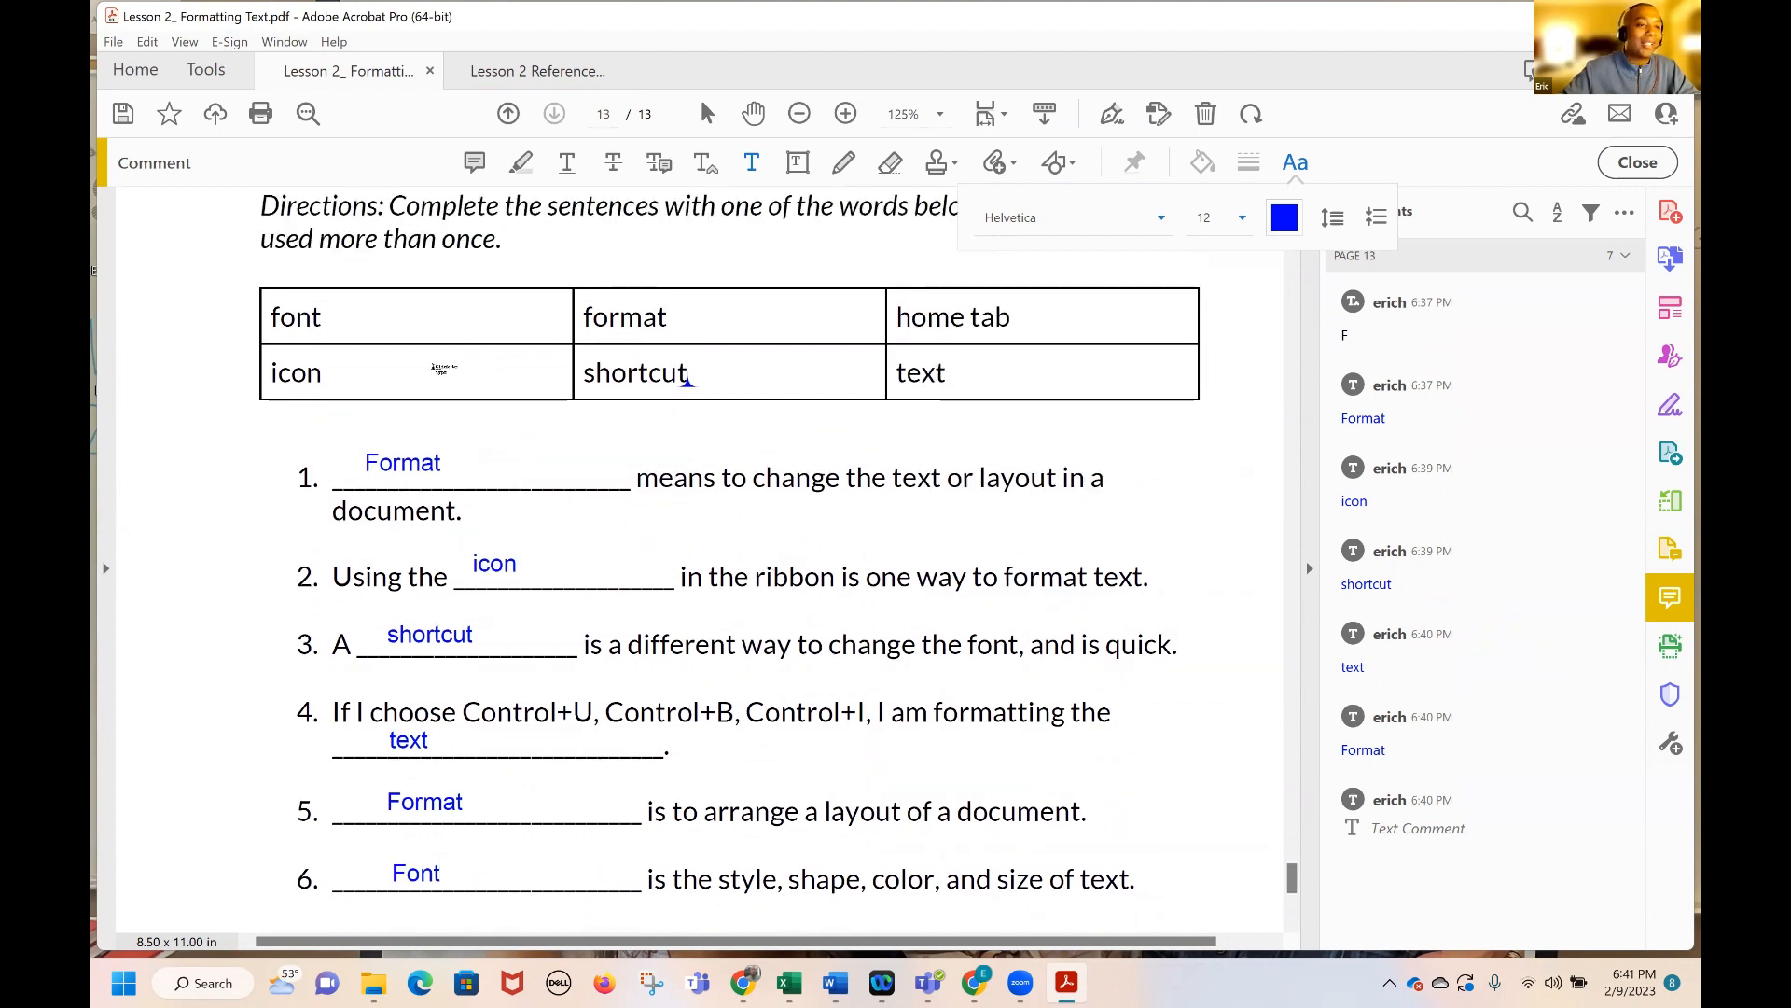
pyautogui.scroll(-2, 438, 367)
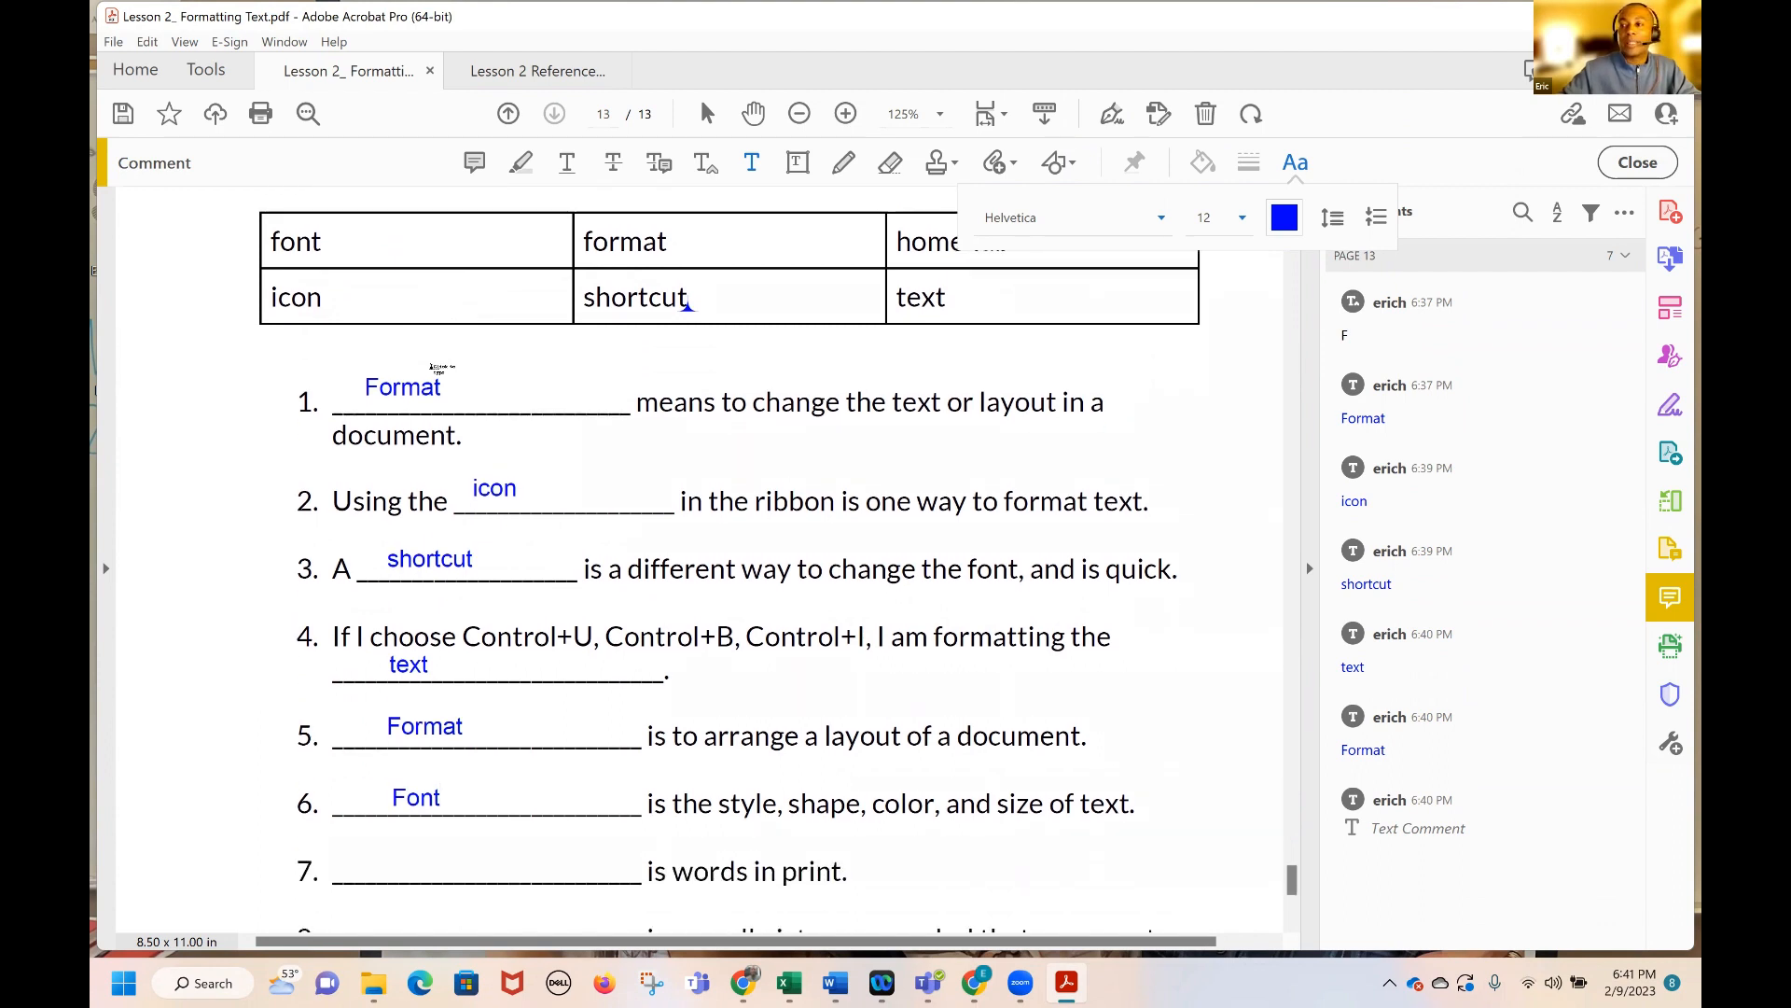
pyautogui.scroll(-1, 431, 367)
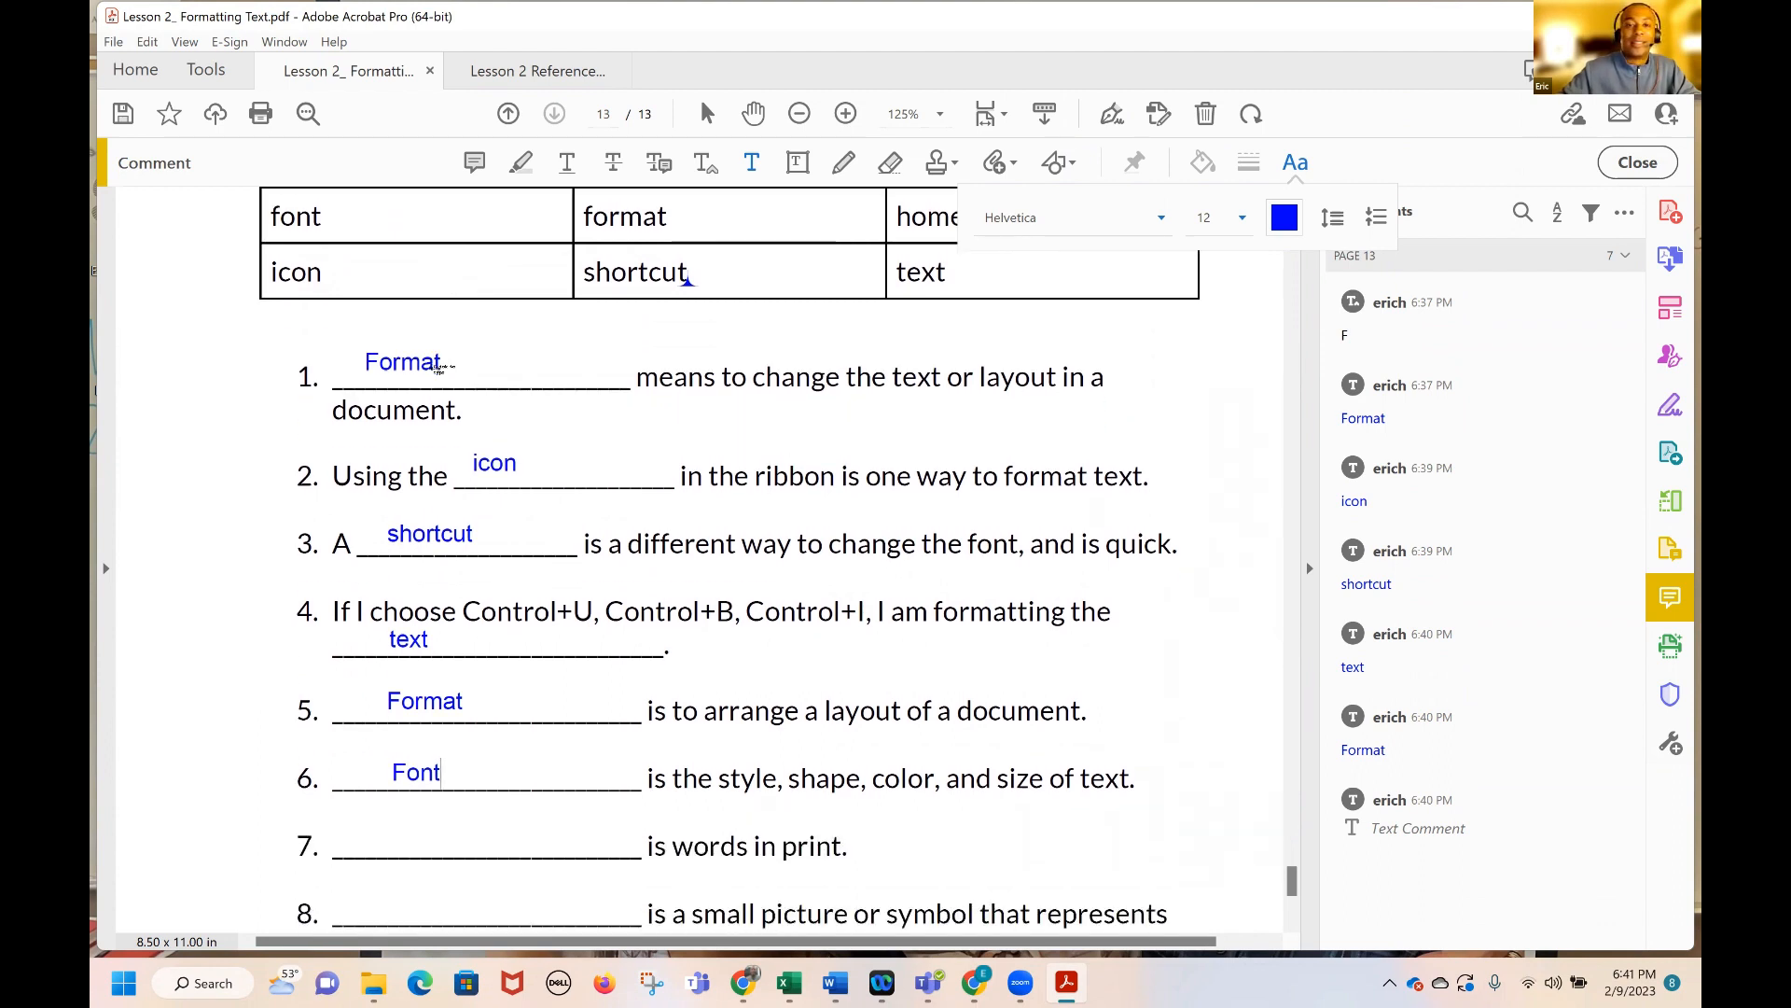
pyautogui.scroll(-2, 391, 754)
pyautogui.click(417, 762)
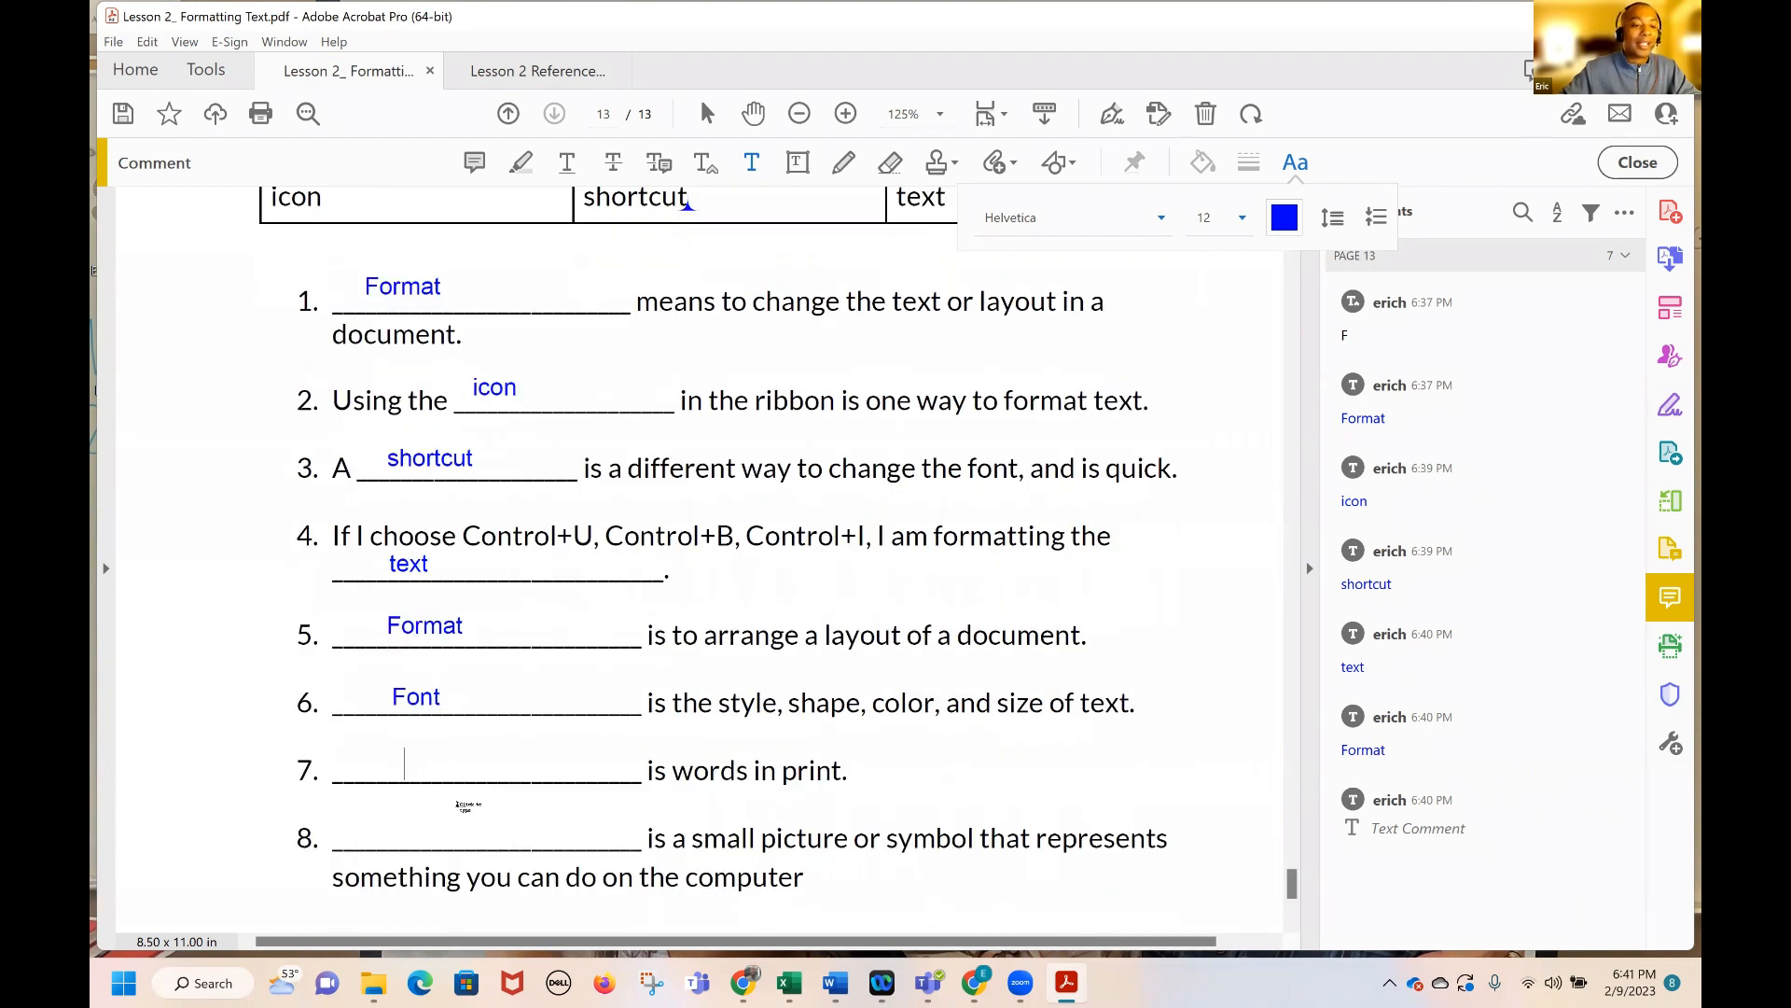
pyautogui.write('text')
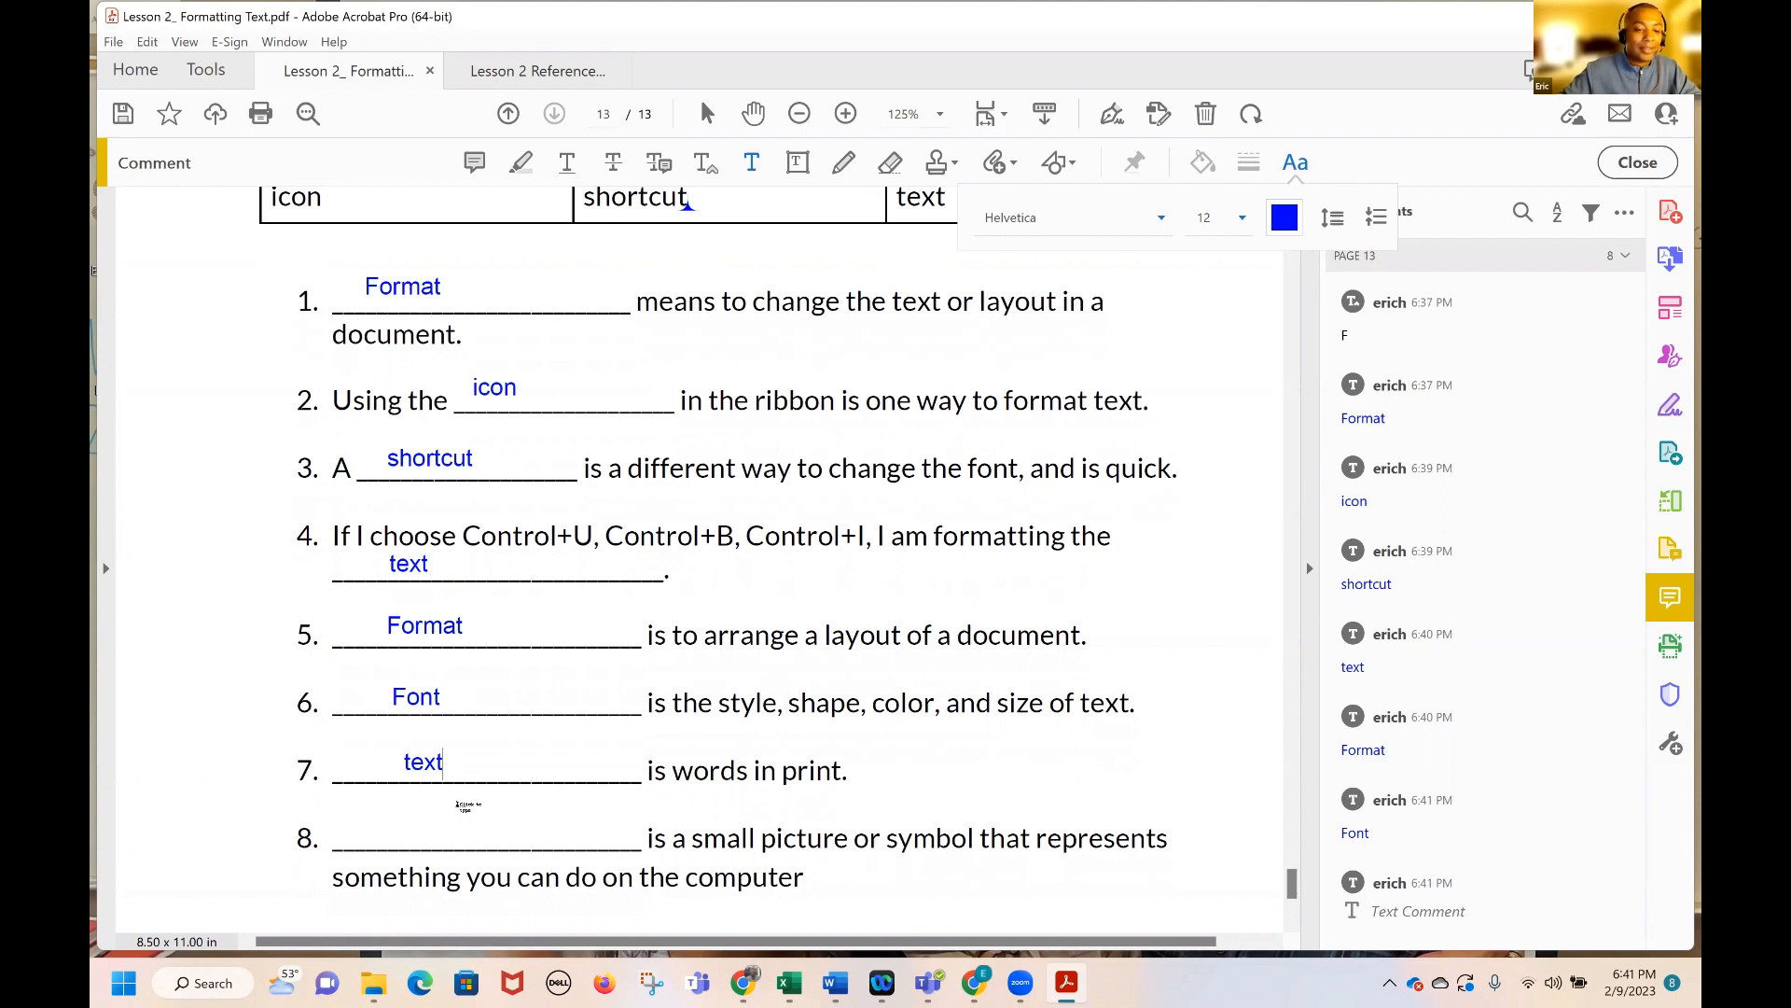
pyautogui.scroll(-1, 466, 804)
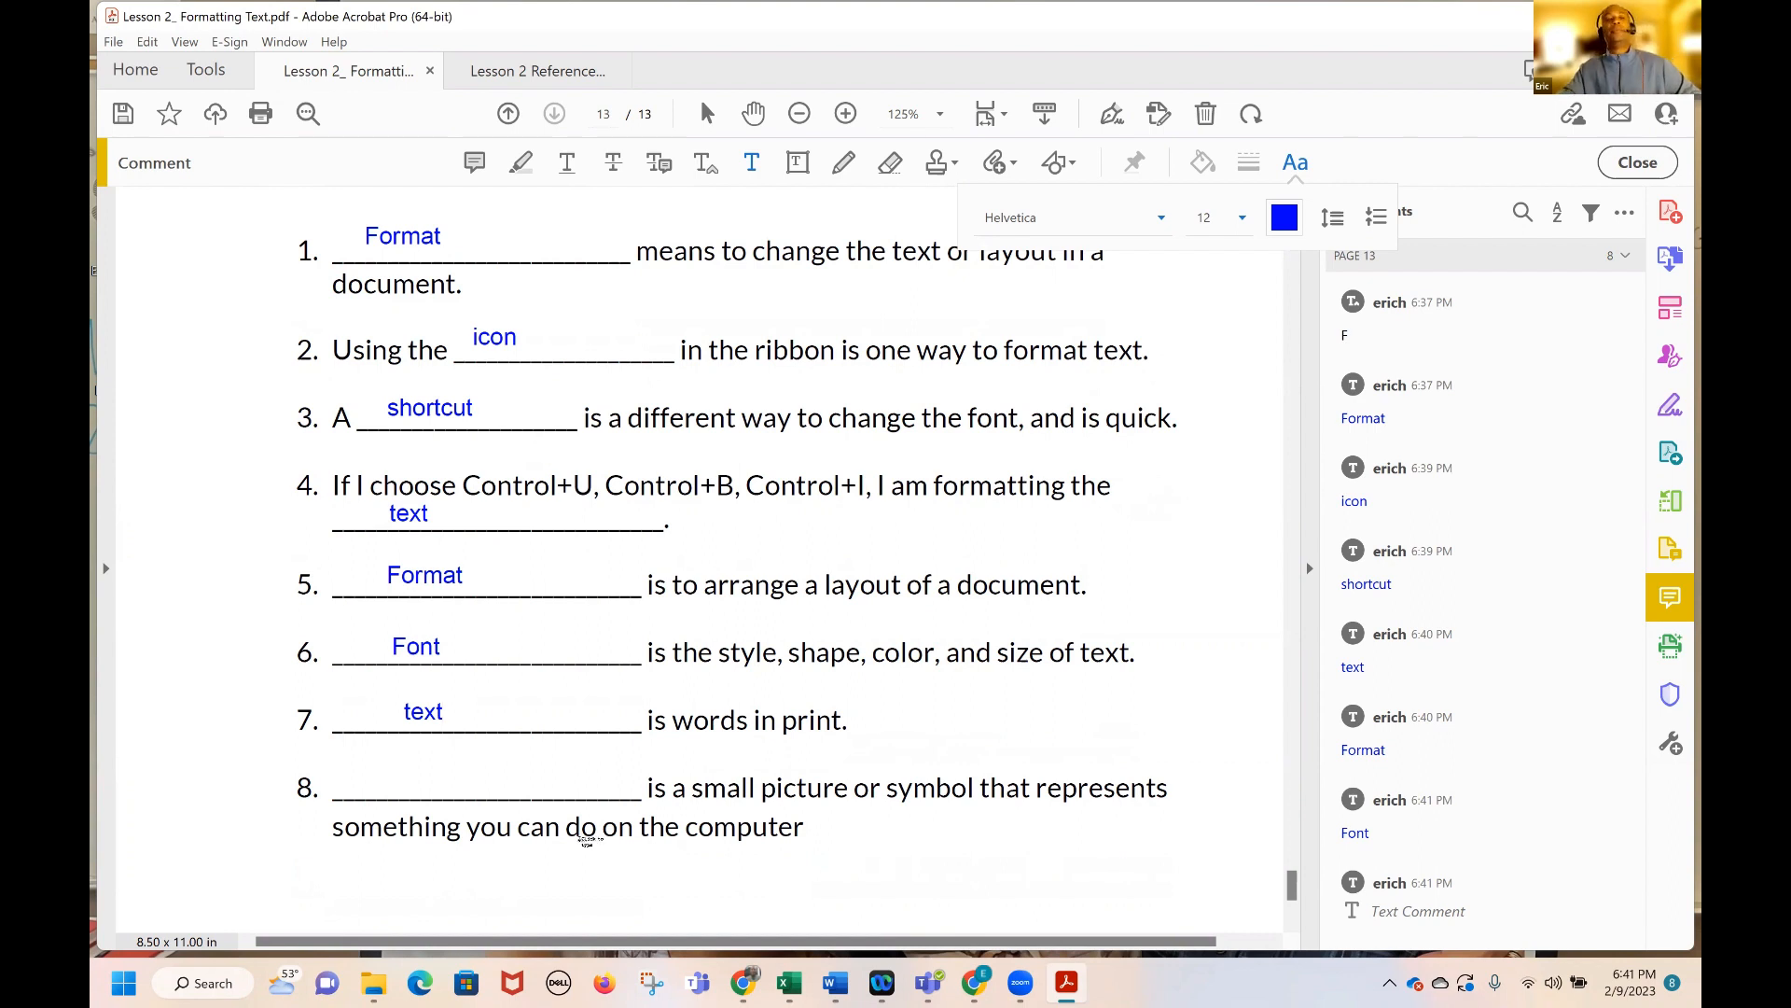
# Compare sentence 8 with the word bank and fill its blank with the text comment "Icon"
pyautogui.scroll(3, 558, 836)
pyautogui.scroll(2, 558, 836)
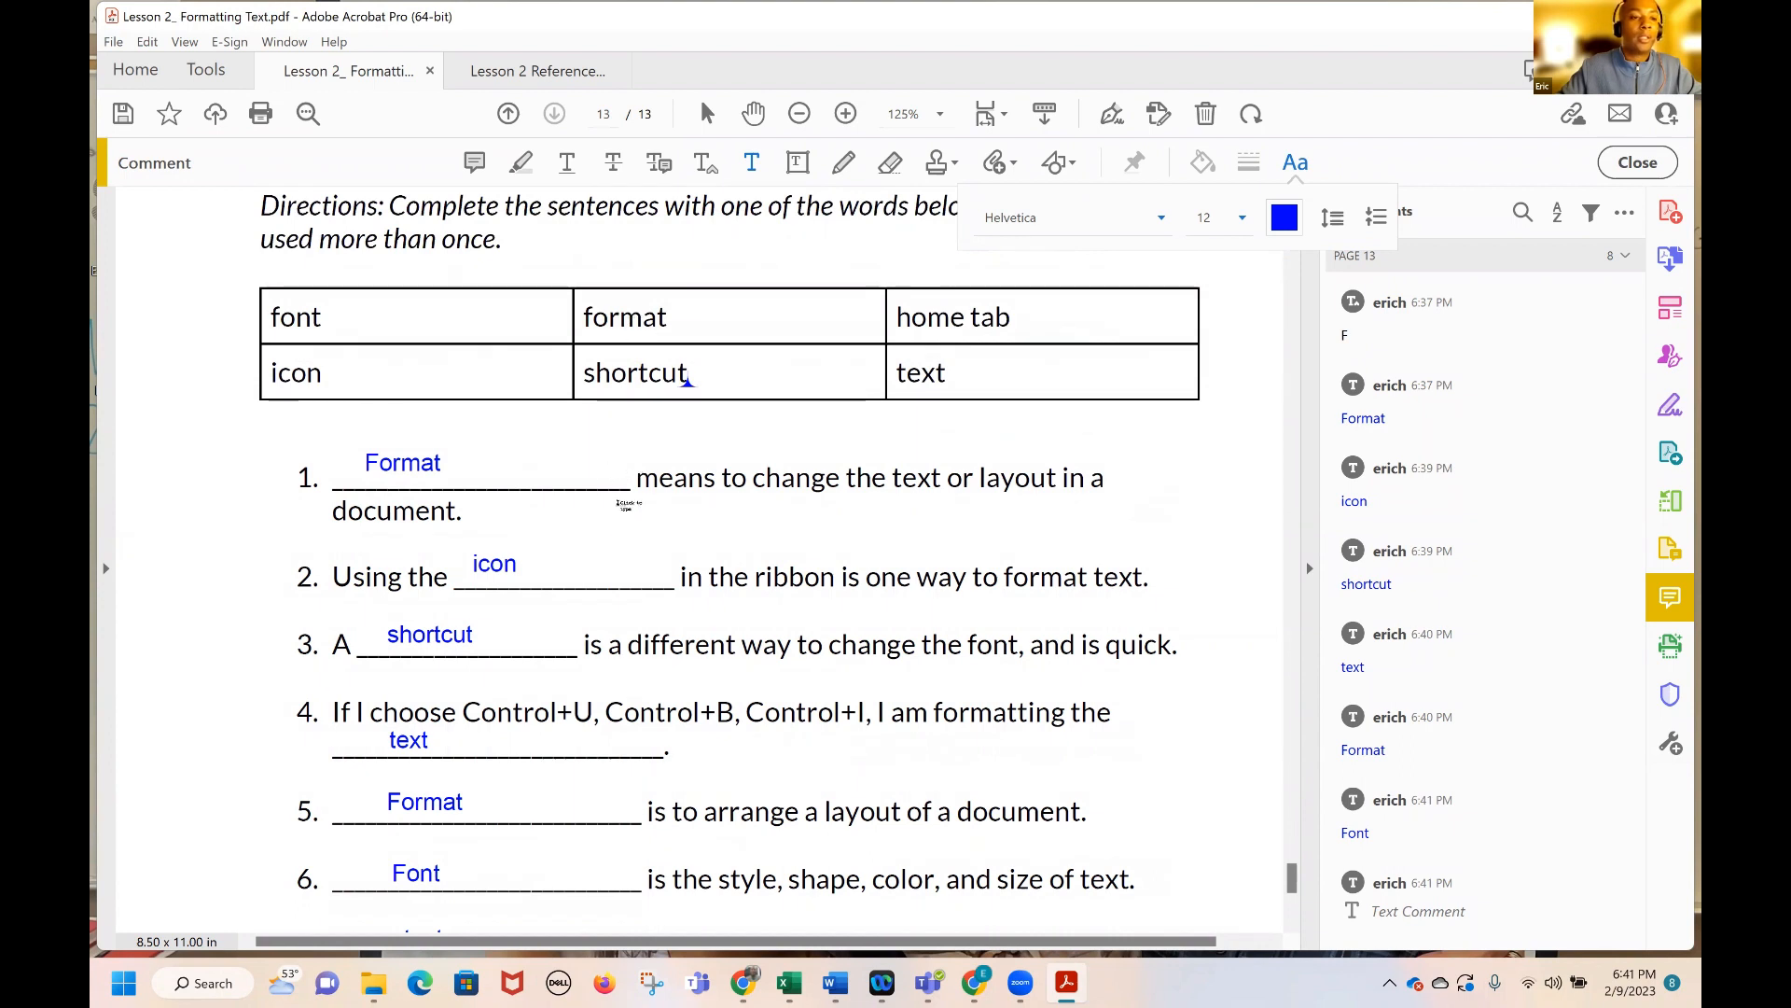
pyautogui.scroll(-3, 627, 527)
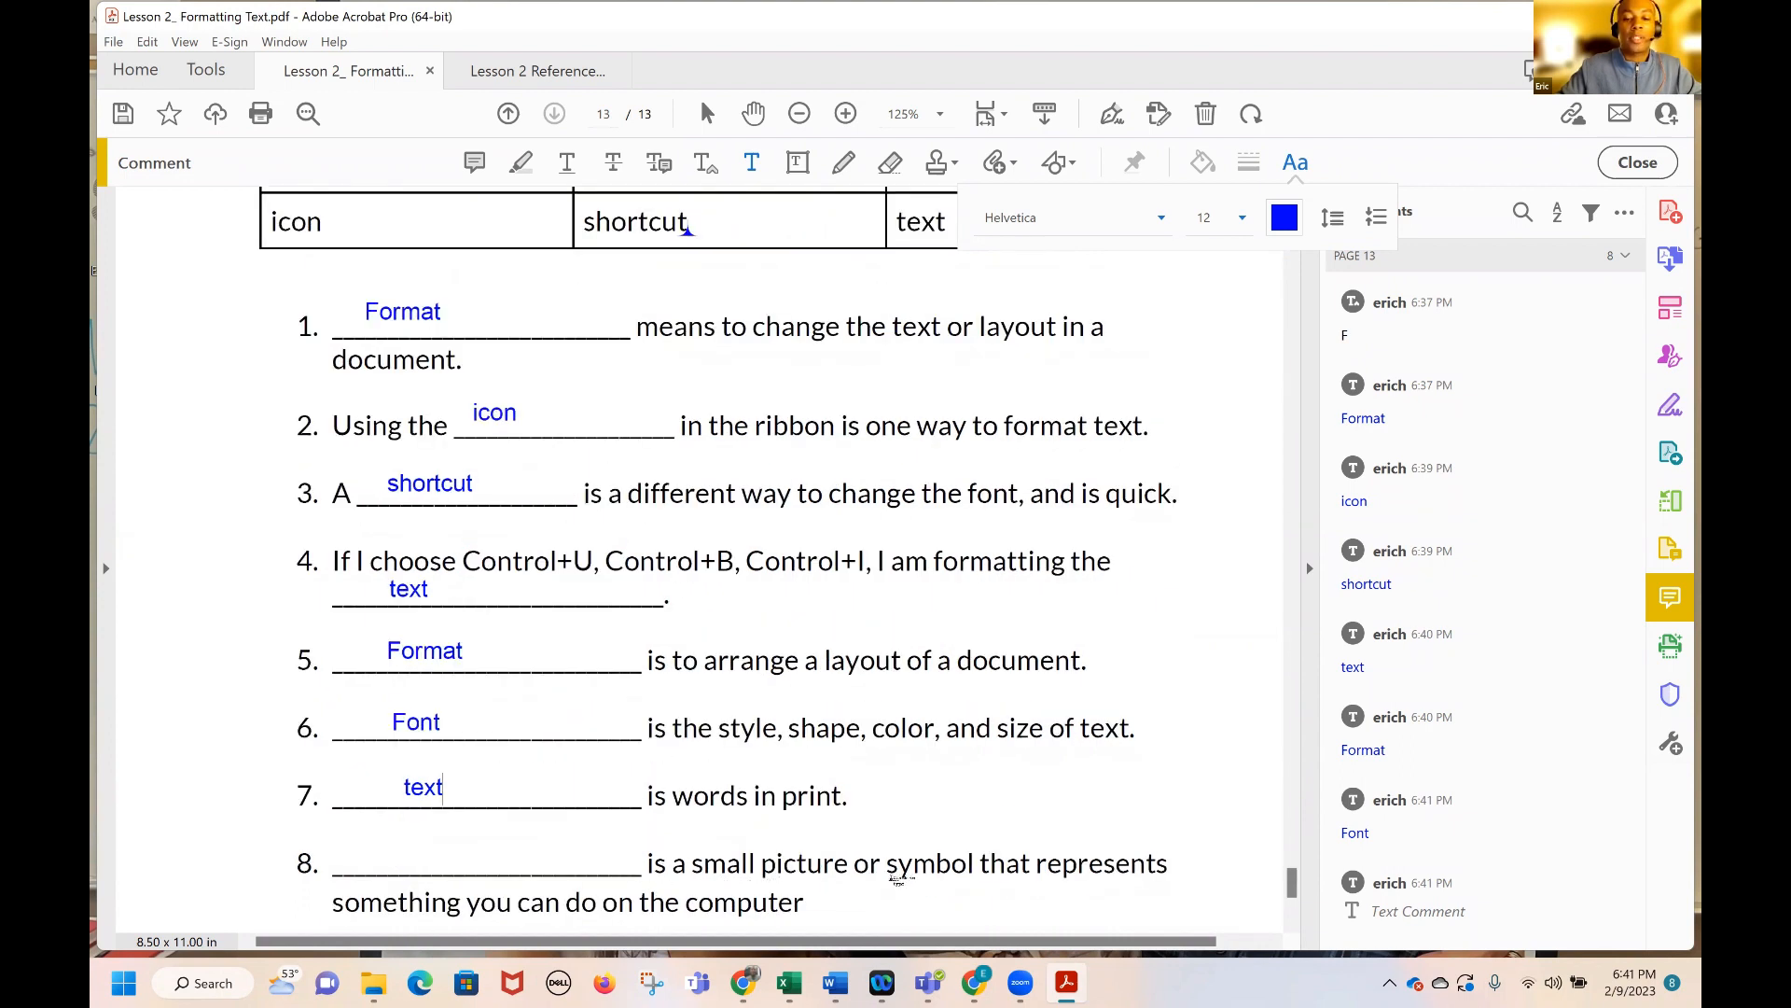
pyautogui.scroll(3, 735, 795)
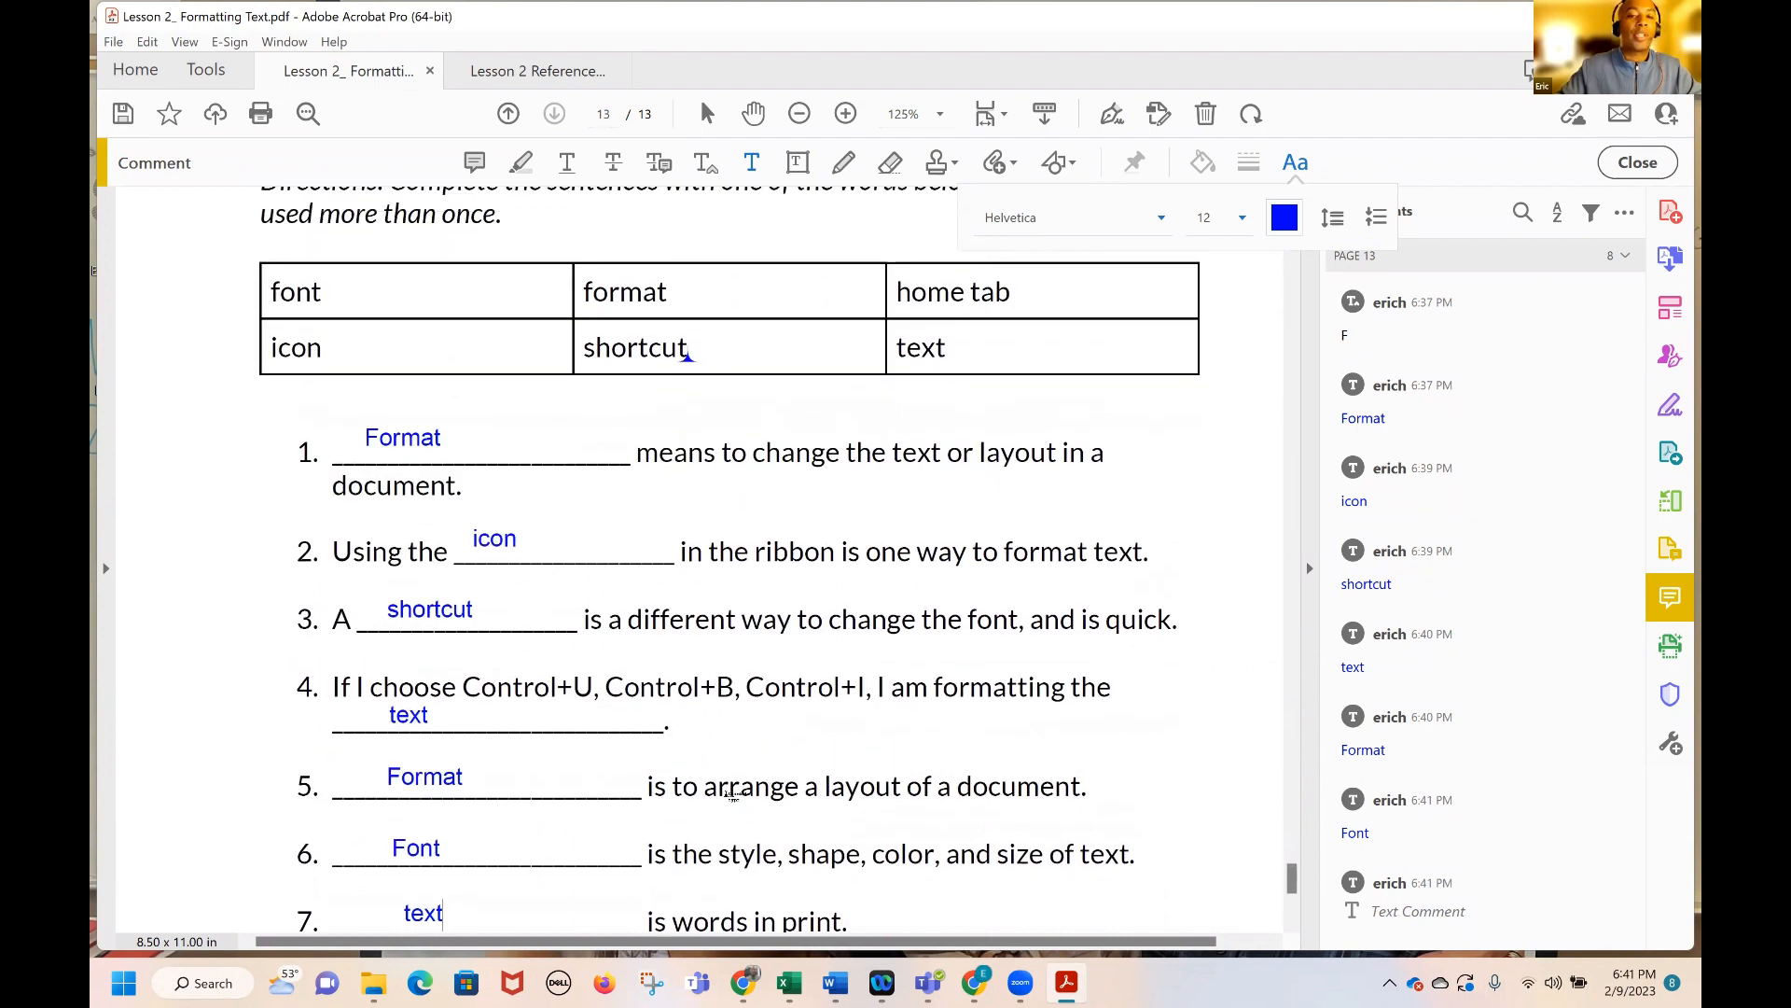
pyautogui.scroll(1, 733, 794)
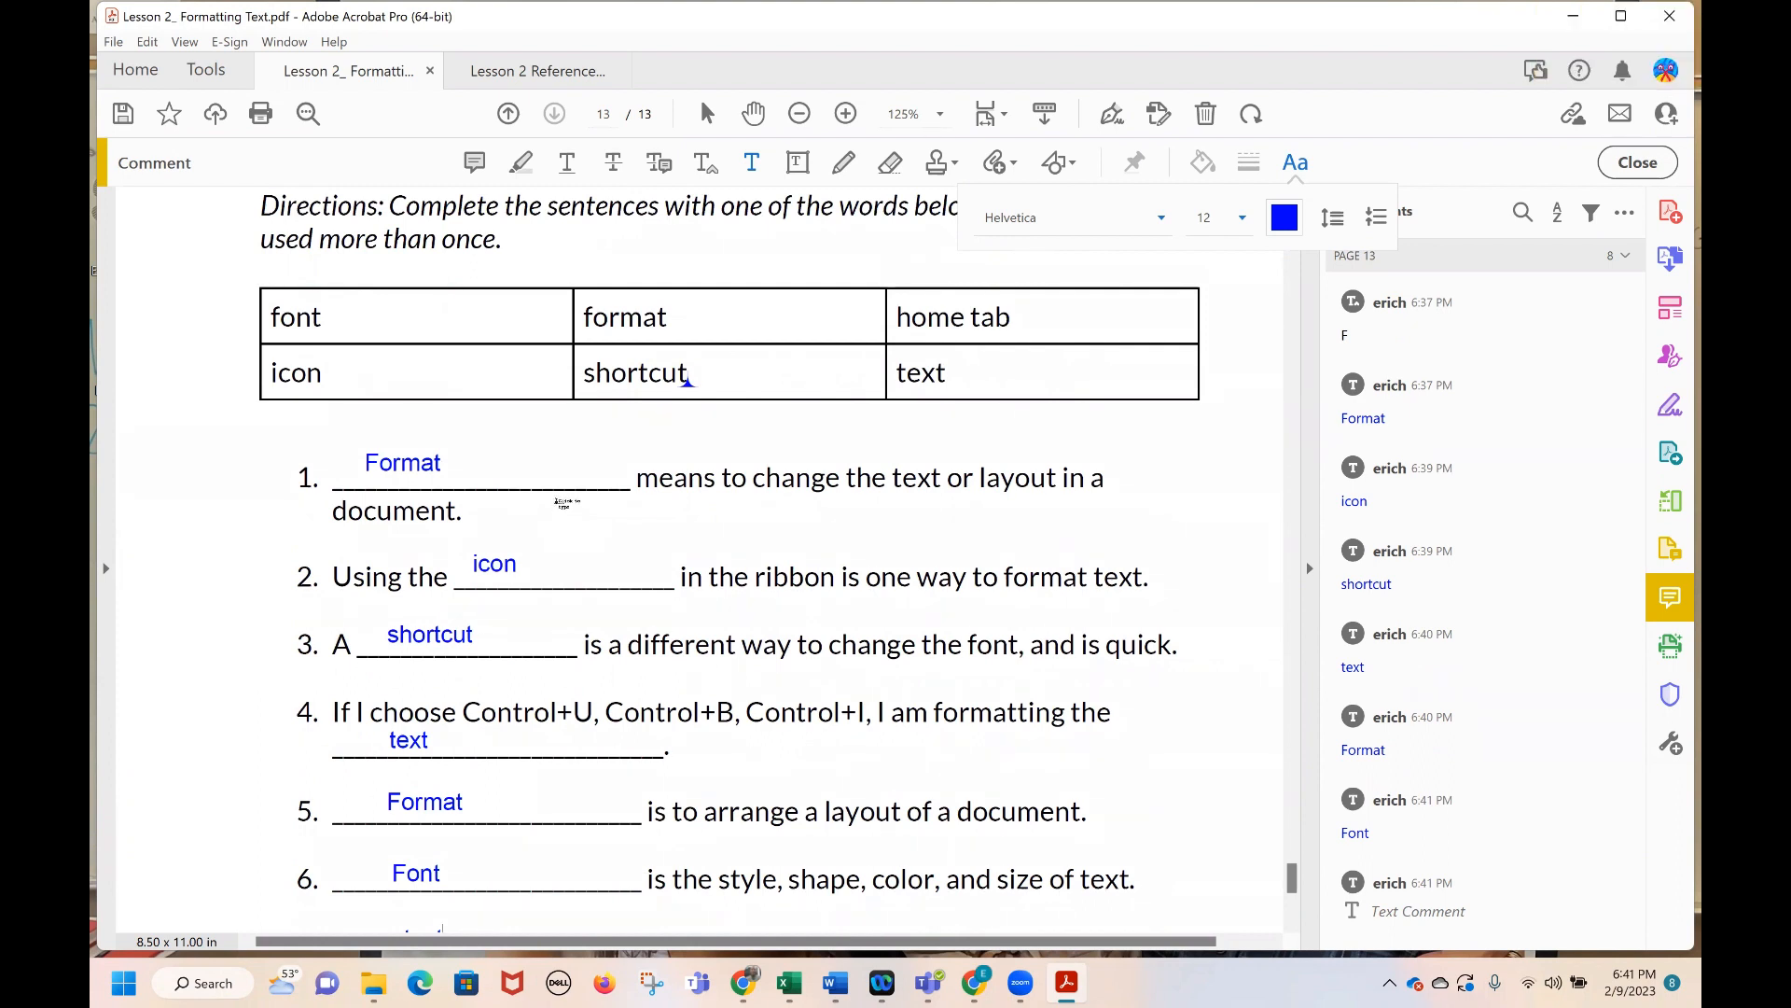
pyautogui.scroll(-6, 562, 501)
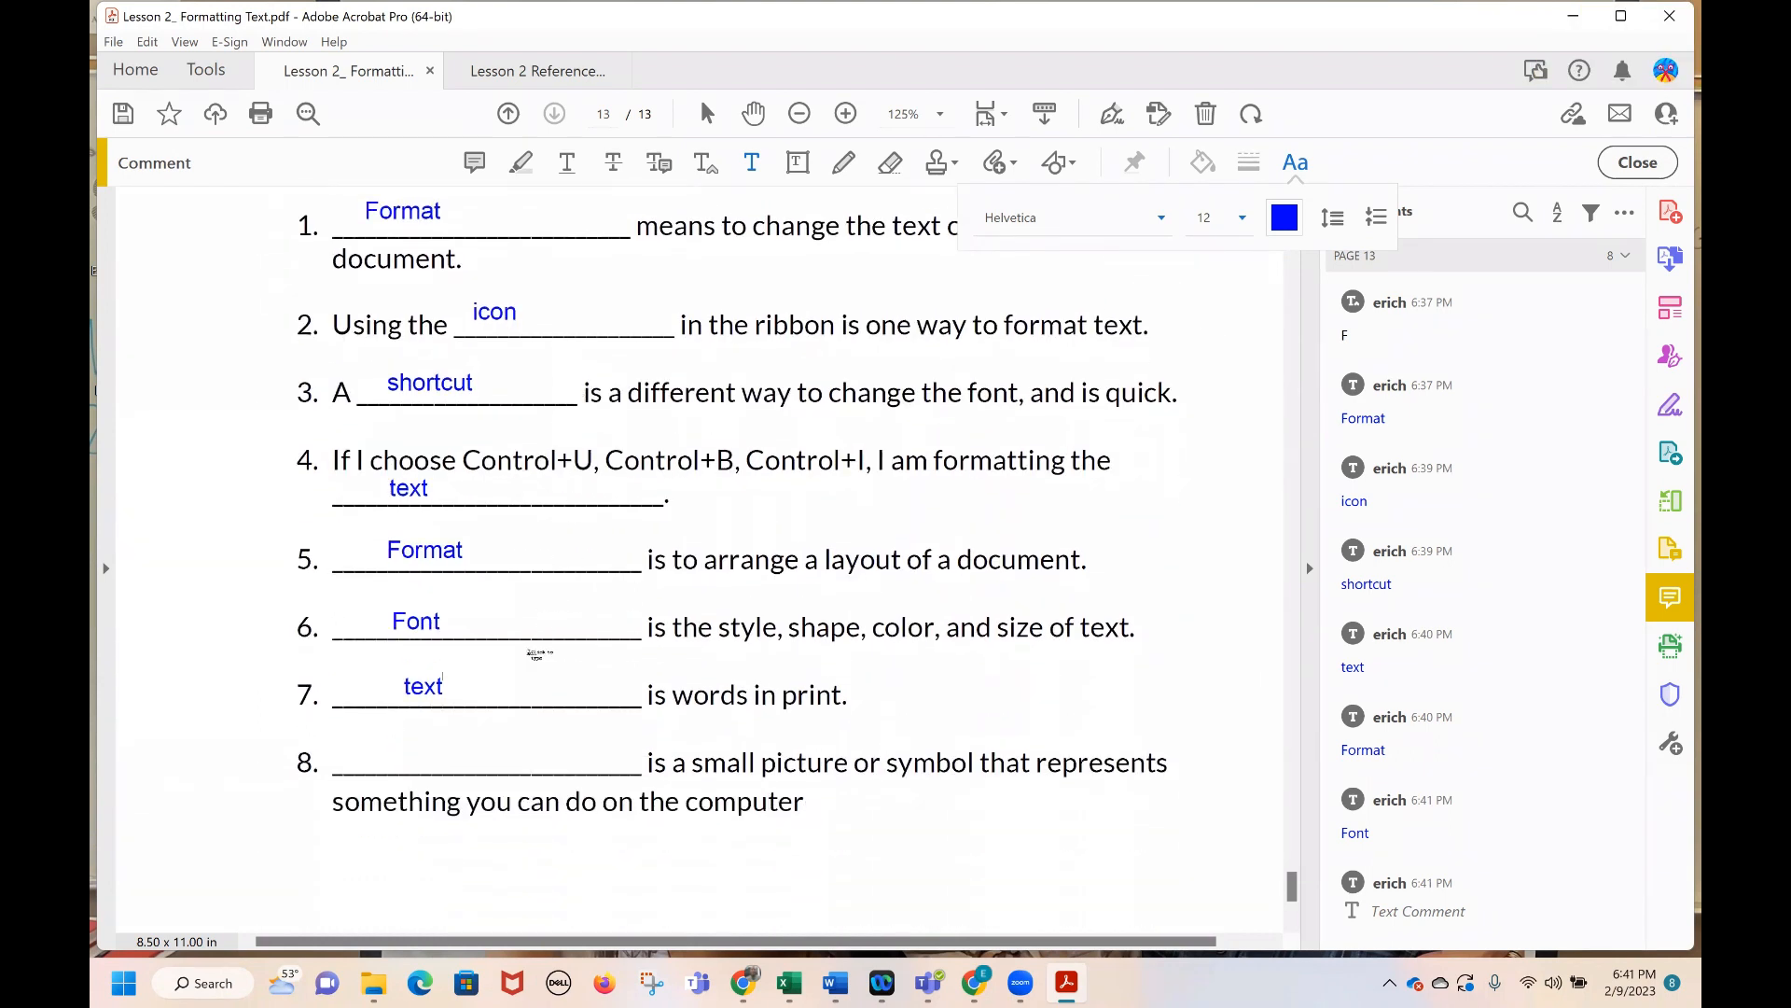
pyautogui.click(458, 747)
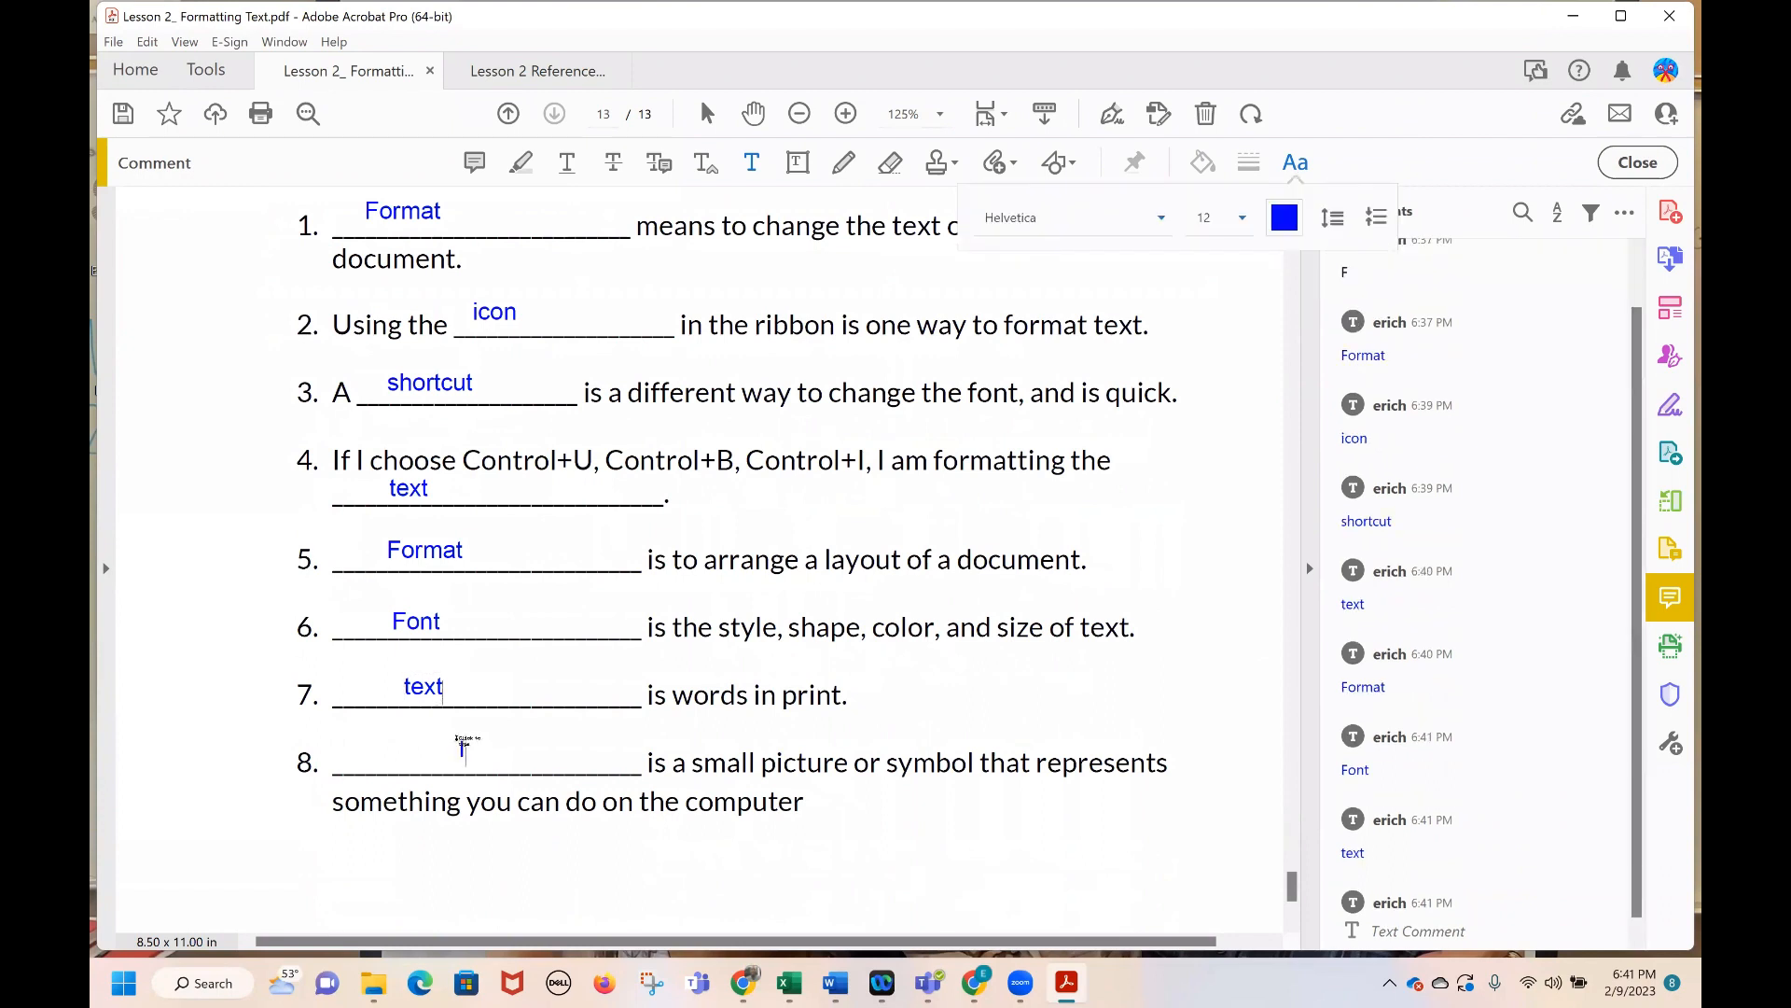
pyautogui.write('Icon')
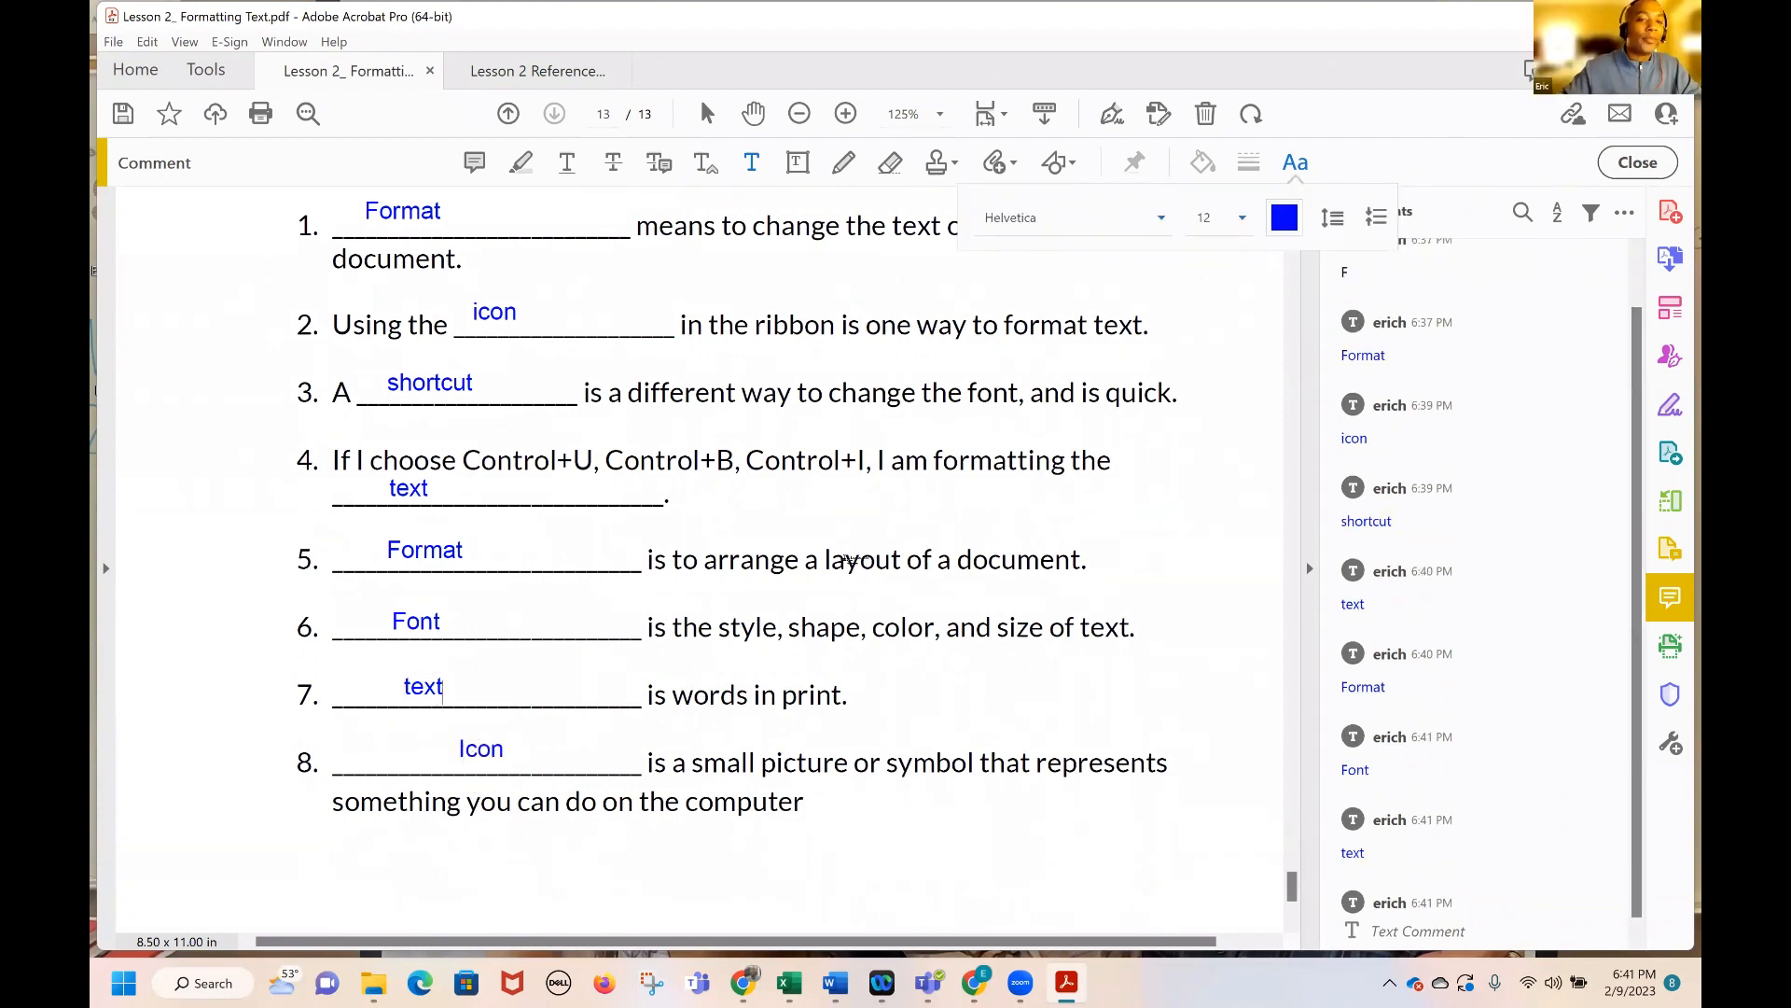
pyautogui.scroll(3, 850, 558)
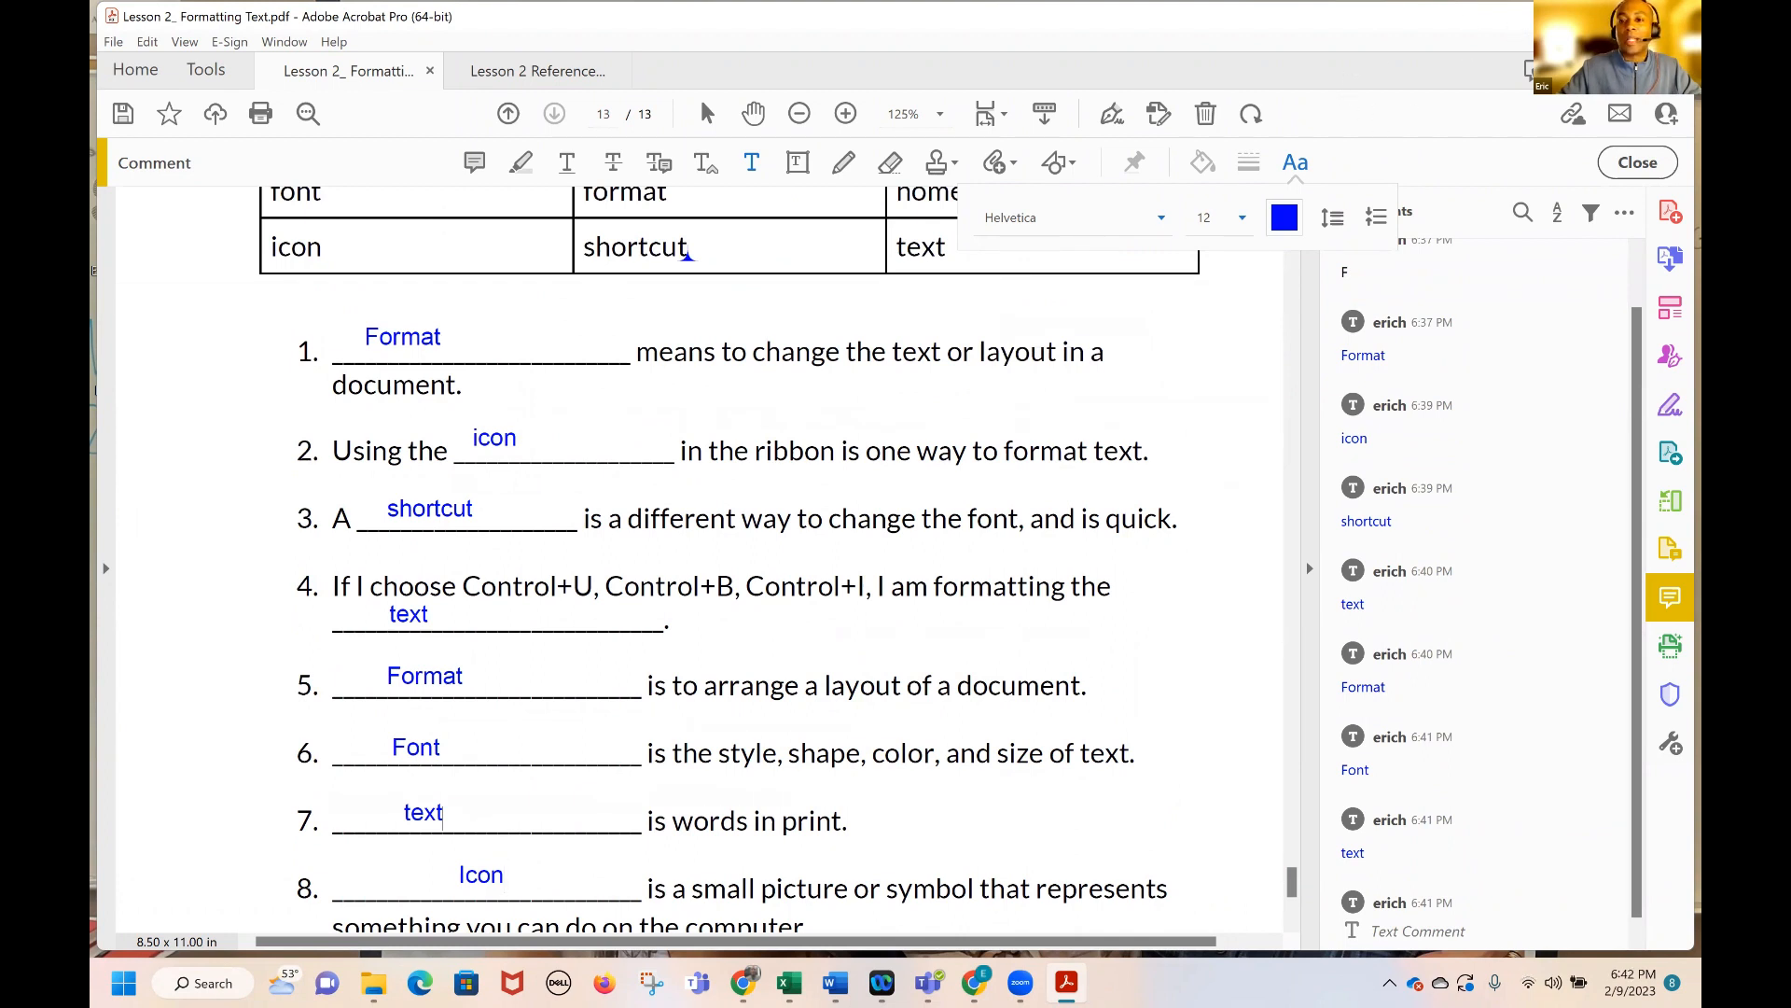
# Switch to the Word document and look over the Welcome heading and the body text at 200% zoom
pyautogui.click(1573, 15)
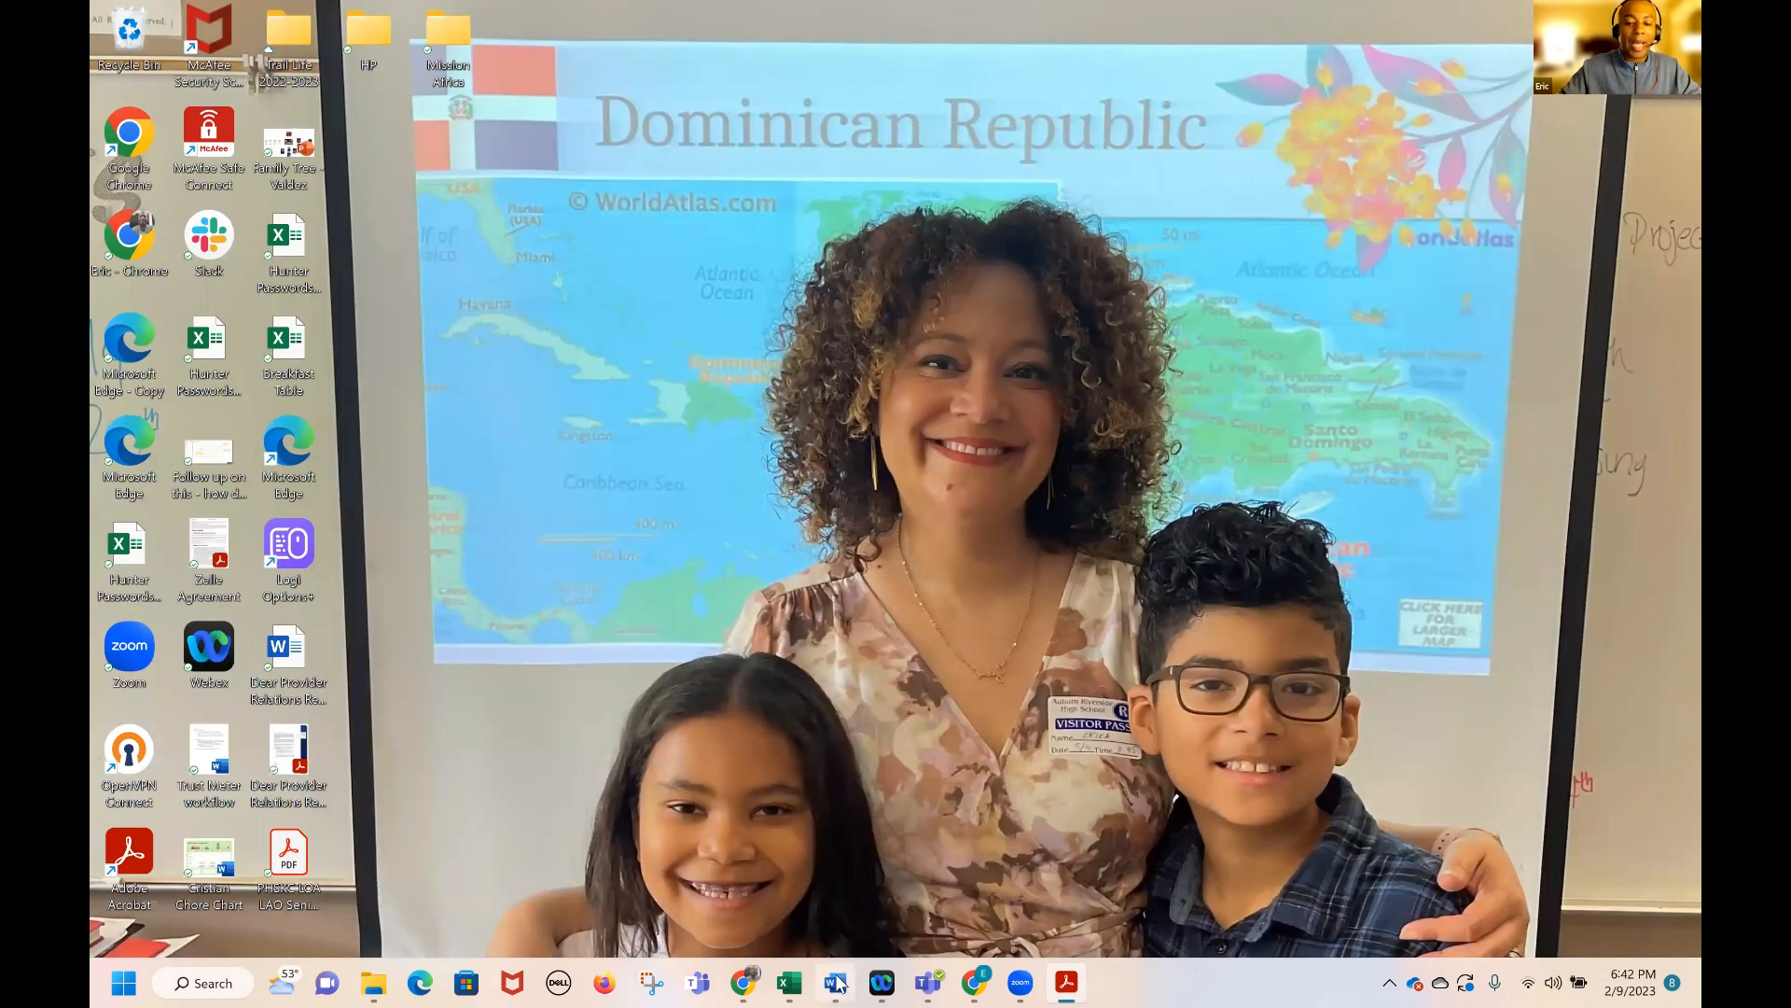
pyautogui.click(836, 982)
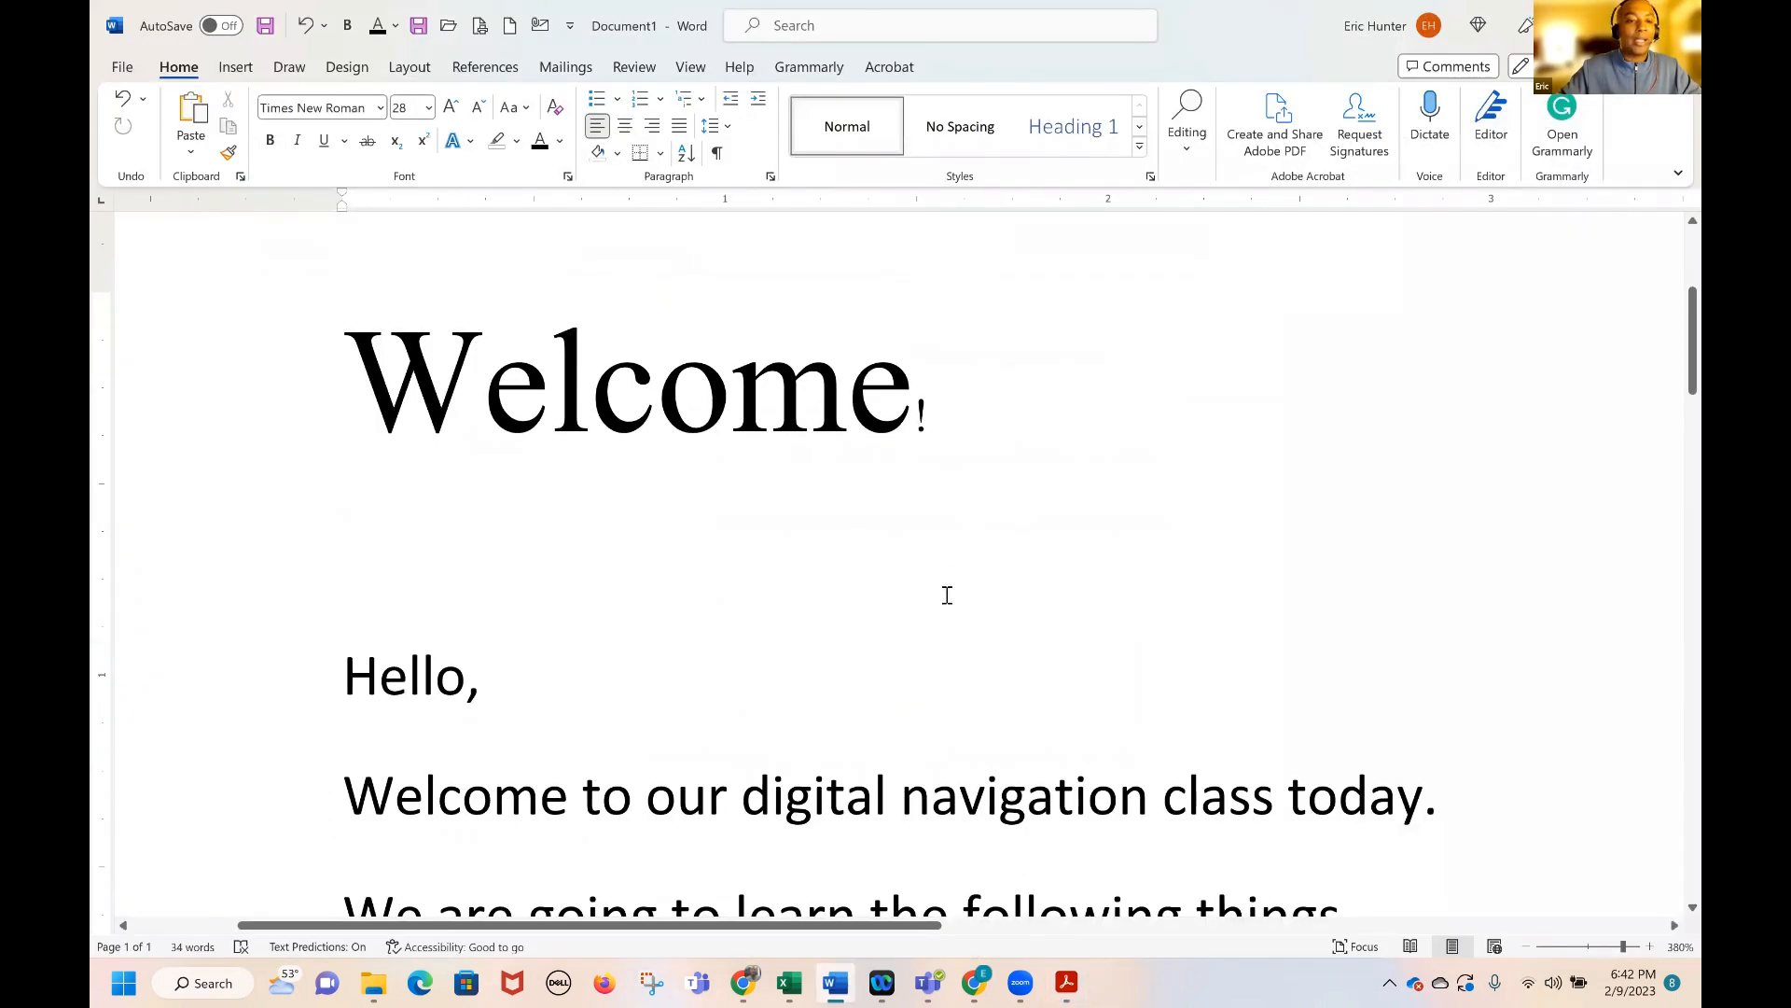
pyautogui.scroll(-2, 956, 569)
pyautogui.scroll(-3, 956, 569)
pyautogui.scroll(7, 955, 568)
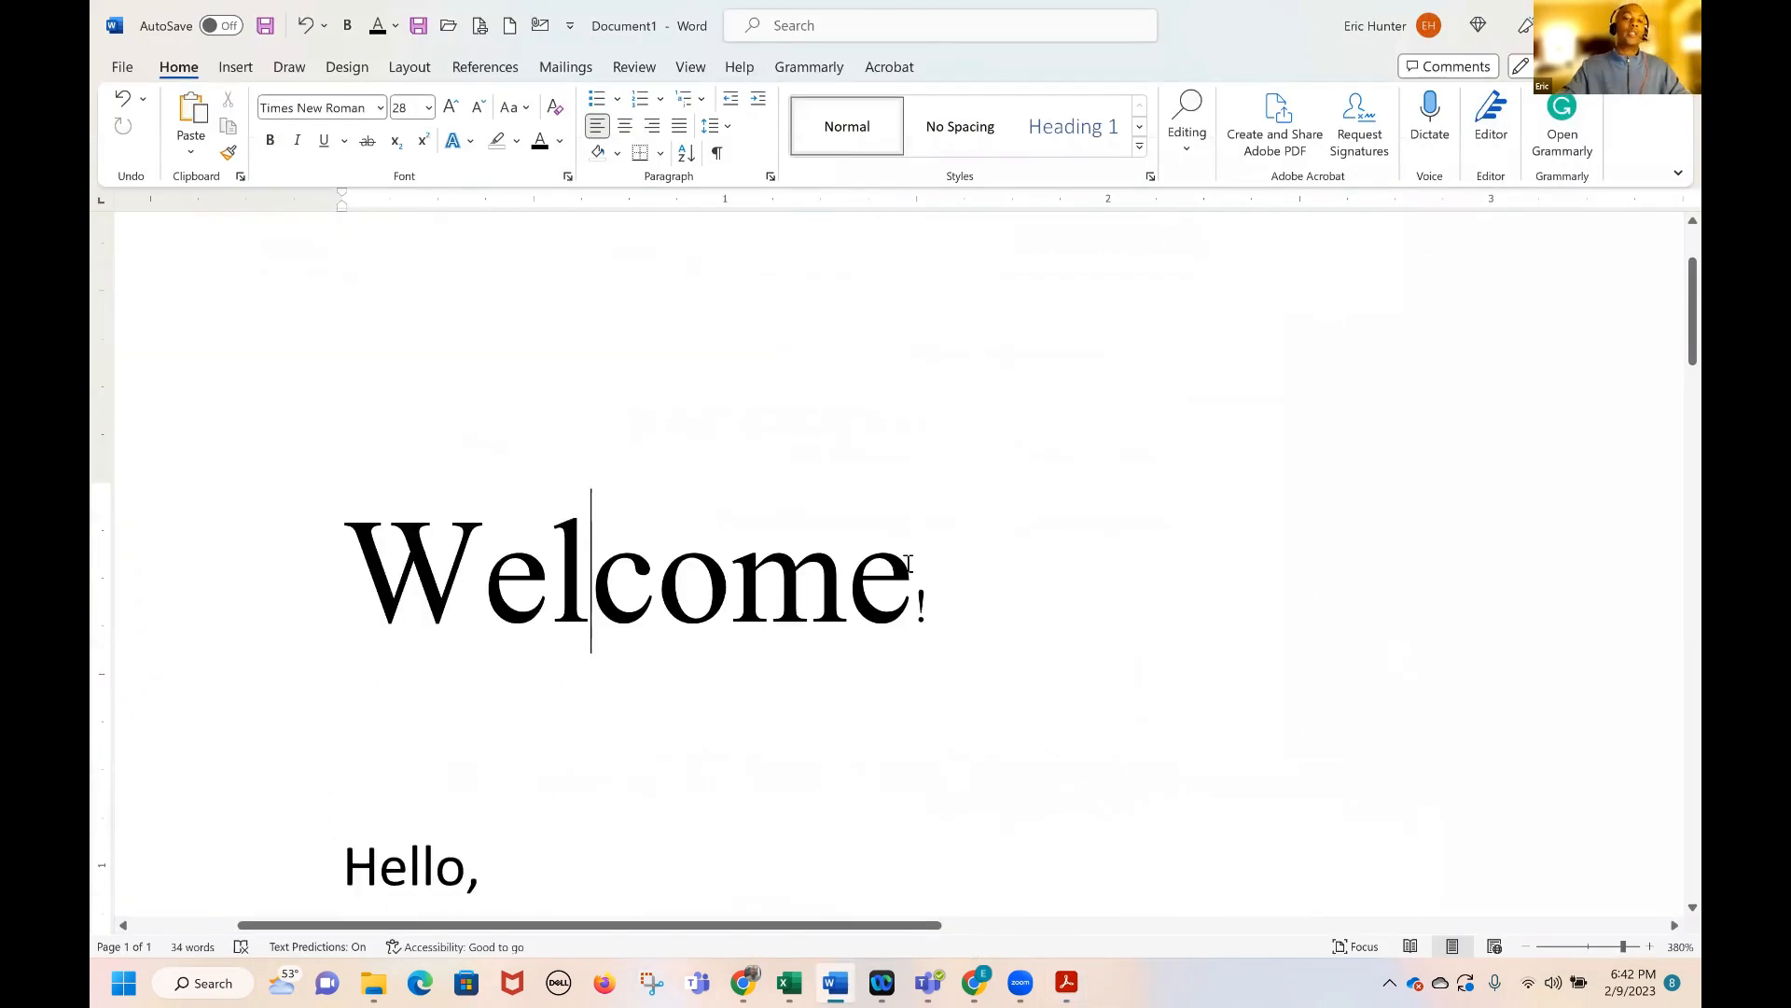
pyautogui.tripleClick(926, 602)
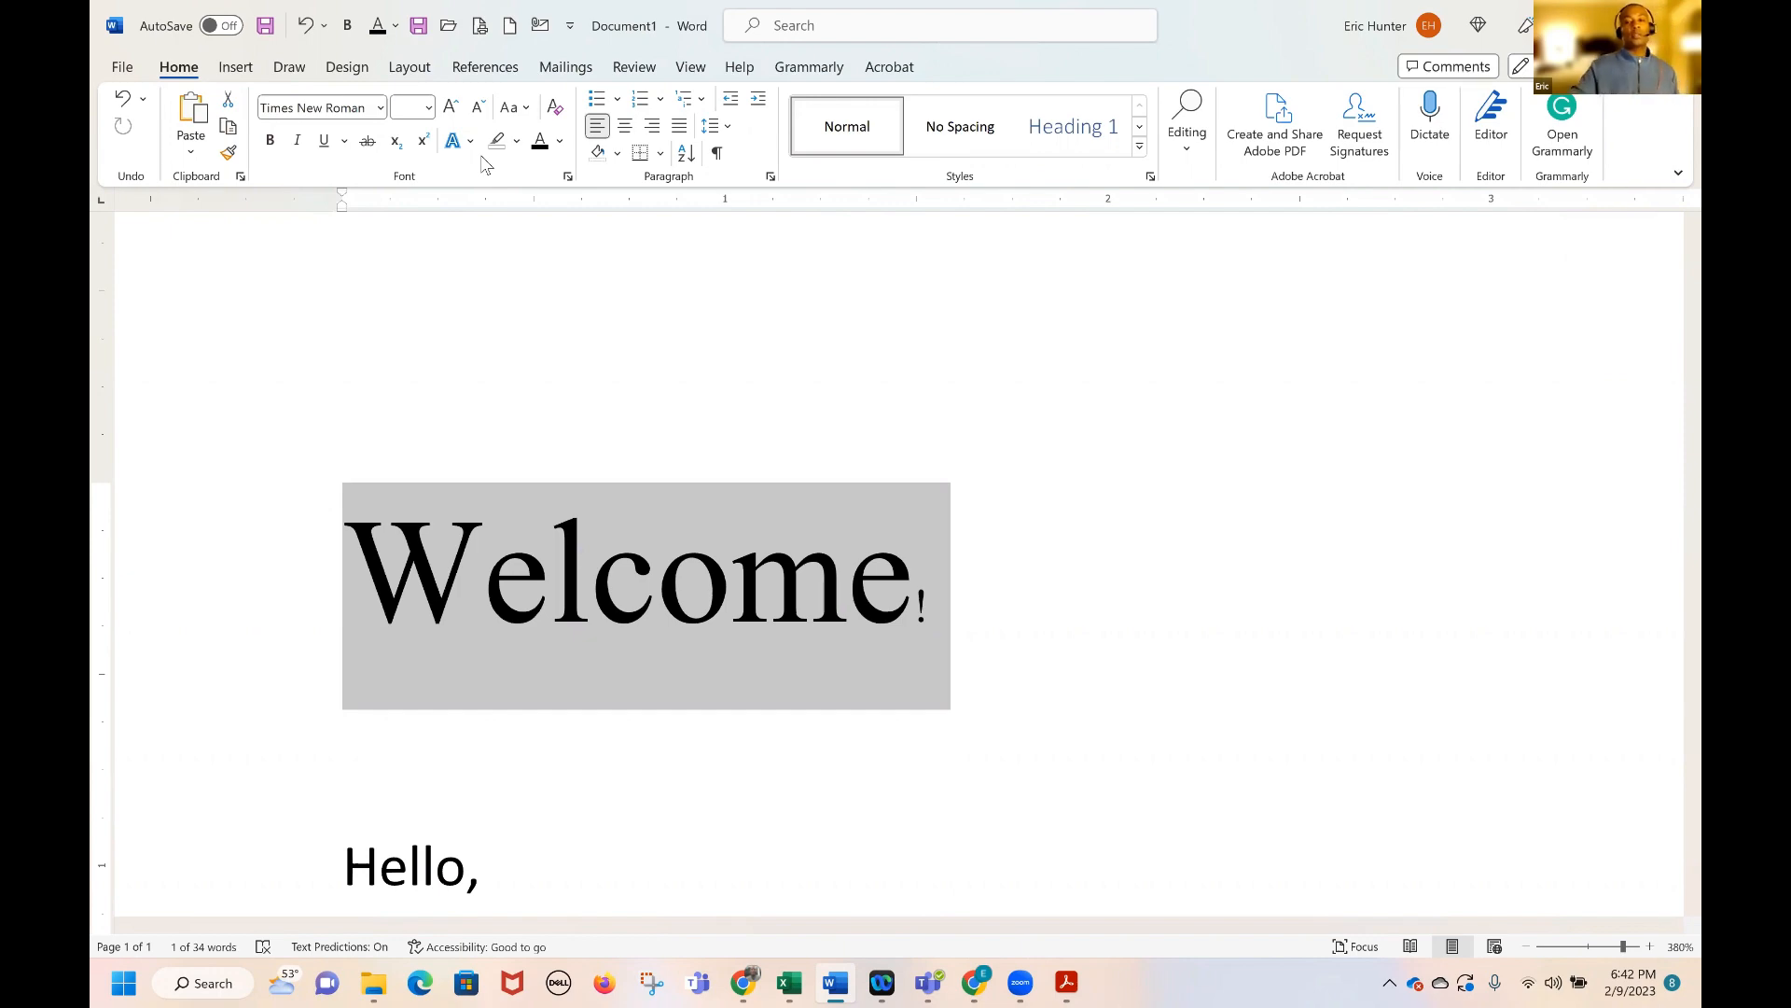
pyautogui.scroll(-1, 998, 452)
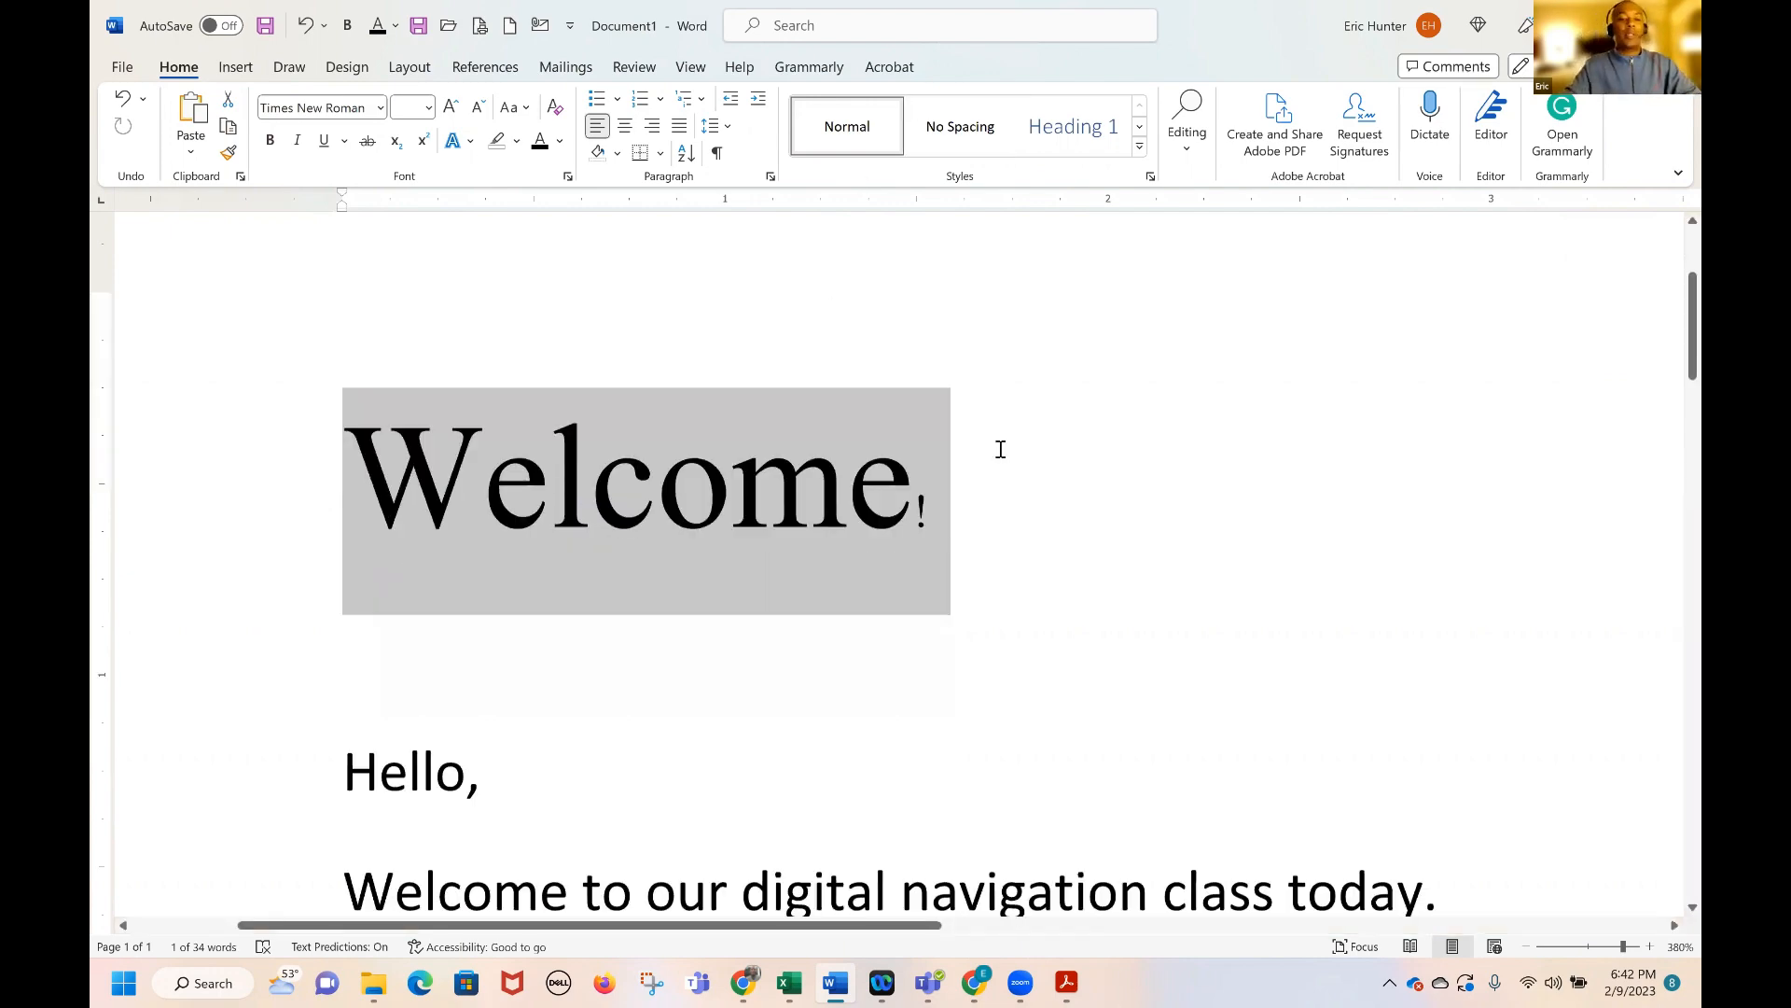
pyautogui.scroll(-7, 999, 448)
pyautogui.scroll(6, 999, 464)
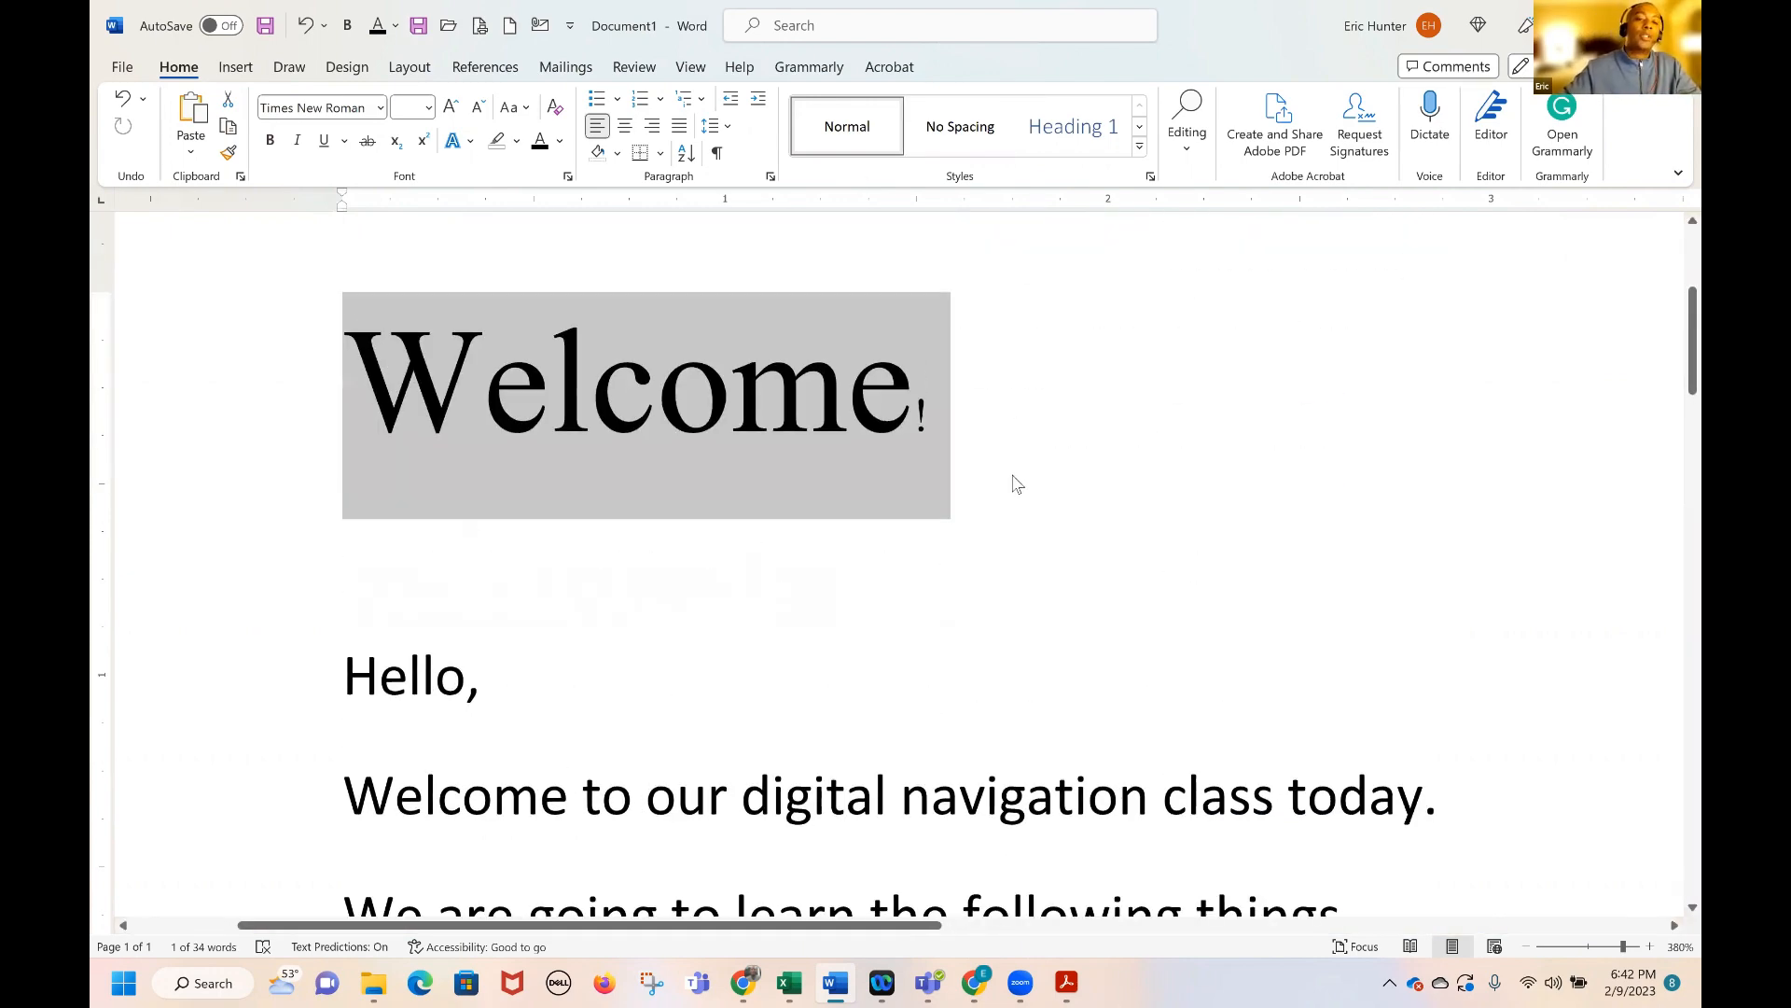
pyautogui.scroll(-12, 1002, 524)
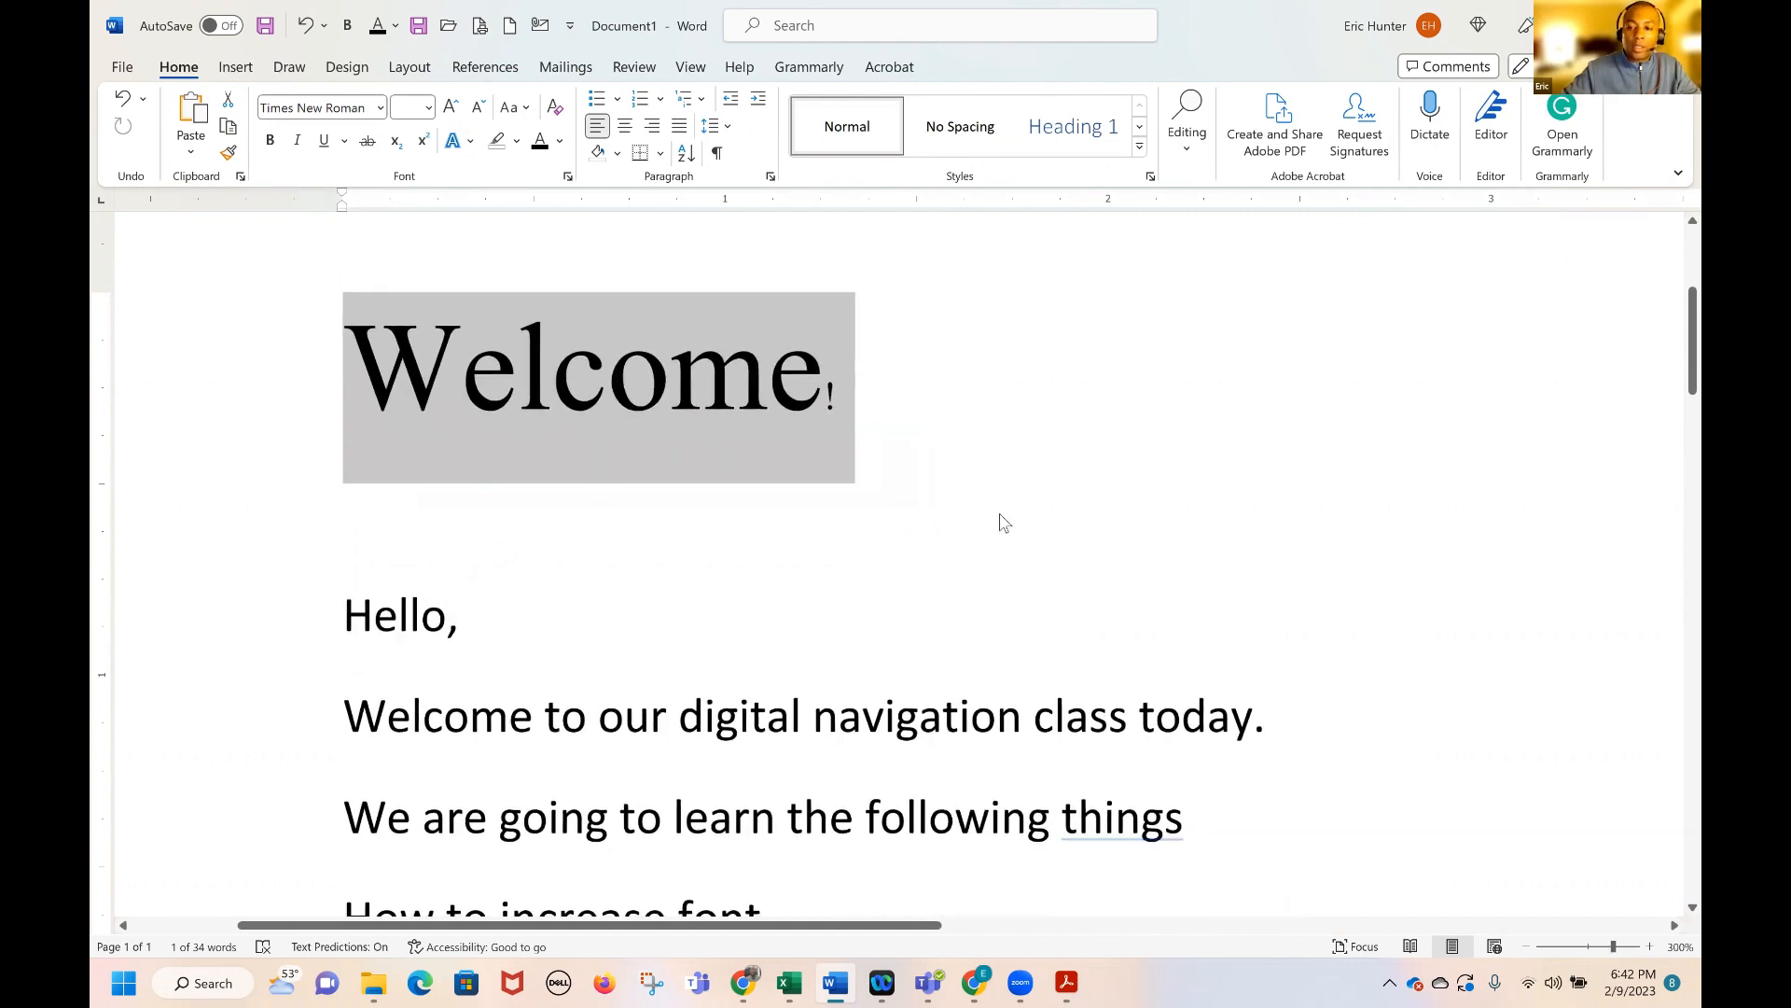
pyautogui.scroll(-6, 1009, 519)
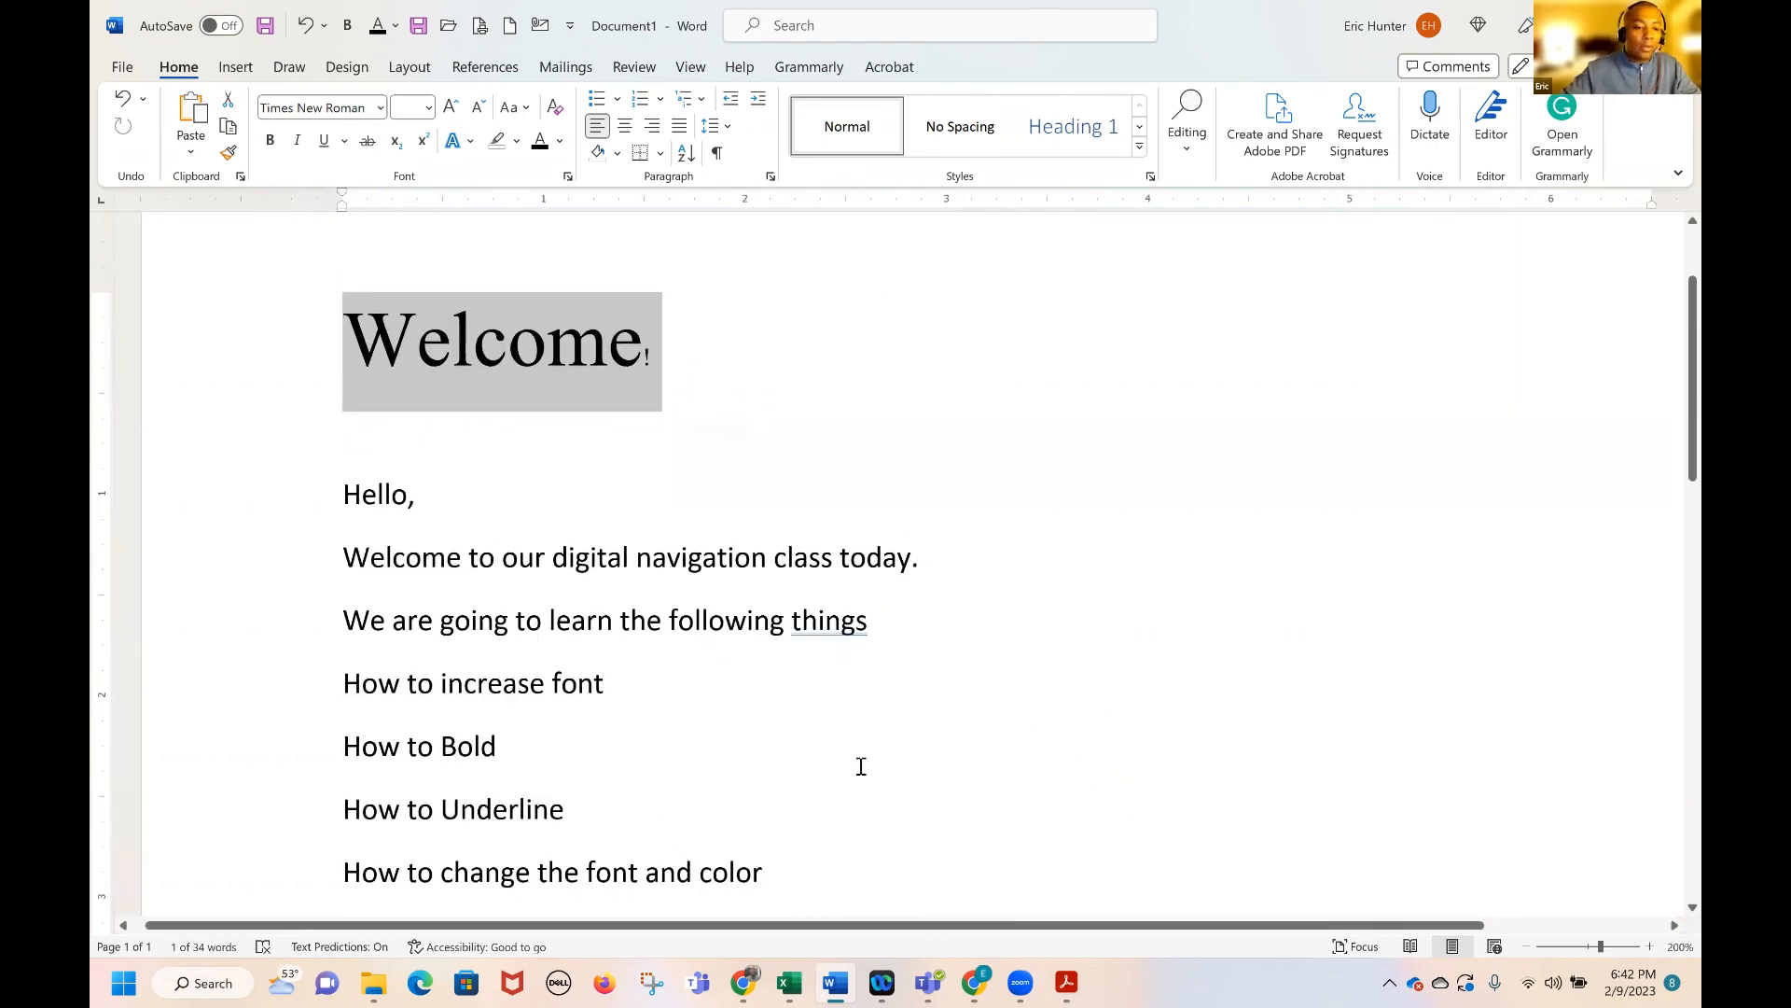
pyautogui.scroll(-2, 859, 763)
pyautogui.scroll(2, 719, 625)
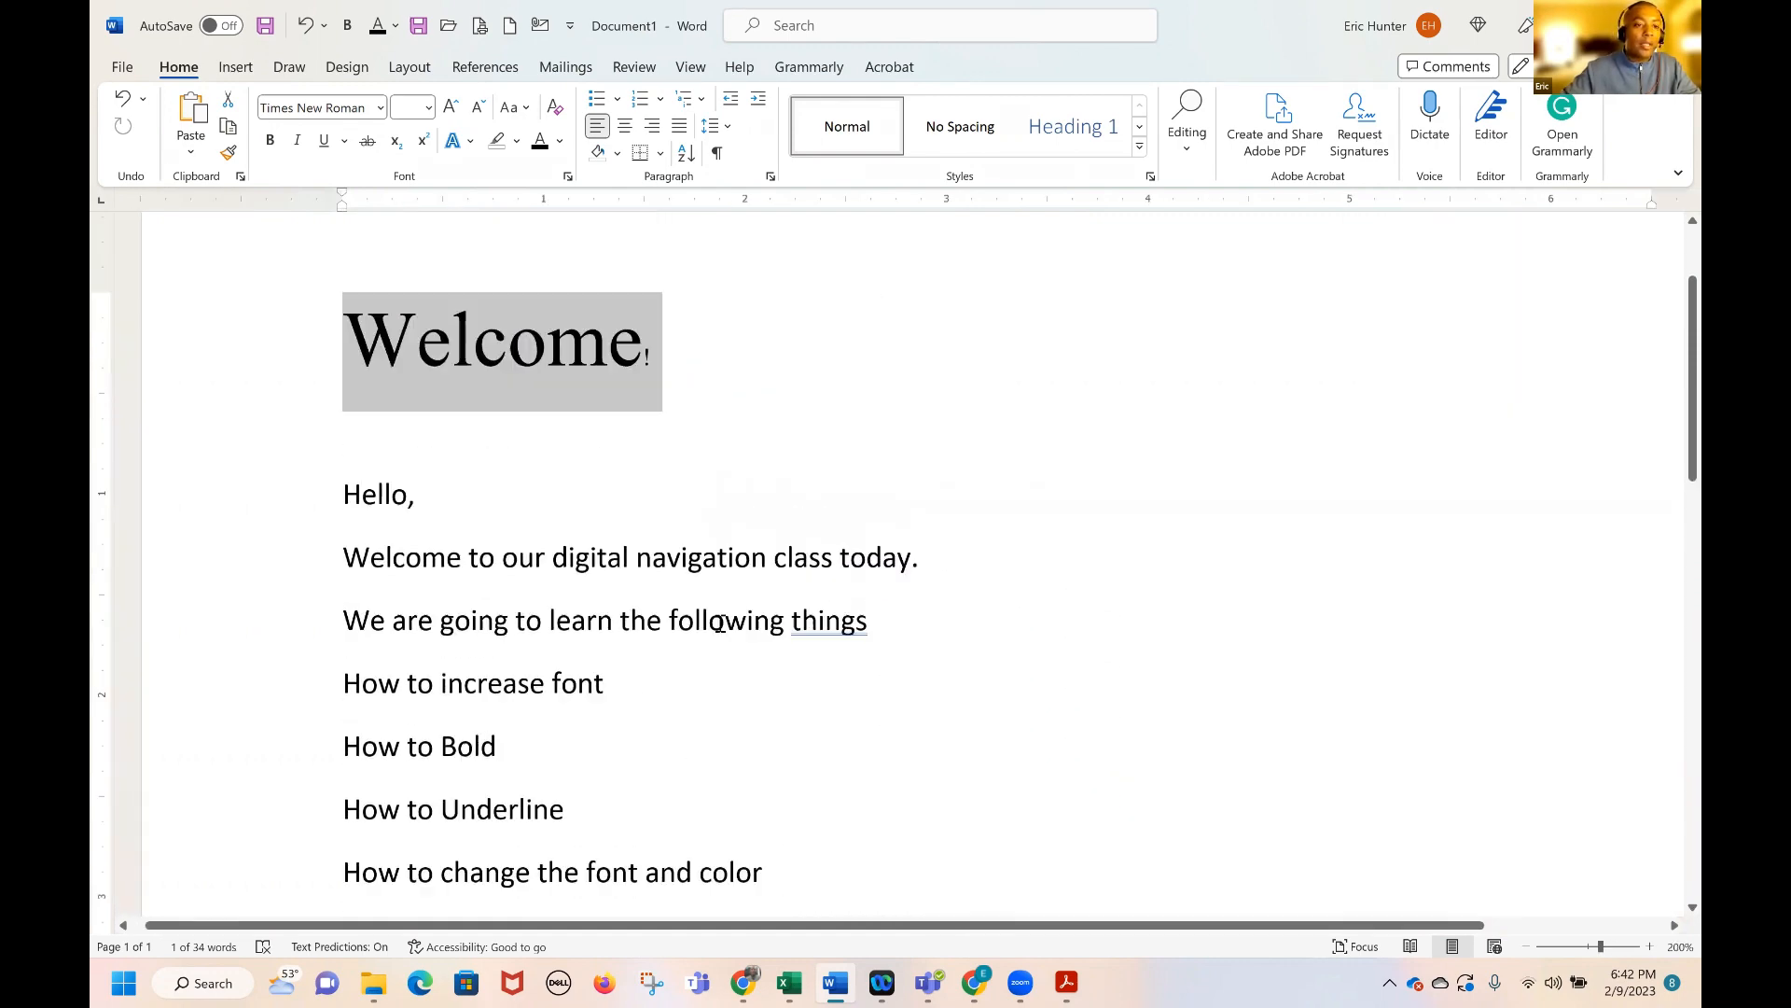
# Delete the small exclamation mark after the Welcome heading
pyautogui.click(490, 364)
pyautogui.moveTo(345, 340); pyautogui.dragTo(617, 334)
pyautogui.click(672, 355)
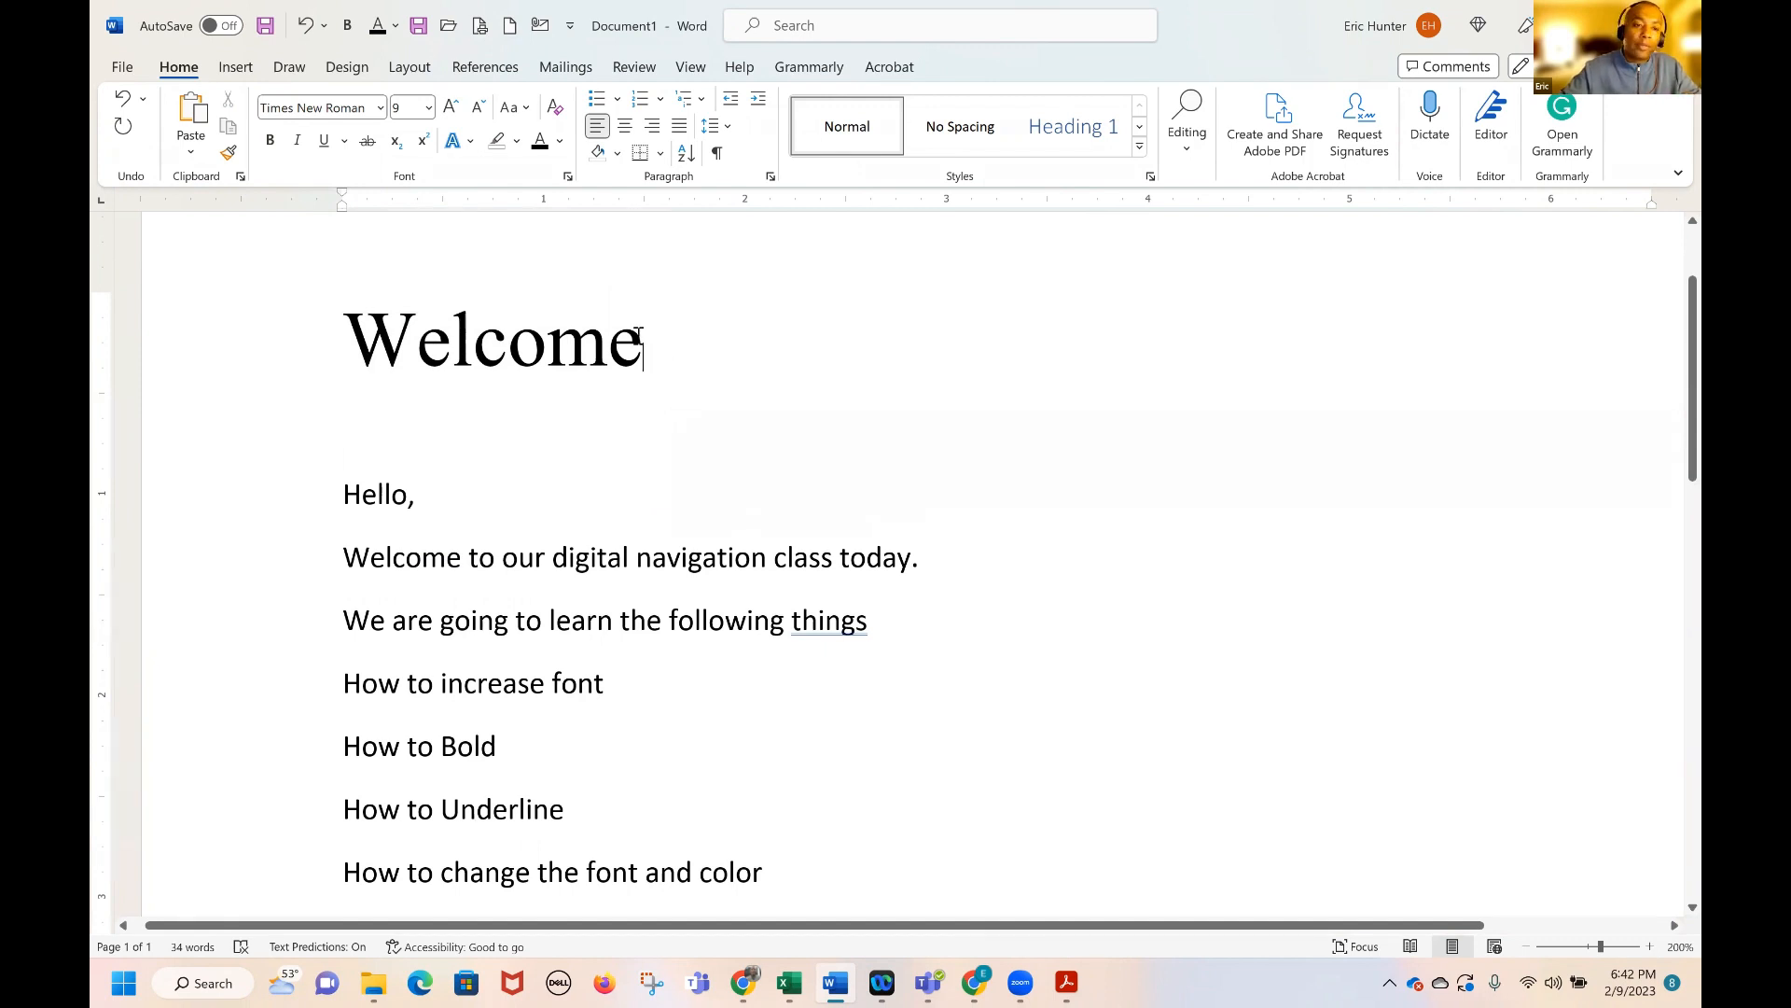
# Center the Welcome heading on the page, with the whole page width shown at 100% zoom
pyautogui.moveTo(643, 340); pyautogui.dragTo(378, 425)
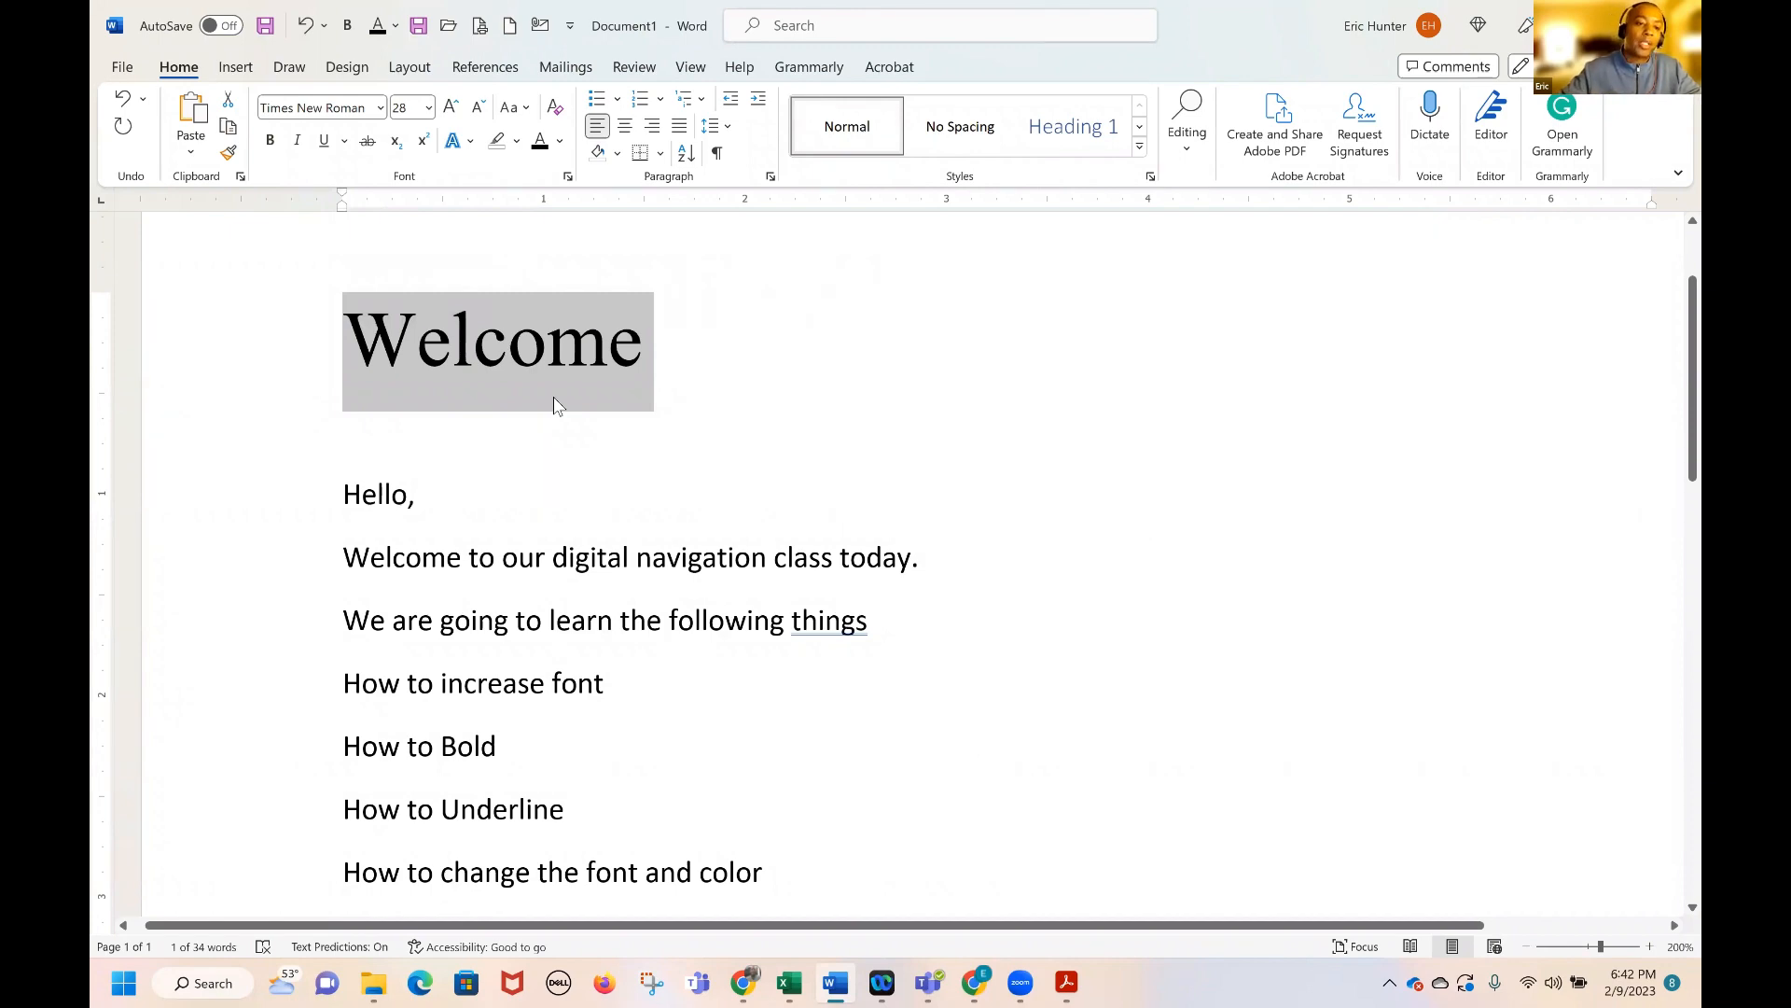
pyautogui.keyDown('ctrl'); pyautogui.scroll(-3, 554, 404); pyautogui.keyUp('ctrl')
pyautogui.keyDown('ctrl'); pyautogui.scroll(-7, 556, 386); pyautogui.keyUp('ctrl')
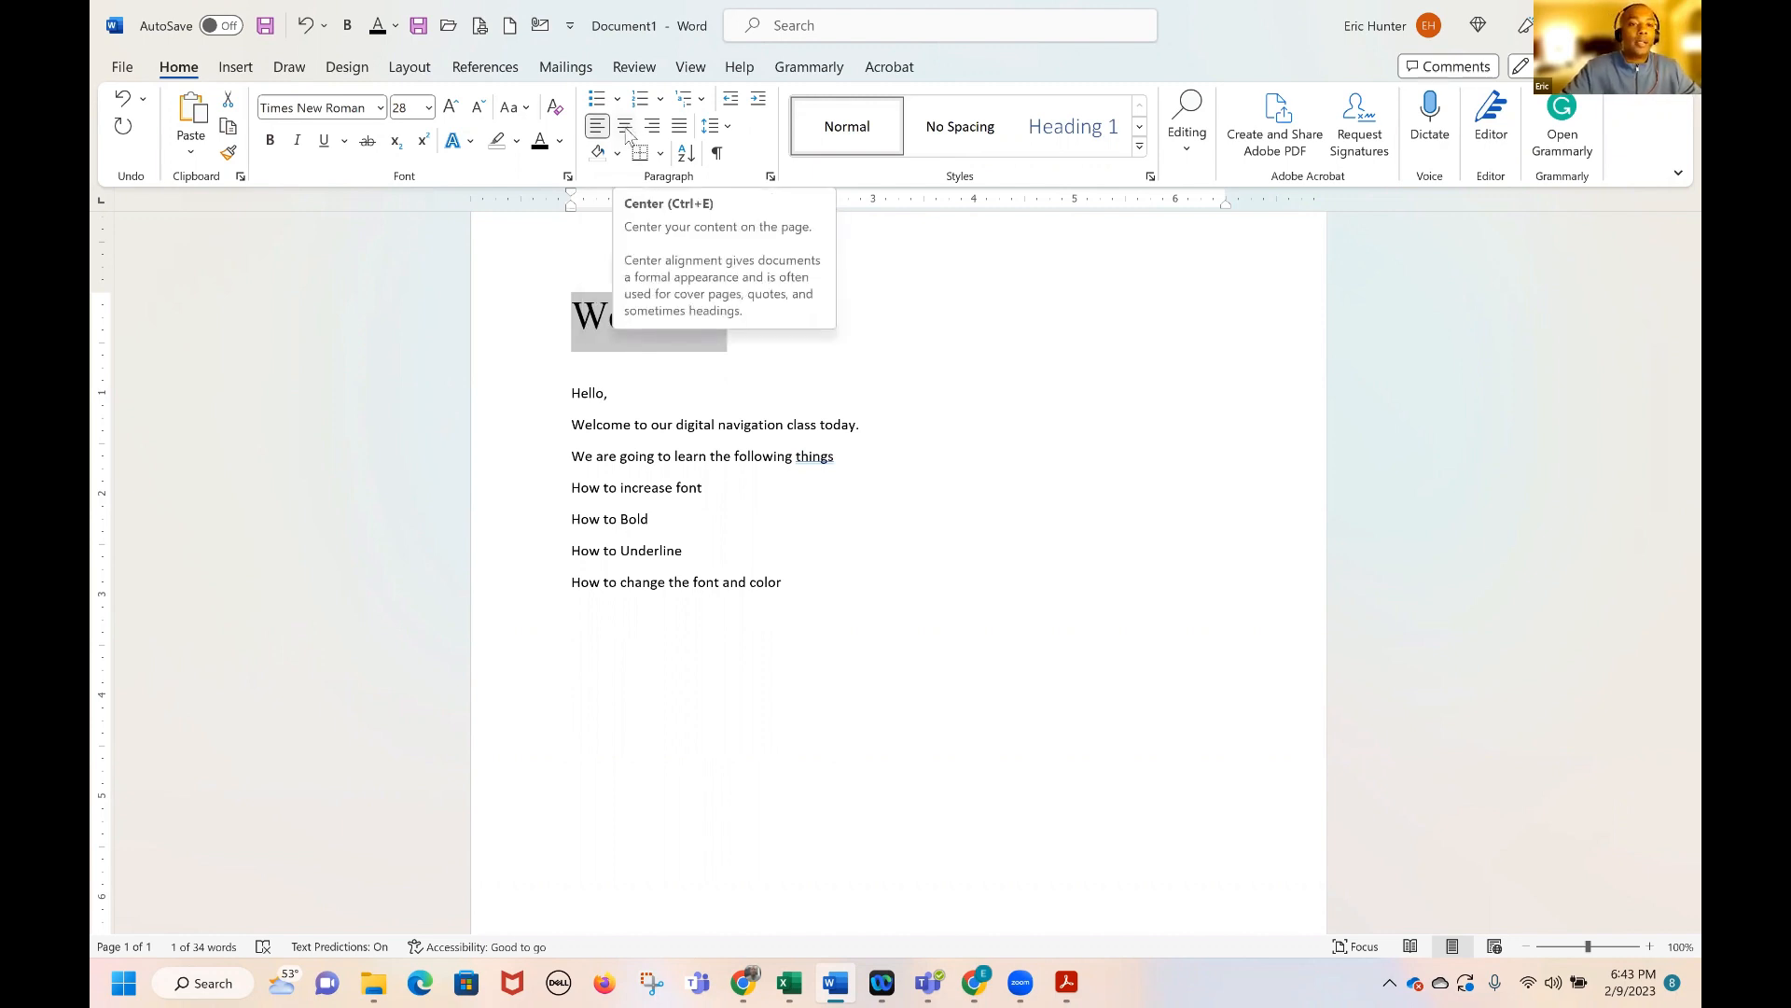
pyautogui.click(625, 127)
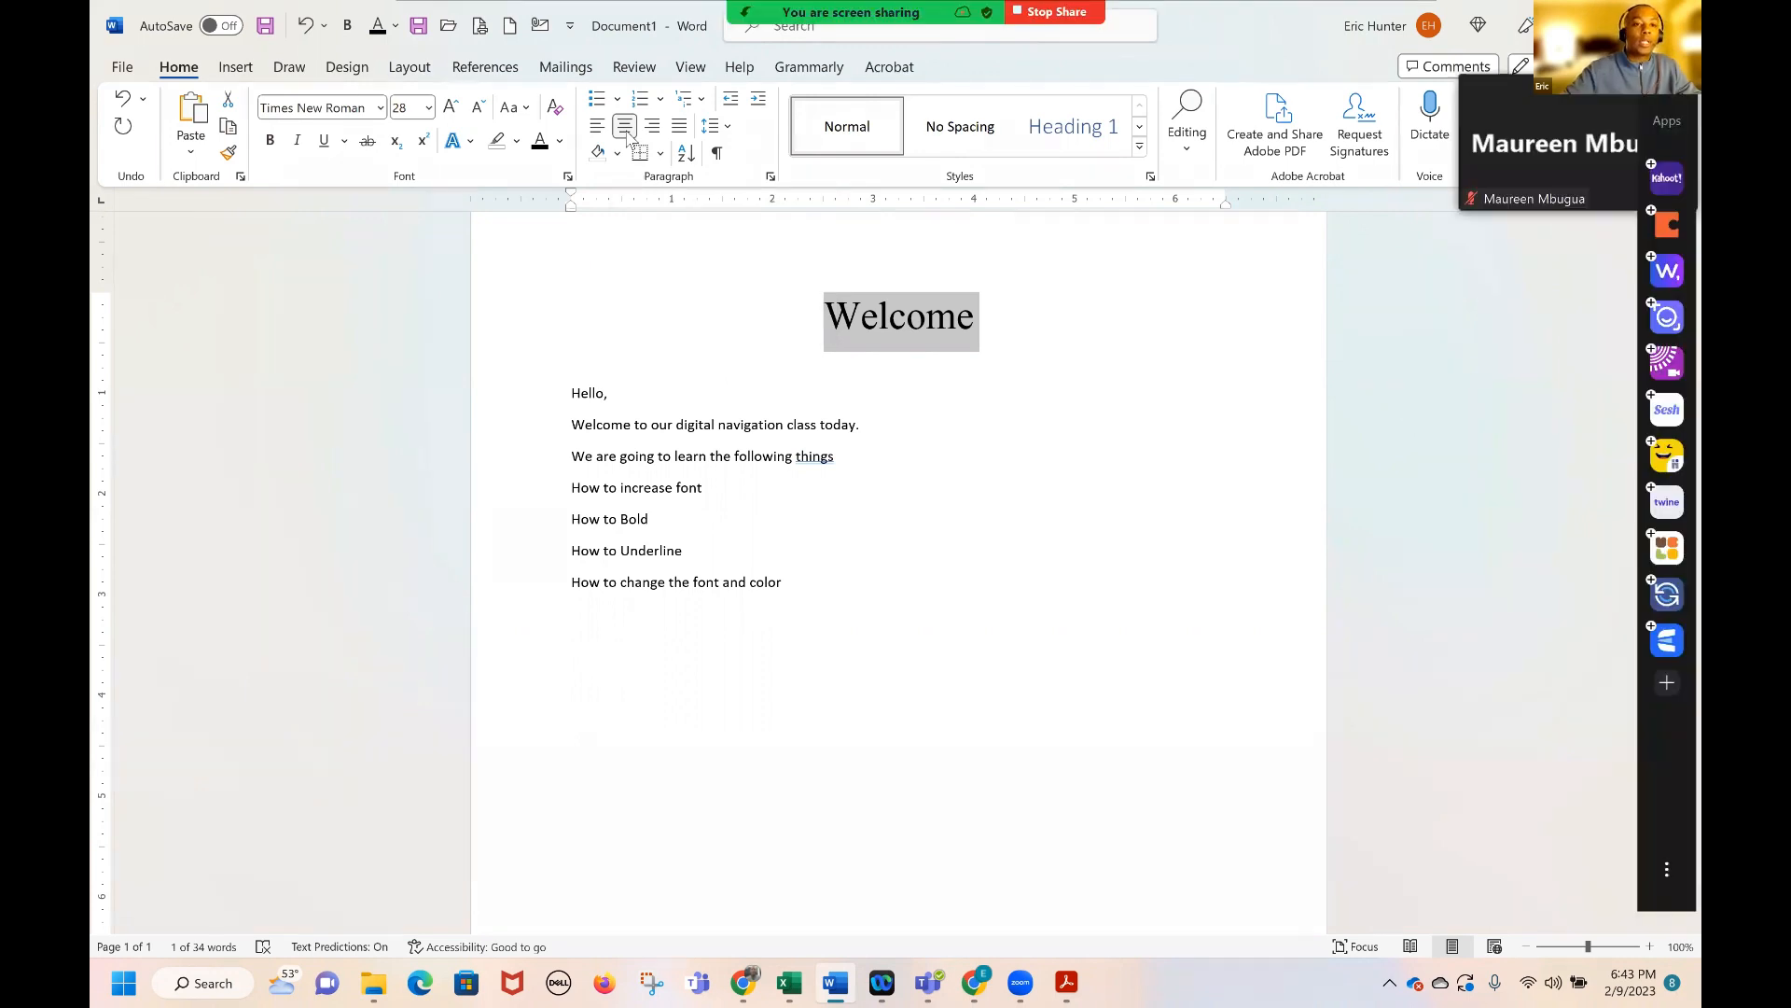
pyautogui.press('super+plus')
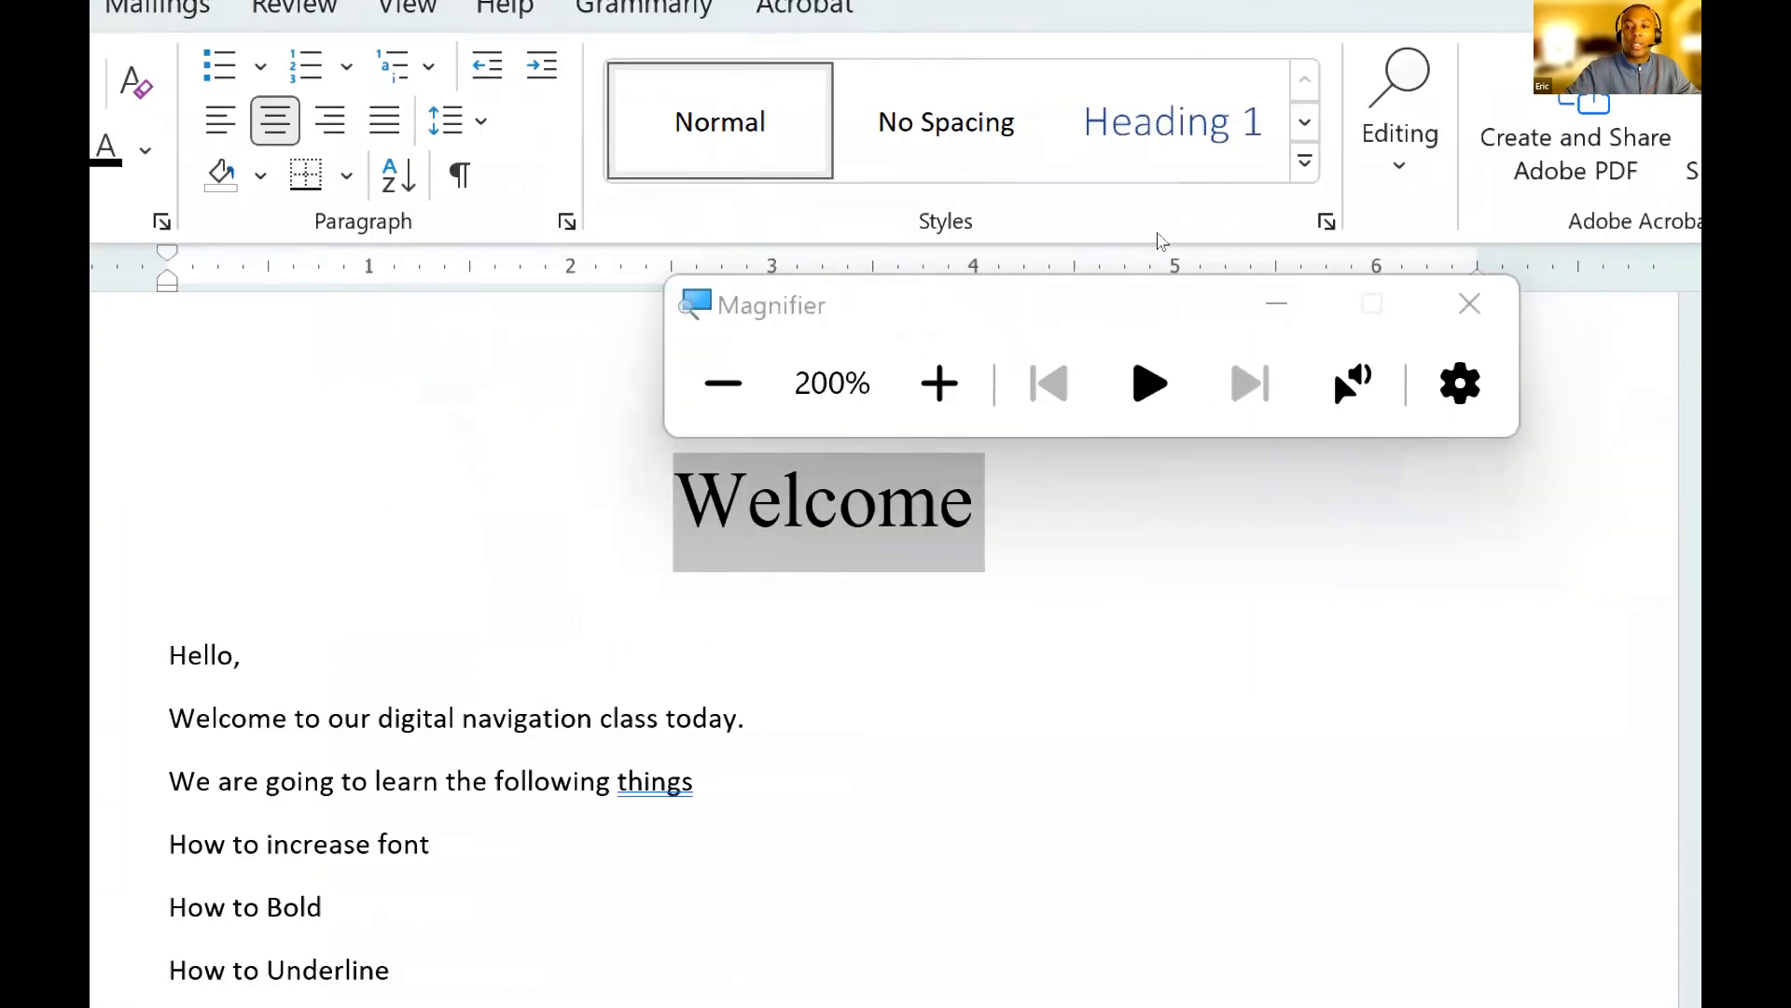
pyautogui.press('super+Escape')
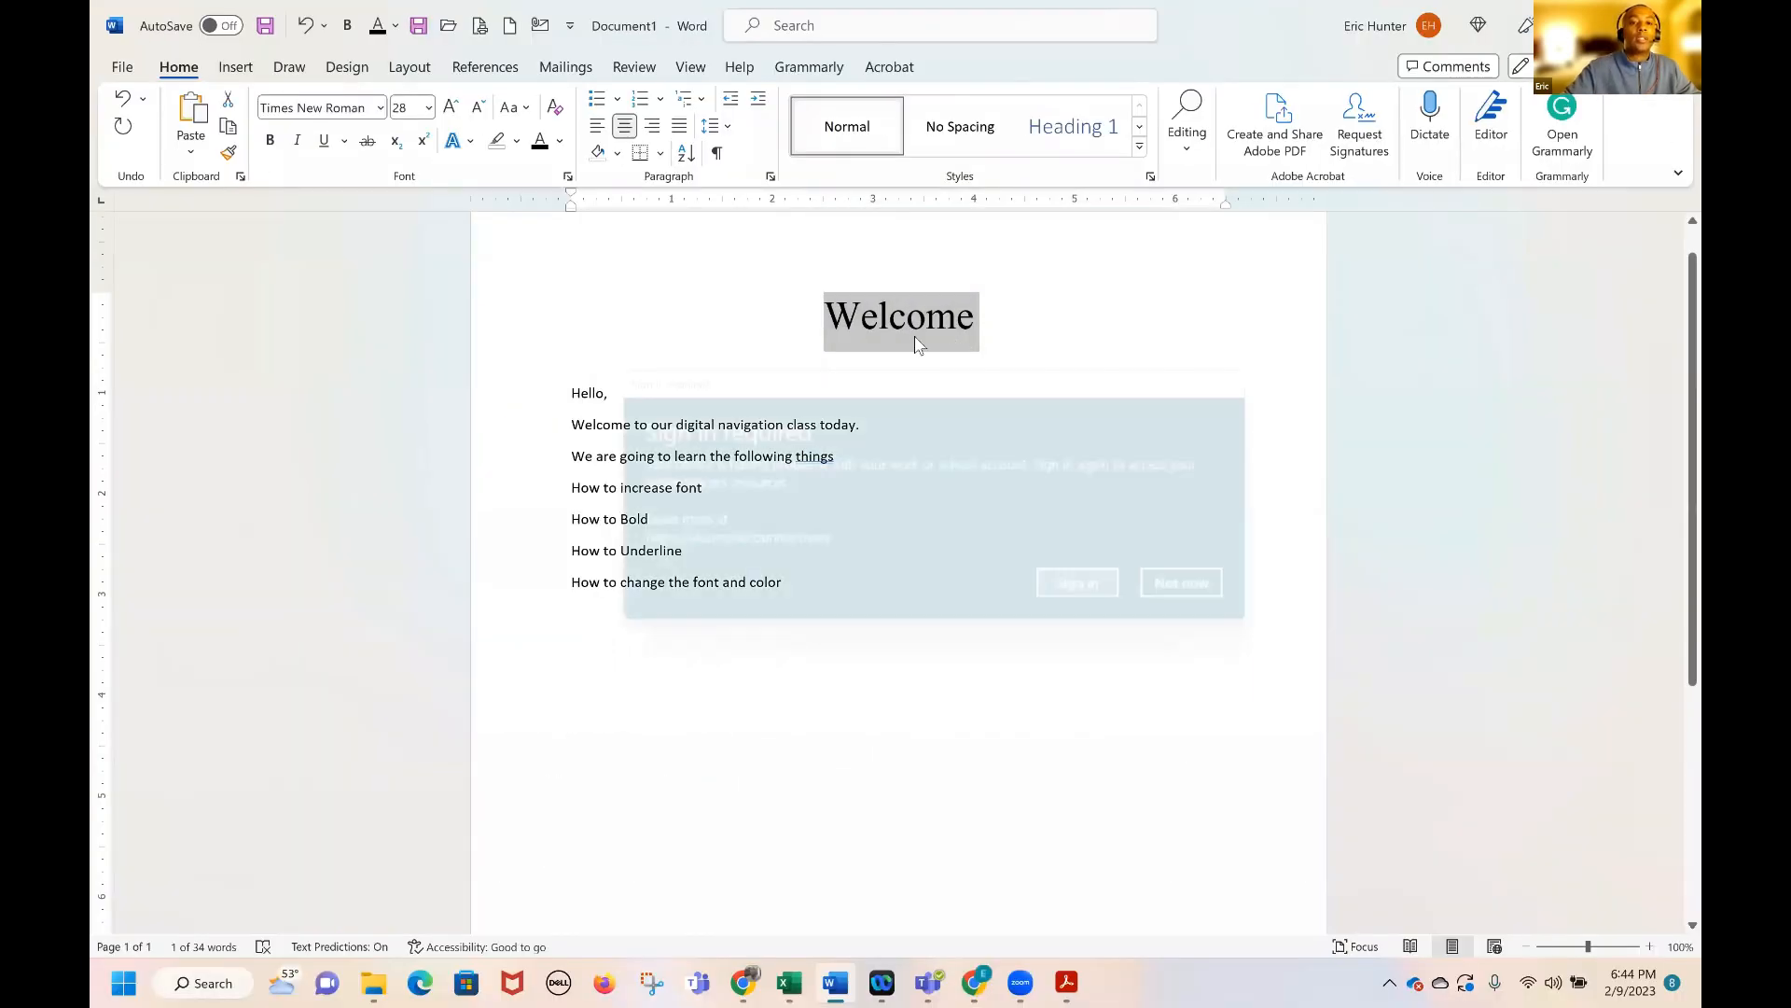
pyautogui.click(1244, 607)
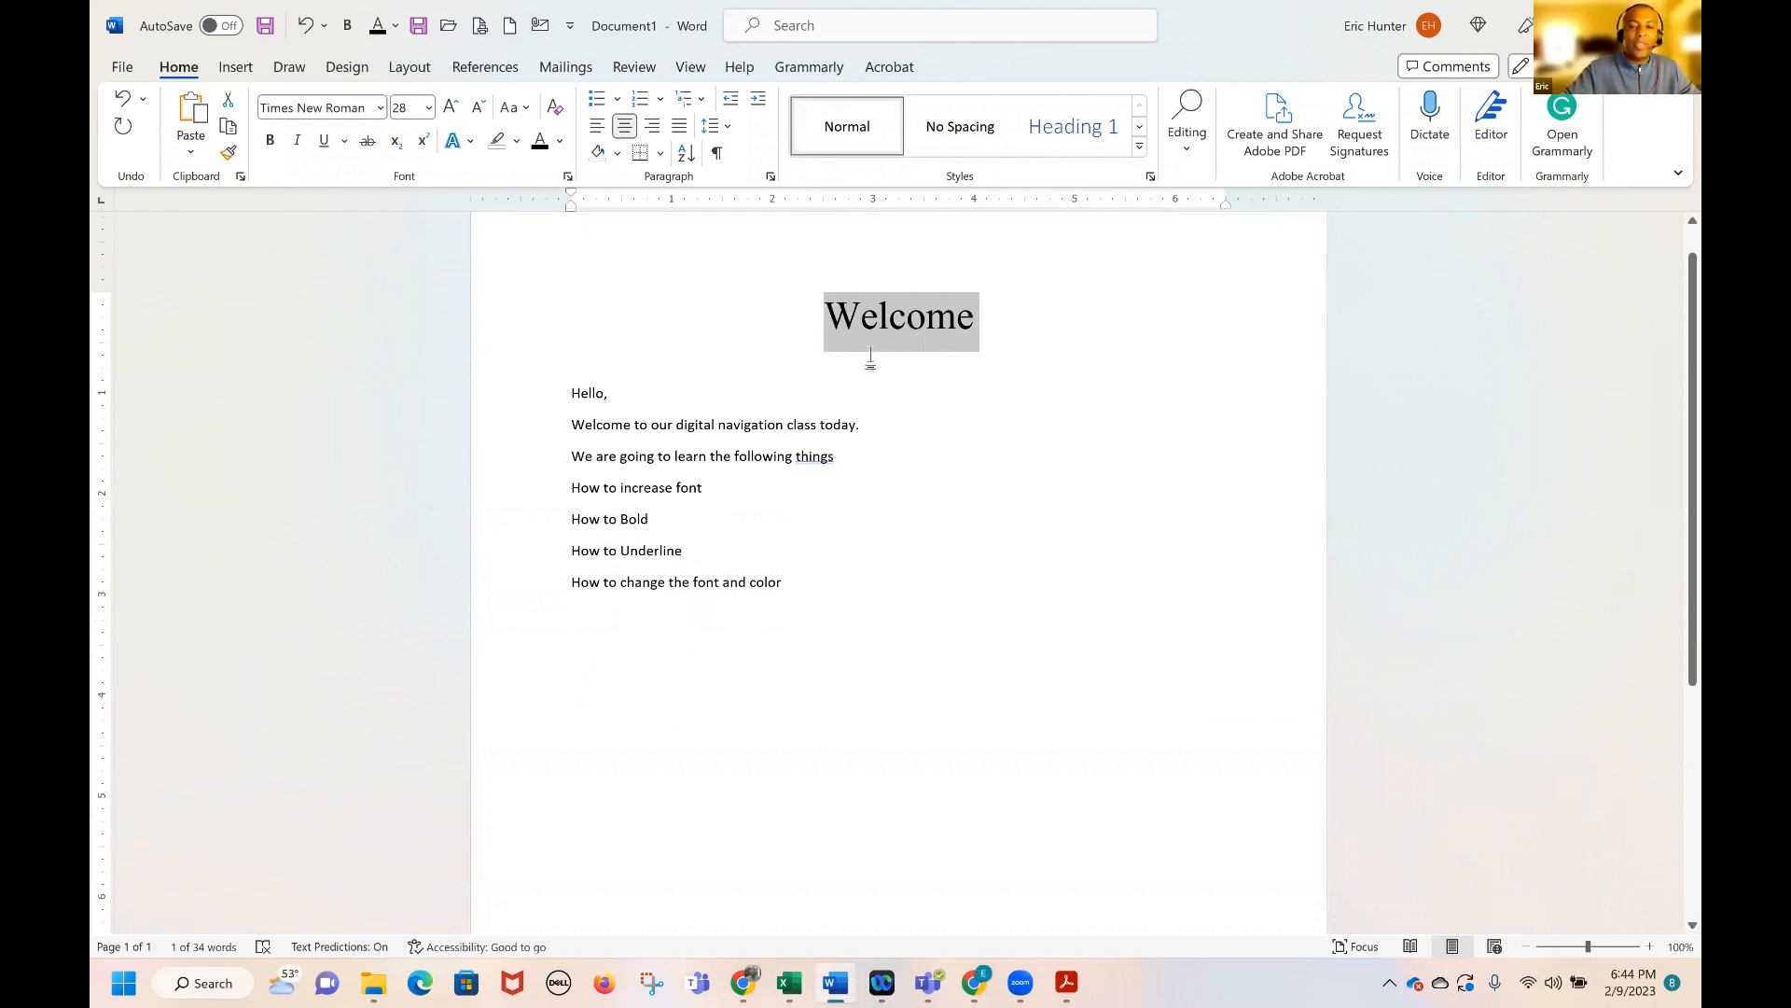
# Increase the Welcome heading's font size to 80 and change its font color to red
pyautogui.click(451, 109)
pyautogui.click(452, 108)
pyautogui.click(451, 108)
pyautogui.click(452, 108)
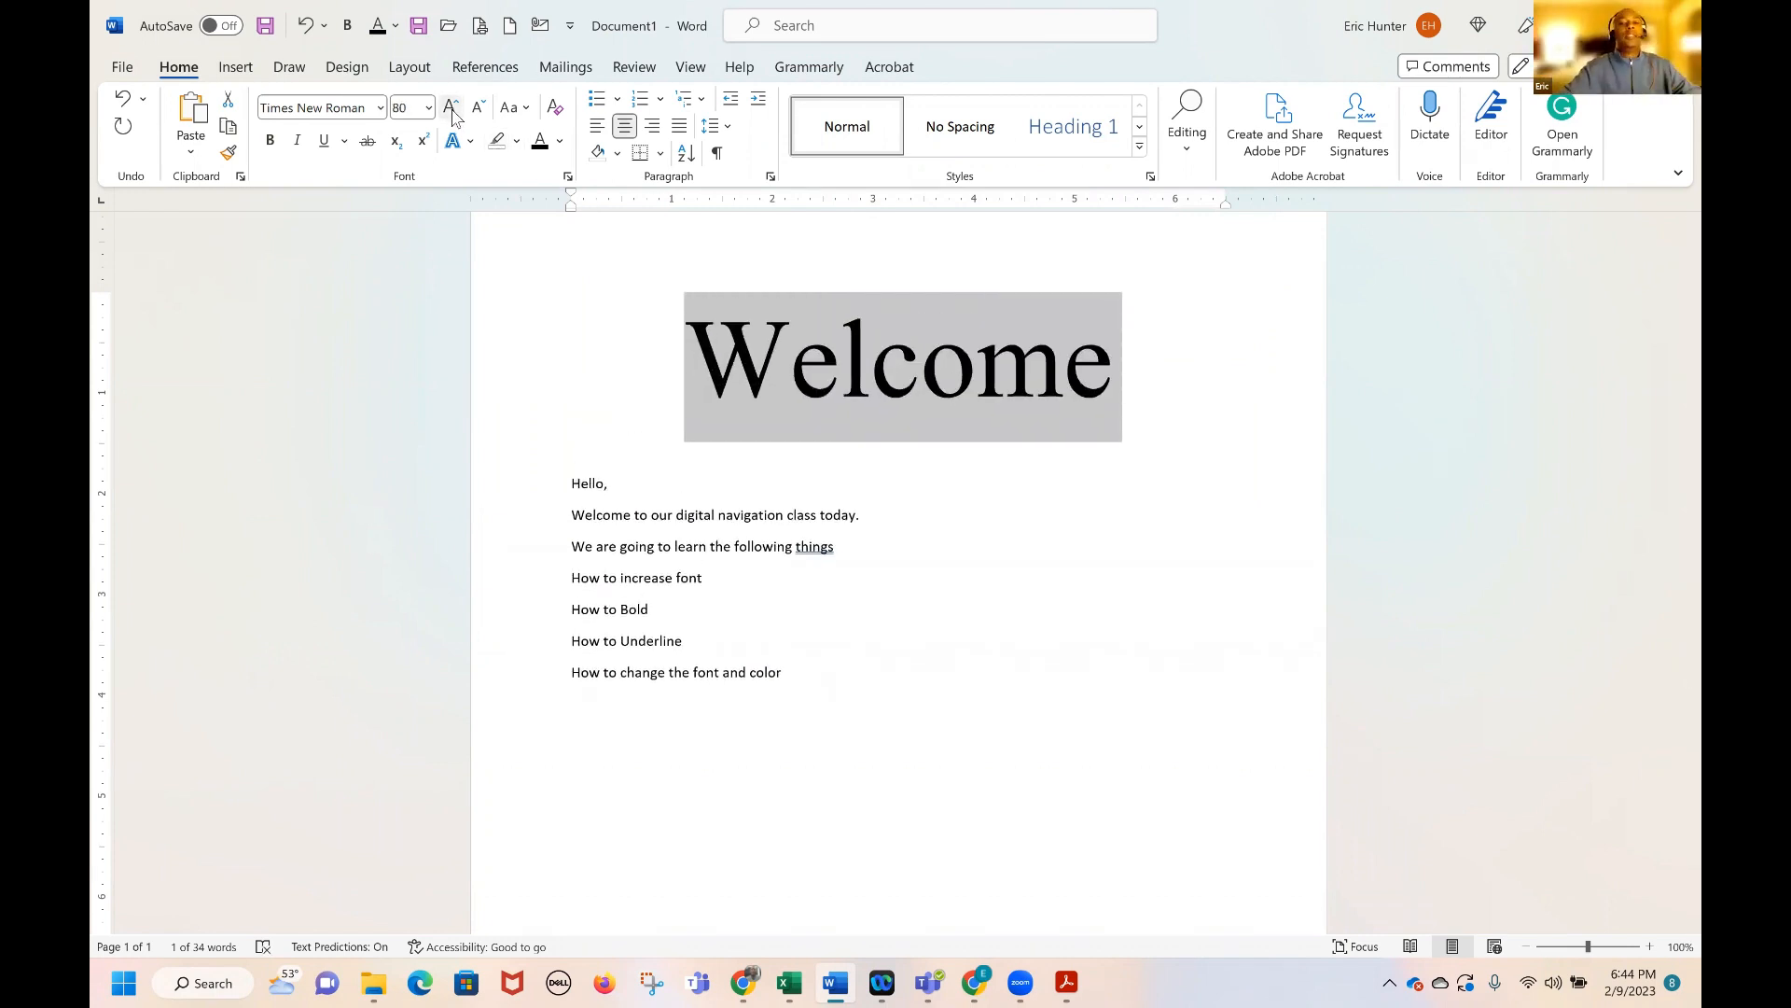
pyautogui.click(560, 141)
pyautogui.click(556, 372)
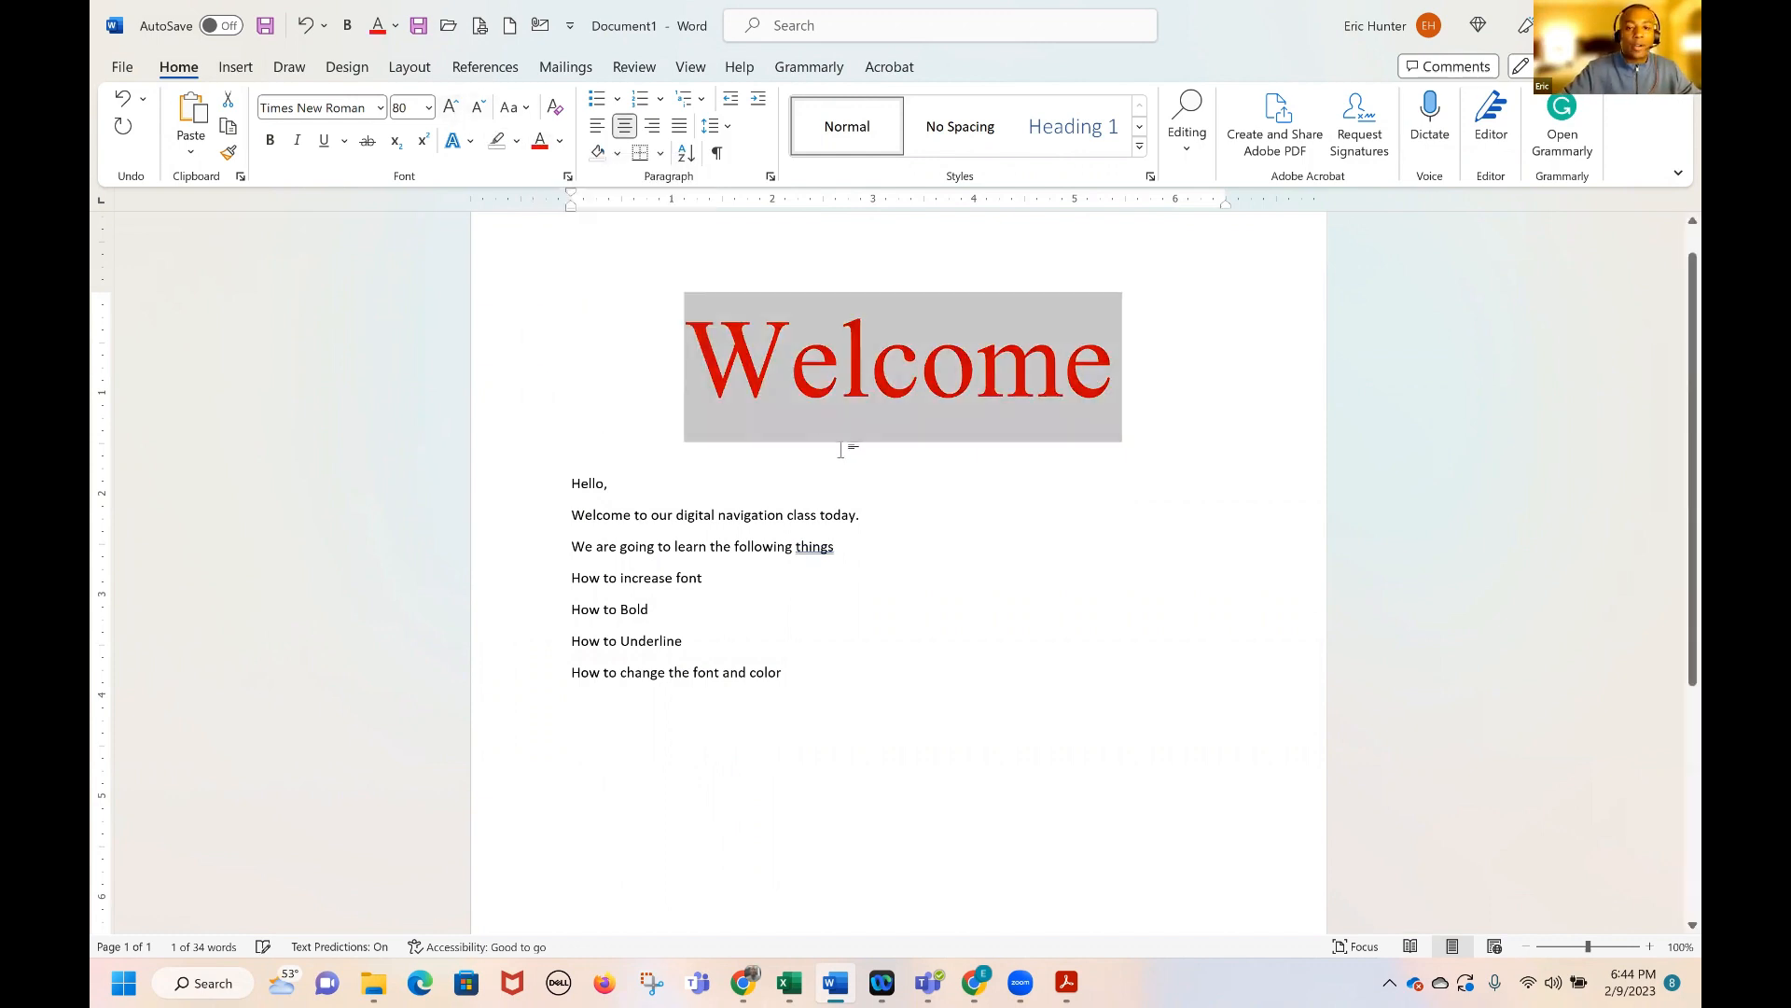
pyautogui.click(879, 439)
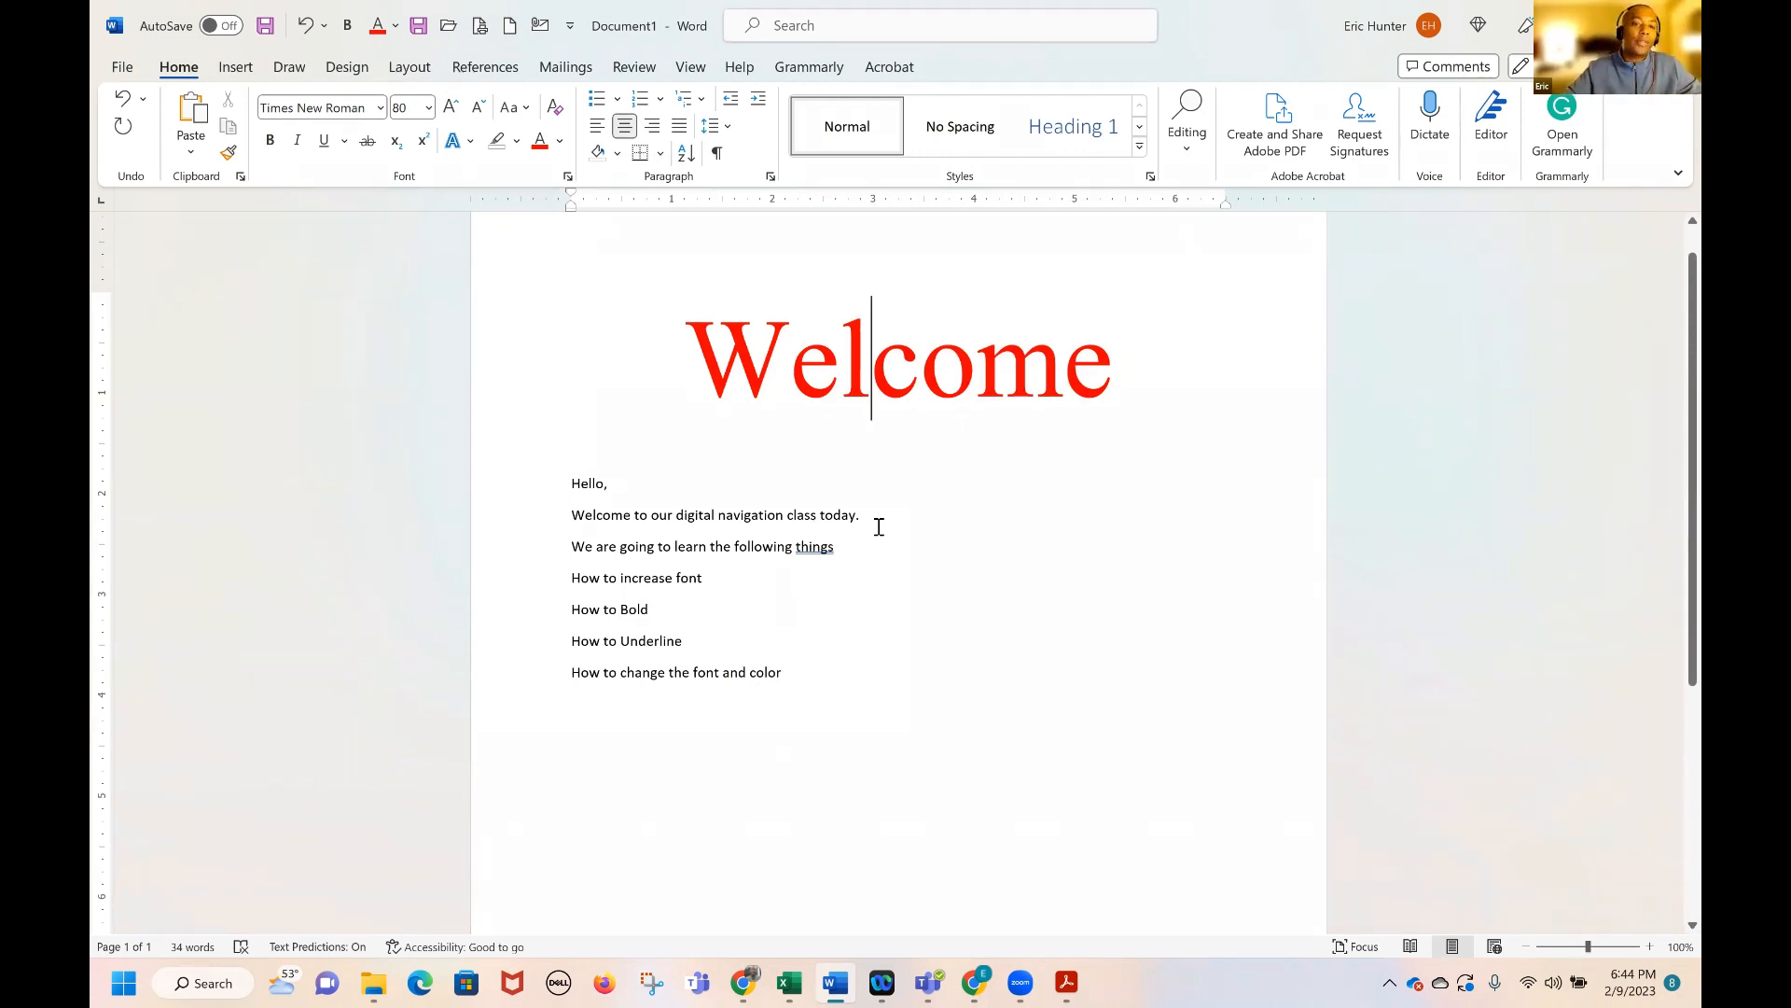
# Underline the Welcome heading and make it bold
pyautogui.moveTo(708, 362); pyautogui.dragTo(1103, 354)
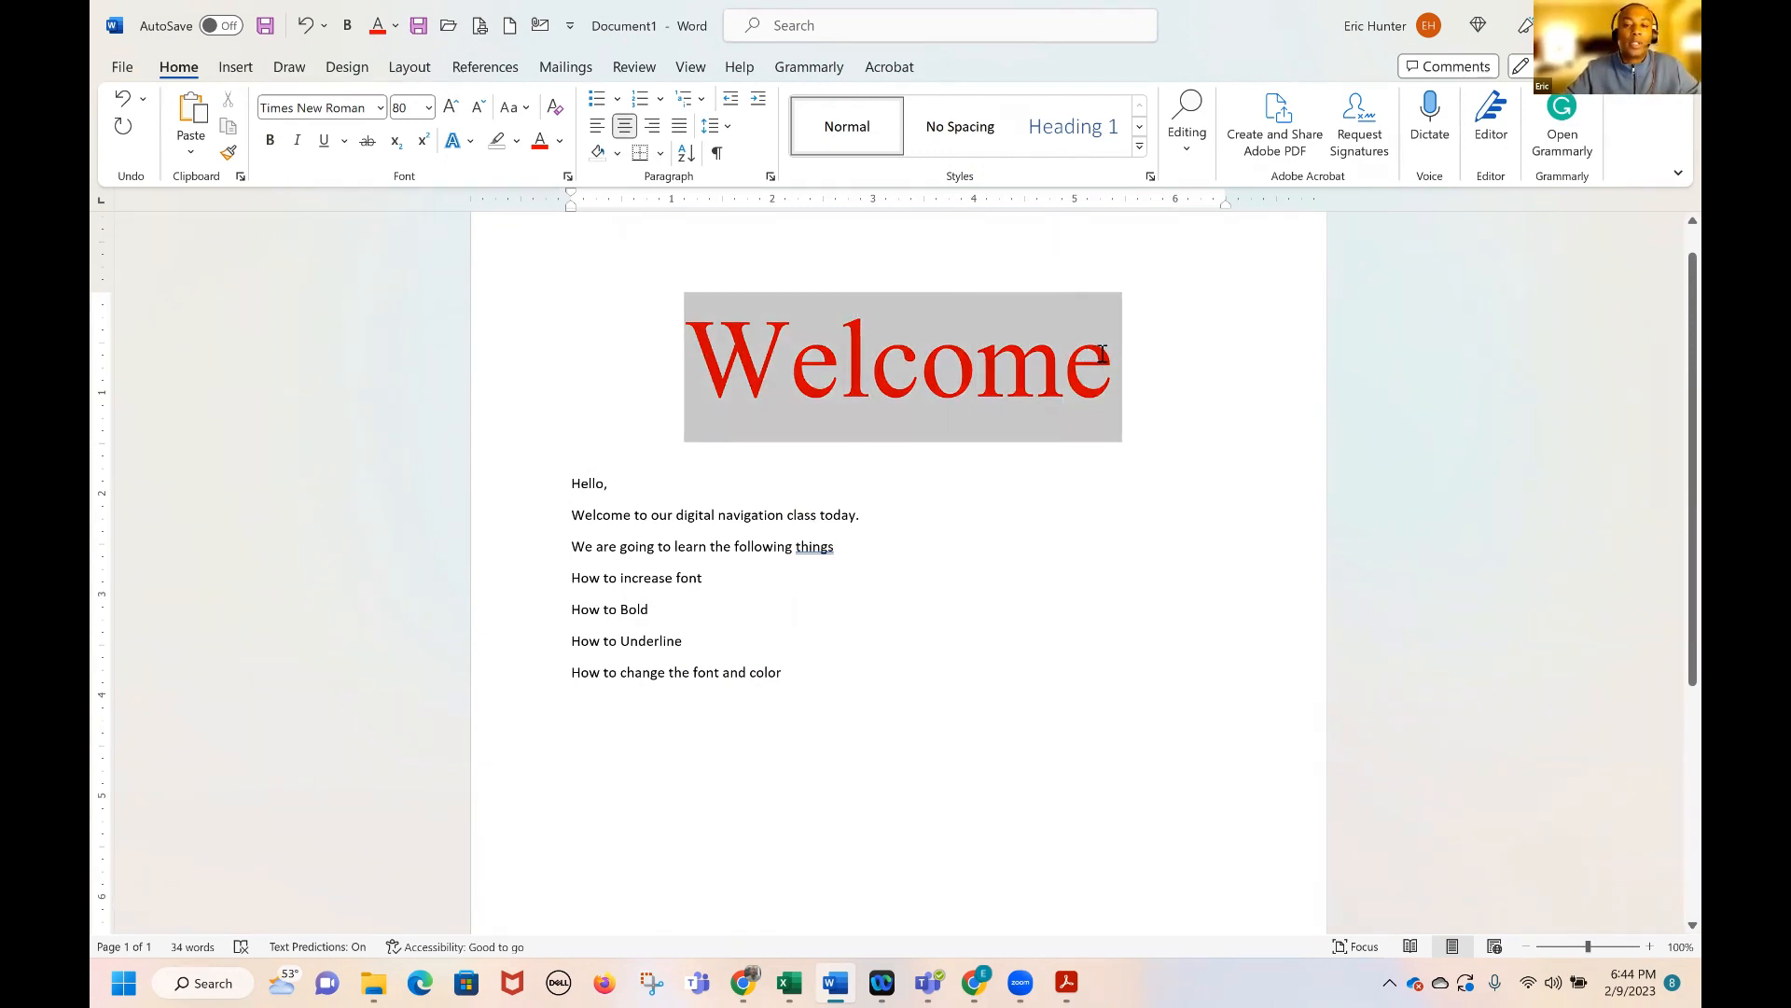
pyautogui.click(322, 142)
pyautogui.click(270, 139)
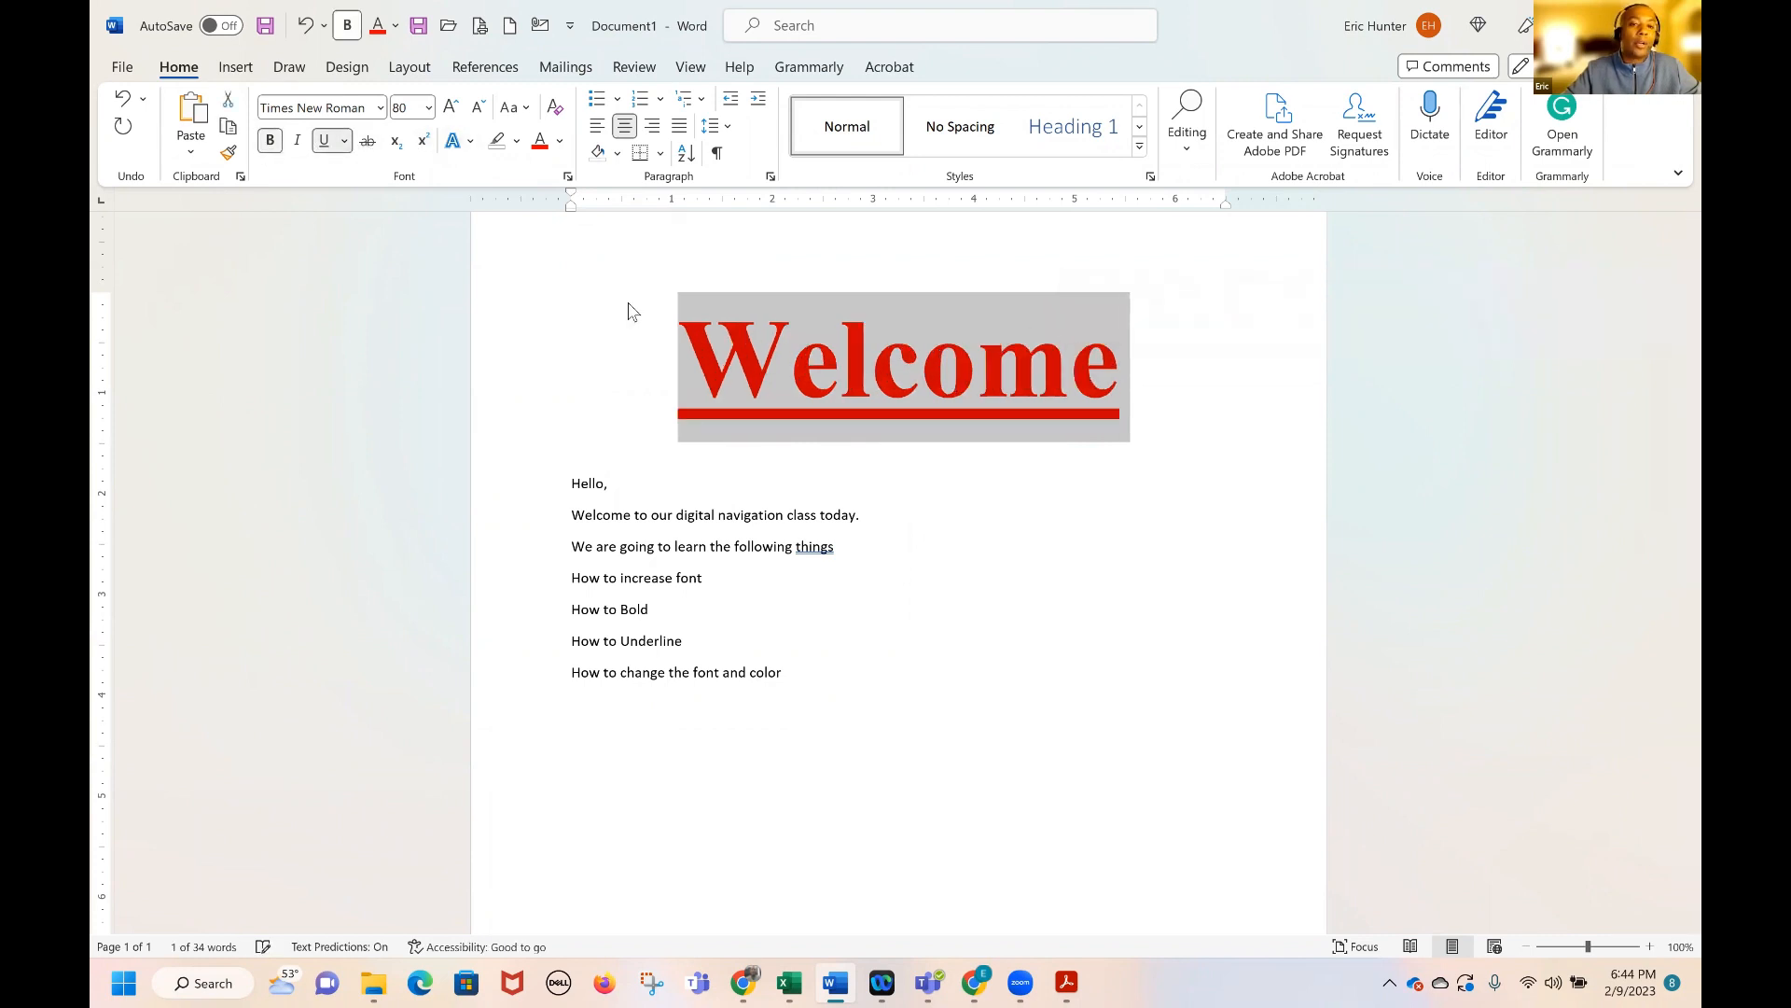
pyautogui.click(927, 530)
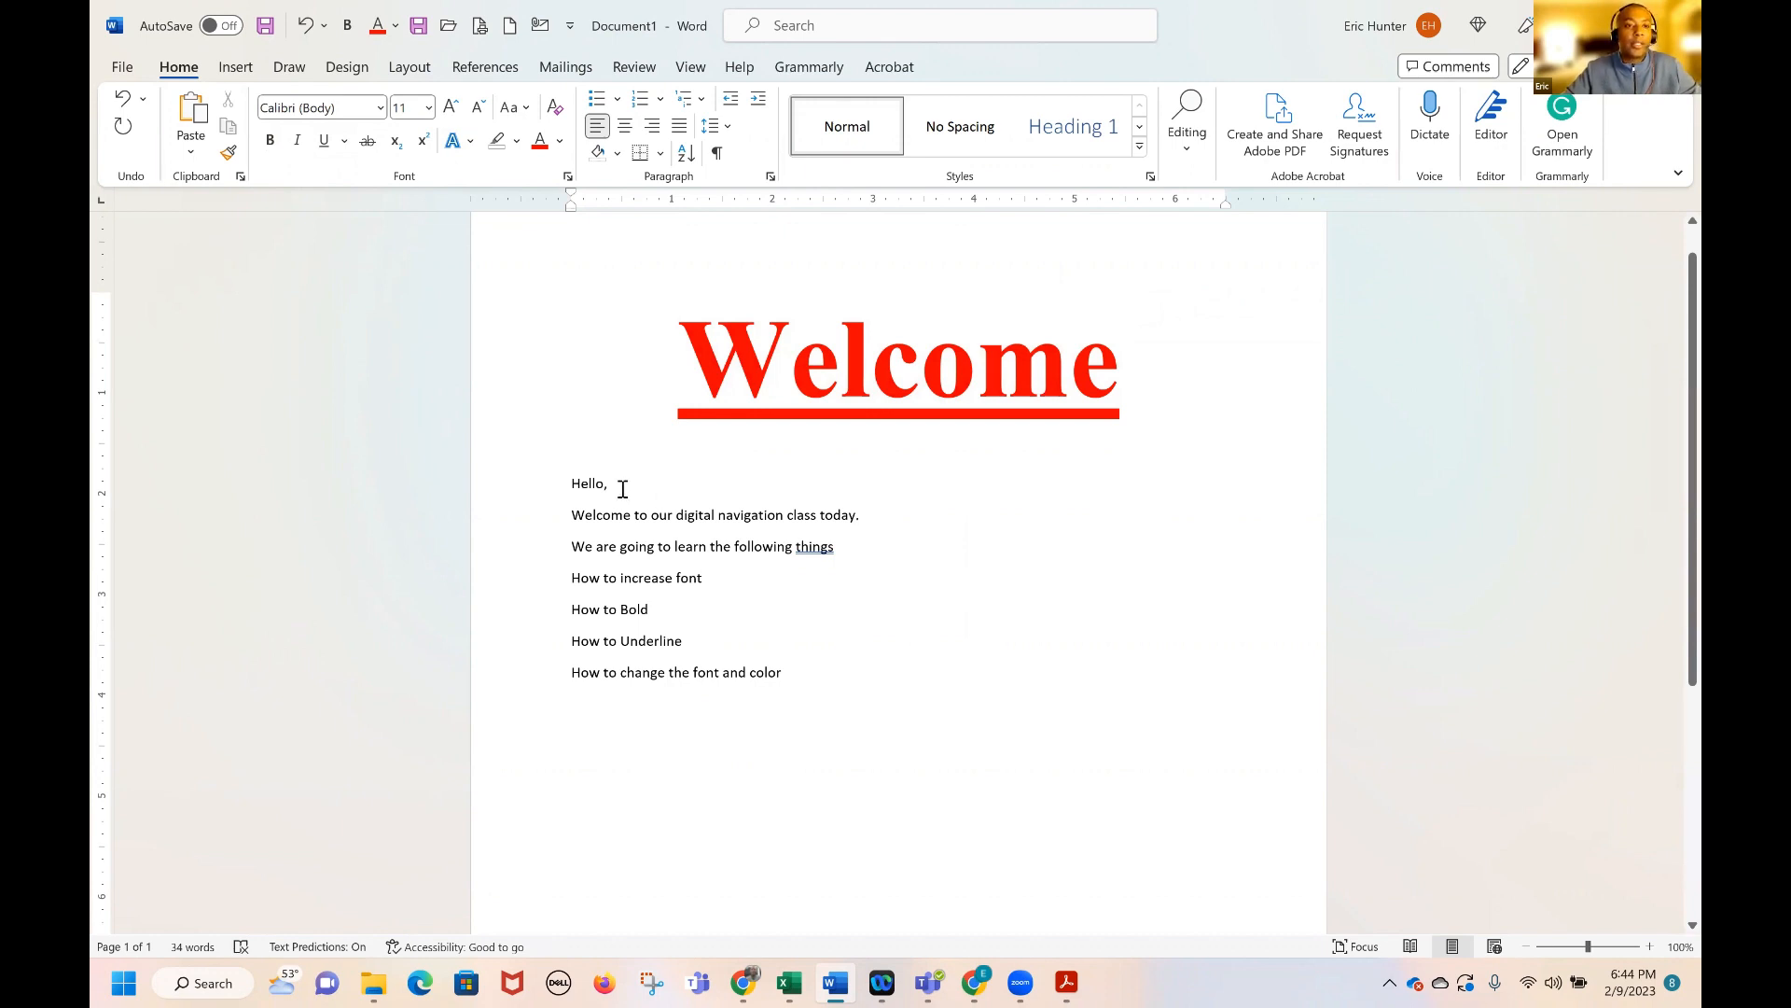
# Demonstrate right, center and left alignment on the Welcome heading, ending with center alignment
pyautogui.moveTo(678, 385); pyautogui.dragTo(1127, 392)
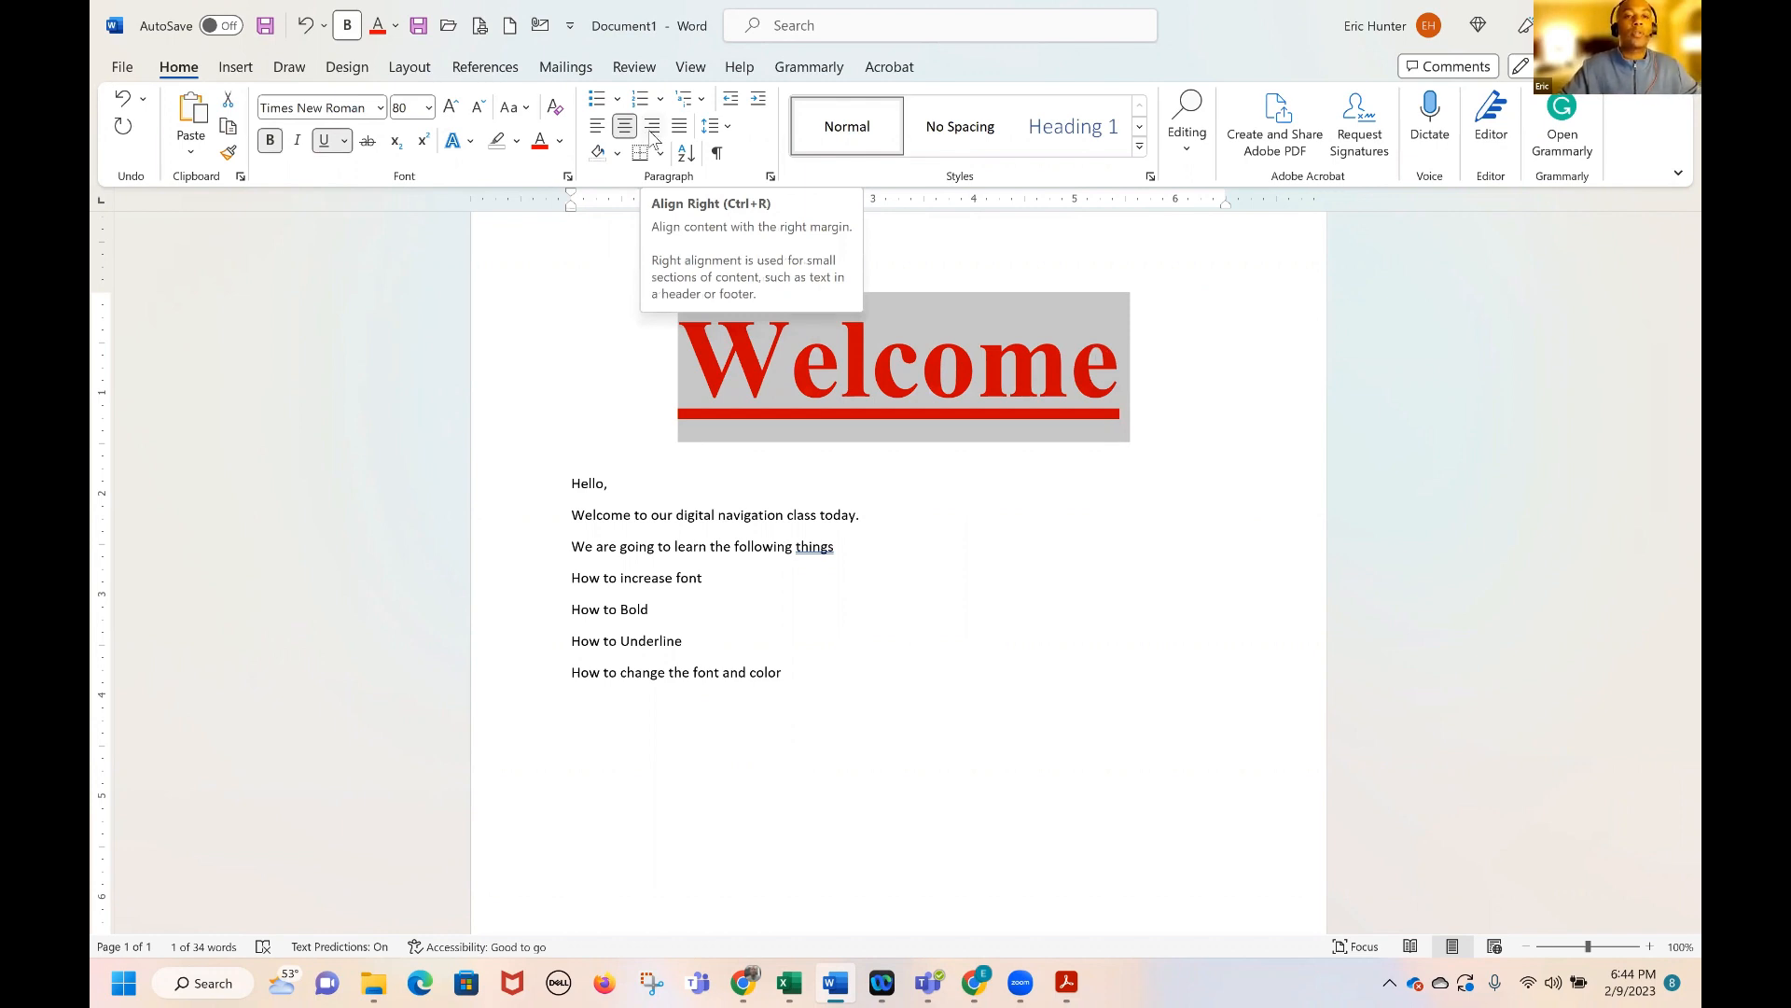
pyautogui.click(652, 130)
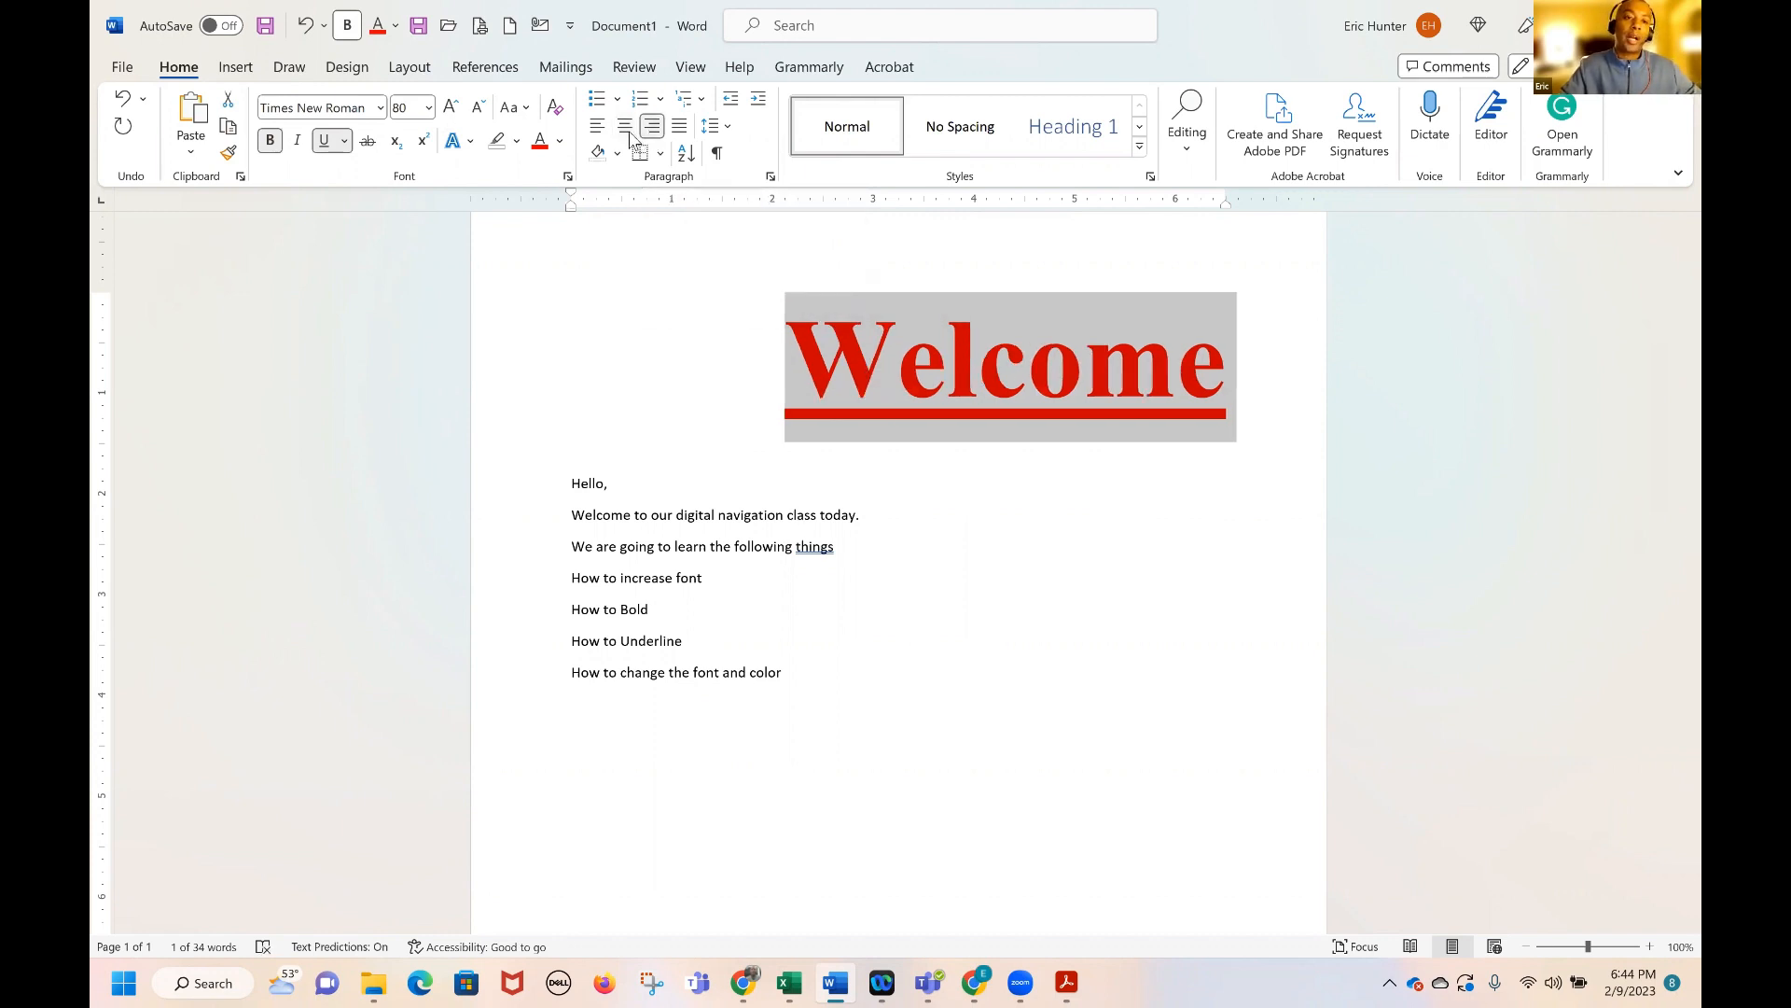
pyautogui.click(627, 131)
pyautogui.click(599, 132)
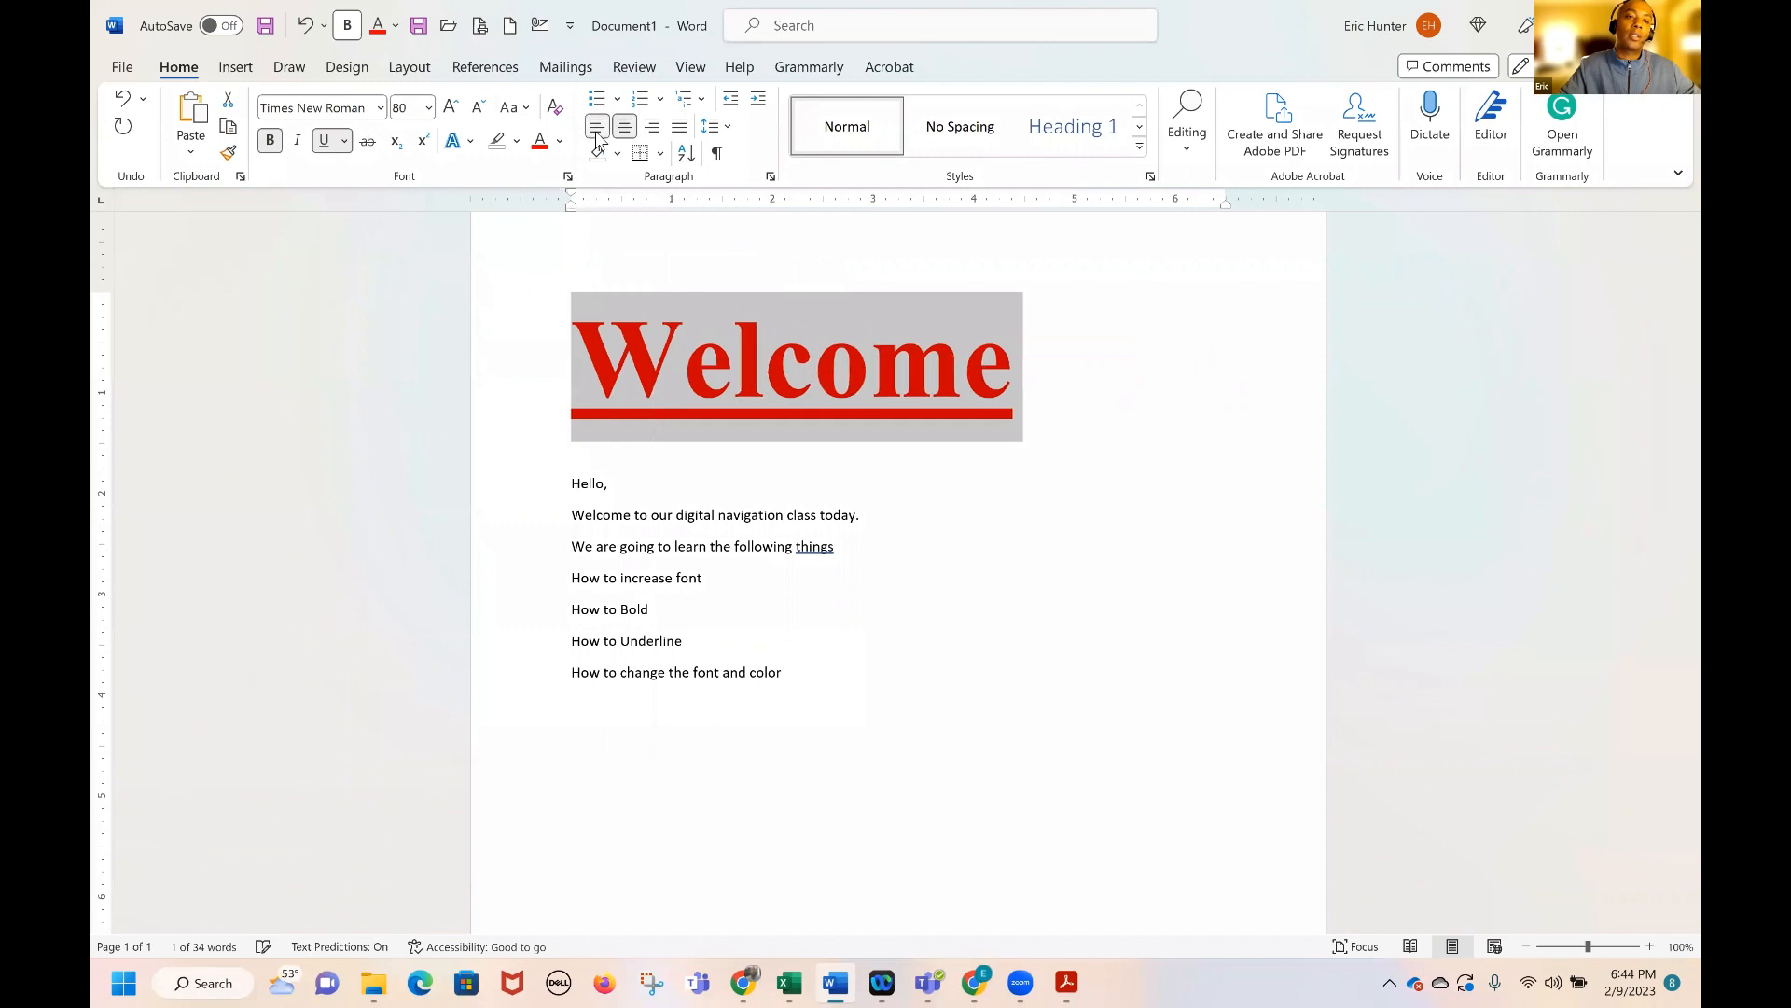
pyautogui.click(623, 130)
pyautogui.click(652, 127)
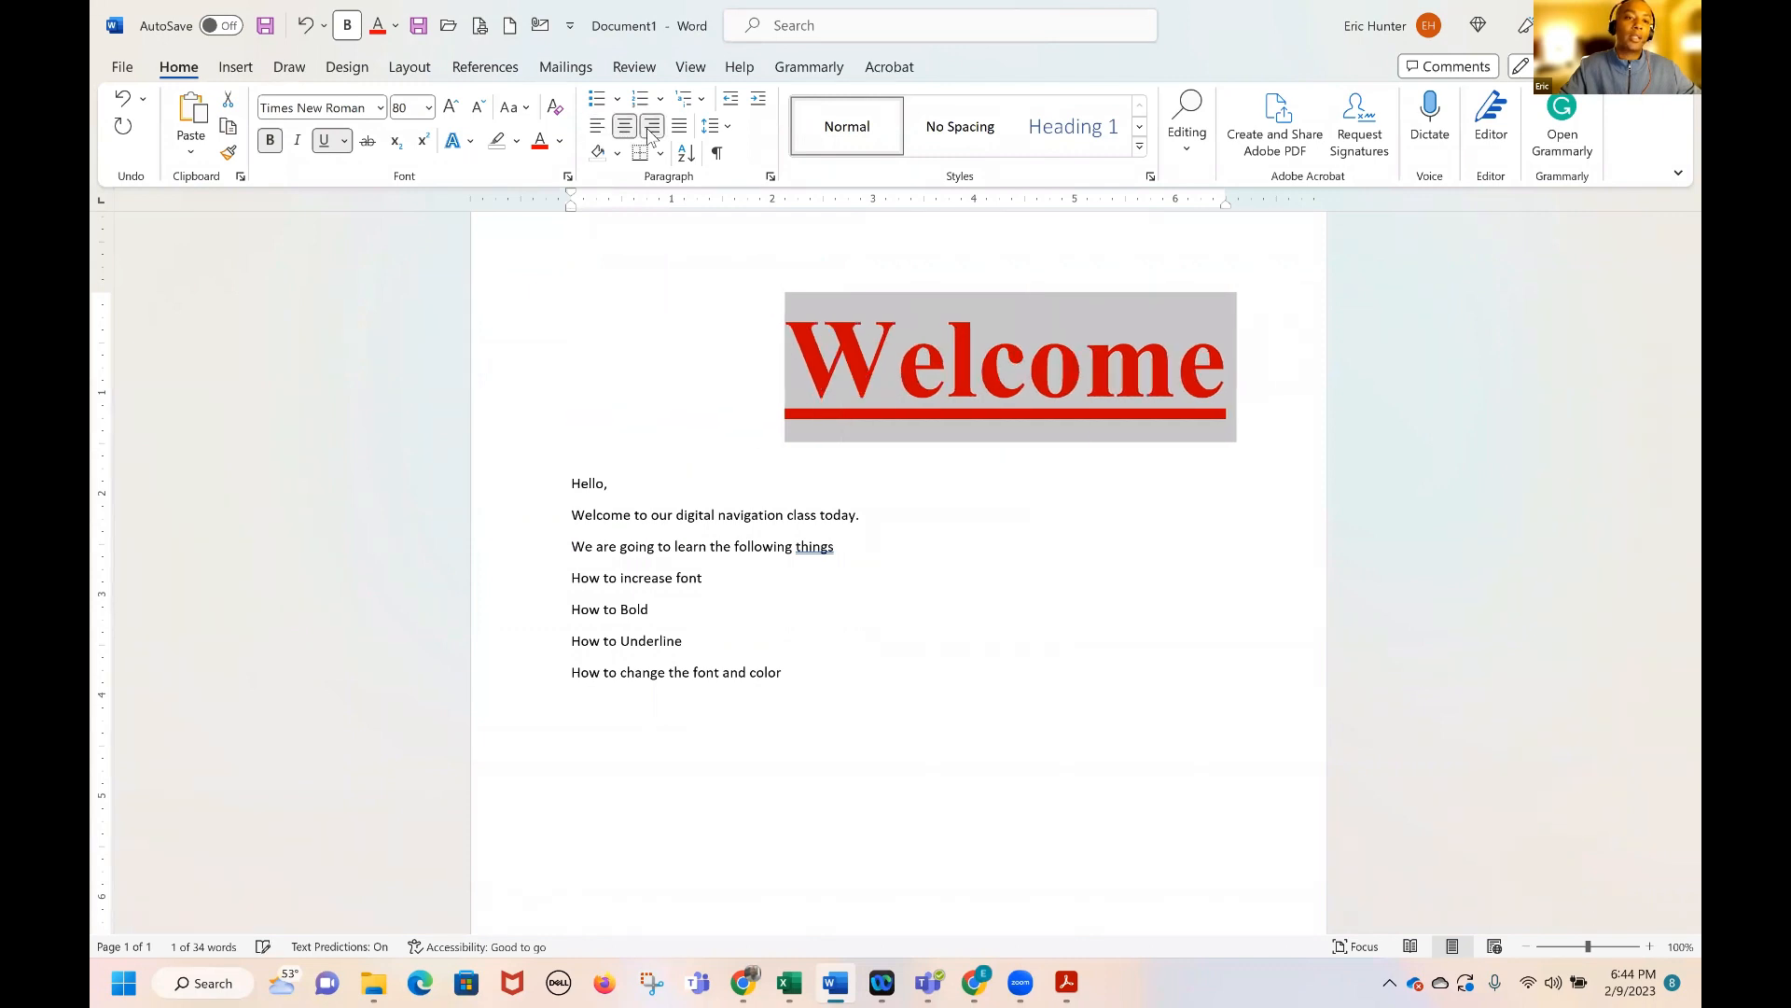
pyautogui.click(625, 131)
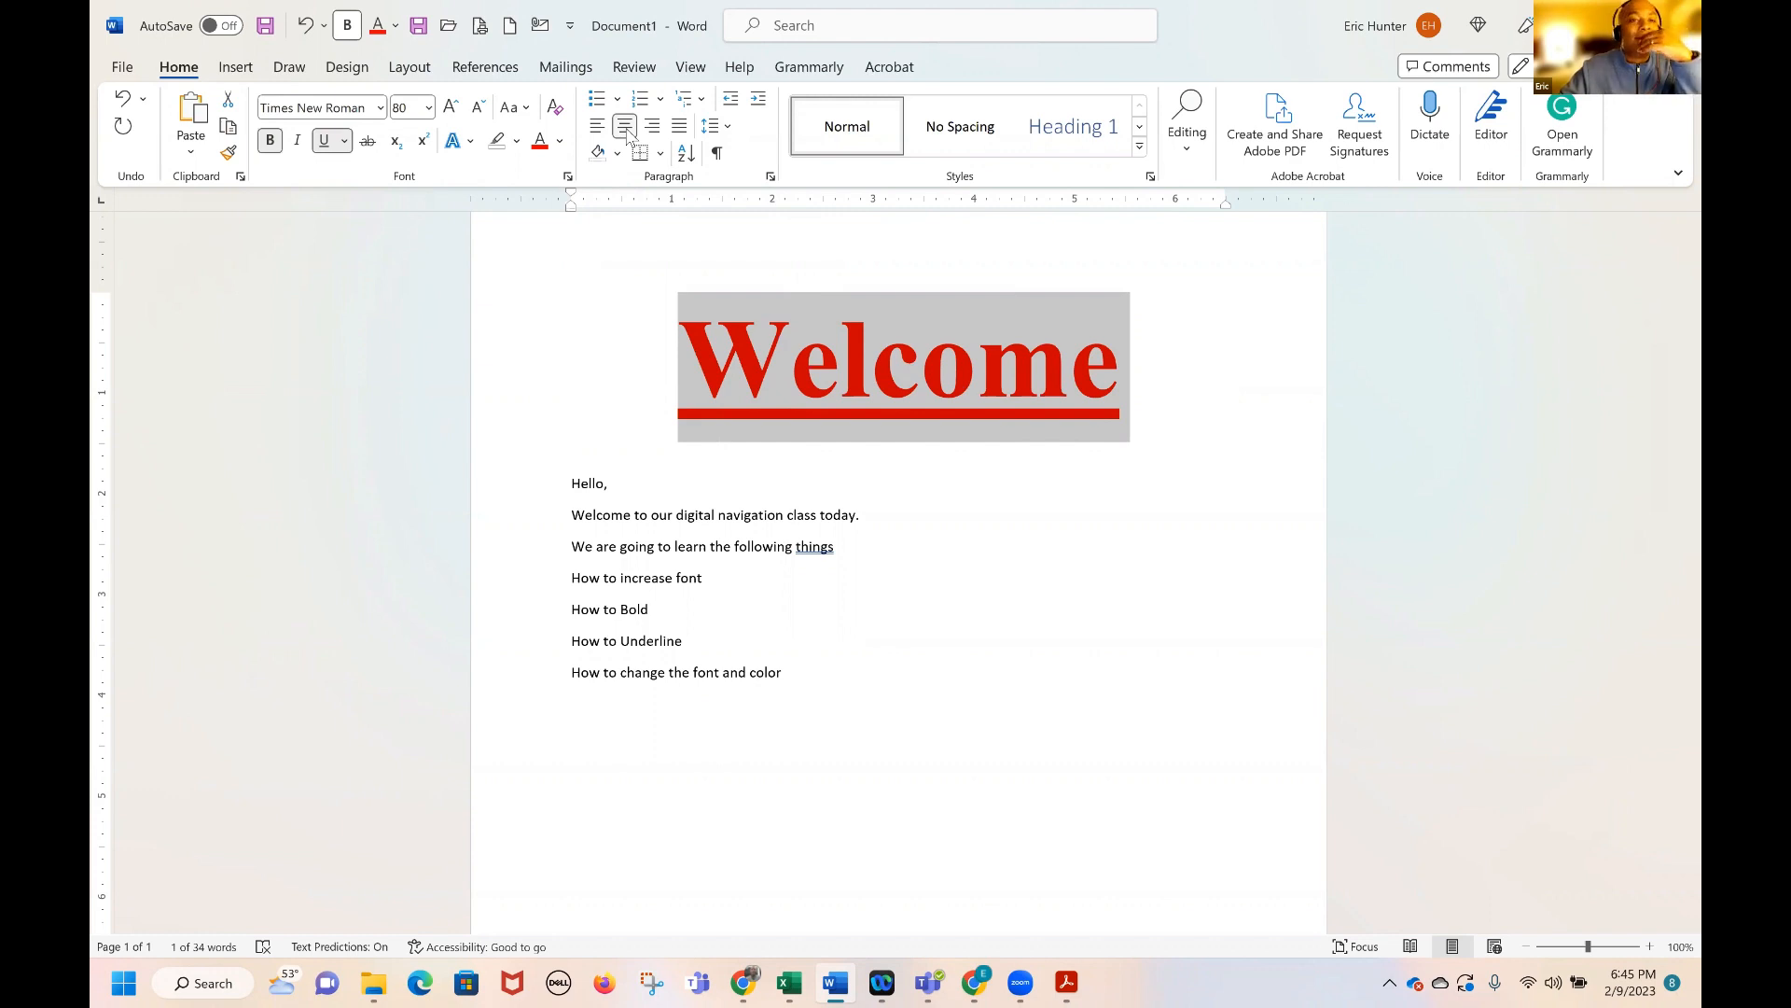
# Add the text "Page 1" on its own line near the bottom of the page, below the list
pyautogui.scroll(-5, 856, 716)
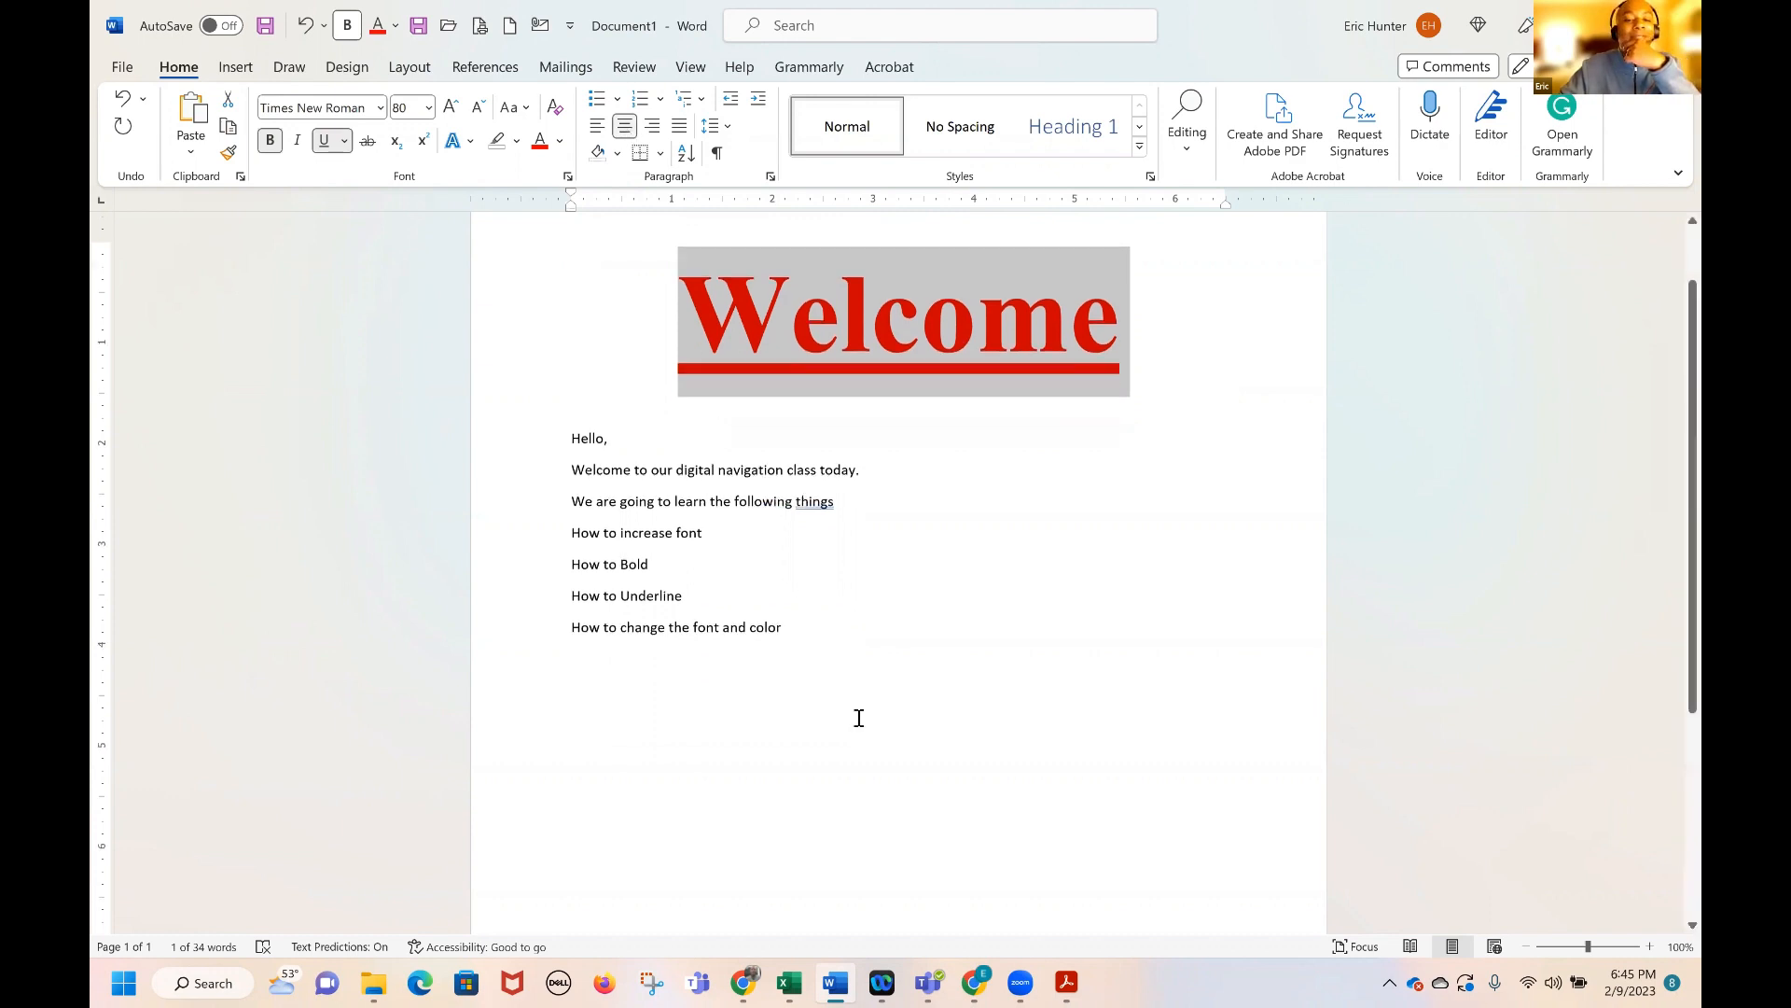
pyautogui.scroll(-1, 872, 814)
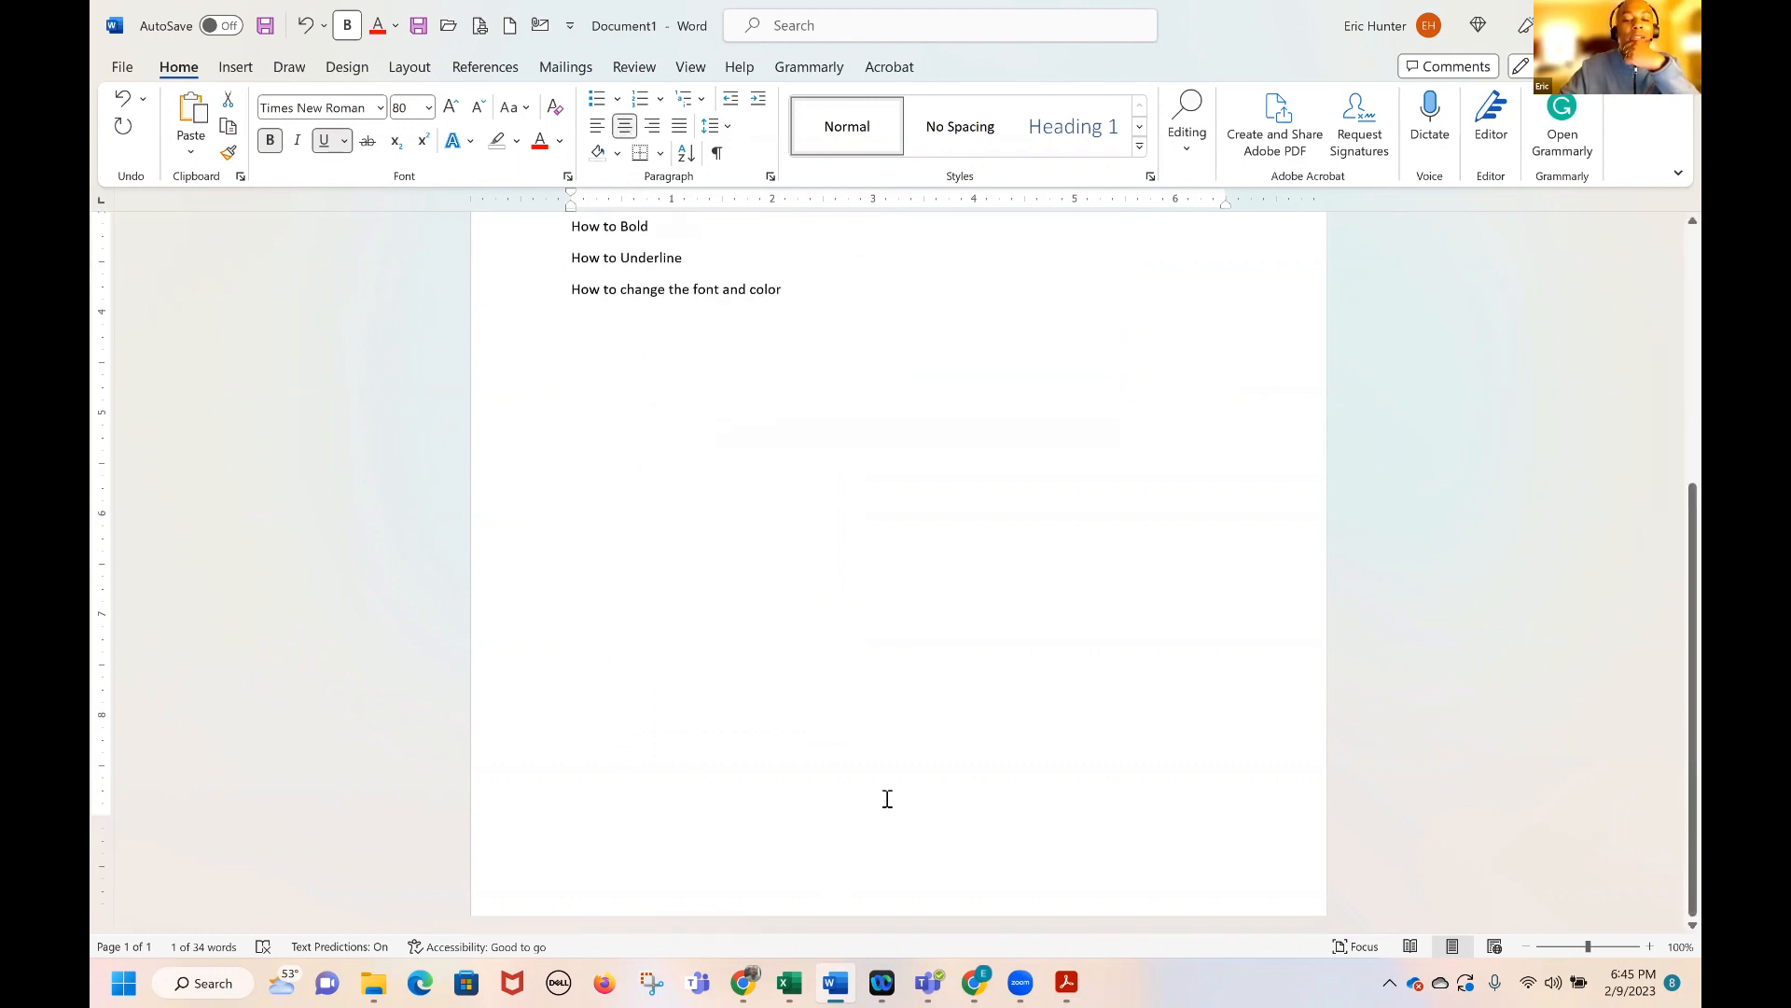
pyautogui.click(882, 820)
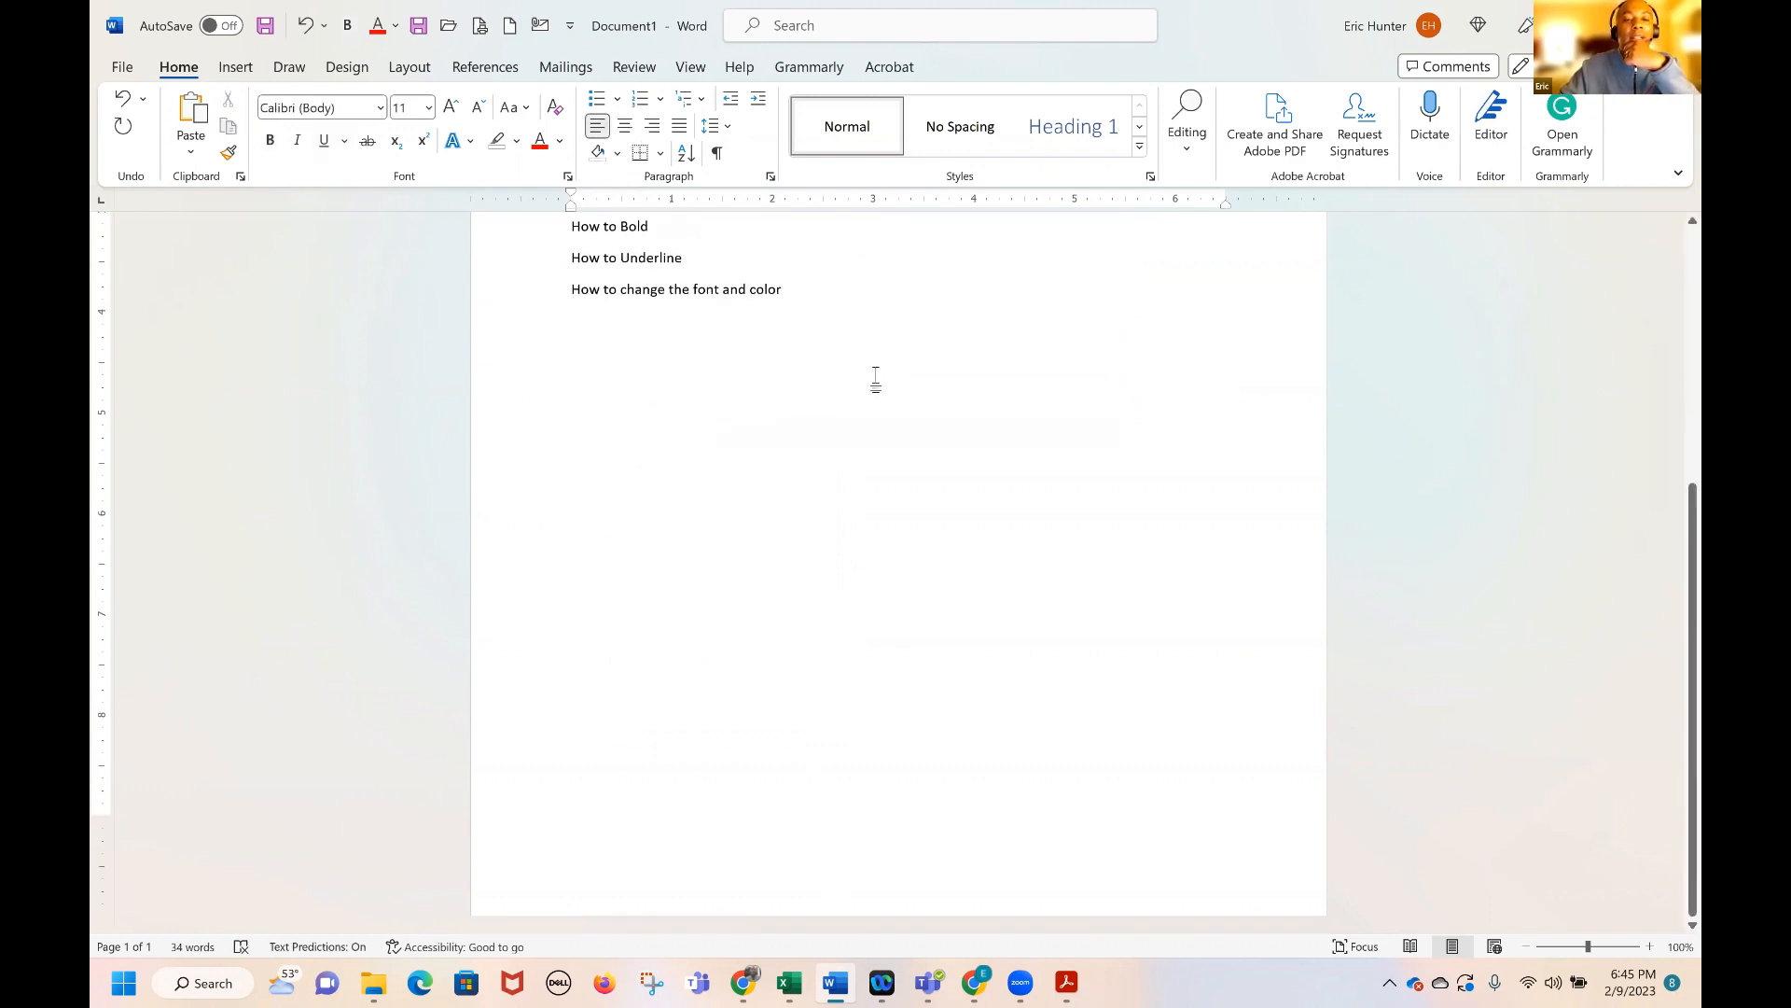
pyautogui.press('Return')
pyautogui.press('Return')
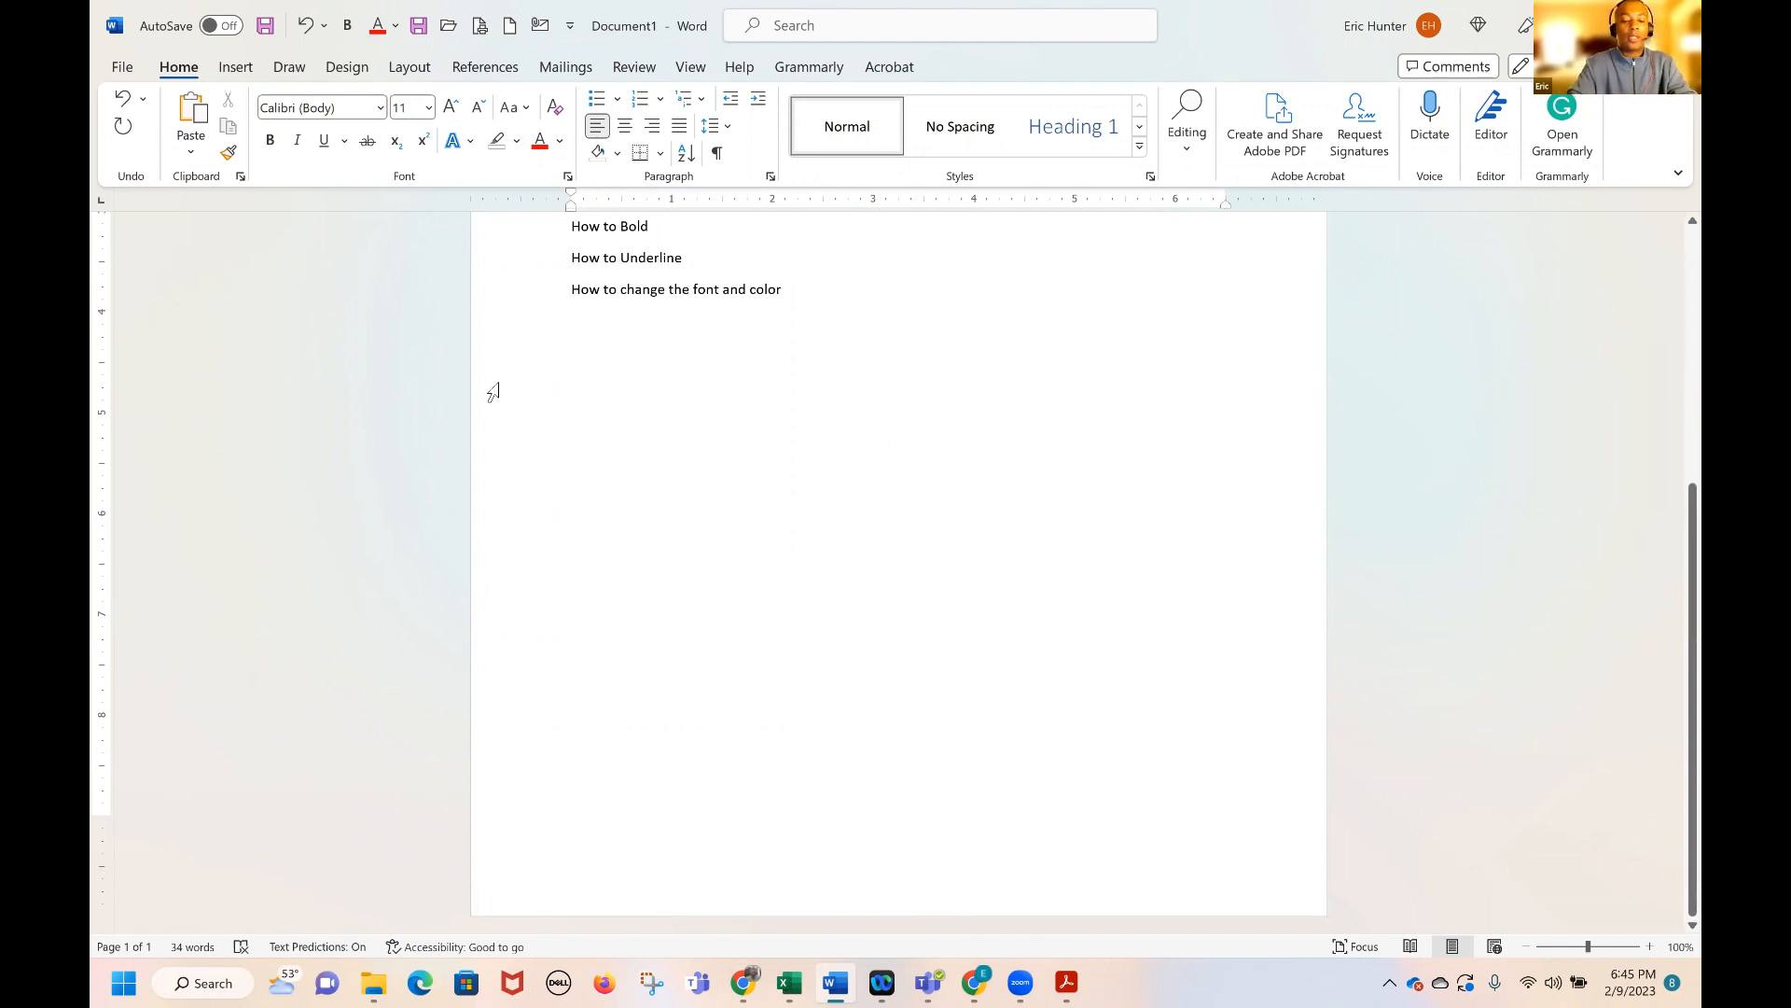
pyautogui.write('Page 1')
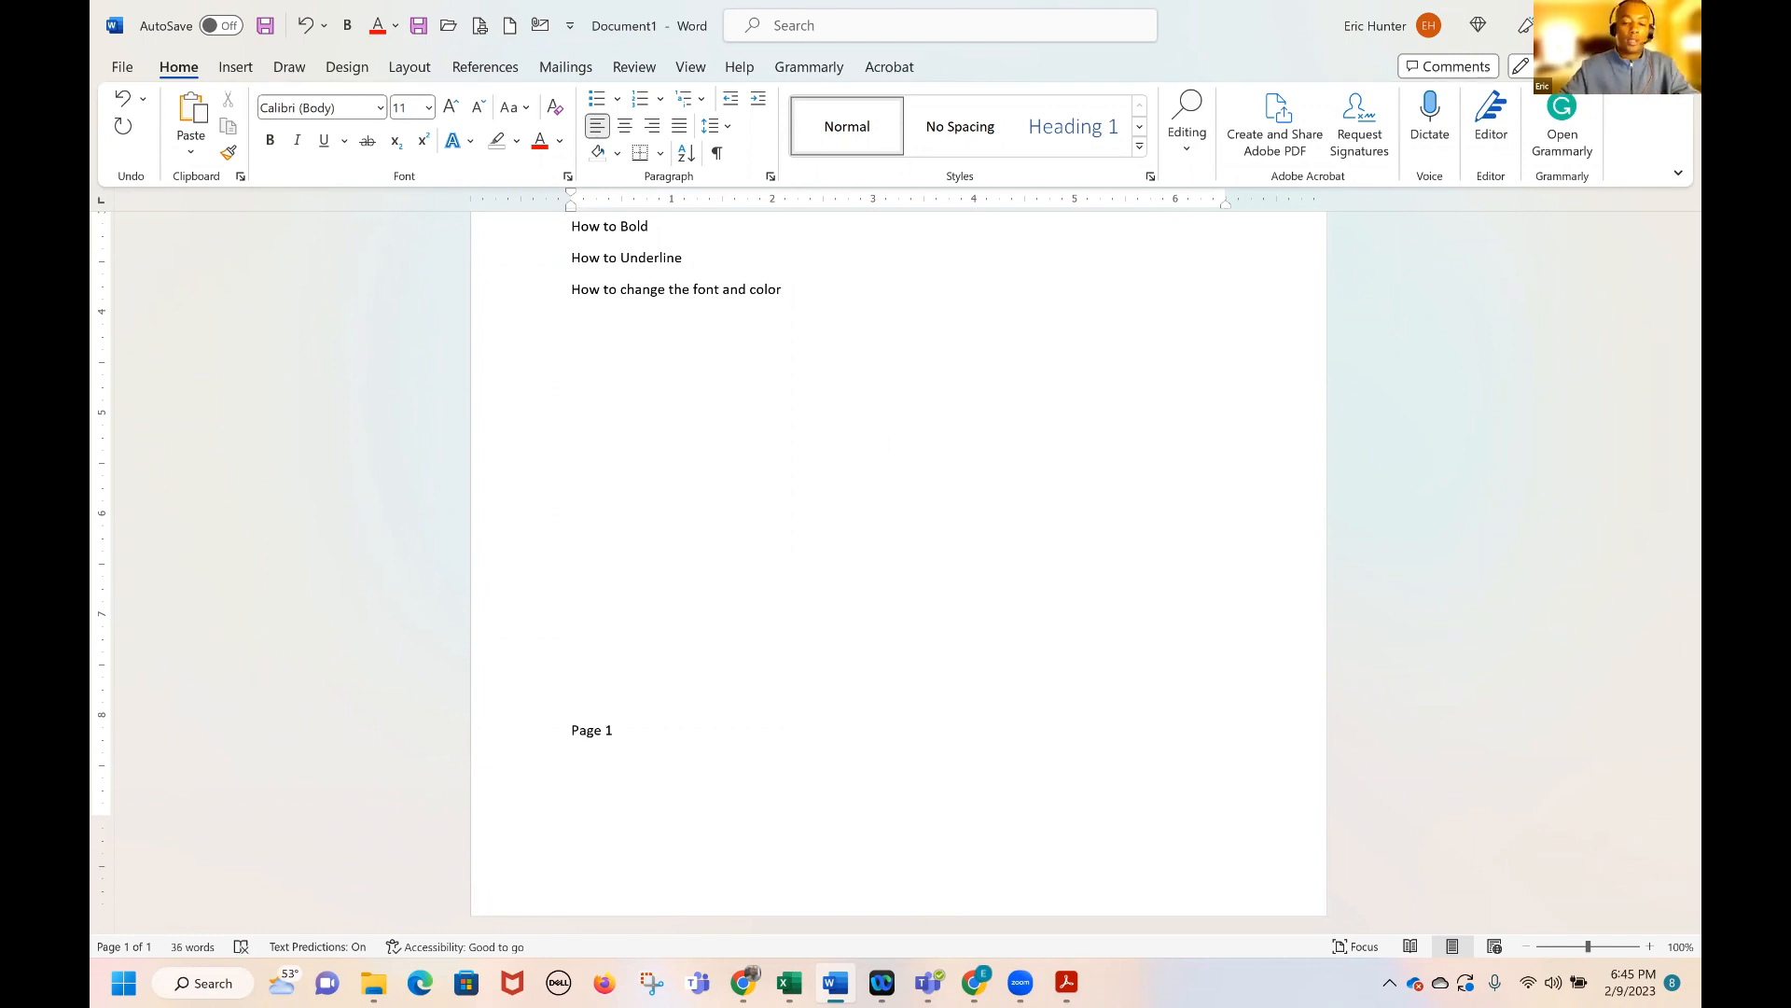
# Right-align the "Page 1" line at the bottom of the page
pyautogui.hotkey('shift', 'Left')
pyautogui.hotkey('shift', 'Left')
pyautogui.hotkey('shift', 'Left')
pyautogui.hotkey('shift', 'Left')
pyautogui.hotkey('shift', 'Left')
pyautogui.hotkey('shift', 'Left')
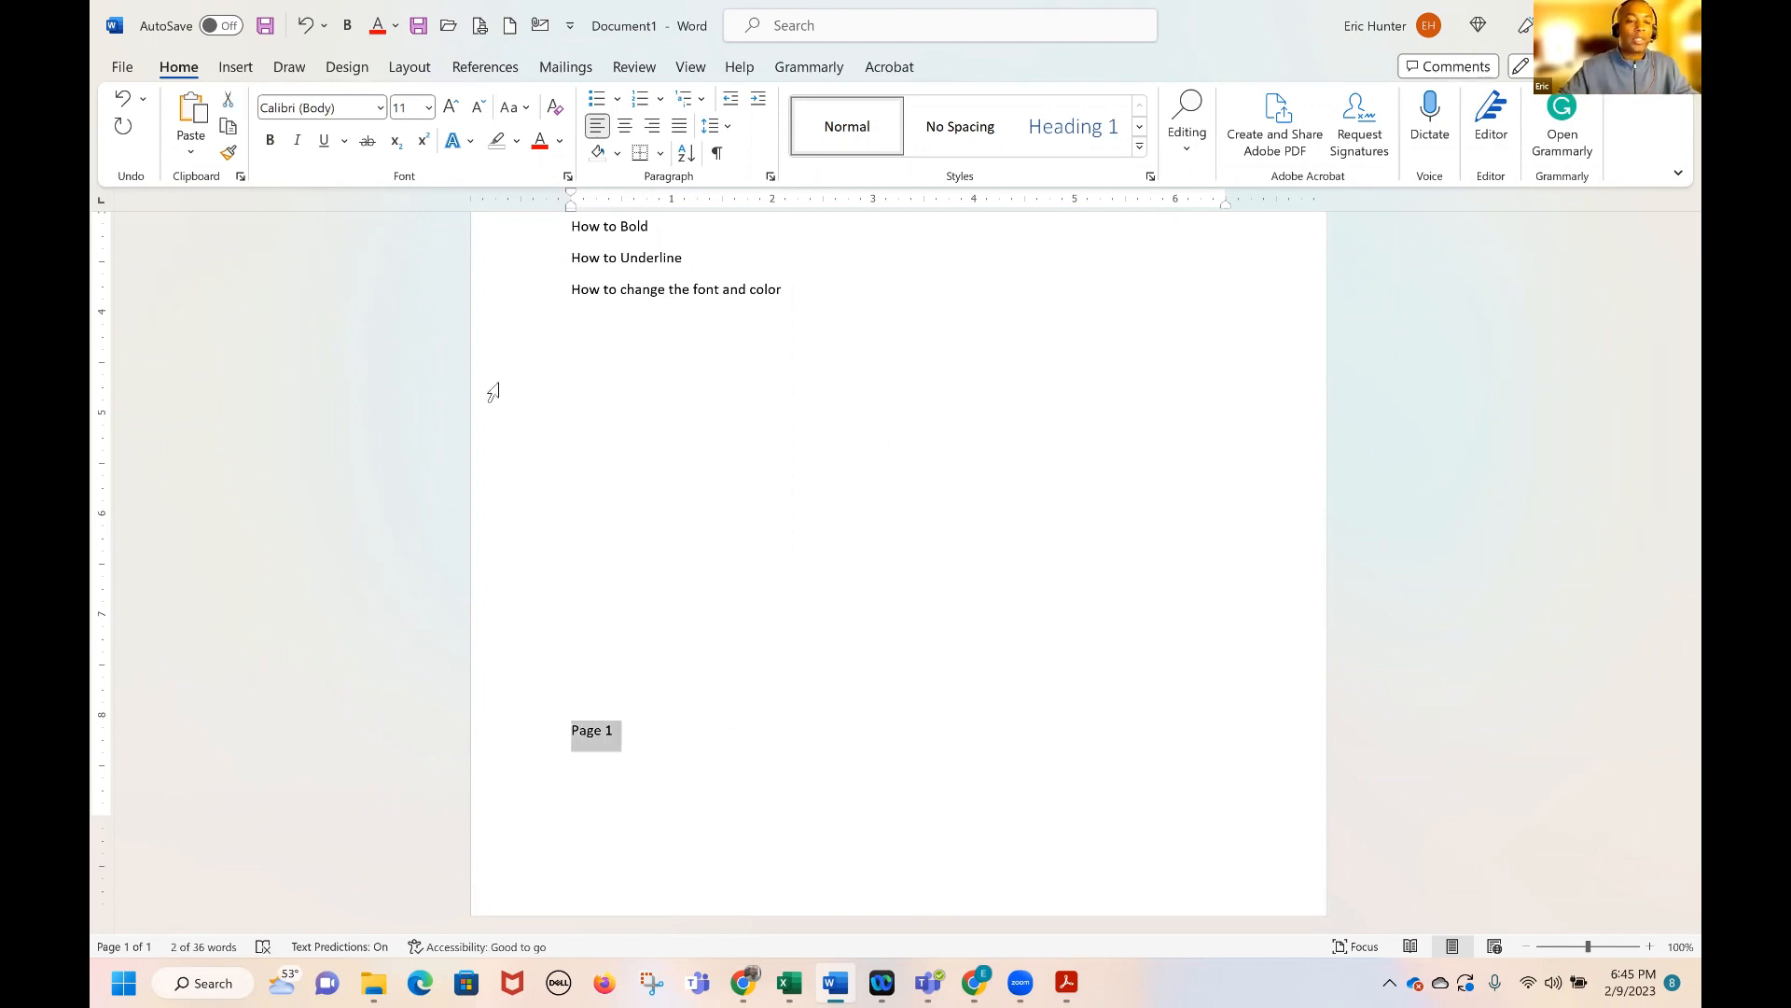
pyautogui.click(652, 125)
pyautogui.click(1077, 665)
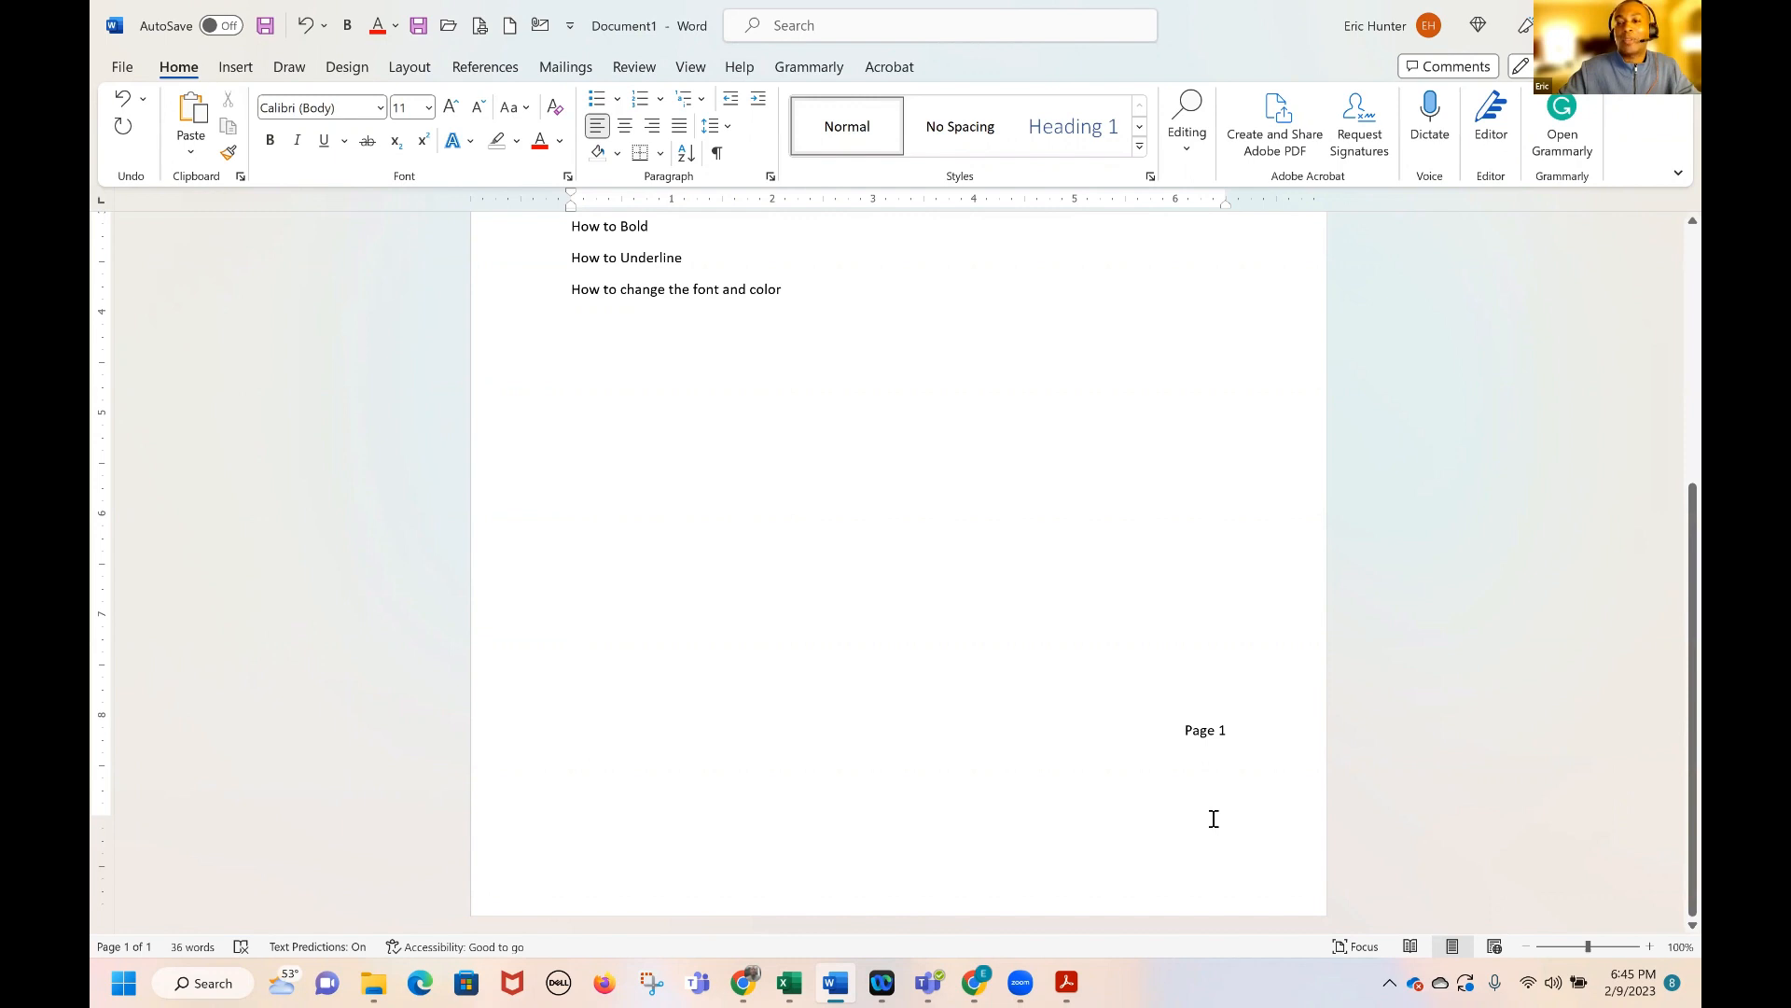
# Insert a sender's block with first name, street address, and city, state and ZIP code between the Welcome heading and "Hello,"
pyautogui.scroll(2, 1214, 818)
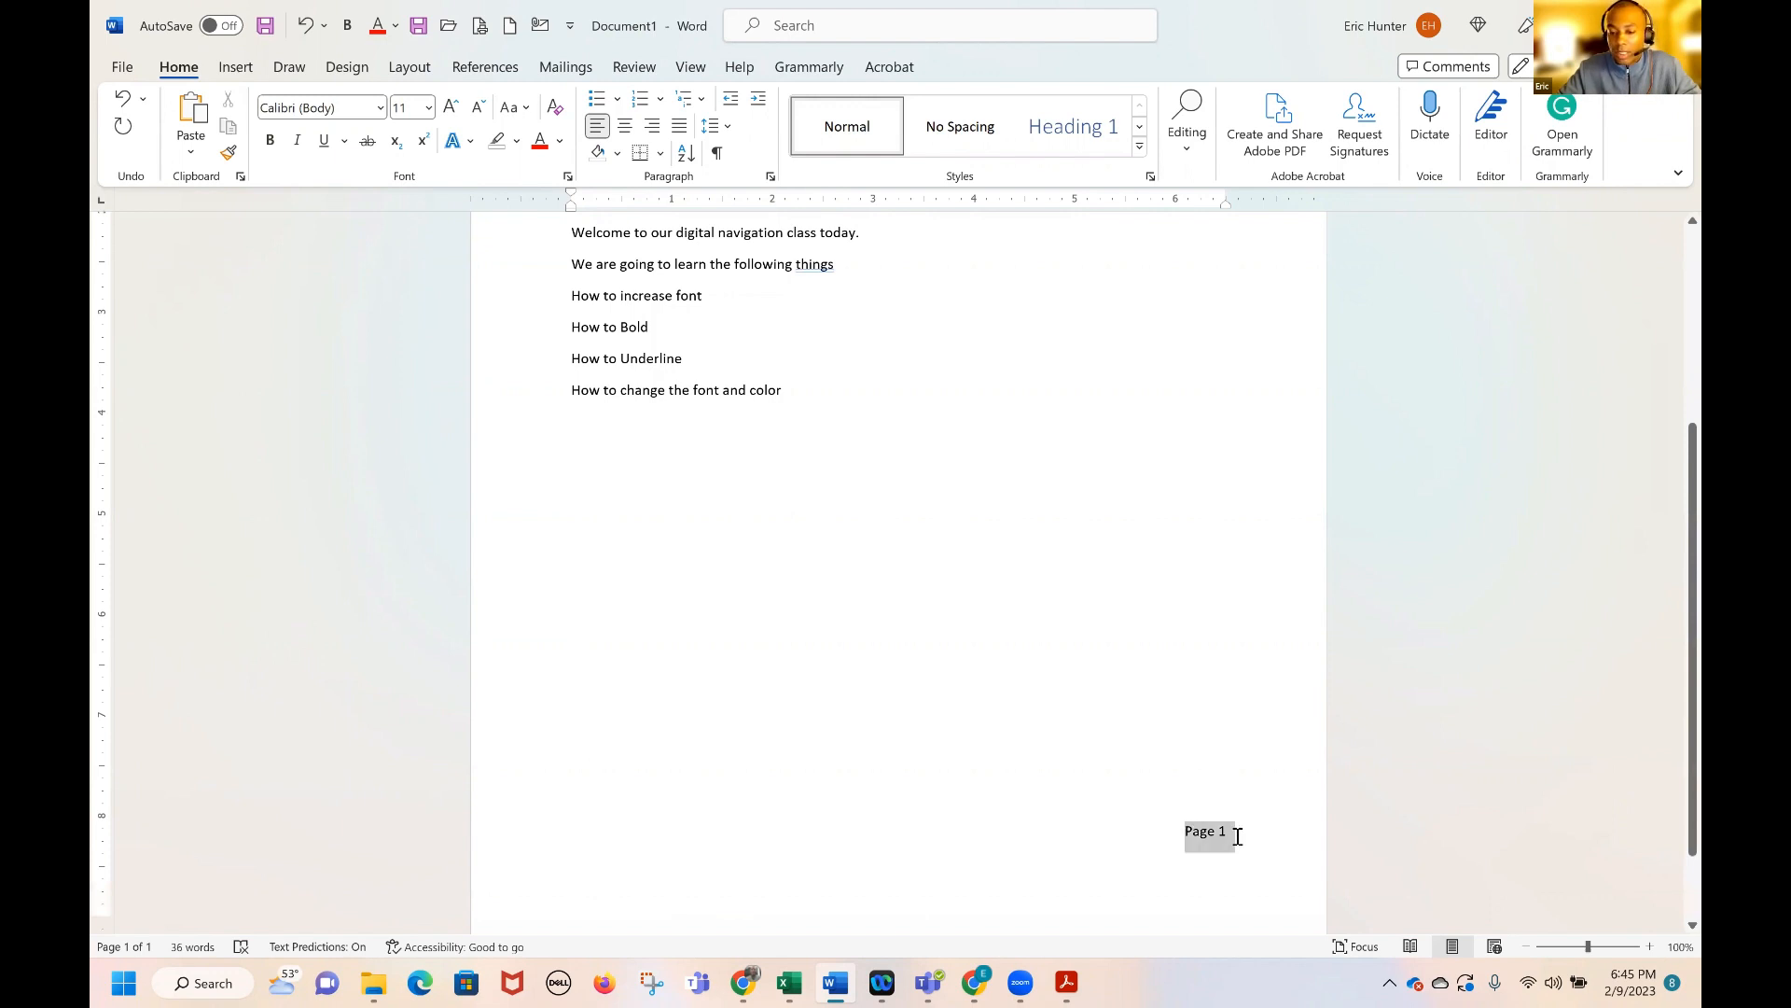
pyautogui.click(1064, 710)
pyautogui.scroll(5, 1063, 711)
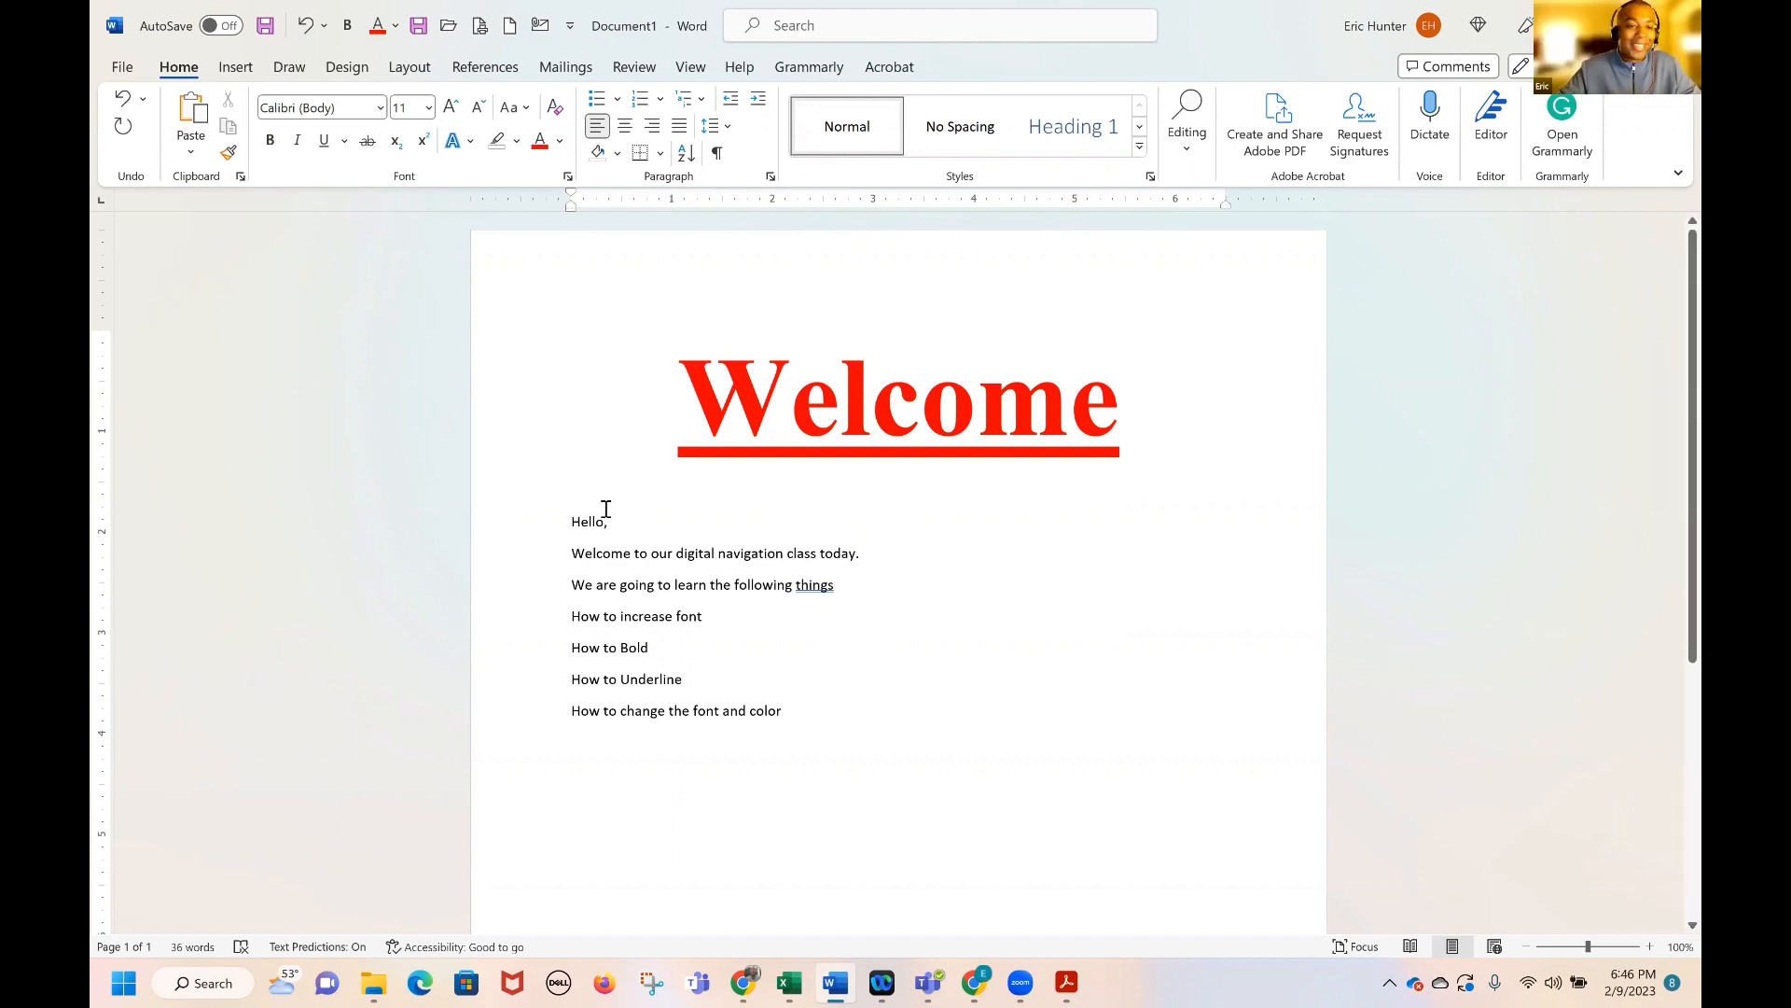
pyautogui.click(573, 522)
pyautogui.press('Return')
pyautogui.press('Return')
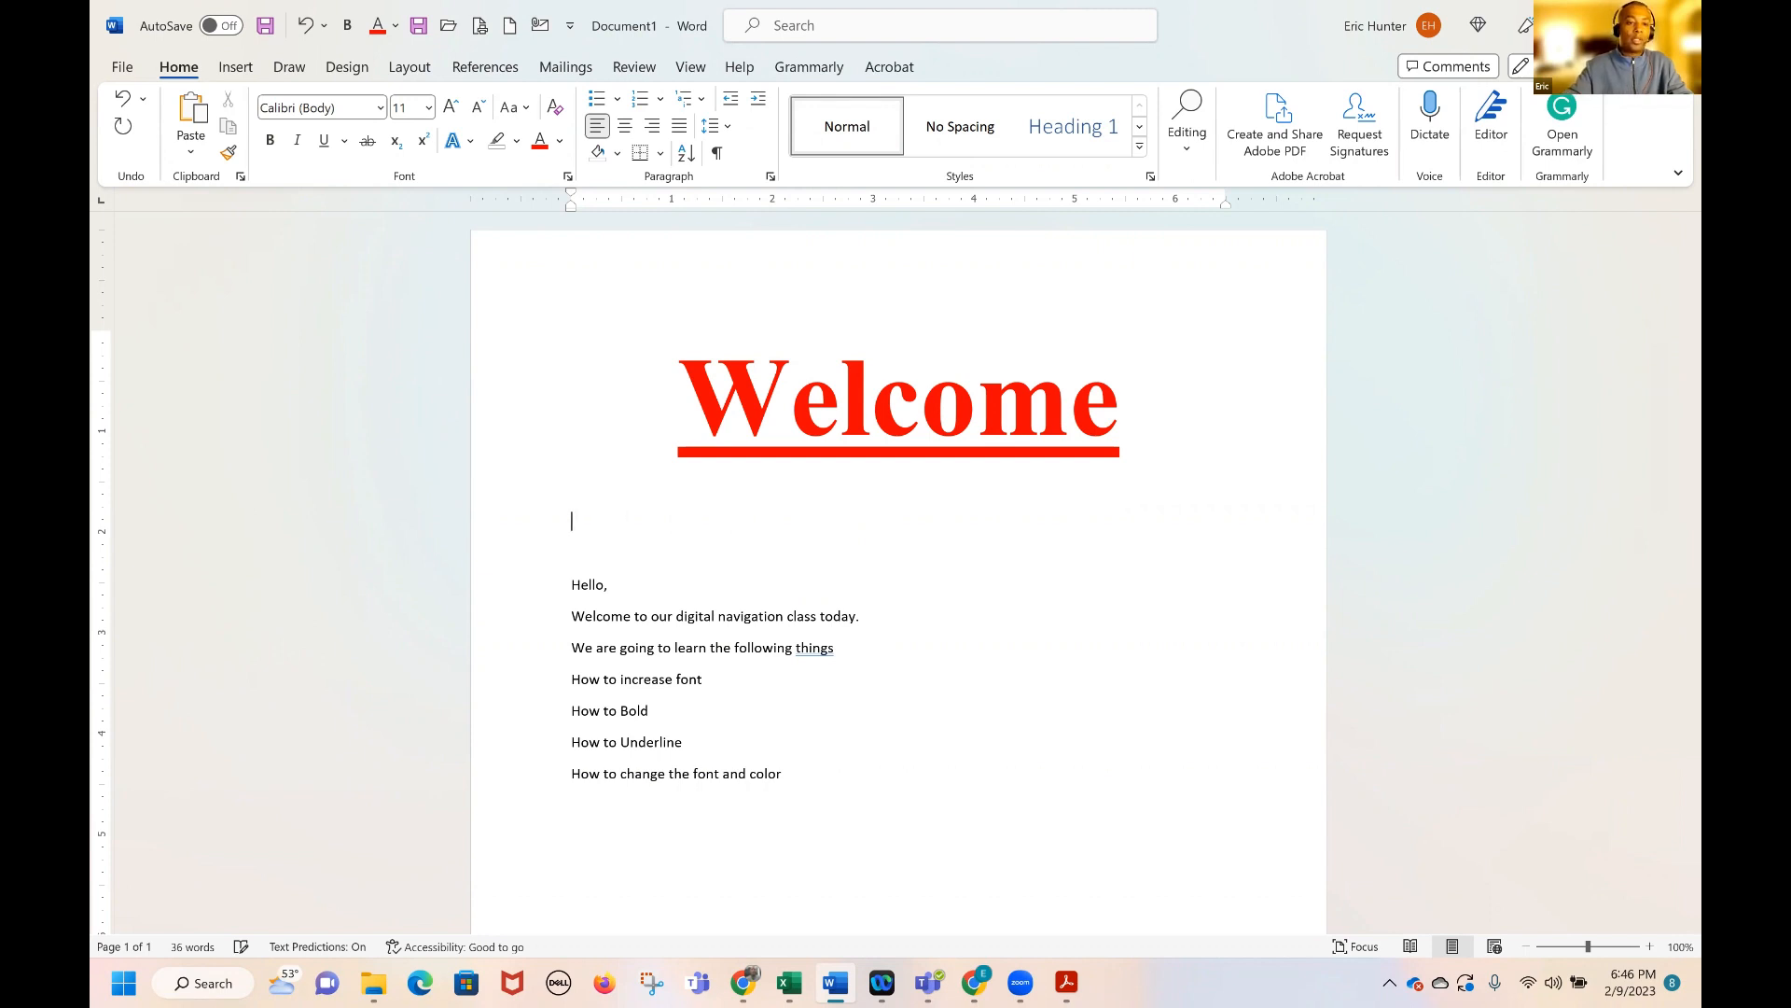
pyautogui.write('123 ')
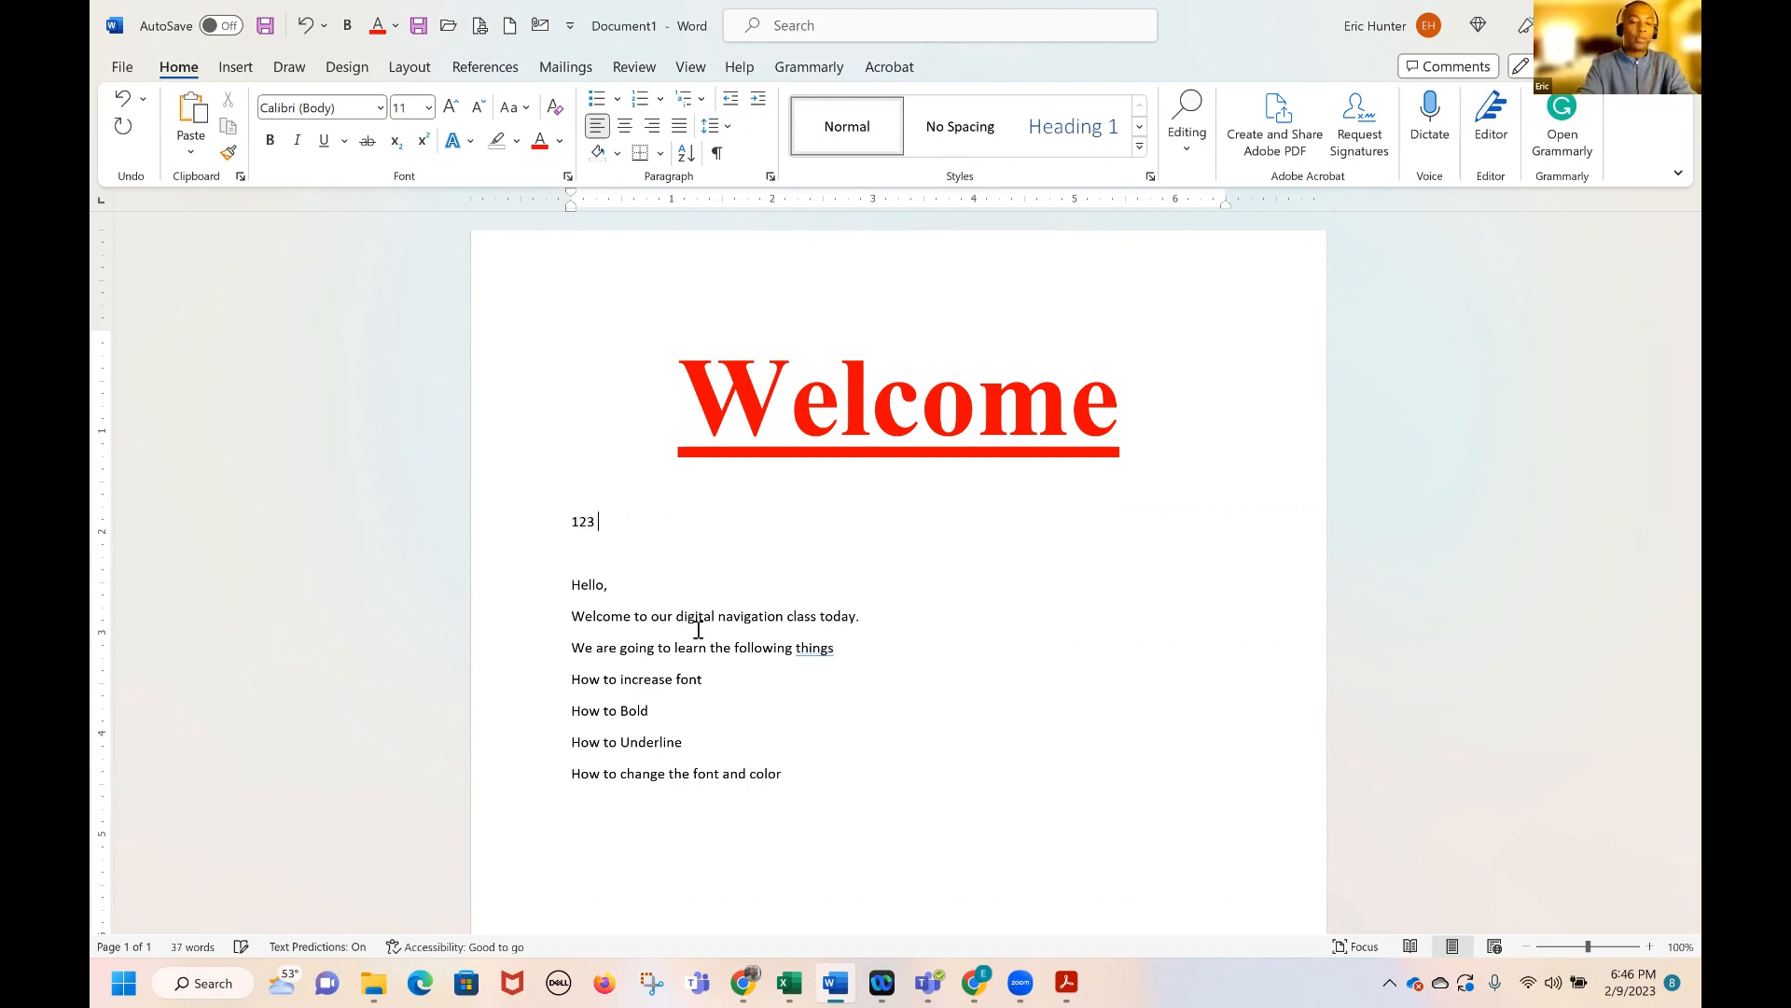
pyautogui.write('Main St')
pyautogui.press('Return')
pyautogui.write('Ta')
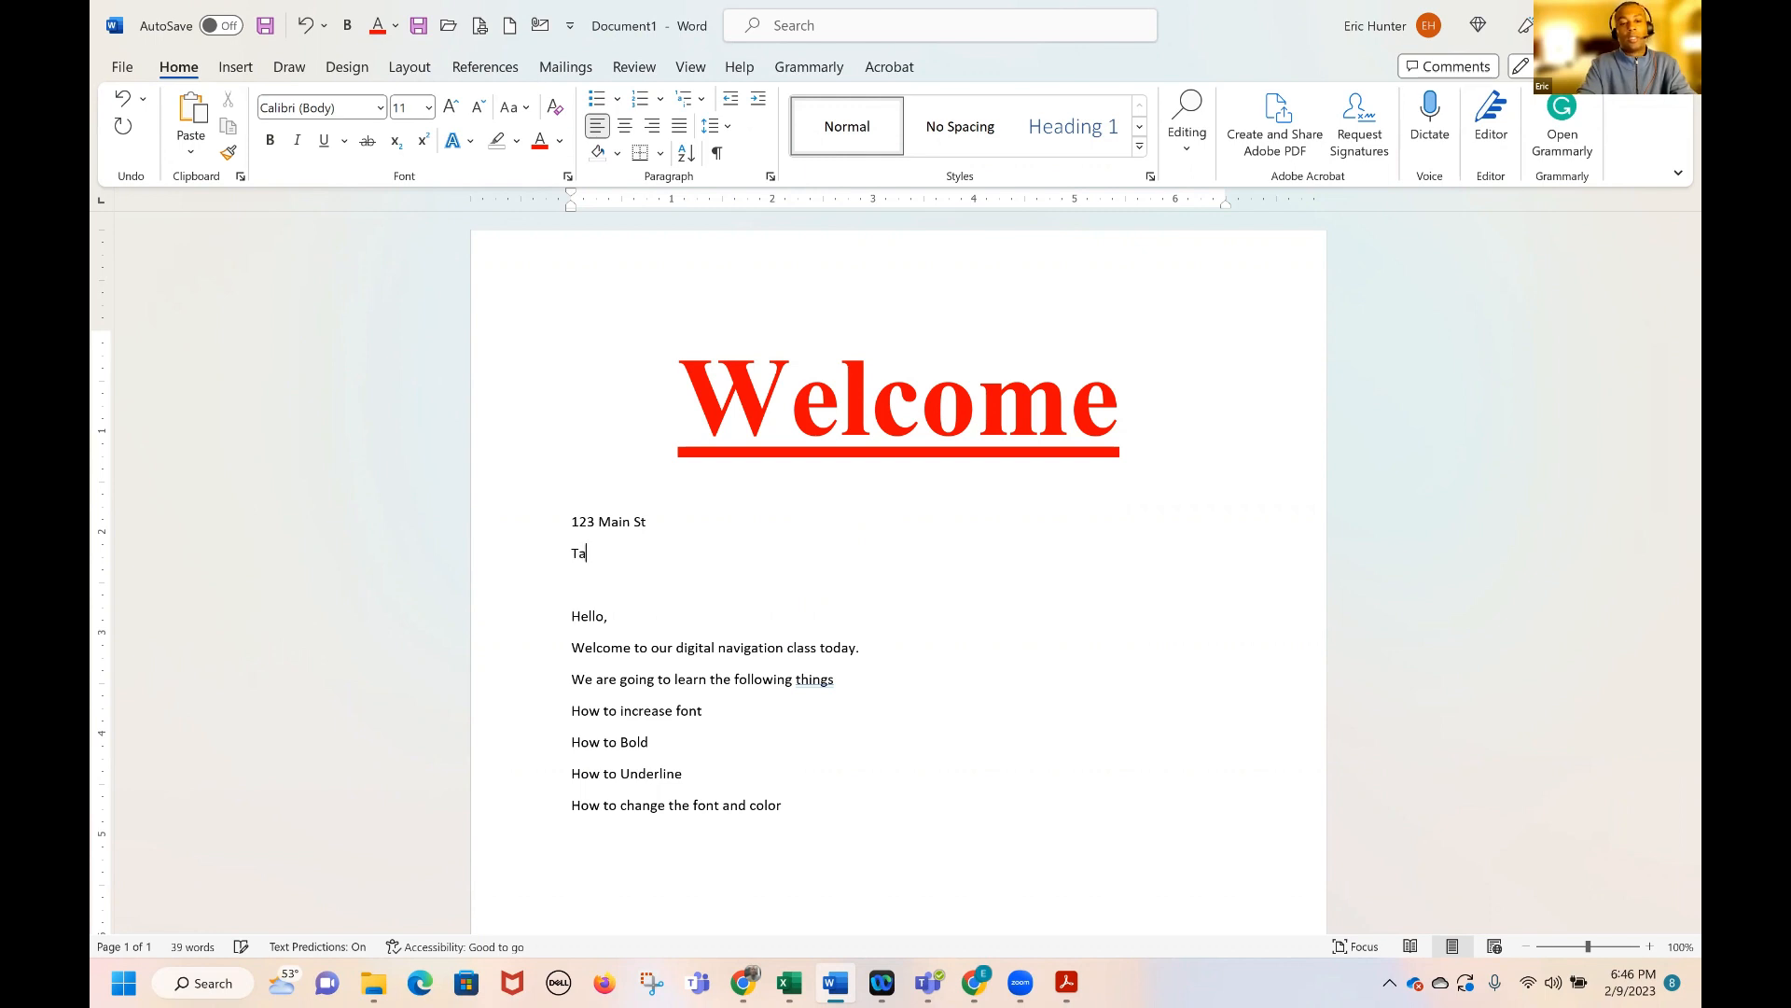
pyautogui.write('coma, WA 98')
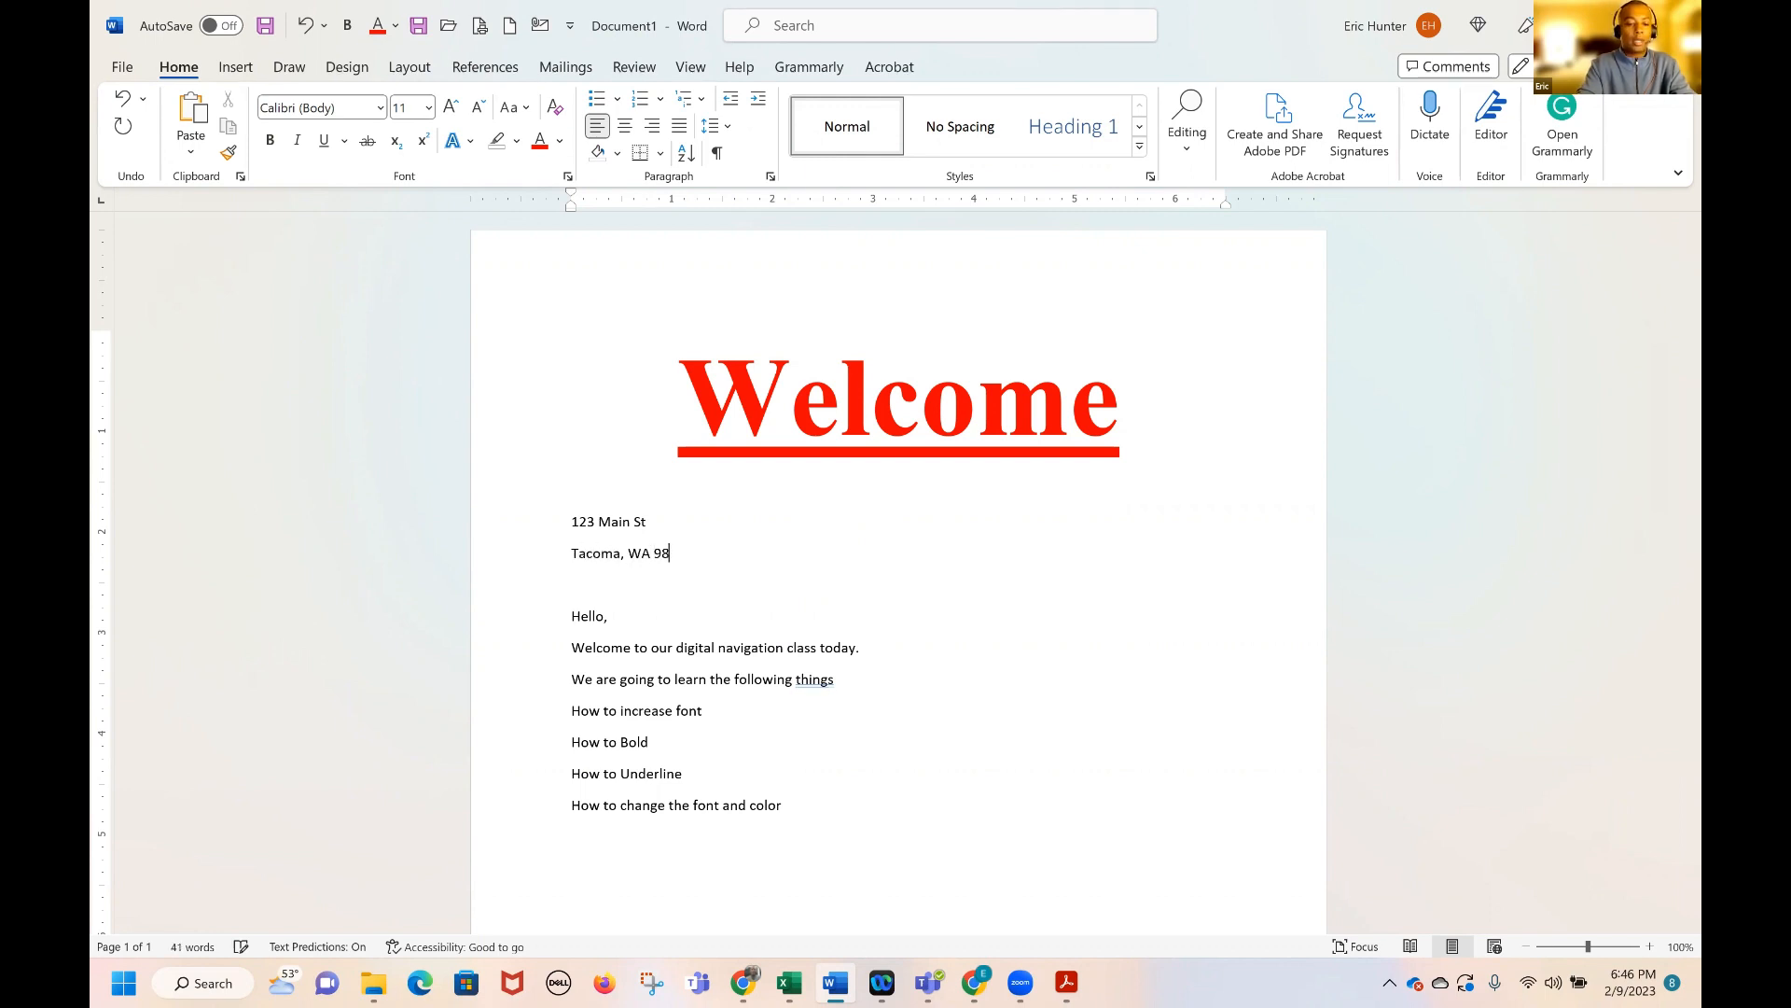
pyautogui.write('424')
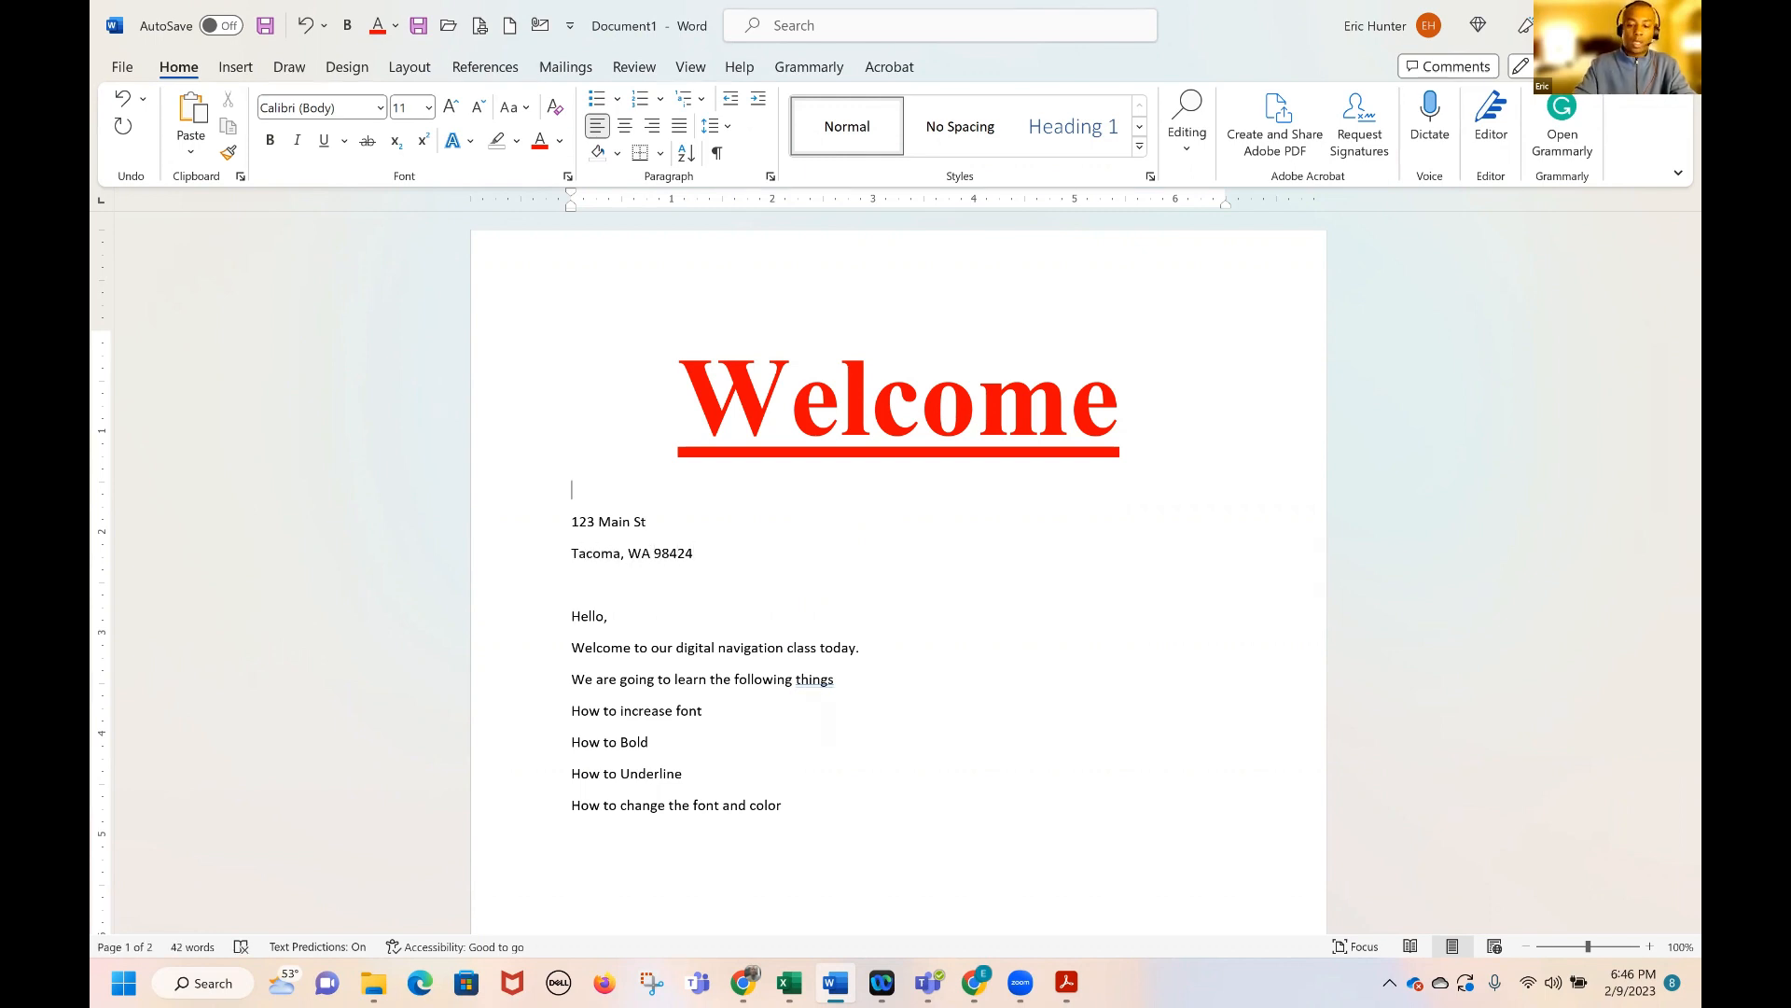
pyautogui.write('Eric')
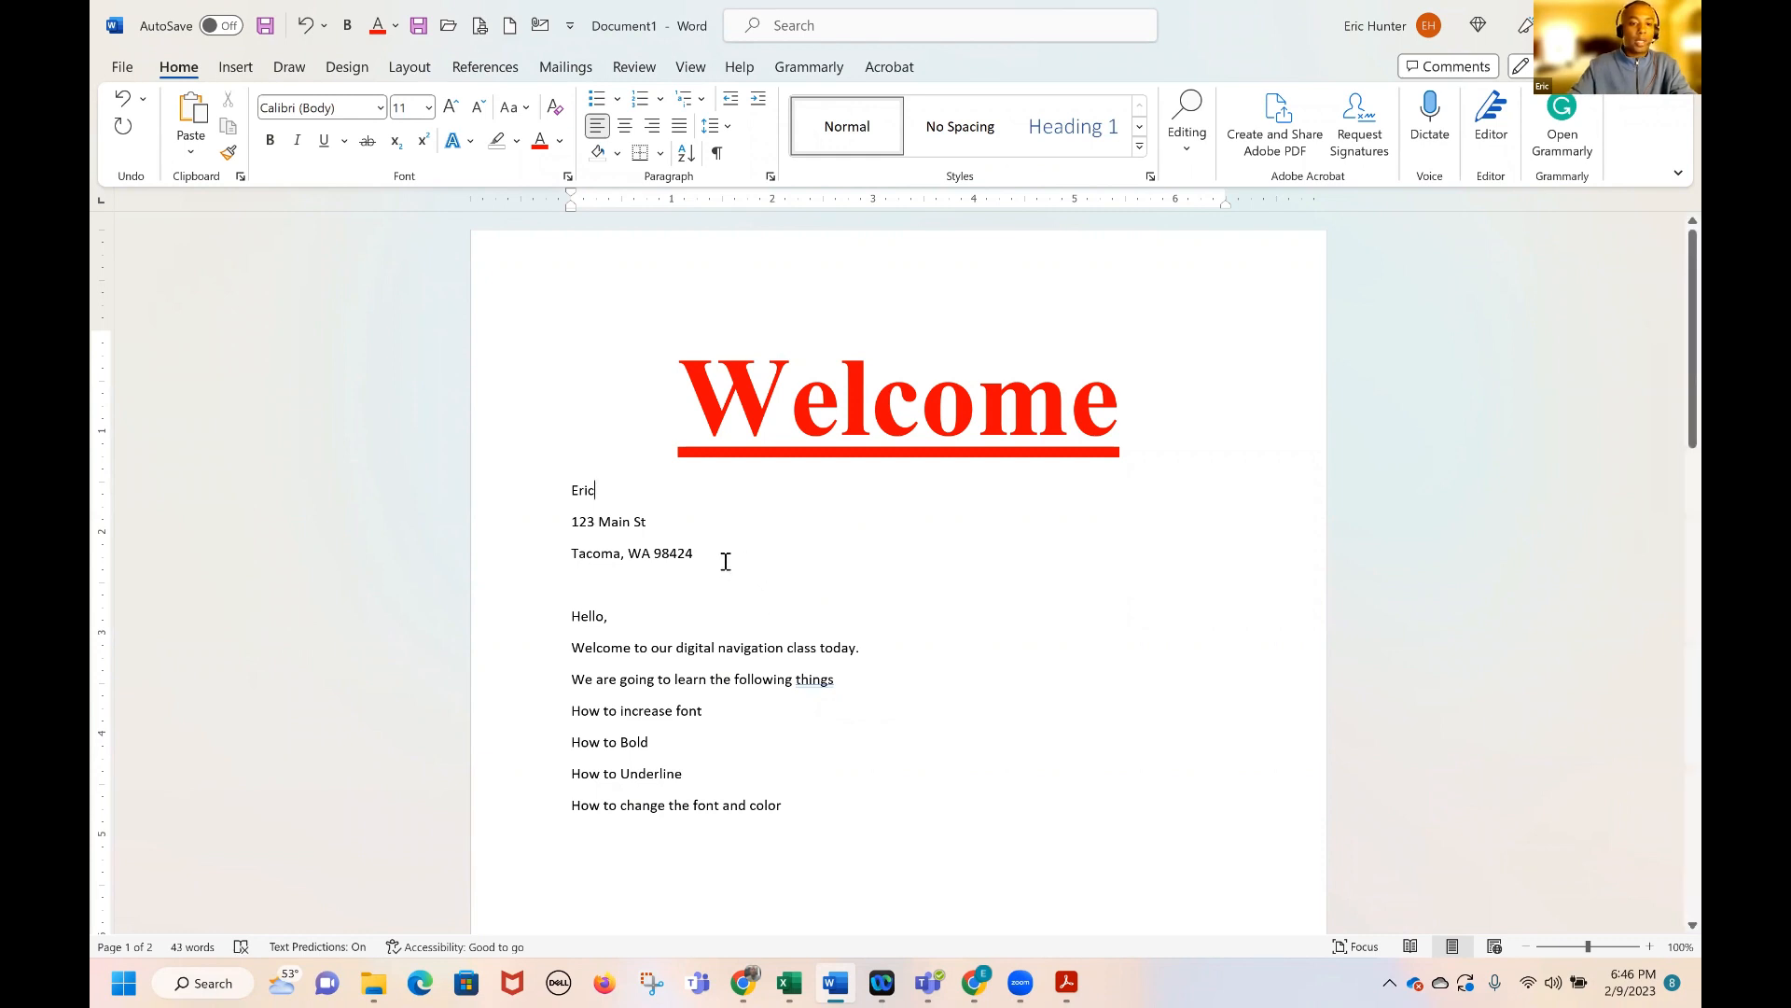
# Right-align the three-line name and address block under the heading and delete it
pyautogui.moveTo(726, 561); pyautogui.dragTo(556, 500)
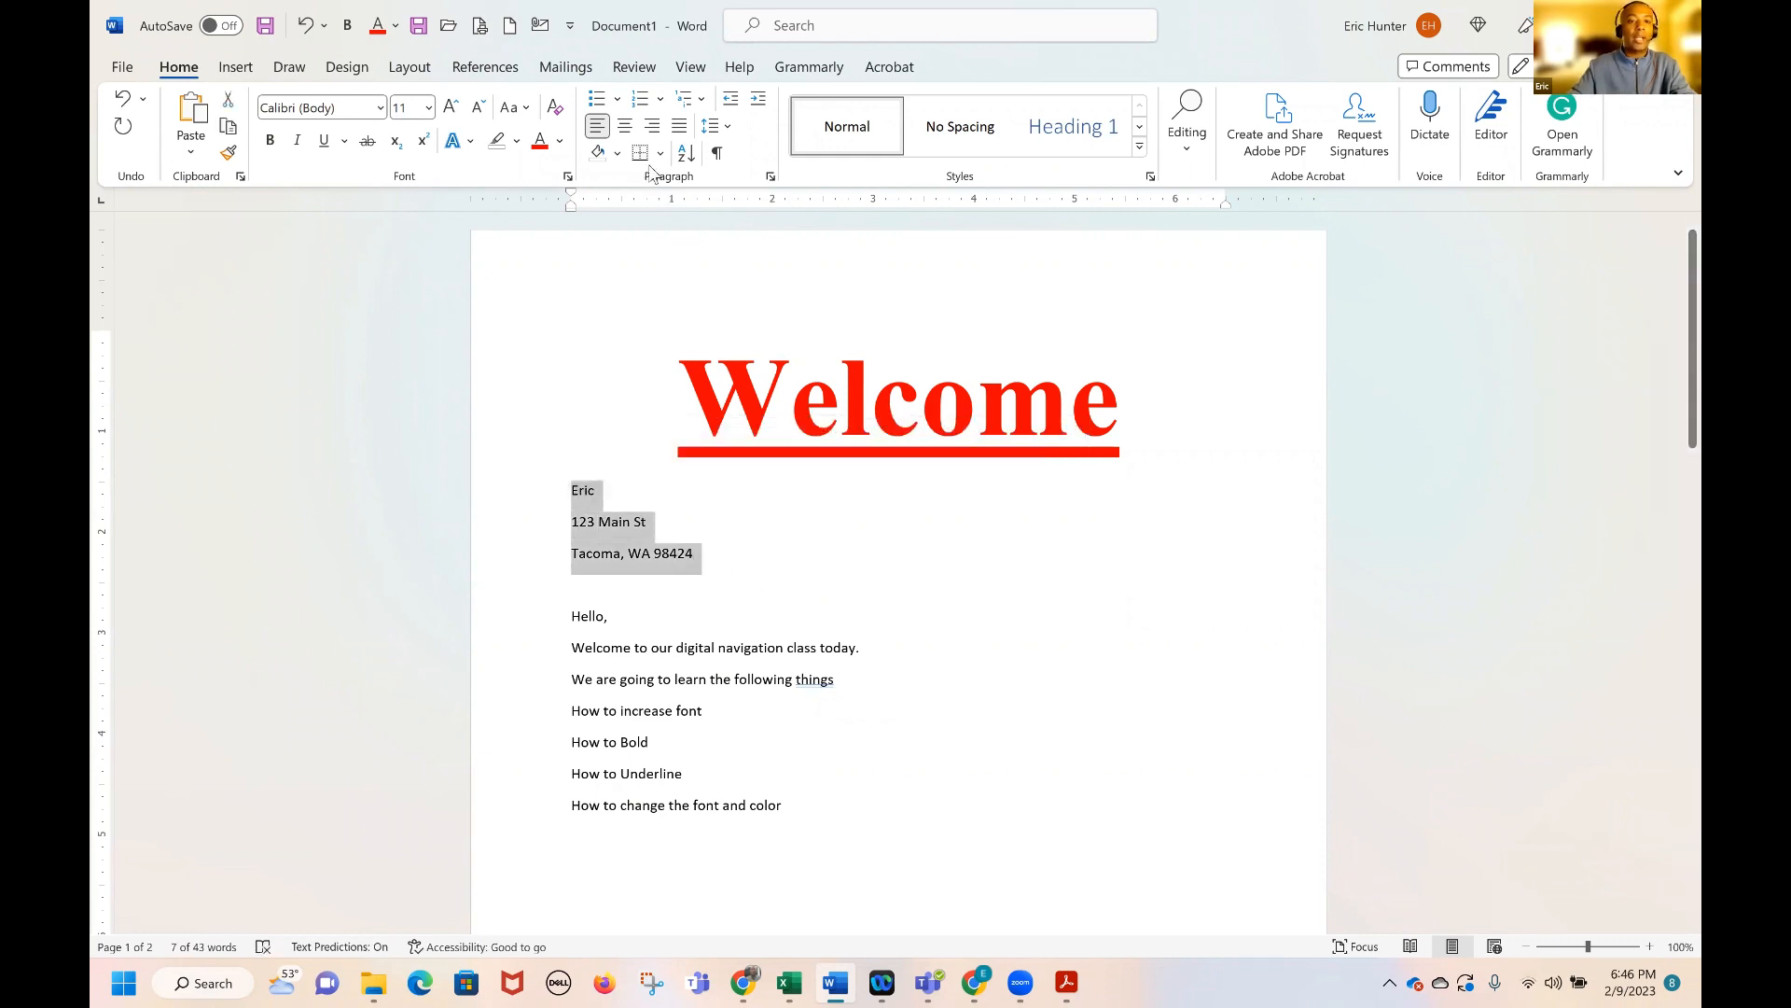
pyautogui.click(651, 130)
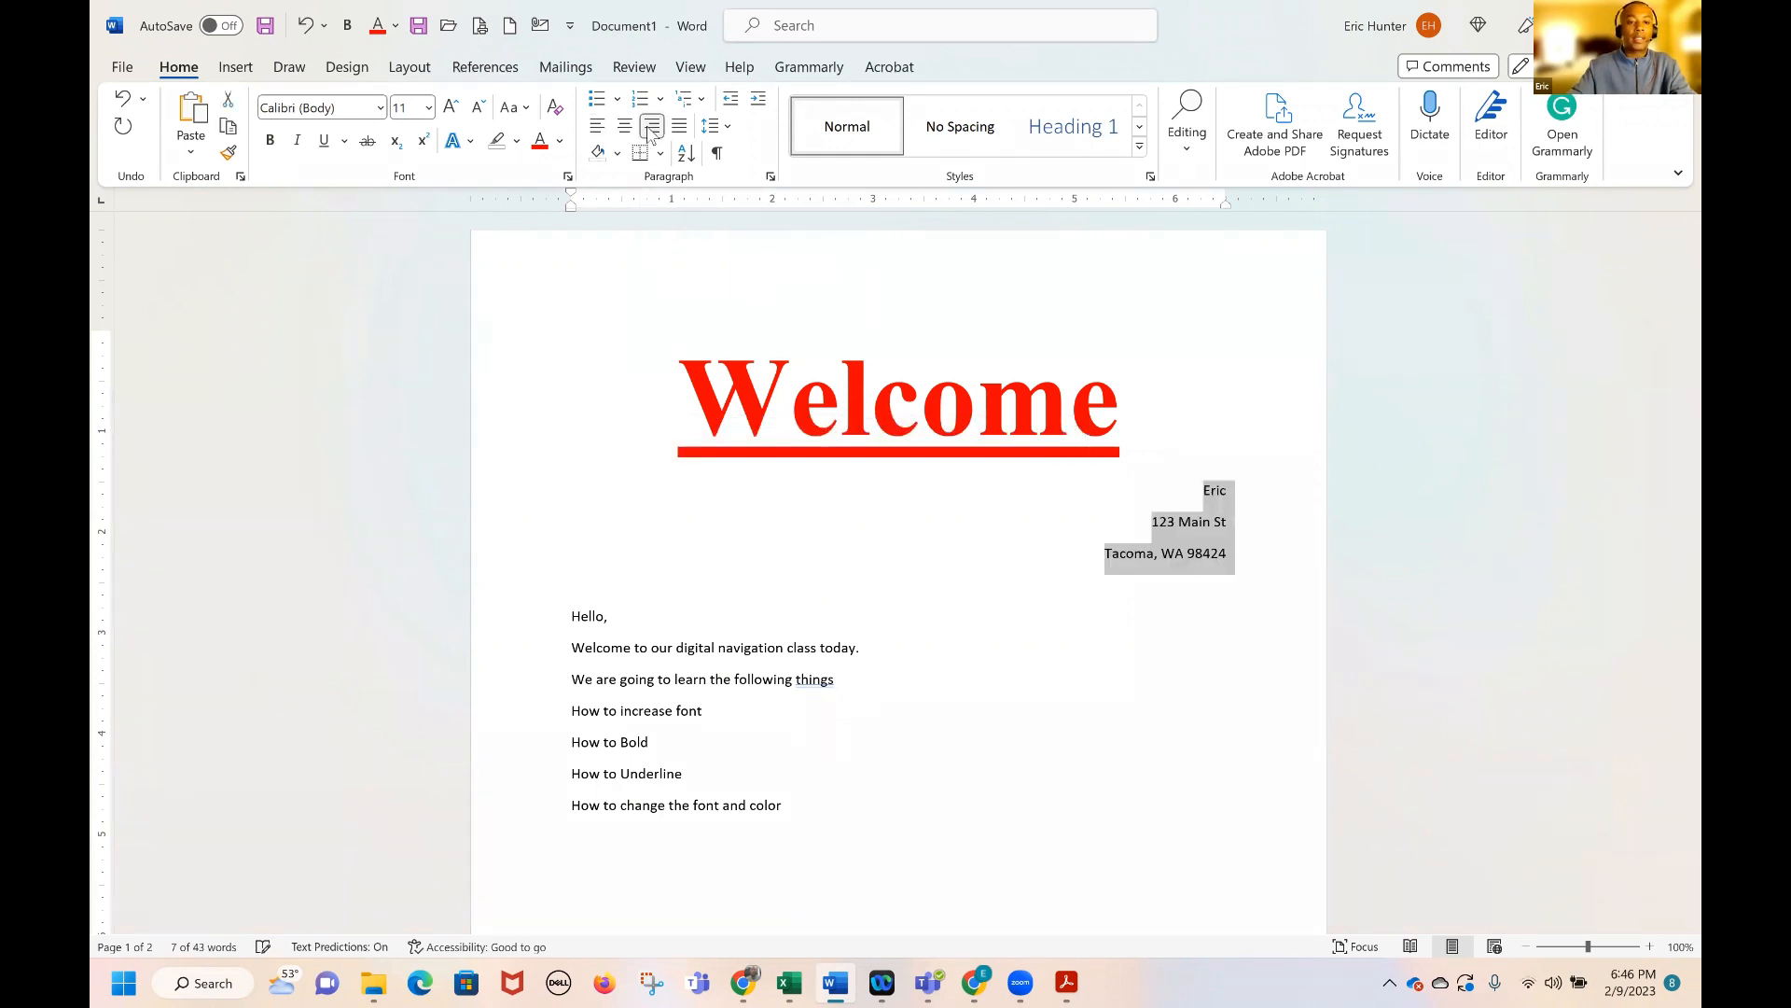
pyautogui.click(1164, 595)
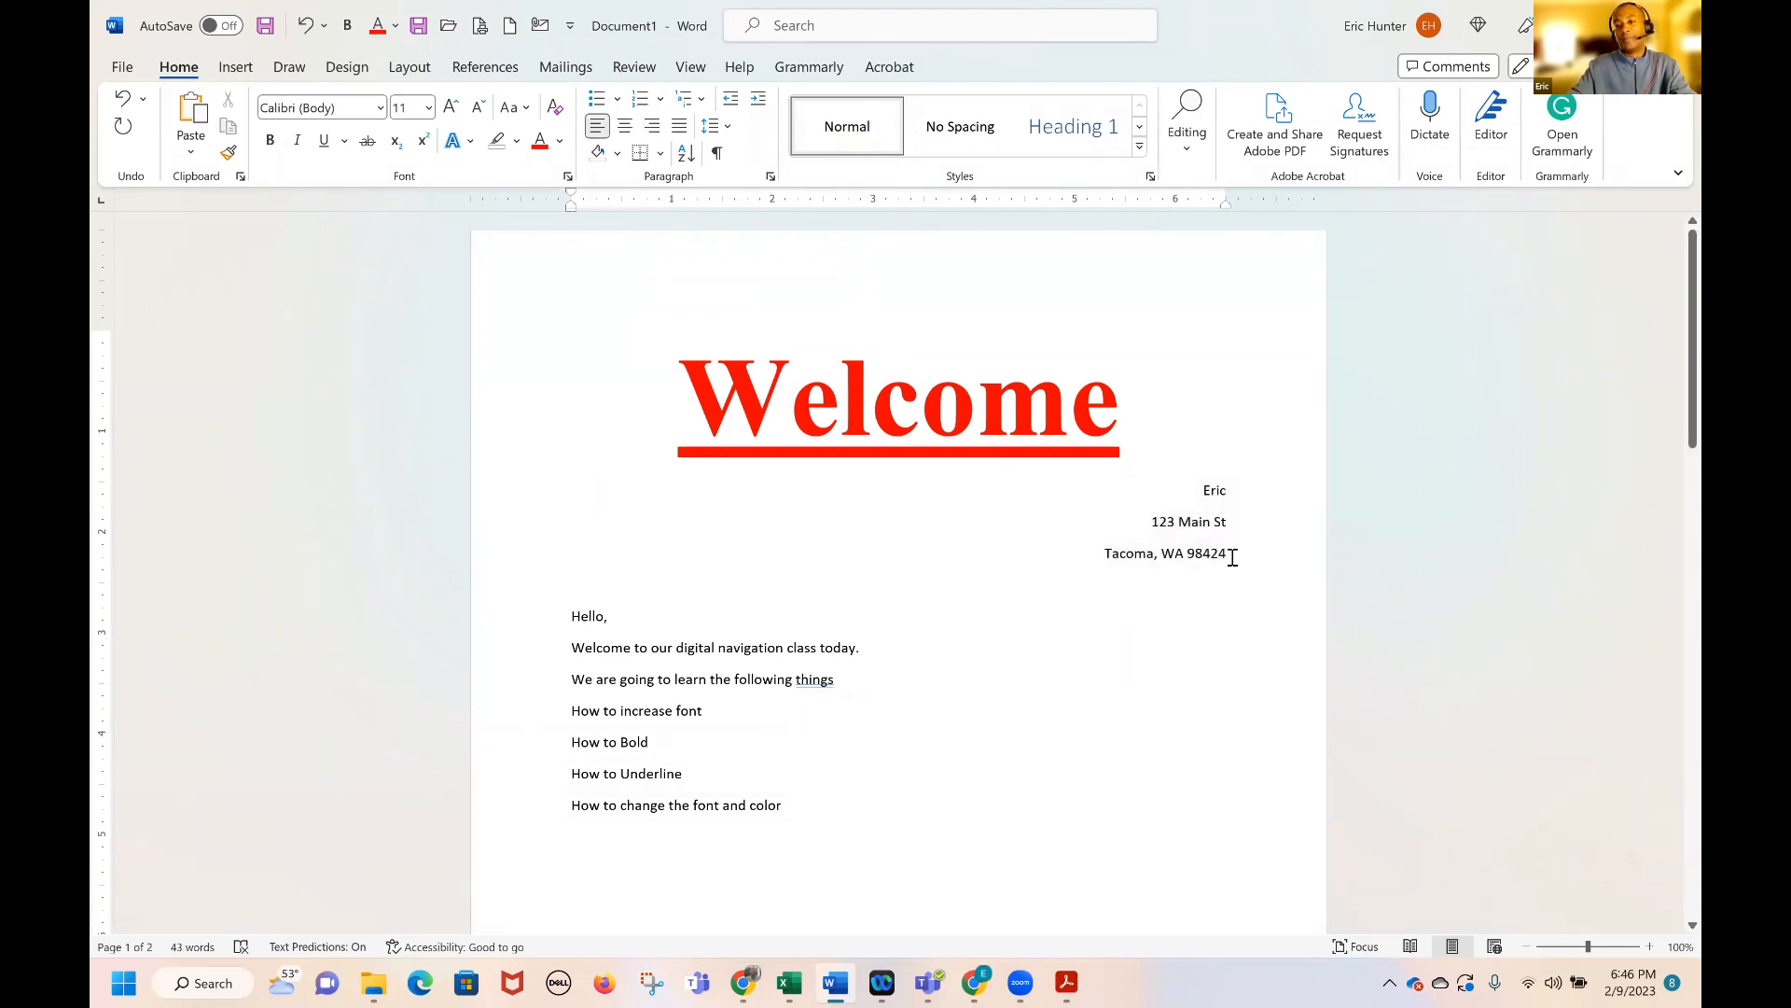
pyautogui.moveTo(1226, 553); pyautogui.dragTo(1196, 494)
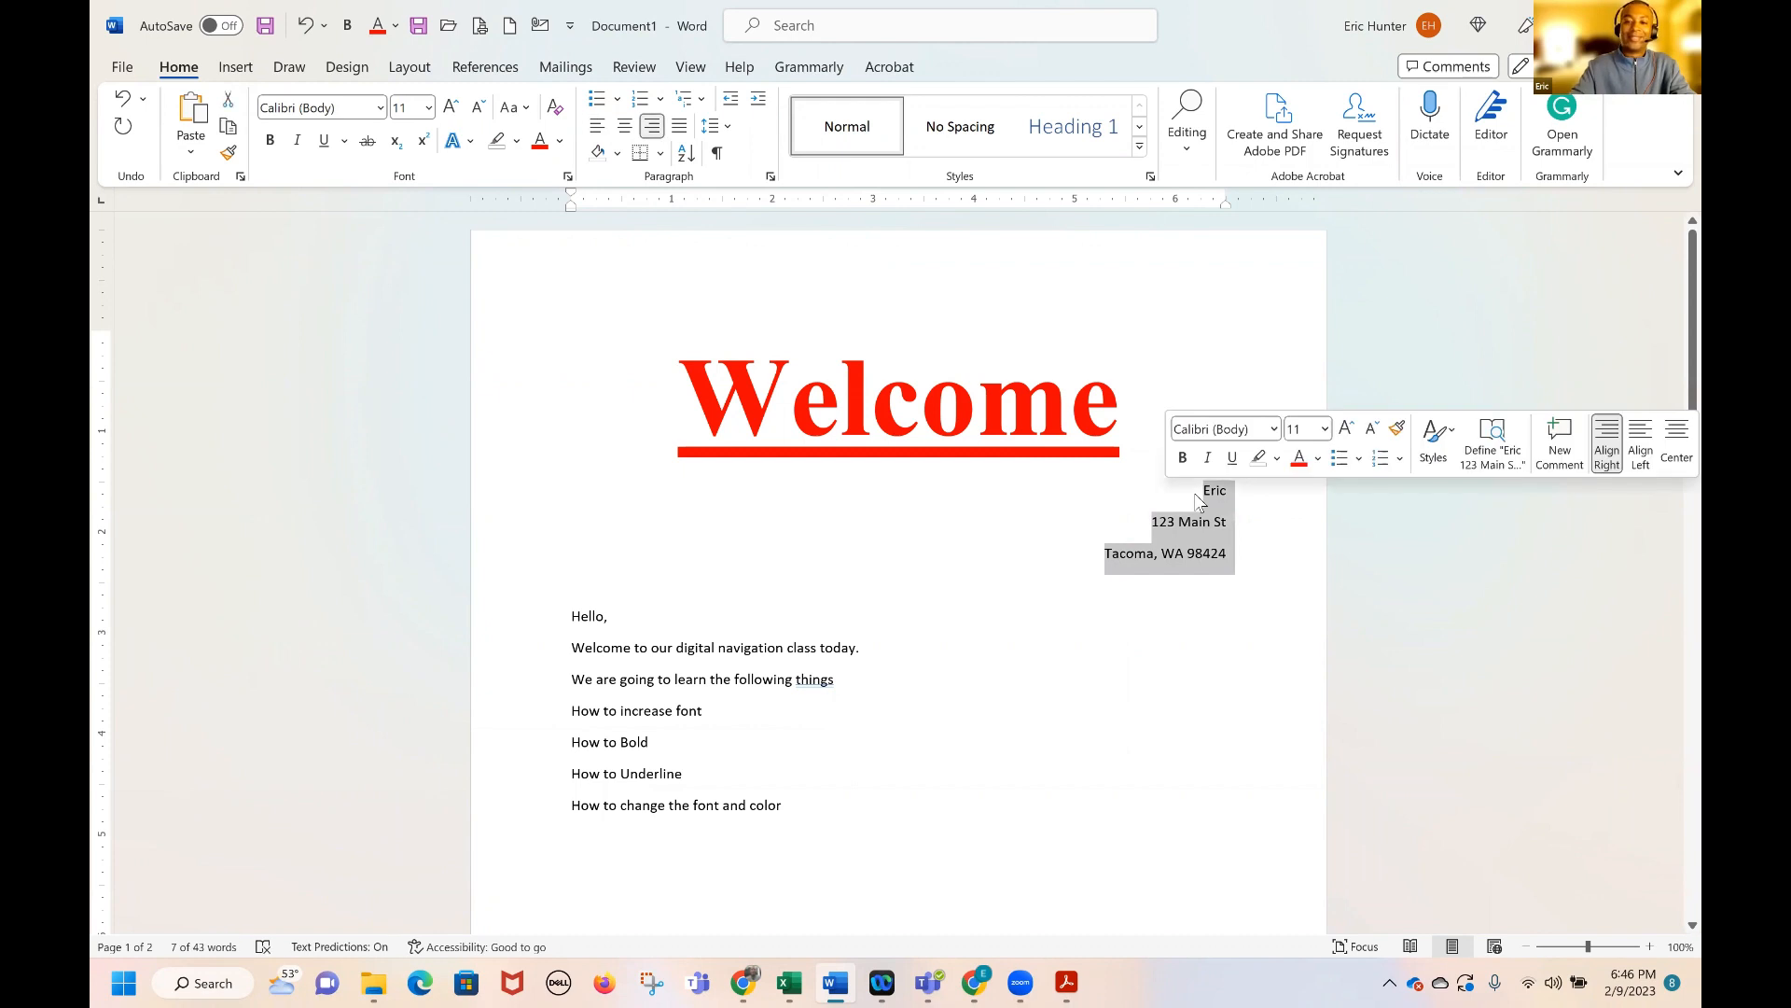
pyautogui.press('Delete')
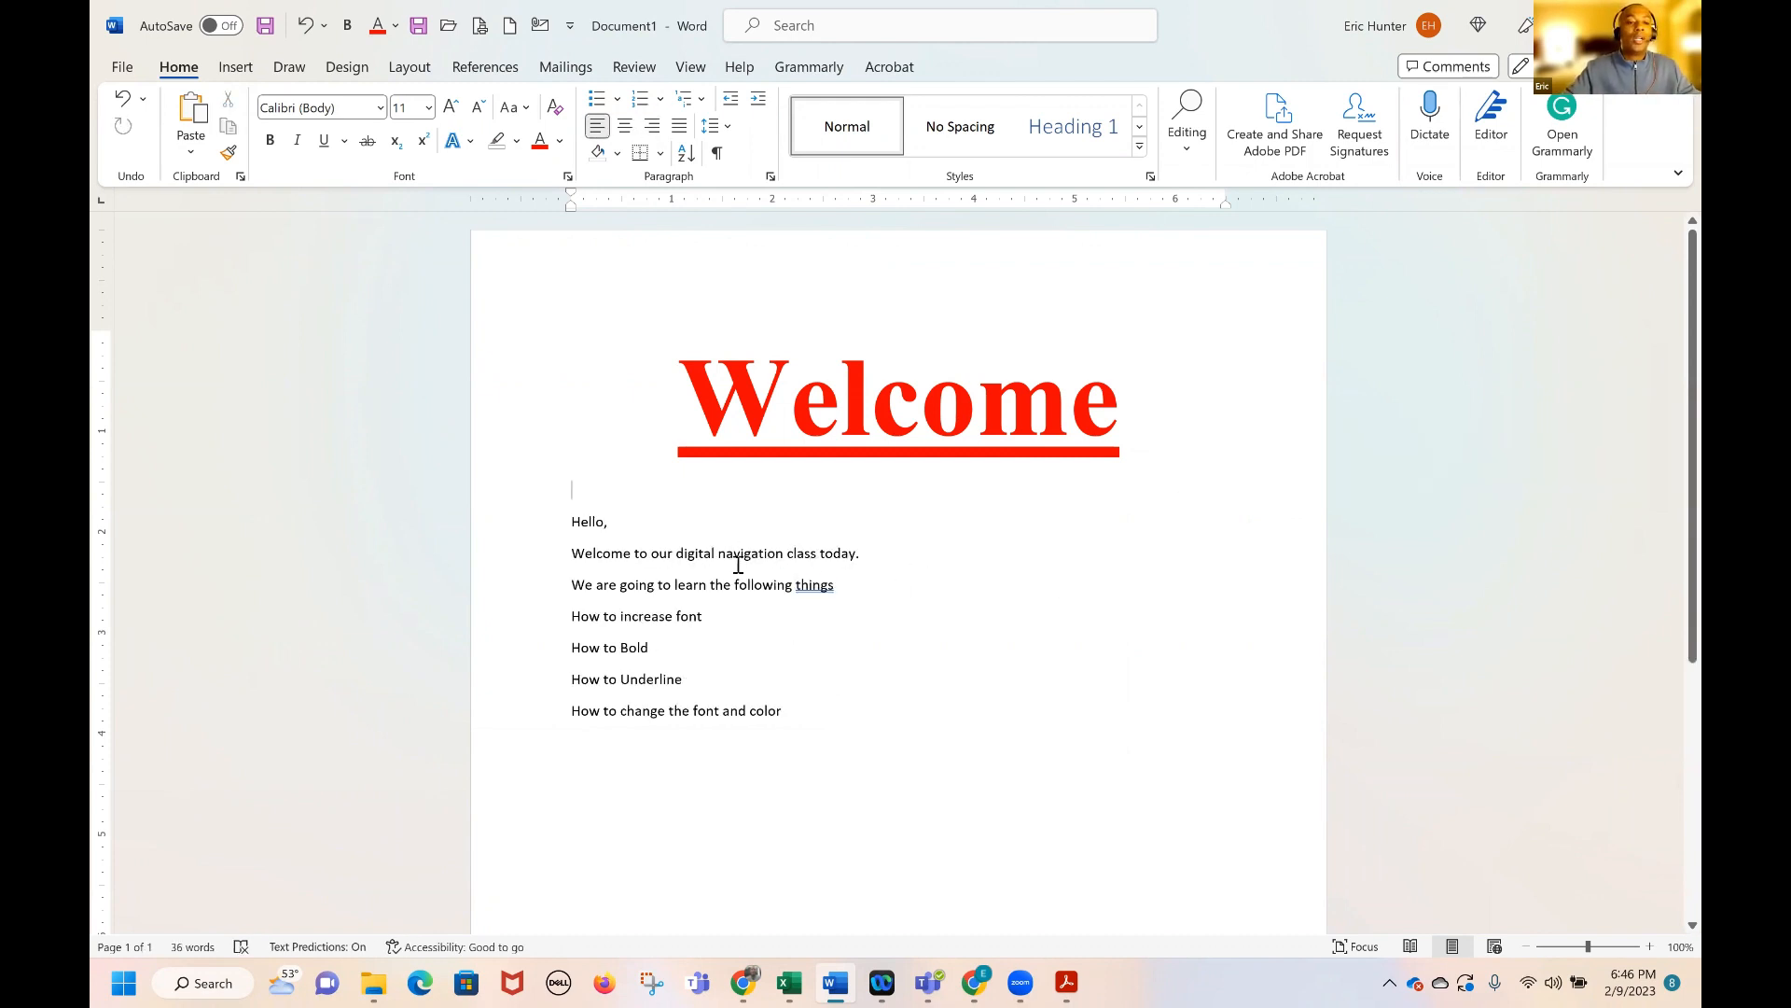
# Enlarge the words "increase font" in the list to font size 22
pyautogui.keyDown('ctrl'); pyautogui.scroll(2, 750, 557); pyautogui.keyUp('ctrl')
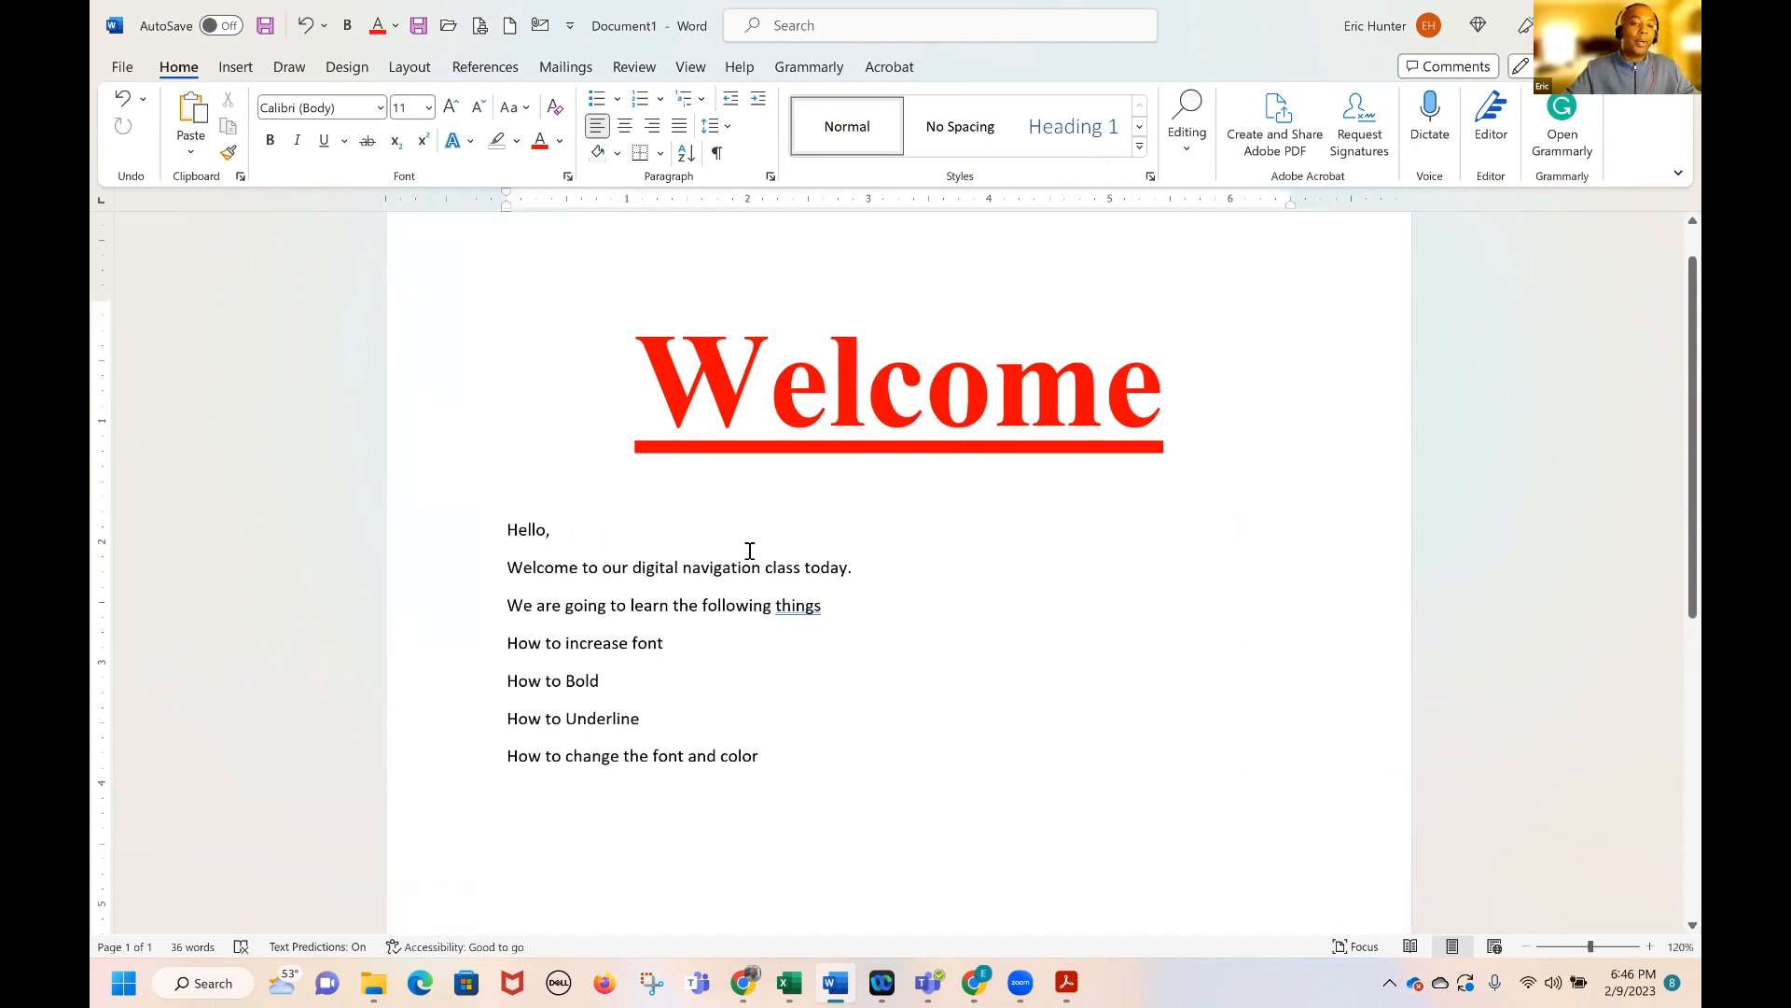
pyautogui.click(611, 569)
pyautogui.moveTo(566, 643); pyautogui.dragTo(671, 643)
pyautogui.scroll(1, 671, 644)
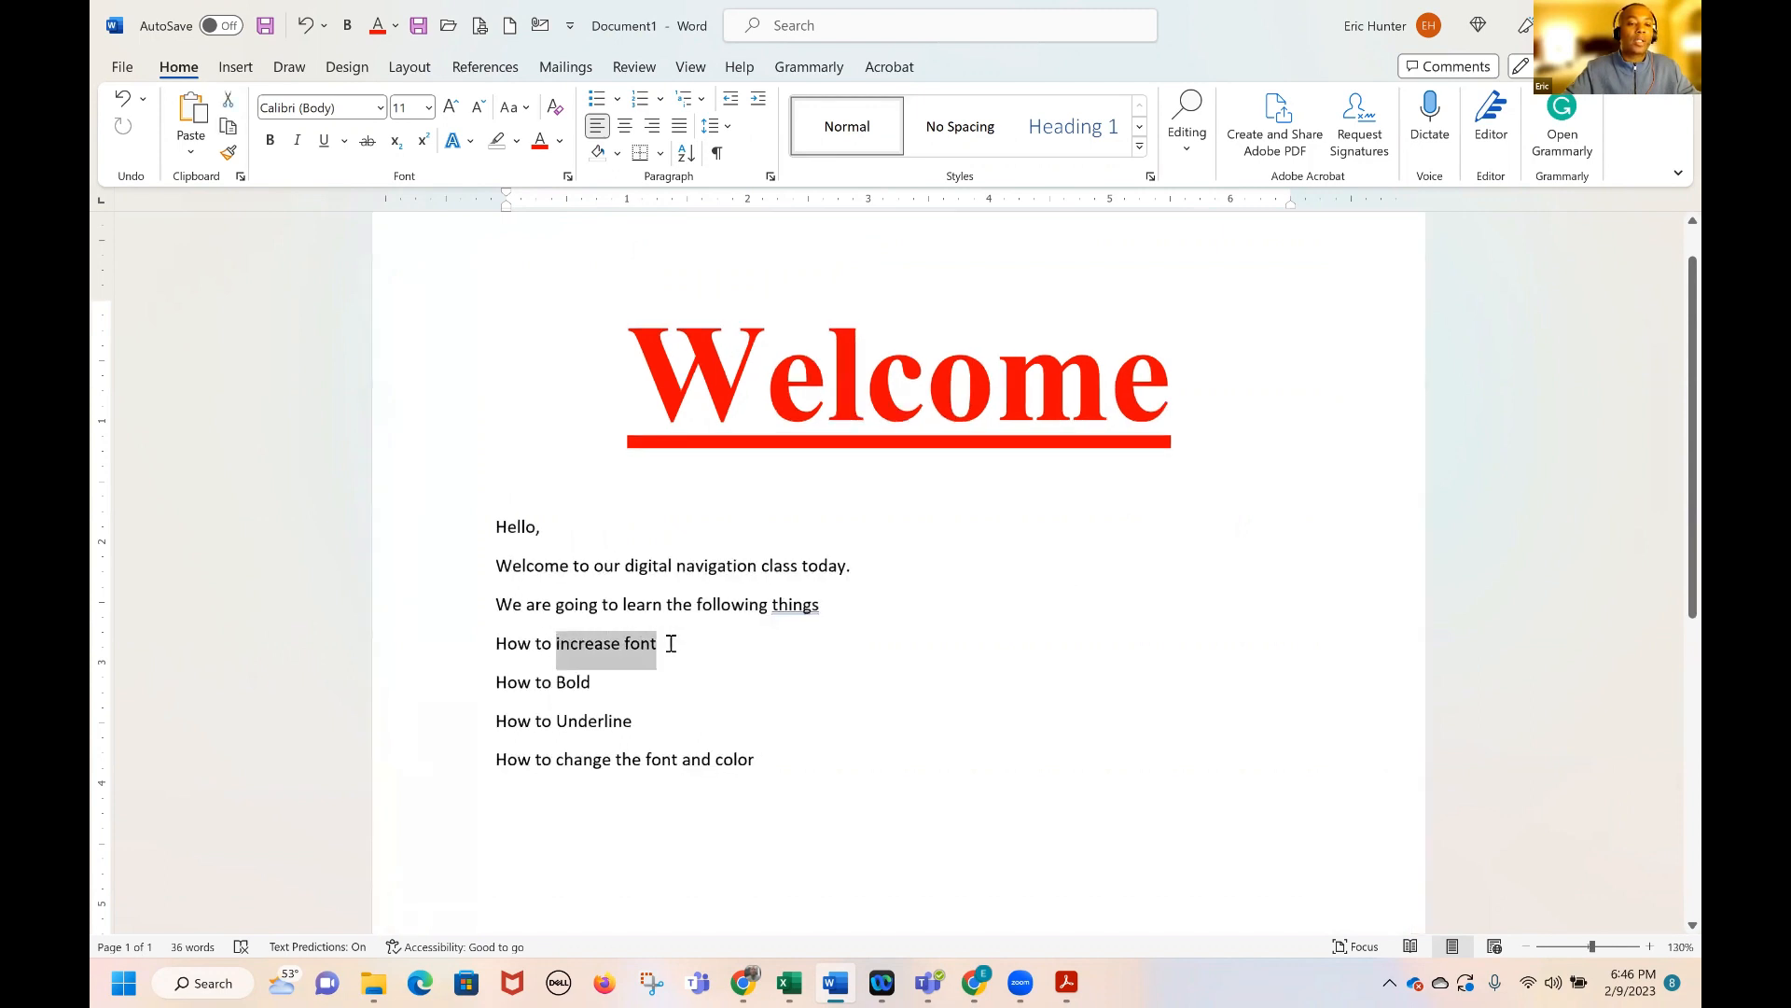
pyautogui.click(452, 107)
pyautogui.click(451, 107)
pyautogui.click(451, 107)
pyautogui.click(452, 107)
pyautogui.click(452, 107)
pyautogui.click(451, 107)
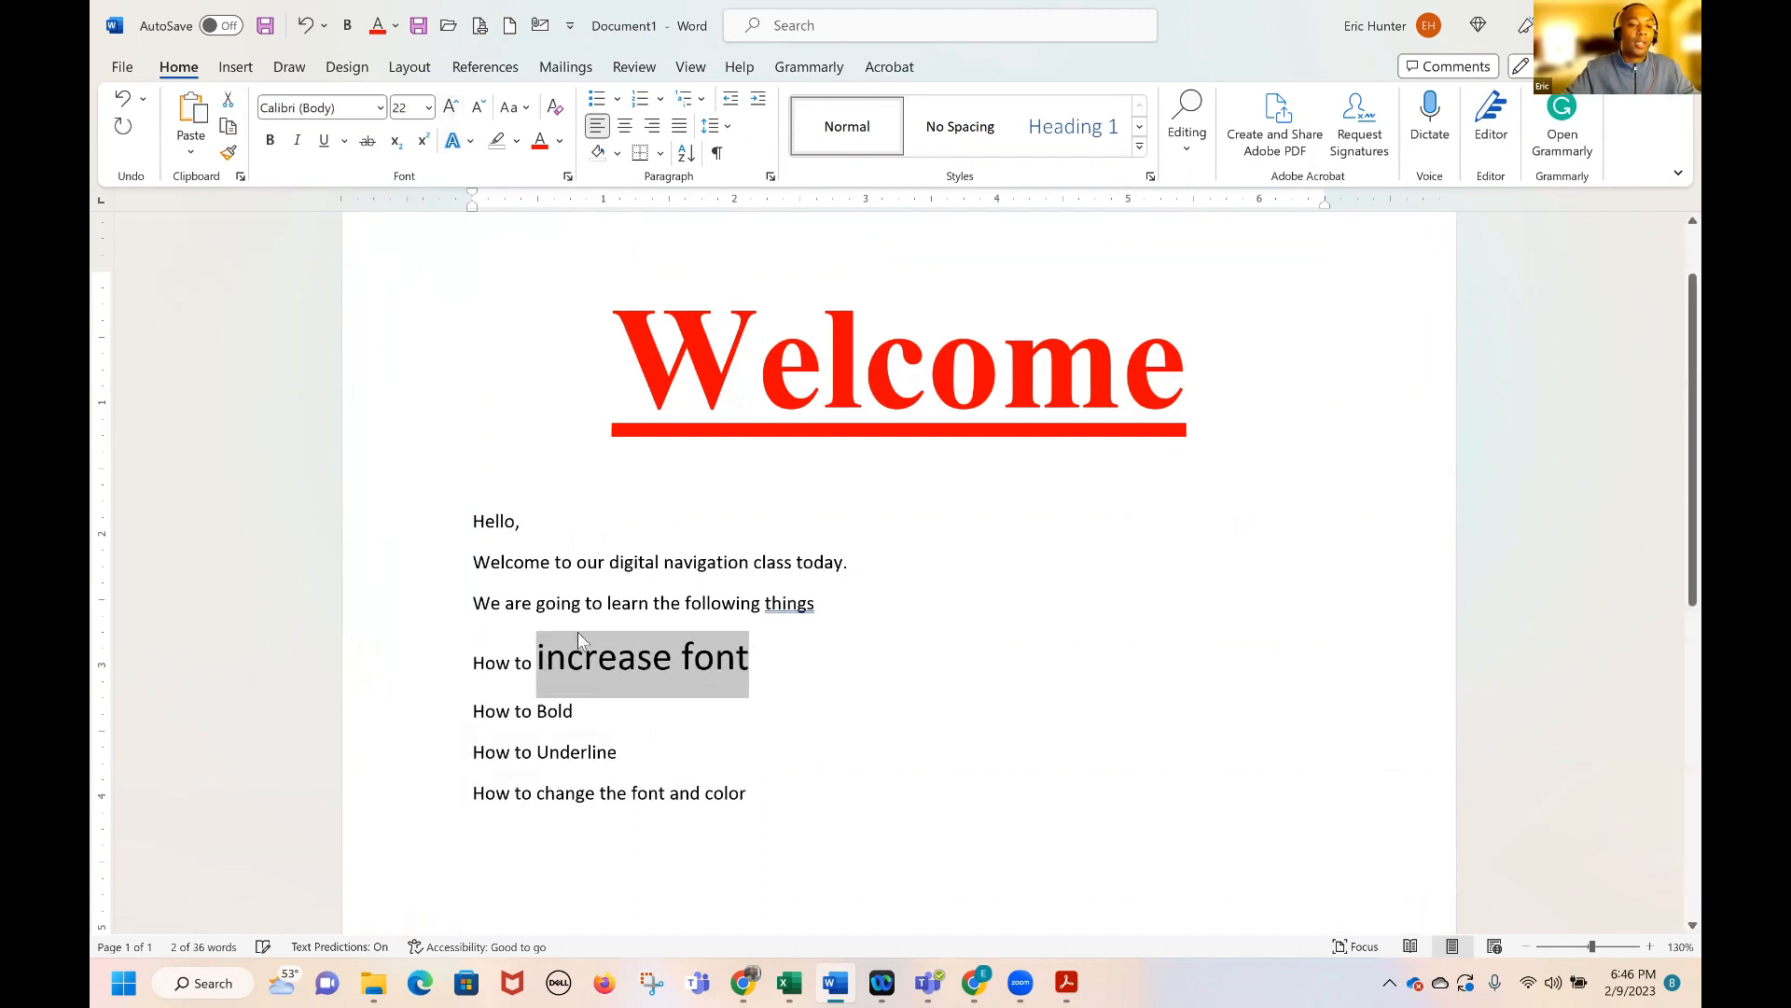
# Make the word "Bold" bold and underline the word "Underline" in the list
pyautogui.moveTo(573, 710); pyautogui.dragTo(535, 715)
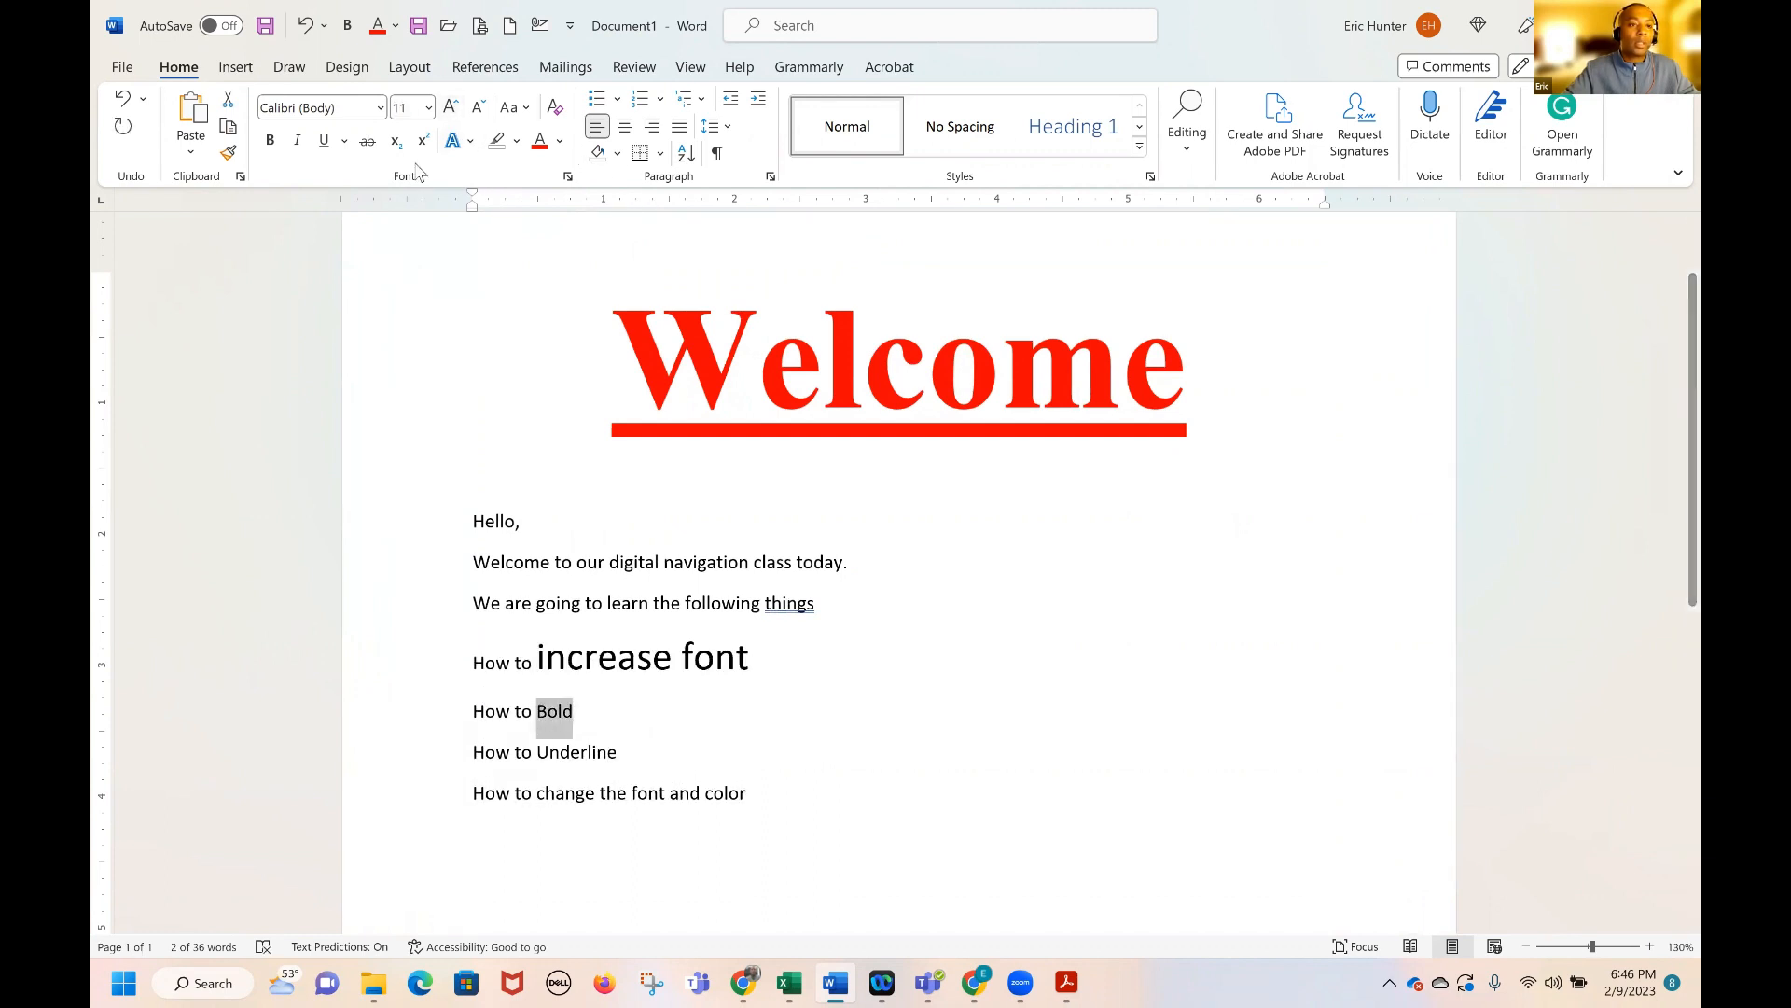
pyautogui.click(271, 140)
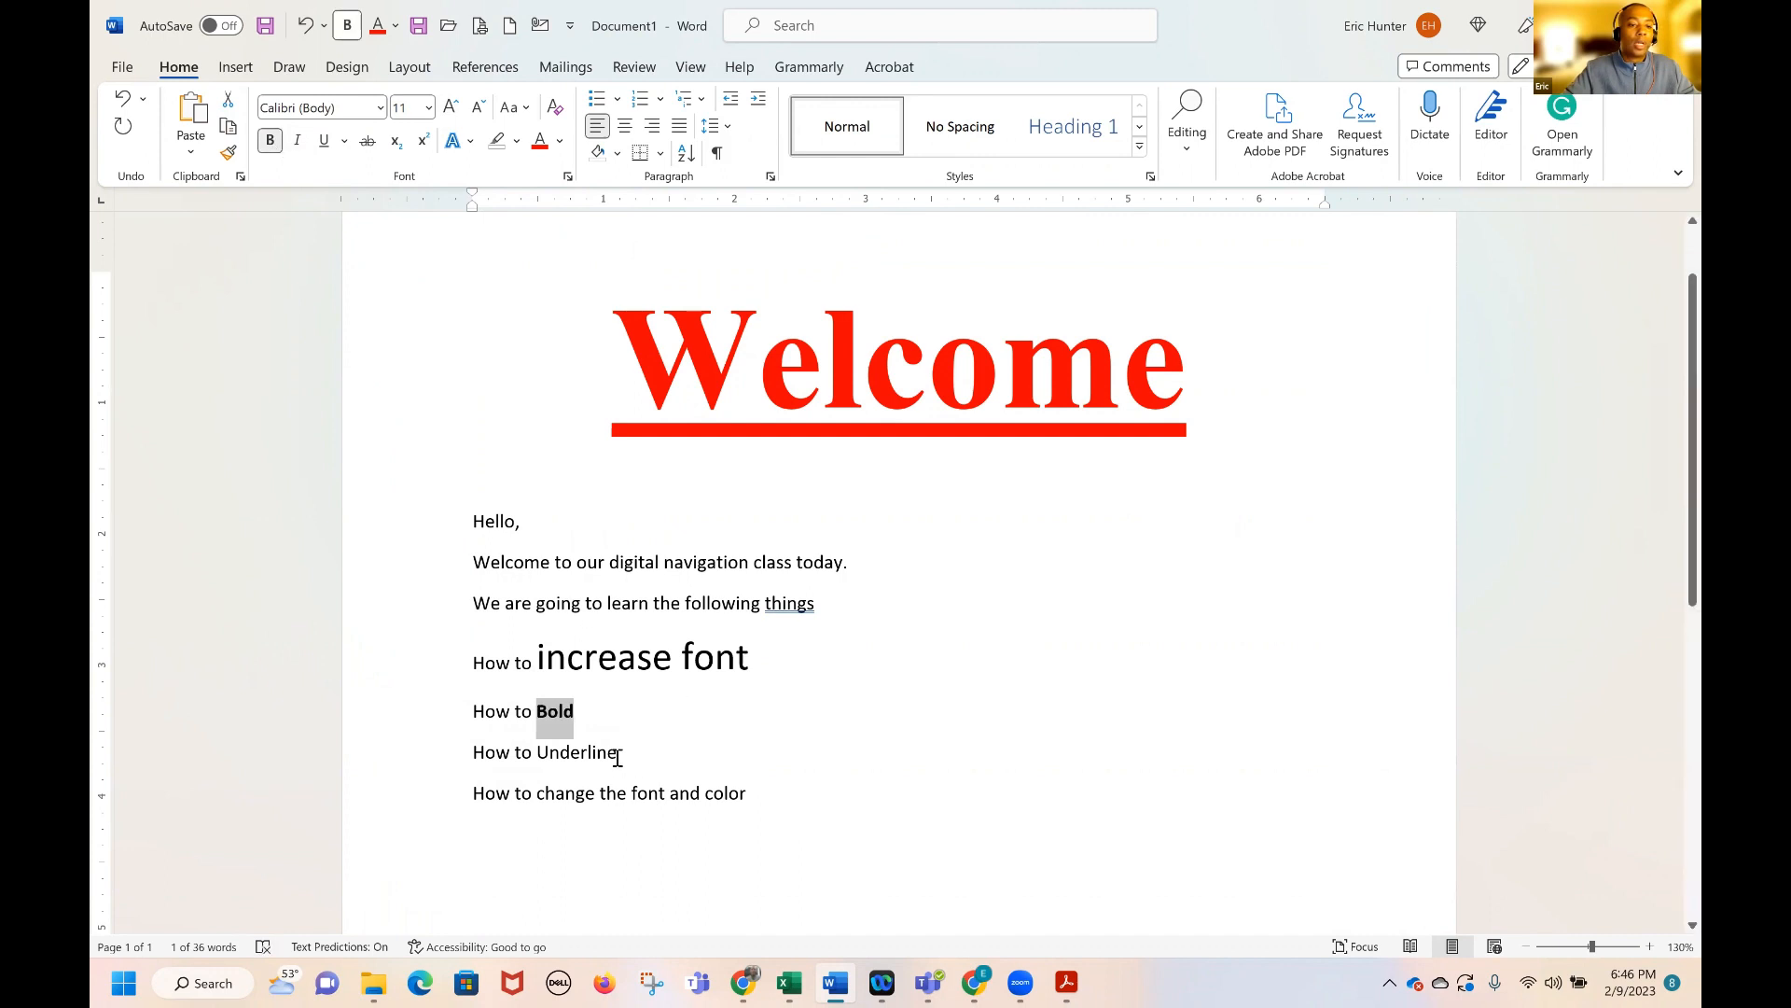
pyautogui.moveTo(614, 752)
pyautogui.mouseDown()
pyautogui.moveTo(545, 752)
pyautogui.moveTo(618, 752)
pyautogui.mouseUp()
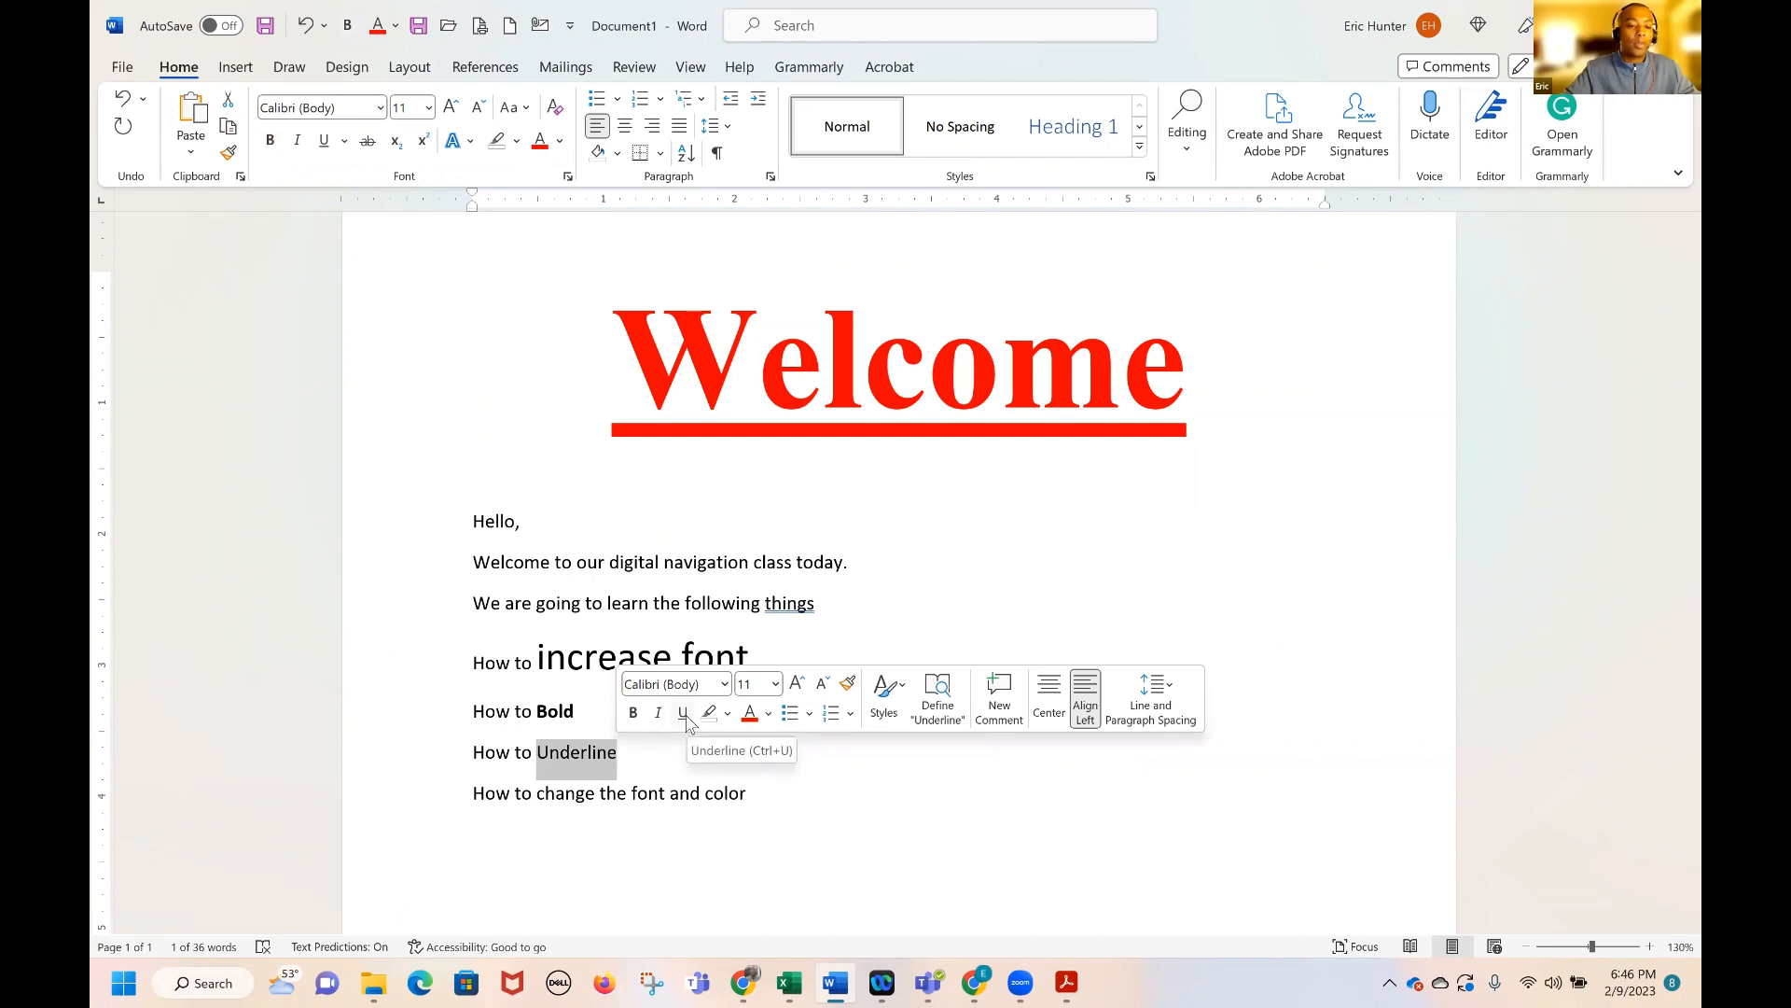
pyautogui.click(684, 714)
# Enlarge the word "font" in the last list line to size 22 and set its typeface to Snap ITC
pyautogui.moveTo(631, 793); pyautogui.dragTo(671, 794)
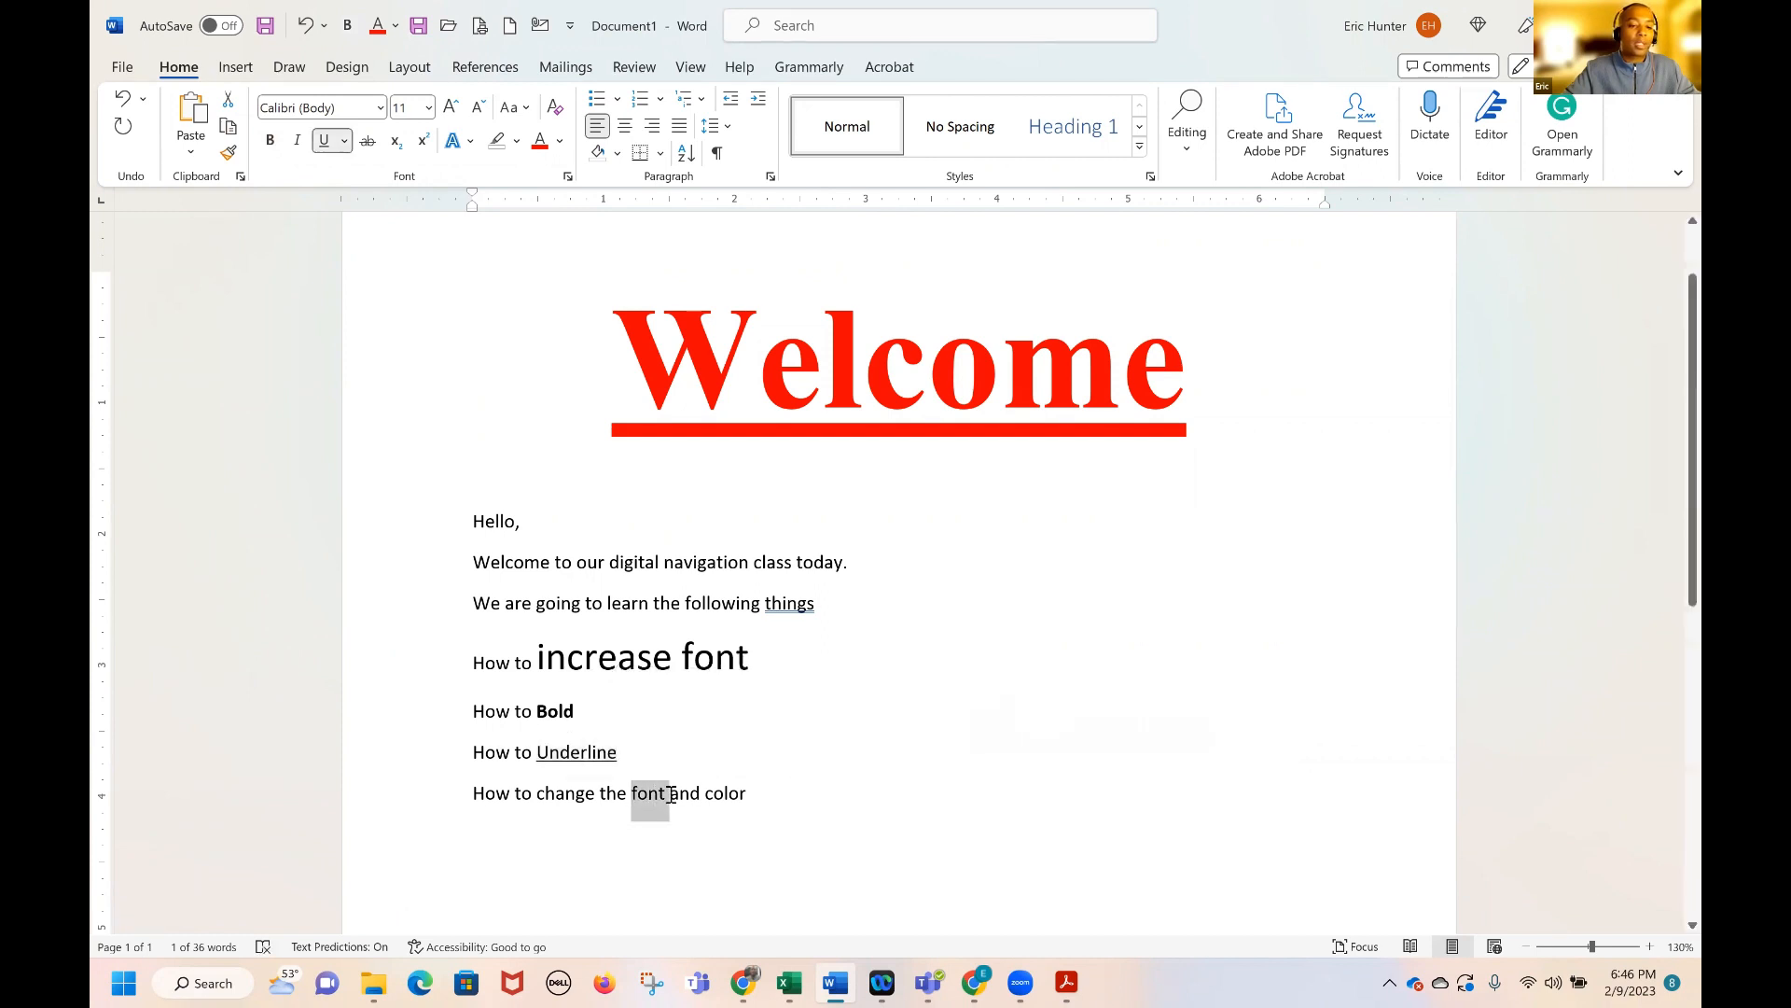
pyautogui.click(451, 106)
pyautogui.click(451, 107)
pyautogui.click(451, 106)
pyautogui.click(451, 106)
pyautogui.click(451, 106)
pyautogui.click(451, 106)
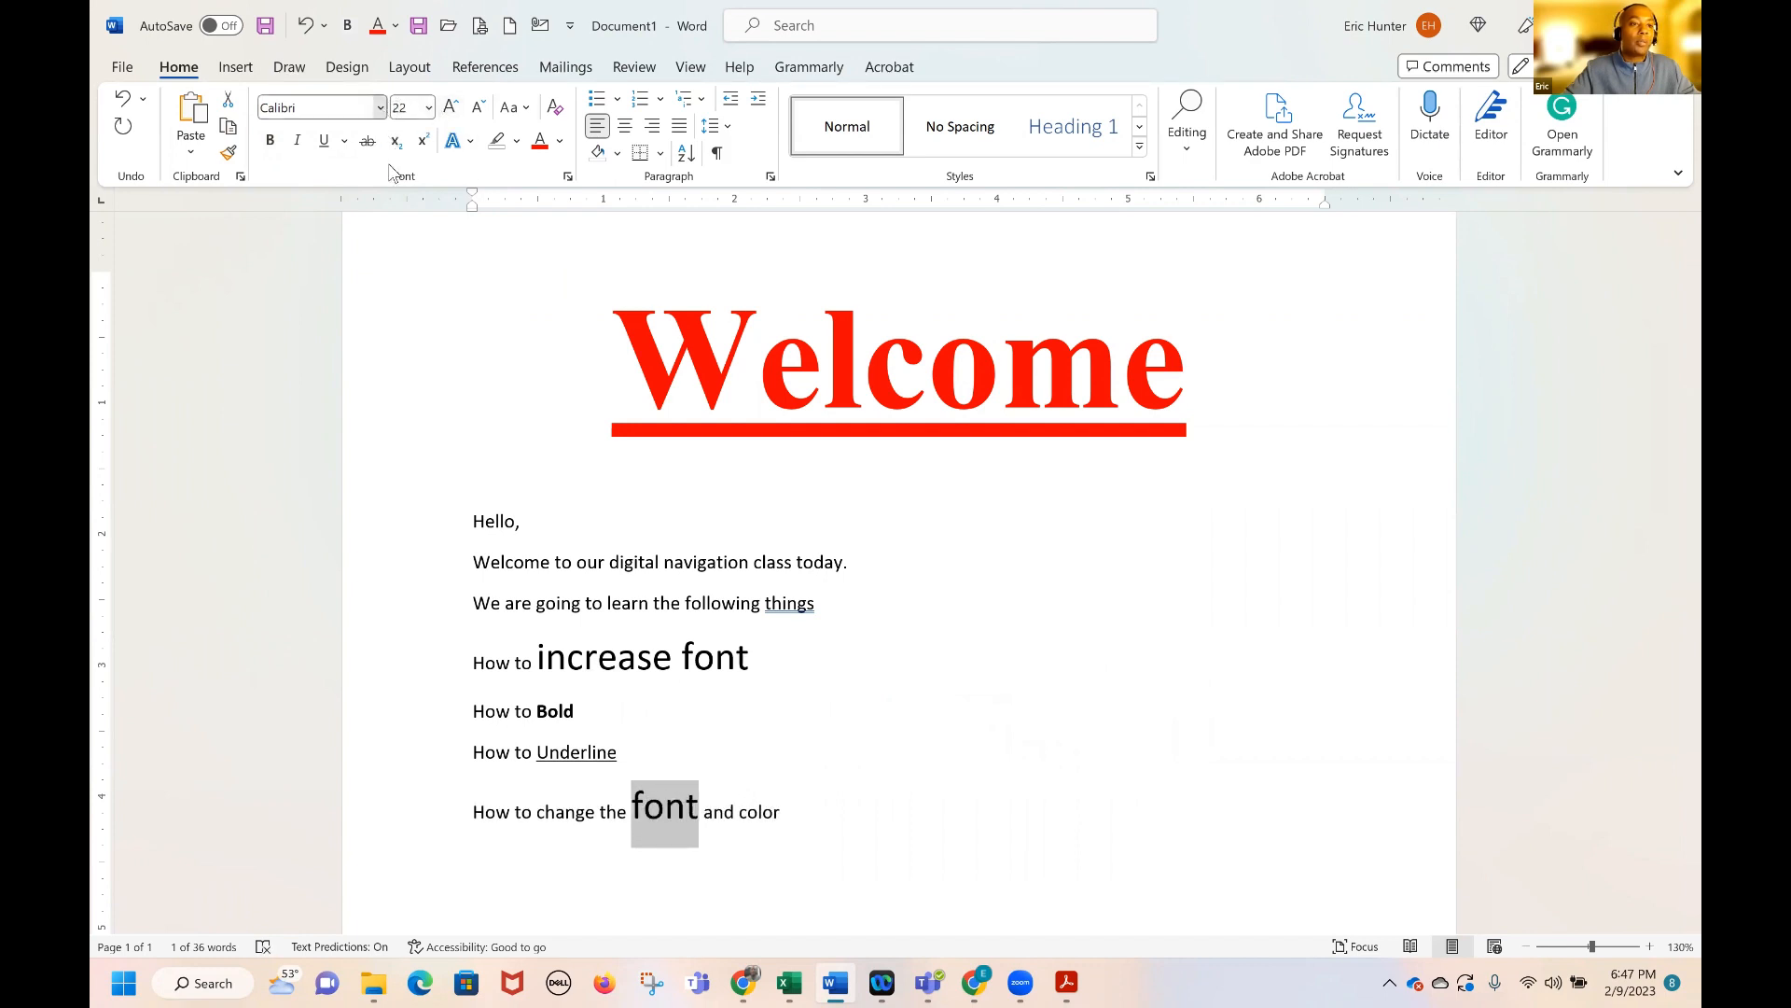
pyautogui.click(380, 107)
pyautogui.click(340, 290)
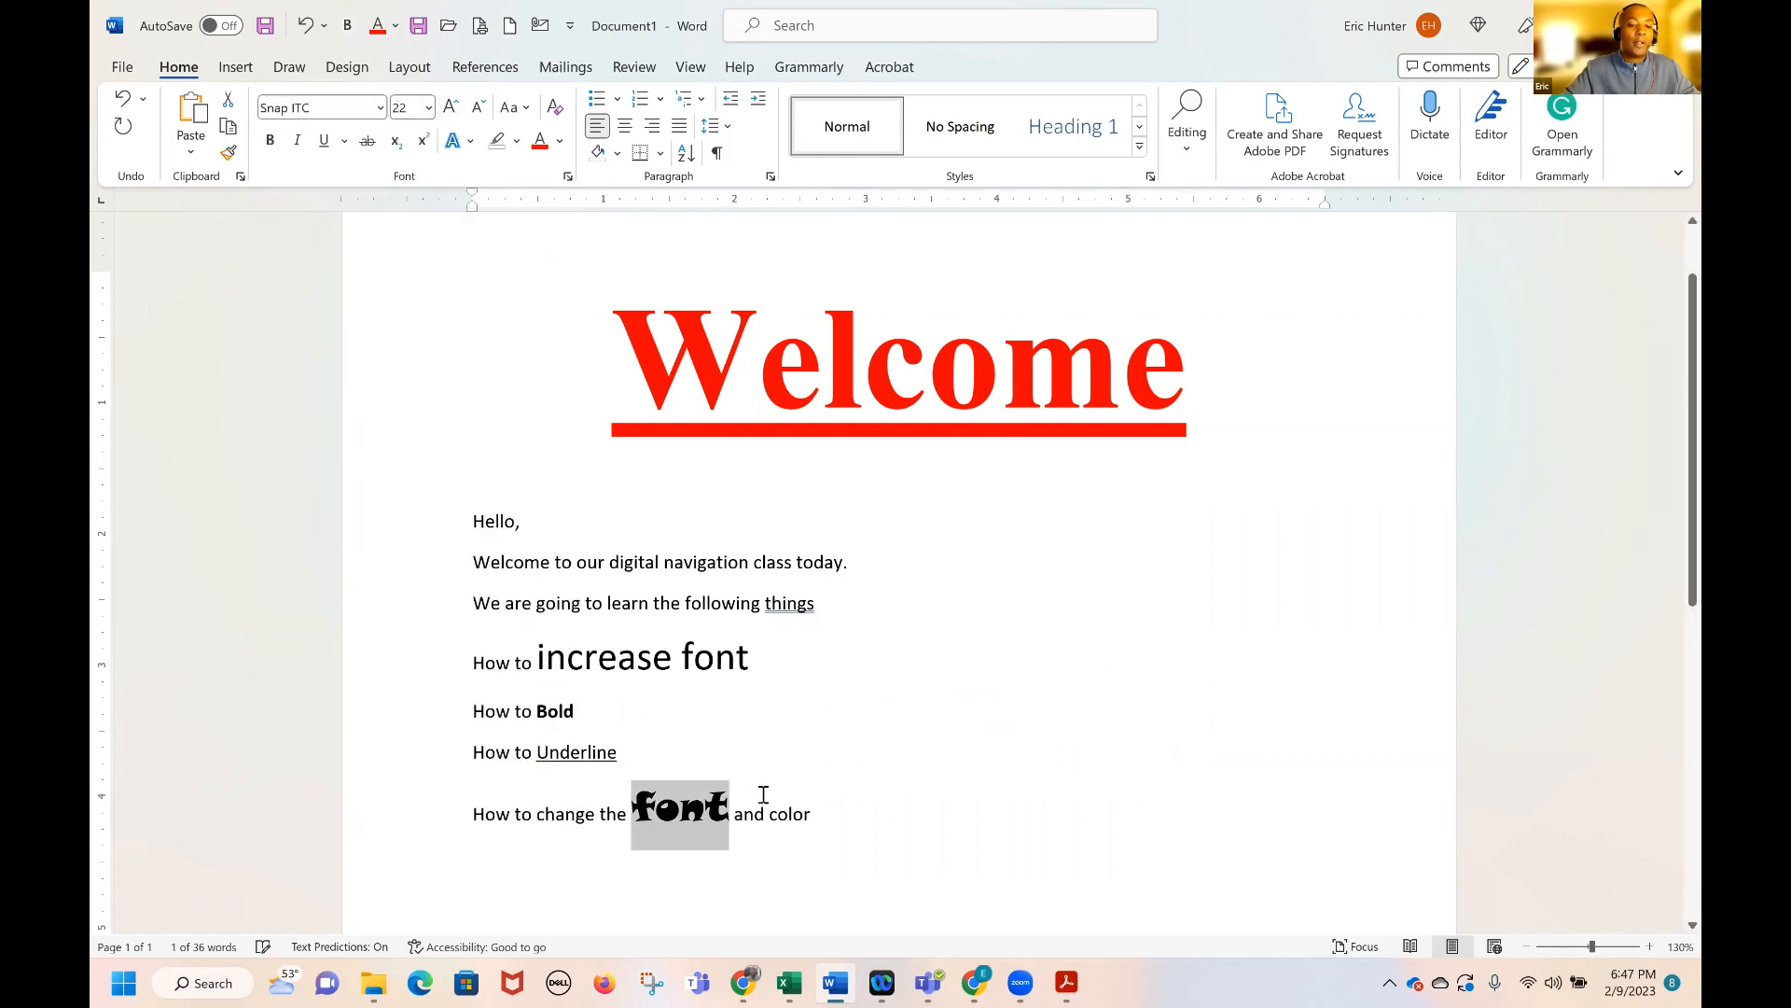
# Change the word "color" in the last list line to the standard orange and enlarge it to size 22
pyautogui.moveTo(769, 815); pyautogui.dragTo(810, 815)
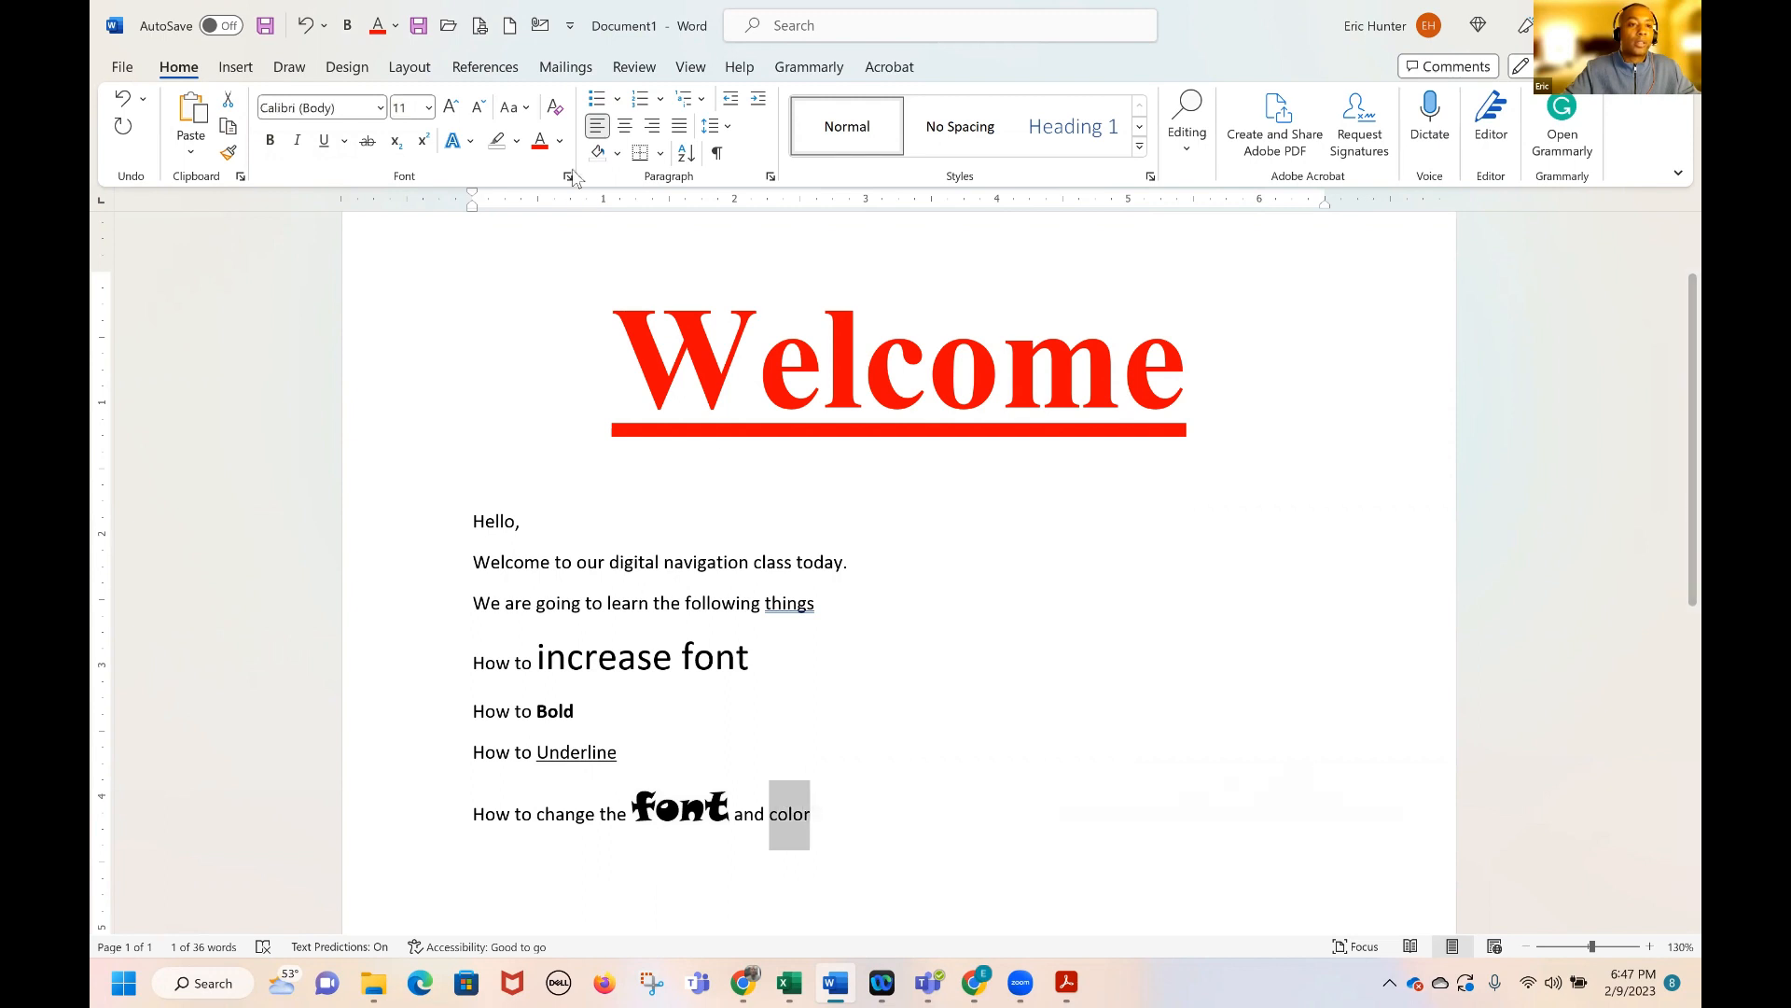
pyautogui.click(560, 142)
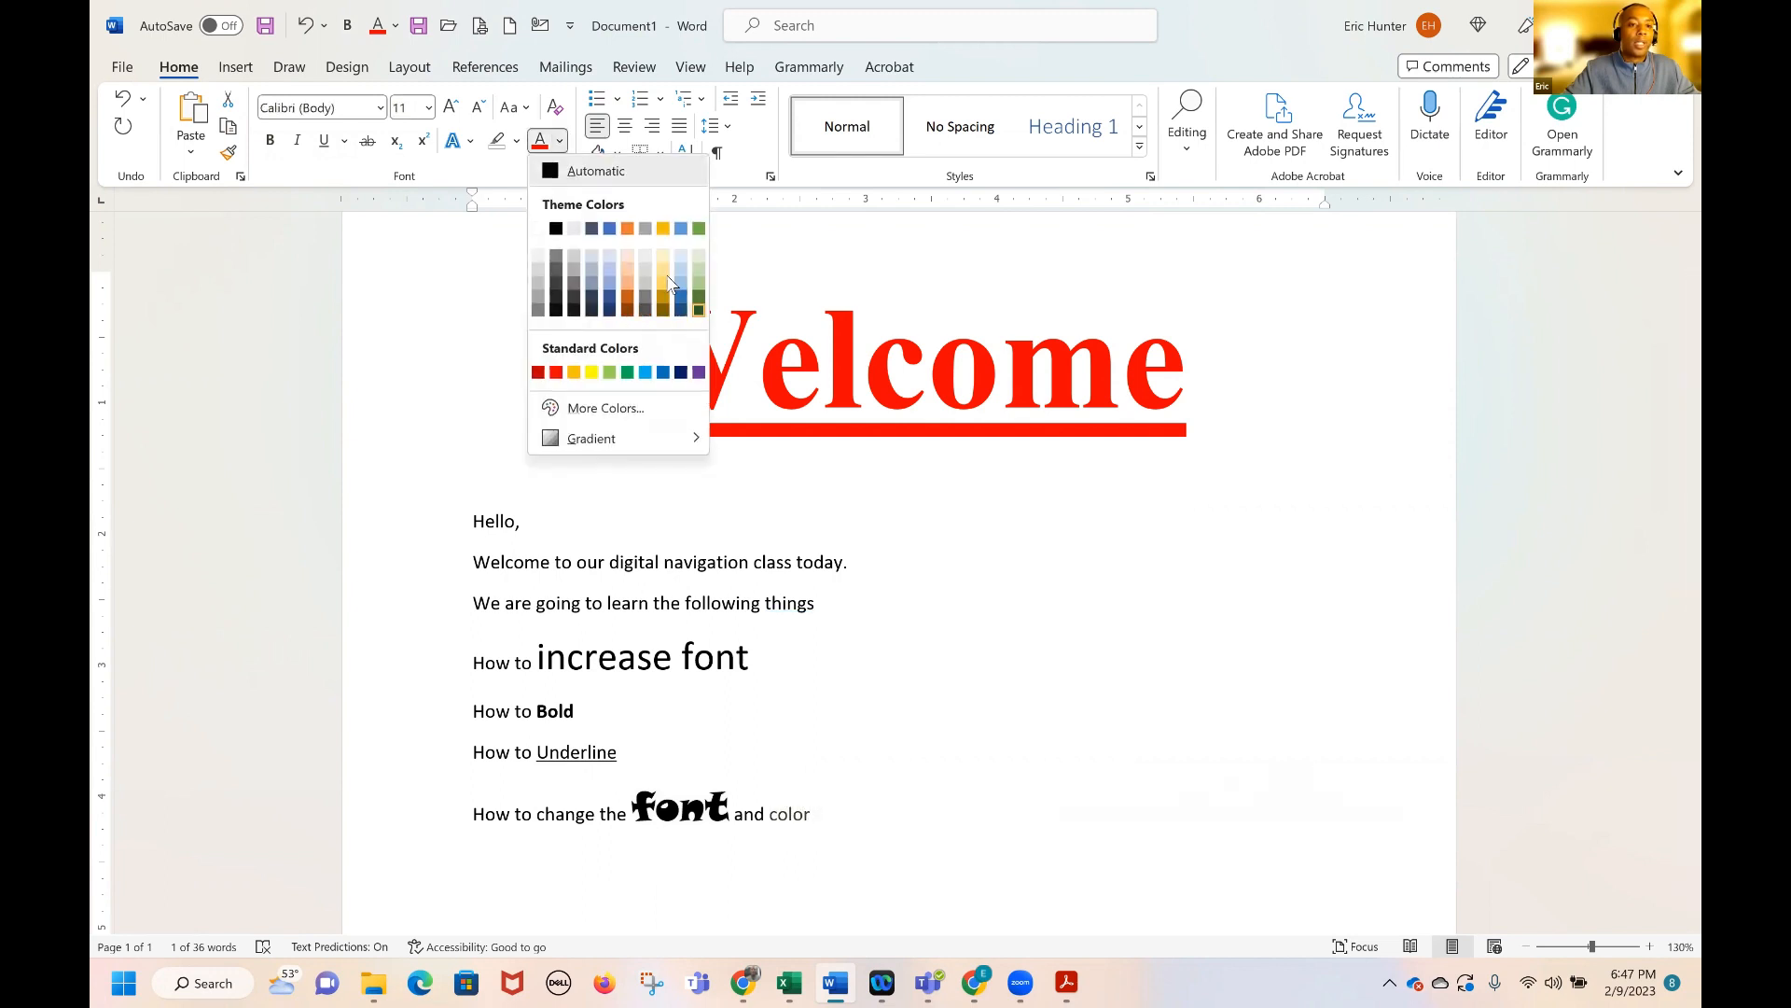
pyautogui.click(575, 373)
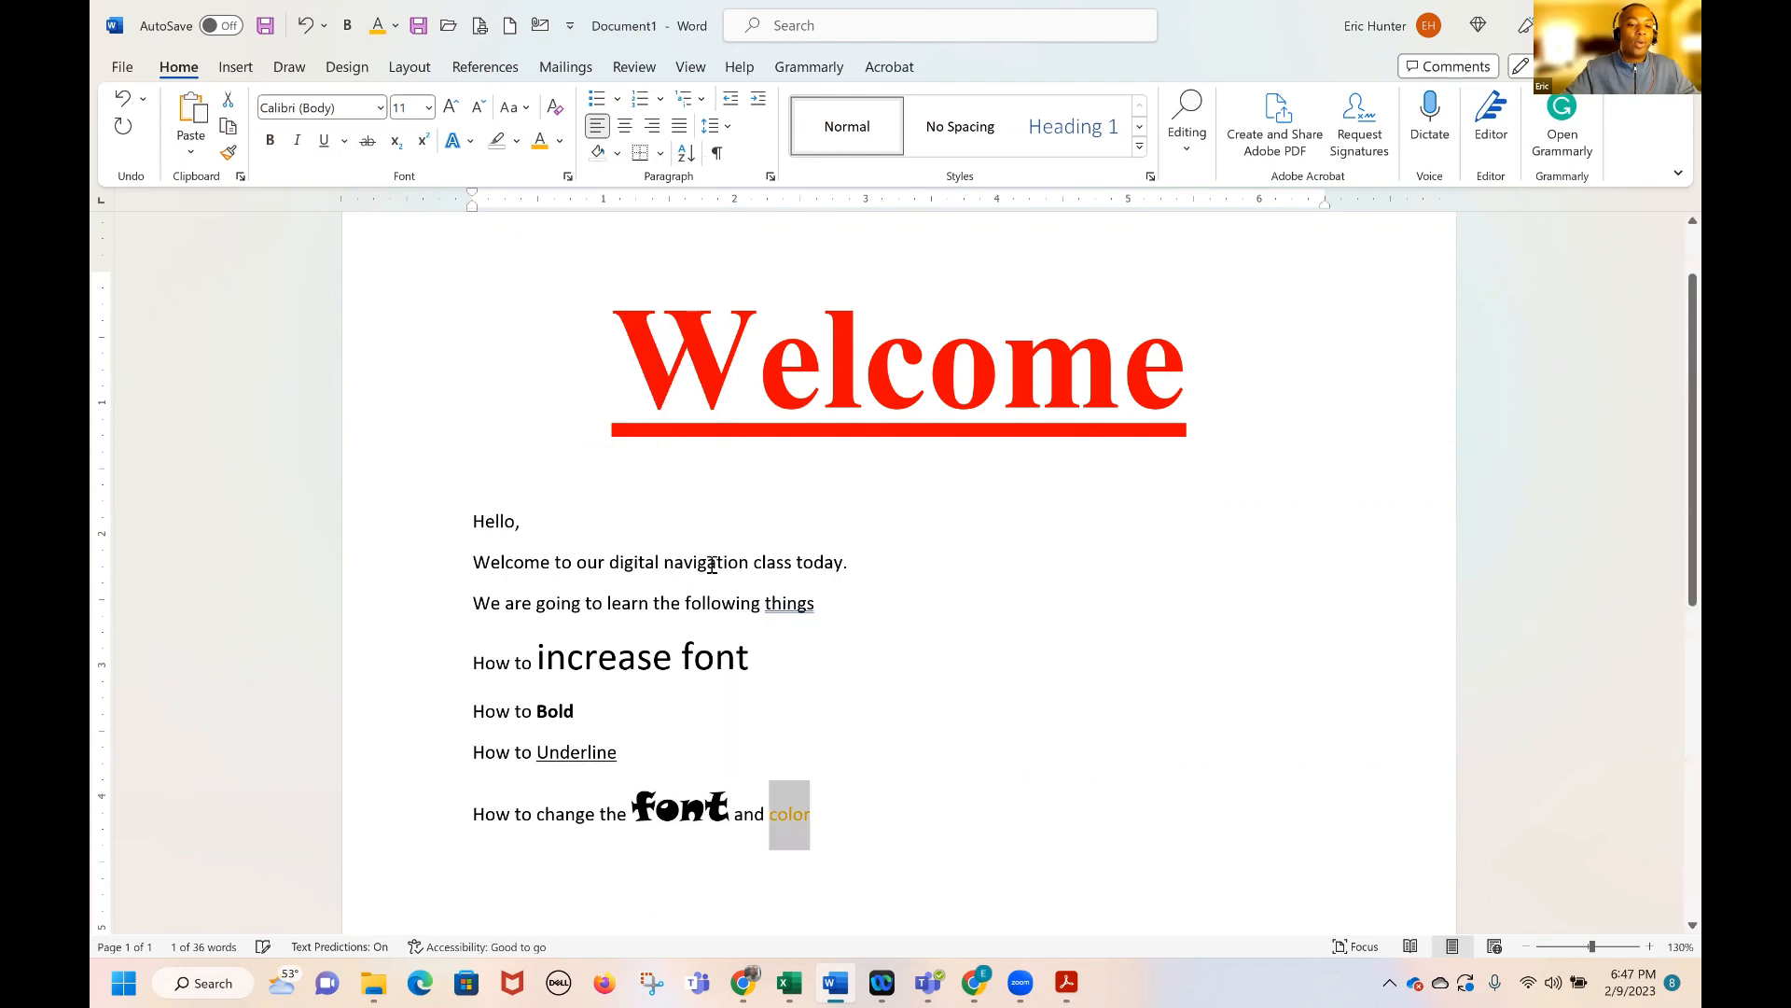
pyautogui.click(458, 107)
pyautogui.click(458, 108)
pyautogui.click(458, 107)
pyautogui.click(458, 107)
pyautogui.click(458, 107)
pyautogui.click(458, 107)
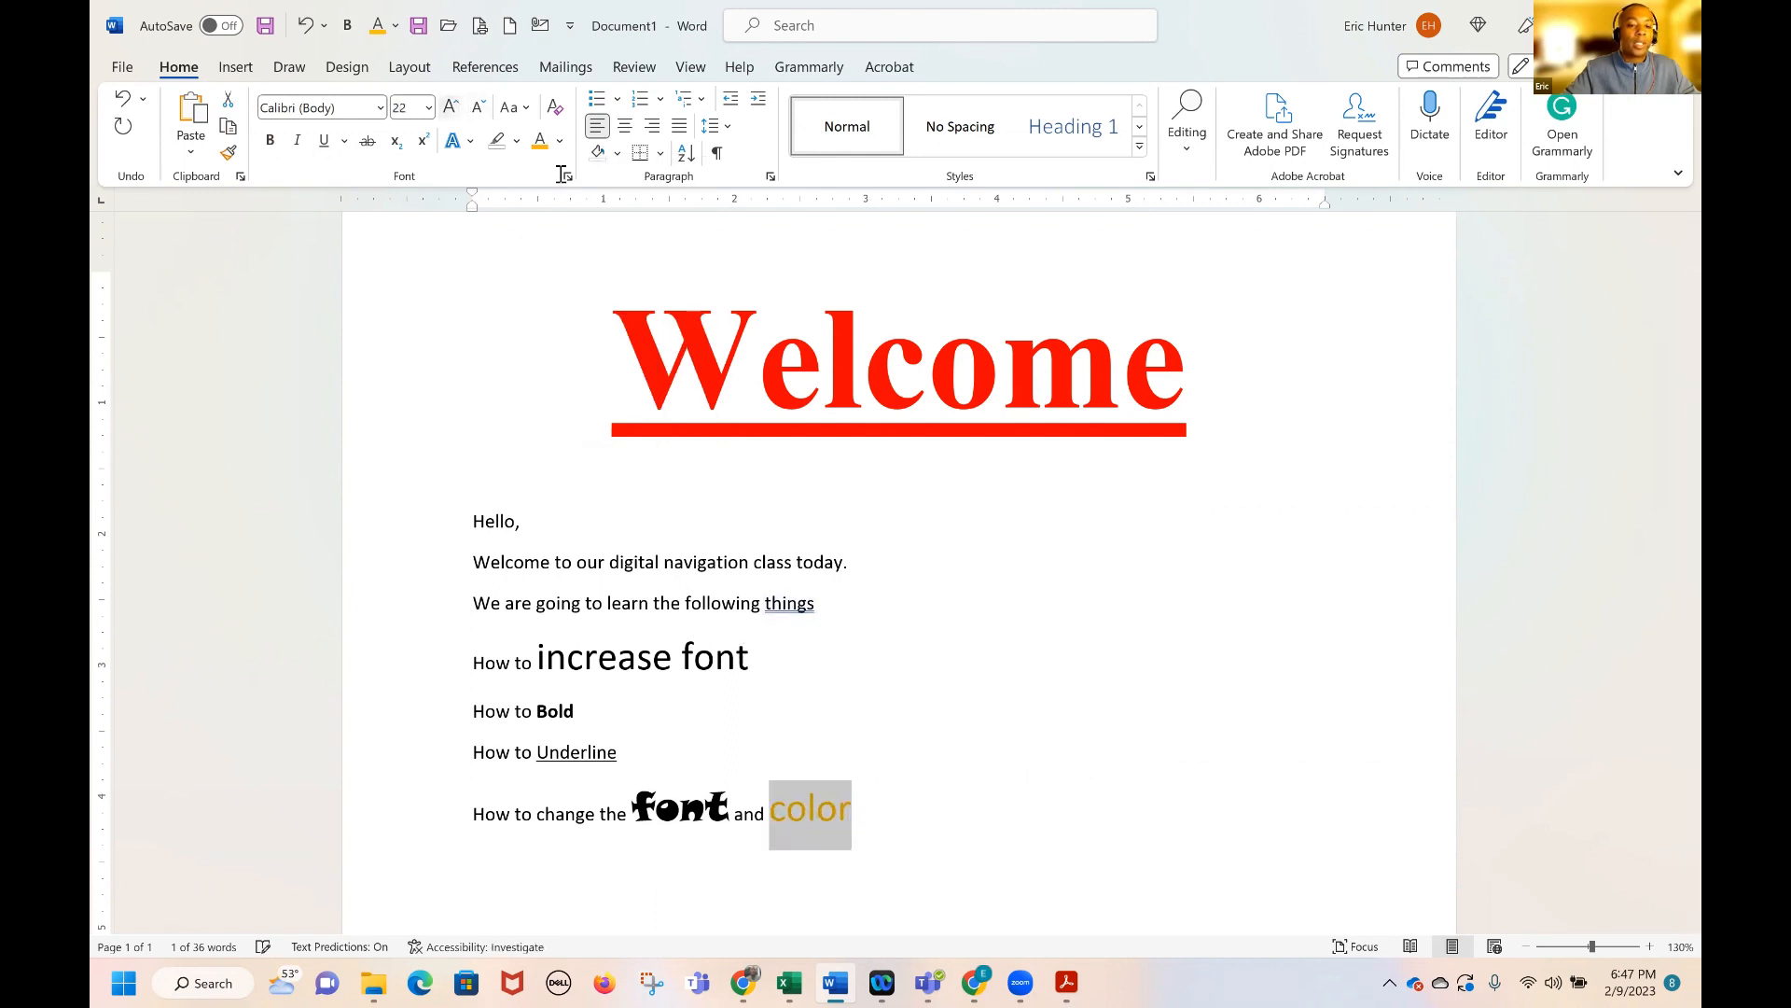
# Add the line "How to make Vegetable Soup:" below the last line of the class-topic list
pyautogui.click(903, 691)
pyautogui.scroll(-2, 920, 757)
pyautogui.click(741, 744)
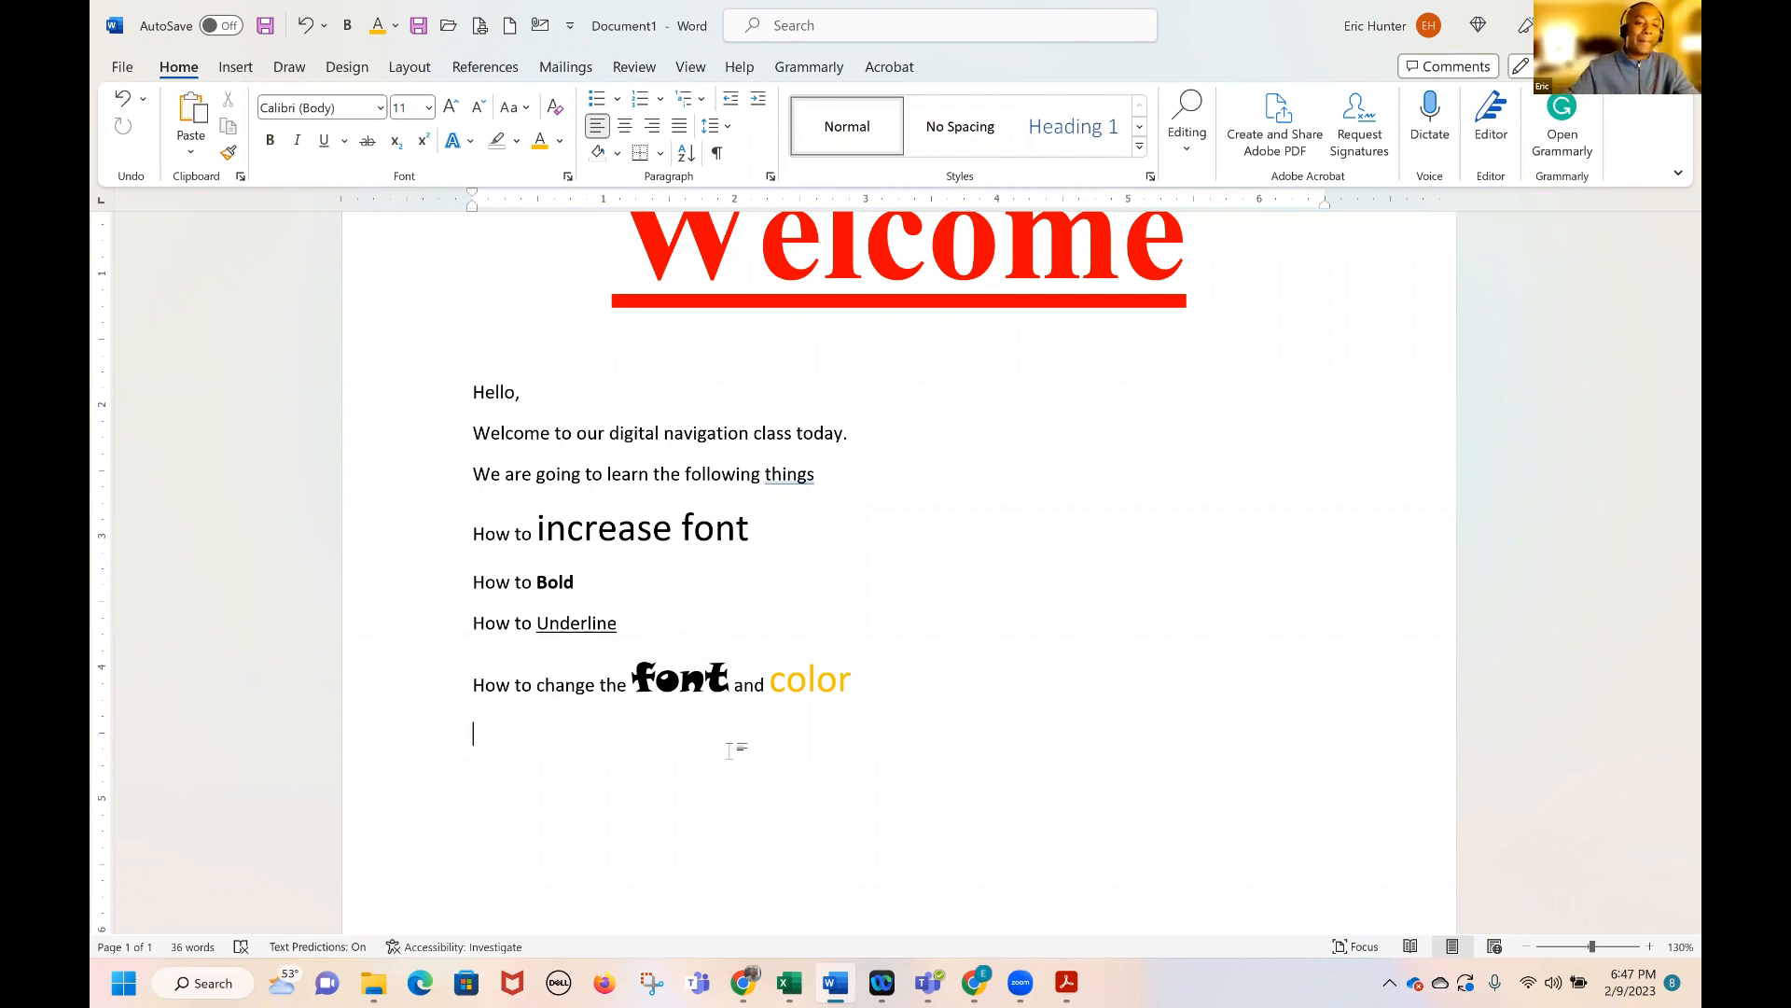
pyautogui.write('How to make')
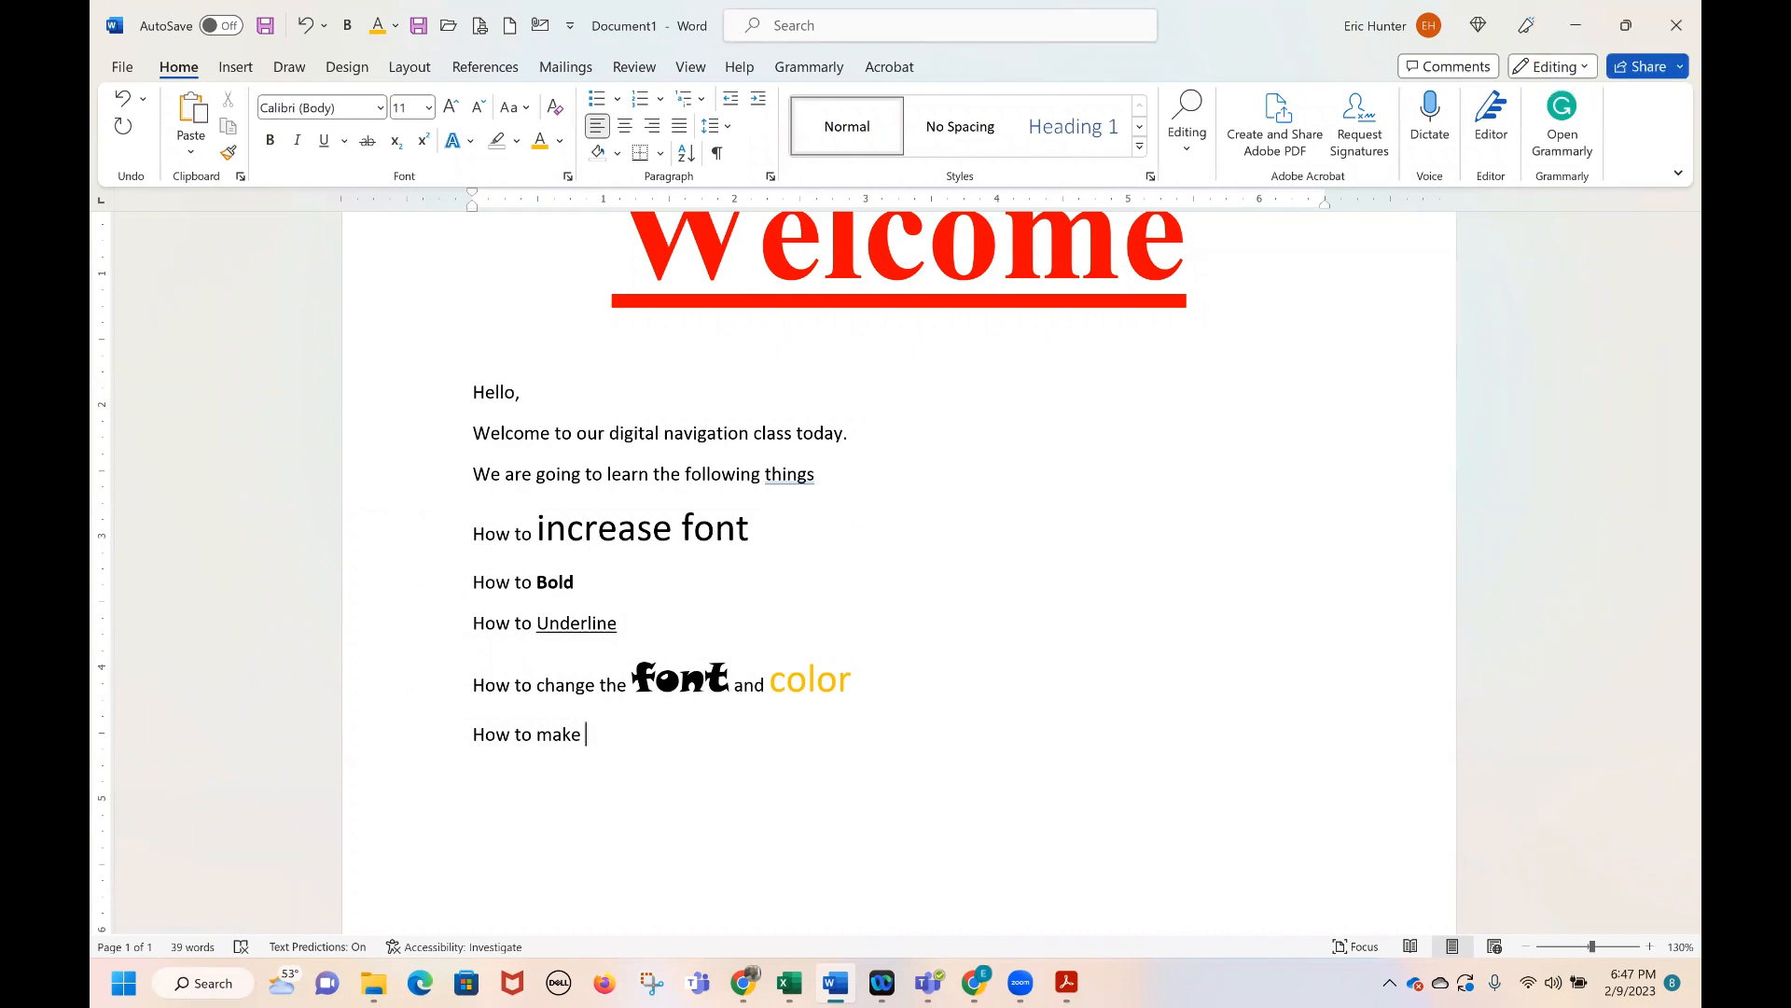
pyautogui.write('Ve')
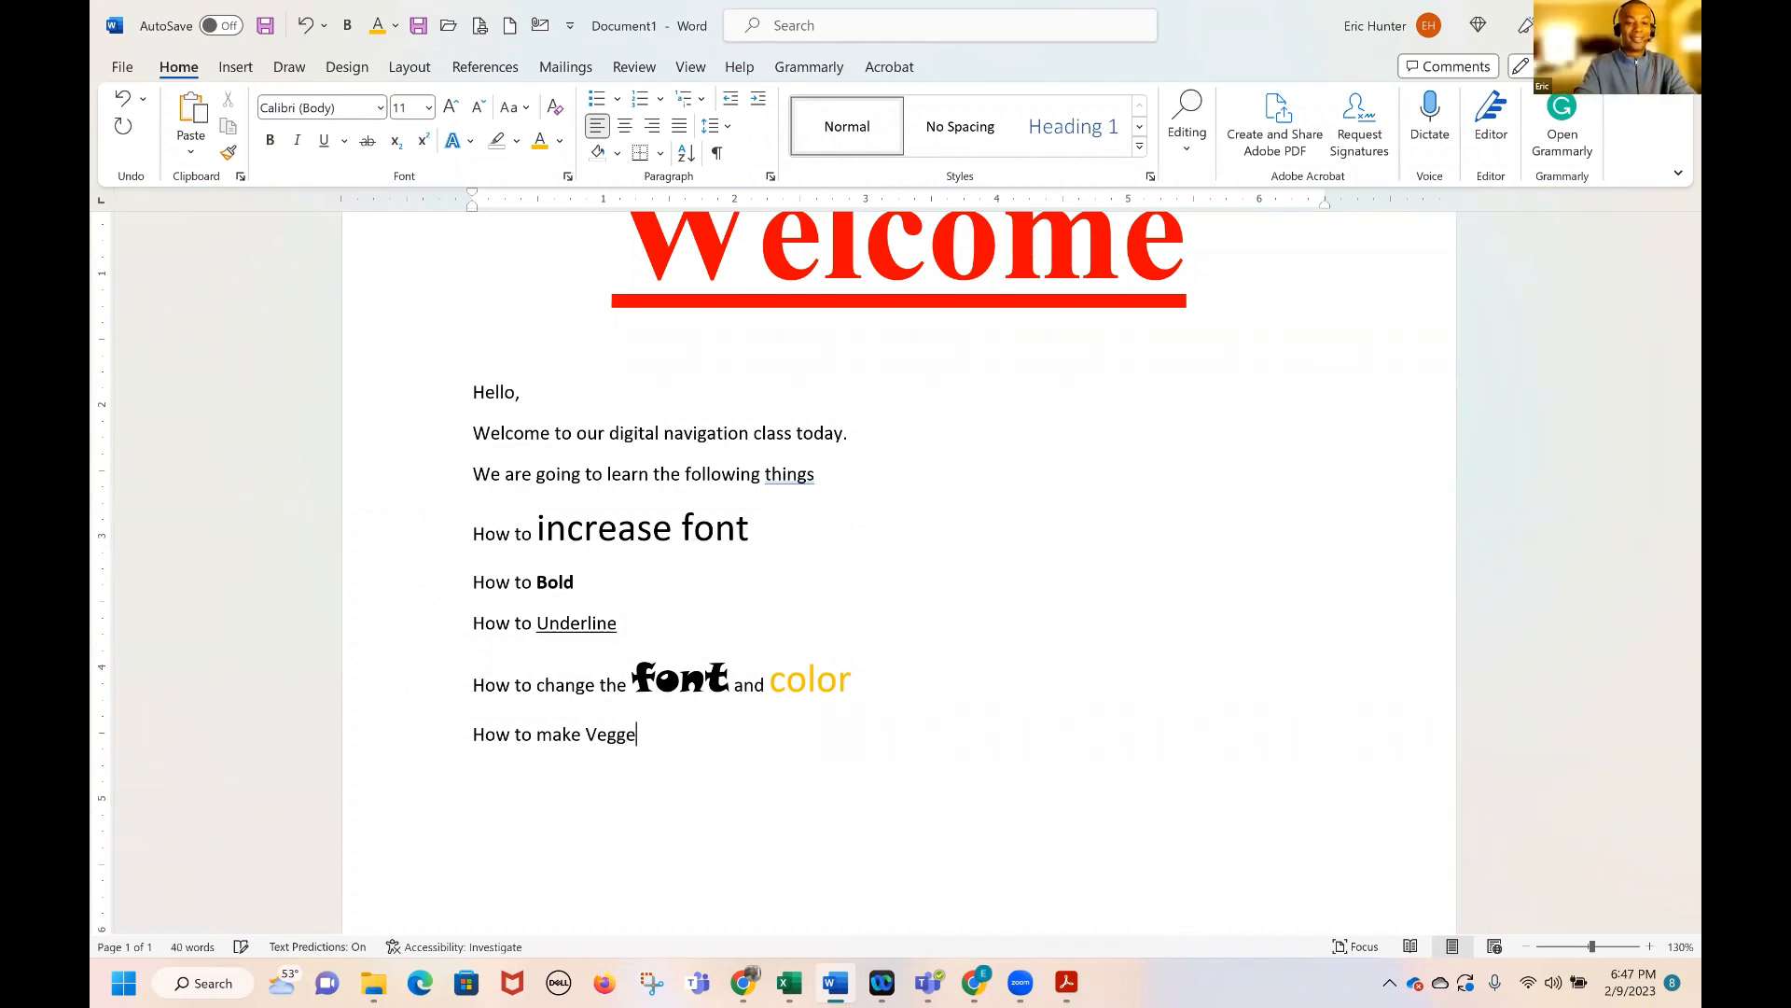
pyautogui.write('getabl')
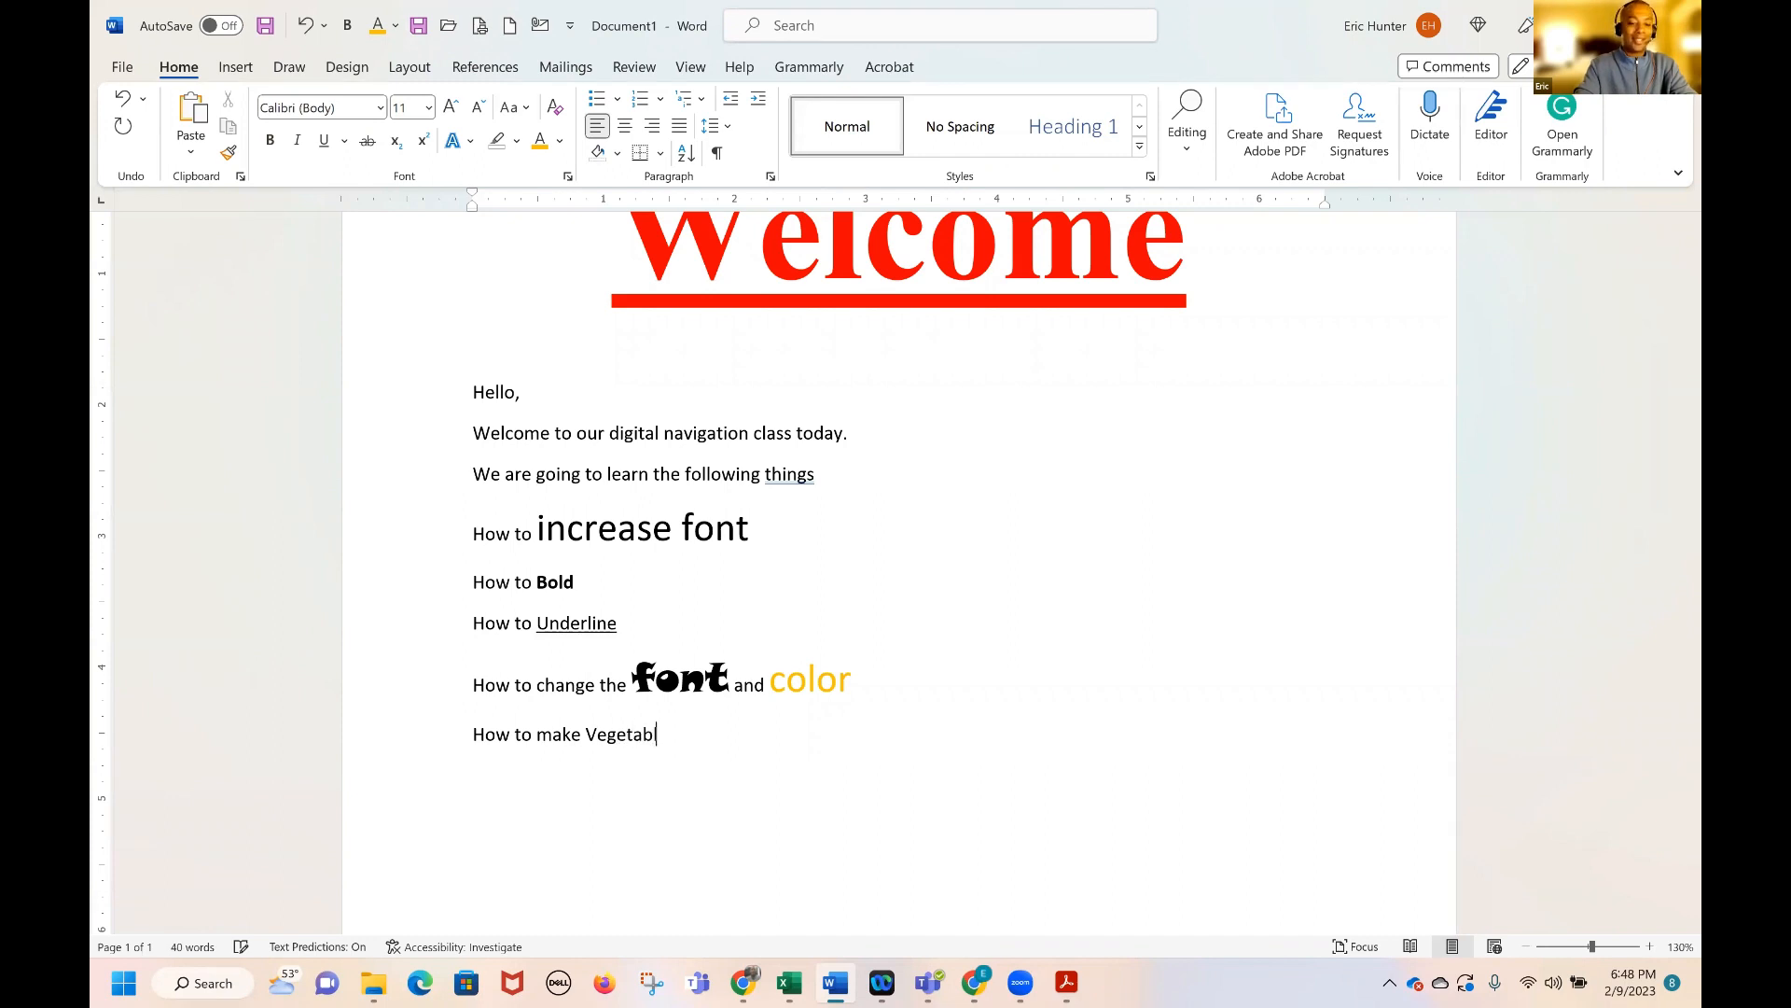
pyautogui.write('e Soup:')
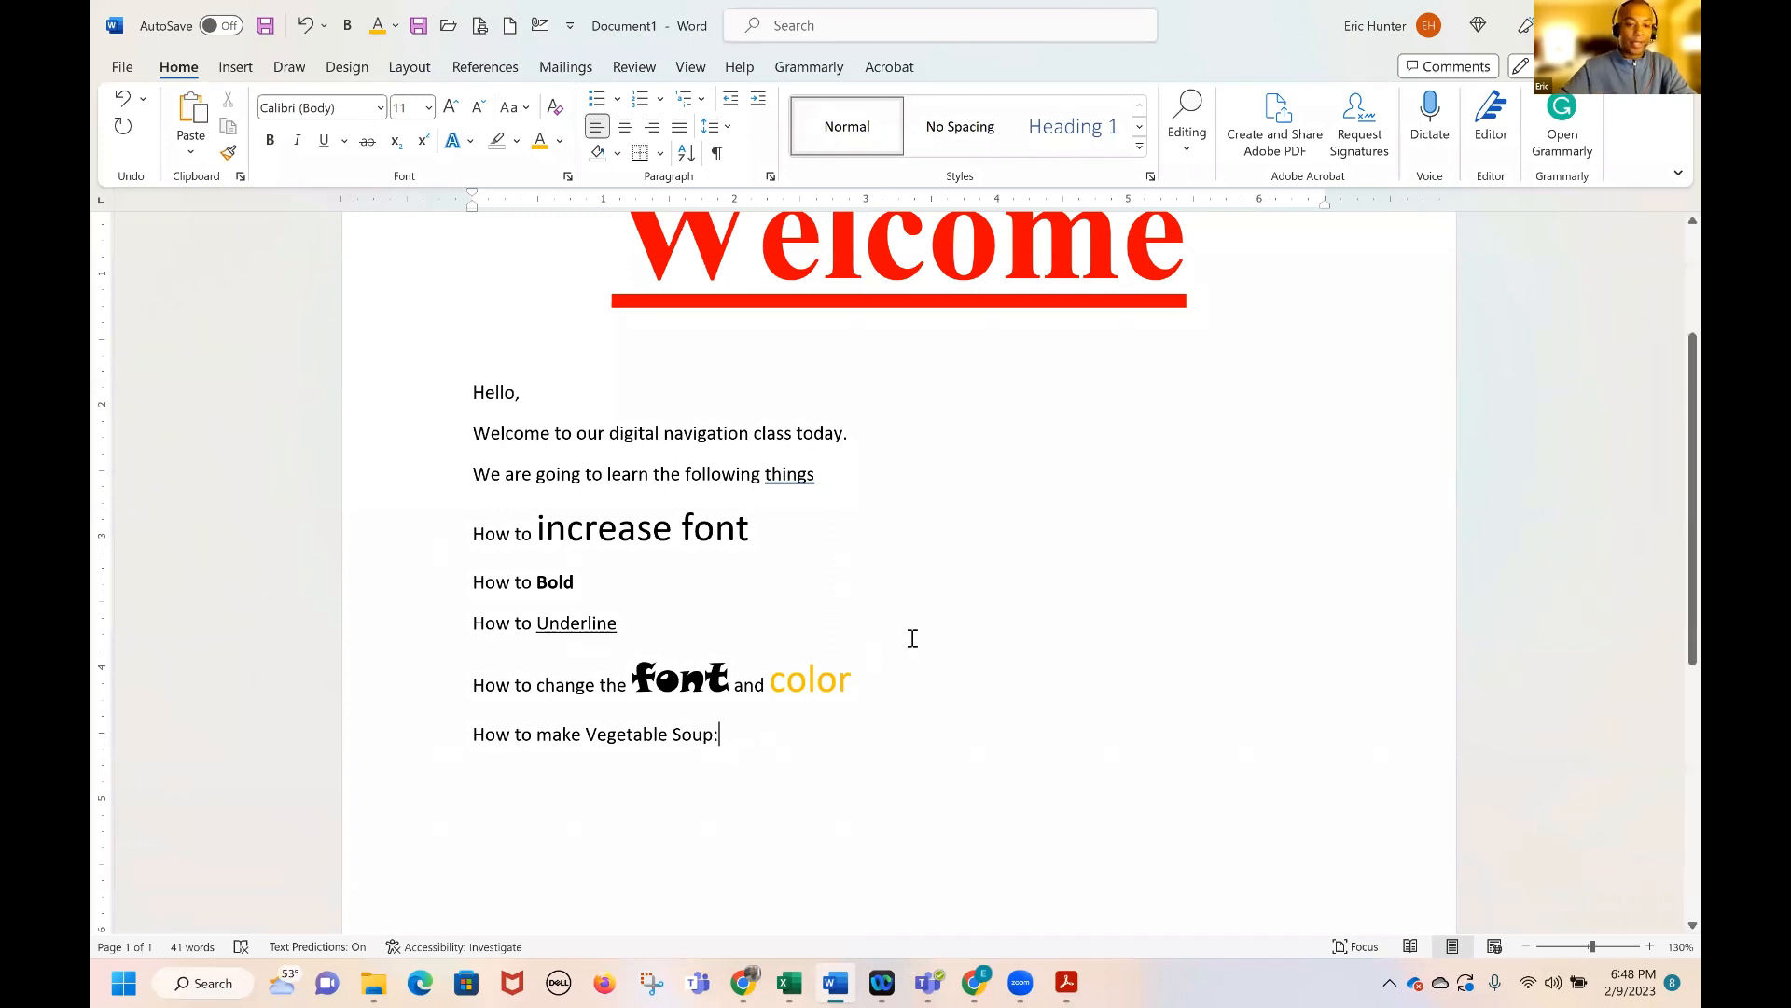
# Delete the greeting and class-topic lines above "How to make Vegetable Soup:" and make that remaining line bold and underlined
pyautogui.moveTo(882, 676); pyautogui.dragTo(444, 418)
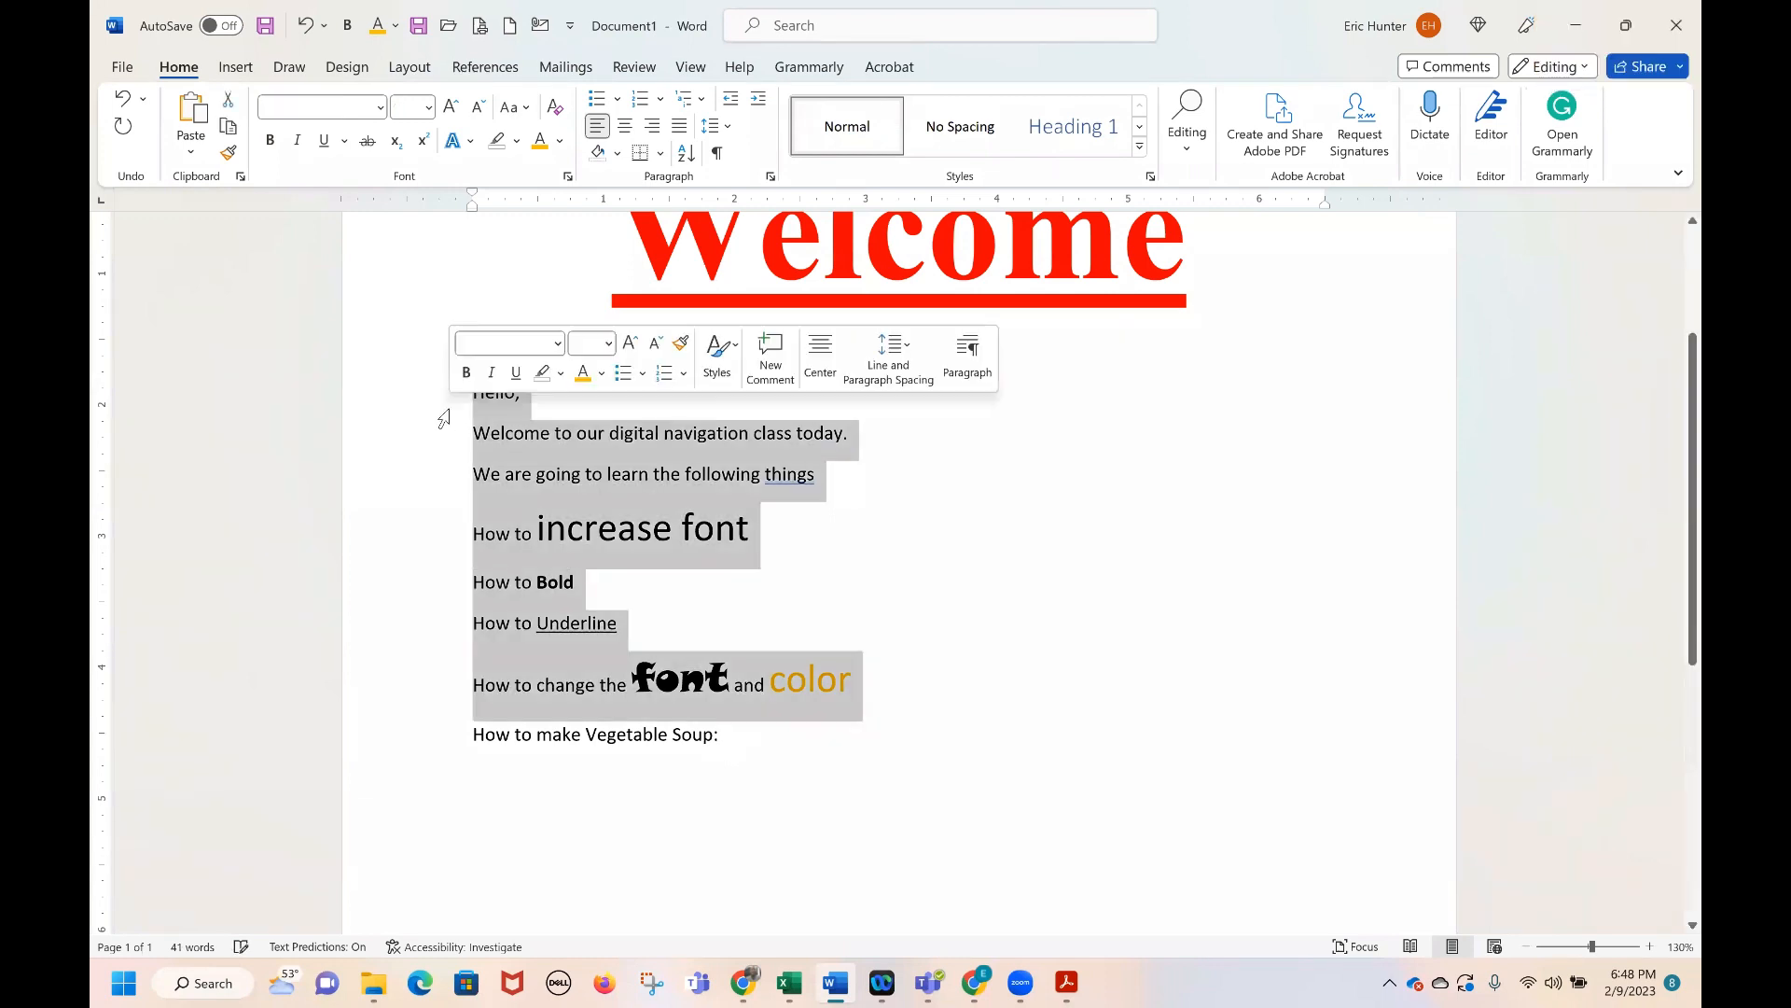
pyautogui.press('Delete')
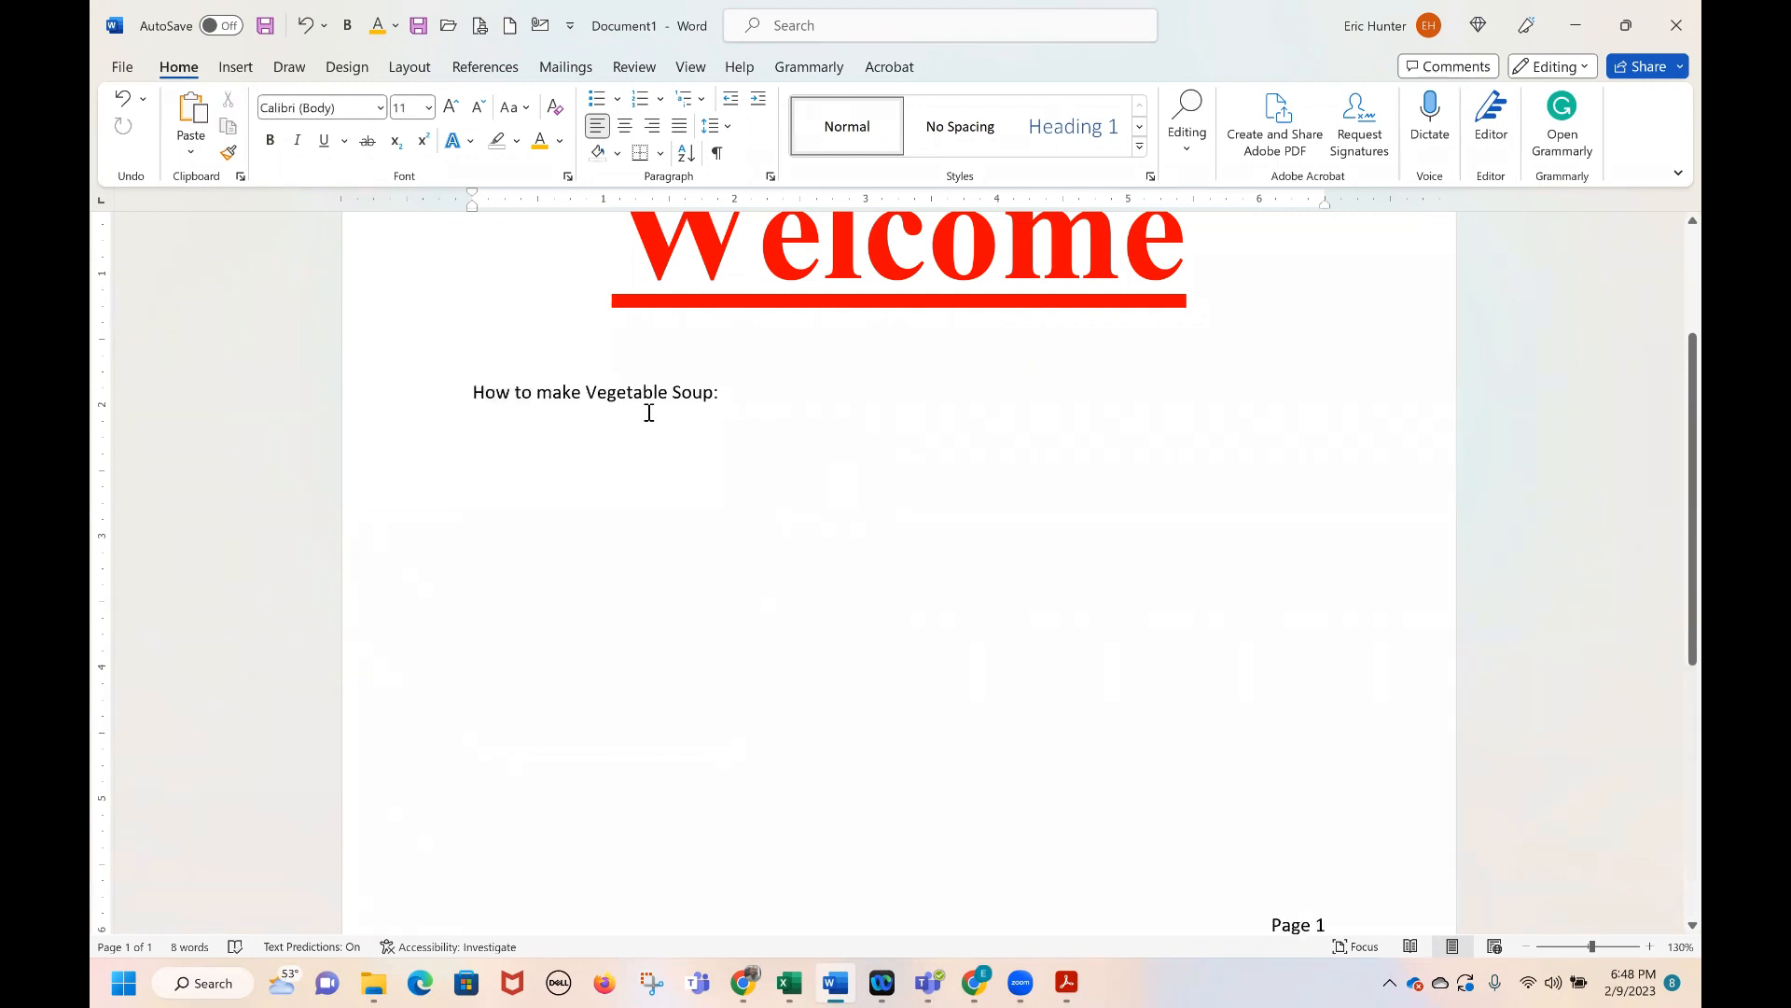
pyautogui.moveTo(720, 391); pyautogui.dragTo(444, 396)
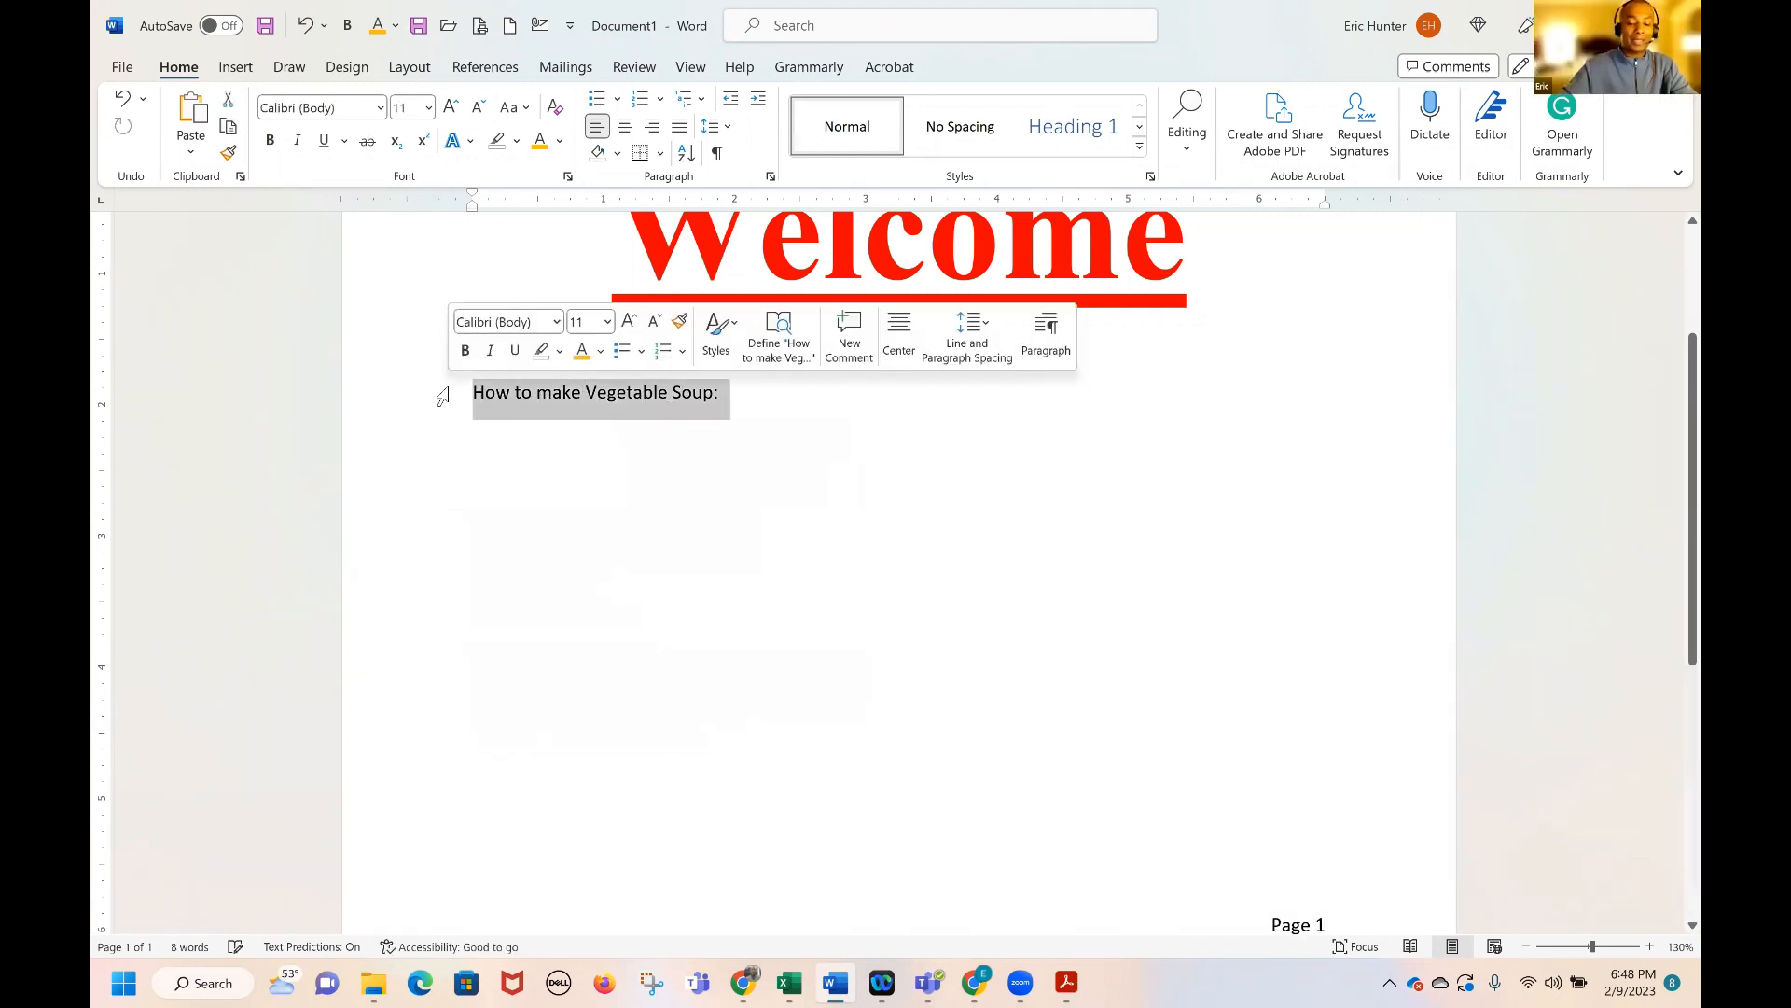
pyautogui.hotkey('ctrl', 'b')
pyautogui.hotkey('ctrl', 'u')
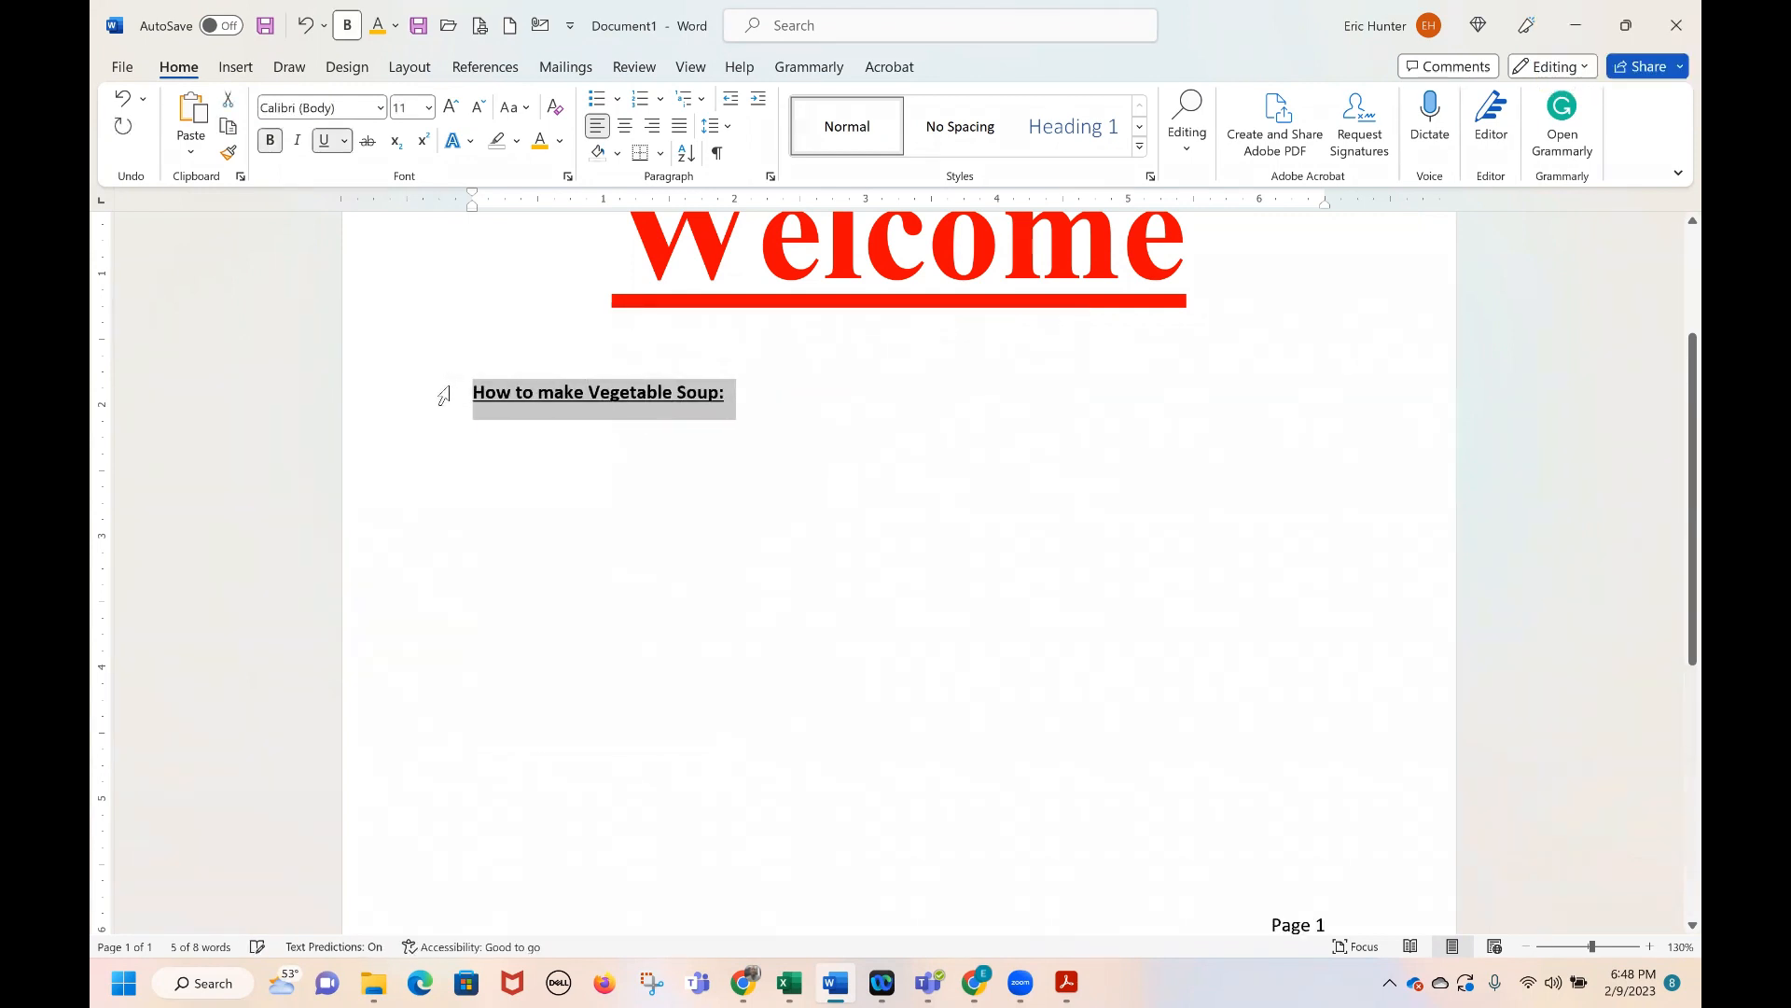
# Start a new line below the Vegetable Soup heading with underline and bold turned off
pyautogui.click(768, 404)
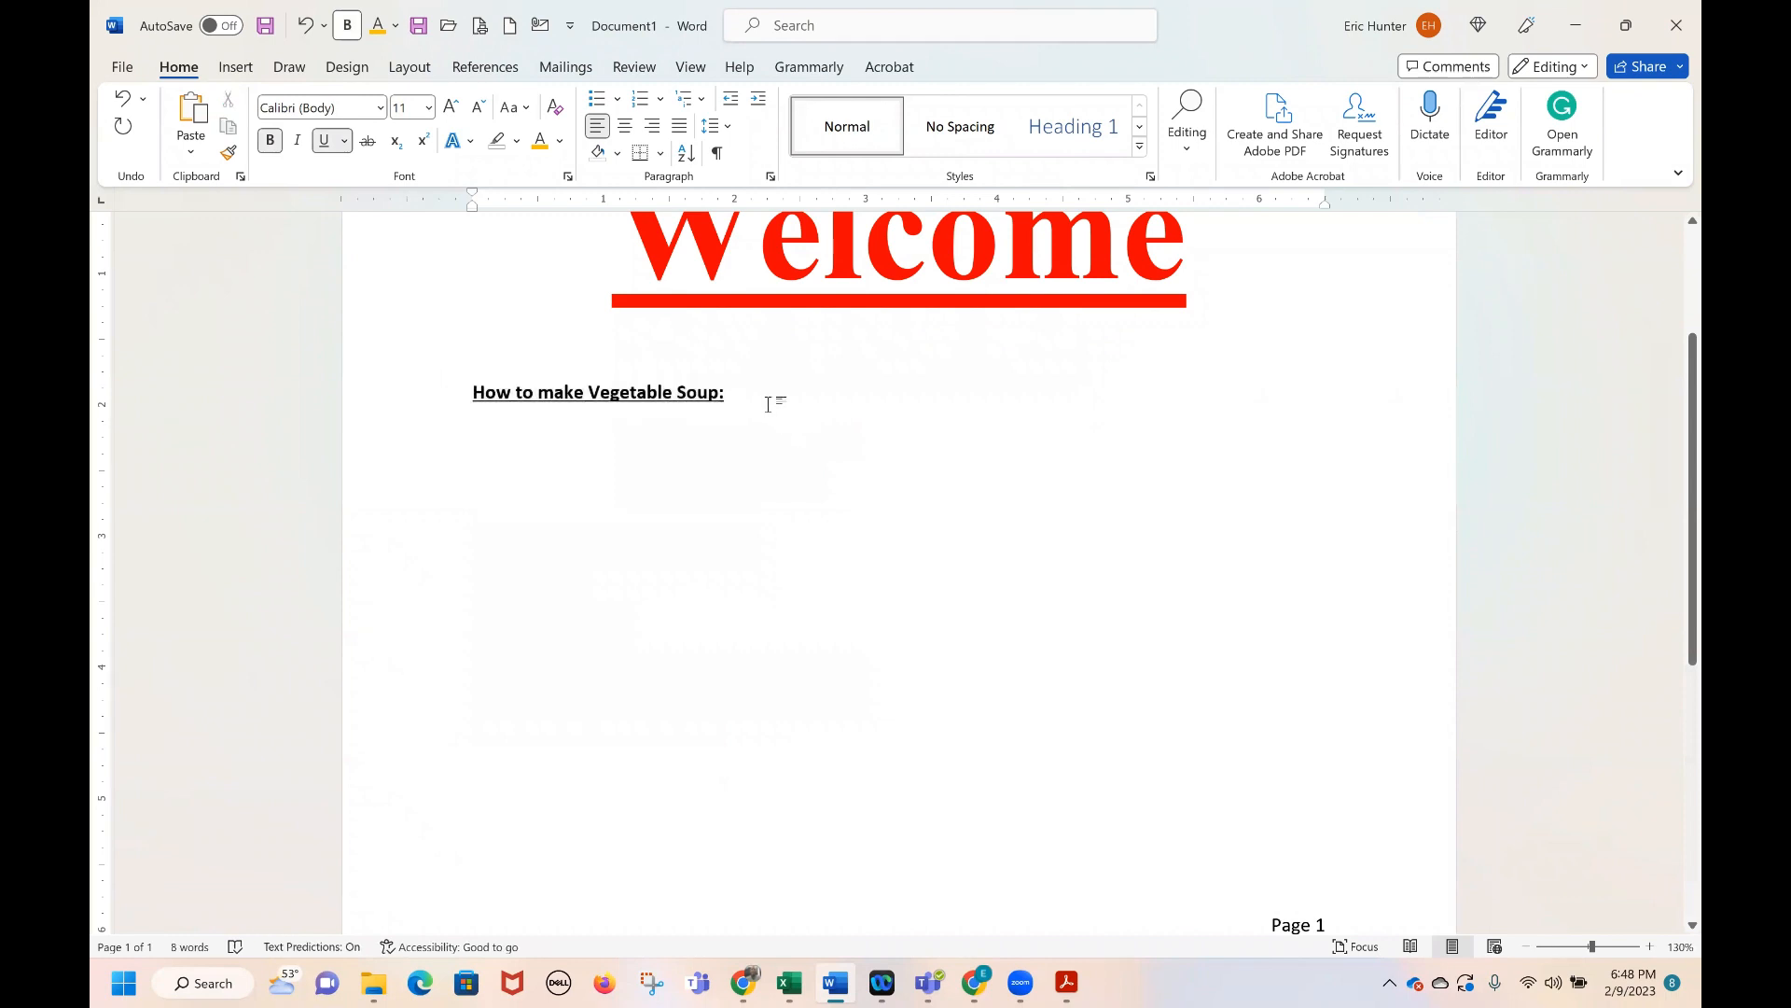
pyautogui.press('Return')
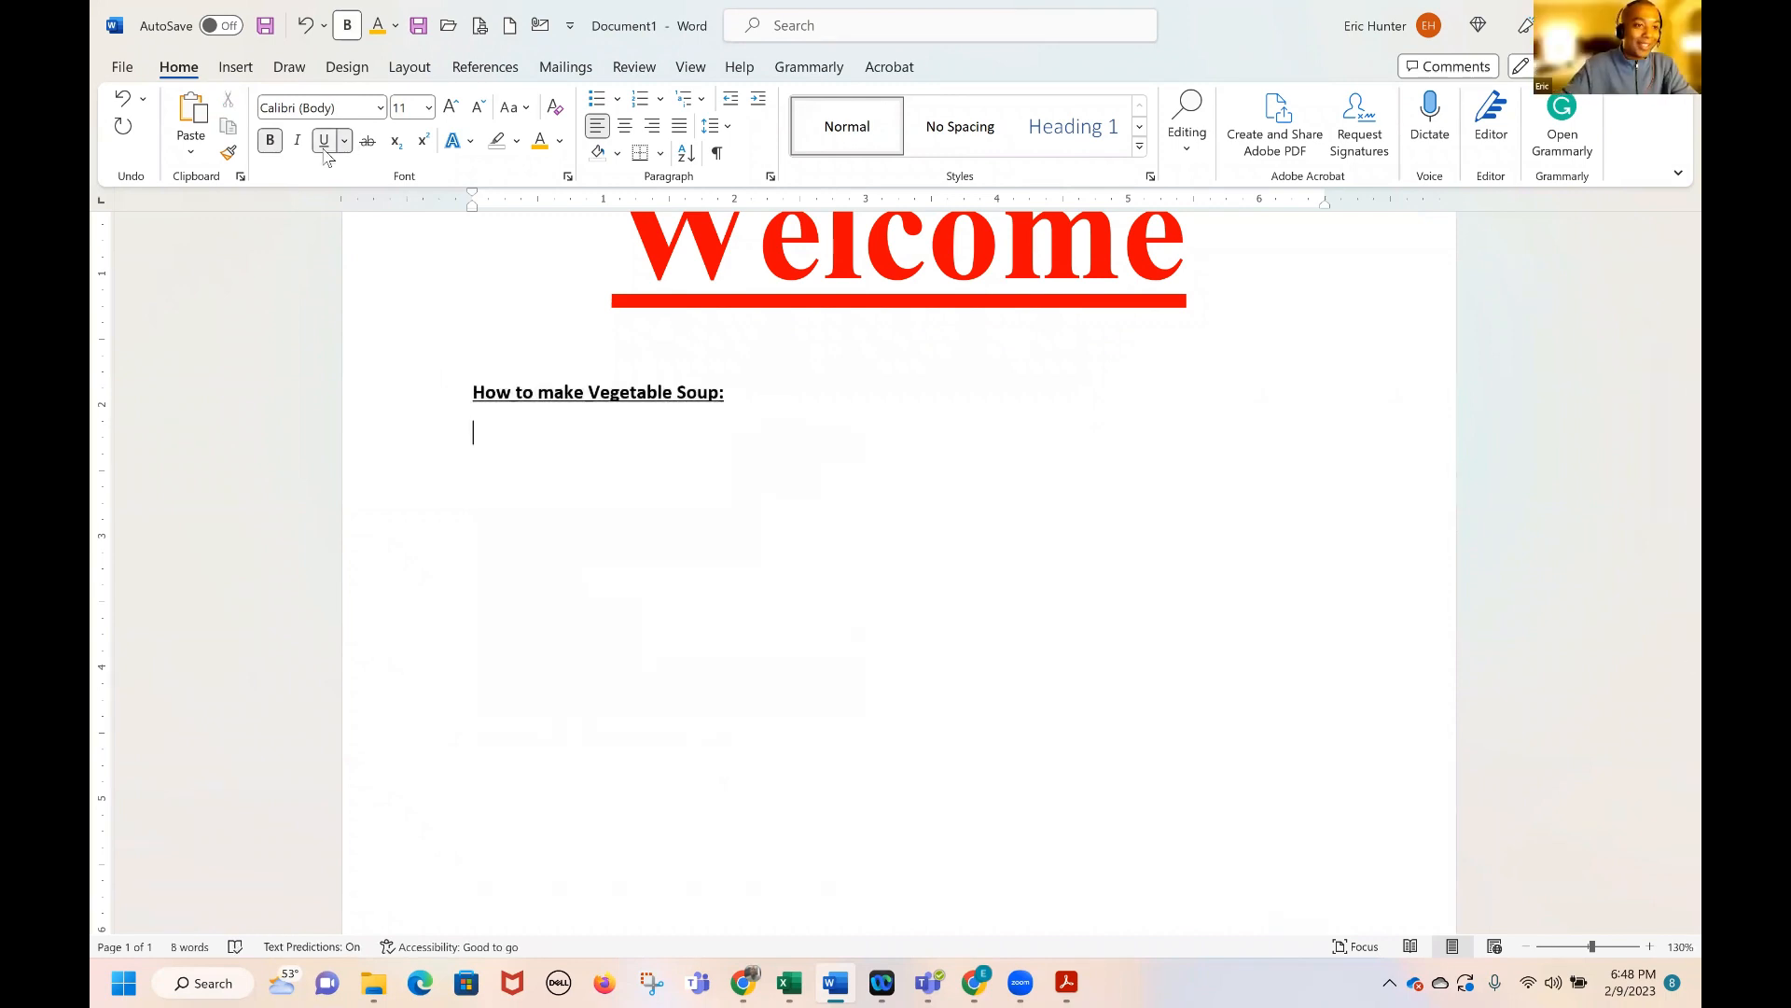
pyautogui.click(324, 140)
pyautogui.click(271, 142)
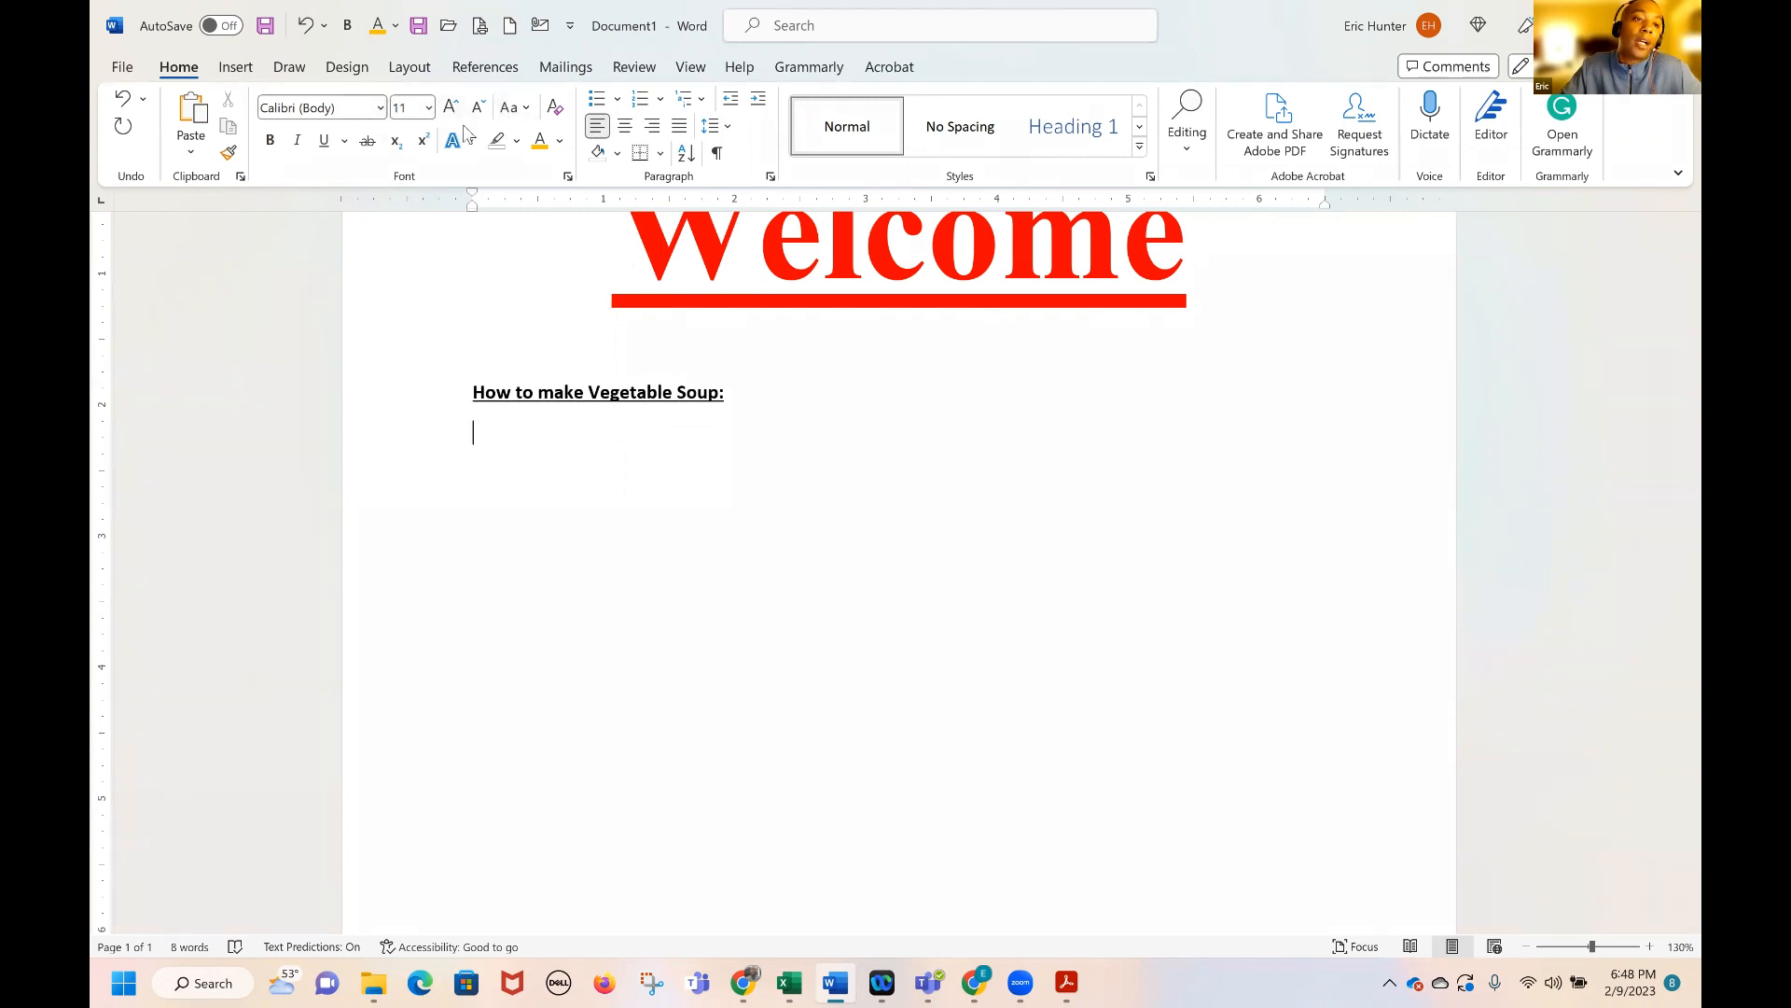
# Start a bulleted list under the heading with the placeholder items "Sldkj" and "Sdlfkj" and an empty third bullet
pyautogui.click(597, 102)
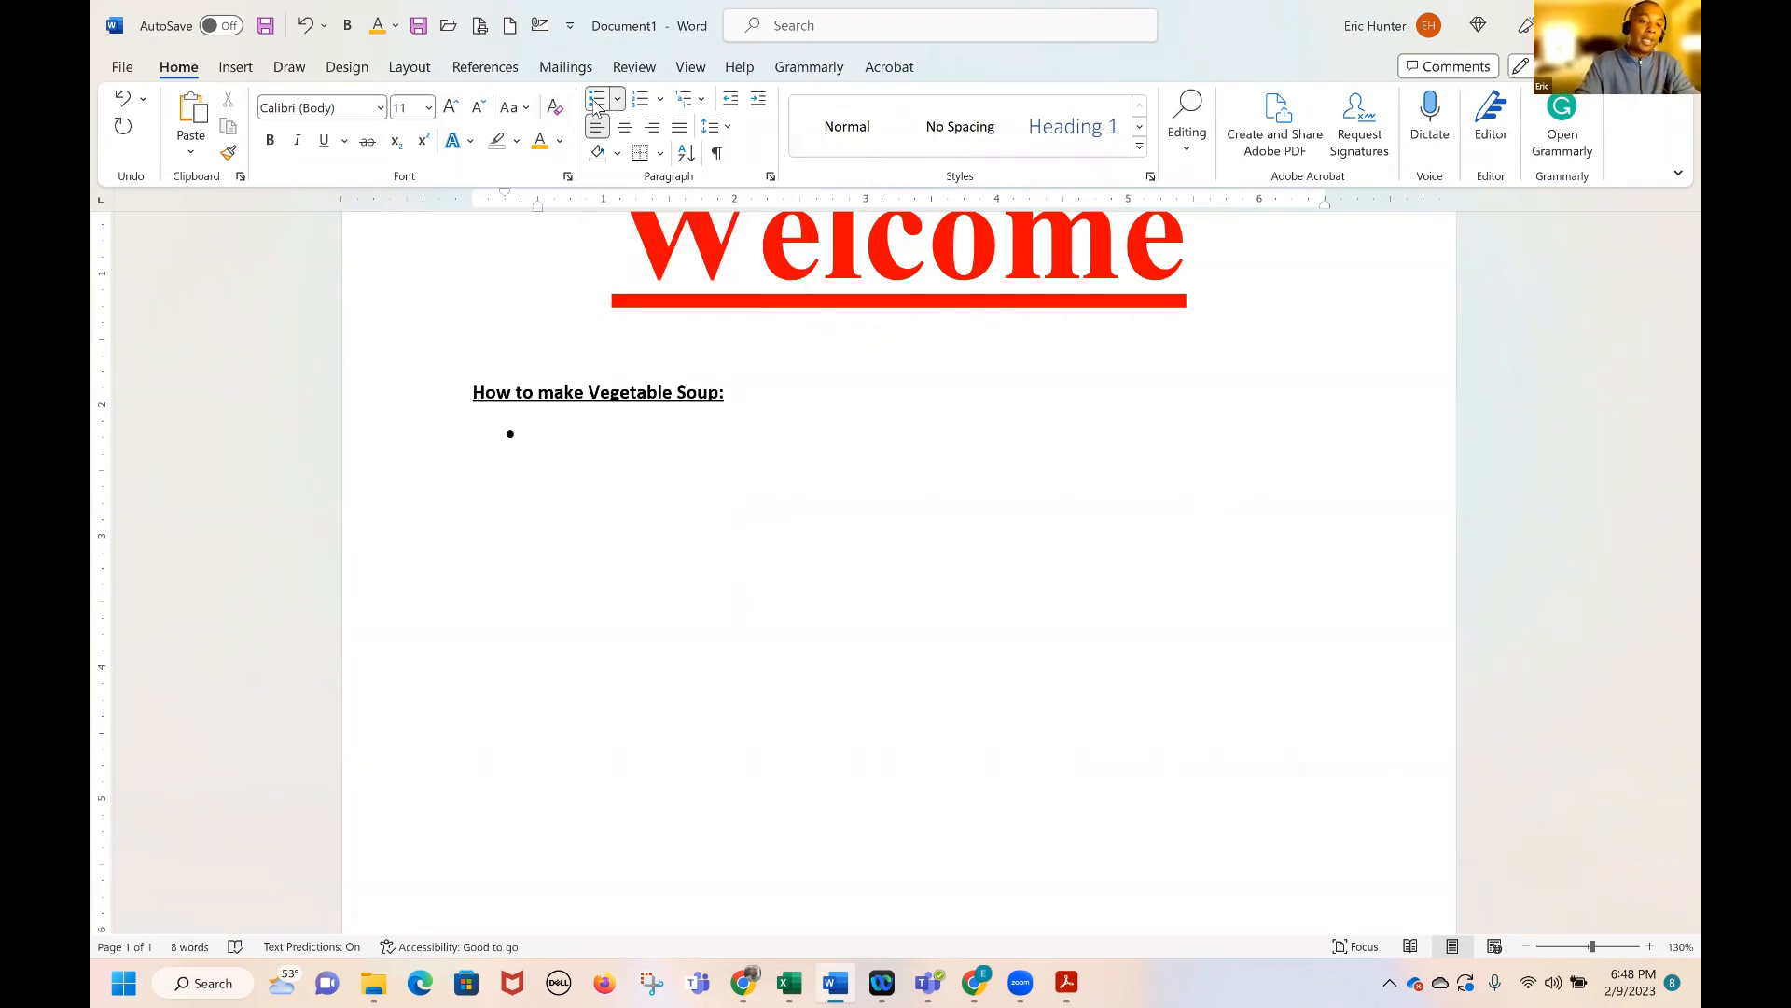
pyautogui.write('Sldkj')
pyautogui.press('Return')
pyautogui.write('Sdlfkj')
pyautogui.press('Return')
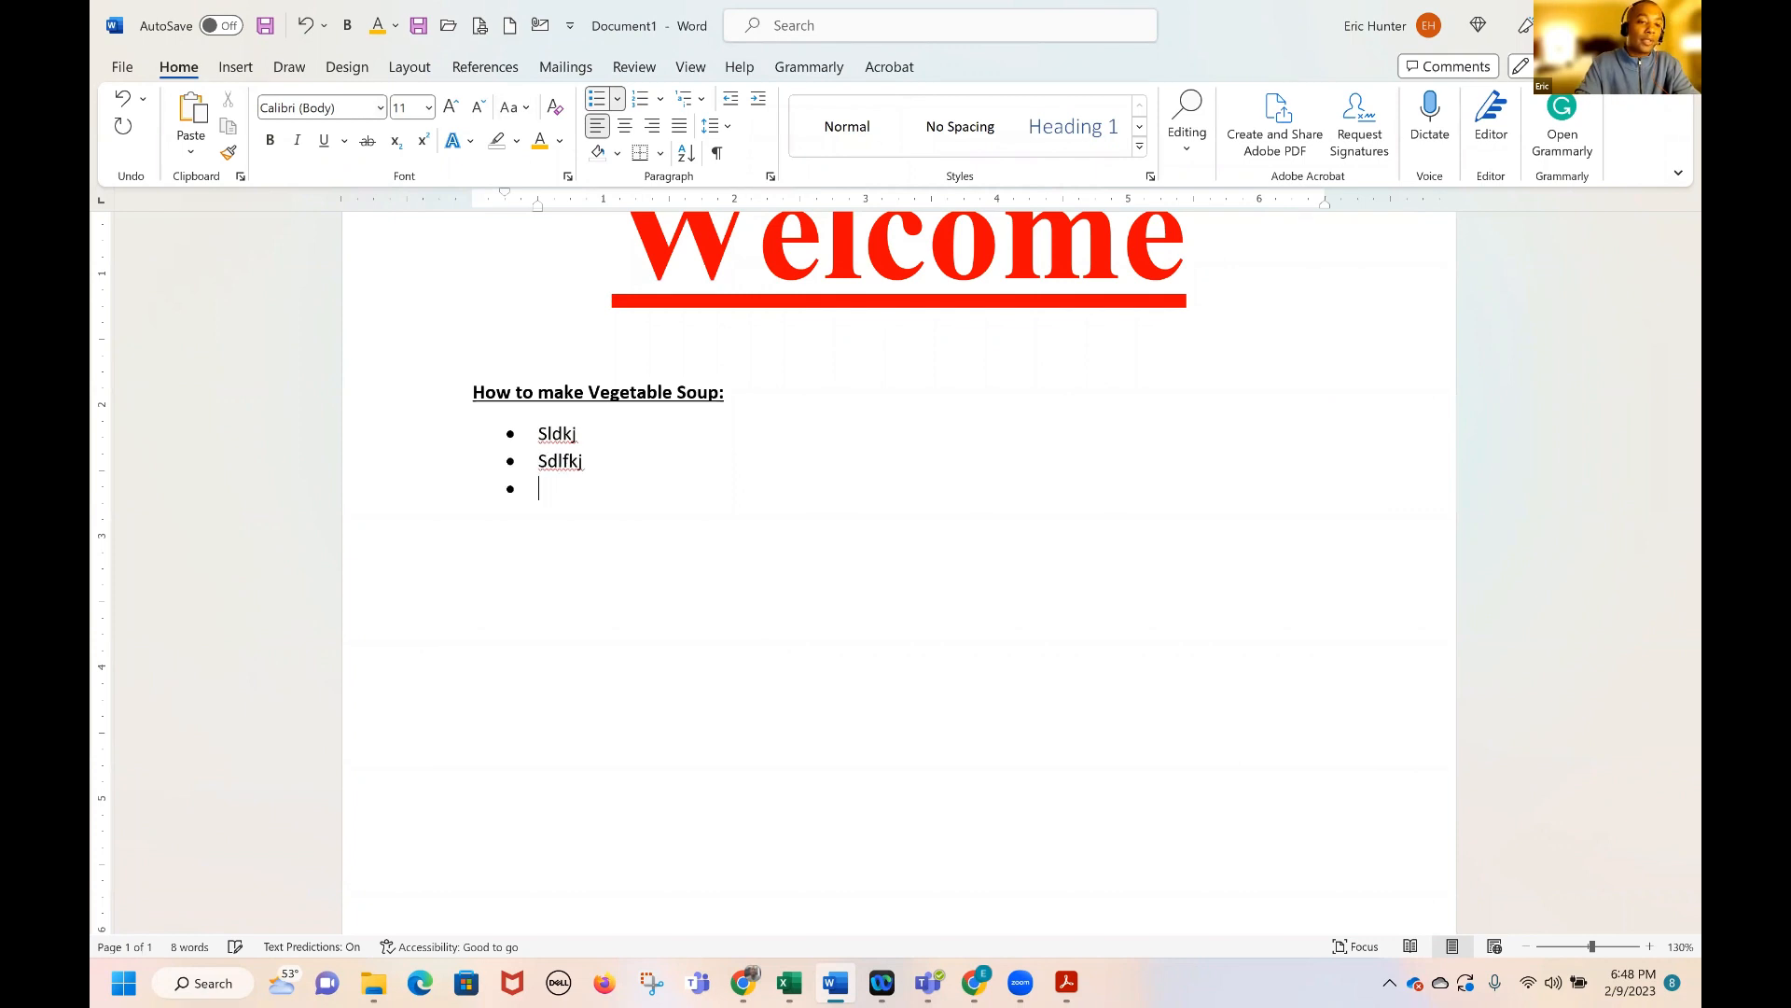
# Try the hollow circle bullet style on the list, followed by the four-diamond style
pyautogui.click(617, 103)
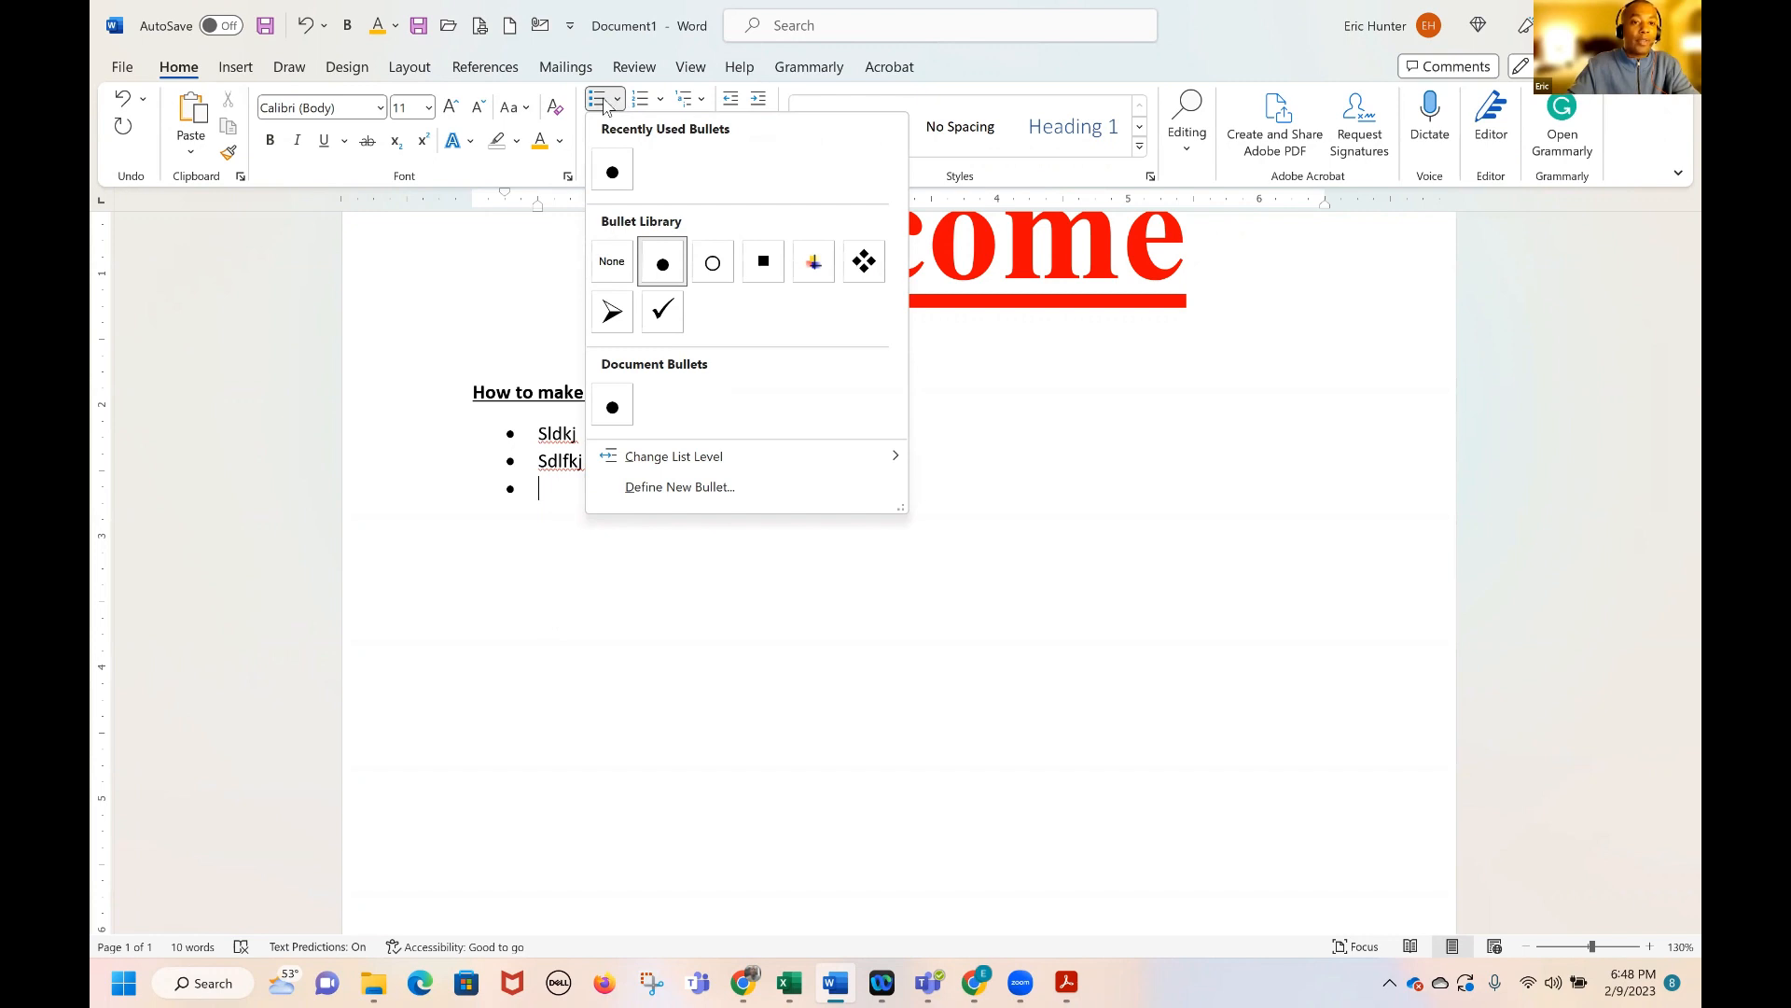
pyautogui.click(711, 261)
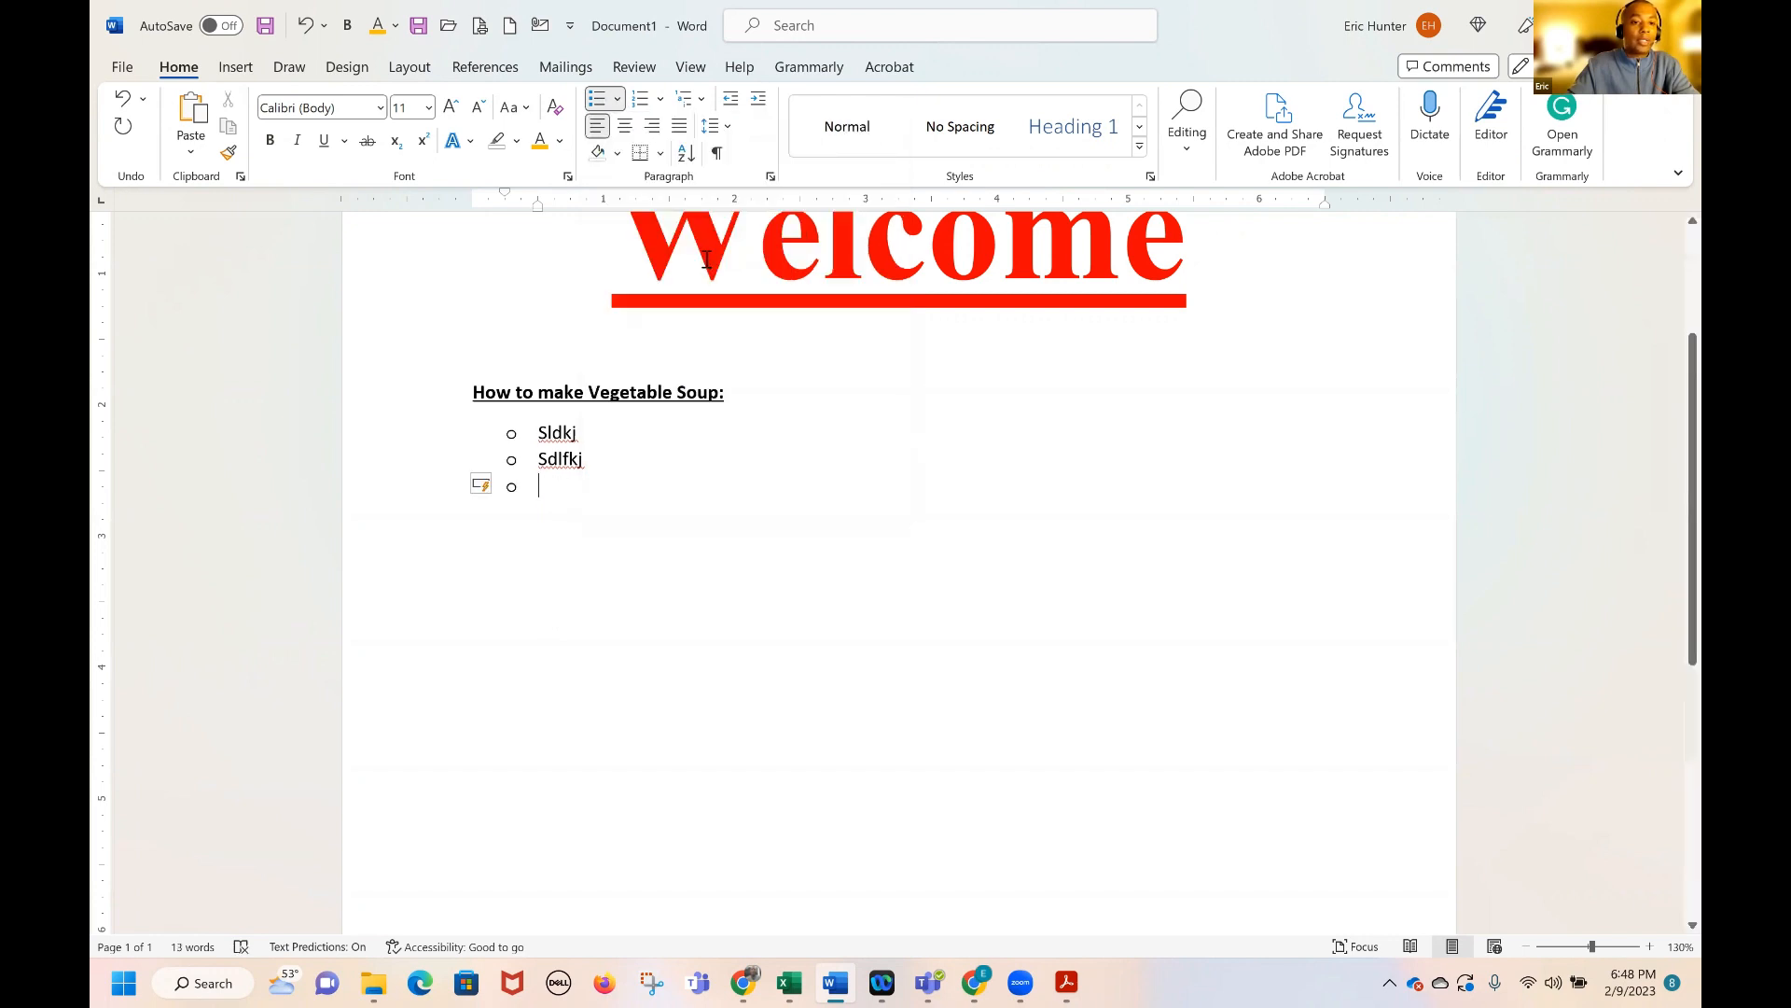
pyautogui.click(617, 99)
pyautogui.click(863, 261)
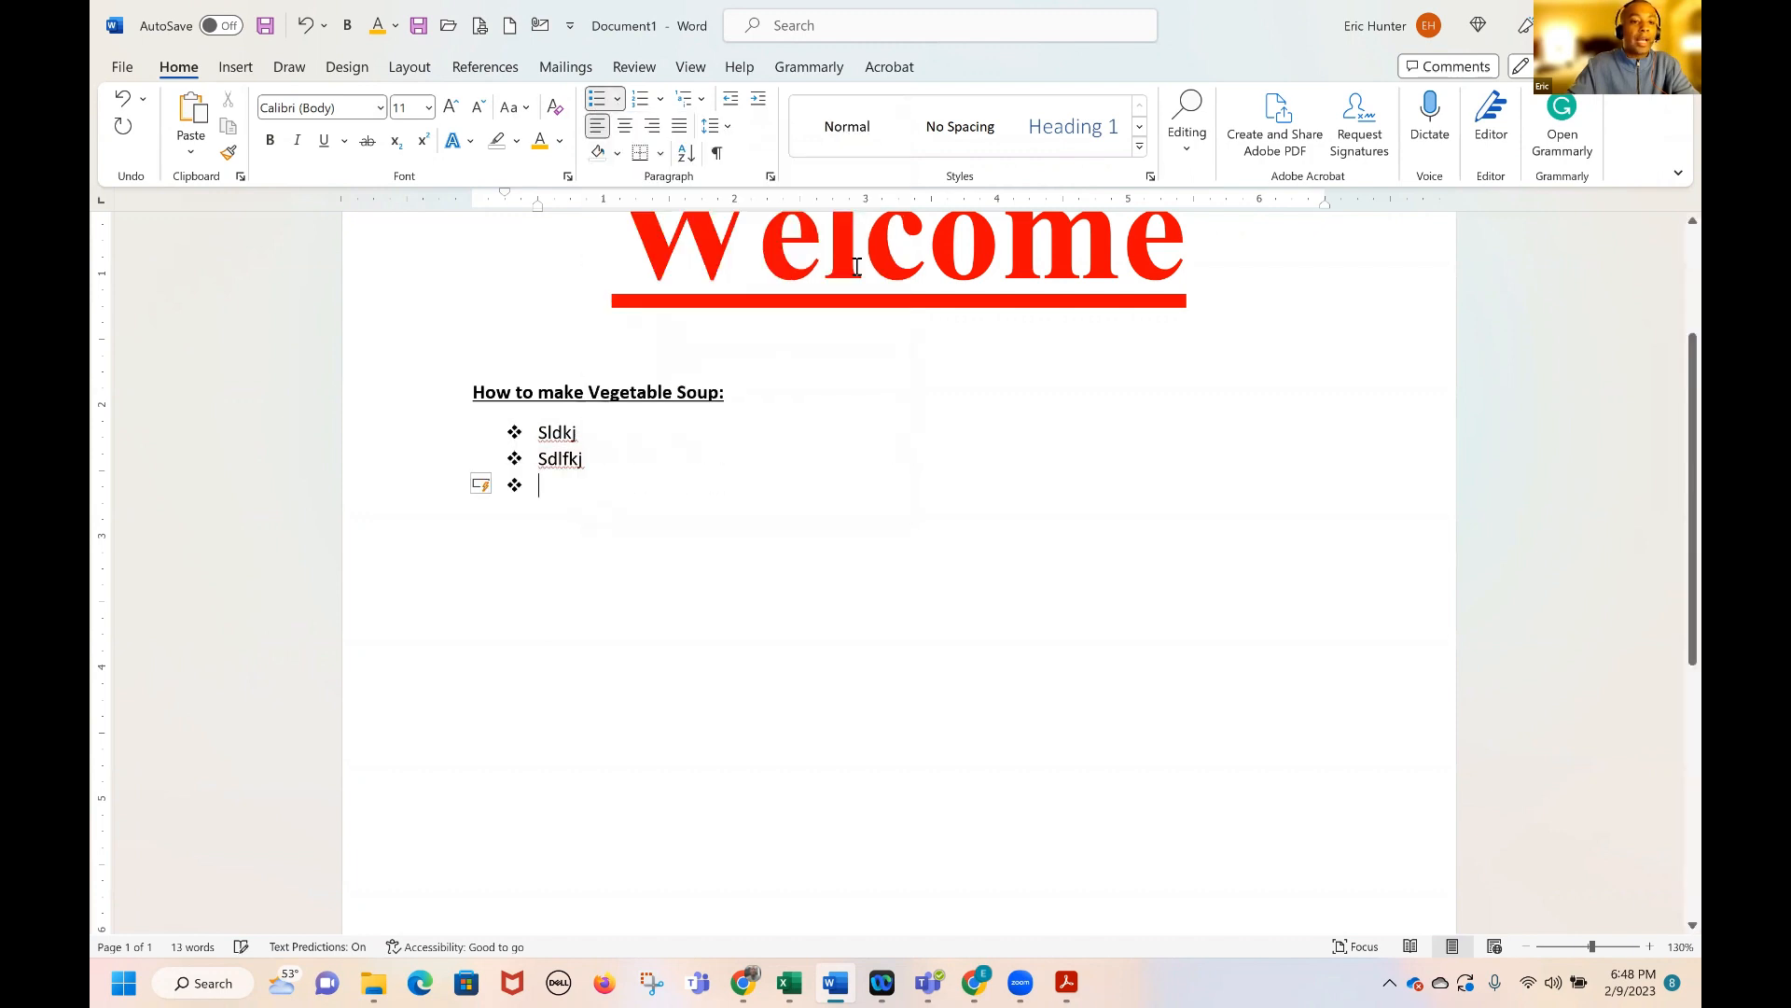
# Try the check mark bullet style on the list, followed by the arrowhead style
pyautogui.scroll(2, 663, 408)
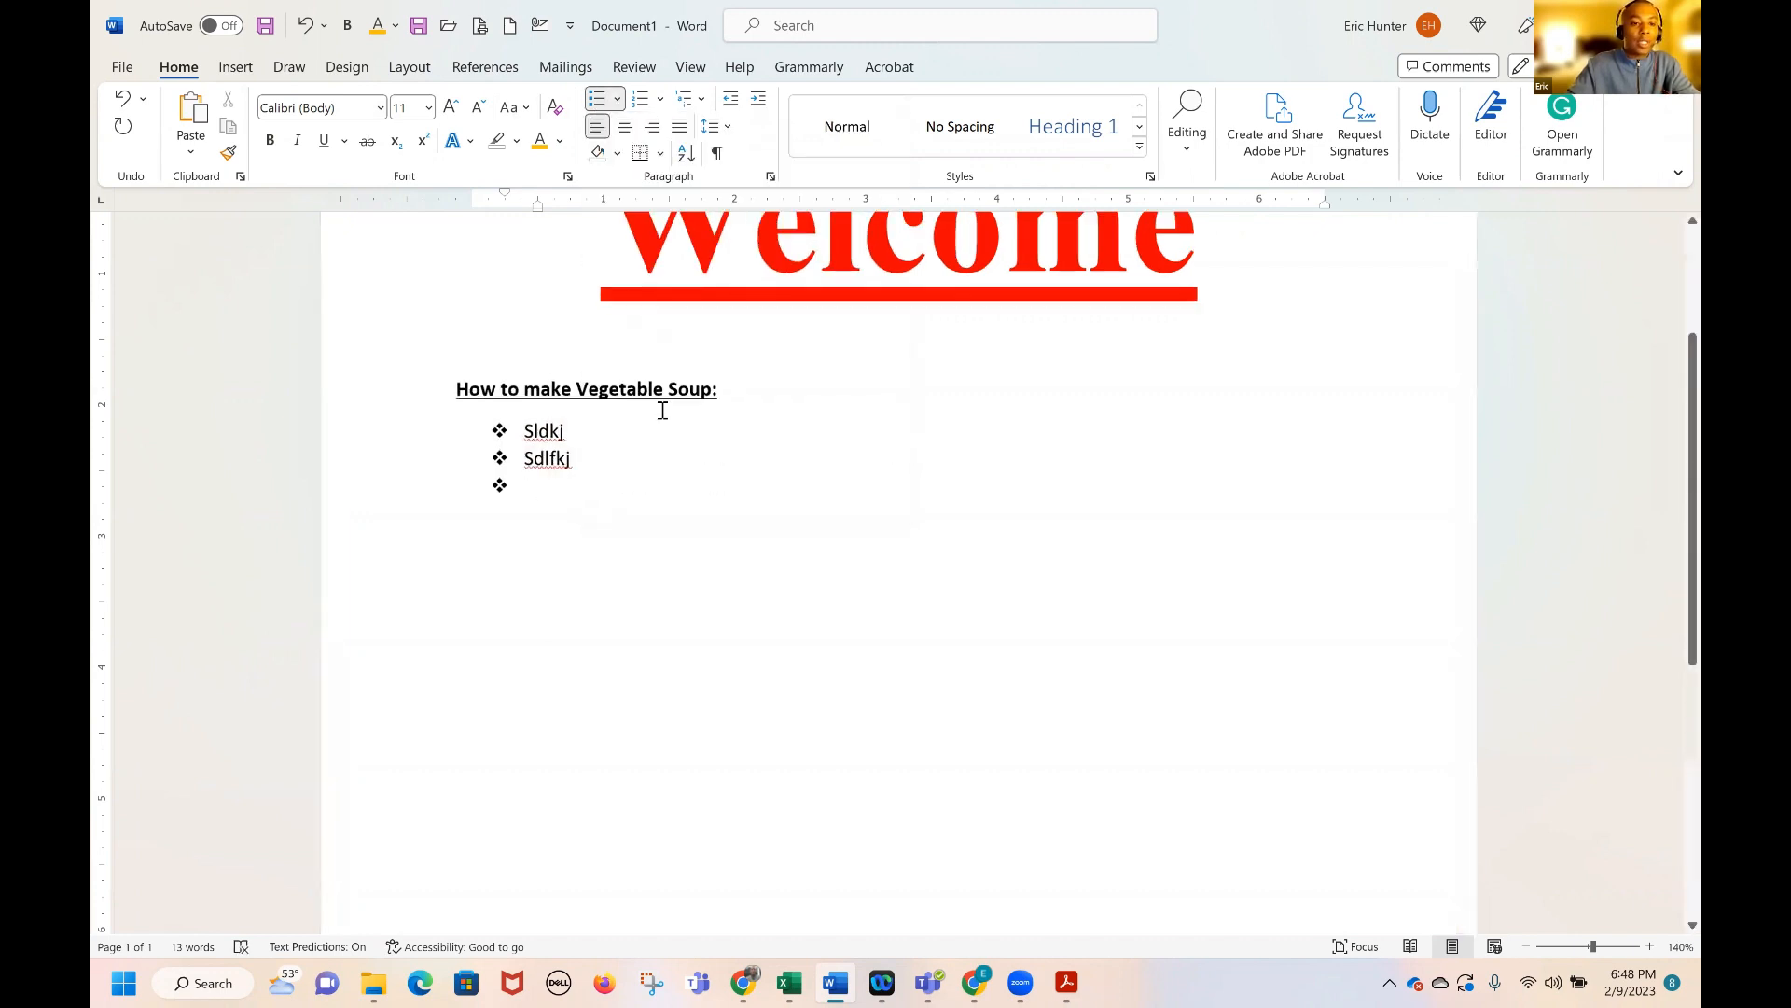
pyautogui.click(616, 99)
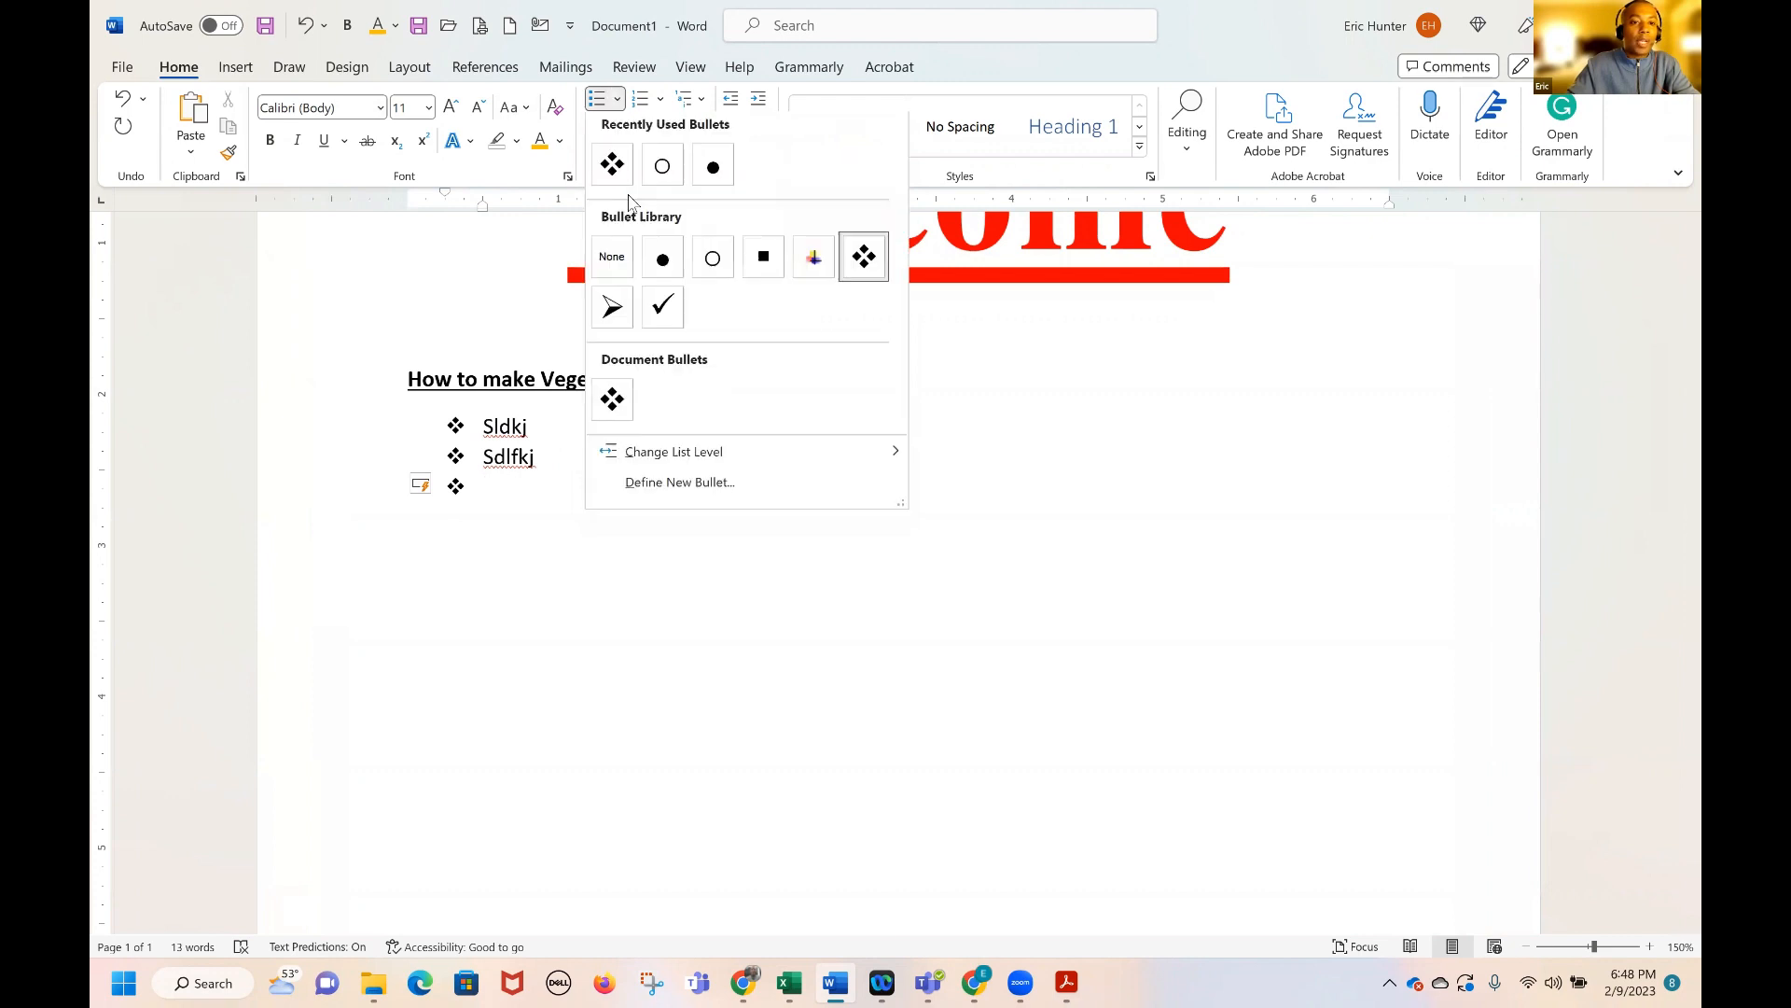
pyautogui.press('Escape')
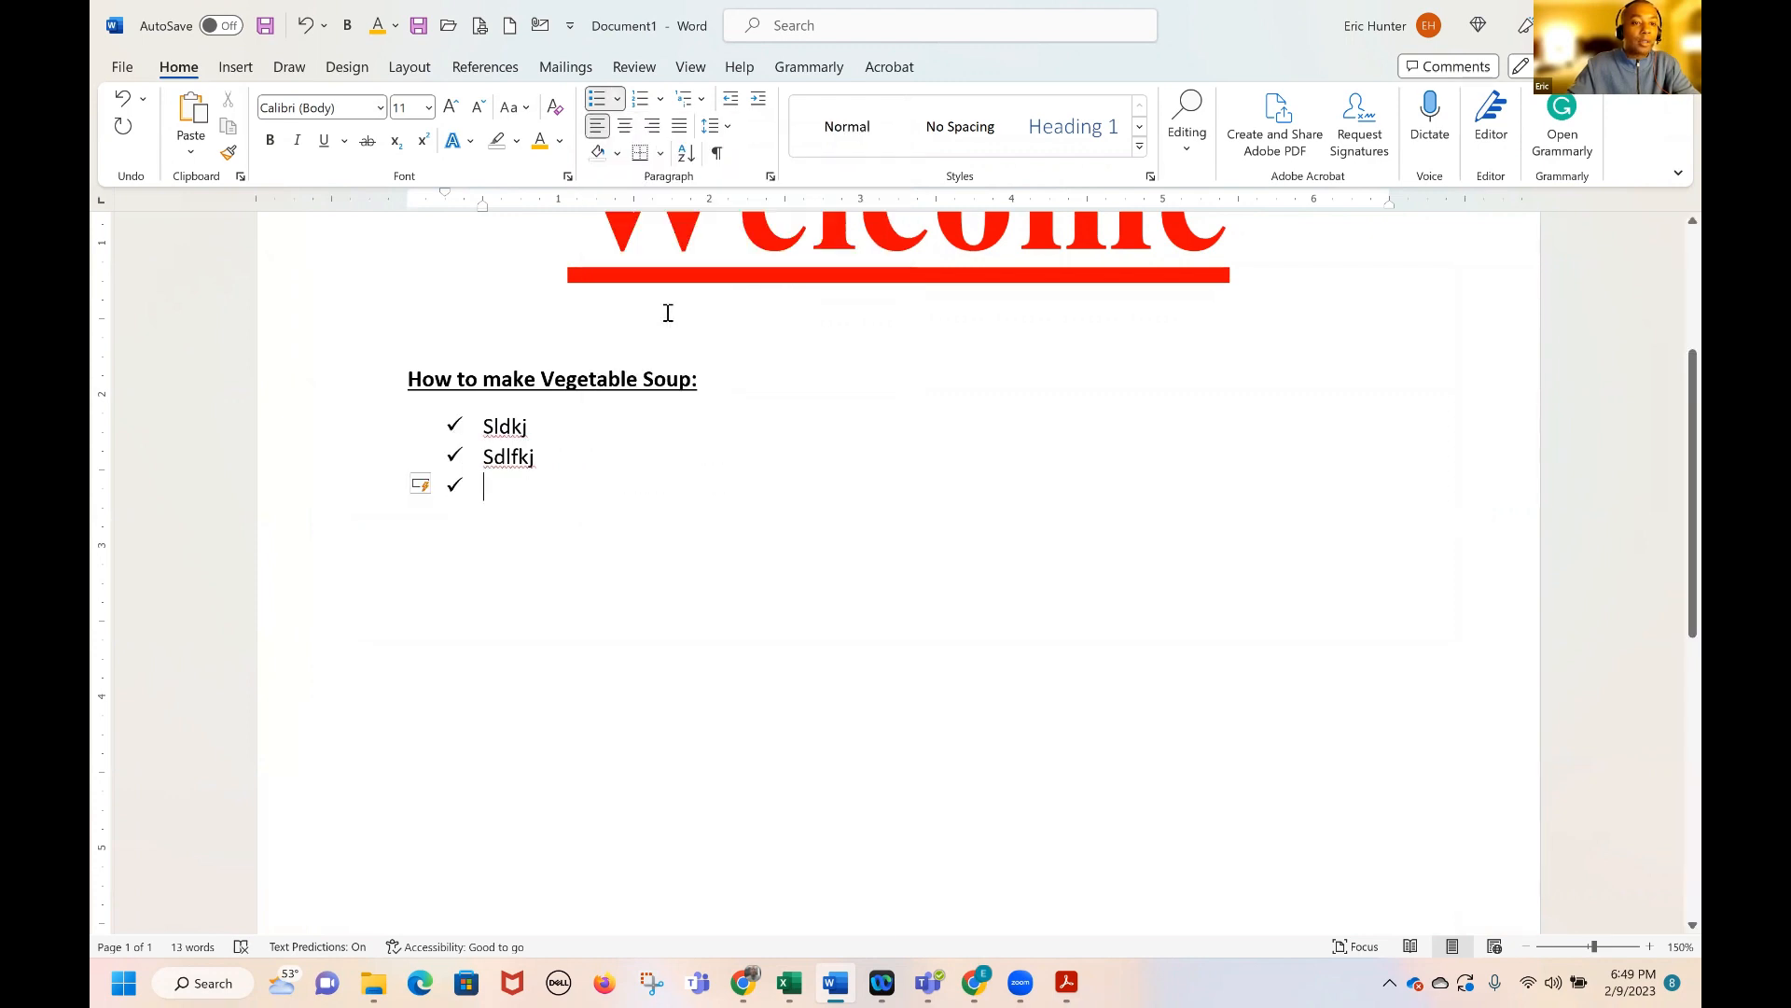
pyautogui.click(617, 99)
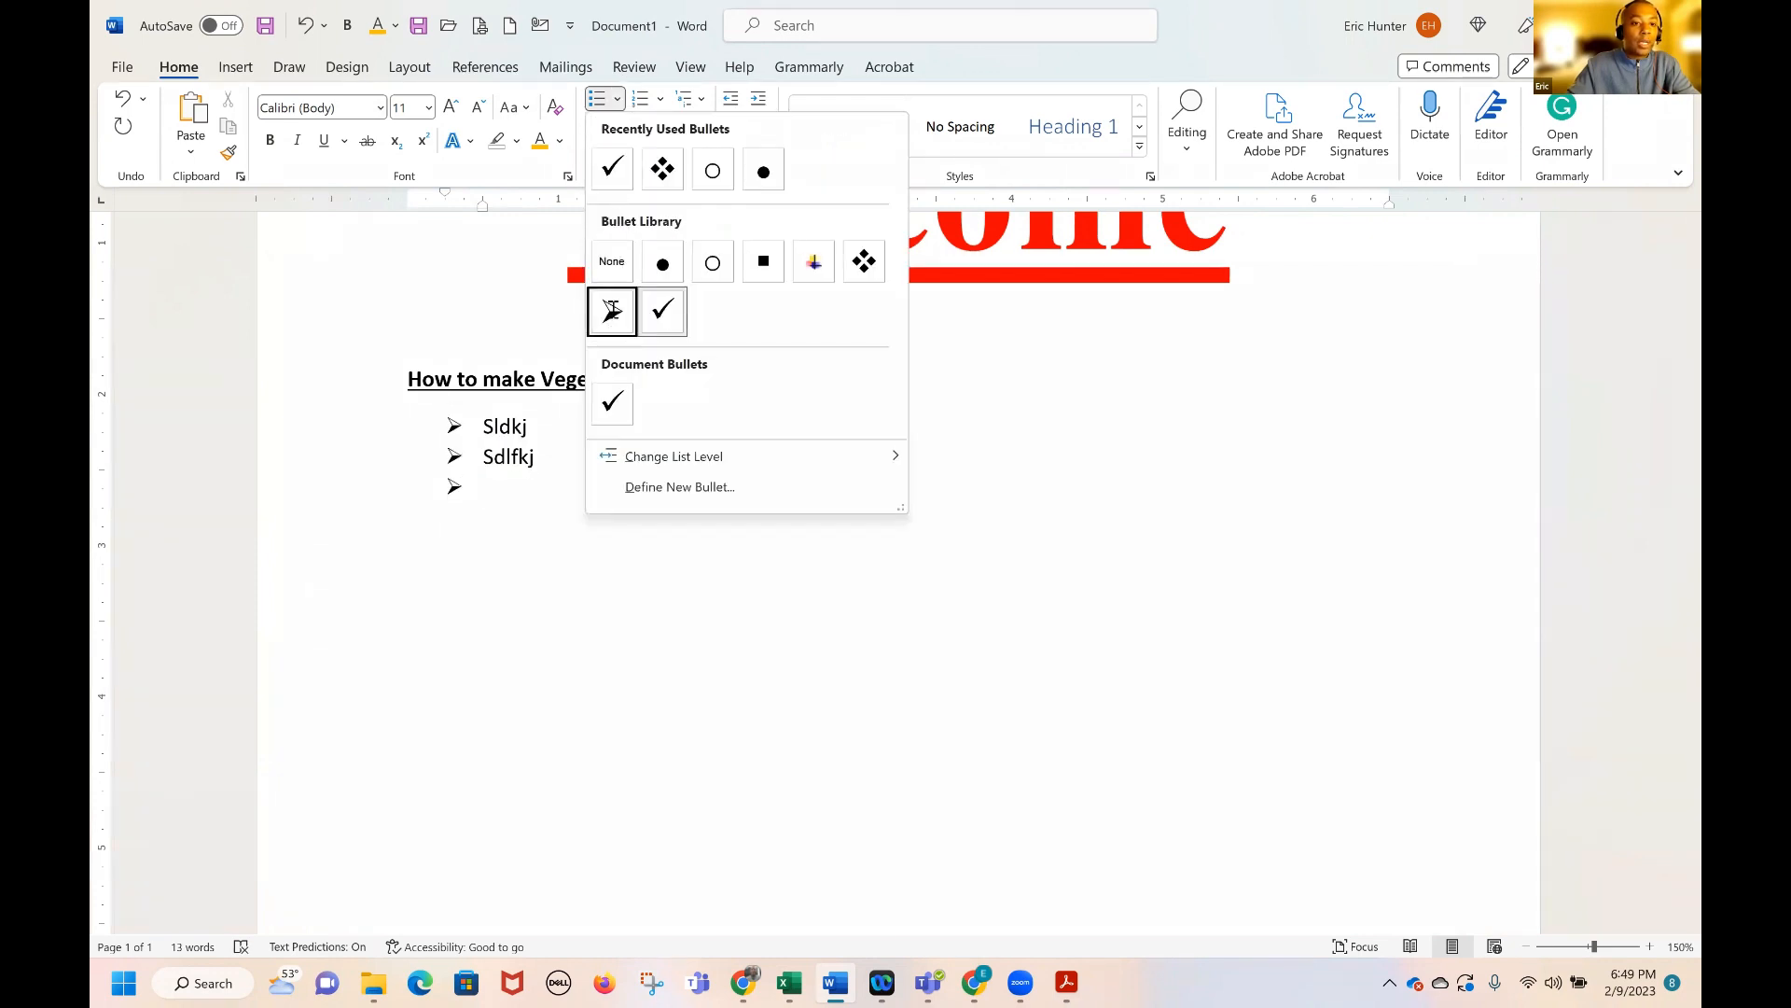
pyautogui.click(613, 307)
# Change the list's bullets to the solid square style from the bullet library
pyautogui.click(617, 99)
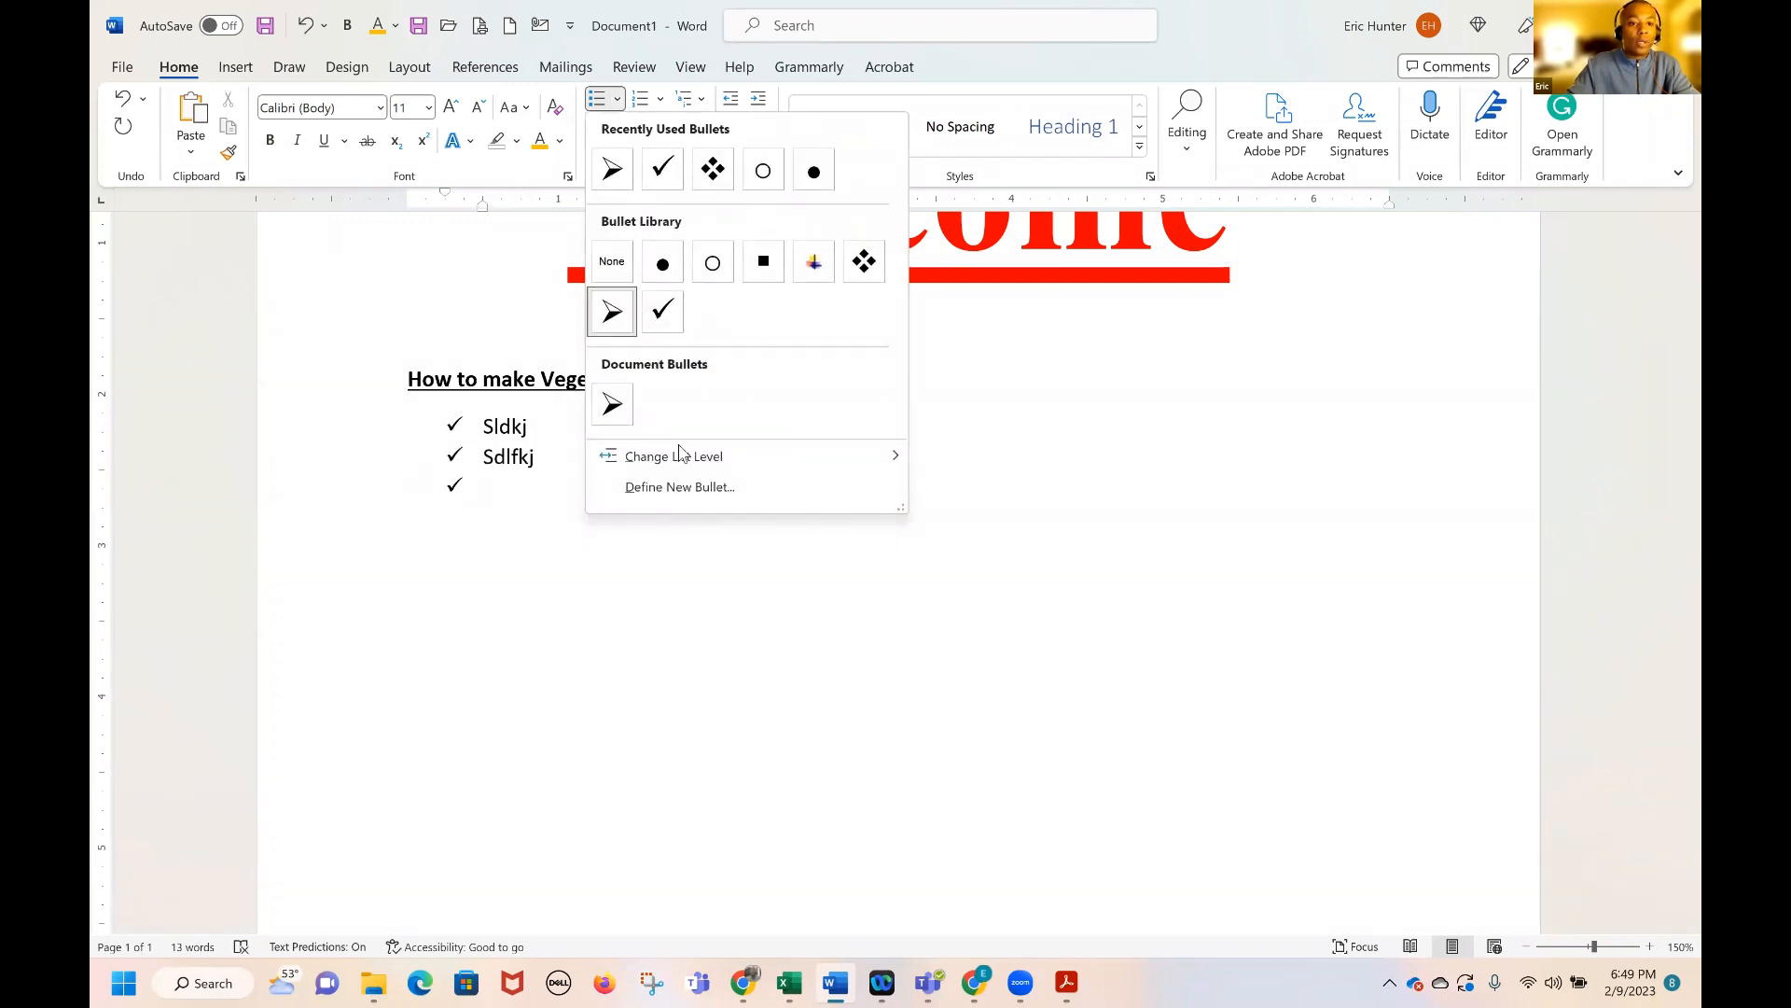
pyautogui.moveTo(834, 466)
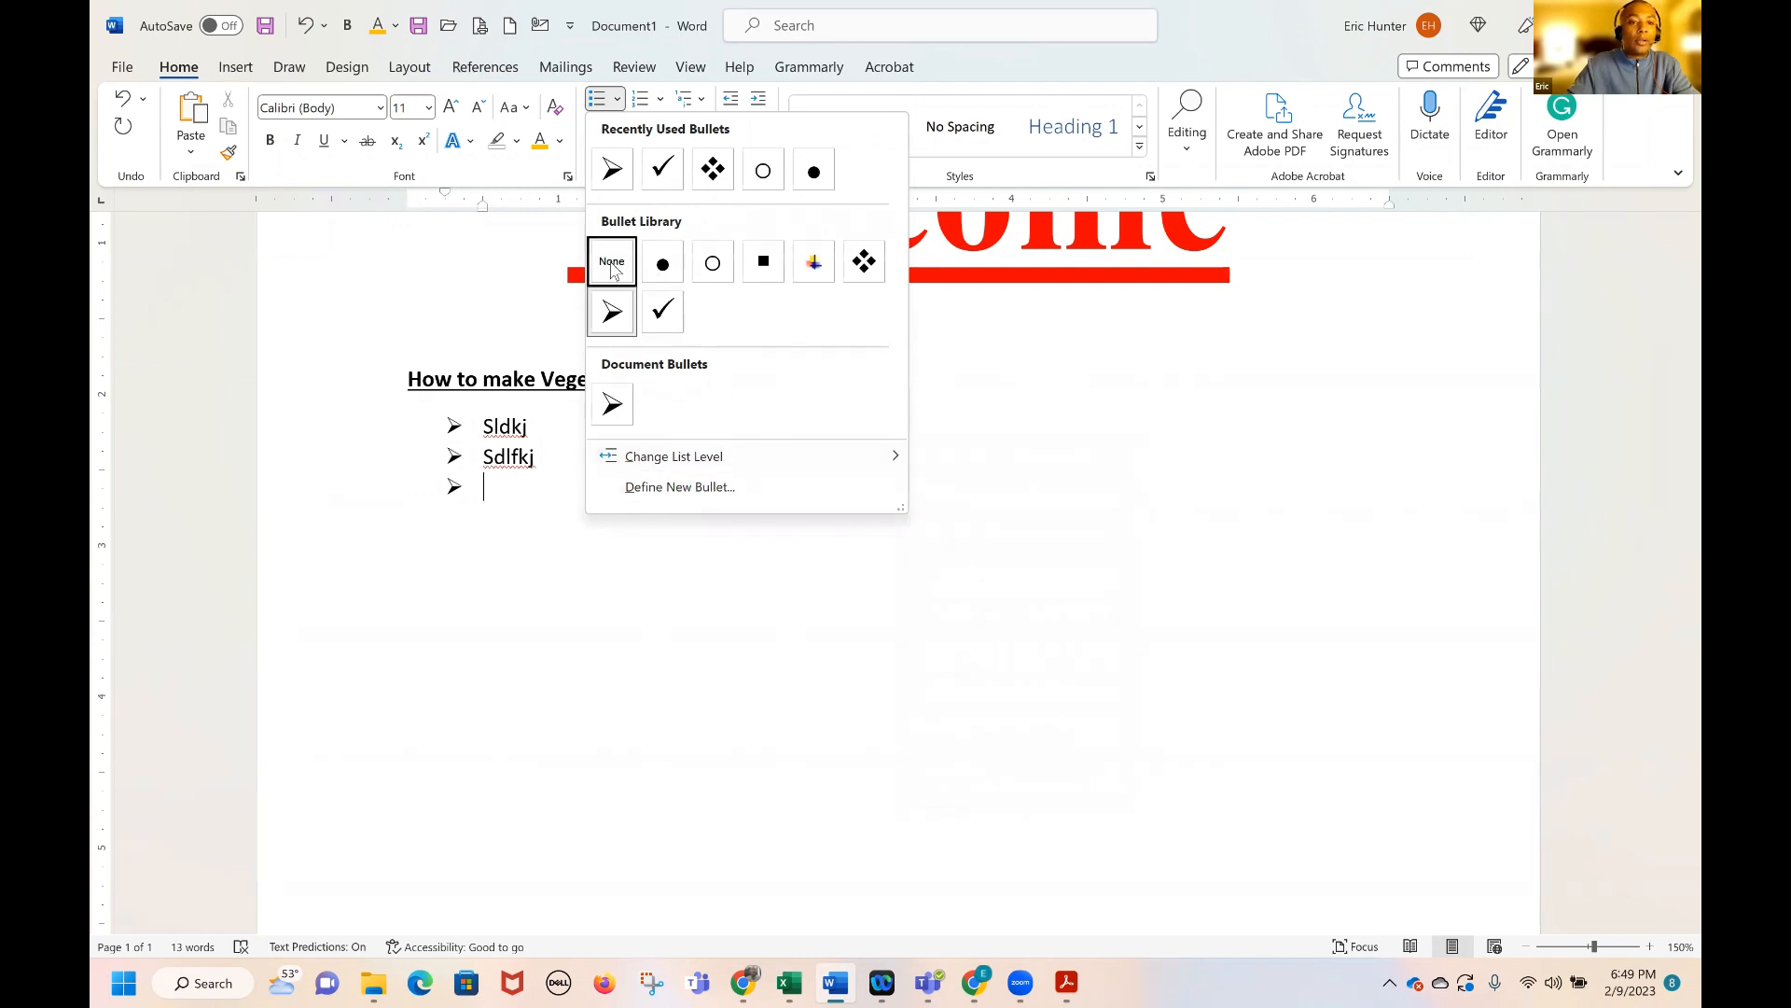
pyautogui.click(764, 270)
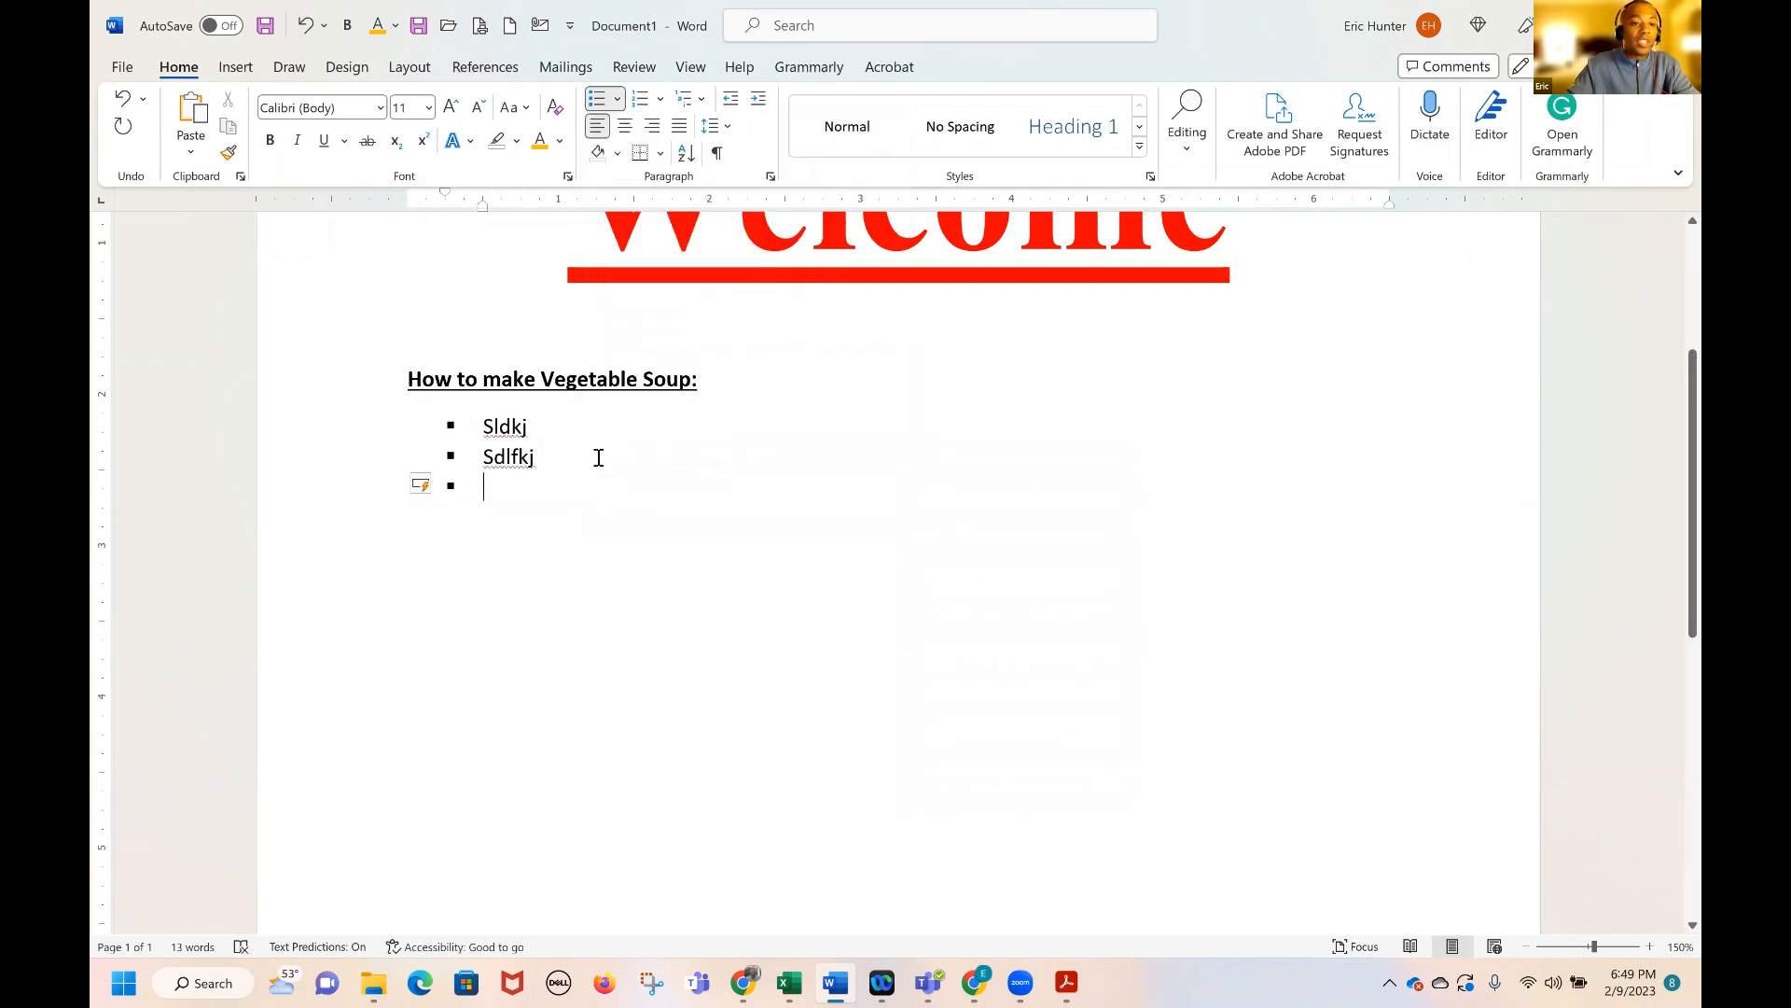